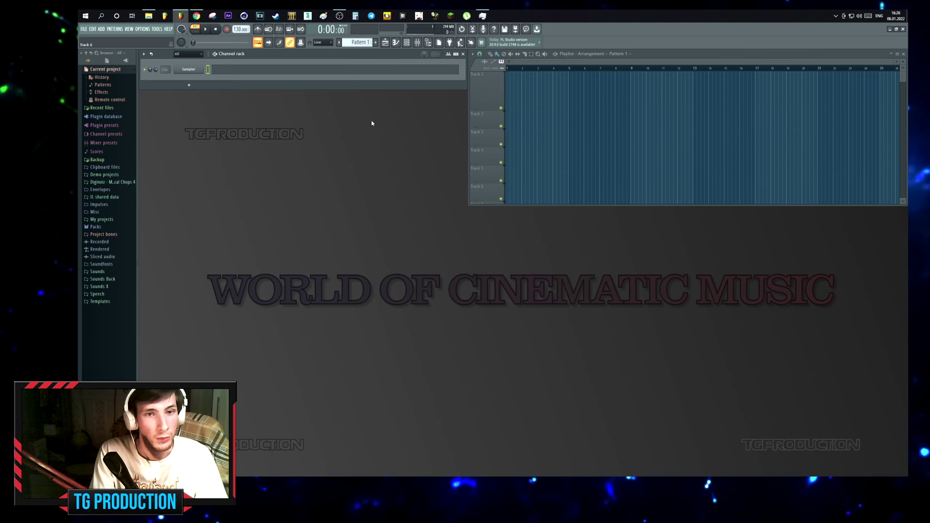
# Replace the Sampler channel with Kontakt, load the NOIRE Pure piano from the Noire library, and close the plugin window.
pyautogui.rightClick(188, 70)
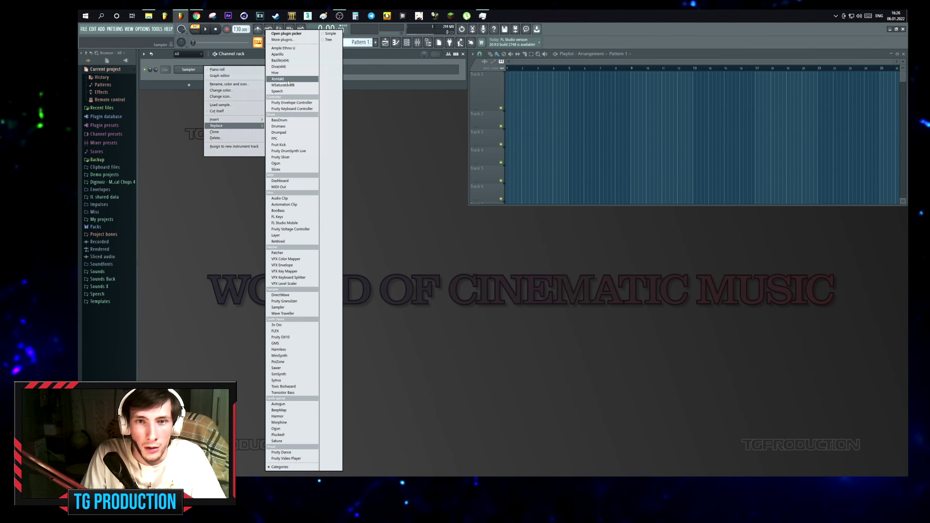
pyautogui.click(285, 91)
pyautogui.moveTo(285, 90); pyautogui.dragTo(480, 123)
pyautogui.scroll(-2, 412, 192)
pyautogui.scroll(-10, 412, 192)
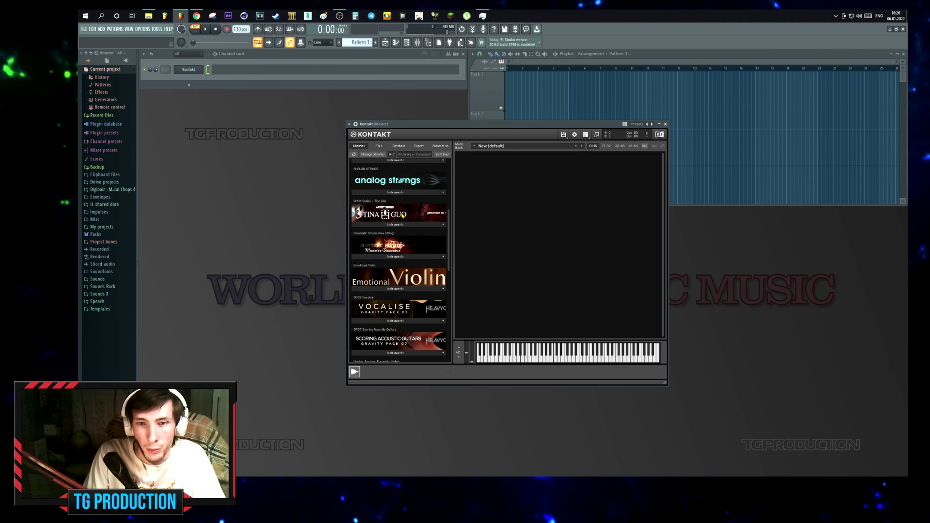
pyautogui.scroll(-3, 378, 225)
pyautogui.click(407, 255)
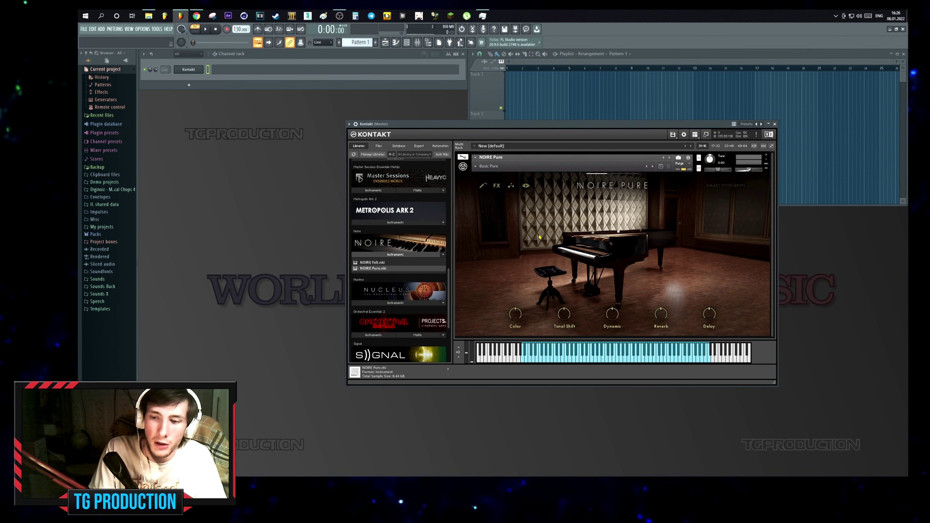
pyautogui.press('Escape')
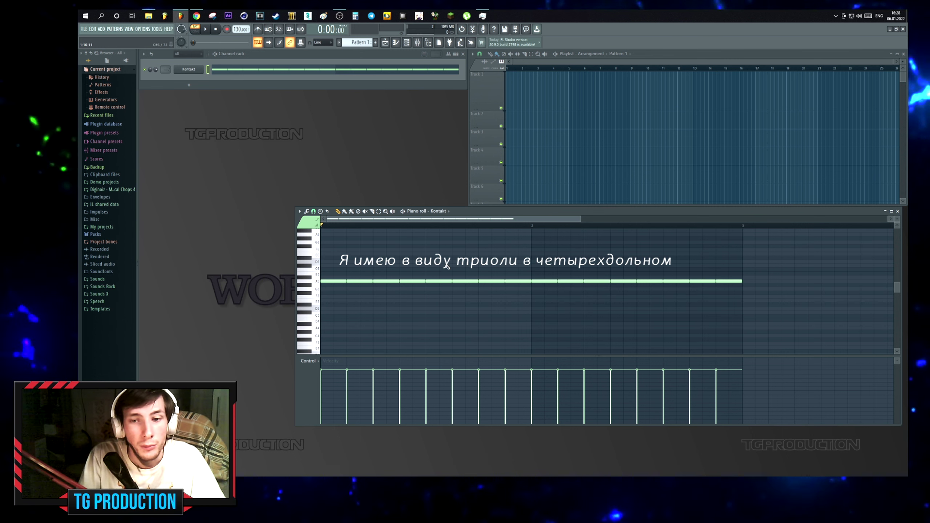
# Set the piano roll snap to 1/3 beat for entering triplets.
pyautogui.click(300, 212)
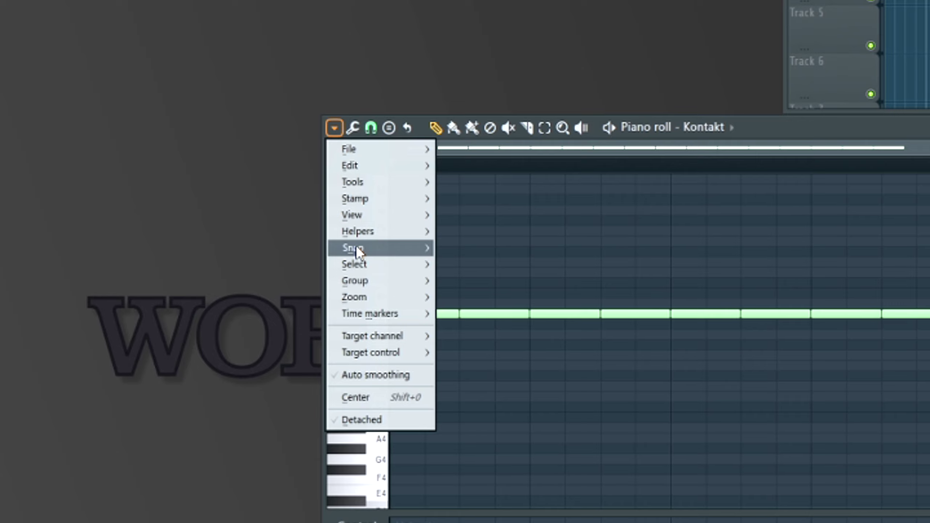
pyautogui.moveTo(308, 256)
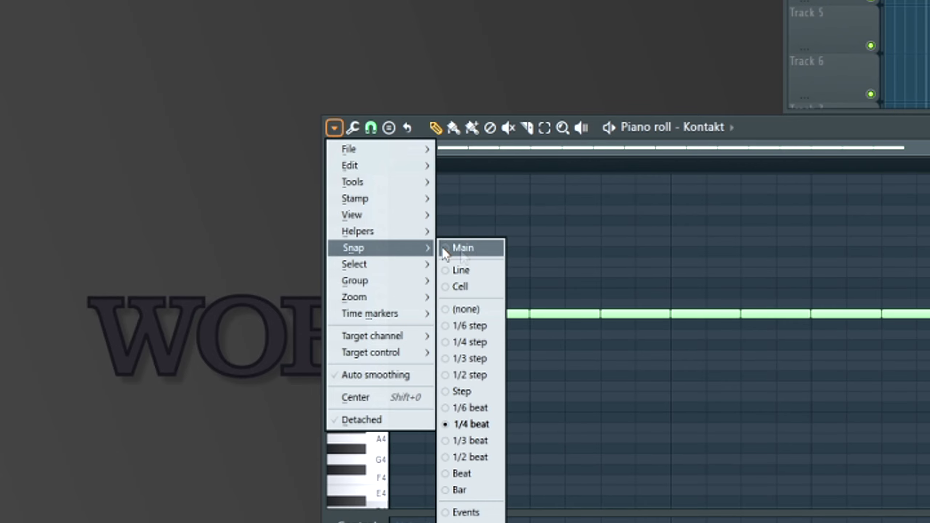
pyautogui.click(491, 442)
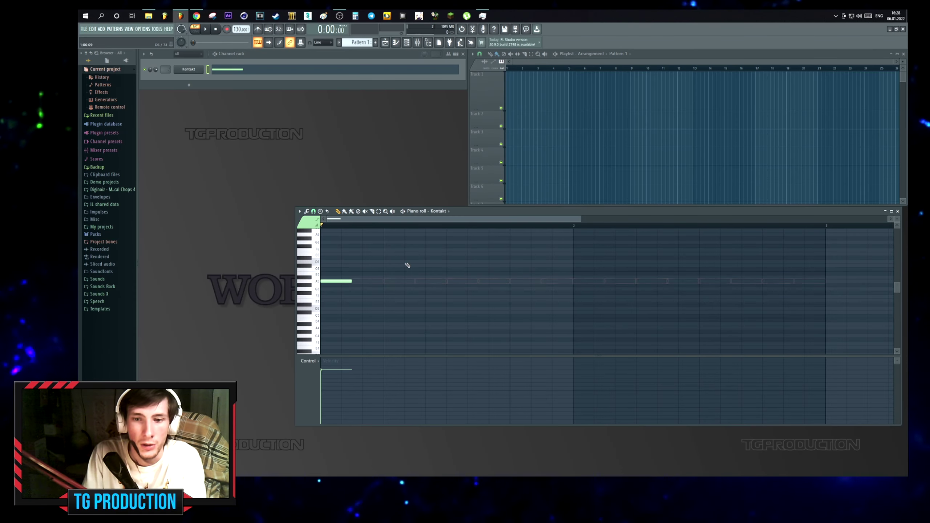
pyautogui.moveTo(554, 249); pyautogui.dragTo(505, 310)
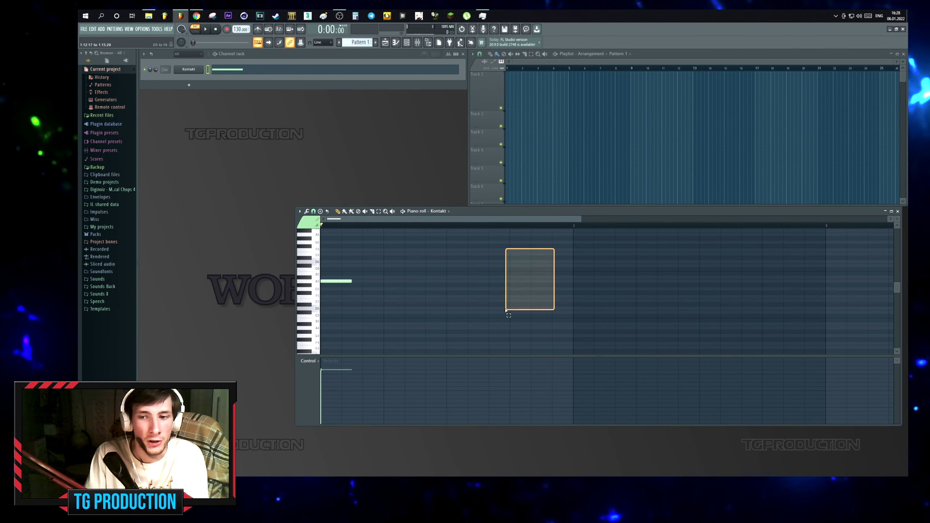
# Fill the first bar with twelve 1/3-beat notes on one pitch, lower the velocity of each triplet's last two notes, and play it.
pyautogui.click(343, 281)
pyautogui.moveTo(343, 281); pyautogui.dragTo(454, 281)
pyautogui.moveTo(341, 396); pyautogui.dragTo(427, 391)
pyautogui.hotkey('ctrl', 'a')
pyautogui.hotkey('ctrl', 'b')
pyautogui.click(413, 250)
pyautogui.hotkey('ctrl', 'a')
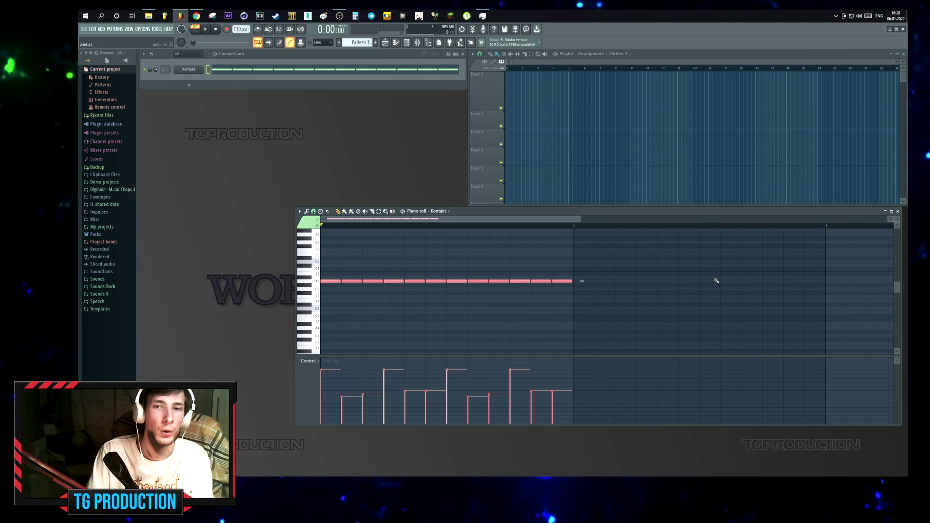
pyautogui.press('space')
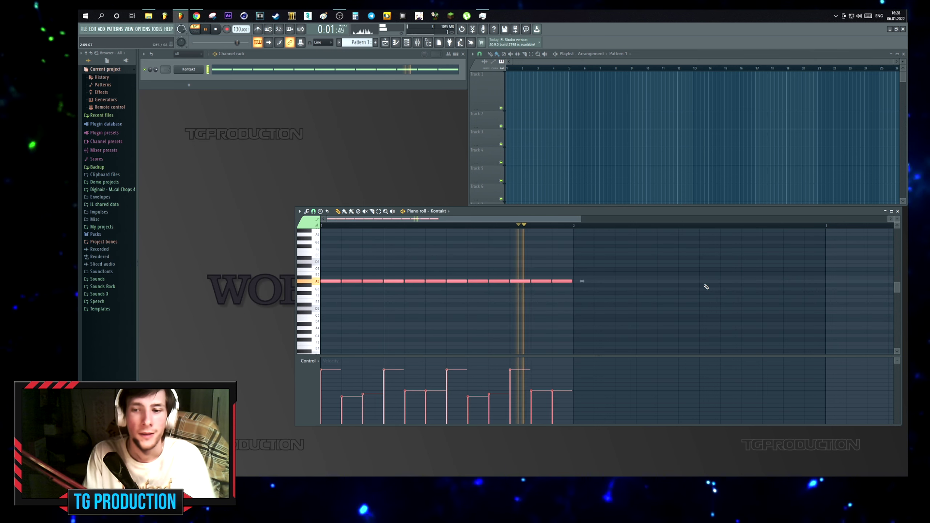
pyautogui.click(703, 285)
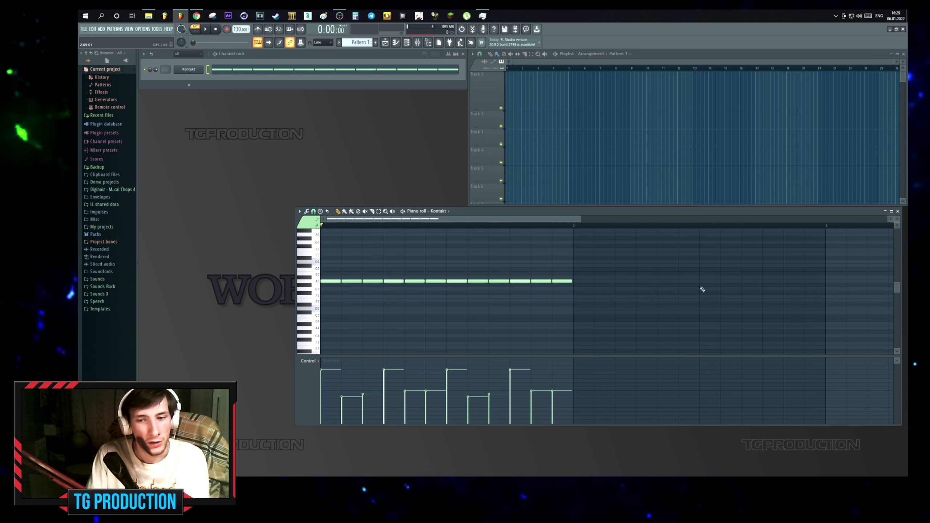
# Duplicate the first bar of triplet notes into the second bar.
pyautogui.scroll(2, 621, 293)
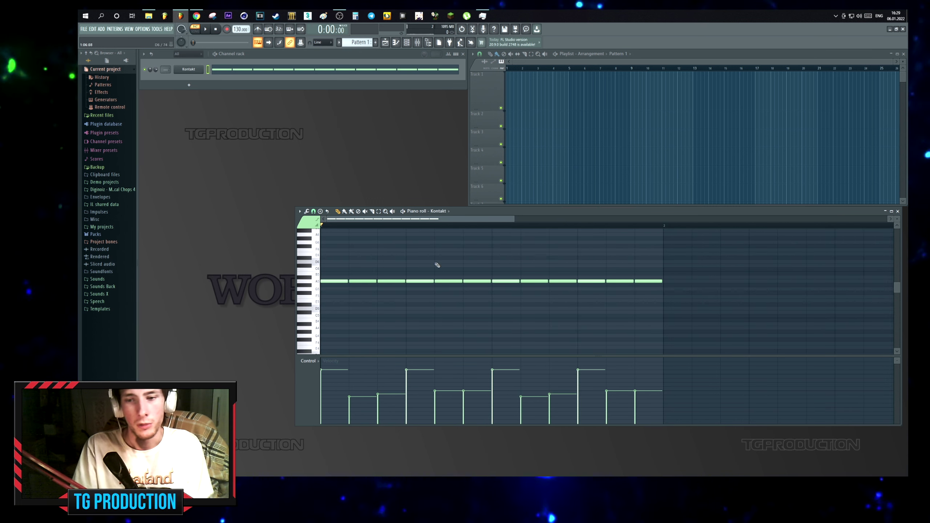
pyautogui.hotkey('ctrl', 'a')
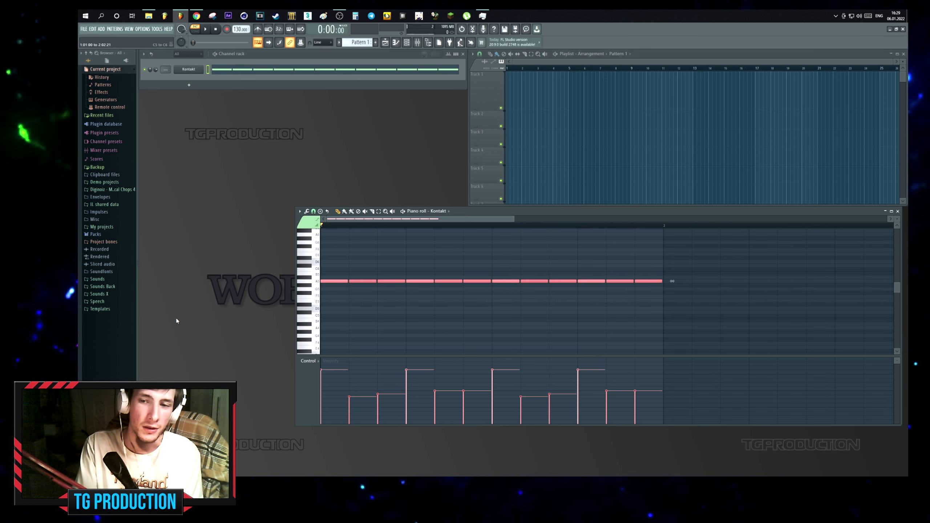
pyautogui.hotkey('ctrl', 'b')
pyautogui.click(481, 269)
pyautogui.scroll(-2, 481, 270)
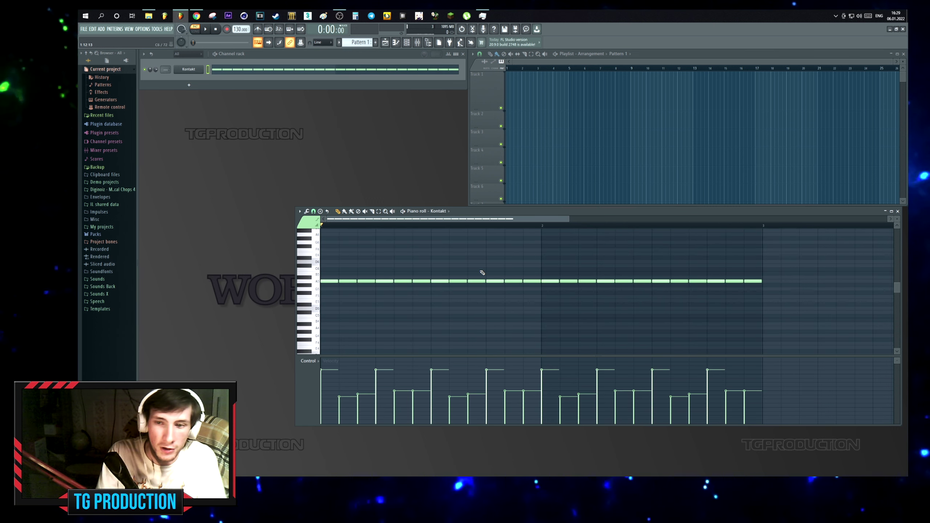
# Lower the velocity of the fourth note in each group of six so only each group's first note is accented.
pyautogui.scroll(2, 492, 227)
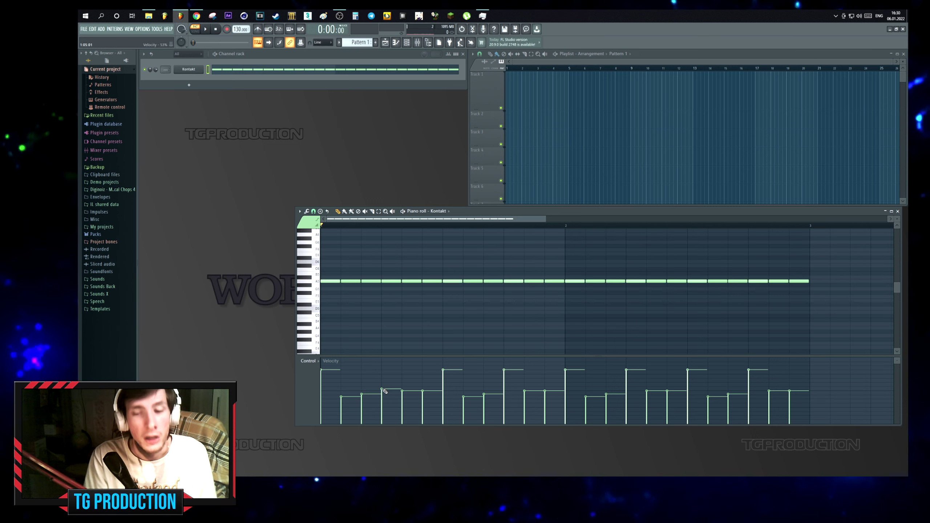
pyautogui.click(504, 392)
pyautogui.moveTo(322, 260); pyautogui.dragTo(428, 326)
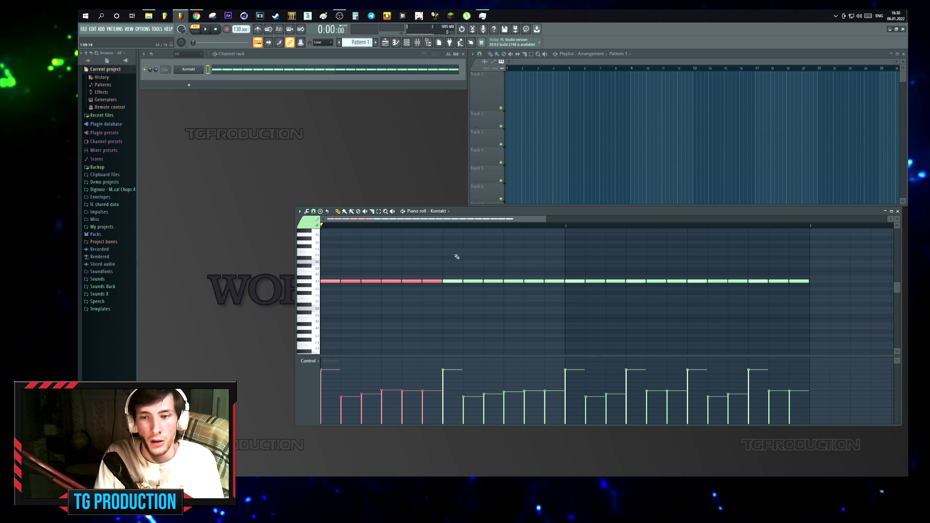
pyautogui.moveTo(455, 262); pyautogui.dragTo(564, 313)
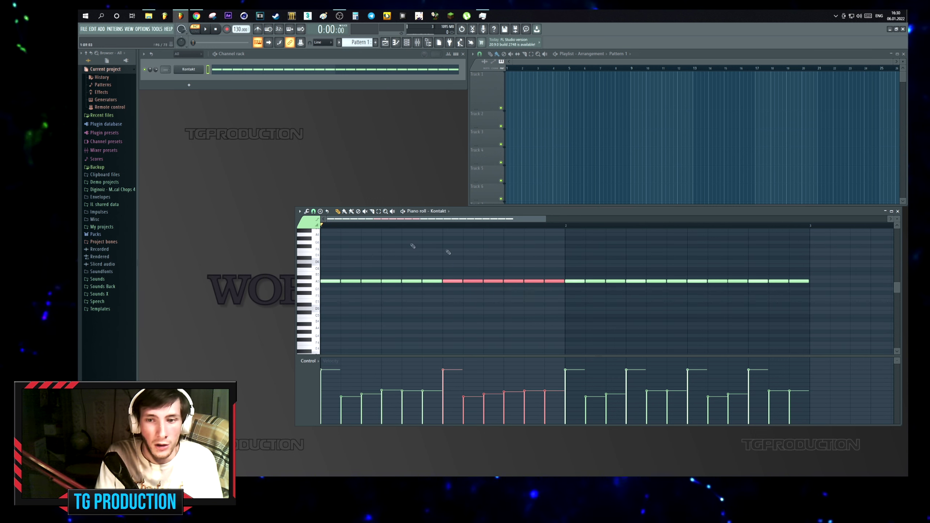
pyautogui.click(340, 235)
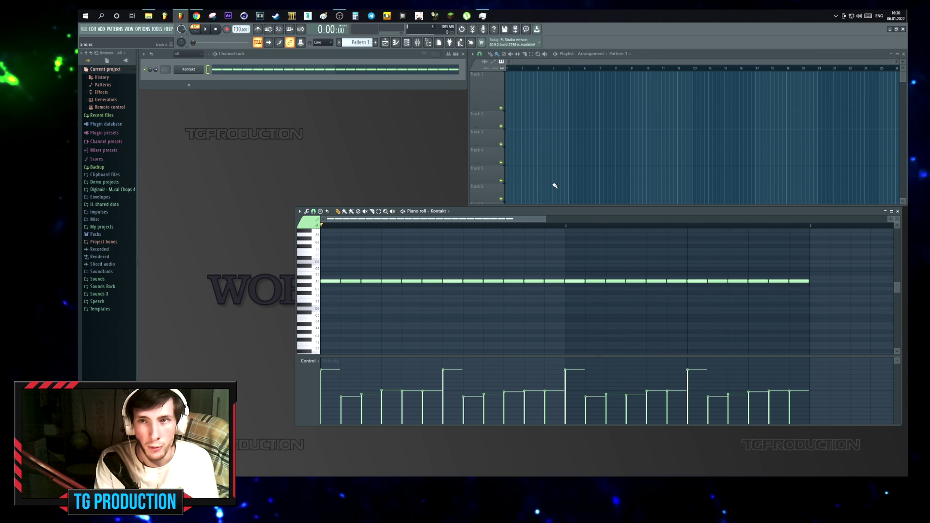
pyautogui.scroll(2, 428, 224)
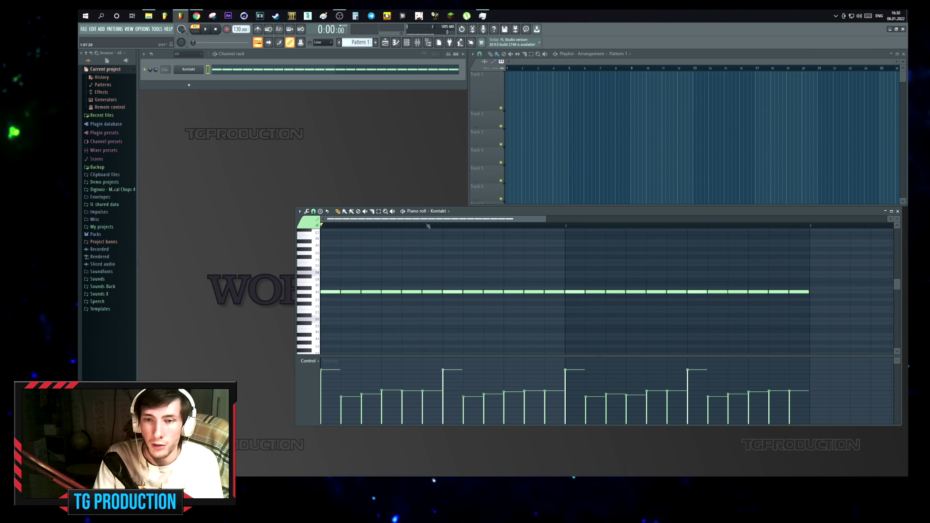
pyautogui.scroll(-2, 421, 249)
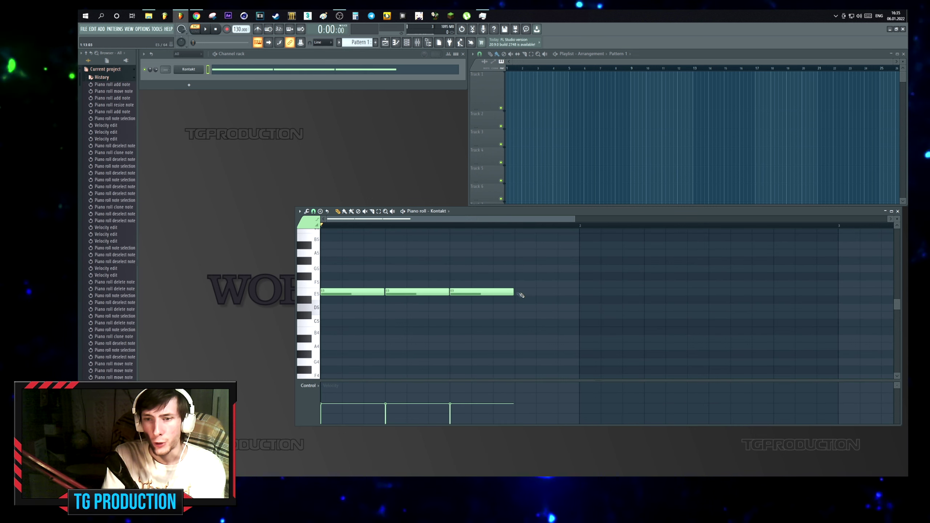
# Add a one-beat E5 note on the fourth beat, slightly vary the four notes' velocities, and play the pattern.
pyautogui.click(546, 292)
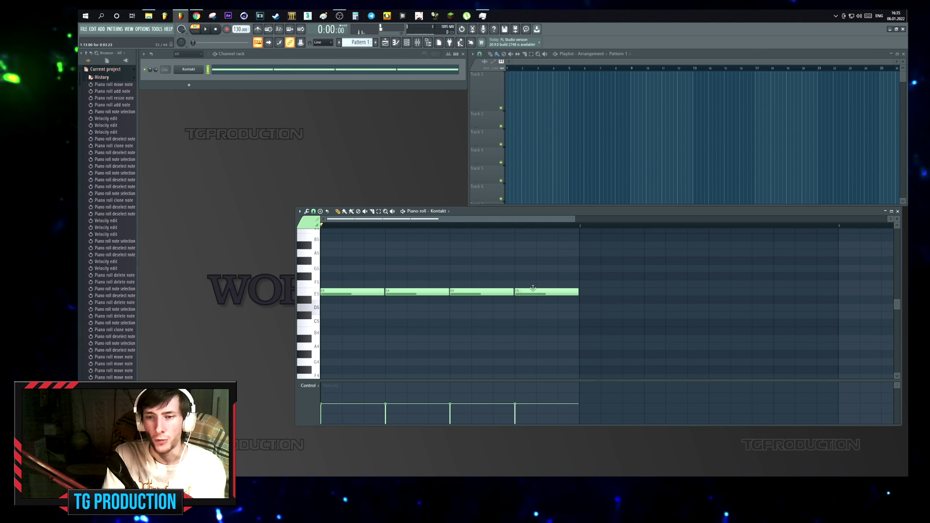
pyautogui.moveTo(568, 281); pyautogui.dragTo(297, 323)
pyautogui.moveTo(370, 380)
pyautogui.mouseDown()
pyautogui.moveTo(360, 344)
pyautogui.moveTo(355, 378)
pyautogui.moveTo(552, 380)
pyautogui.mouseUp()
pyautogui.press('space')
pyautogui.moveTo(452, 378); pyautogui.dragTo(521, 377)
pyautogui.press('space')
pyautogui.scroll(-2, 437, 289)
pyautogui.click(436, 289)
# Shorten the first E5 note to two thirds of a beat, place a 1/3-beat B4 note in the gap, and play it.
pyautogui.moveTo(383, 267); pyautogui.dragTo(362, 266)
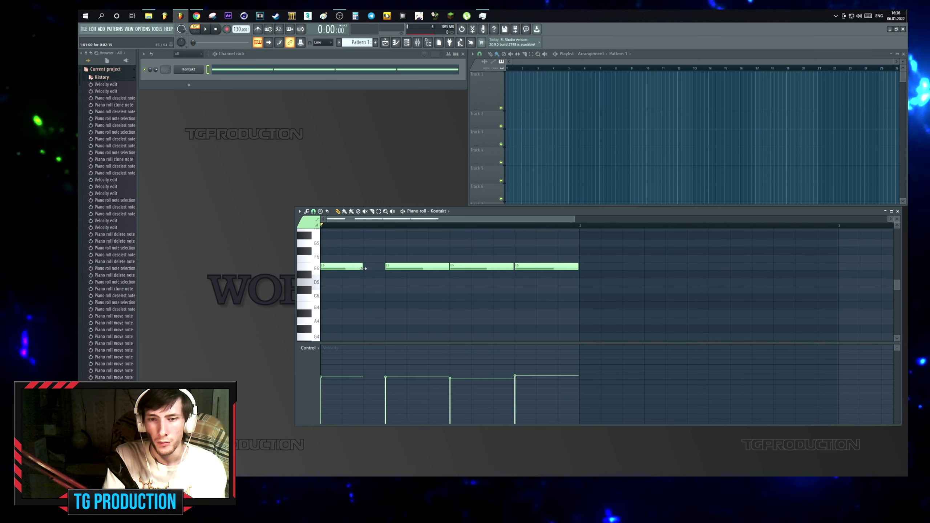
pyautogui.click(365, 304)
pyautogui.moveTo(404, 305); pyautogui.dragTo(384, 305)
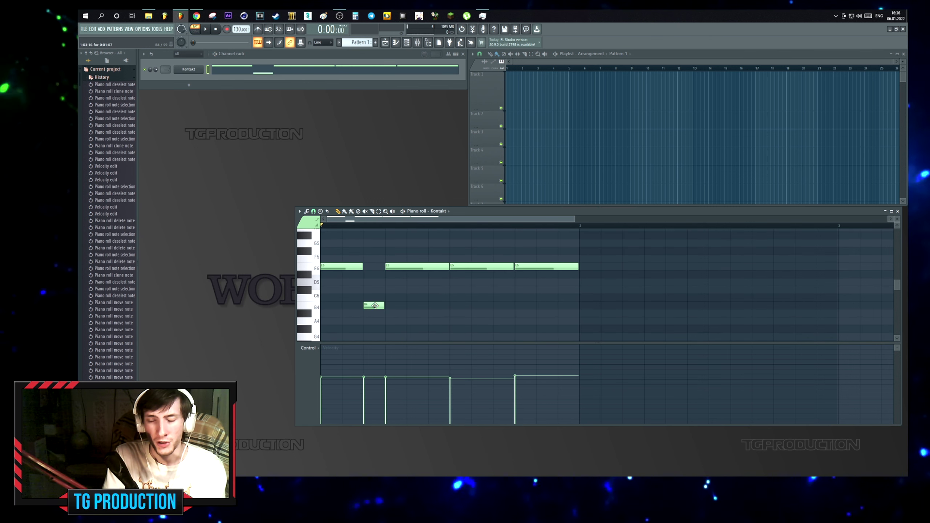
pyautogui.press('space')
pyautogui.press('space')
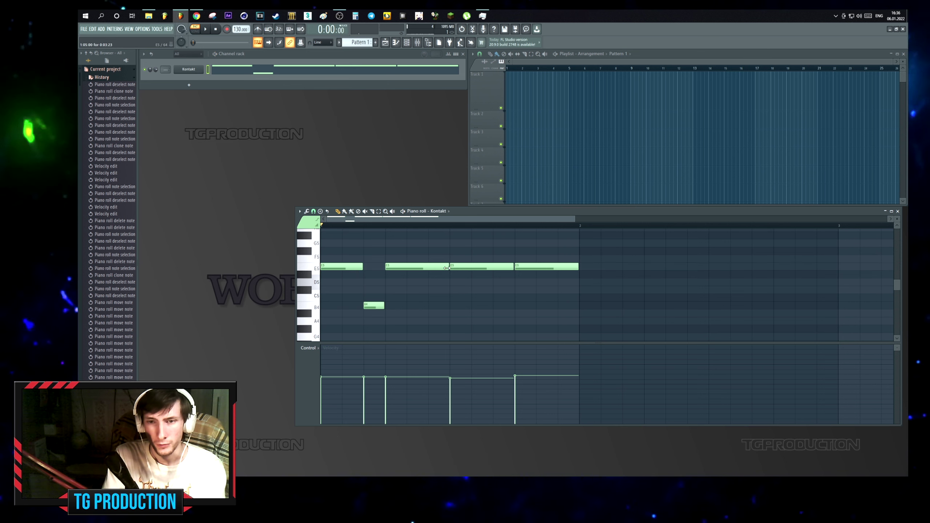
# Shorten the second E5 note to two thirds of a beat and delete the B4 note.
pyautogui.moveTo(448, 266); pyautogui.dragTo(427, 267)
pyautogui.scroll(1, 372, 297)
pyautogui.rightClick(373, 308)
pyautogui.scroll(3, 373, 312)
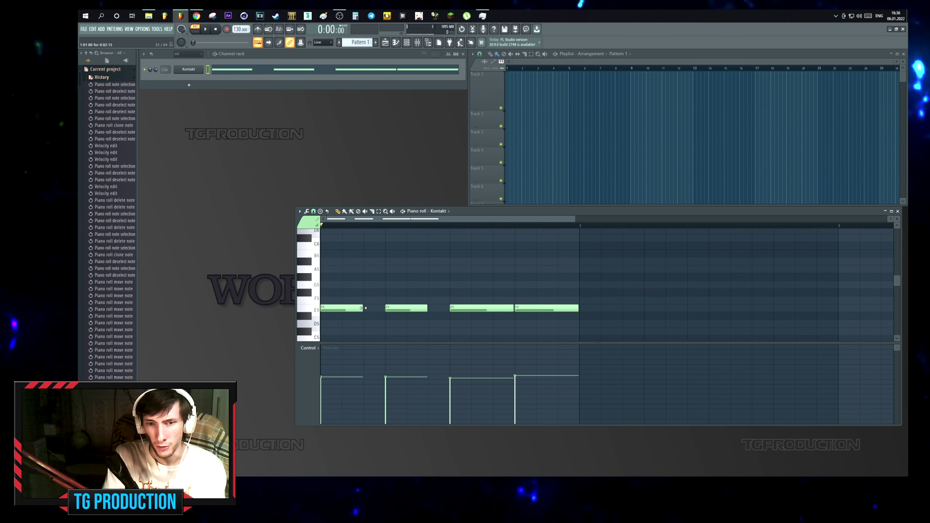
# Add a 1/3-beat F#5 note in the gap after the first E5 note and play it.
pyautogui.click(367, 293)
pyautogui.moveTo(407, 293); pyautogui.dragTo(383, 293)
pyautogui.press('space')
pyautogui.press('space')
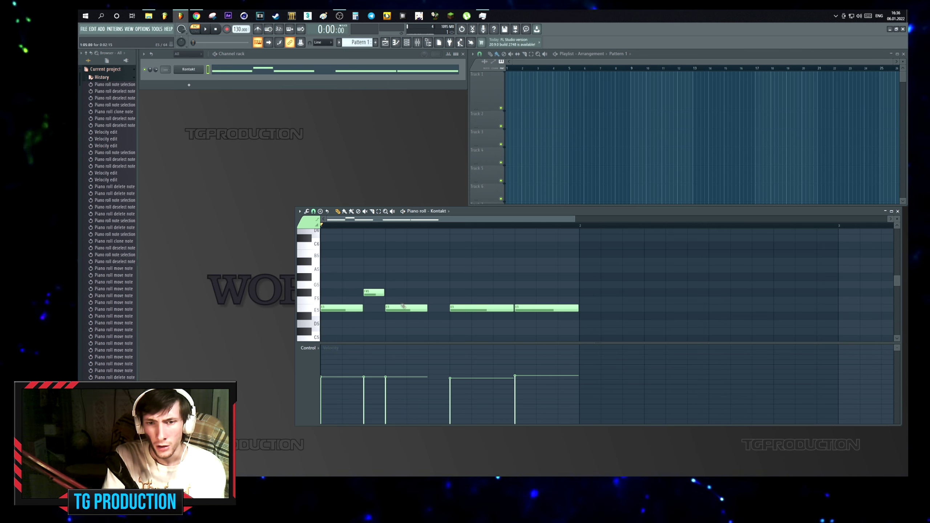
# Raise the second-beat note to G5 and play the melody.
pyautogui.click(402, 307)
pyautogui.moveTo(399, 307); pyautogui.dragTo(405, 285)
pyautogui.click(397, 276)
pyautogui.press('space')
pyautogui.press('space')
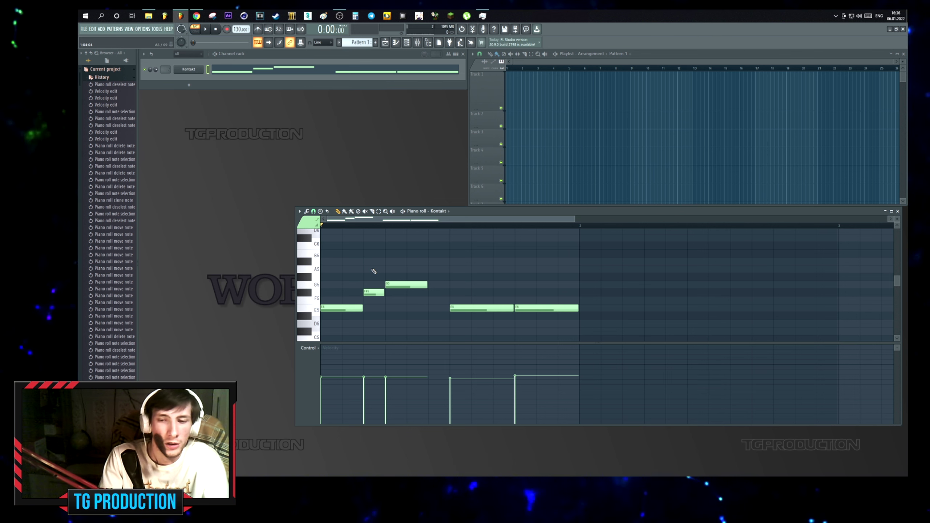
pyautogui.press('Right')
pyautogui.press('Right')
pyautogui.press('Right')
pyautogui.press('Right')
pyautogui.press('Right')
pyautogui.scroll(-1, 424, 267)
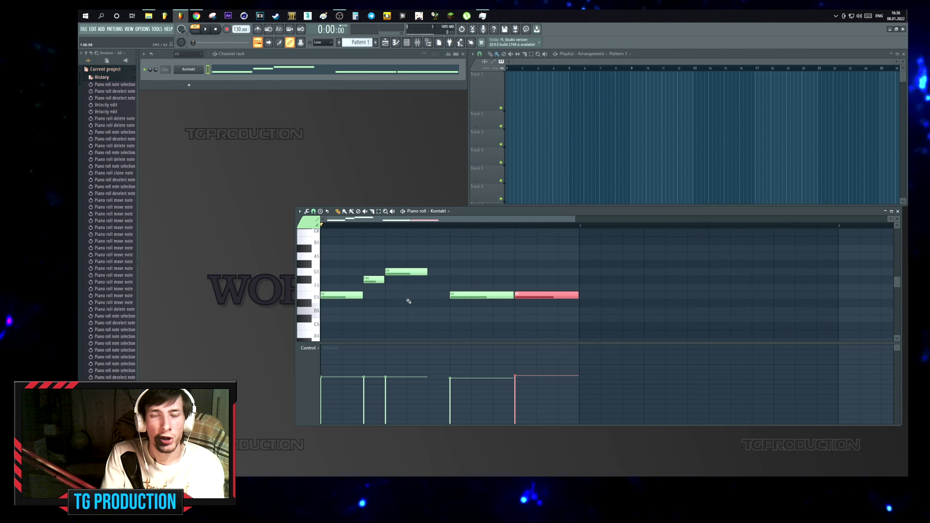
pyautogui.hotkey('ctrl', 'd')
# Play the melody and add a 1/3-beat F#5 note in the gap after the G5 note.
pyautogui.scroll(1, 435, 284)
pyautogui.scroll(1, 400, 280)
pyautogui.press('space')
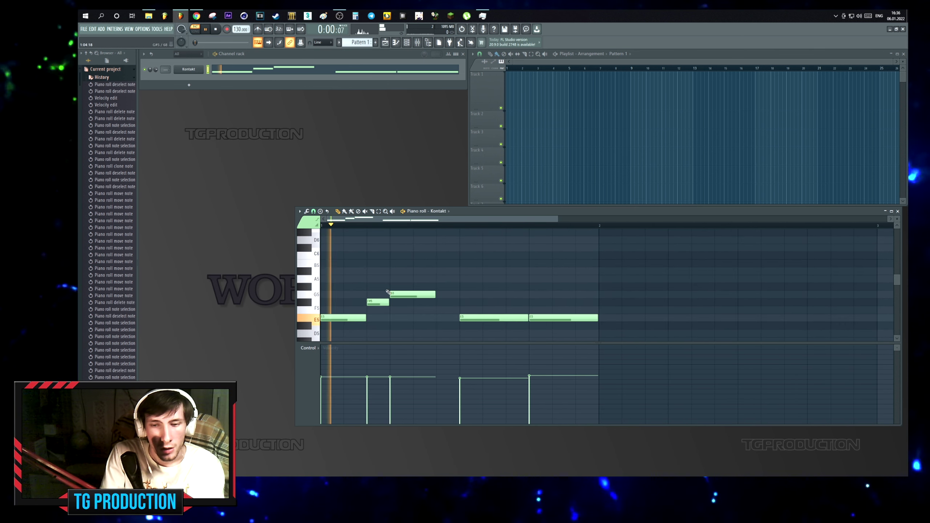
pyautogui.click(445, 302)
pyautogui.press('space')
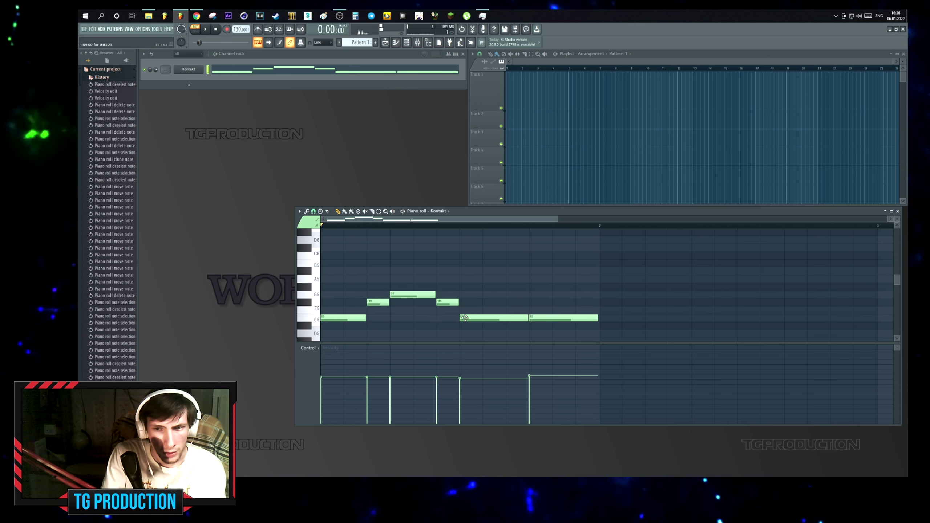
# Raise the third- and fourth-beat notes to G5, shortening the third-beat note to two thirds of a beat with a 1/3-beat F#5 after it.
pyautogui.moveTo(464, 318); pyautogui.dragTo(504, 294)
pyautogui.click(470, 302)
pyautogui.moveTo(545, 317); pyautogui.dragTo(546, 295)
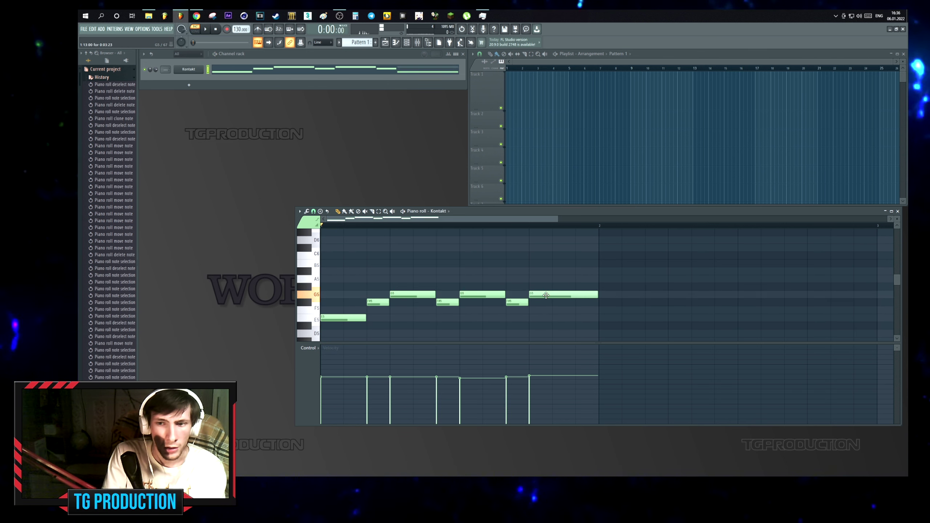
pyautogui.scroll(-3, 546, 295)
pyautogui.scroll(1, 535, 263)
# Play the bar and add a 1/3-beat E5 note beneath the end of the last G5 note.
pyautogui.hotkey('ctrl', 'a')
pyautogui.press('space')
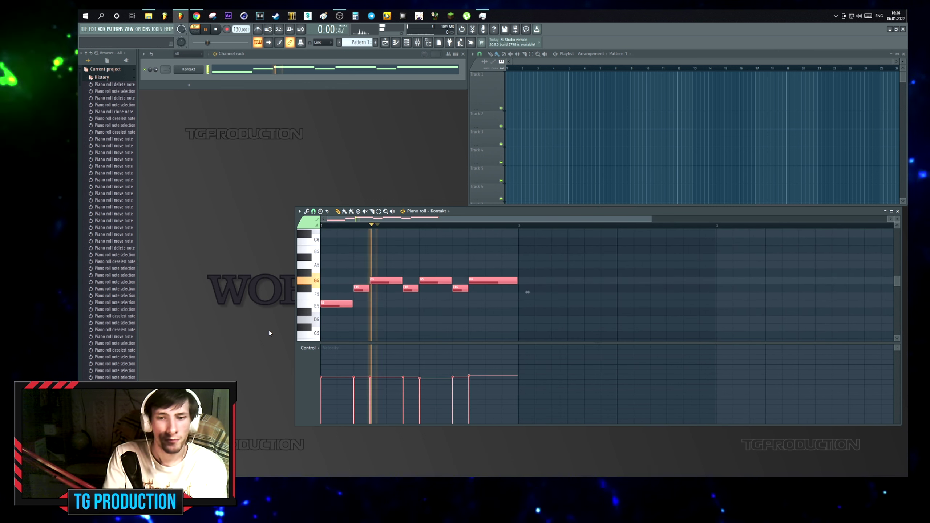
pyautogui.press('space')
pyautogui.click(369, 316)
pyautogui.click(475, 304)
pyautogui.moveTo(475, 304); pyautogui.dragTo(517, 304)
# Duplicate the first bar's melody into the second bar.
pyautogui.click(545, 266)
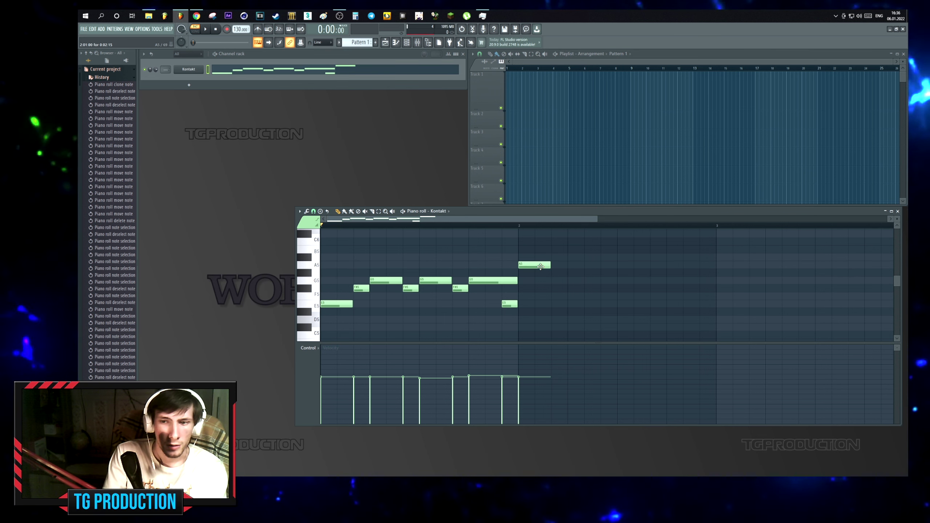
pyautogui.rightClick(539, 266)
pyautogui.moveTo(531, 269); pyautogui.dragTo(536, 306)
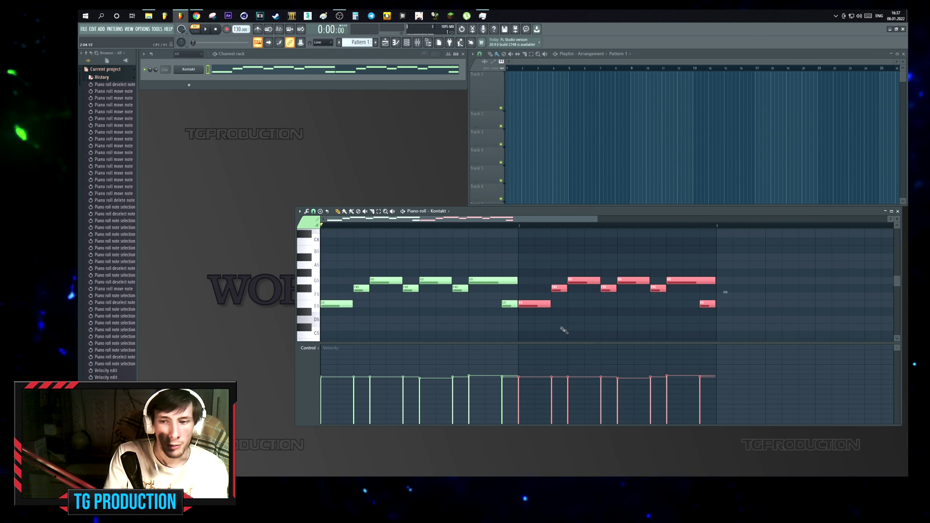
# Transpose the second bar's selected notes up five semitones so they start on A5, and play the melody.
pyautogui.hotkey('shift', 'Up')
pyautogui.hotkey('shift', 'Up')
pyautogui.hotkey('shift', 'Up')
pyautogui.hotkey('shift', 'Up')
pyautogui.hotkey('shift', 'Up')
pyautogui.press('space')
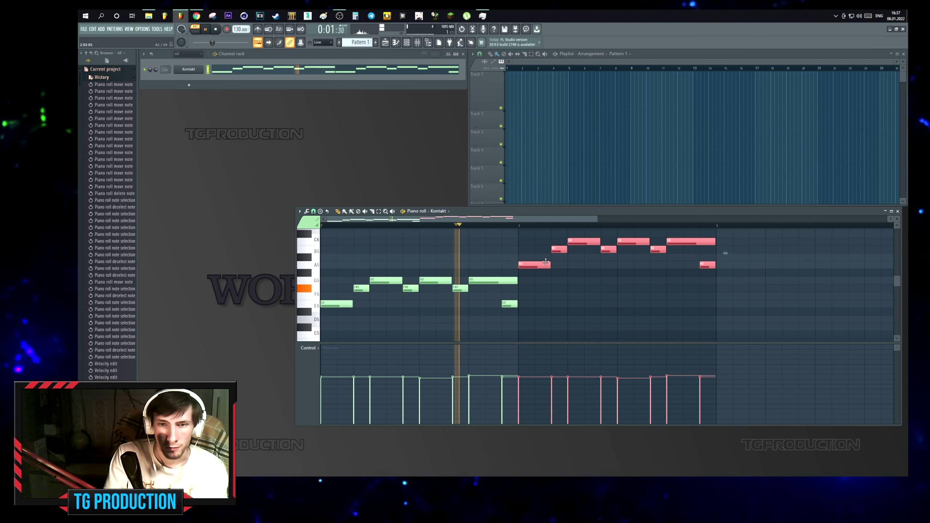
# Duplicate the two-bar melody into the third and fourth bars and play the four-bar result.
pyautogui.hotkey('ctrl', 'd')
pyautogui.press('space')
pyautogui.scroll(-2, 630, 290)
pyautogui.keyDown('ctrl'); pyautogui.moveTo(586, 248); pyautogui.dragTo(590, 315); pyautogui.keyUp('ctrl')
pyautogui.scroll(-2, 562, 301)
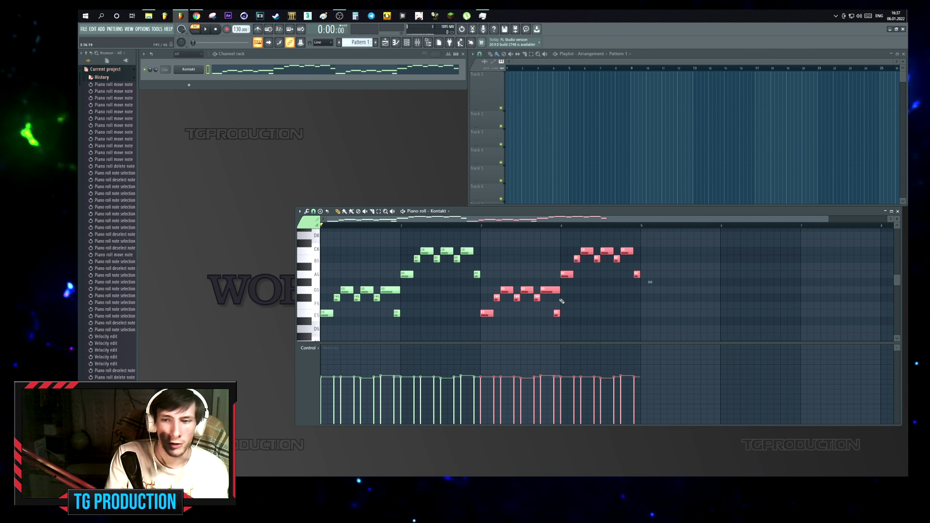
pyautogui.press('space')
# Level the velocities of all notes across the four bars to one even value while the melody plays.
pyautogui.hotkey('ctrl', 'd')
pyautogui.scroll(1, 551, 245)
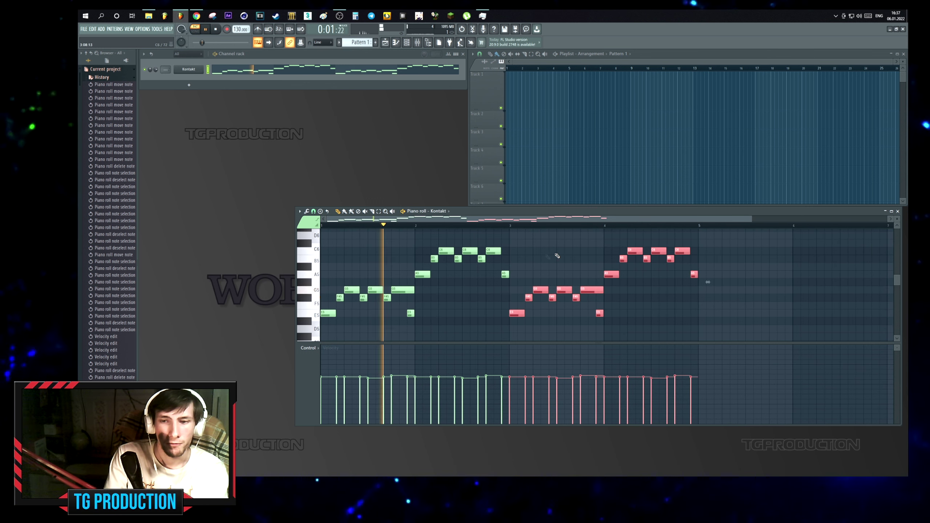
pyautogui.moveTo(718, 364)
pyautogui.mouseDown()
pyautogui.moveTo(663, 363)
pyautogui.moveTo(305, 365)
pyautogui.mouseUp()
pyautogui.scroll(2, 514, 292)
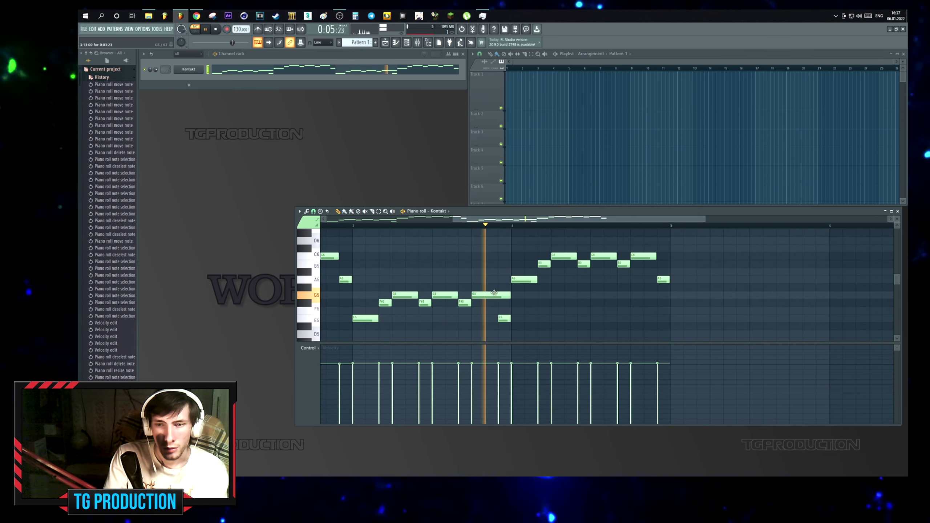
pyautogui.press('space')
# Lower the first four notes of the fourth bar to D#5, E5, F#5 and D#5.
pyautogui.moveTo(517, 279); pyautogui.dragTo(517, 326)
pyautogui.moveTo(545, 264); pyautogui.dragTo(562, 303)
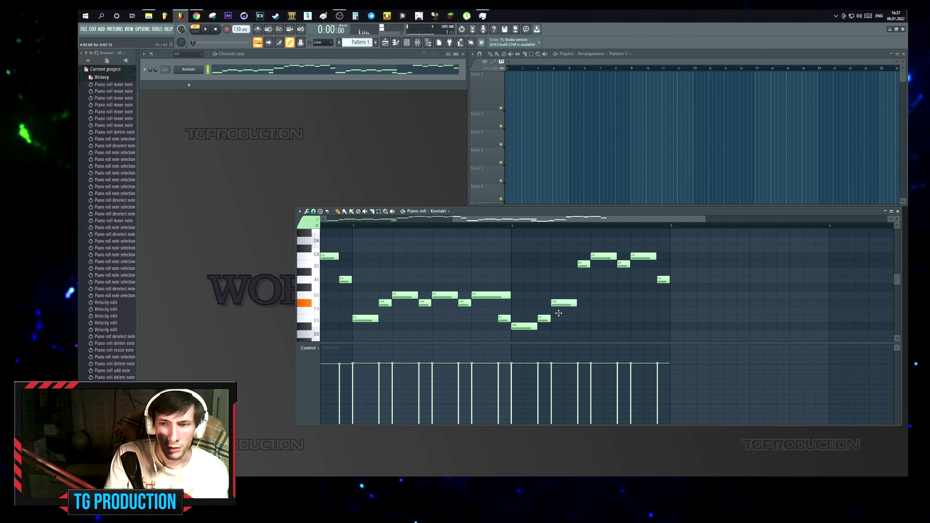
pyautogui.scroll(-1, 574, 278)
pyautogui.moveTo(578, 249); pyautogui.dragTo(578, 312)
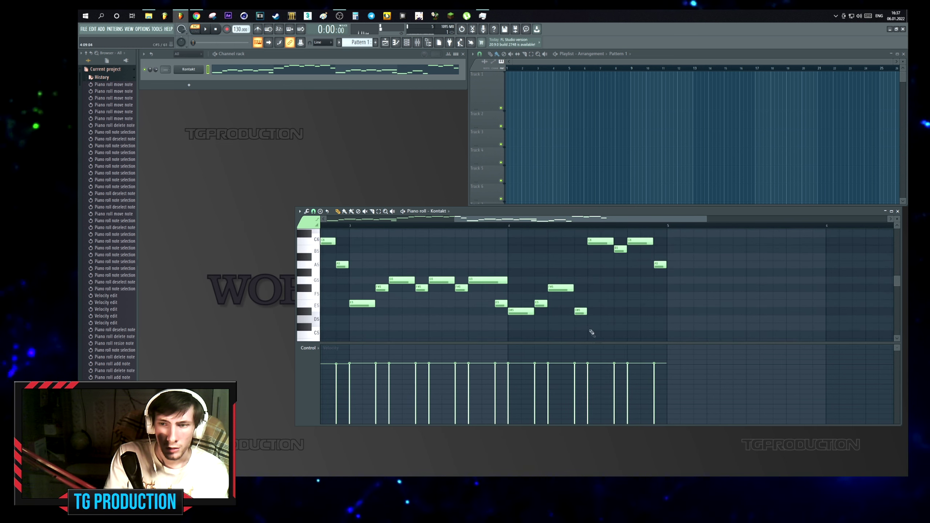
# Replace the remaining high notes at the end of the fourth bar with a two-beat B4 note, and play the melody.
pyautogui.scroll(-2, 589, 328)
pyautogui.click(588, 315)
pyautogui.scroll(2, 588, 317)
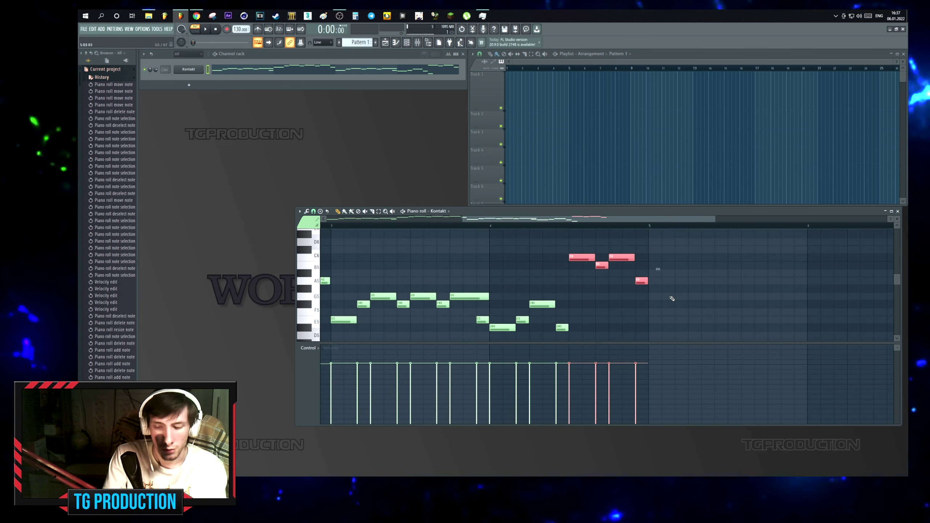
pyautogui.hotkey('ctrl', 'a')
pyautogui.press('Delete')
pyautogui.hotkey('ctrl', 'z')
pyautogui.press('space')
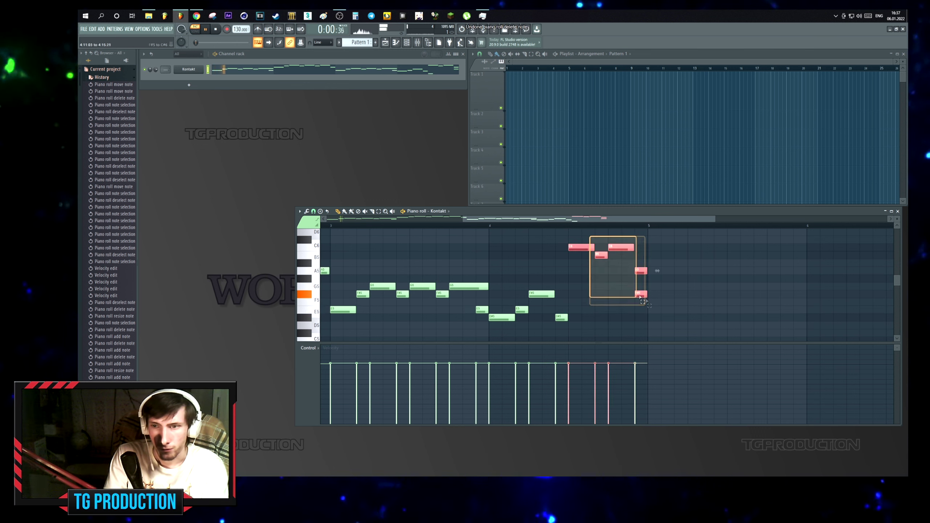
pyautogui.moveTo(580, 306); pyautogui.dragTo(648, 307)
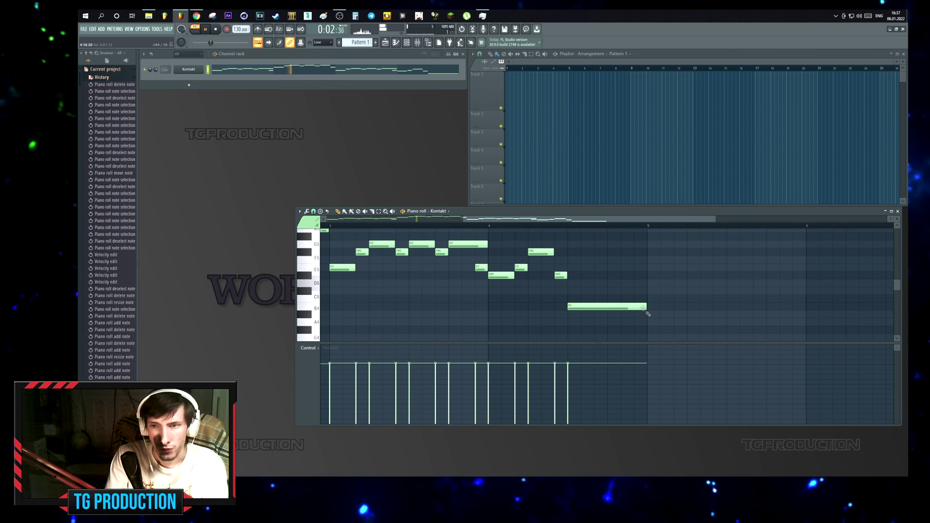
pyautogui.press('space')
pyautogui.scroll(-2, 583, 259)
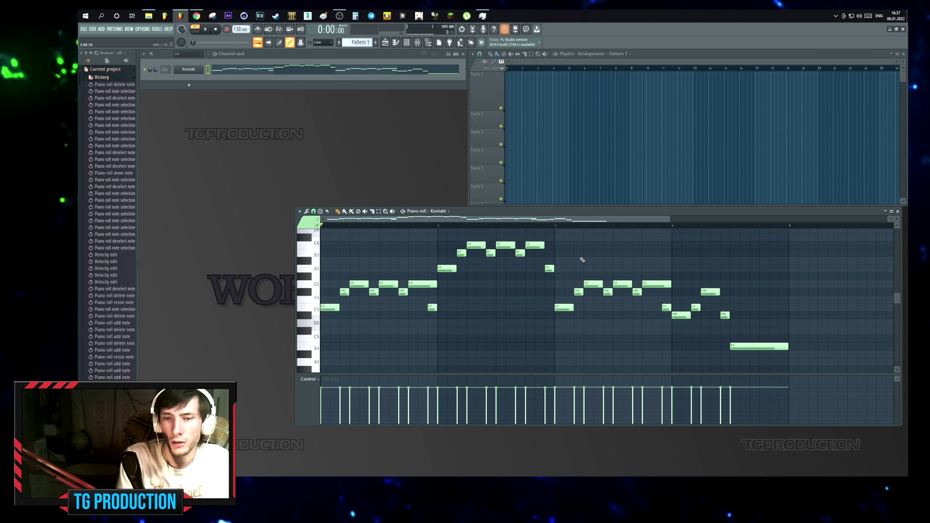
# Select the notes of each bar in turn to compare the melody's four one-bar phrases.
pyautogui.moveTo(430, 265); pyautogui.dragTo(340, 297)
pyautogui.moveTo(551, 237); pyautogui.dragTo(435, 275)
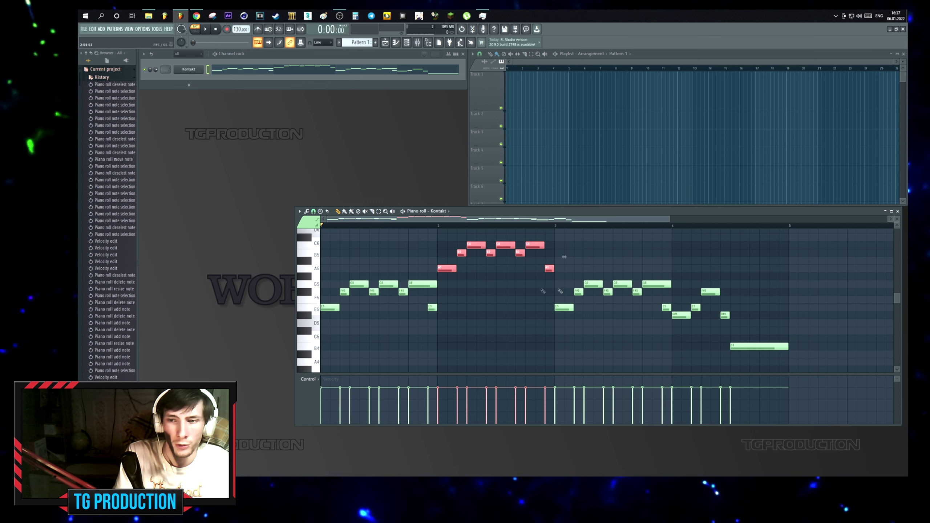
pyautogui.moveTo(559, 276); pyautogui.dragTo(665, 333)
pyautogui.moveTo(670, 272); pyautogui.dragTo(789, 353)
pyautogui.click(728, 277)
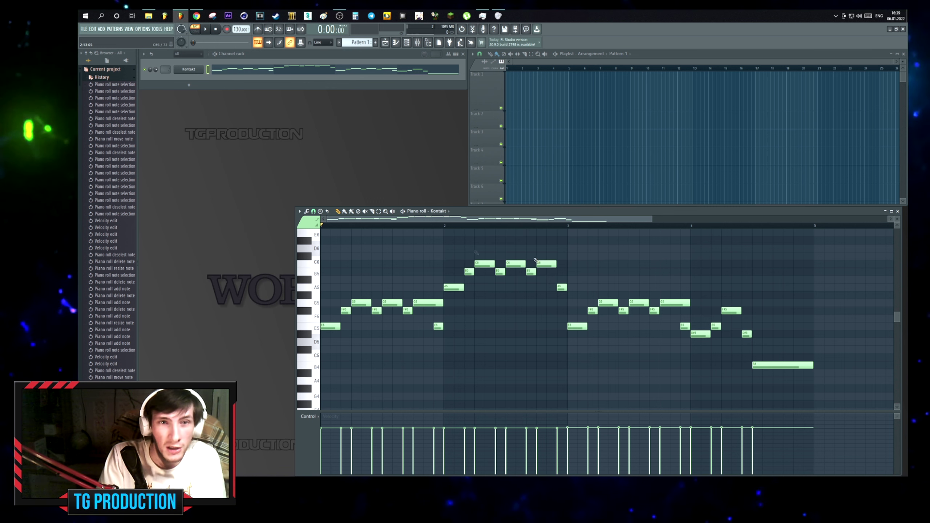
# Add a second Kontakt channel and change the first Kontakt channel's colour to olive green.
pyautogui.click(188, 85)
pyautogui.click(184, 71)
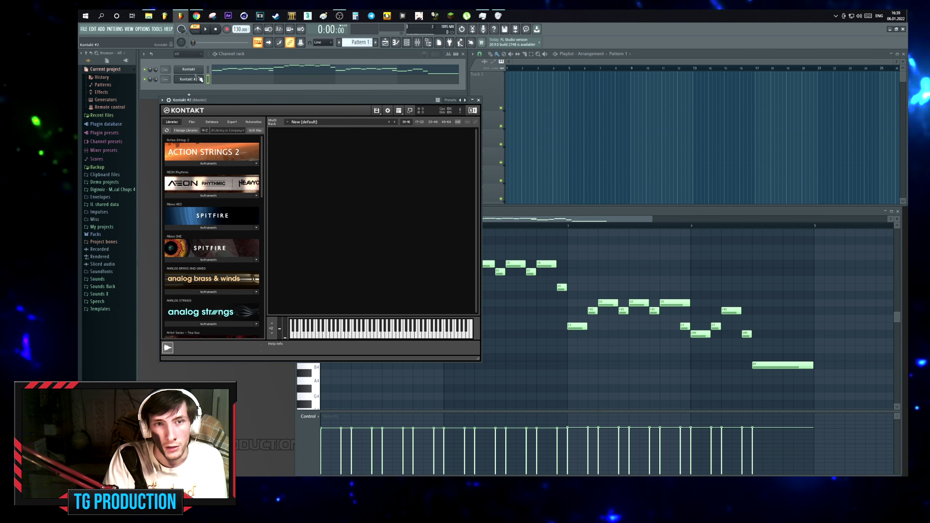
pyautogui.rightClick(201, 70)
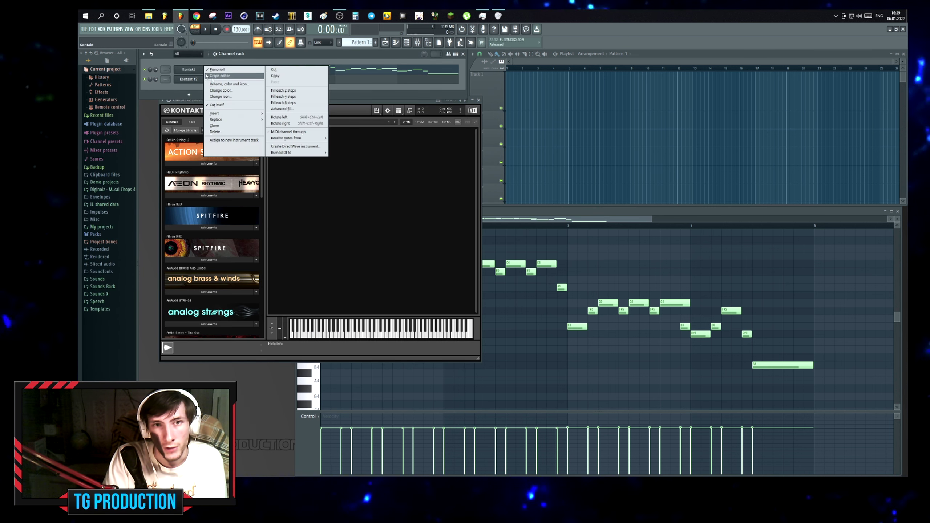
pyautogui.click(218, 91)
pyautogui.press('Return')
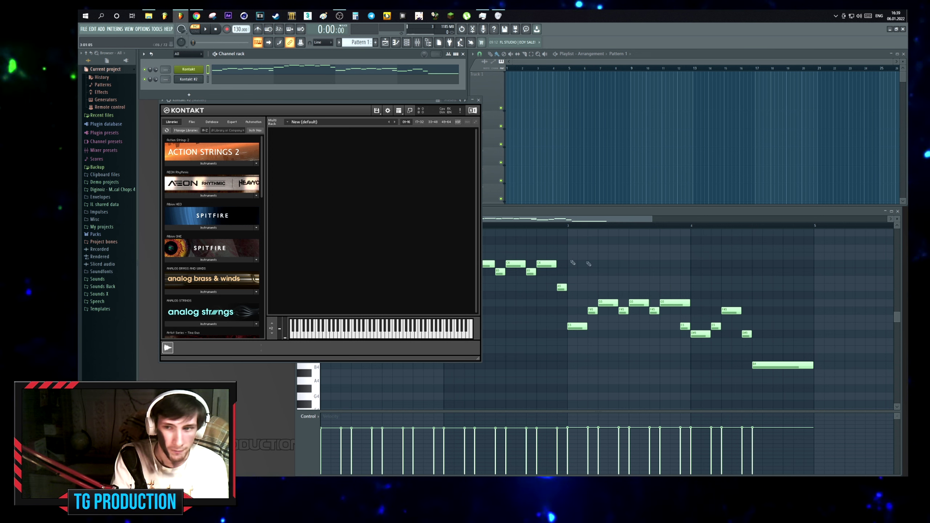
# View the second Kontakt channel's piano roll and plugin window, and return to the first channel's notes through their ghost notes.
pyautogui.click(234, 70)
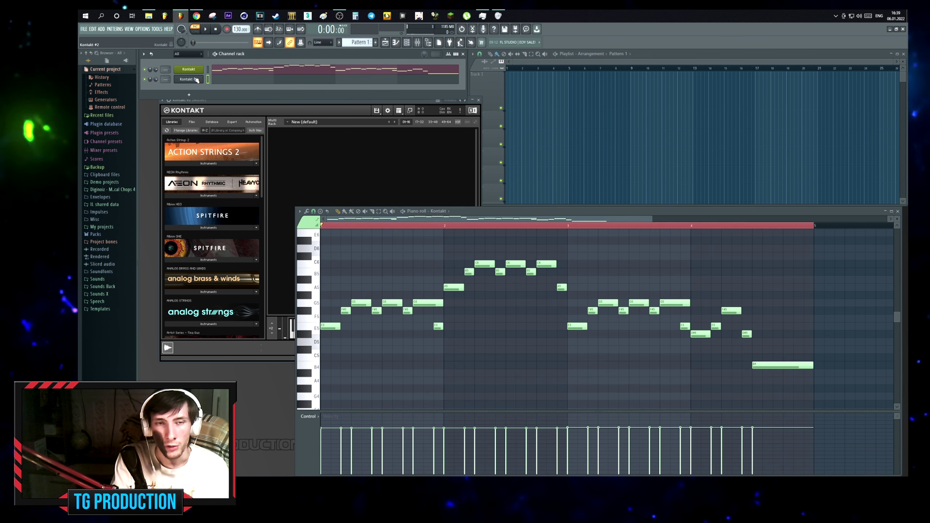
pyautogui.click(196, 80)
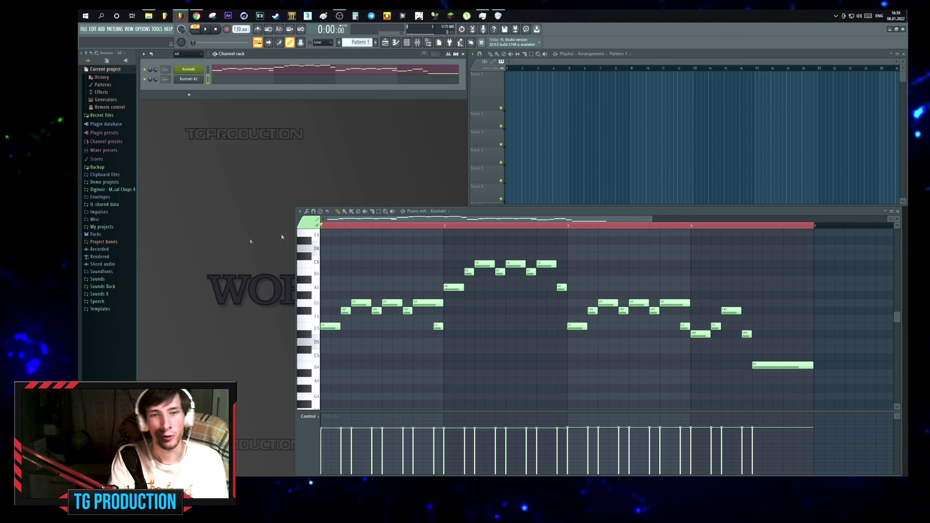
pyautogui.click(239, 80)
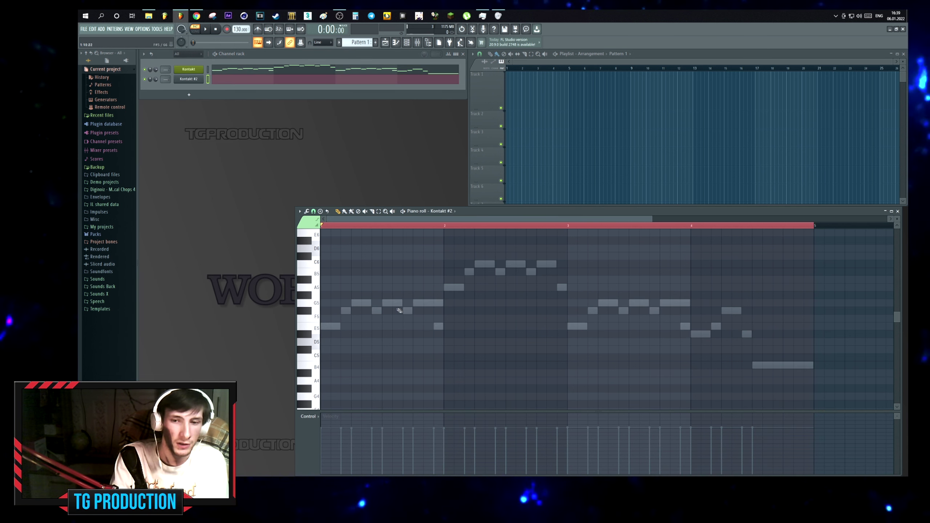
pyautogui.click(189, 80)
pyautogui.click(496, 218)
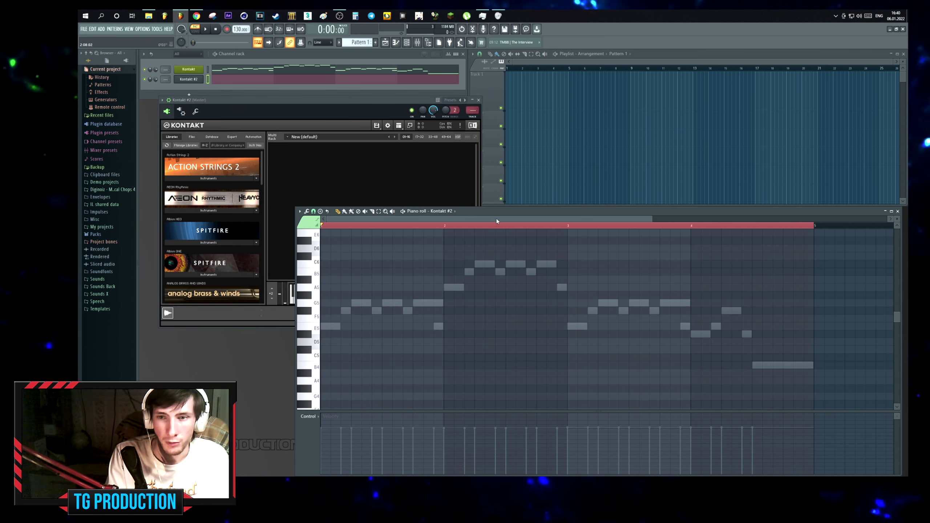
pyautogui.doubleClick(491, 265)
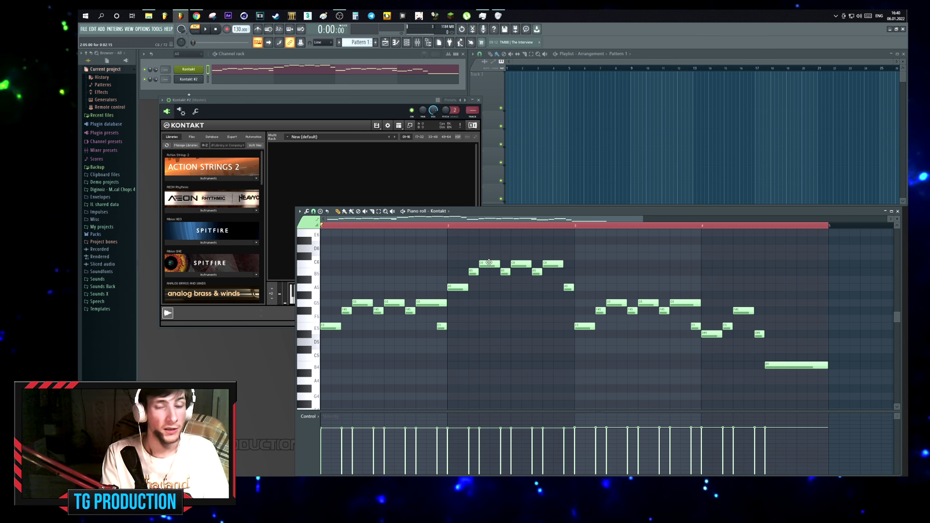
# Select all notes of the four-bar melody on the first Kontakt channel, and clear the selection.
pyautogui.moveTo(817, 262); pyautogui.dragTo(273, 390)
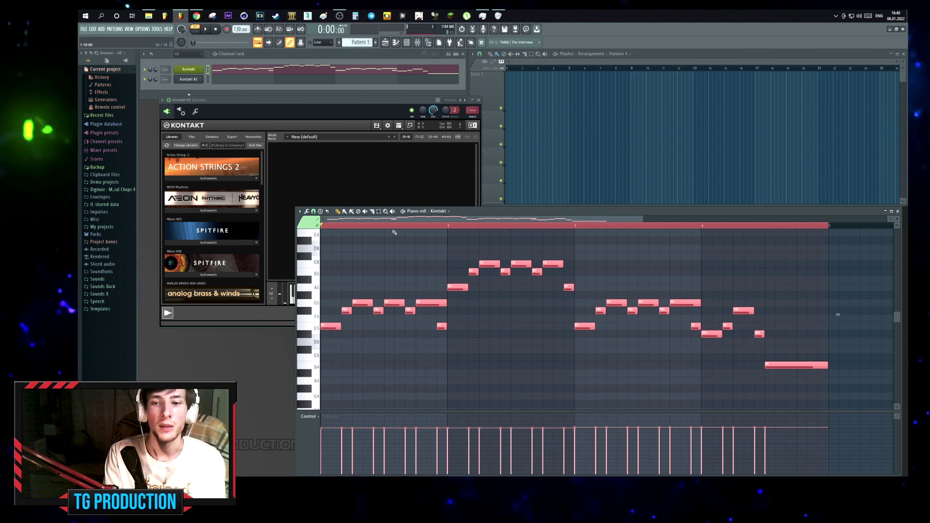
pyautogui.scroll(1, 394, 231)
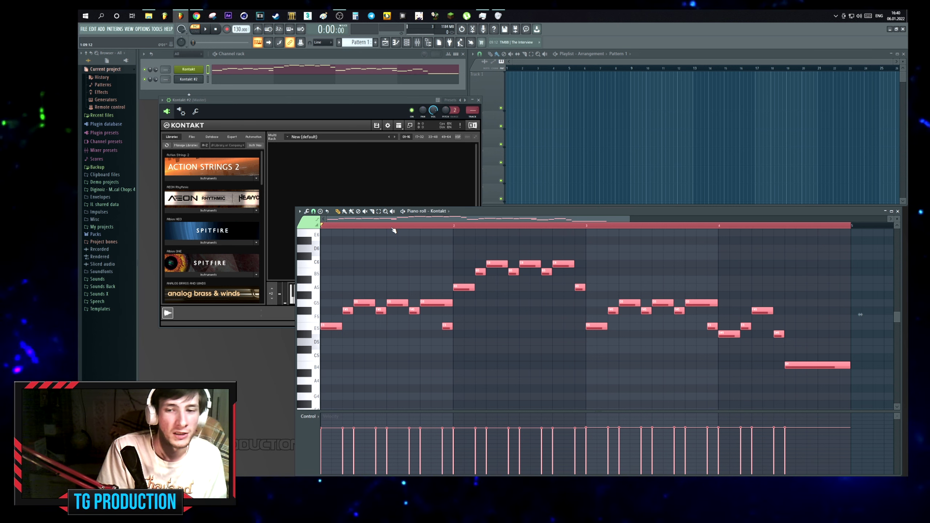
pyautogui.hotkey('ctrl', 'd')
pyautogui.scroll(1, 410, 238)
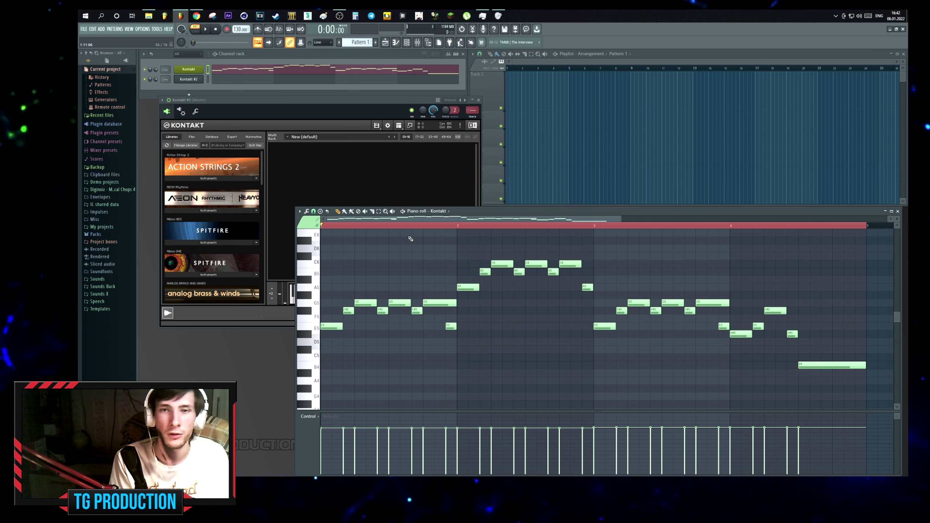
# Arrange the Kontakt and piano roll windows side by side and load Strings.nki from the Albion ONE library into the second Kontakt.
pyautogui.moveTo(264, 169); pyautogui.dragTo(264, 187)
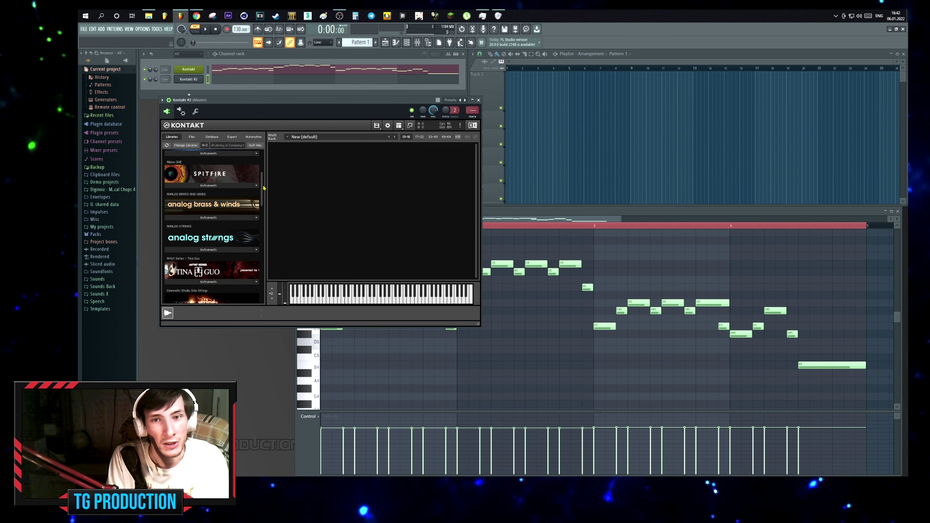
pyautogui.moveTo(291, 103)
pyautogui.mouseDown()
pyautogui.moveTo(285, 118)
pyautogui.moveTo(275, 113)
pyautogui.mouseUp()
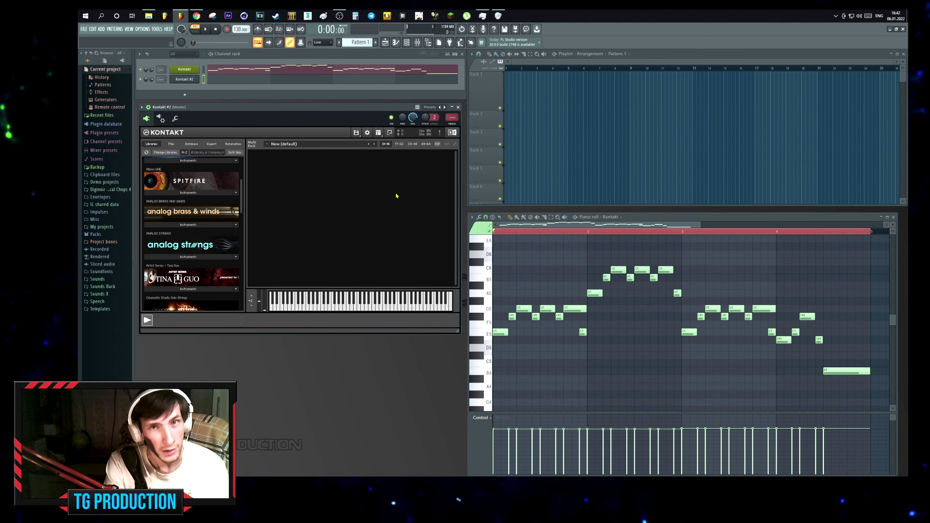
pyautogui.click(188, 192)
pyautogui.moveTo(240, 114); pyautogui.dragTo(241, 115)
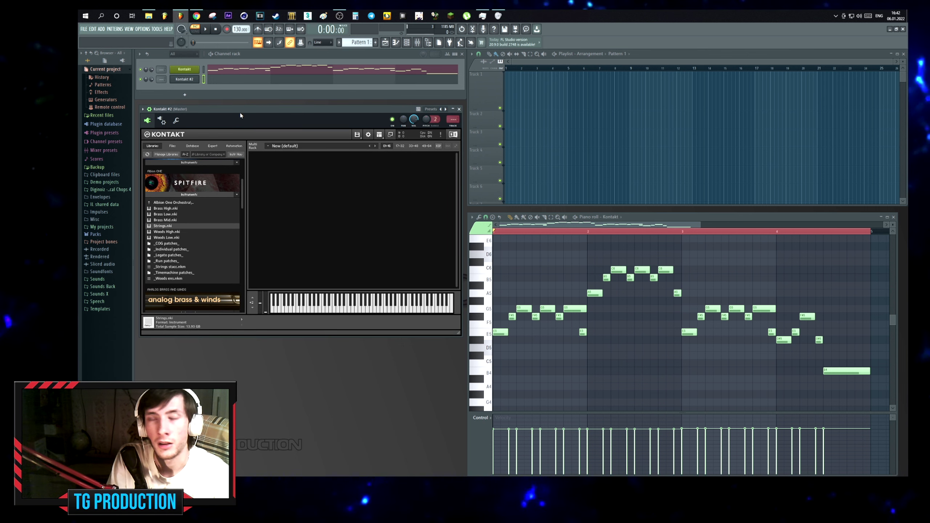
pyautogui.moveTo(242, 114); pyautogui.dragTo(243, 114)
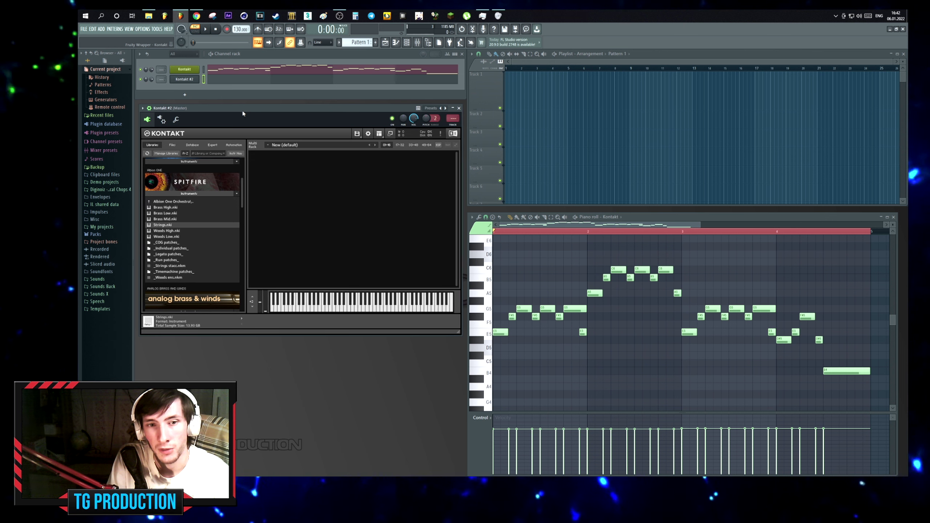
pyautogui.moveTo(260, 209); pyautogui.dragTo(261, 207)
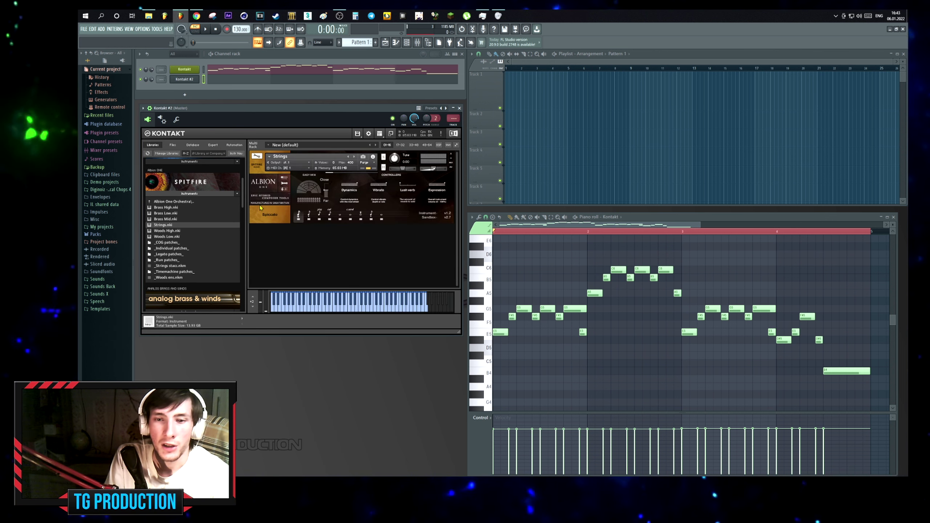
# Undo the stray paste on the first Kontakt channel and paste the melody into the second Kontakt channel's piano roll.
pyautogui.hotkey('ctrl', 'z')
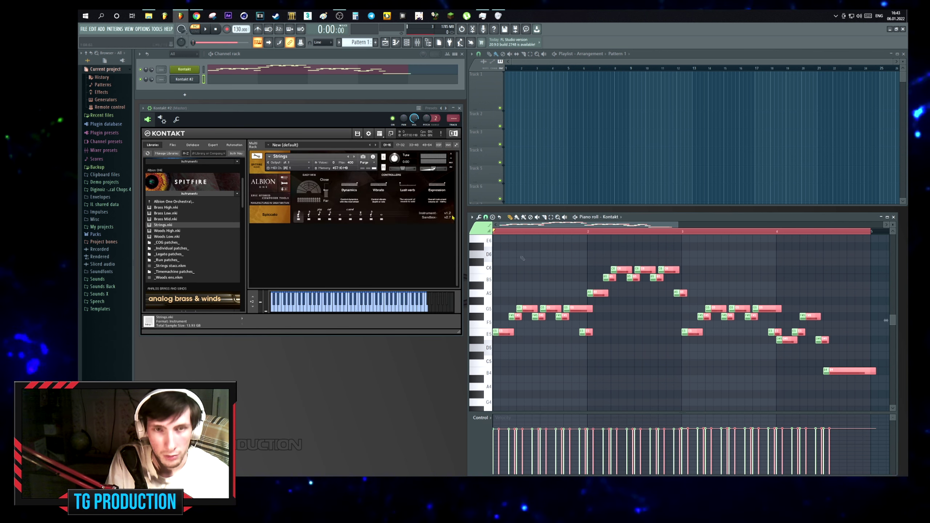
pyautogui.hotkey('ctrl', 'alt', 'z')
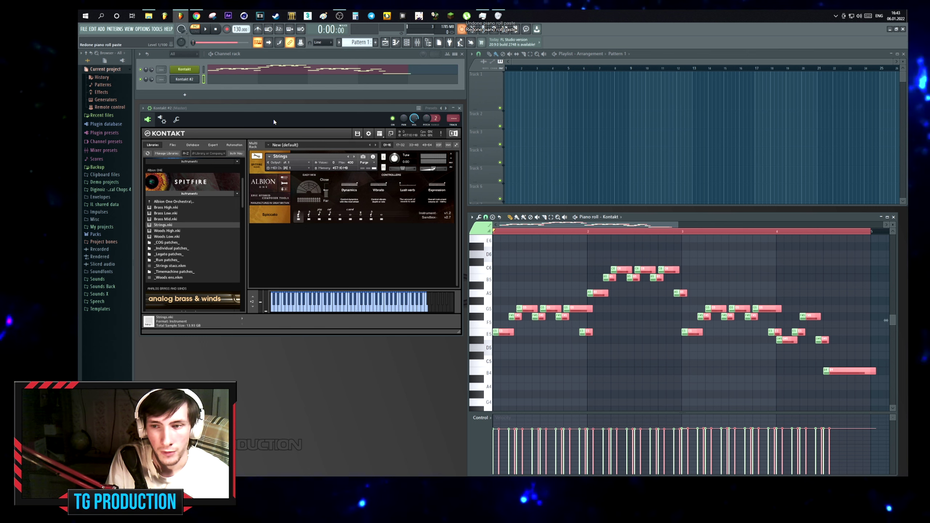
pyautogui.hotkey('ctrl', 'shift', 'z')
pyautogui.hotkey('ctrl', 'shift', 'z')
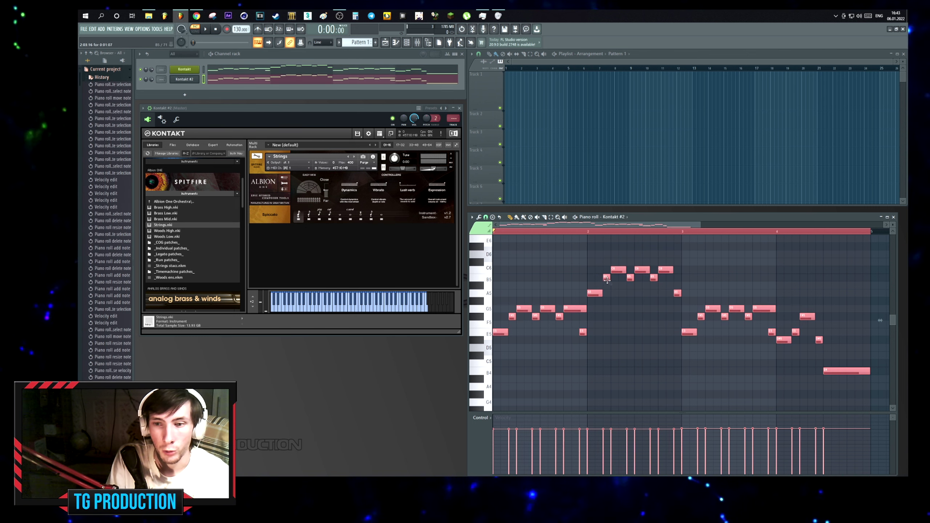
pyautogui.hotkey('ctrl', 'shift', 'z')
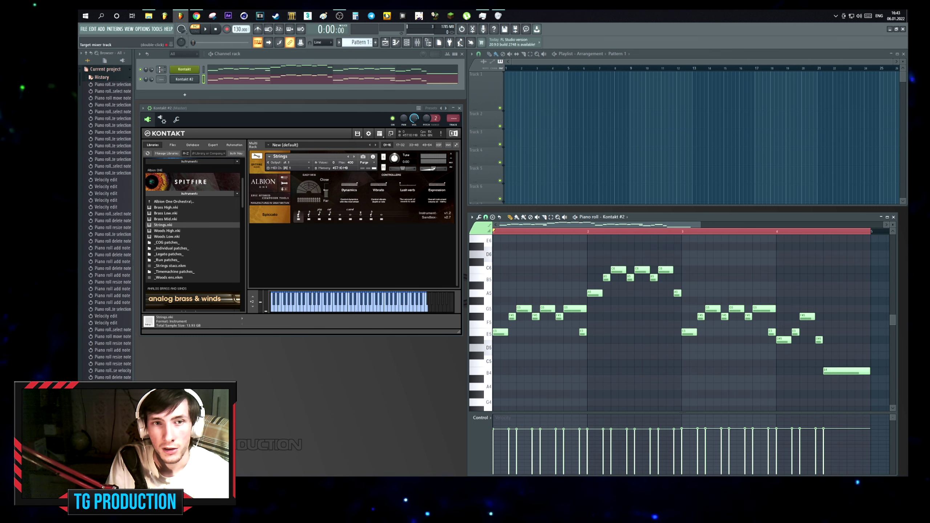
# Route the two Kontakt channels to mixer tracks 1 and 2, and play both instruments together.
pyautogui.scroll(2, 161, 79)
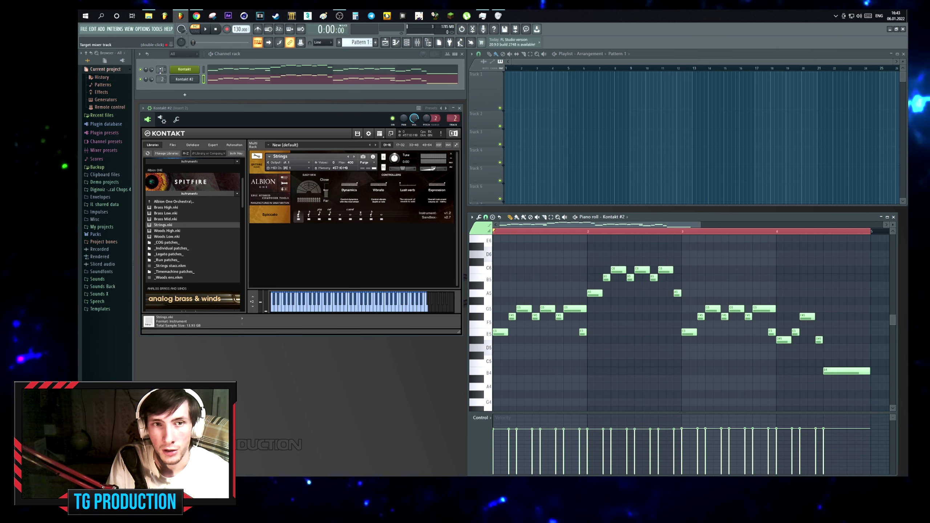
pyautogui.doubleClick(161, 70)
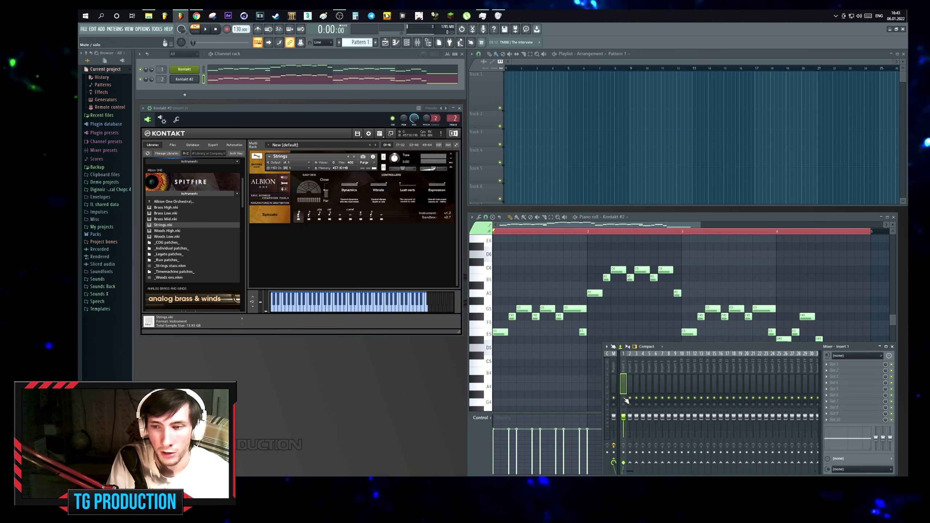
pyautogui.press('F9')
pyautogui.press('space')
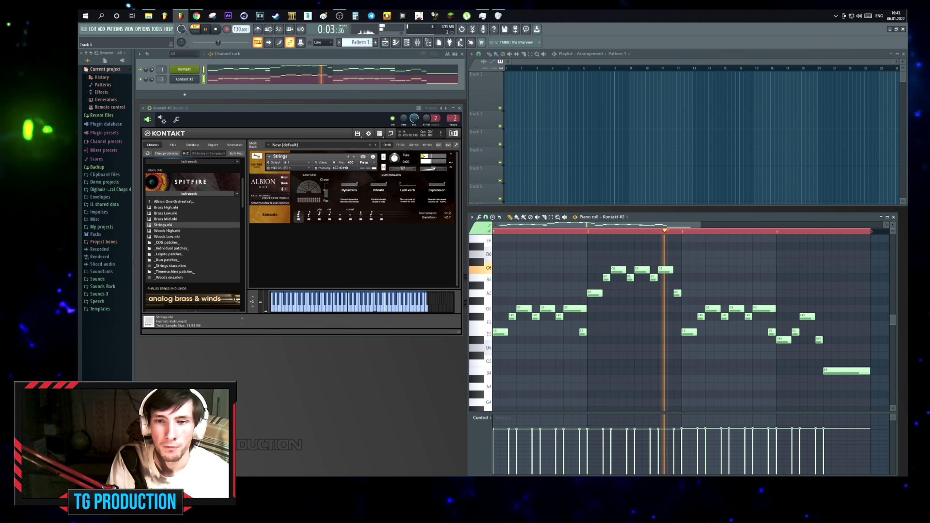
pyautogui.press('space')
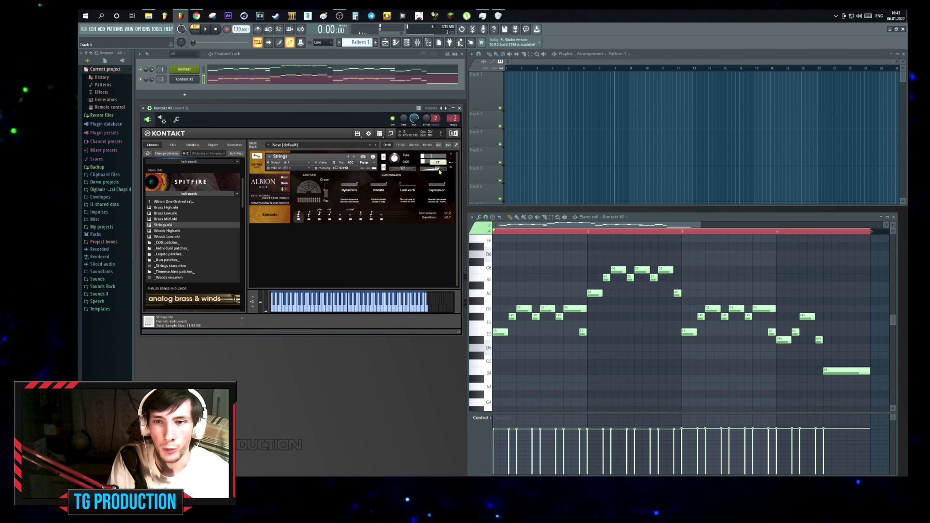
# Play the layered melody, lower the velocities of all strings notes to one even level, and play it again.
pyautogui.press('space')
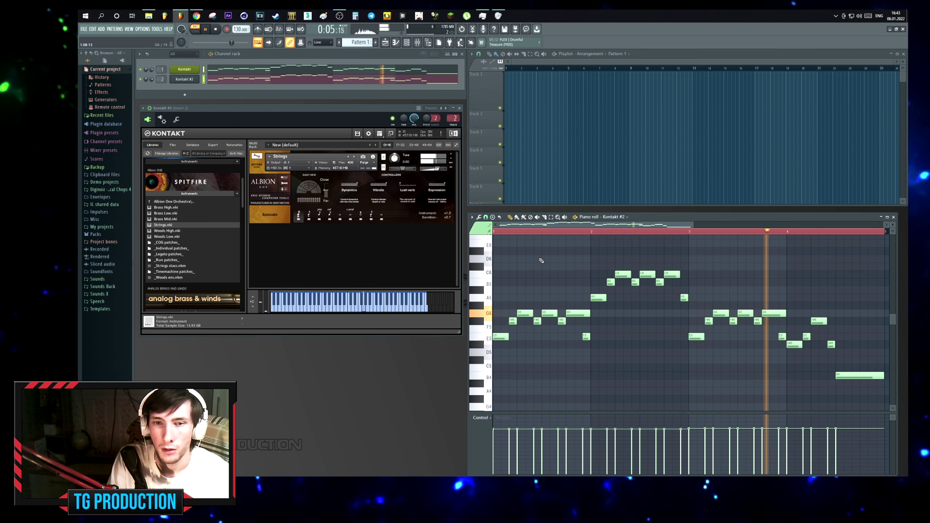
pyautogui.press('space')
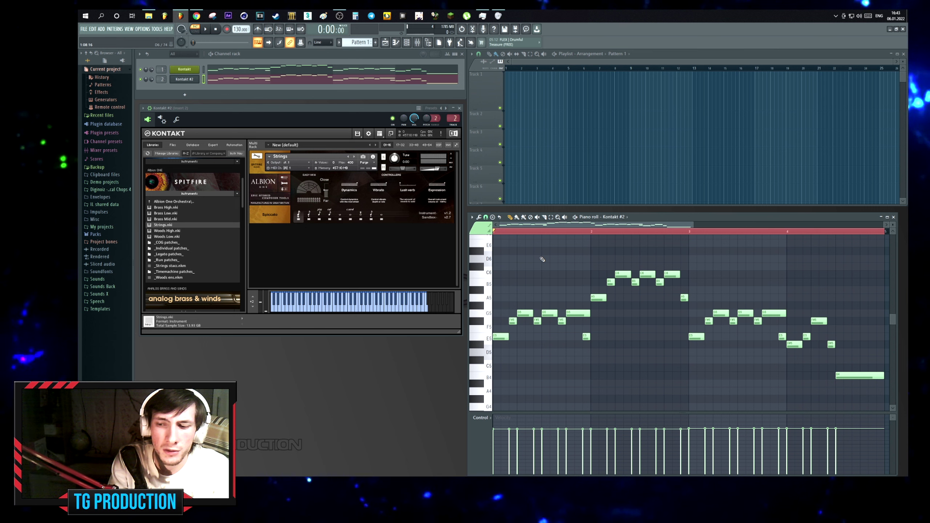
pyautogui.moveTo(848, 459)
pyautogui.mouseDown()
pyautogui.moveTo(500, 458)
pyautogui.moveTo(529, 458)
pyautogui.mouseUp()
pyautogui.press('space')
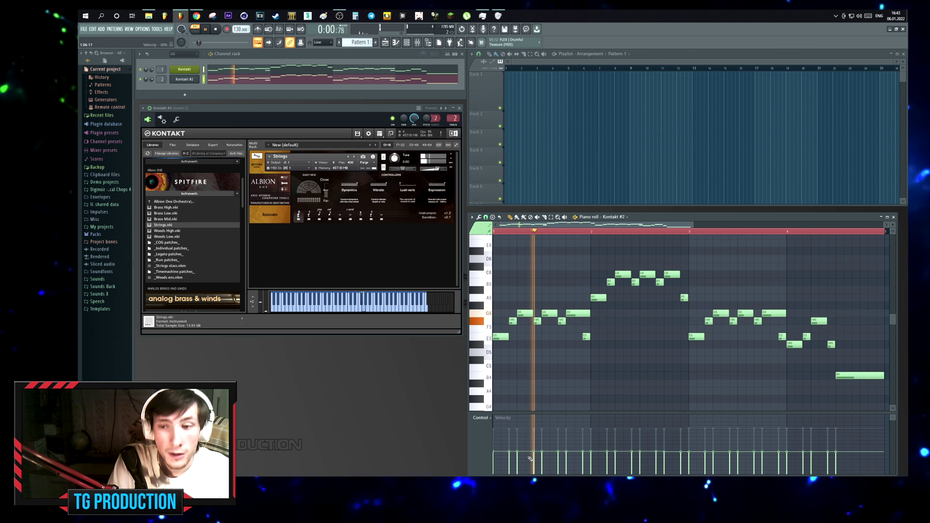
pyautogui.press('space')
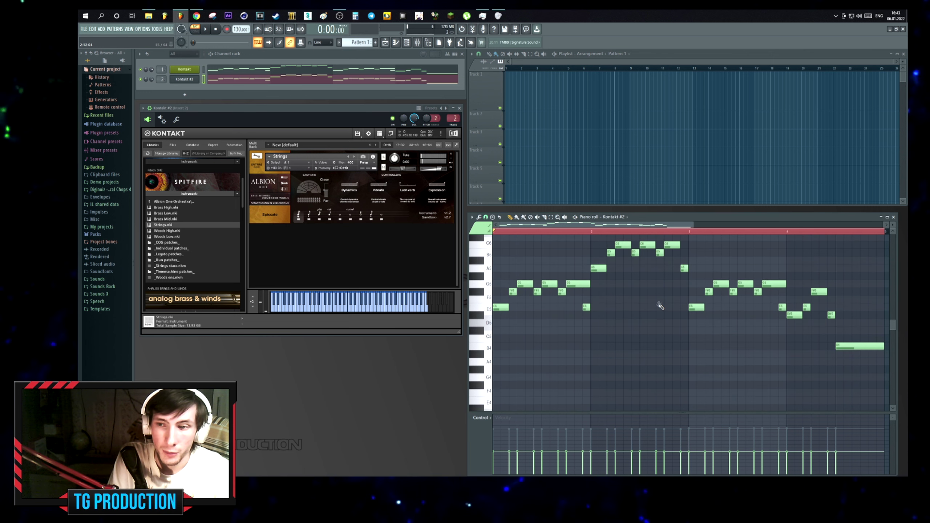
# Select all notes of the strings melody and raise their velocities to a slightly higher even level.
pyautogui.scroll(1, 611, 344)
pyautogui.moveTo(384, 111); pyautogui.dragTo(383, 110)
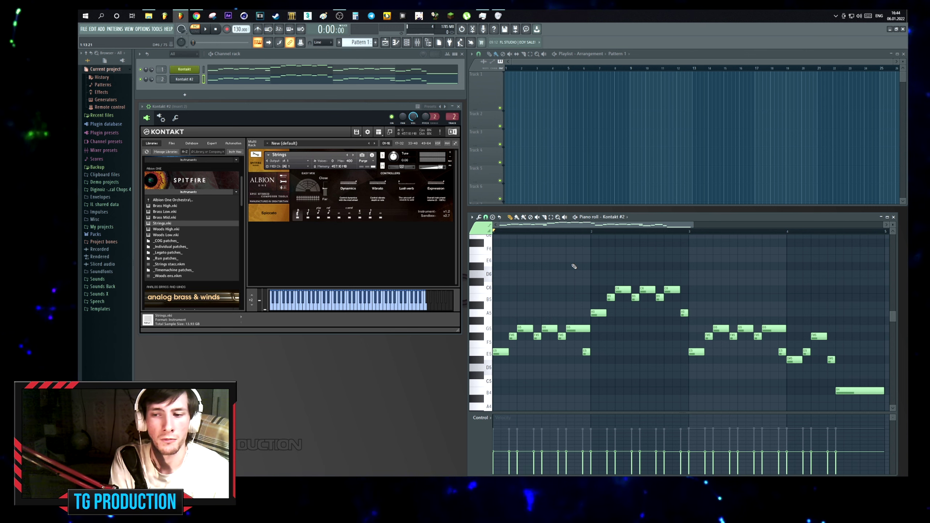
pyautogui.keyDown('ctrl'); pyautogui.scroll(-2, 750, 286); pyautogui.keyUp('ctrl')
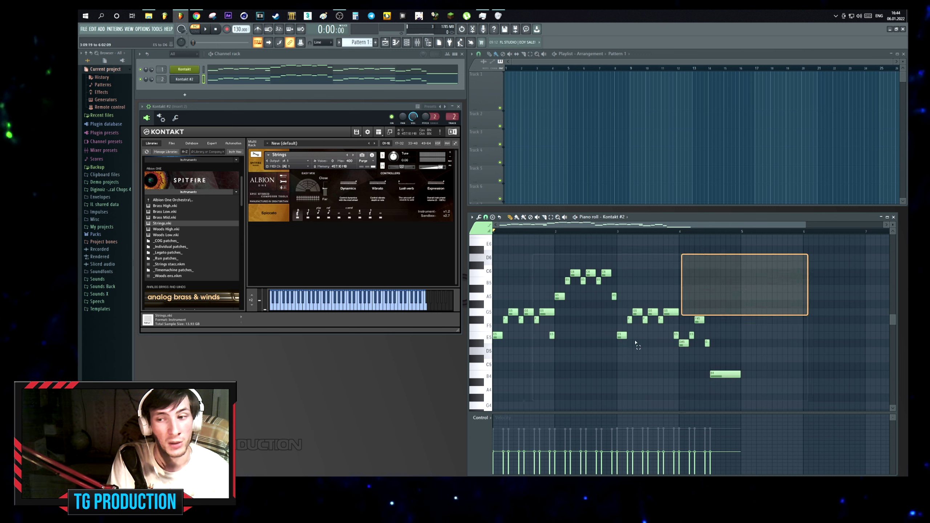
pyautogui.scroll(-3, 750, 286)
pyautogui.hotkey('ctrl', 'a')
pyautogui.moveTo(730, 444); pyautogui.dragTo(491, 441)
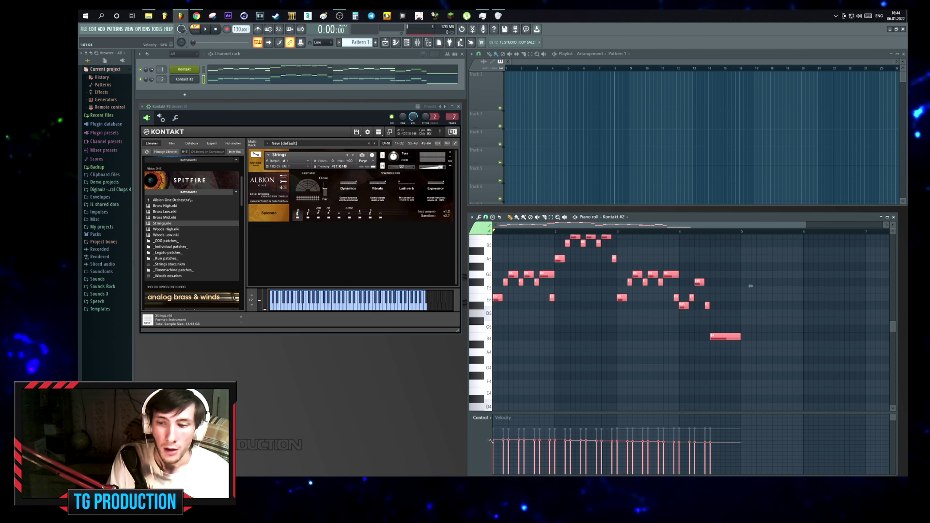
# Clear the selection, enlarge the velocity lane, vary the individual strings note velocities unevenly, and reselect all notes.
pyautogui.keyDown('ctrl'); pyautogui.scroll(2, 596, 286); pyautogui.keyUp('ctrl')
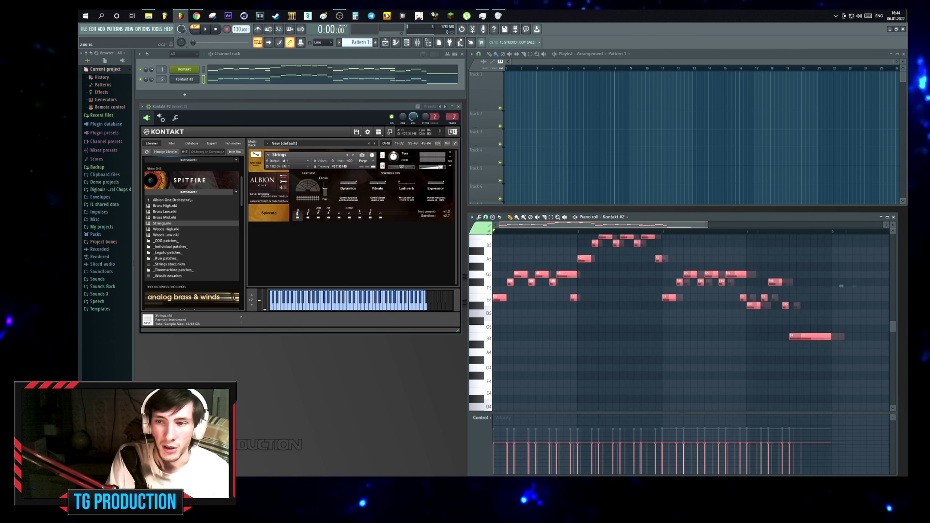
pyautogui.scroll(1, 596, 287)
pyautogui.scroll(1, 596, 287)
pyautogui.hotkey('ctrl', 'd')
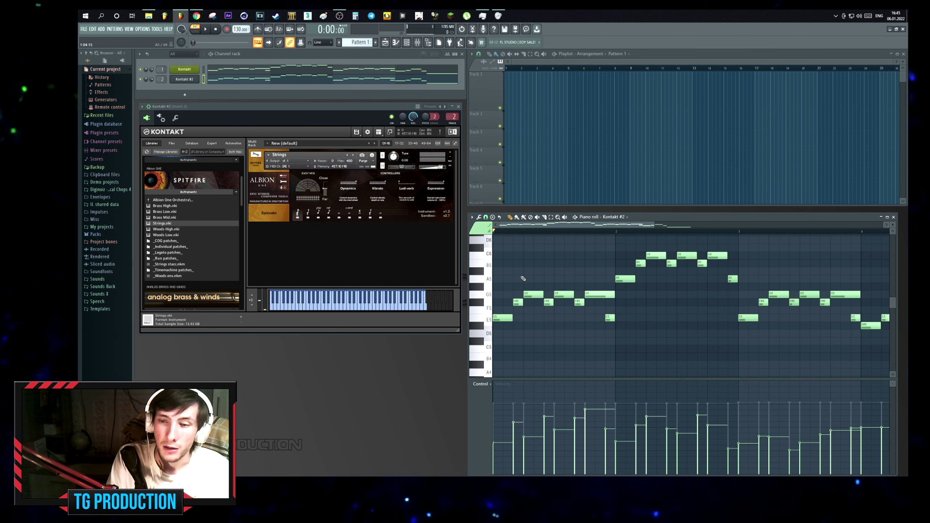
pyautogui.scroll(-4, 522, 278)
pyautogui.scroll(3, 523, 278)
pyautogui.hotkey('ctrl', 'a')
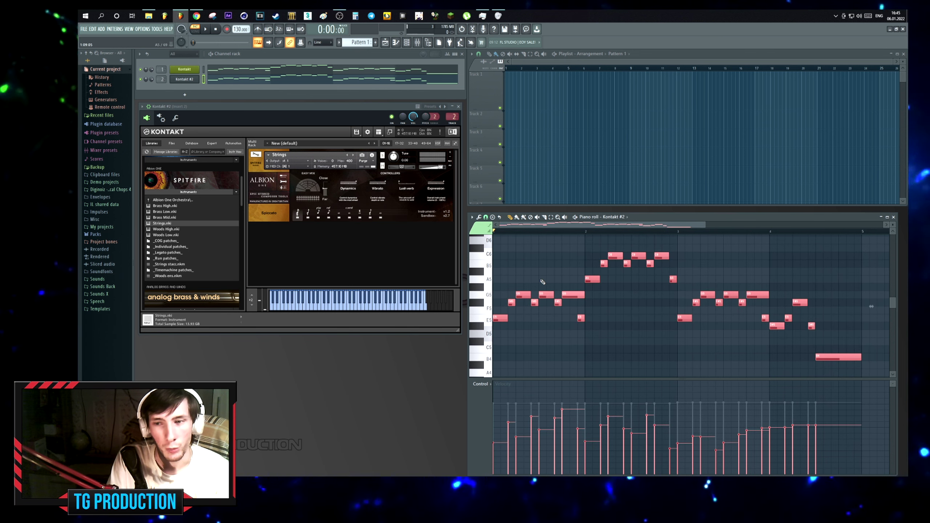
# Accent the first note of each bar with a higher velocity, level the remaining strings notes lower, and play the pattern.
pyautogui.click(496, 372)
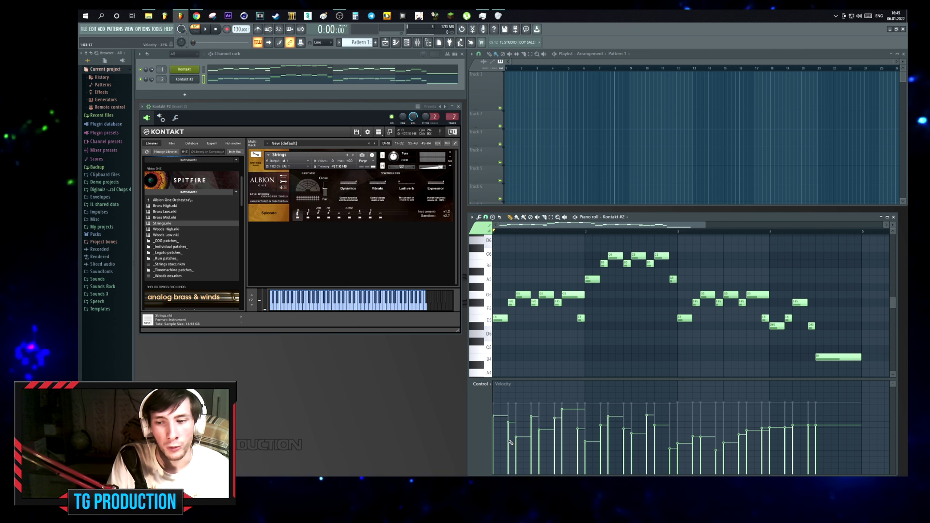
pyautogui.moveTo(582, 435)
pyautogui.mouseDown()
pyautogui.moveTo(588, 417)
pyautogui.moveTo(601, 439)
pyautogui.moveTo(659, 440)
pyautogui.mouseUp()
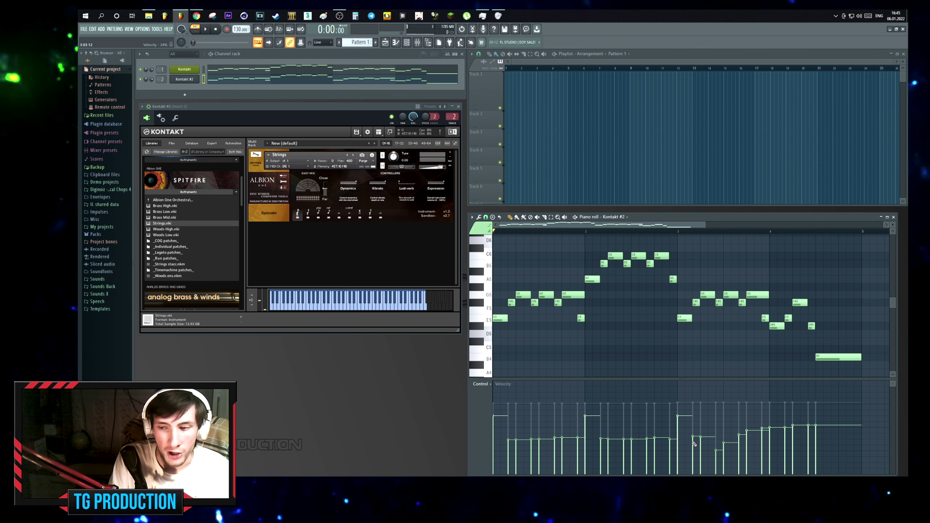
pyautogui.moveTo(749, 437); pyautogui.dragTo(771, 439)
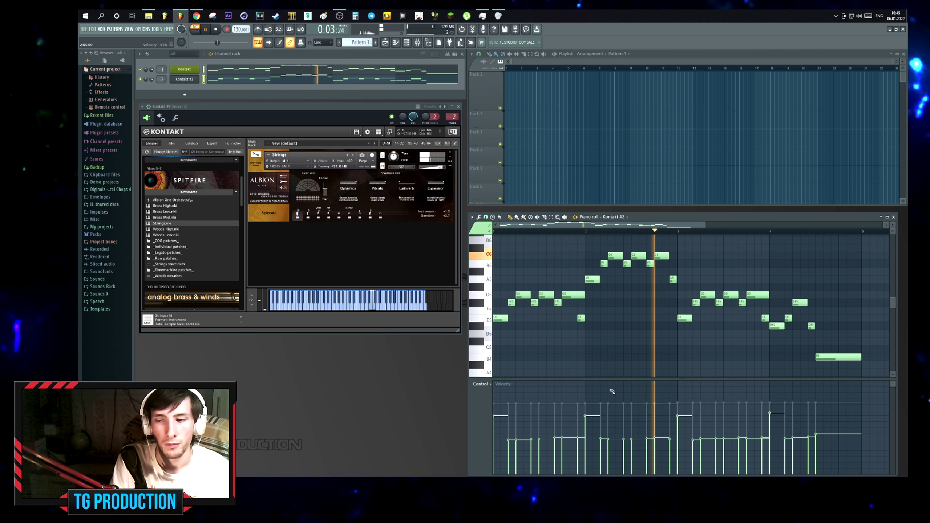
pyautogui.press('space')
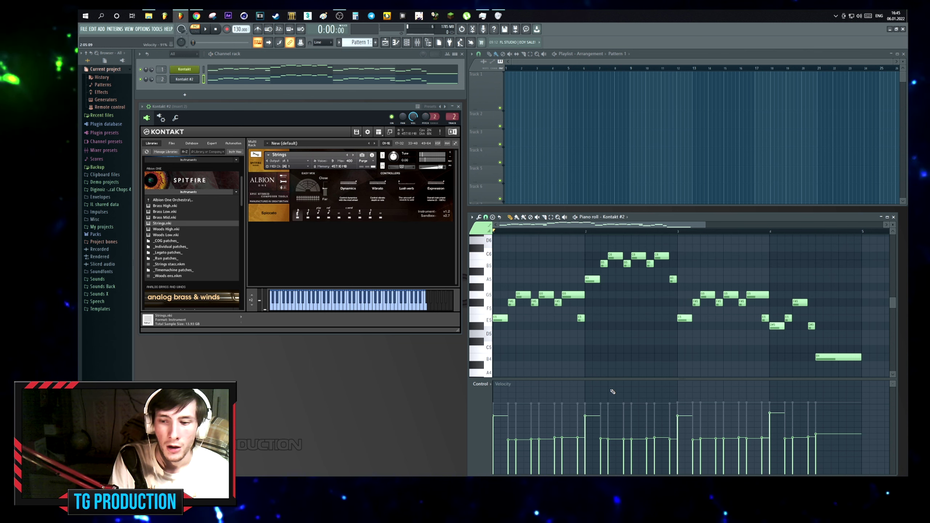
# Examine the accented bar-opening notes and the triplet note groups in the first two bars of the strings melody.
pyautogui.moveTo(607, 314); pyautogui.dragTo(493, 330)
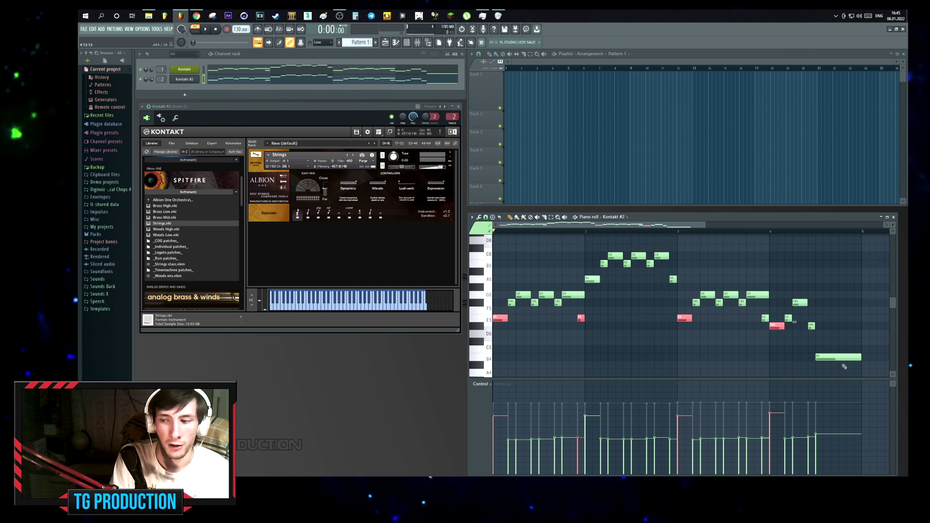
pyautogui.click(832, 343)
pyautogui.scroll(2, 832, 343)
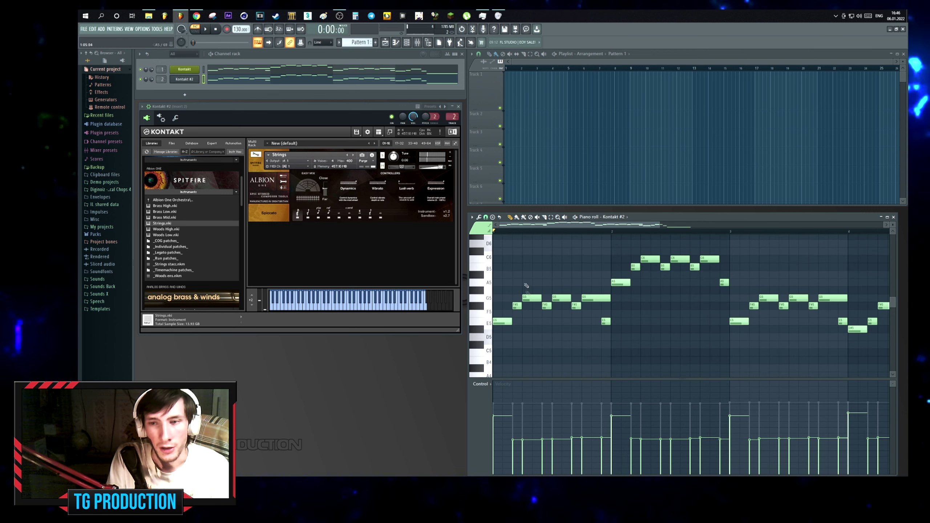
pyautogui.scroll(2, 501, 257)
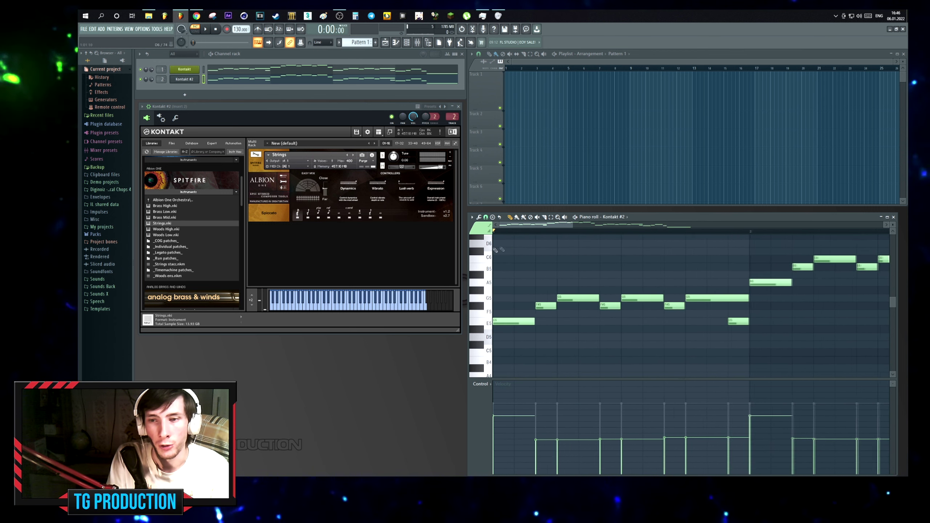
pyautogui.moveTo(620, 240); pyautogui.dragTo(622, 256)
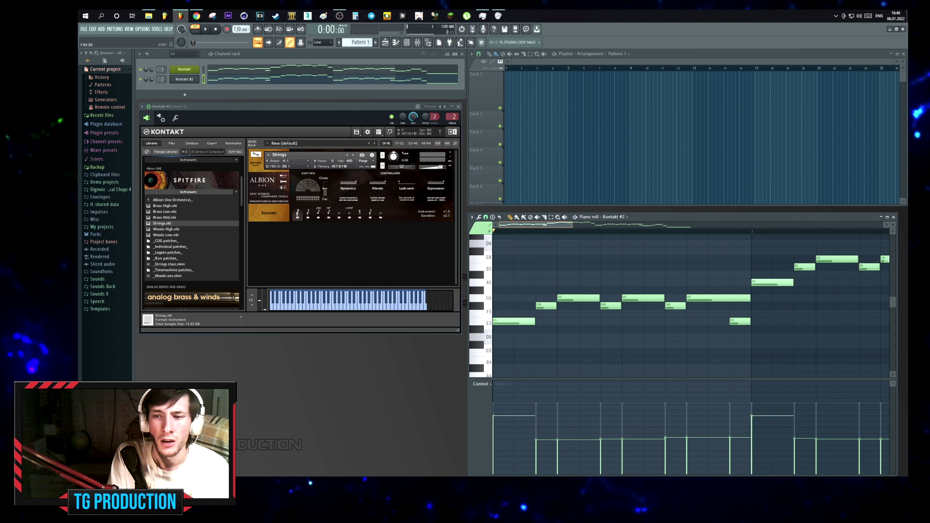
pyautogui.scroll(-1, 549, 253)
pyautogui.moveTo(533, 241); pyautogui.dragTo(538, 263)
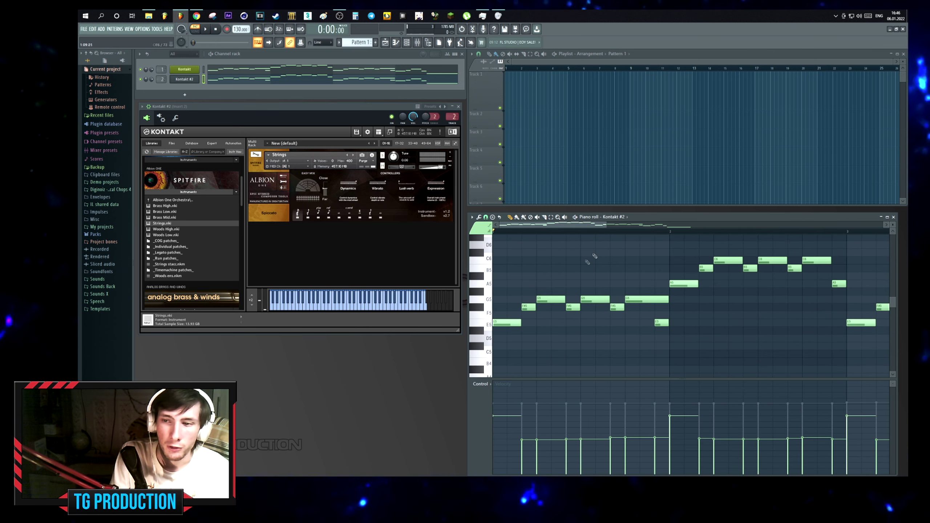
pyautogui.scroll(-1, 575, 252)
# Select the three G5 notes in bar 1, raise their velocities above the short notes, and play the result.
pyautogui.moveTo(585, 300); pyautogui.dragTo(601, 304)
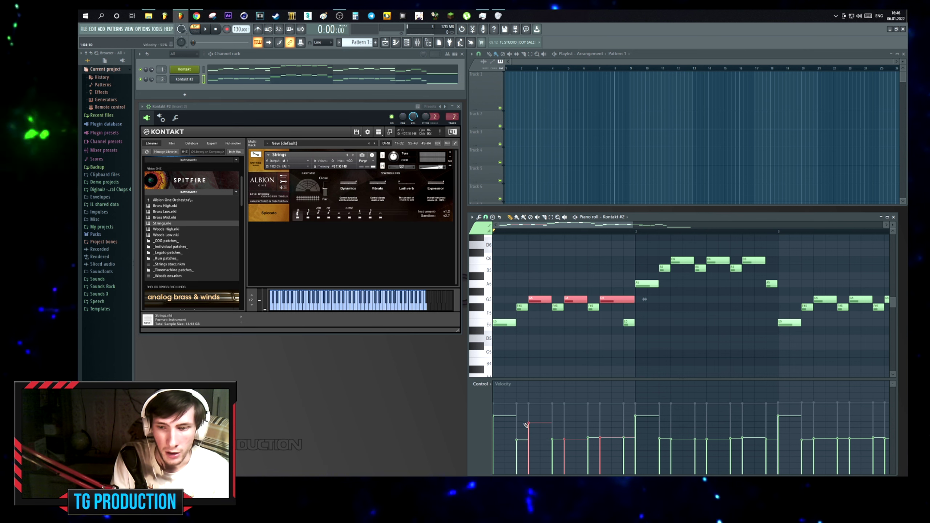
pyautogui.press('space')
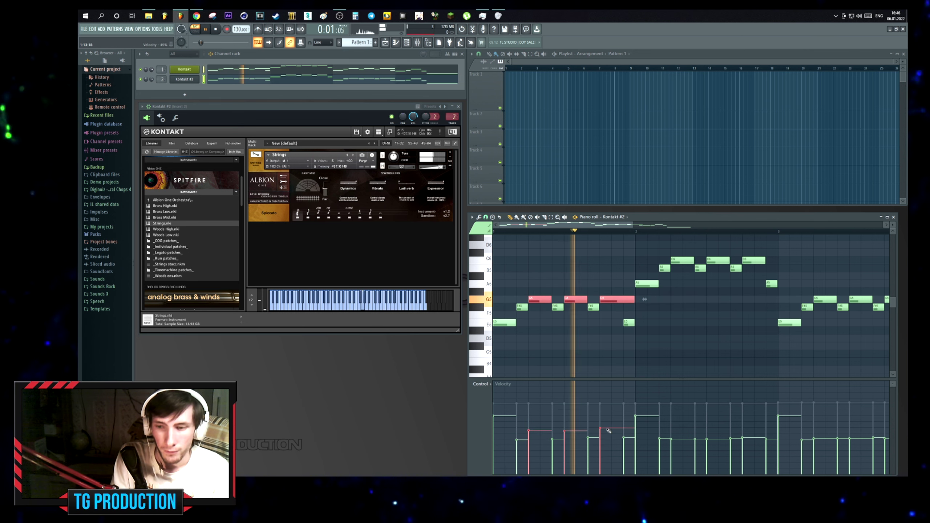
pyautogui.hotkey('ctrl', 'd')
pyautogui.press('space')
pyautogui.press('space')
# Raise the velocities of the three C6 notes in bar 2 above the short notes and stop playback.
pyautogui.moveTo(644, 425); pyautogui.dragTo(676, 431)
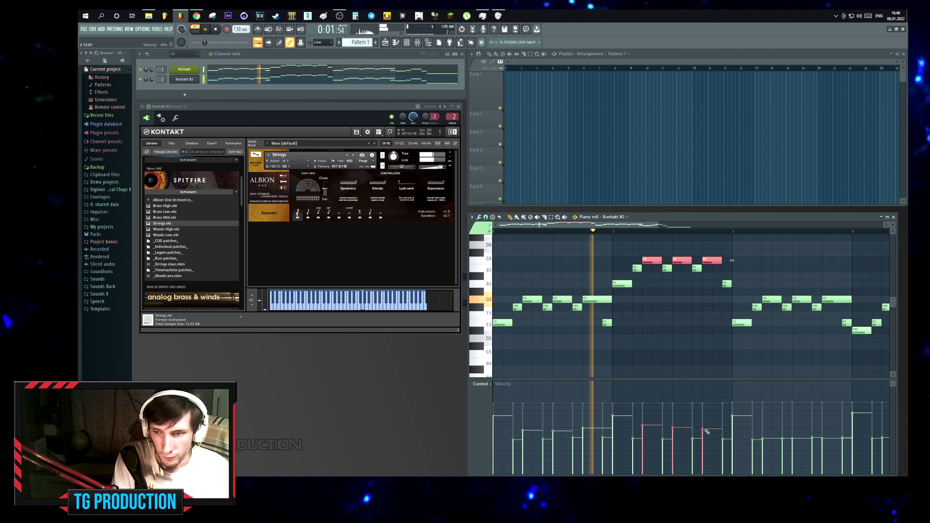
pyautogui.press('space')
pyautogui.scroll(-2, 630, 306)
pyautogui.hotkey('ctrl', 'z')
pyautogui.hotkey('ctrl', 'z')
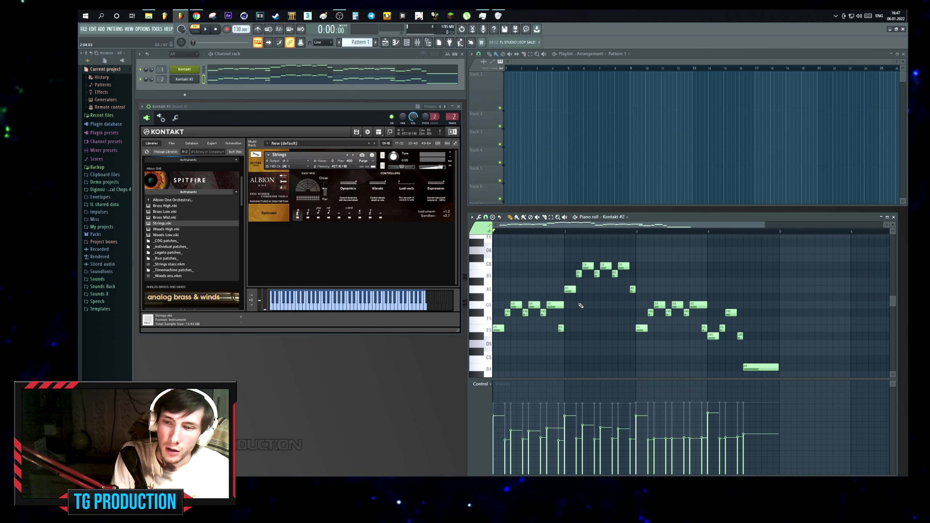
# Make the middle long note softer in bars 1 and 2, and accent bar 3's long G5 notes in the same pattern during playback.
pyautogui.scroll(2, 537, 229)
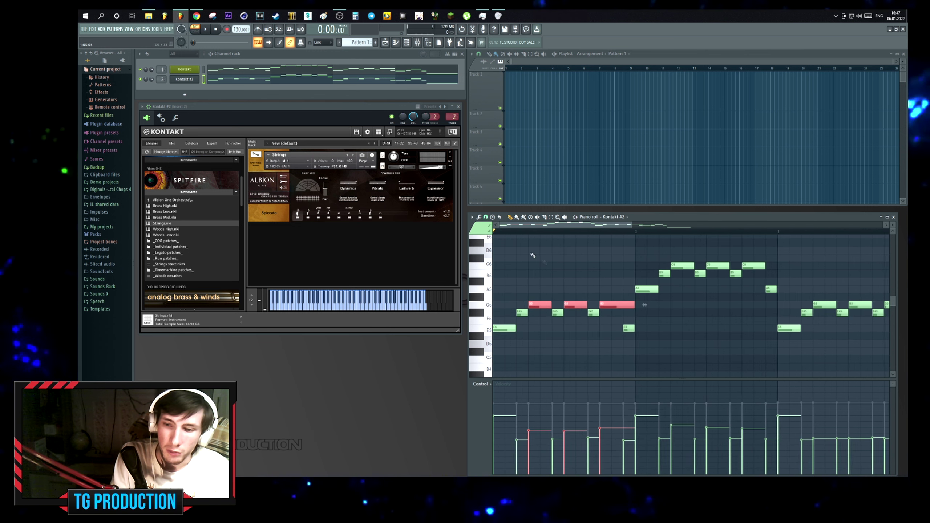
pyautogui.moveTo(521, 301); pyautogui.dragTo(621, 306)
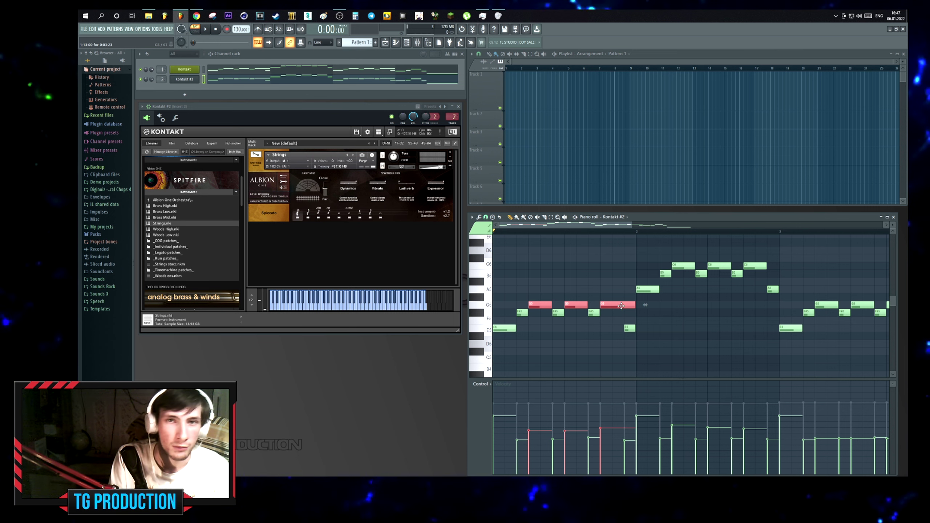
pyautogui.moveTo(562, 435); pyautogui.dragTo(566, 437)
pyautogui.press('space')
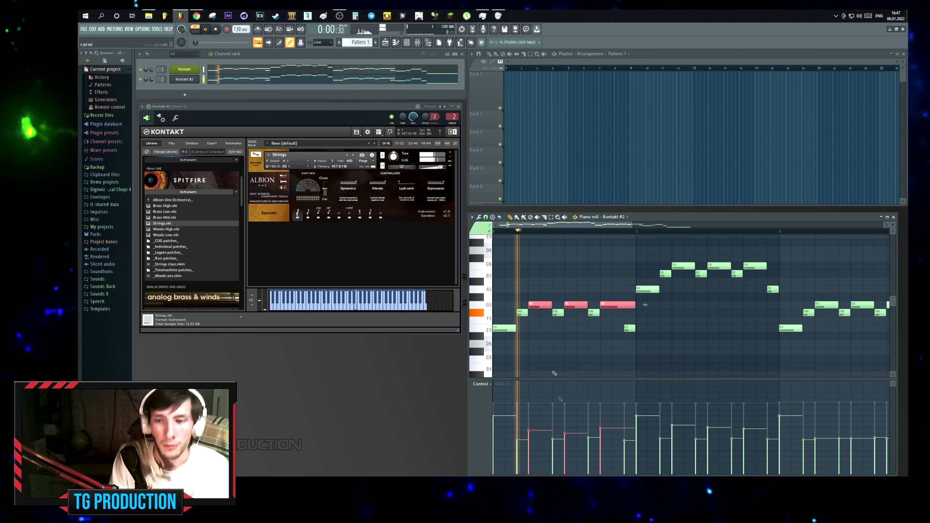
pyautogui.moveTo(773, 270); pyautogui.dragTo(651, 233)
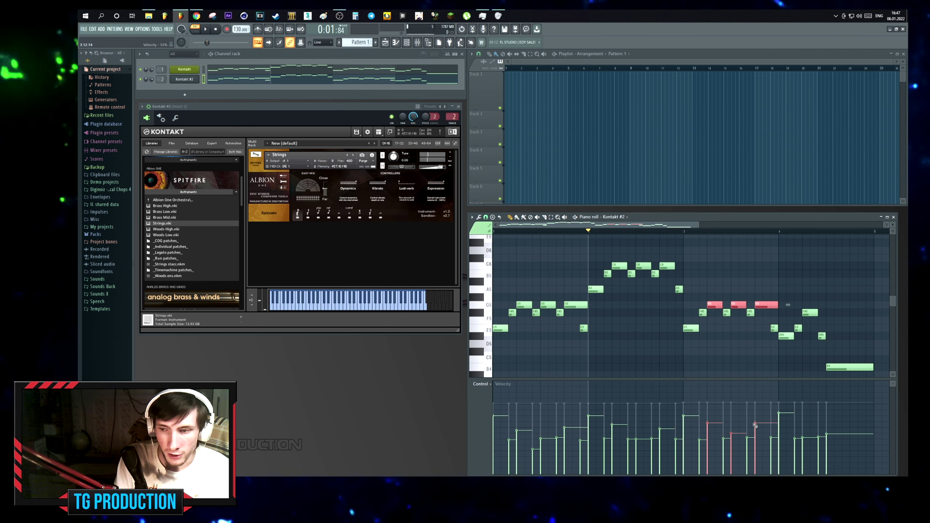
pyautogui.press('space')
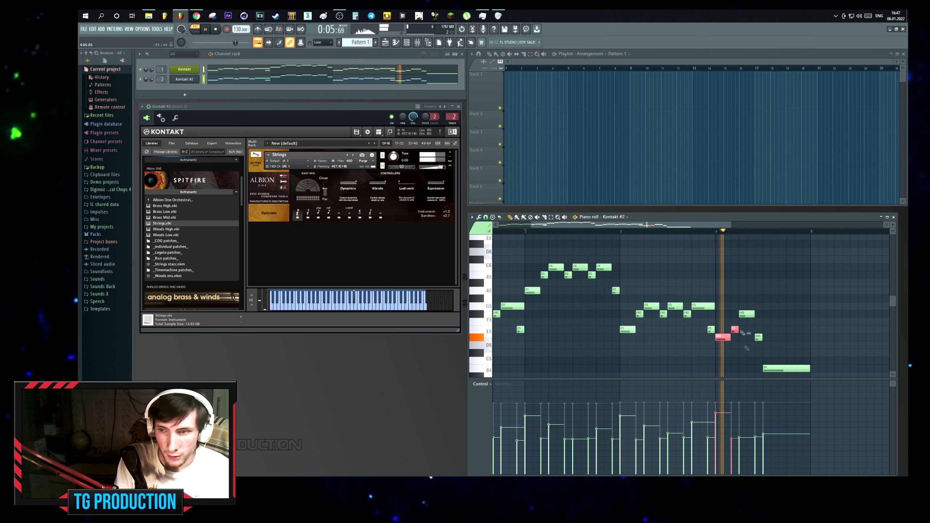
# Play from bar 4, raise the velocities of its F#5 note and the final B4 note, and stop playback.
pyautogui.click(716, 237)
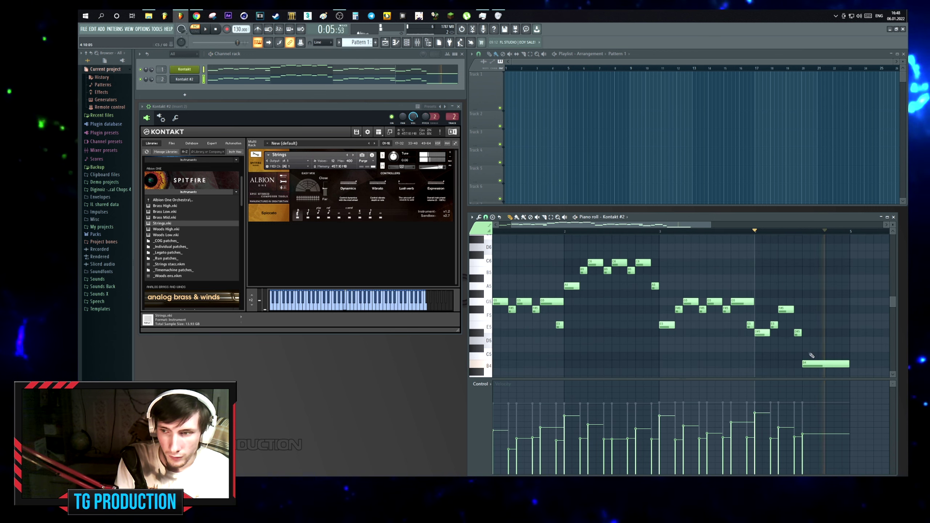
pyautogui.click(802, 419)
pyautogui.scroll(-1, 795, 397)
pyautogui.press('space')
pyautogui.scroll(3, 677, 293)
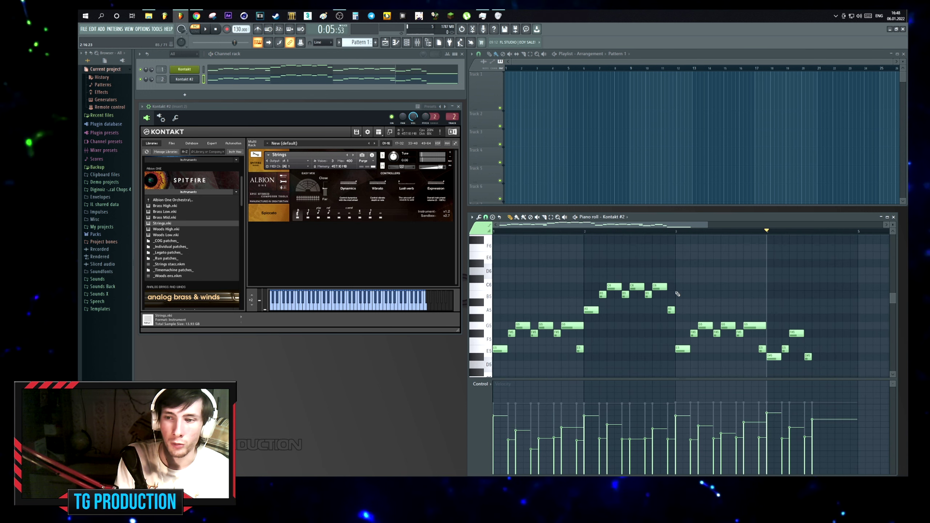
pyautogui.scroll(-3, 695, 258)
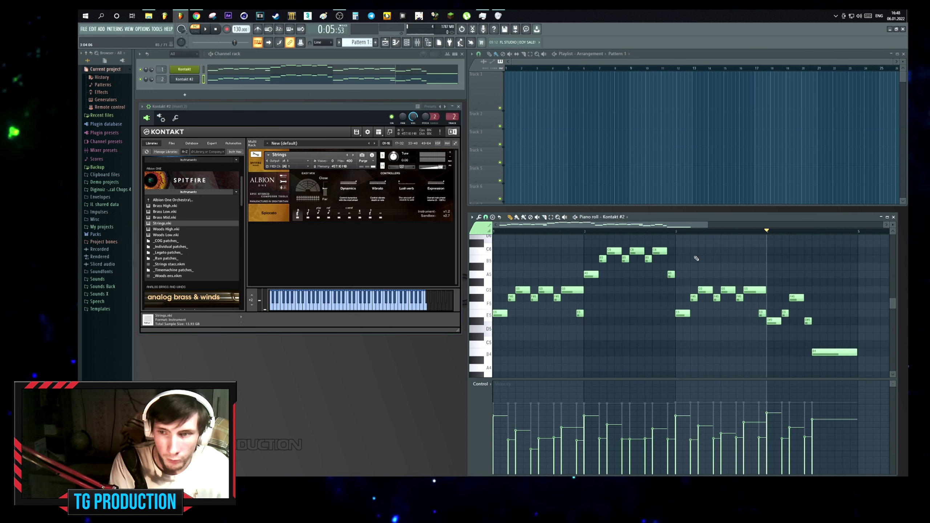
# Select the first note of each bar, lower their velocities slightly while the pattern plays, and clear the selection.
pyautogui.keyDown('ctrl'); pyautogui.click(500, 313); pyautogui.keyUp('ctrl')
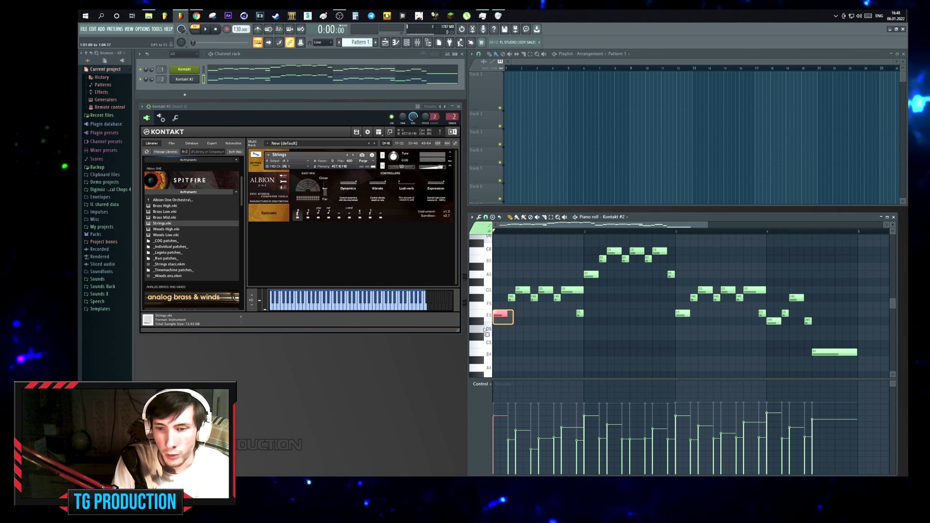
pyautogui.keyDown('ctrl'); pyautogui.keyDown('shift'); pyautogui.click(590, 275); pyautogui.keyUp('shift'); pyautogui.keyUp('ctrl')
pyautogui.keyDown('ctrl'); pyautogui.keyDown('shift'); pyautogui.click(680, 312); pyautogui.keyUp('shift'); pyautogui.keyUp('ctrl')
pyautogui.keyDown('ctrl'); pyautogui.keyDown('shift'); pyautogui.click(774, 320); pyautogui.keyUp('shift'); pyautogui.keyUp('ctrl')
pyautogui.press('space')
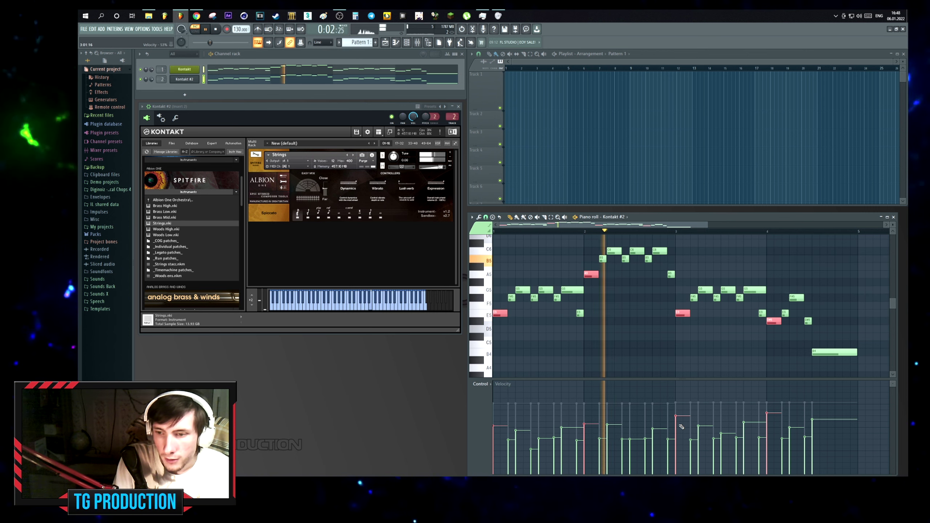
pyautogui.moveTo(681, 426); pyautogui.dragTo(767, 424)
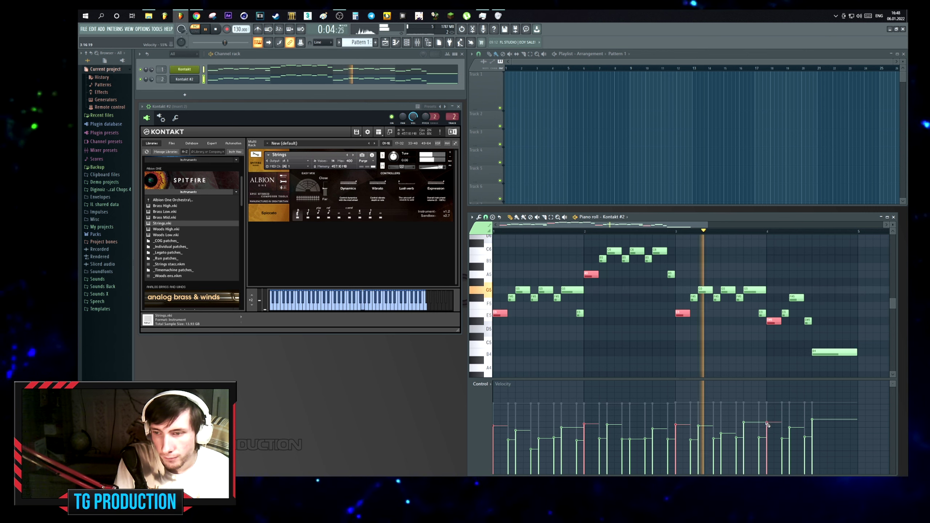
pyautogui.click(694, 282)
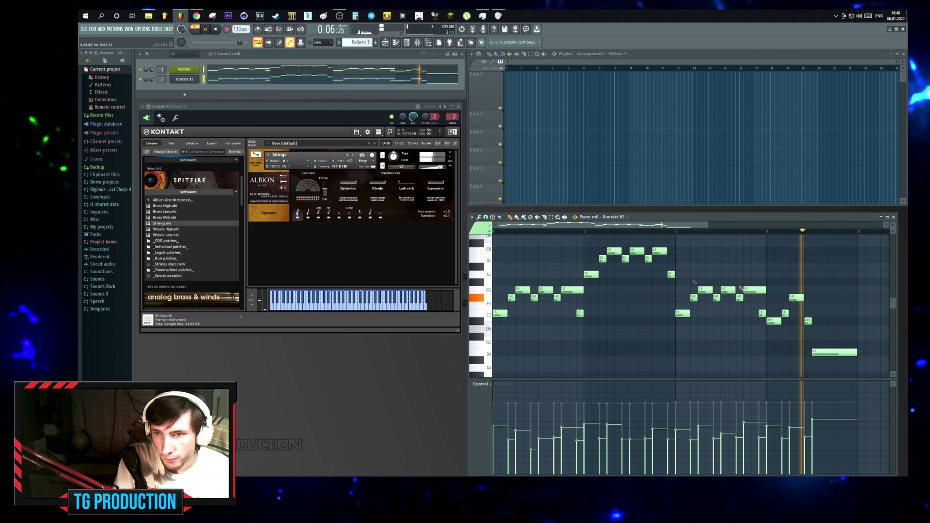
# Lower the velocities of bar 1's long G5 notes and bar 2's long C6 notes slightly, replaying each passage.
pyautogui.press('space')
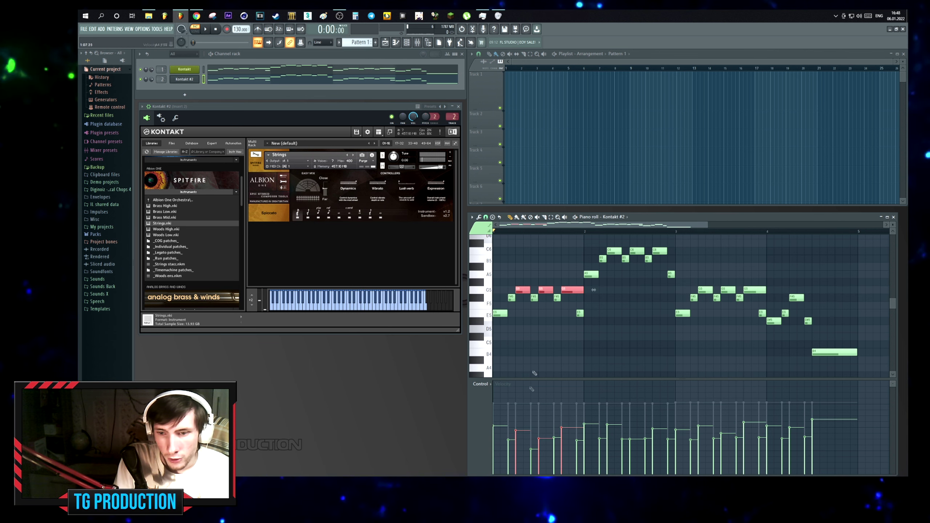
pyautogui.press('space')
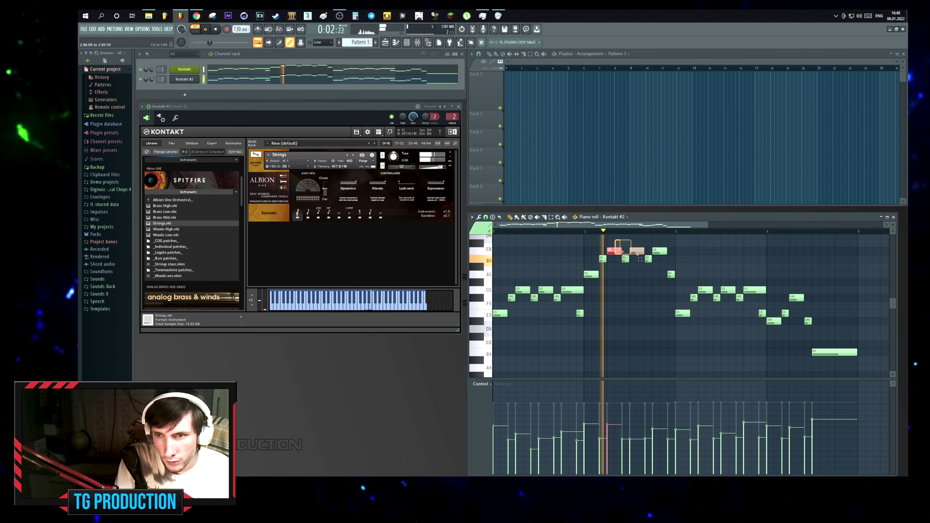
pyautogui.click(591, 233)
pyautogui.press('space')
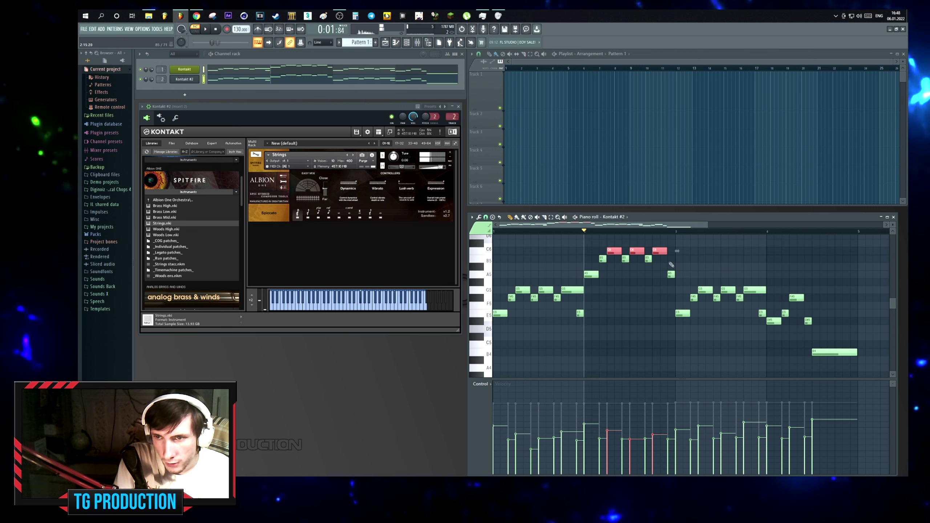
# Soften bar 2's closing A5 note and the short B5 notes between the C6 notes, checking playback from bar 2.
pyautogui.click(667, 422)
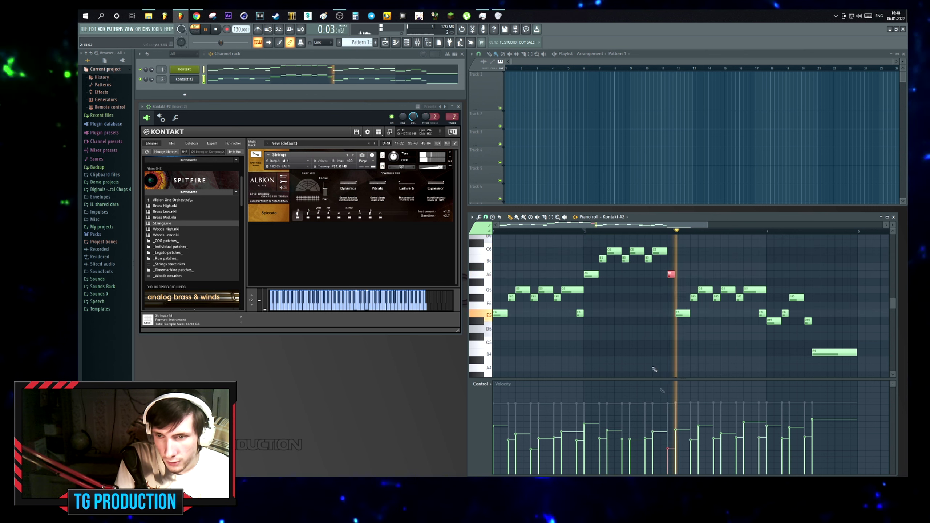
pyautogui.moveTo(663, 265); pyautogui.dragTo(614, 249)
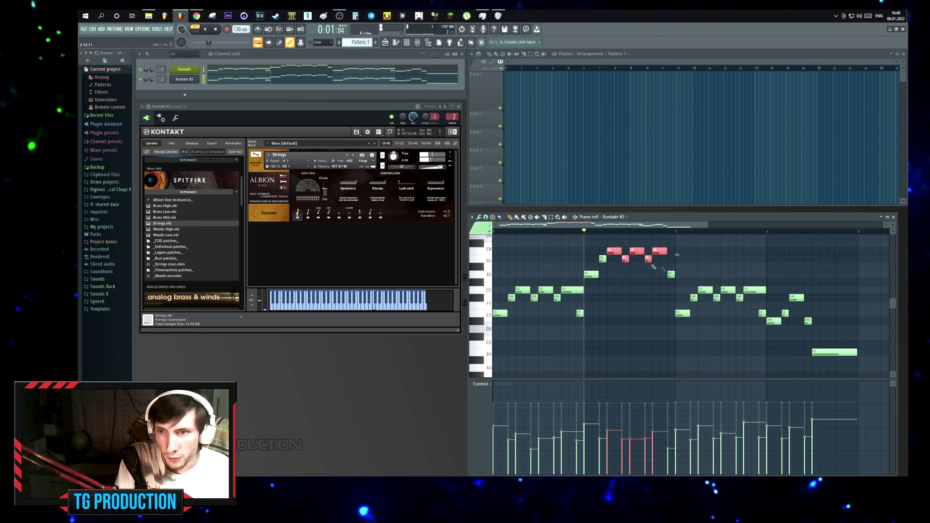
pyautogui.press('space')
pyautogui.scroll(3, 637, 330)
pyautogui.click(604, 259)
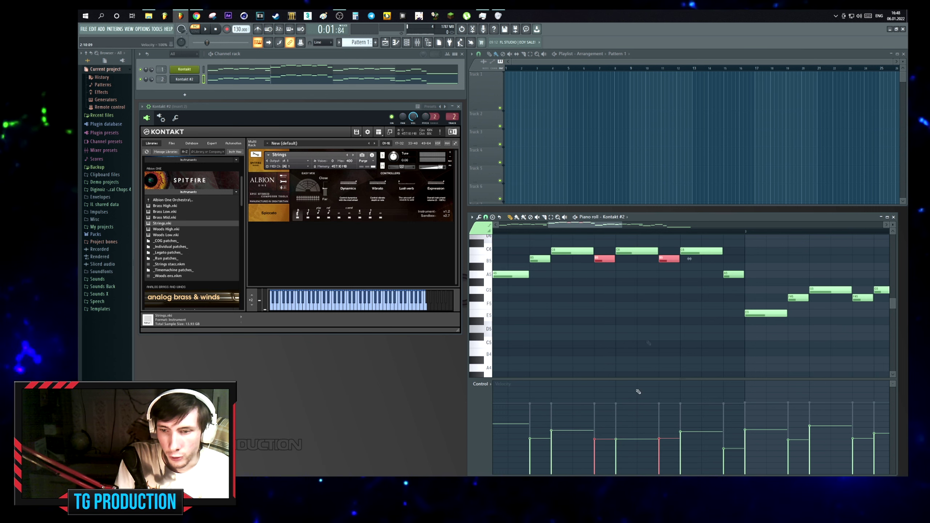
pyautogui.press('space')
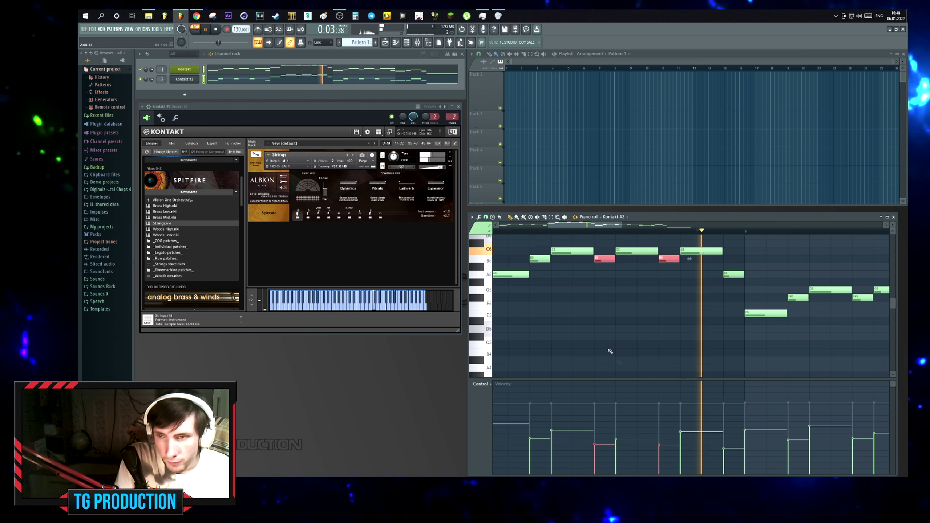
pyautogui.scroll(-3, 716, 295)
pyautogui.press('space')
pyautogui.scroll(-2, 678, 270)
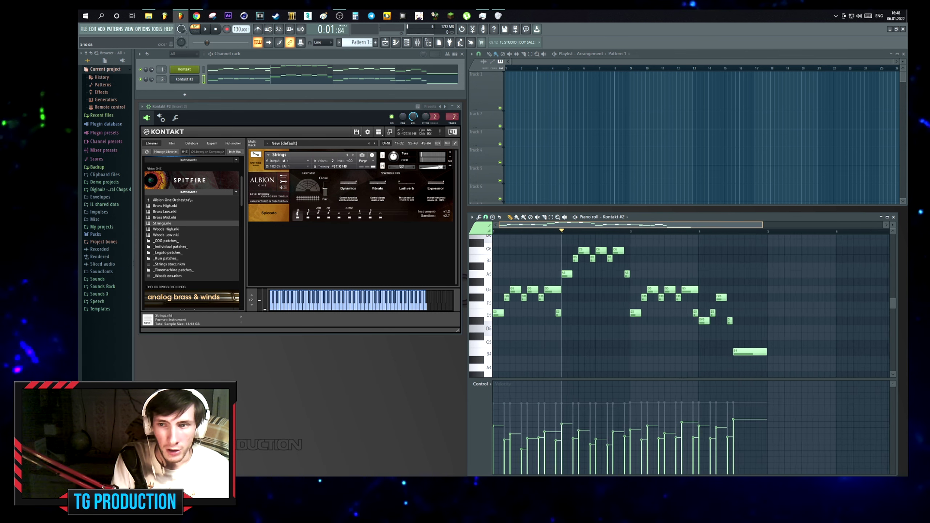
# Select all strings notes, flatten their velocities to one even level, and play the pattern for comparison.
pyautogui.click(678, 269)
pyautogui.moveTo(811, 258); pyautogui.dragTo(435, 362)
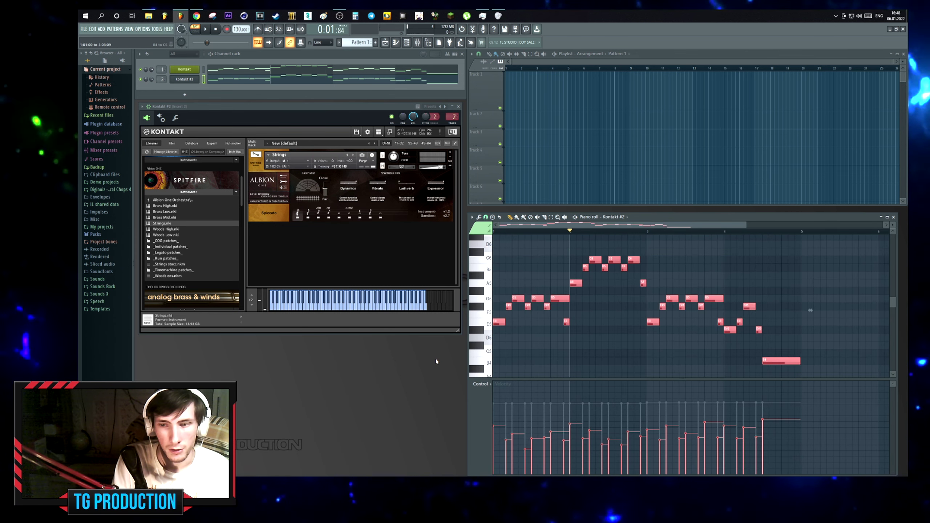
pyautogui.moveTo(789, 429); pyautogui.dragTo(465, 426)
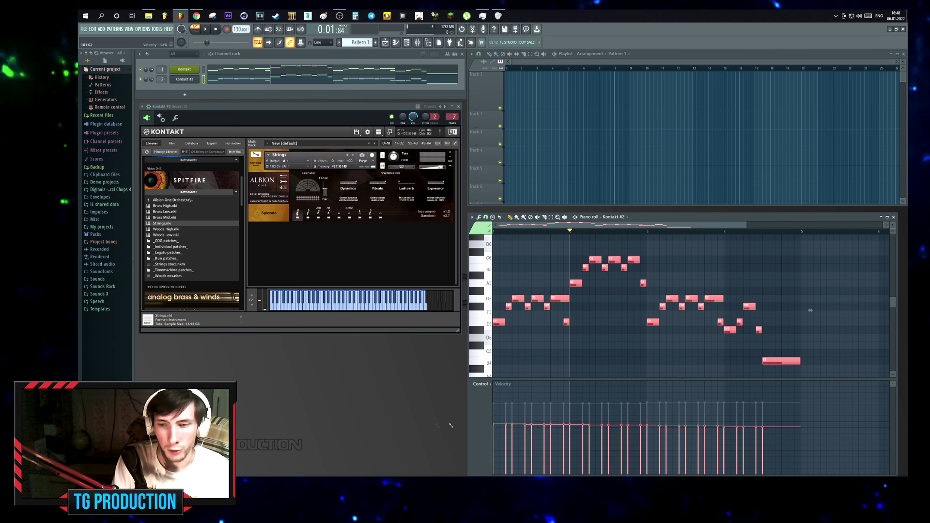
pyautogui.press('space')
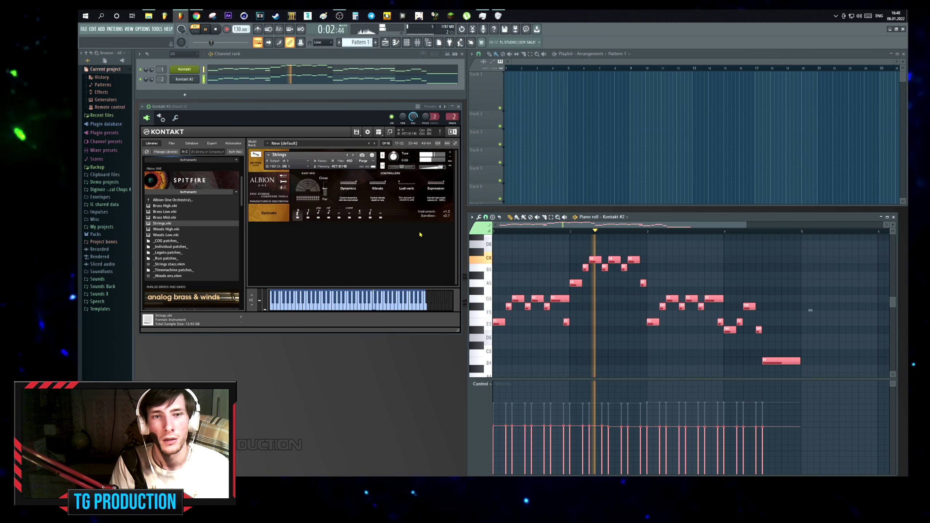
pyautogui.press('space')
# Undo the velocity flattening and listen to the accented pattern again.
pyautogui.hotkey('ctrl', 'z')
pyautogui.press('space')
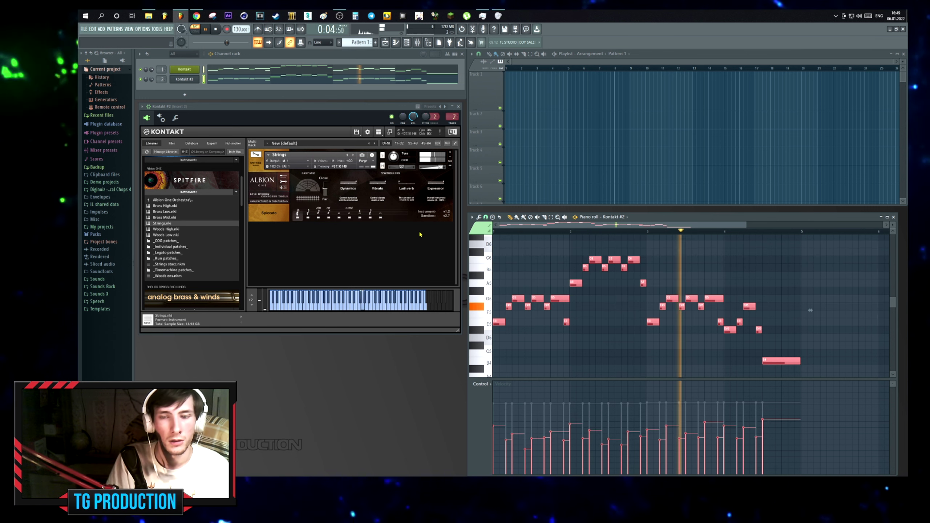
pyautogui.press('space')
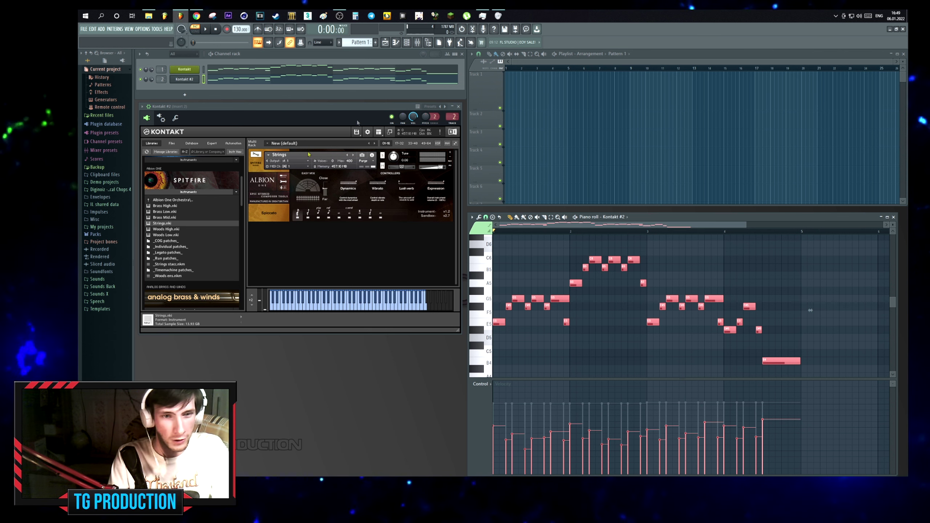
# Return to the Albion ONE library's main folders, play the pattern once more, and remove the Strings instrument.
pyautogui.click(181, 202)
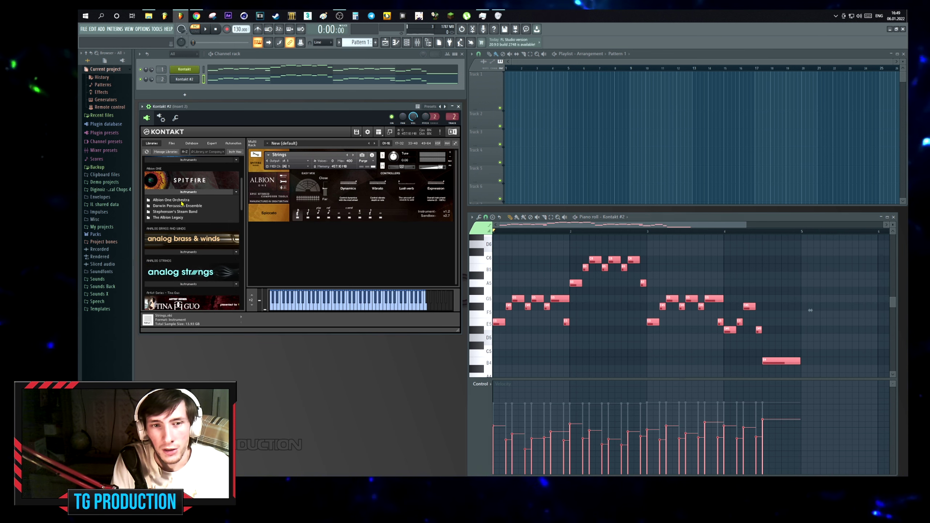
pyautogui.click(312, 217)
pyautogui.press('space')
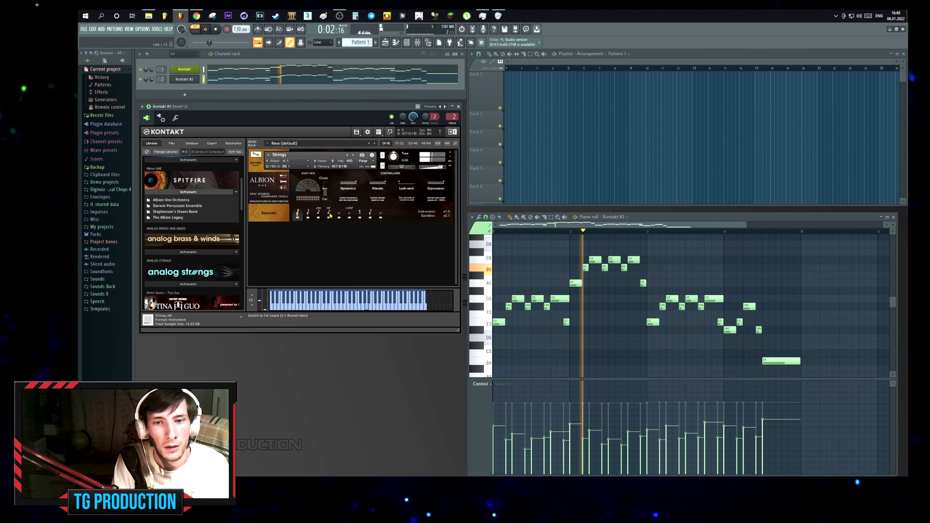
pyautogui.press('space')
pyautogui.click(450, 152)
# Load String High from The Albion Legacy folder of Albion ONE and use its Short (Ostinatum) articulation.
pyautogui.click(213, 192)
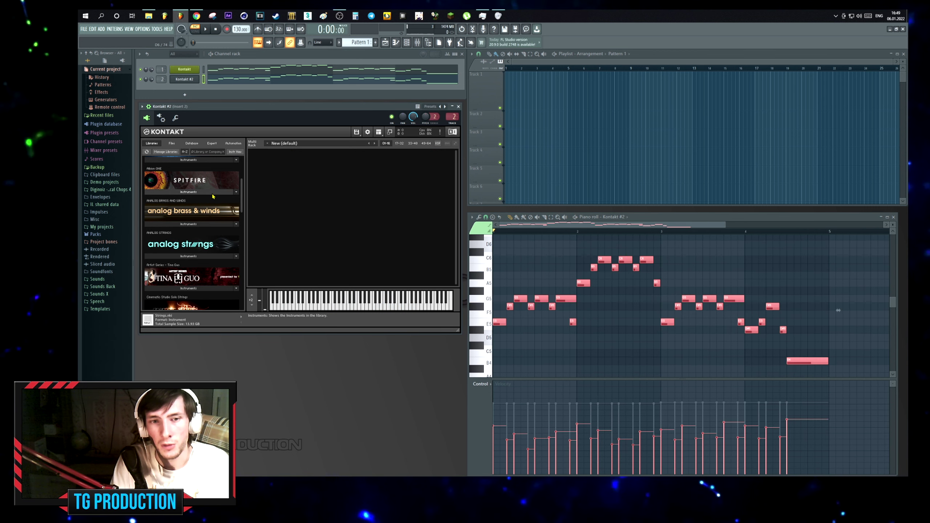
pyautogui.click(213, 195)
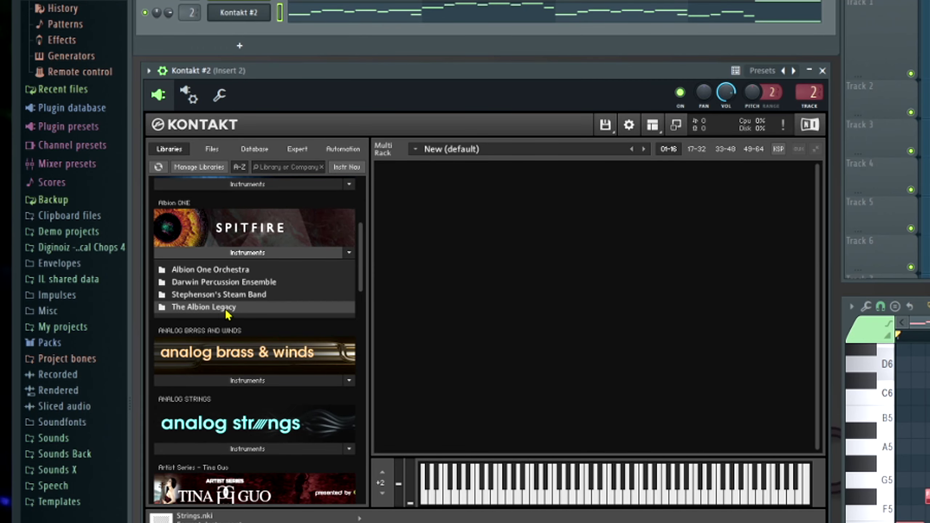
pyautogui.click(168, 217)
pyautogui.moveTo(197, 337); pyautogui.dragTo(483, 311)
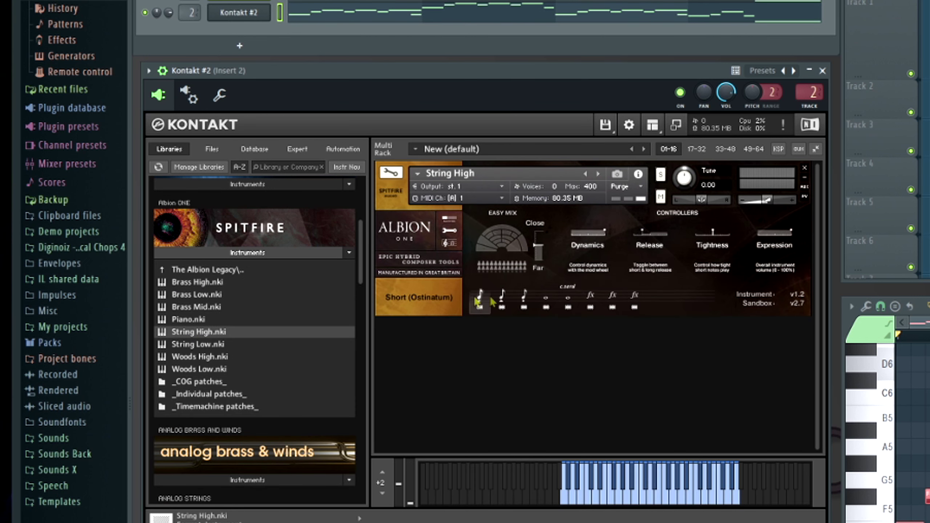
pyautogui.click(493, 305)
# Play the pattern with String High, adjust the instrument's output volume, and check the sound again.
pyautogui.press('space')
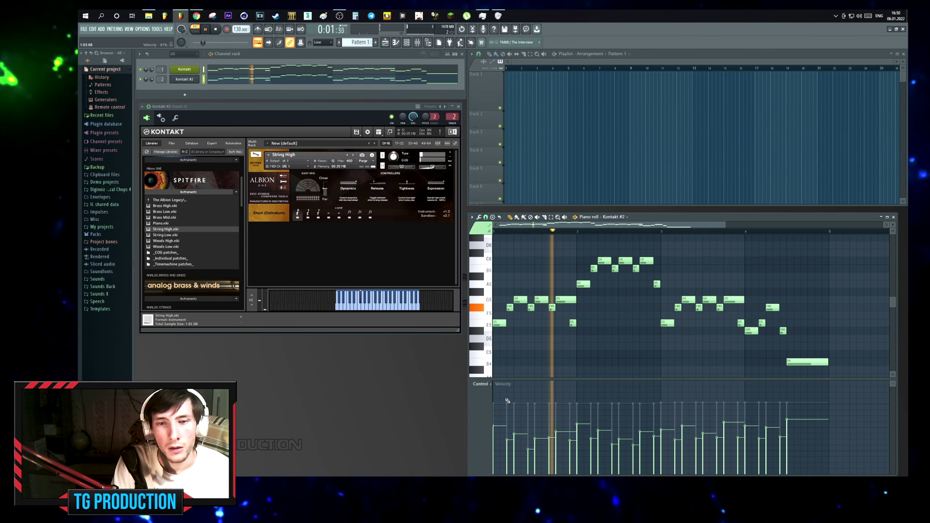
pyautogui.press('space')
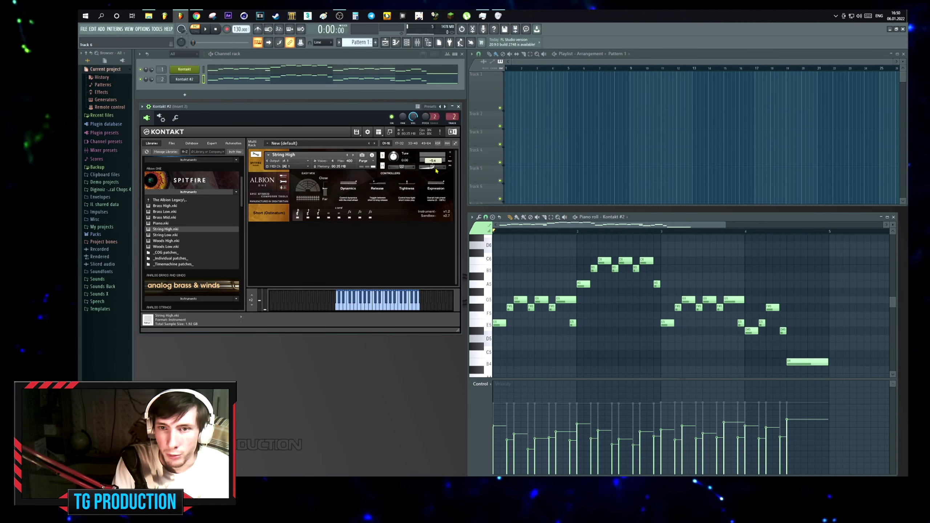
pyautogui.press('space')
pyautogui.scroll(1, 554, 258)
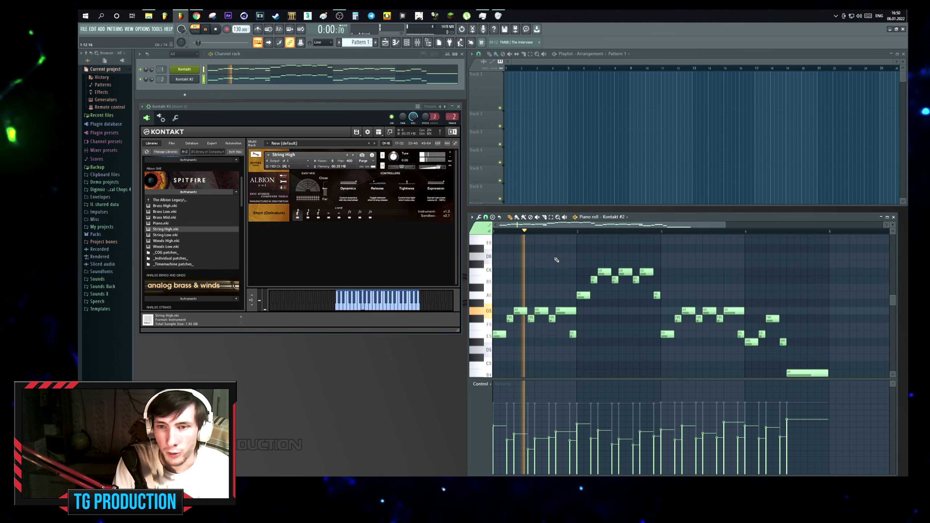
pyautogui.press('space')
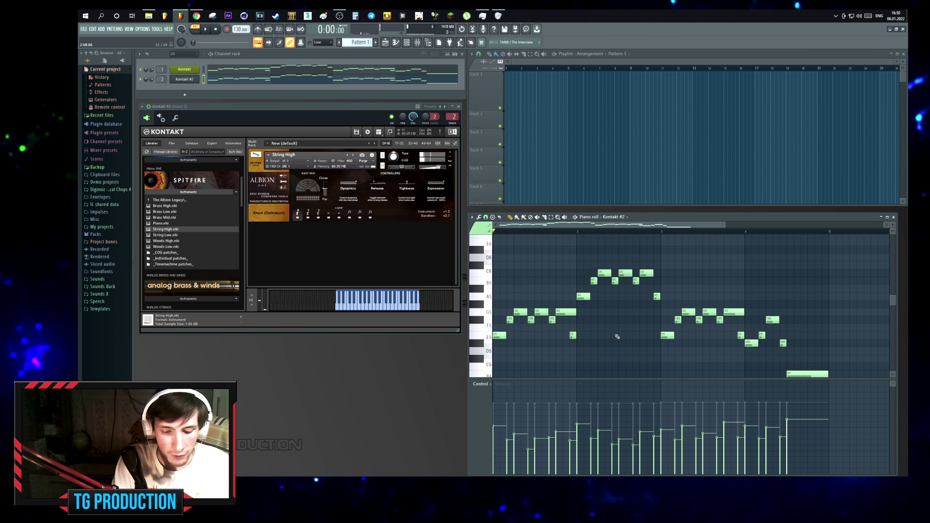
# Raise the velocities of all notes with a 17% level scaling offset while listening, accept it, and clear the selection.
pyautogui.hotkey('ctrl', 'a')
pyautogui.scroll(-2, 767, 287)
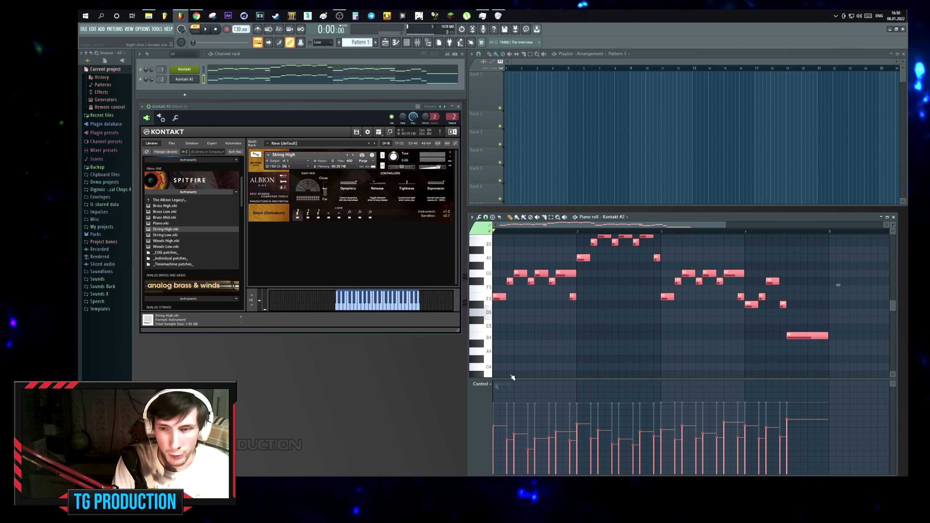
pyautogui.hotkey('alt', 'x')
pyautogui.moveTo(708, 221); pyautogui.dragTo(396, 403)
pyautogui.press('space')
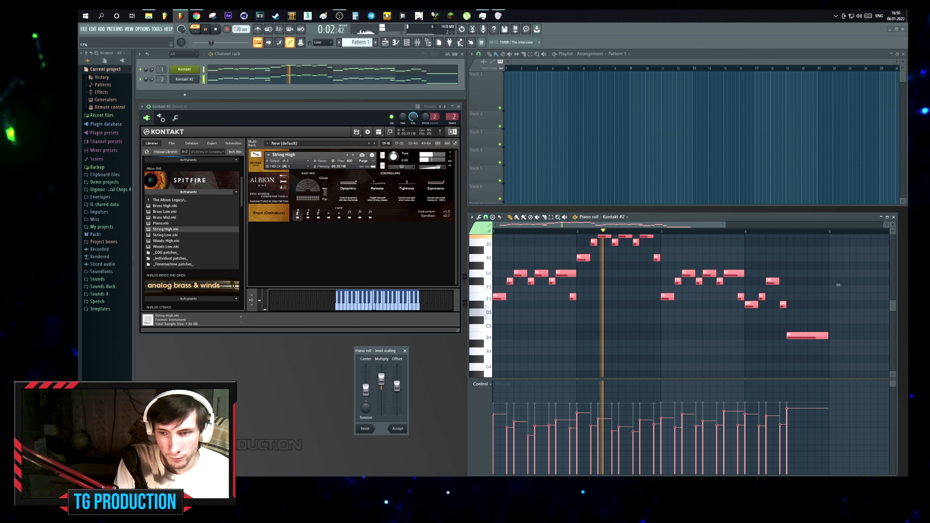
pyautogui.click(398, 429)
pyautogui.hotkey('ctrl', 'd')
pyautogui.scroll(1, 626, 299)
pyautogui.press('space')
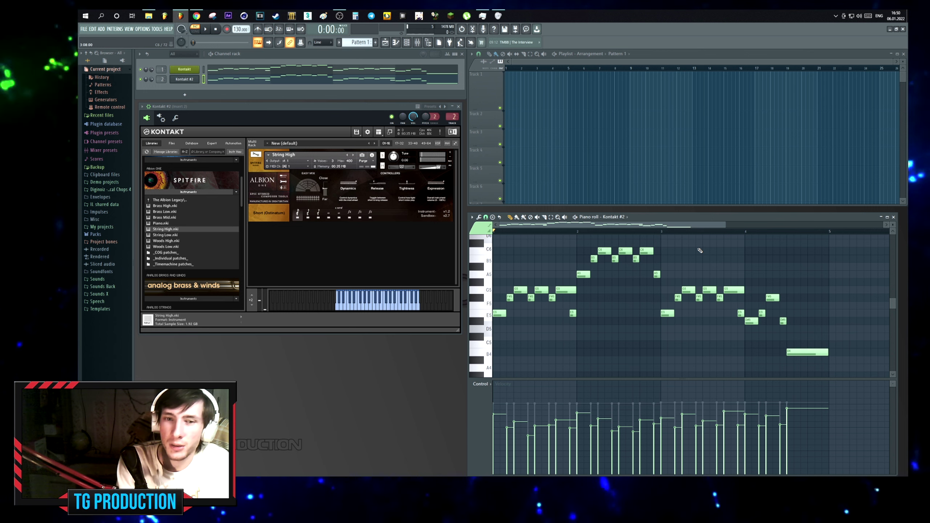
# Switch String High to its second short articulation, the spiccato one, and play the pattern.
pyautogui.click(309, 212)
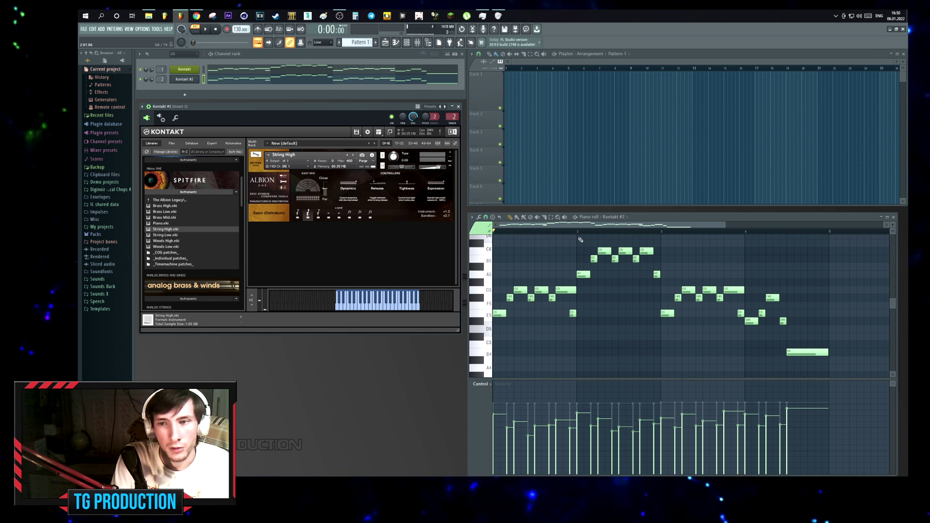
pyautogui.press('space')
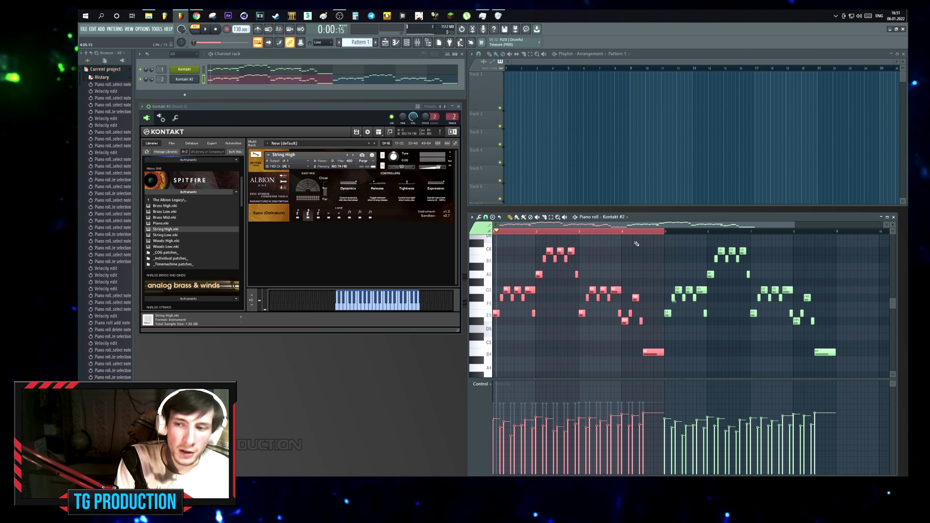
# Raise the last note of the repeated phrase in bar 8 by one octave to B5 and play from bar 8.
pyautogui.moveTo(664, 231); pyautogui.dragTo(816, 366)
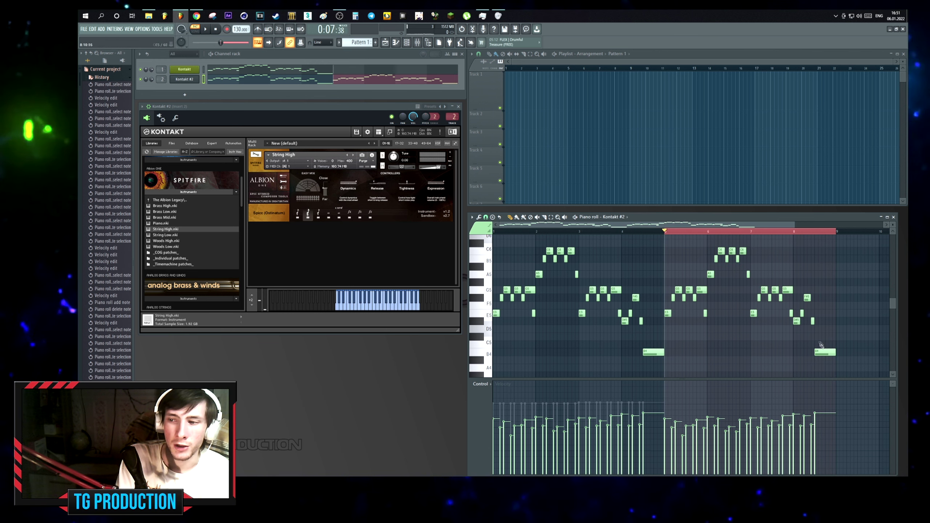
pyautogui.hotkey('ctrl', 'Up')
pyautogui.click(826, 344)
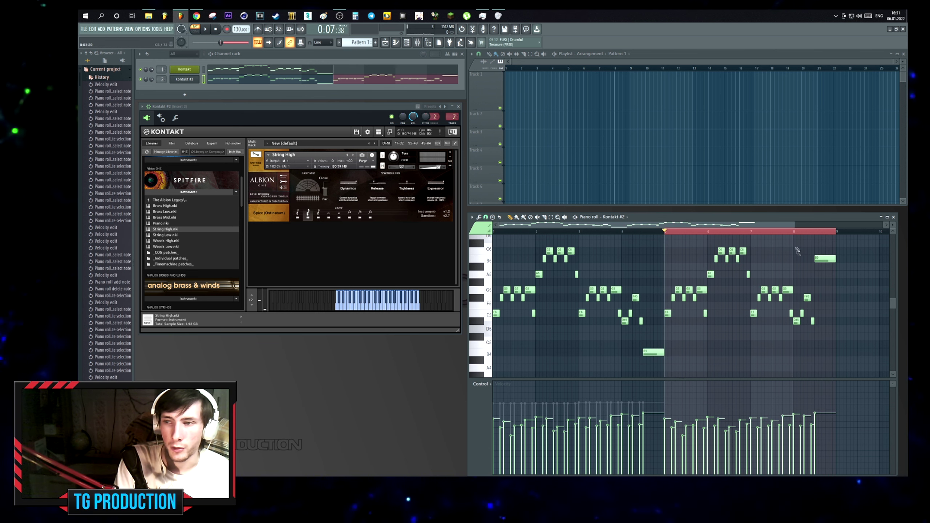
pyautogui.click(794, 234)
pyautogui.press('space')
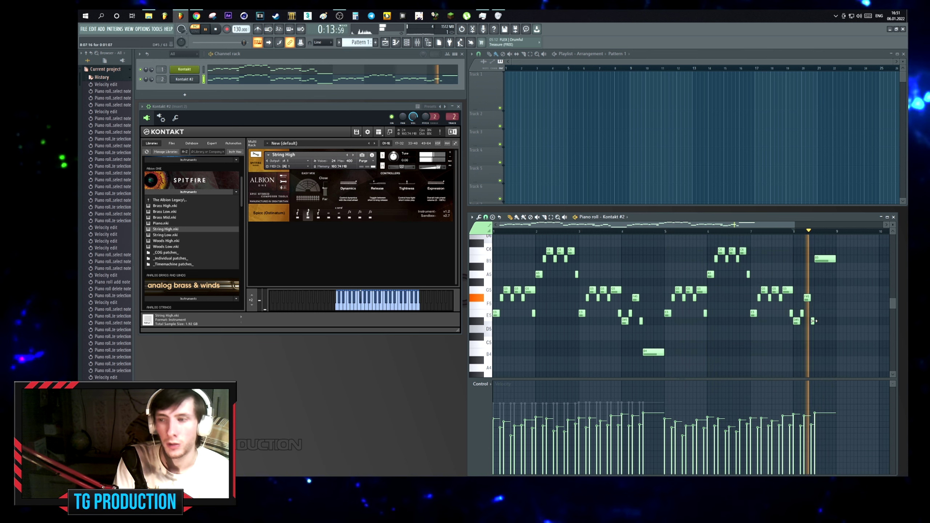
pyautogui.press('space')
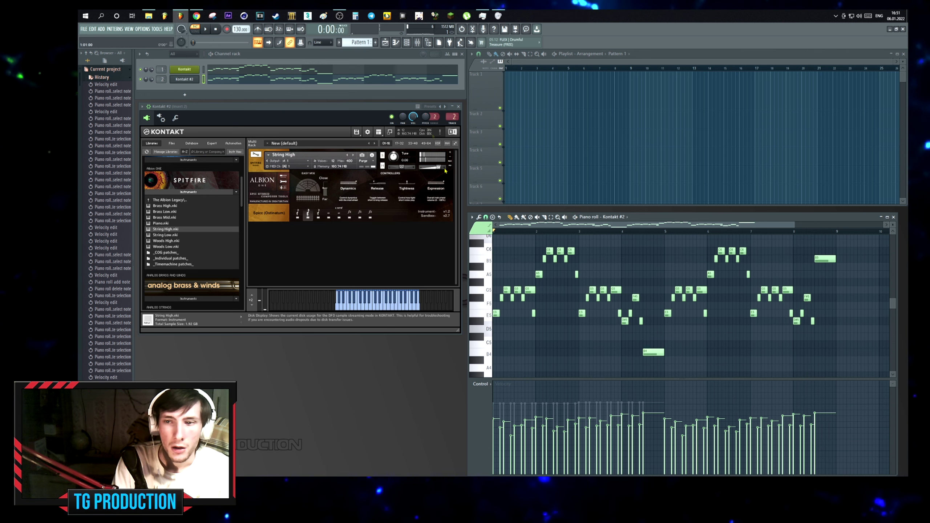
pyautogui.hotkey('ctrl', 'a')
pyautogui.hotkey('ctrl', 'd')
pyautogui.scroll(-1, 637, 293)
pyautogui.scroll(3, 615, 236)
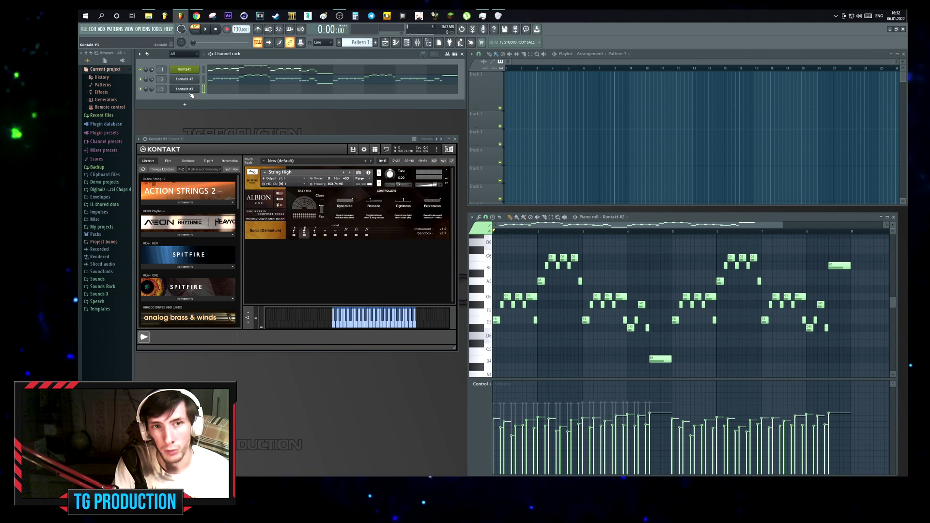
# Delete the Kontakt #3 channel and confirm its removal.
pyautogui.rightClick(199, 88)
pyautogui.click(212, 151)
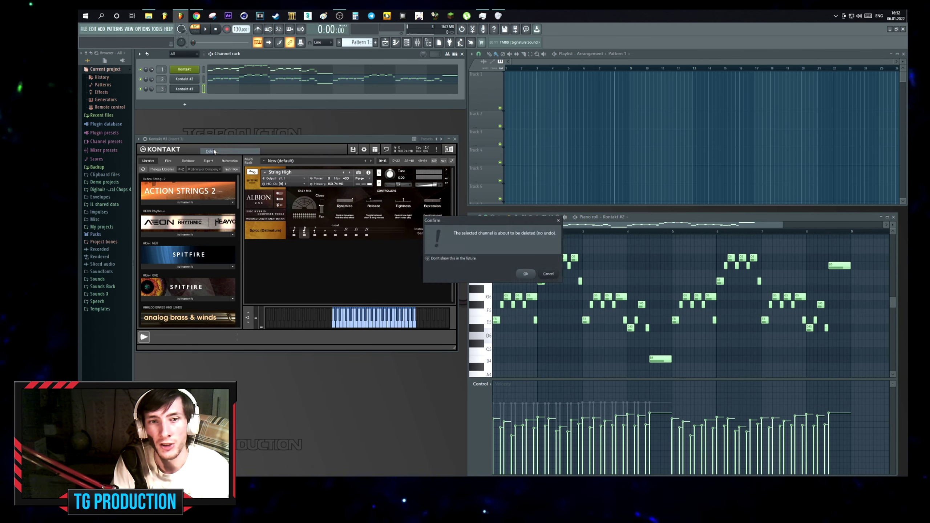
pyautogui.press('Return')
# Clone the Kontakt #2 channel to add another Kontakt instance.
pyautogui.scroll(1, 602, 249)
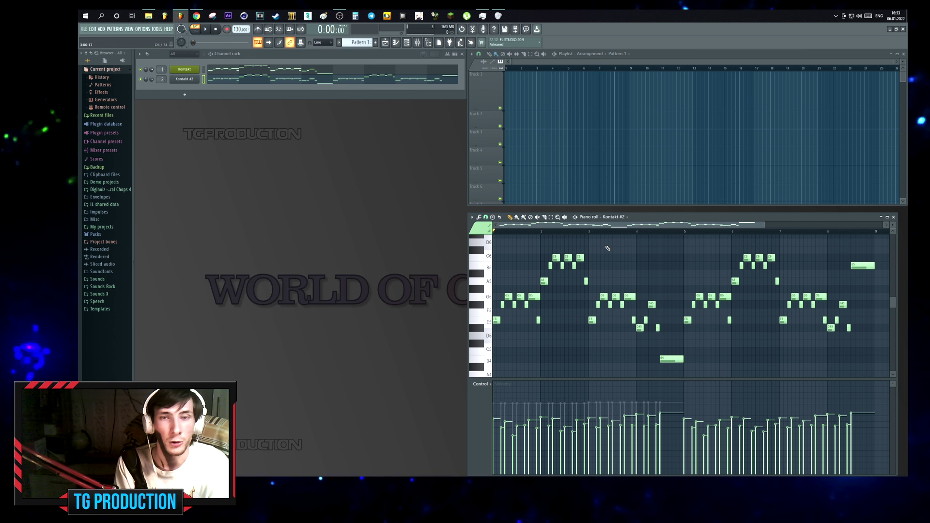
pyautogui.rightClick(186, 78)
pyautogui.click(210, 135)
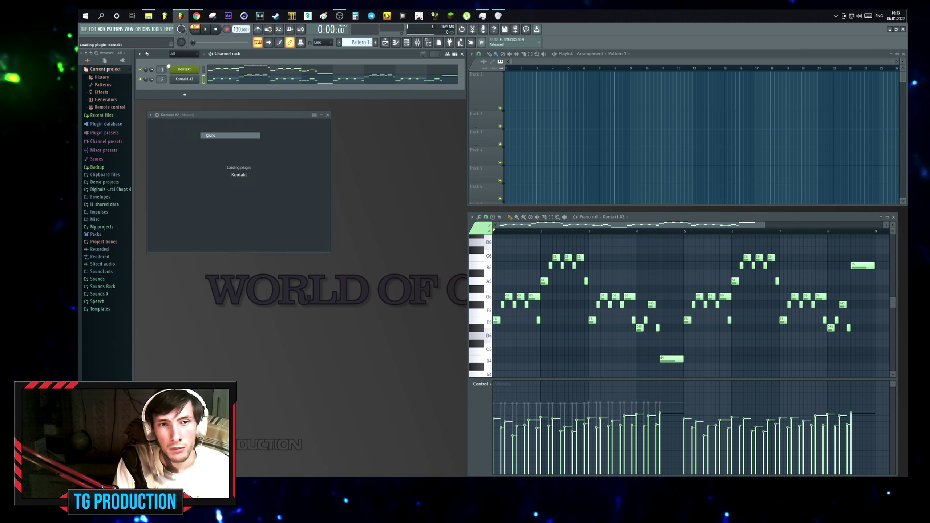
# Set String High in Kontakt #3 to the Short (Ostinatum) articulation and copy the Kontakt #2 notes into its piano roll.
pyautogui.scroll(1, 160, 88)
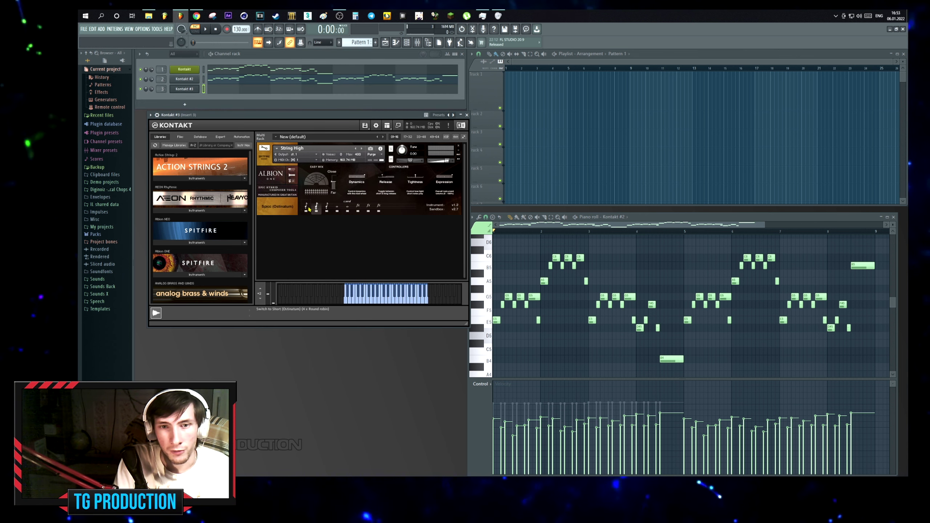
pyautogui.press('space')
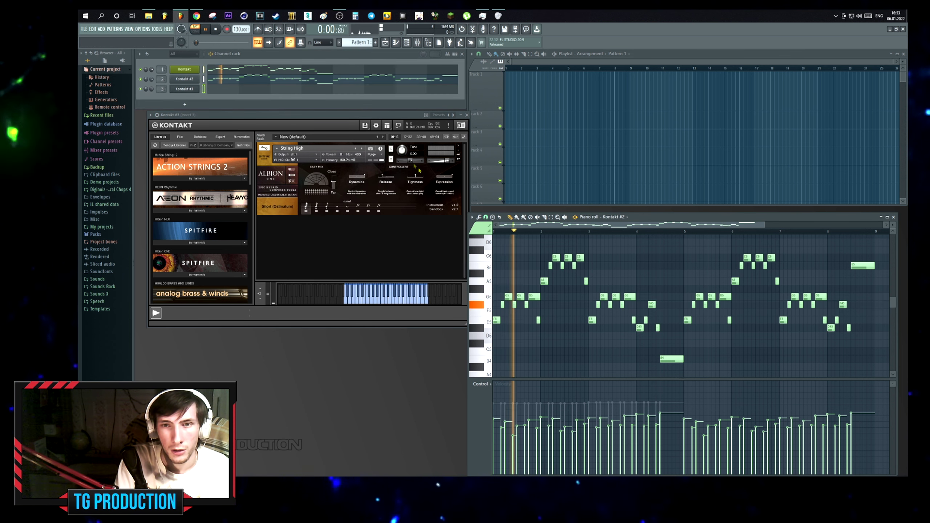
pyautogui.click(235, 82)
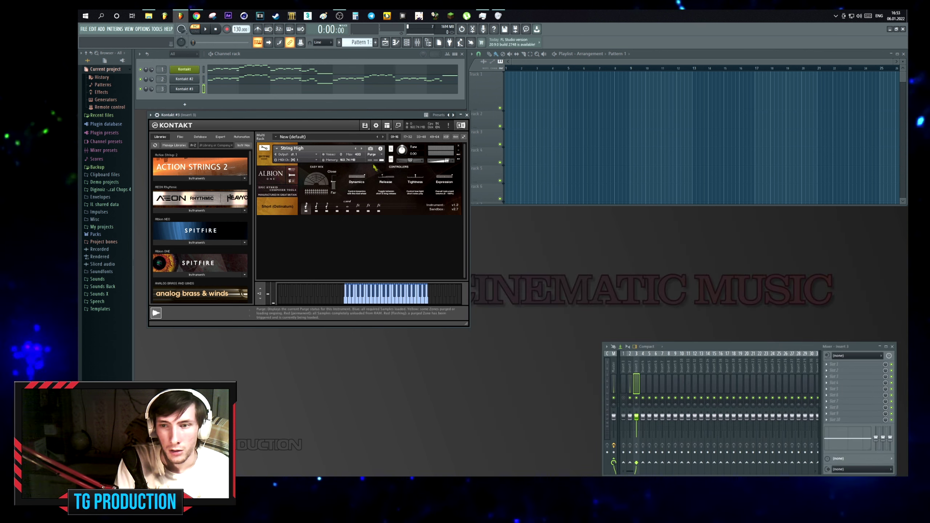
pyautogui.click(235, 83)
pyautogui.click(235, 92)
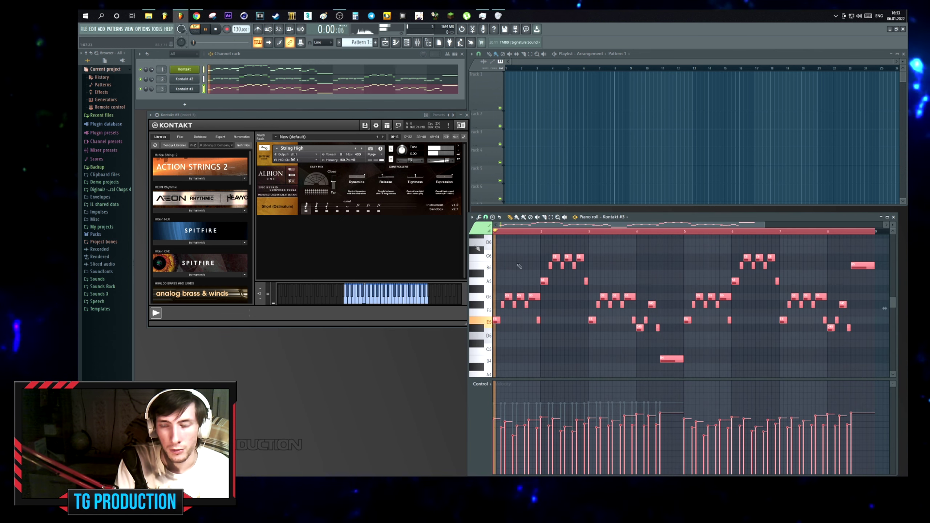
# Play the pattern with the Kontakt #3 channel muted and unmuted to compare the single and doubled string sound.
pyautogui.press('space')
pyautogui.press('space')
pyautogui.click(141, 89)
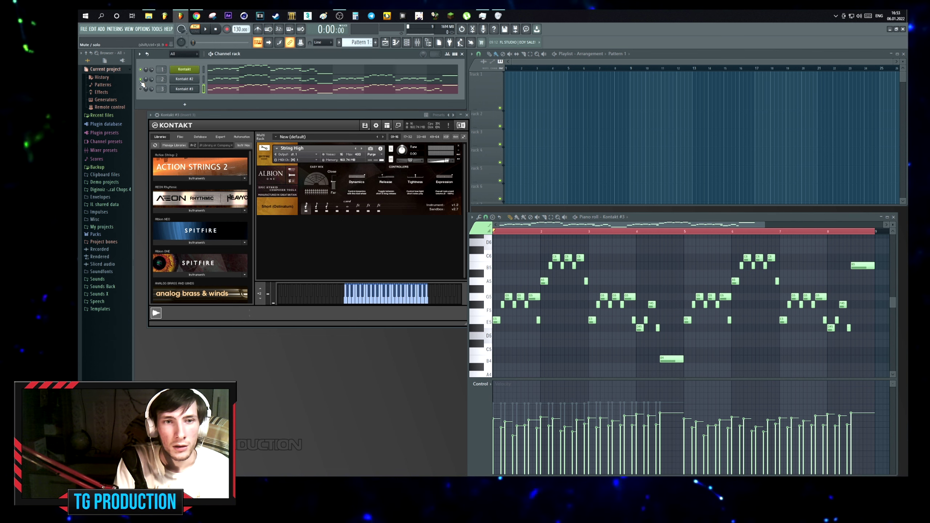
pyautogui.press('space')
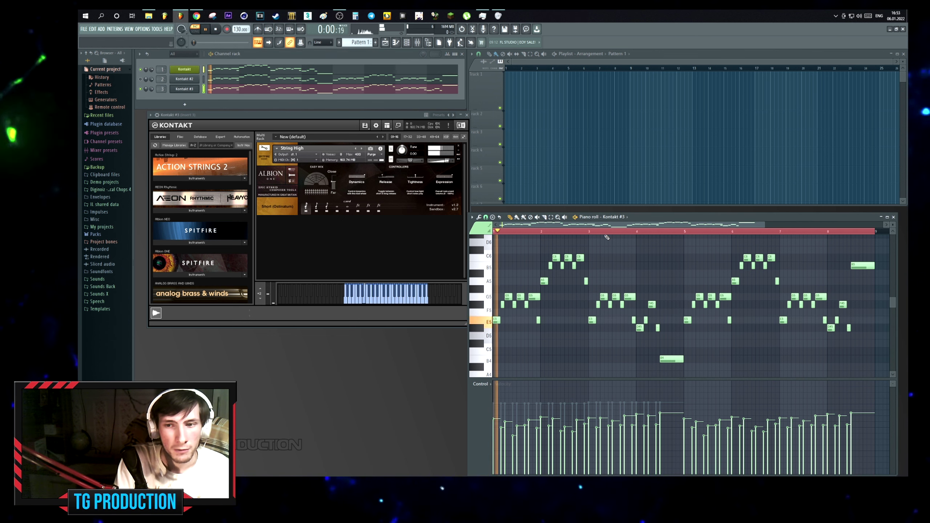
pyautogui.press('space')
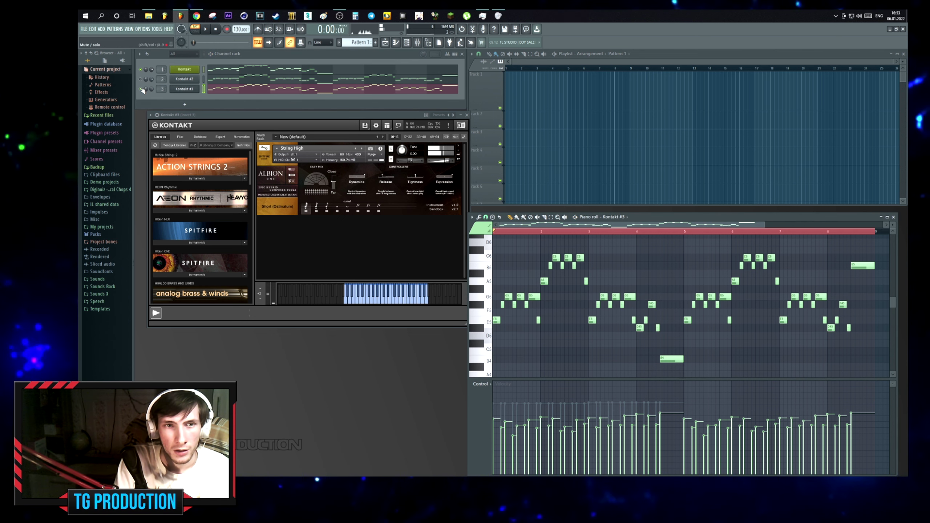
pyautogui.press('space')
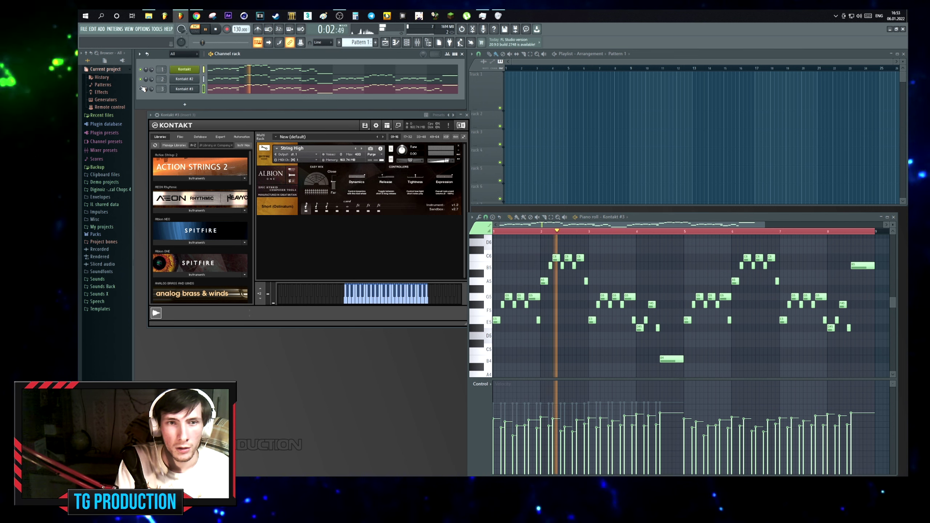
pyautogui.press('space')
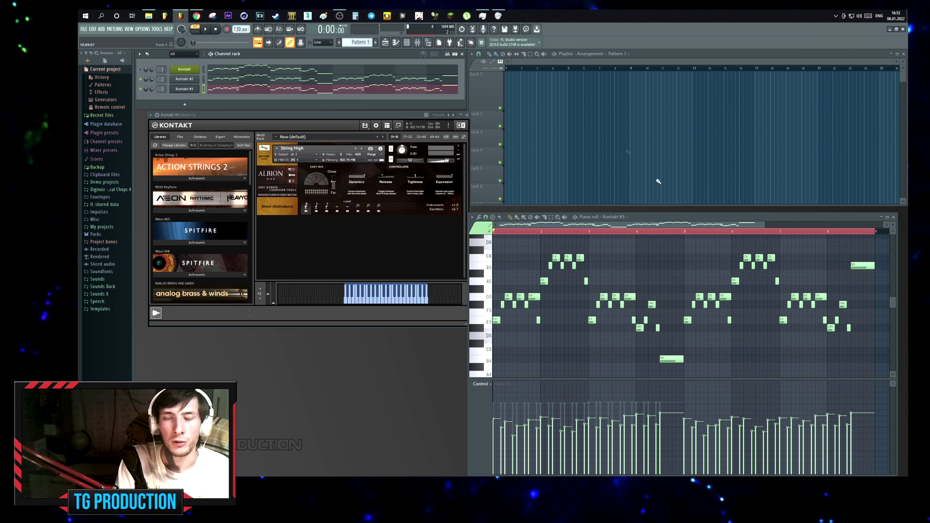
pyautogui.press('space')
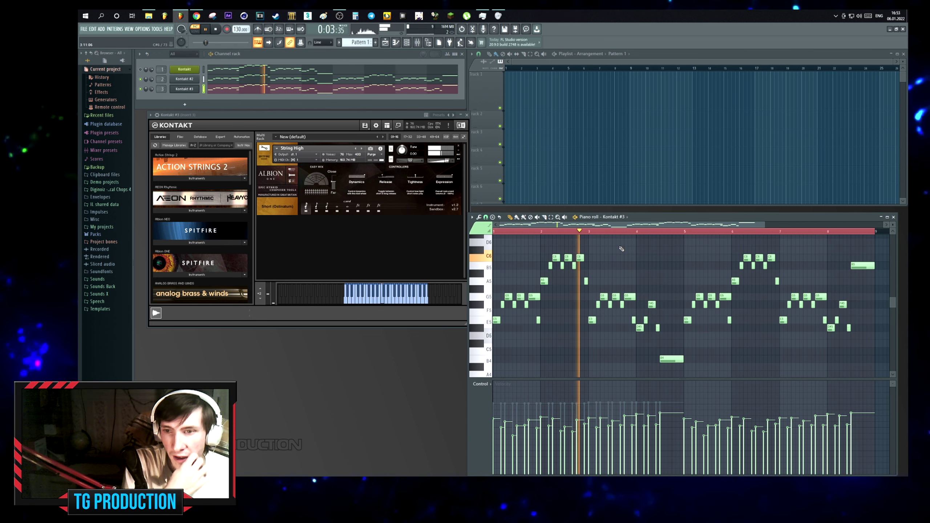
pyautogui.press('space')
# Try shifting all the Kontakt #3 notes slightly later off the grid and play the pattern.
pyautogui.hotkey('ctrl', 'a')
pyautogui.scroll(5, 610, 244)
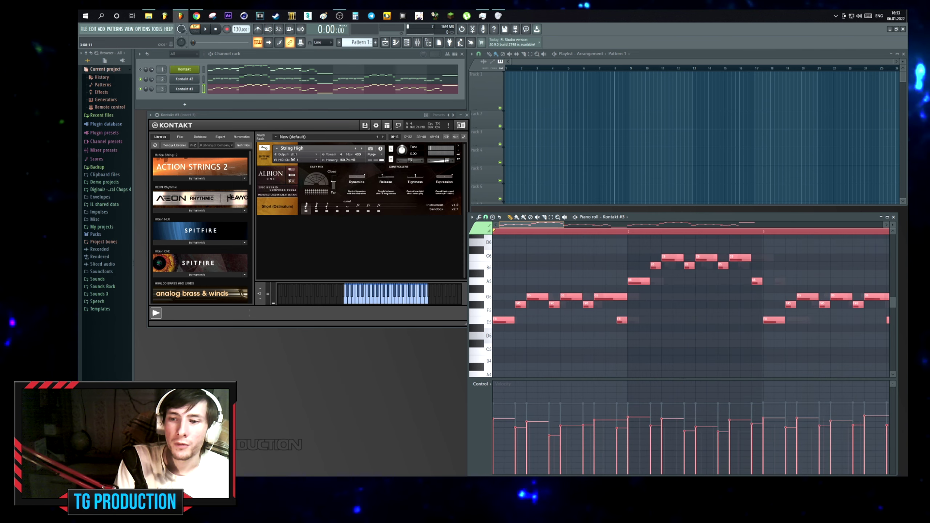
pyautogui.moveTo(542, 317); pyautogui.dragTo(563, 321)
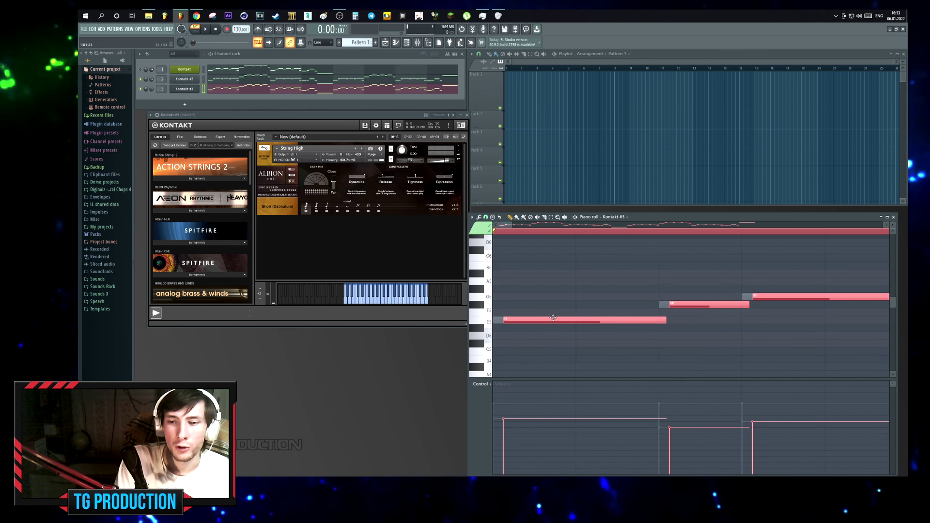
pyautogui.press('space')
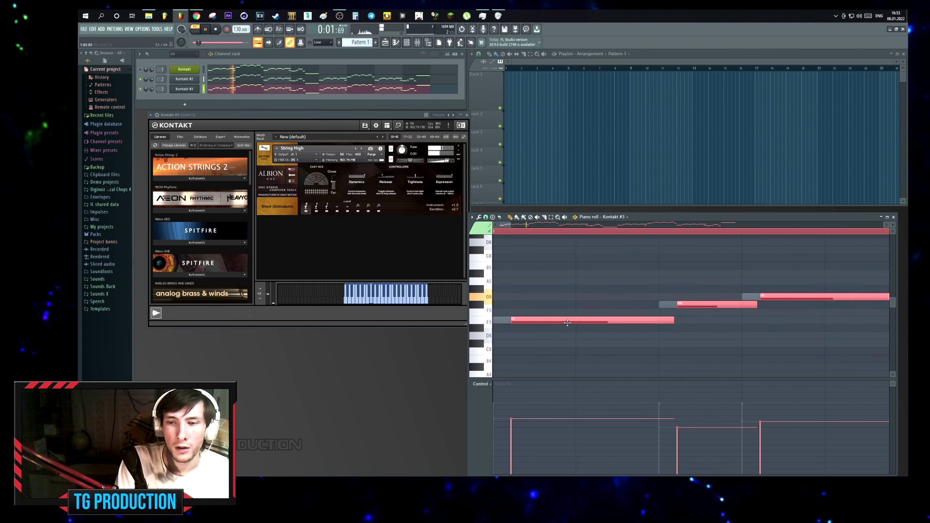
pyautogui.scroll(-5, 549, 321)
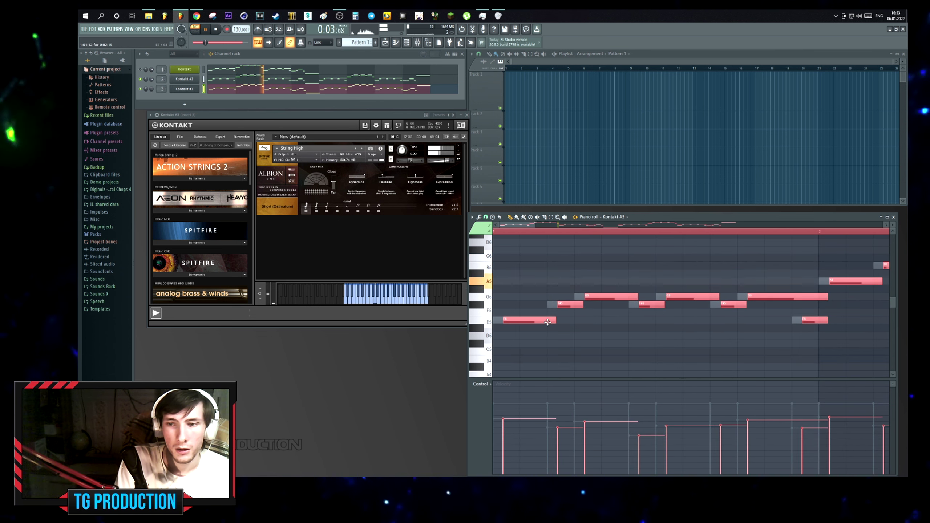
pyautogui.moveTo(547, 322); pyautogui.dragTo(543, 321)
pyautogui.scroll(-5, 545, 313)
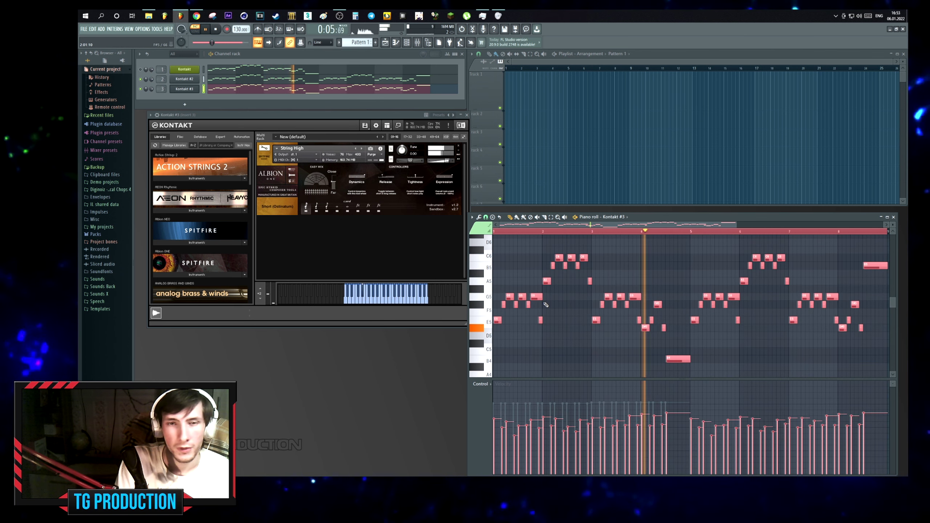
pyautogui.press('space')
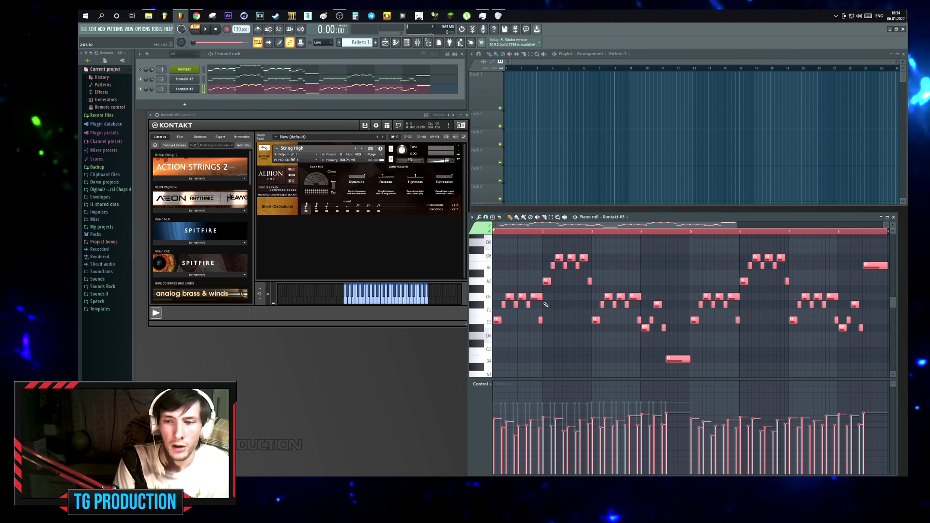
# Compare the on-grid Kontakt #3 notes with a slightly delayed version by nudging them late again during playback.
pyautogui.scroll(4, 546, 305)
pyautogui.press('space')
pyautogui.press('space')
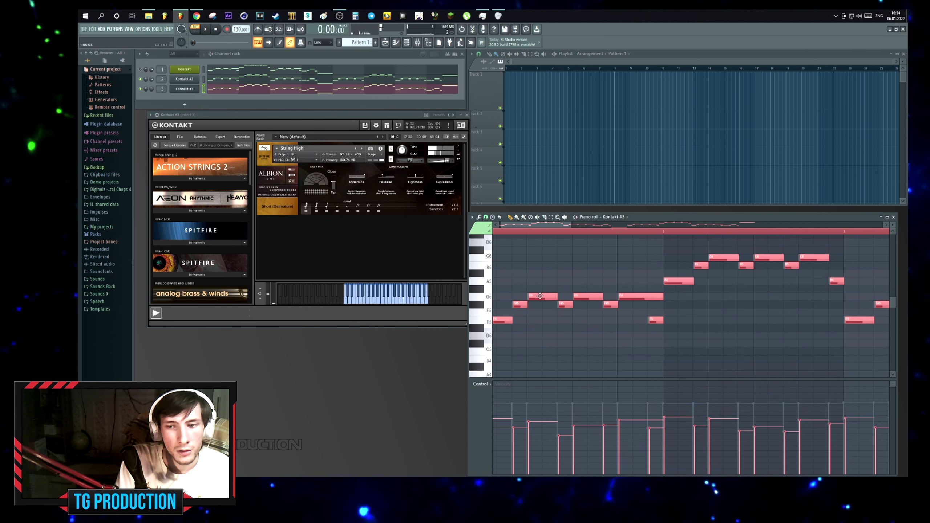
pyautogui.press('space')
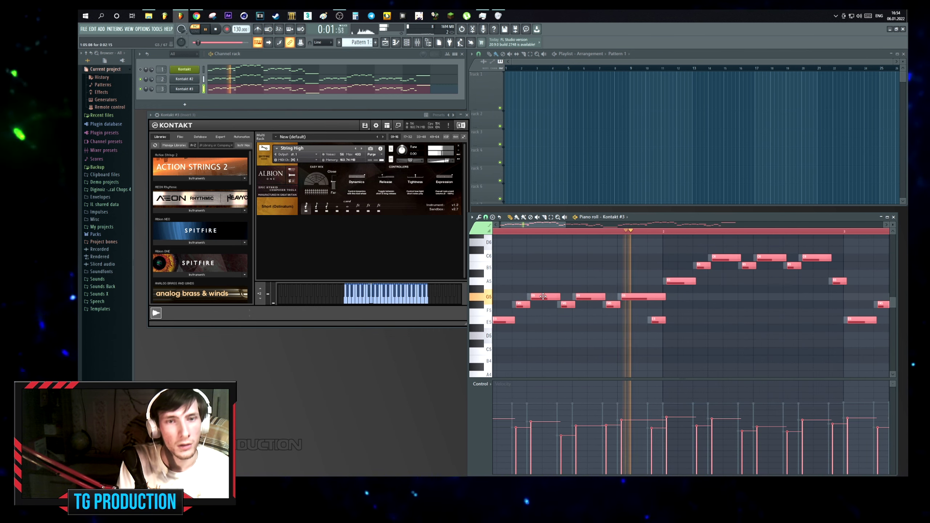
pyautogui.scroll(-3, 543, 296)
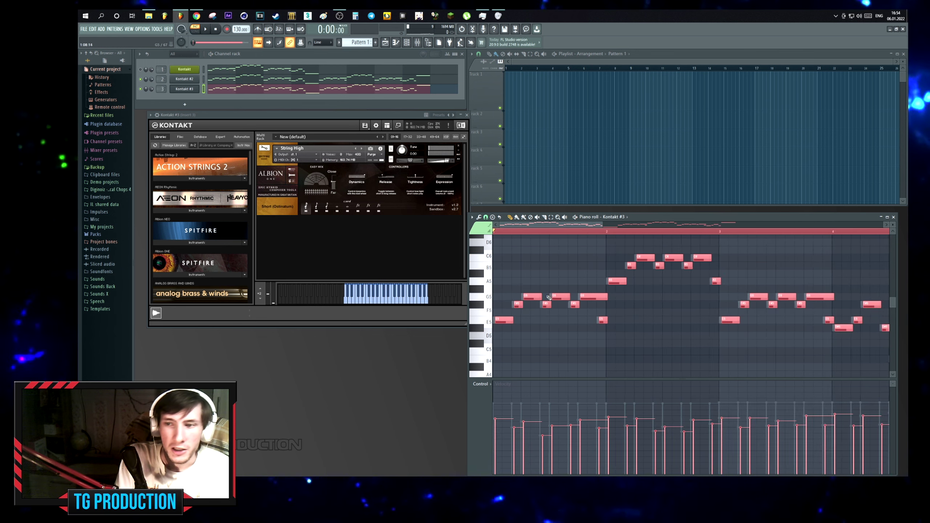
# Pan String High to 40 R in Kontakt #3 and to the left in Kontakt #2, and play the result.
pyautogui.press('space')
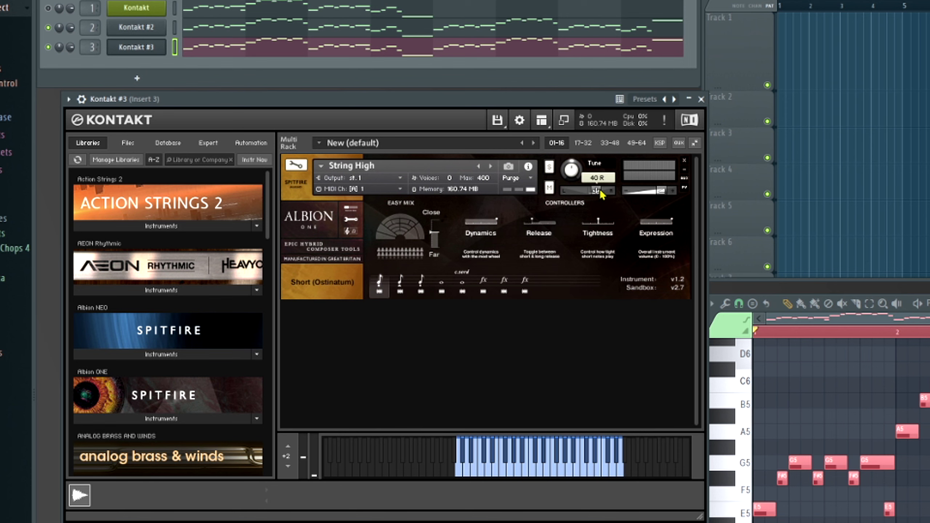
pyautogui.press('space')
pyautogui.press('Up')
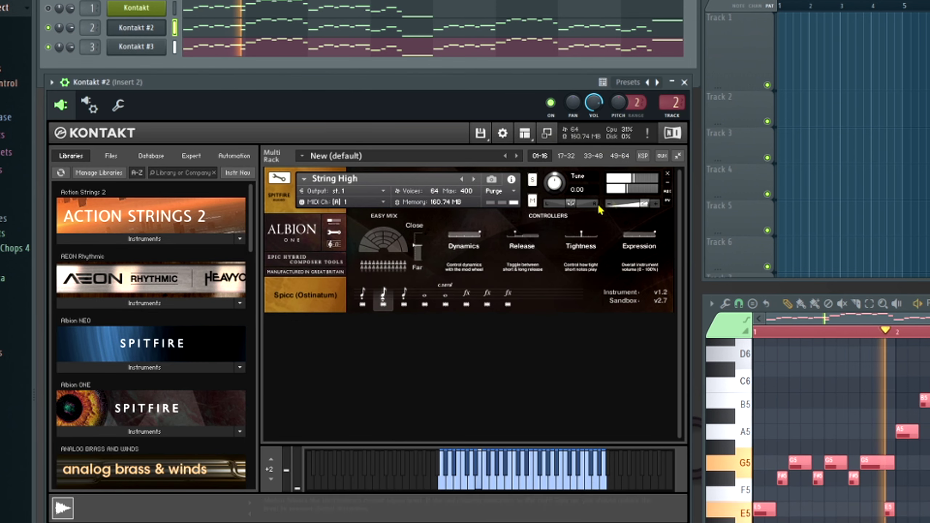
pyautogui.press('space')
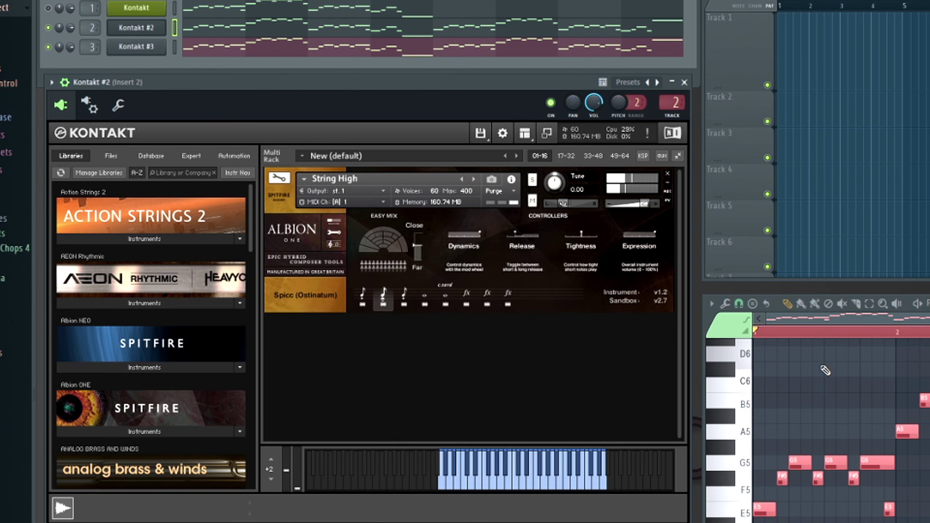
# Clear the note and time selections in the Kontakt #3 piano roll and play the pattern with its notes on the grid.
pyautogui.hotkey('ctrl', 'd')
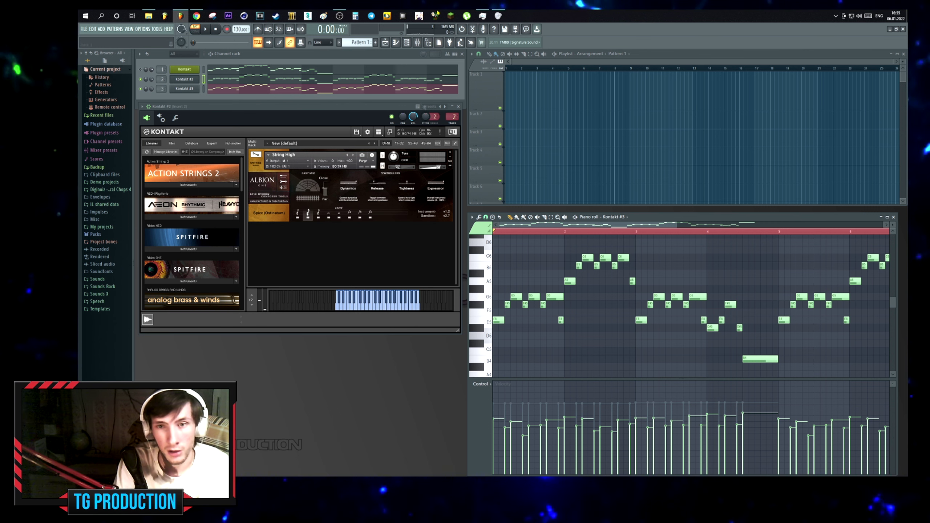
pyautogui.press('space')
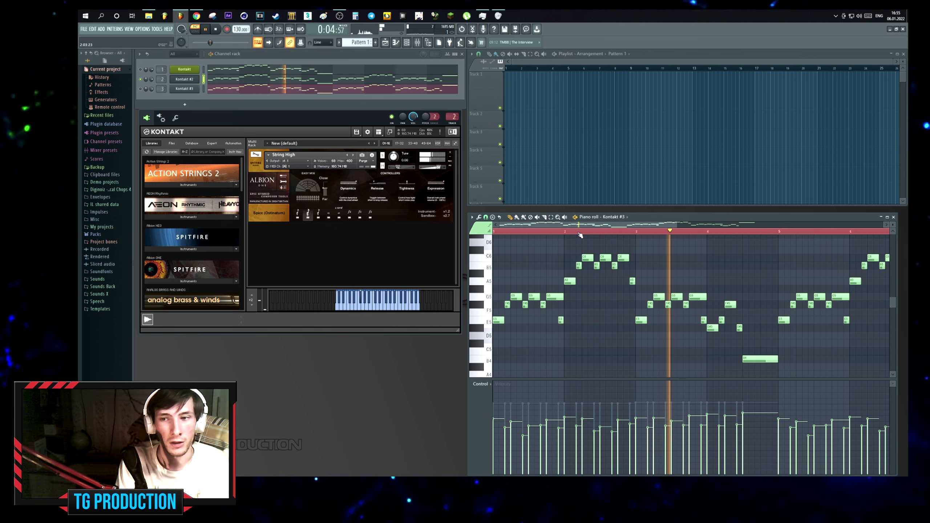
pyautogui.scroll(-3, 606, 235)
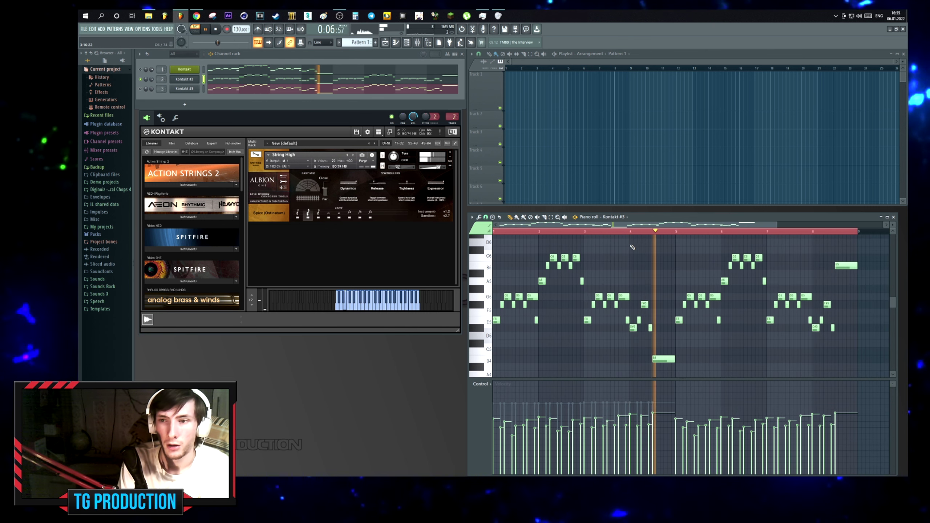
pyautogui.press('space')
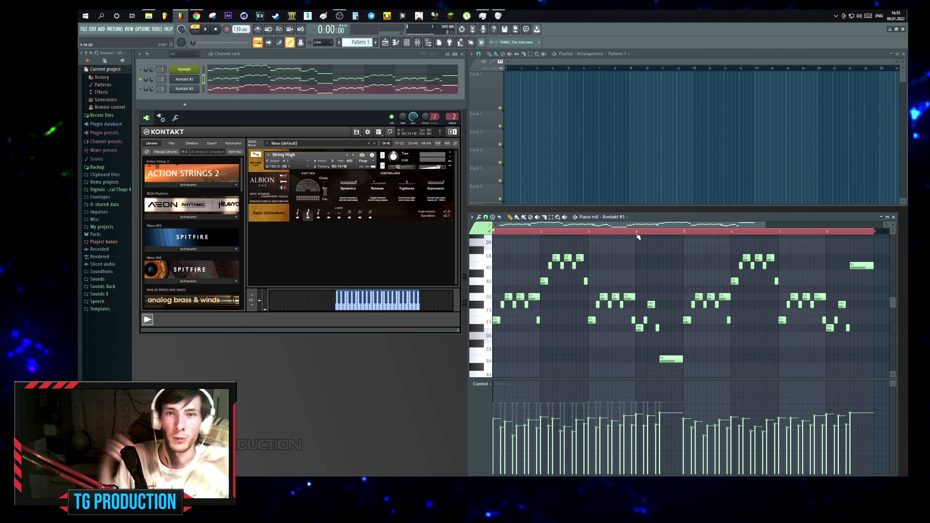
pyautogui.doubleClick(637, 232)
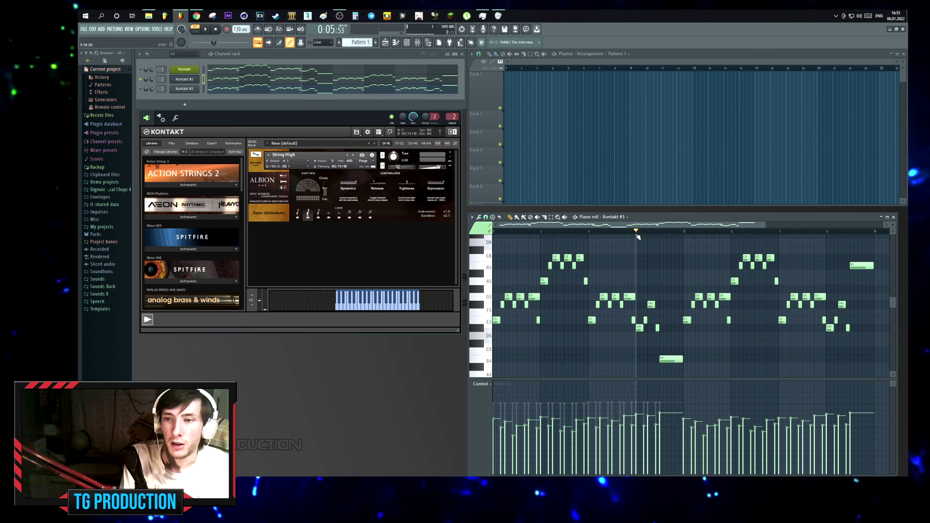
pyautogui.press('space')
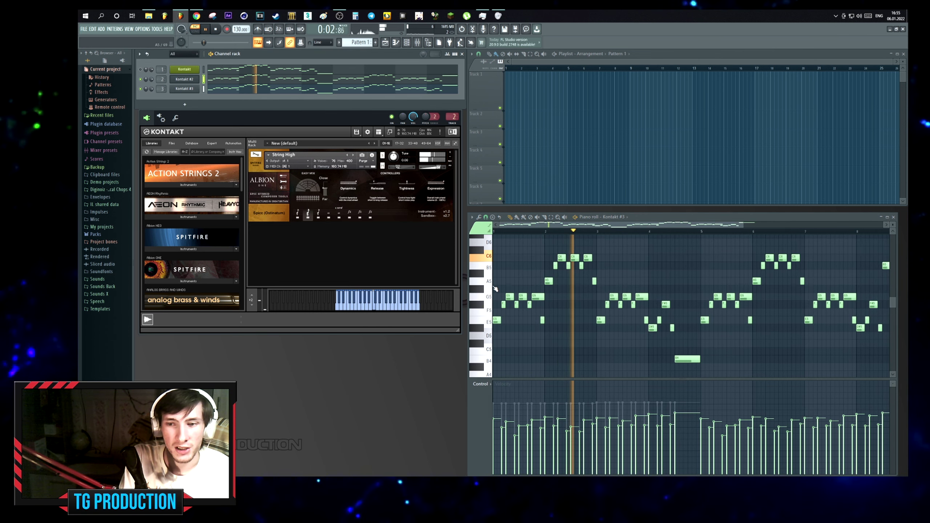
# Nudge all the Kontakt #3 notes slightly later and adjust the String High panning across the two Kontakt instances.
pyautogui.hotkey('ctrl', 'a')
pyautogui.keyDown('ctrl'); pyautogui.scroll(5, 498, 282); pyautogui.keyUp('ctrl')
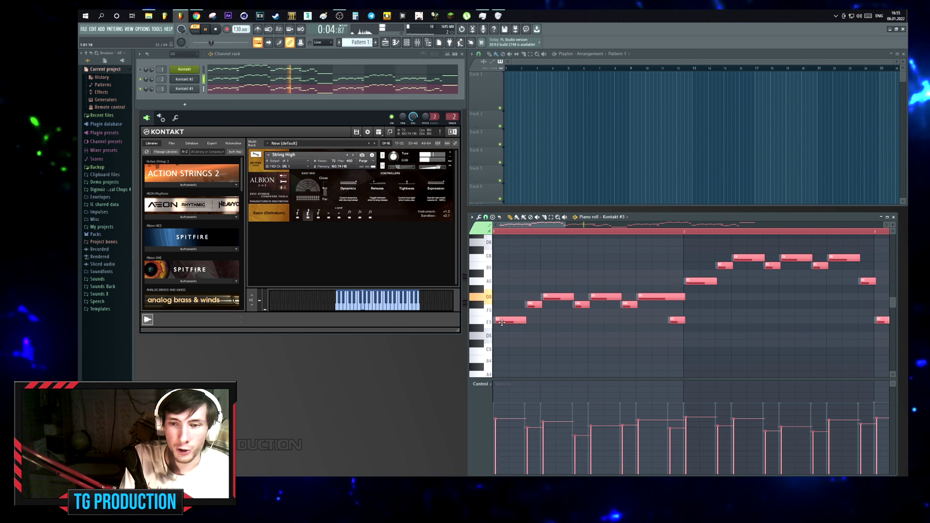
pyautogui.keyDown('ctrl'); pyautogui.scroll(-4, 502, 322); pyautogui.keyUp('ctrl')
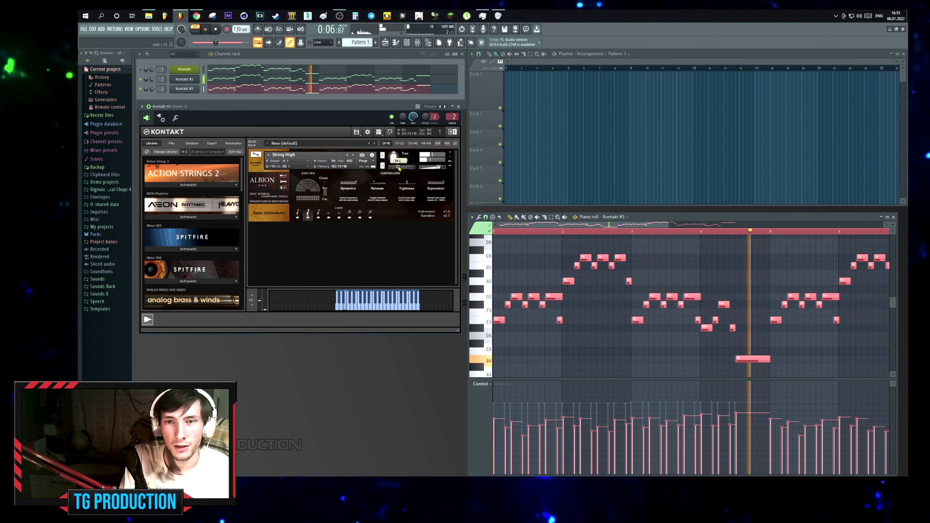
pyautogui.click(185, 88)
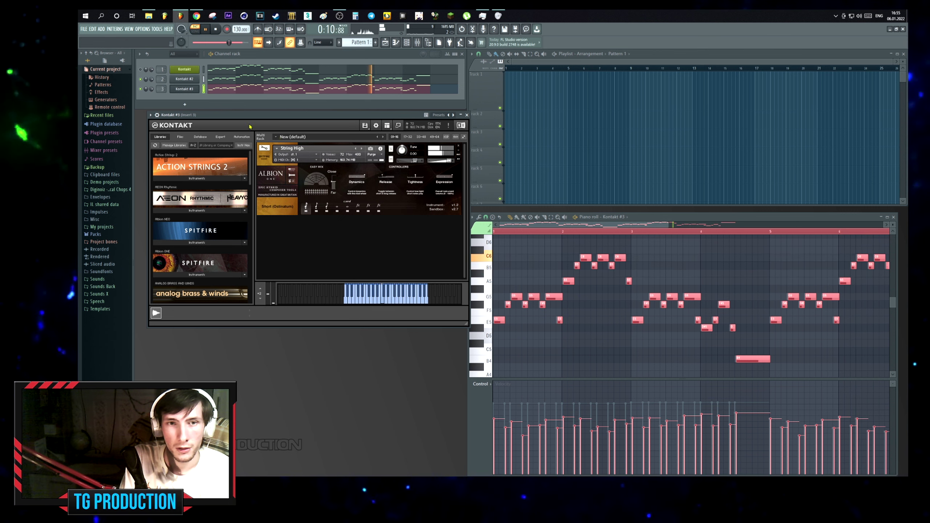
# Lower the Insert 2 mixer volume to 87% and play the pattern, checking it against Insert 3.
pyautogui.press('space')
pyautogui.press('F9')
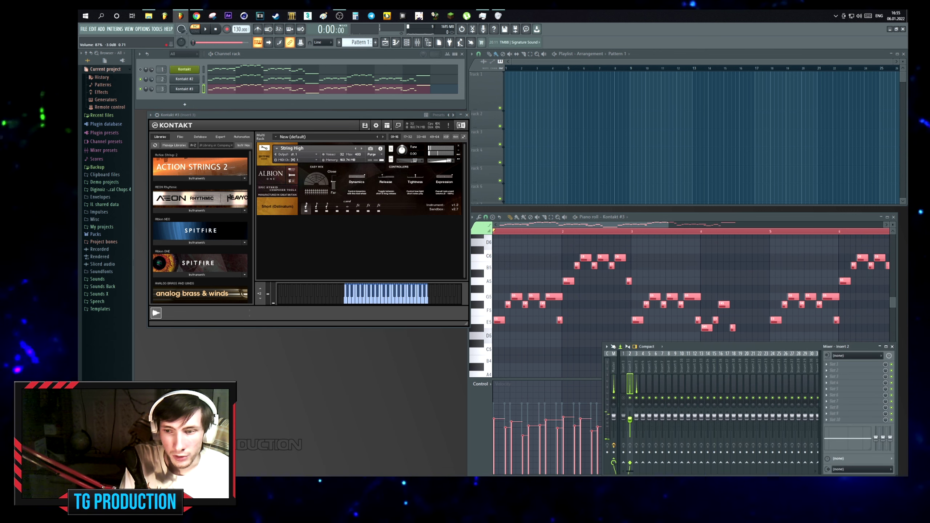
pyautogui.press('space')
pyautogui.moveTo(681, 346); pyautogui.dragTo(329, 323)
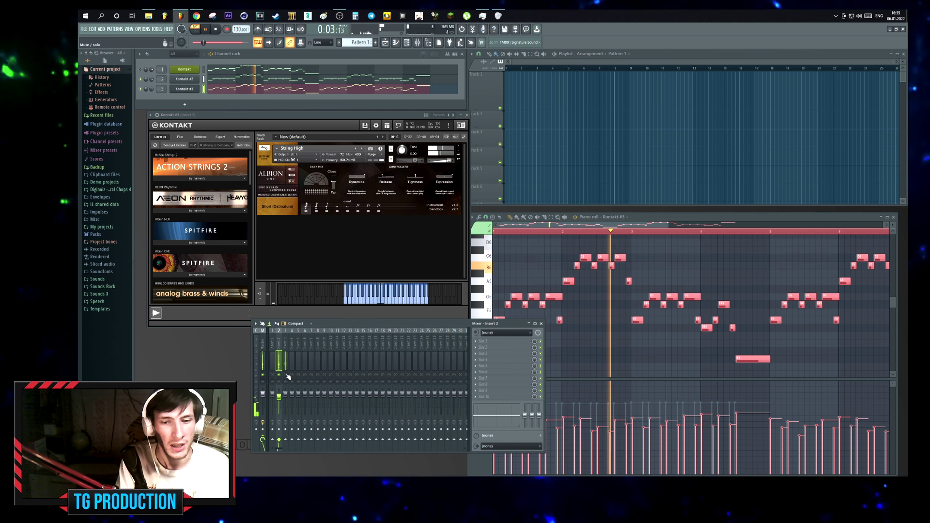
pyautogui.click(283, 381)
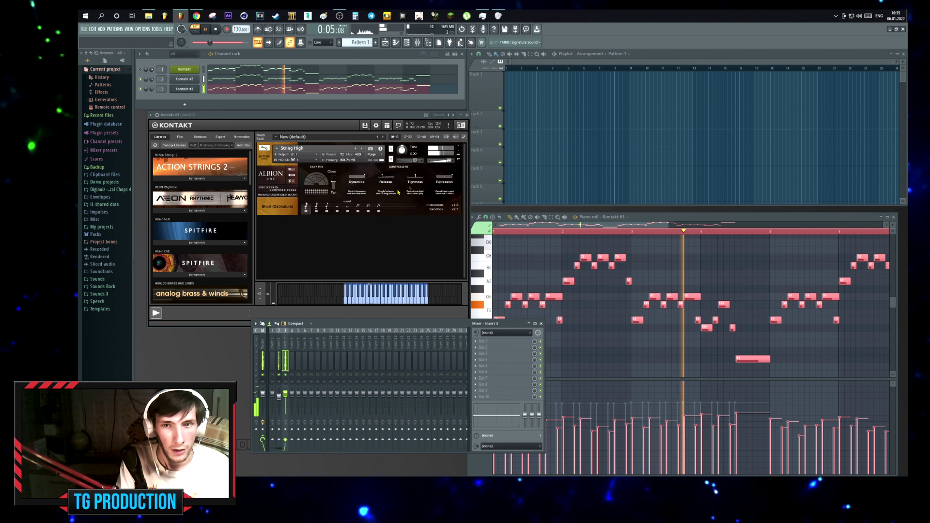
pyautogui.click(393, 178)
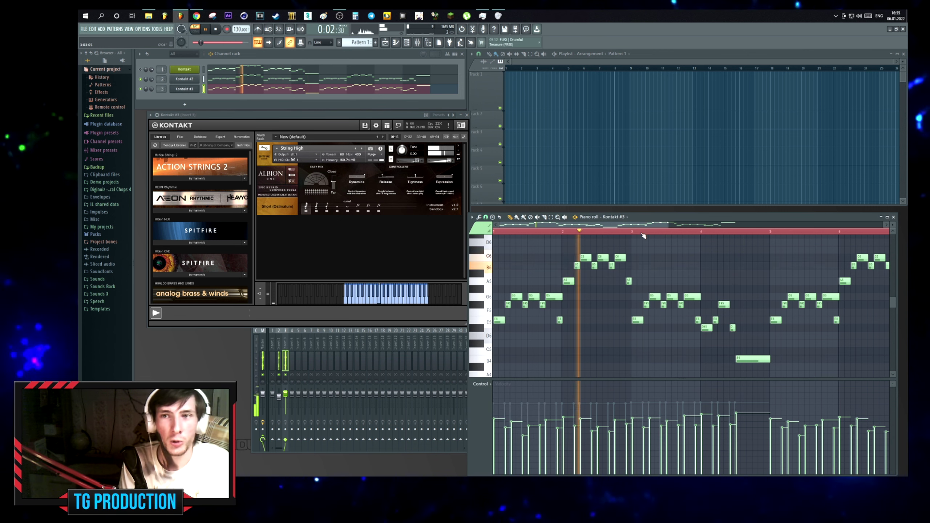
# Stop playback, load ValhallaRoom into the first effect slot of mixer Insert 2, and play the pattern.
pyautogui.press('space')
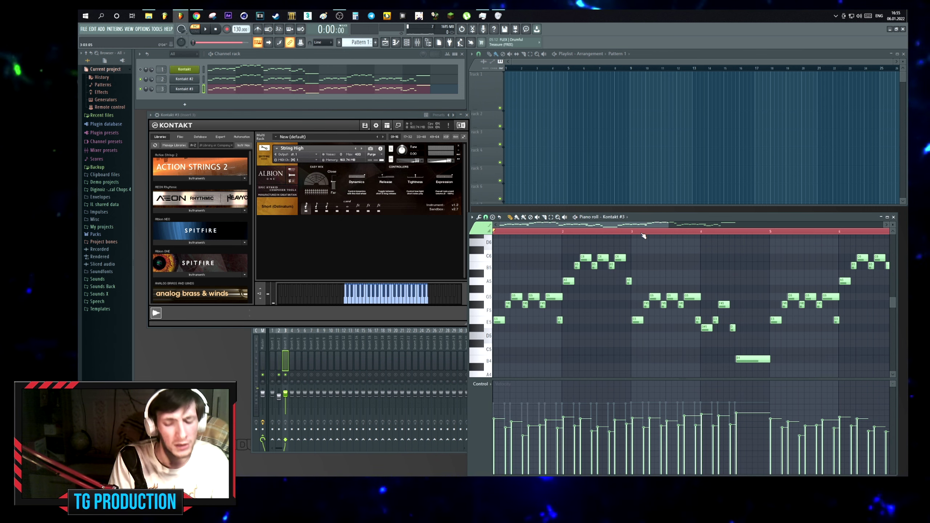
pyautogui.press('F9')
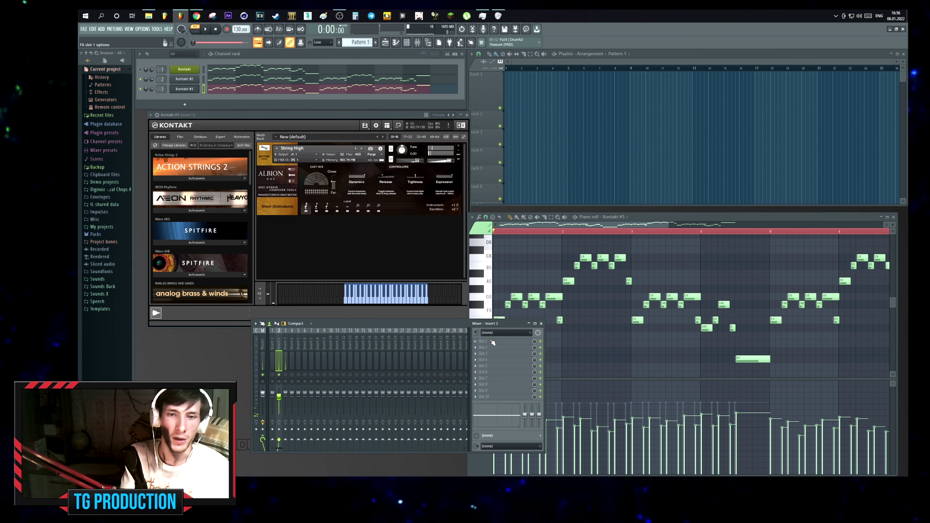
pyautogui.click(494, 345)
pyautogui.click(576, 109)
pyautogui.press('space')
# Set ValhallaRoom to Medium Room with mix 38.2%, predelay 1.4 ms, decay 1.48 s and high cut 11910 Hz.
pyautogui.click(230, 339)
pyautogui.click(235, 353)
pyautogui.click(230, 339)
pyautogui.click(245, 340)
pyautogui.moveTo(228, 311); pyautogui.dragTo(229, 305)
pyautogui.moveTo(251, 287); pyautogui.dragTo(274, 278)
pyautogui.moveTo(184, 297); pyautogui.dragTo(206, 315)
# Play the pattern with the reverb on Insert 2, compare it with Insert 3, and close the ValhallaRoom window.
pyautogui.click(277, 376)
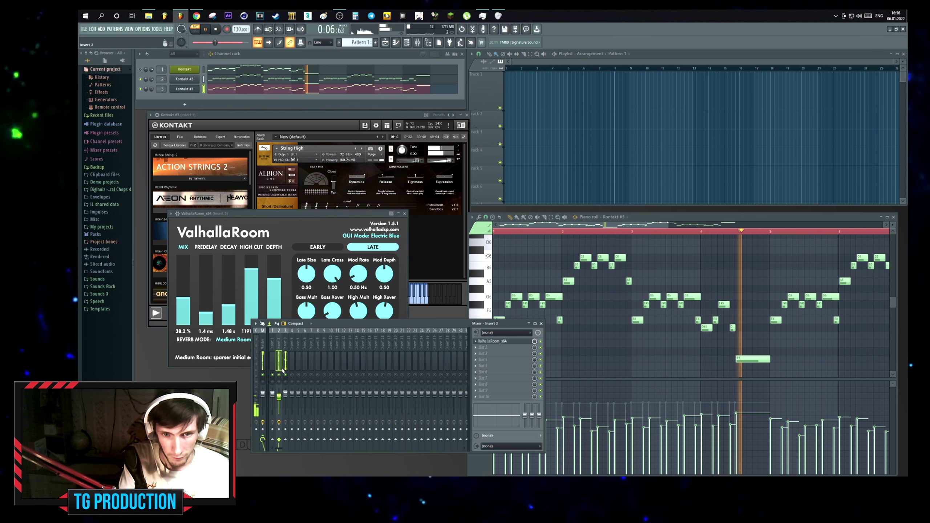
pyautogui.click(286, 387)
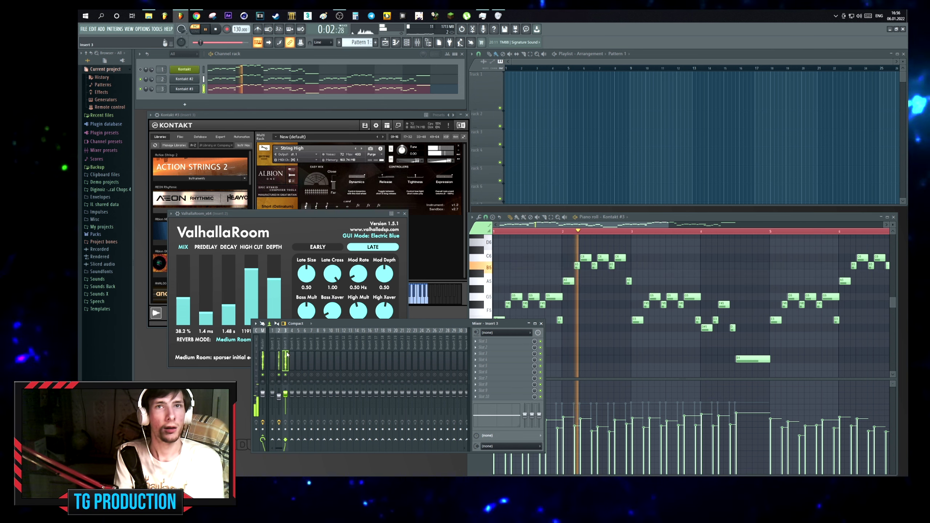
pyautogui.press('space')
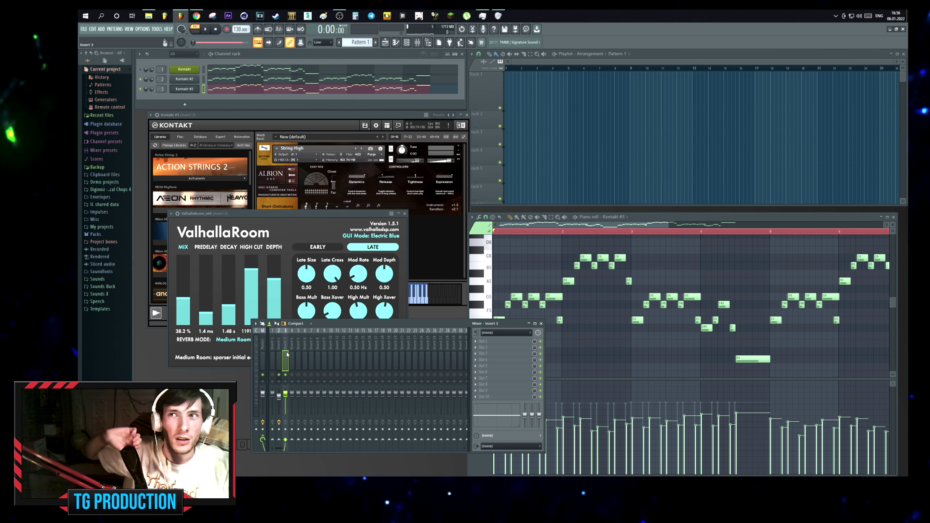
pyautogui.press('space')
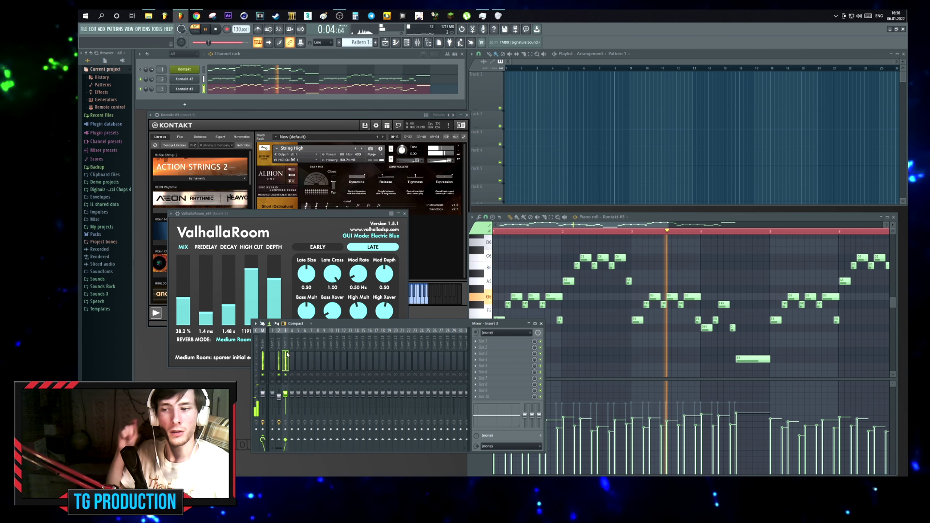
pyautogui.press('space')
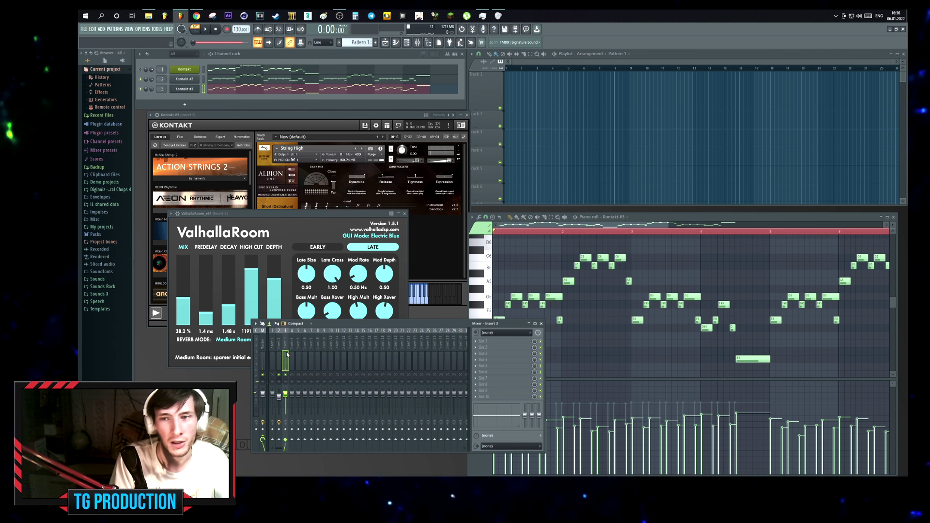
pyautogui.click(404, 214)
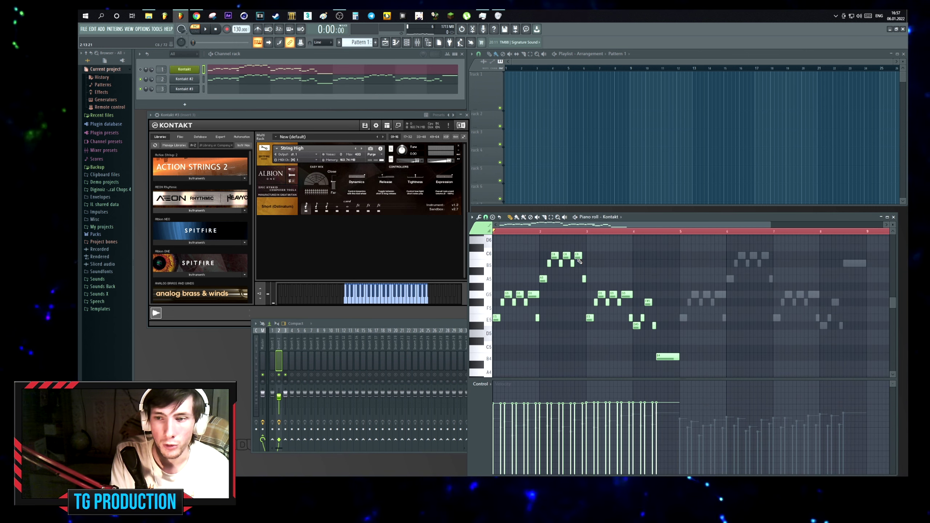
# Open the Kontakt #2 notes in the piano roll and remove the String High instrument from Kontakt #3.
pyautogui.click(329, 79)
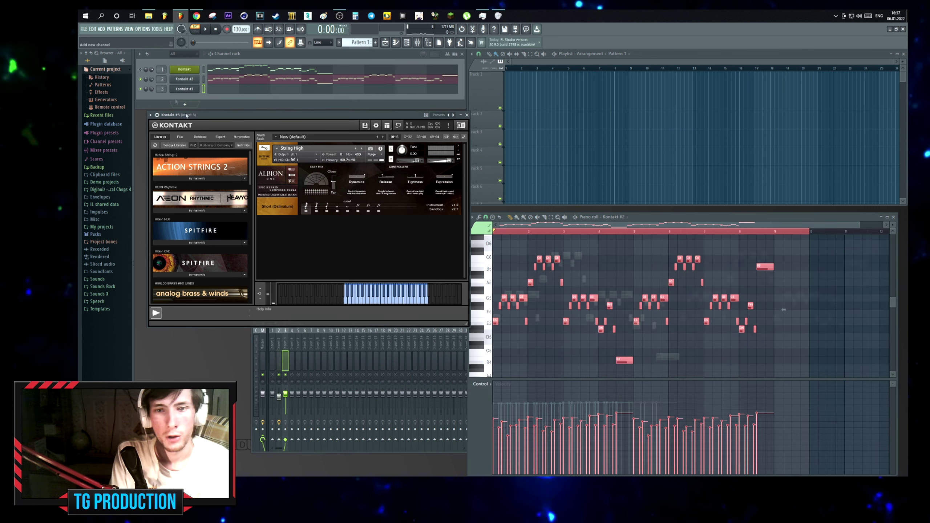
pyautogui.click(184, 79)
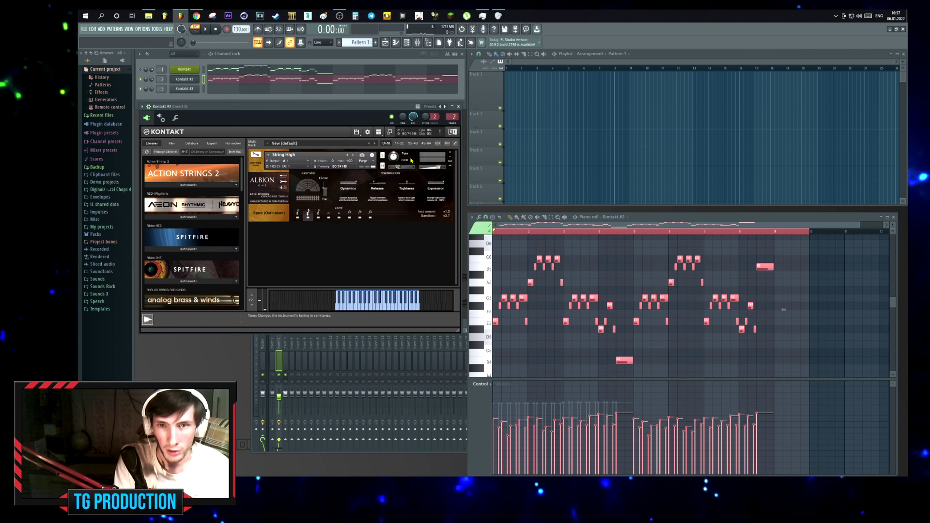
pyautogui.click(172, 89)
pyautogui.click(457, 147)
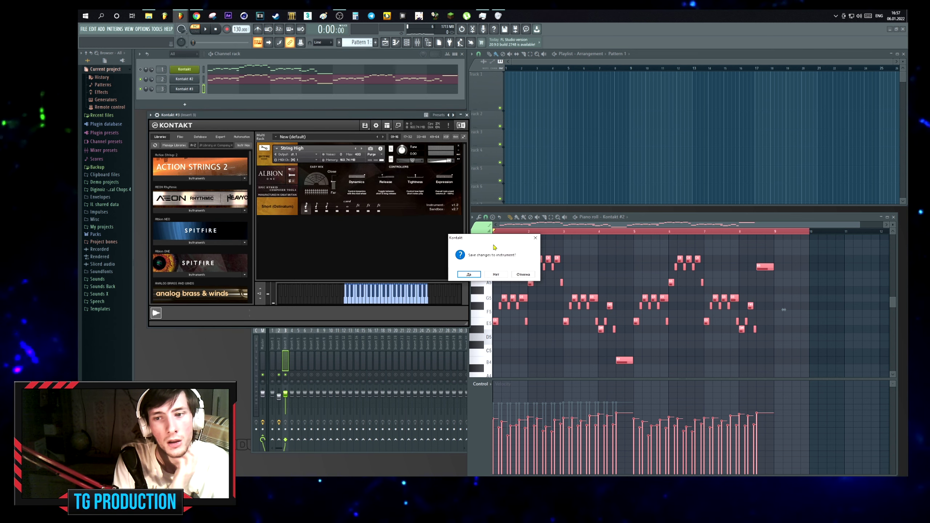
pyautogui.press('Return')
# Load 03. Strings High Spiccatissimo.nki from the Metropolis Ark 2 library into Kontakt #3.
pyautogui.scroll(-5, 207, 222)
pyautogui.scroll(-10, 207, 221)
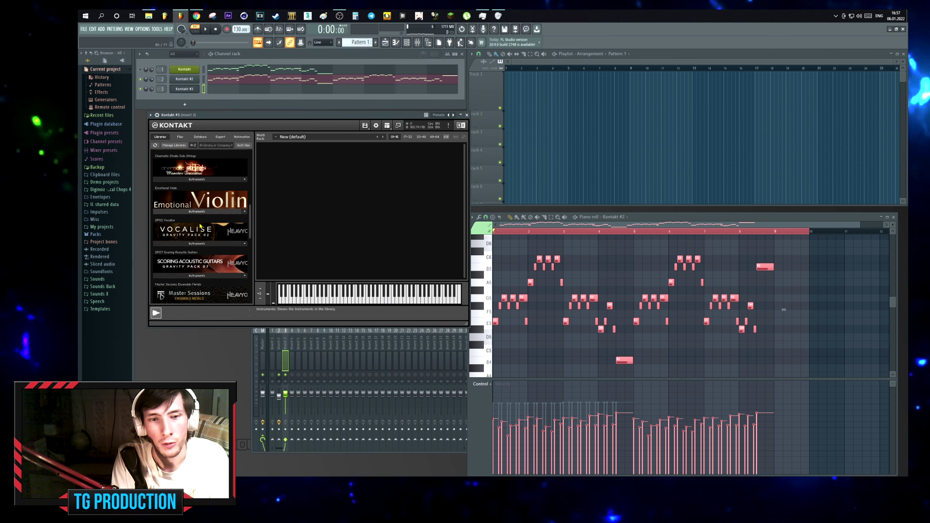
pyautogui.click(205, 219)
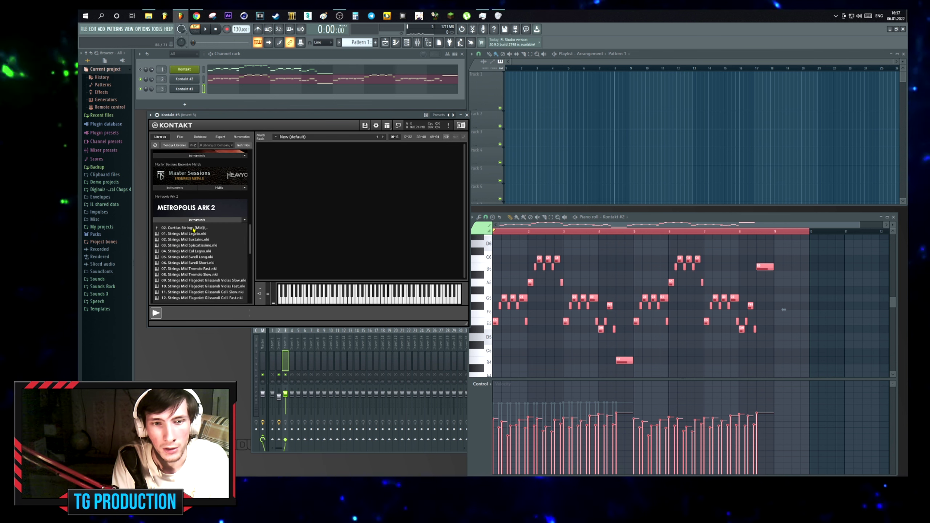
pyautogui.click(193, 228)
pyautogui.click(188, 228)
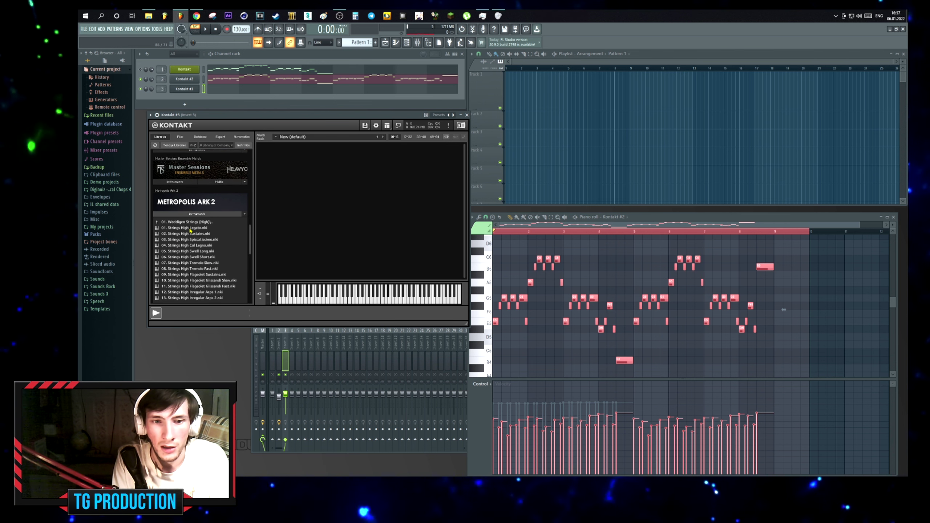
pyautogui.doubleClick(186, 238)
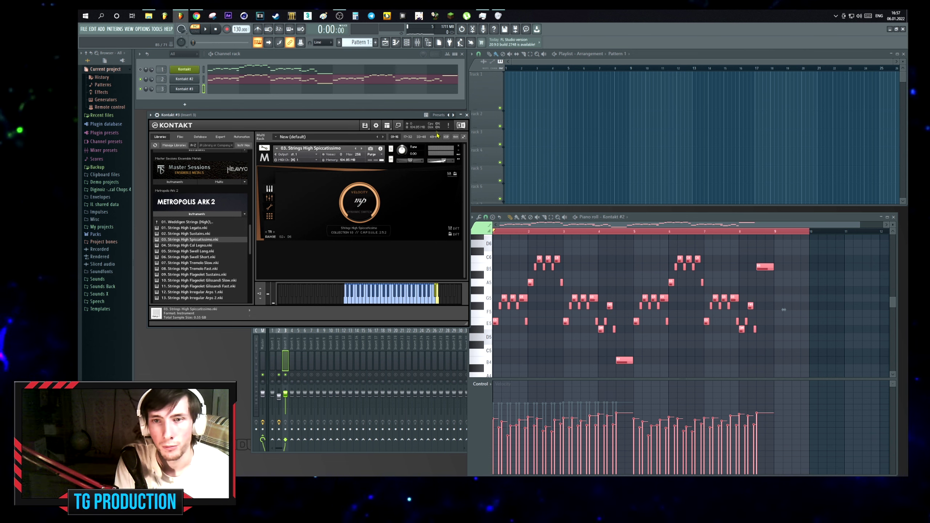
# Paste the Kontakt #2 notes into the Kontakt #3 piano roll and play both layers.
pyautogui.moveTo(436, 115); pyautogui.dragTo(413, 153)
pyautogui.hotkey('ctrl', 'v')
pyautogui.press('space')
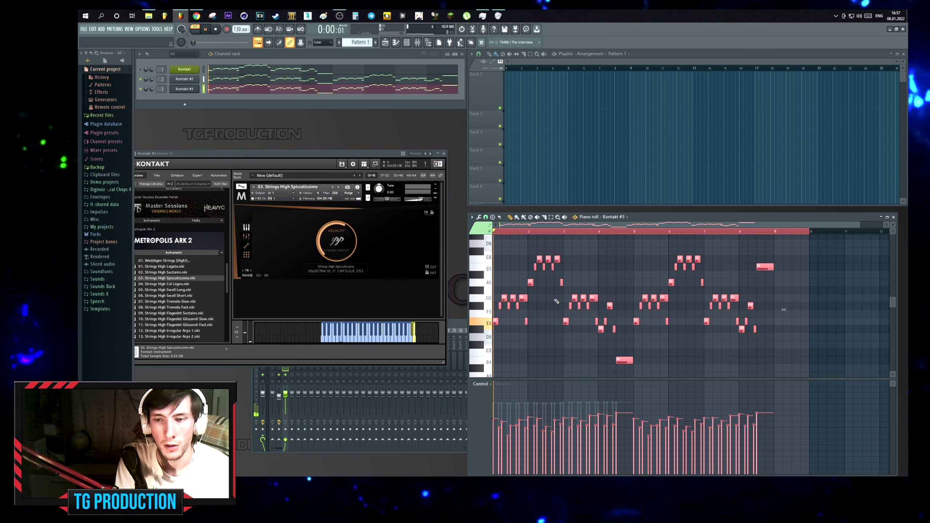
pyautogui.doubleClick(162, 89)
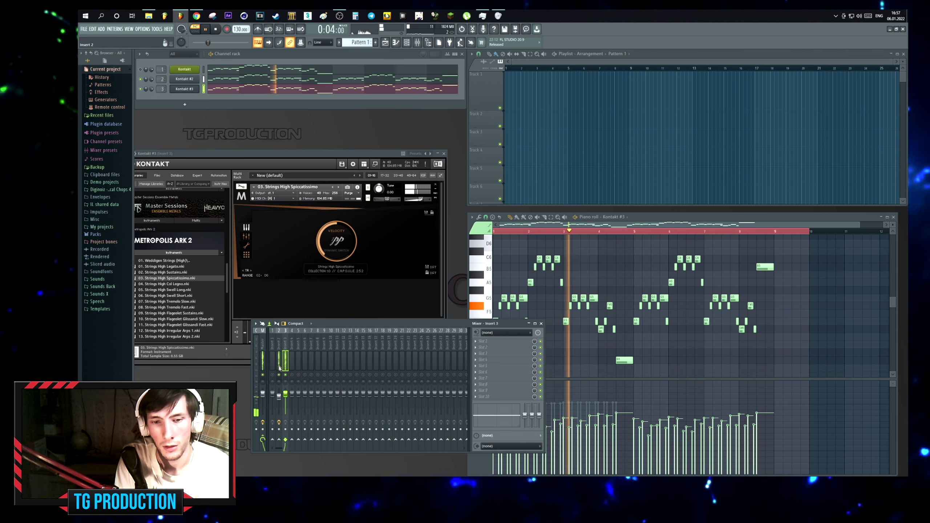
# Adjust the panning of Strings High Spiccatissimo in Kontakt #3 and play the layers, checking Insert 2 against Insert 3.
pyautogui.press('space')
pyautogui.press('space')
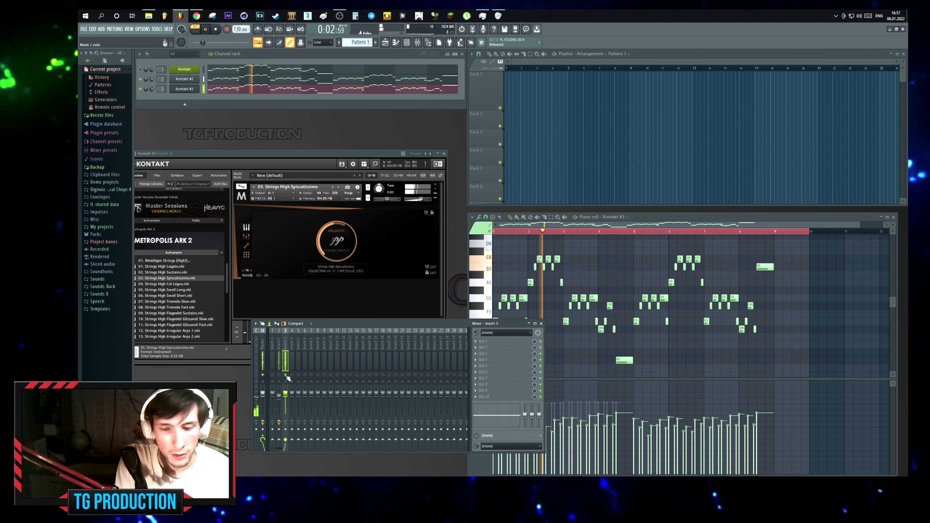
pyautogui.press('space')
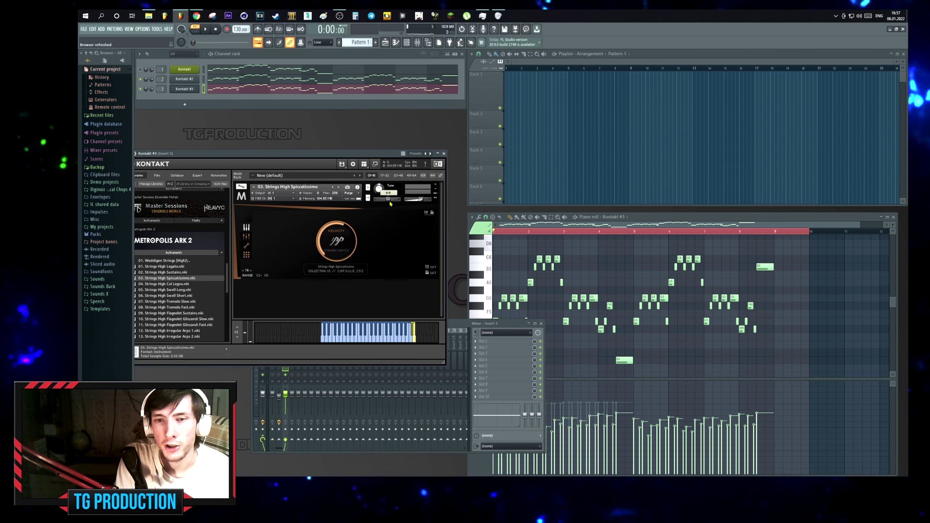
pyautogui.moveTo(390, 205); pyautogui.dragTo(391, 205)
pyautogui.press('space')
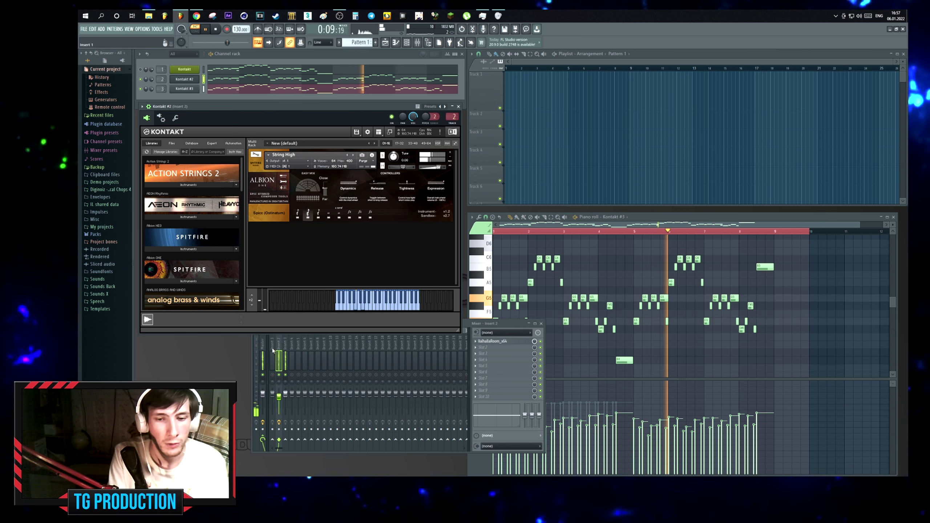
pyautogui.click(279, 358)
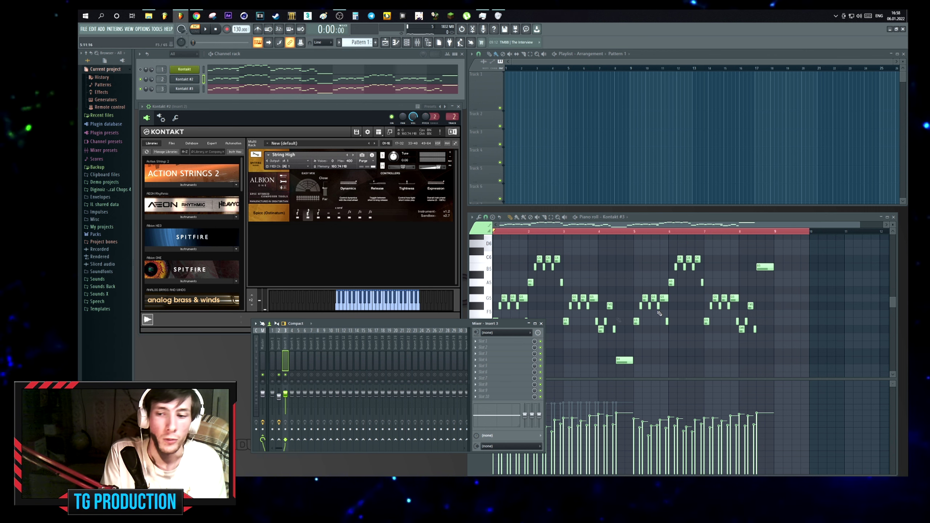
# Select all Kontakt #3 notes, adjust their velocities with level scaling, and play the result.
pyautogui.click(687, 325)
pyautogui.hotkey('ctrl', 'a')
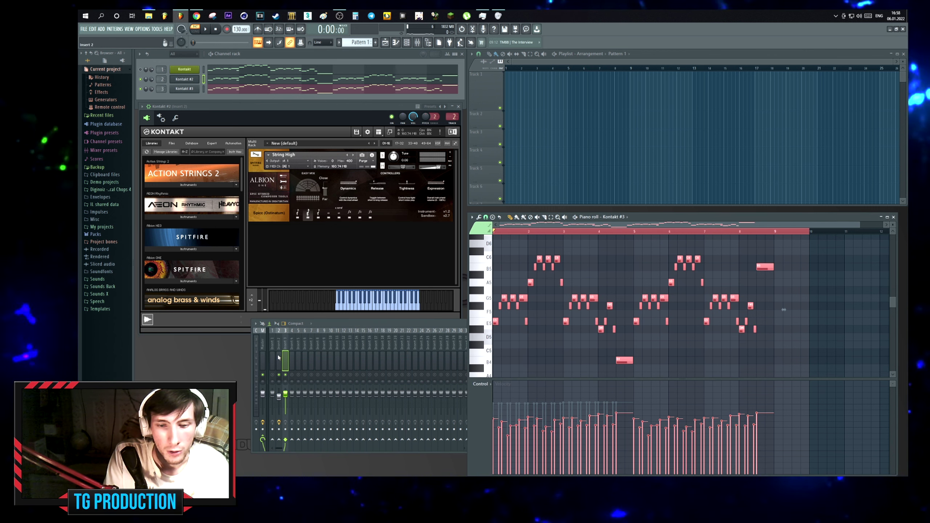
pyautogui.hotkey('alt', 'x')
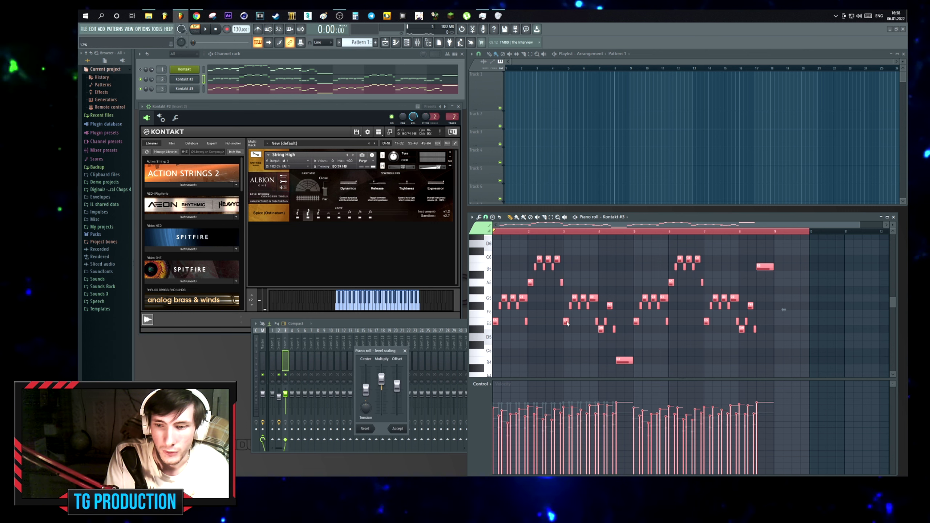
pyautogui.moveTo(399, 387); pyautogui.dragTo(397, 391)
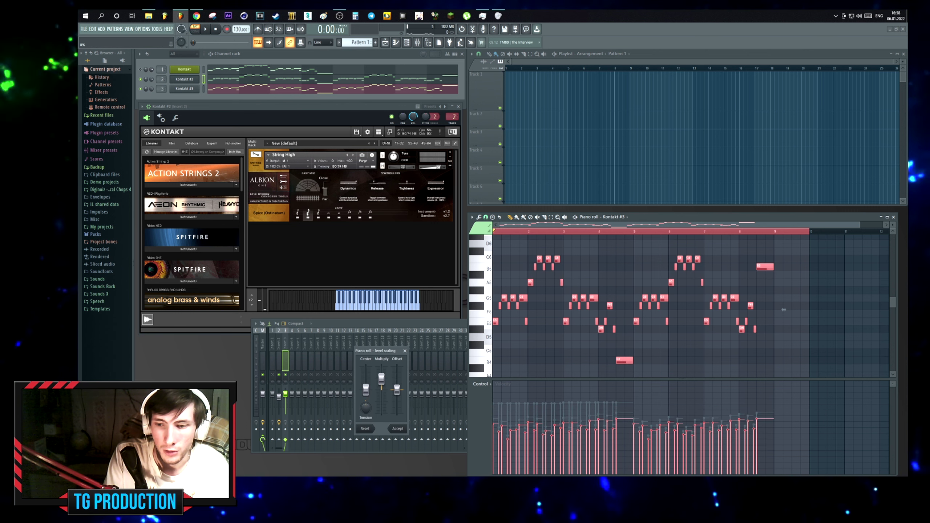
pyautogui.click(397, 428)
pyautogui.press('space')
pyautogui.press('F9')
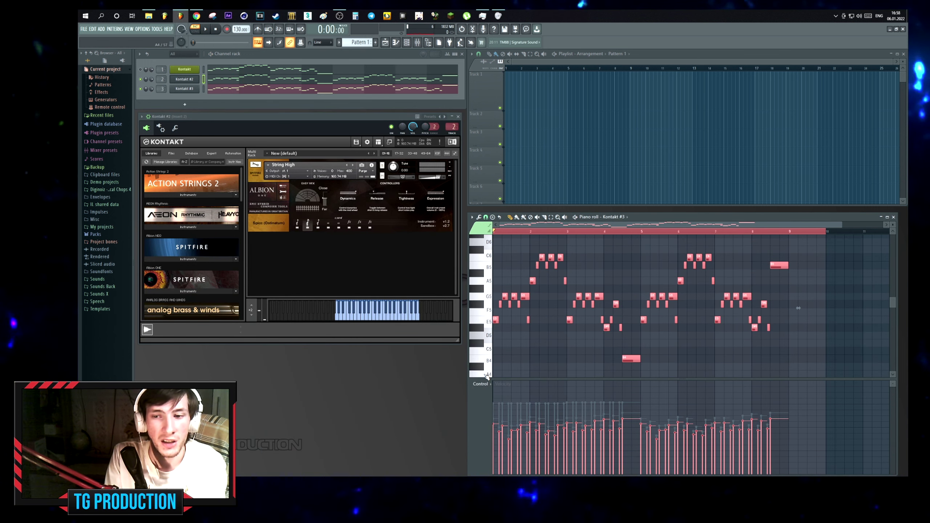
# Cut all notes from Kontakt #3 and delete the Kontakt #3 channel.
pyautogui.hotkey('ctrl', 'x')
pyautogui.rightClick(194, 93)
pyautogui.click(219, 138)
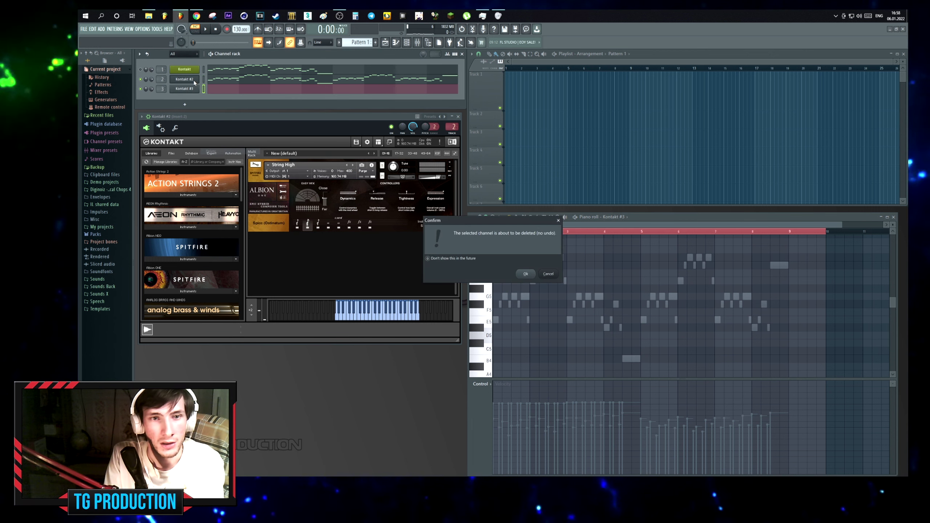
pyautogui.press('Return')
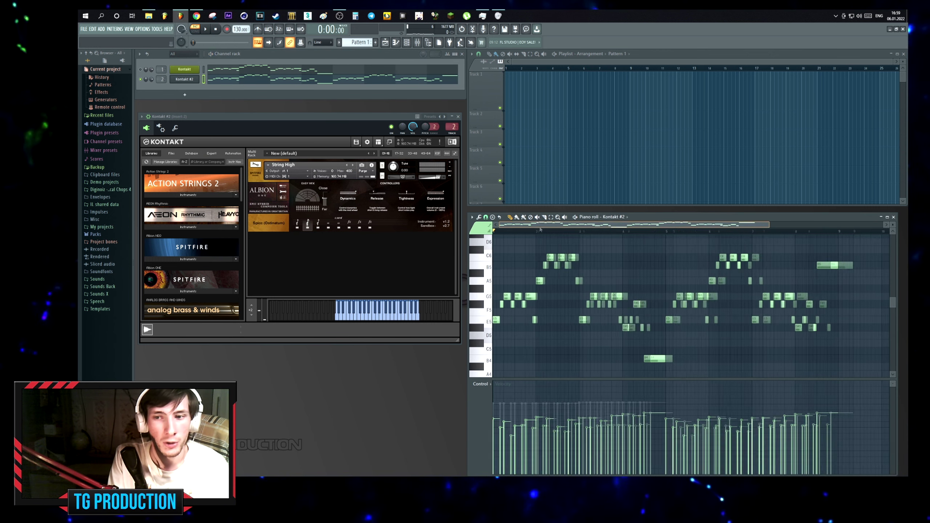
# Play the Kontakt #2 pattern briefly and remove ValhallaRoom from its mixer track, Insert 2.
pyautogui.press('space')
pyautogui.press('space')
pyautogui.doubleClick(453, 127)
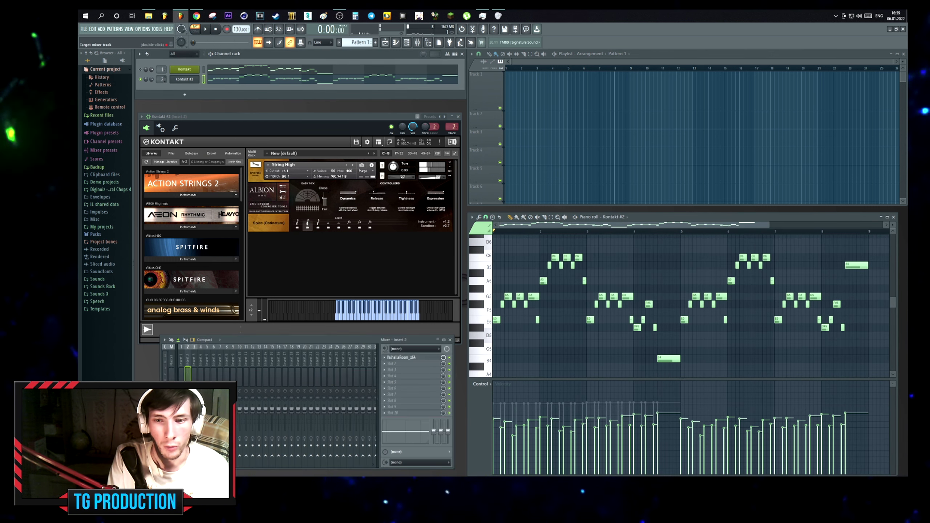
pyautogui.click(414, 358)
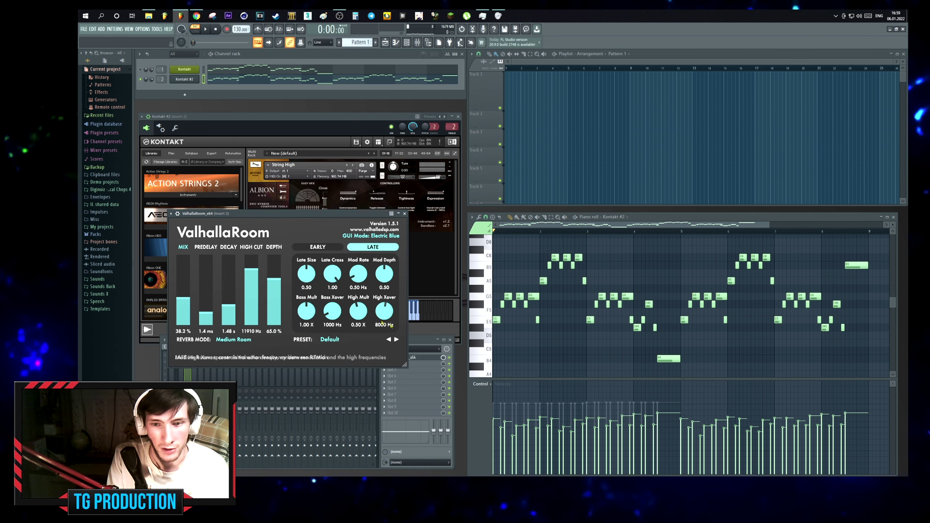
pyautogui.click(448, 356)
pyautogui.press('space')
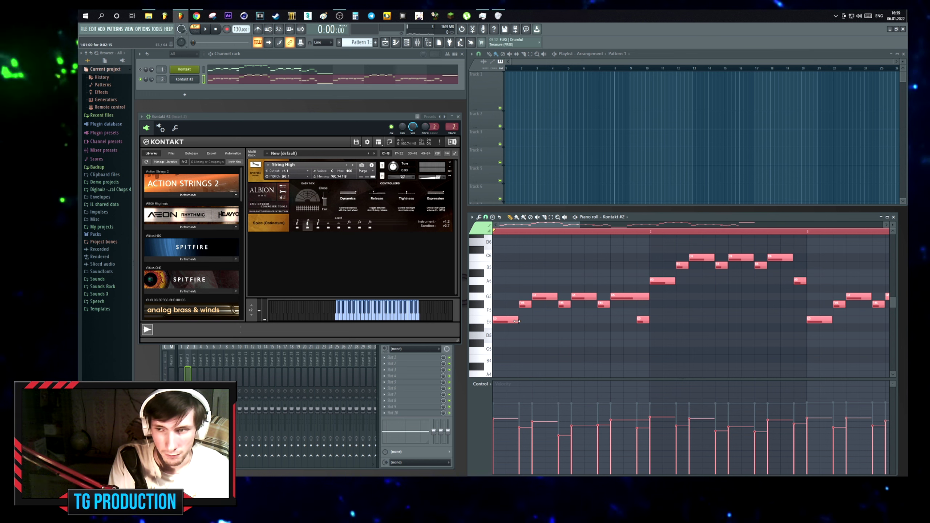
# Duplicate all the Kontakt #2 notes within the same piano roll, offset slightly later than the originals, and play them.
pyautogui.scroll(-4, 511, 238)
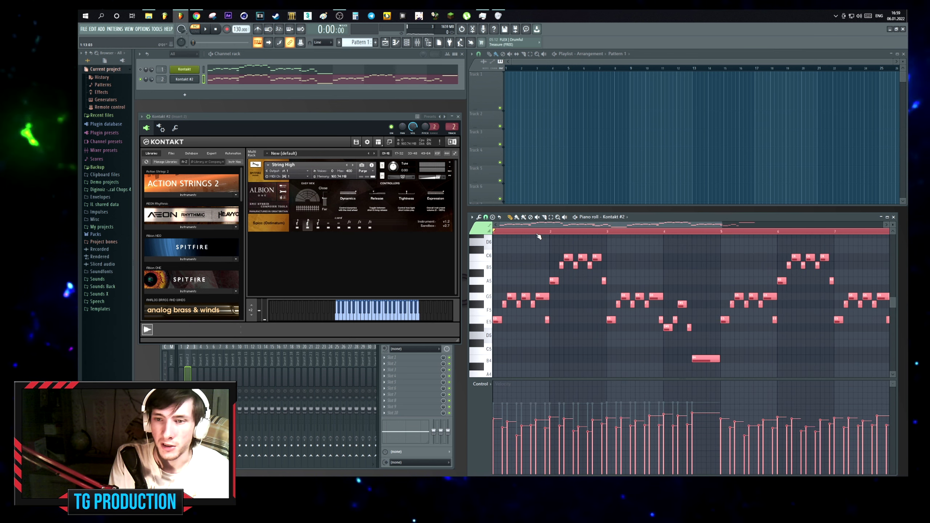
pyautogui.scroll(4, 539, 236)
pyautogui.click(518, 300)
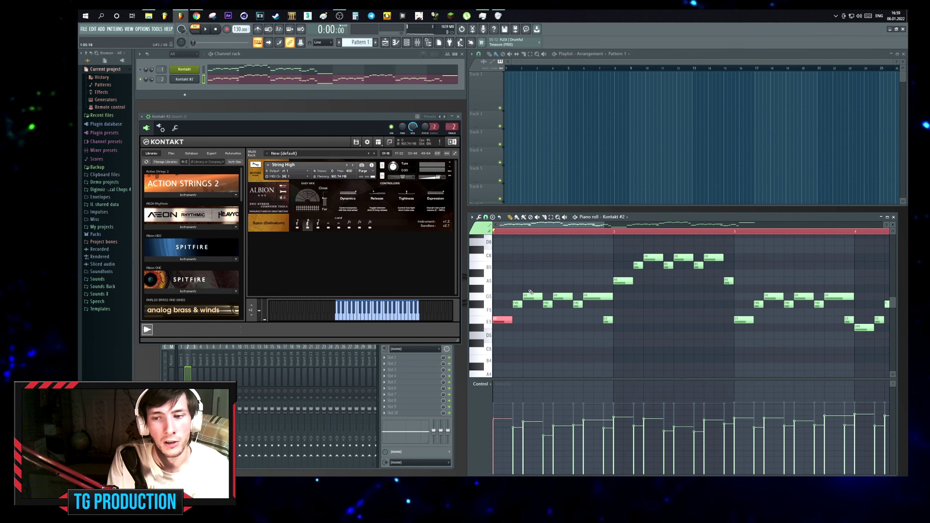
pyautogui.hotkey('ctrl', 'a')
pyautogui.hotkey('ctrl', 'l')
pyautogui.scroll(3, 558, 312)
pyautogui.scroll(-4, 559, 312)
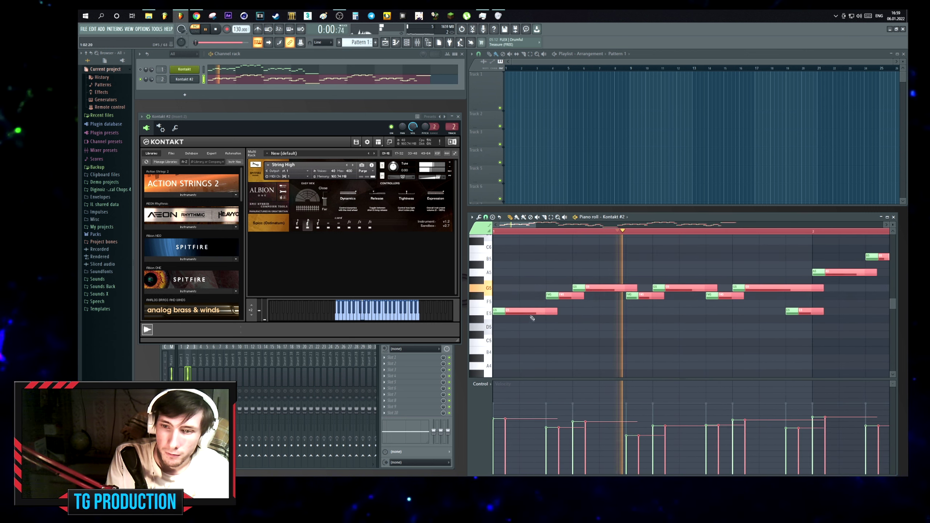
# Draw a level, reduced velocity line across the selected duplicate notes in Kontakt #2 and stop playback.
pyautogui.hotkey('ctrl', 'z')
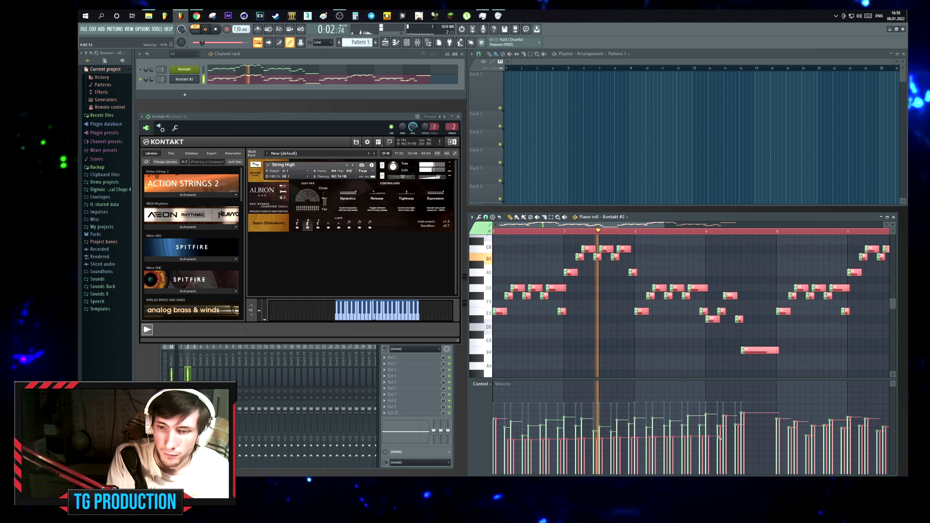
pyautogui.scroll(-3, 499, 442)
pyautogui.moveTo(499, 434); pyautogui.dragTo(867, 431)
pyautogui.press('space')
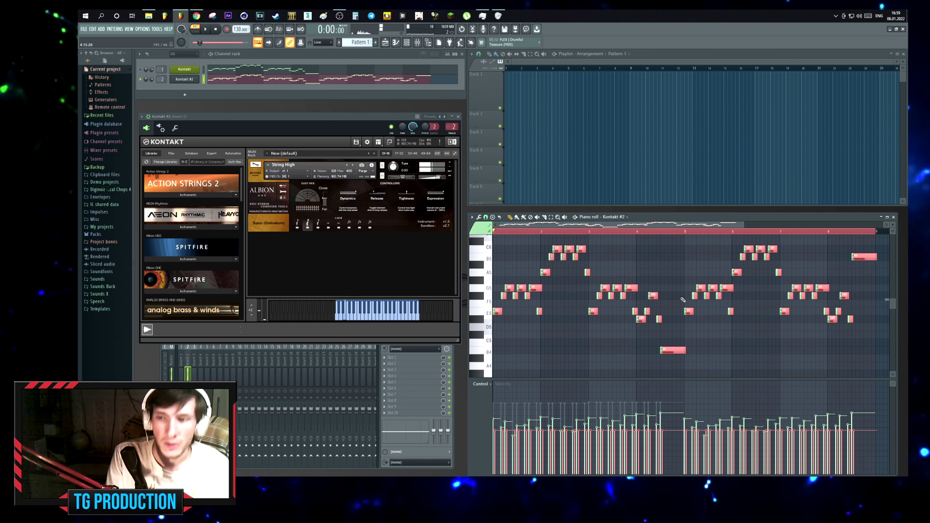
# Play the Kontakt #2 pattern and examine the time offset between the original notes and their delayed duplicates.
pyautogui.press('space')
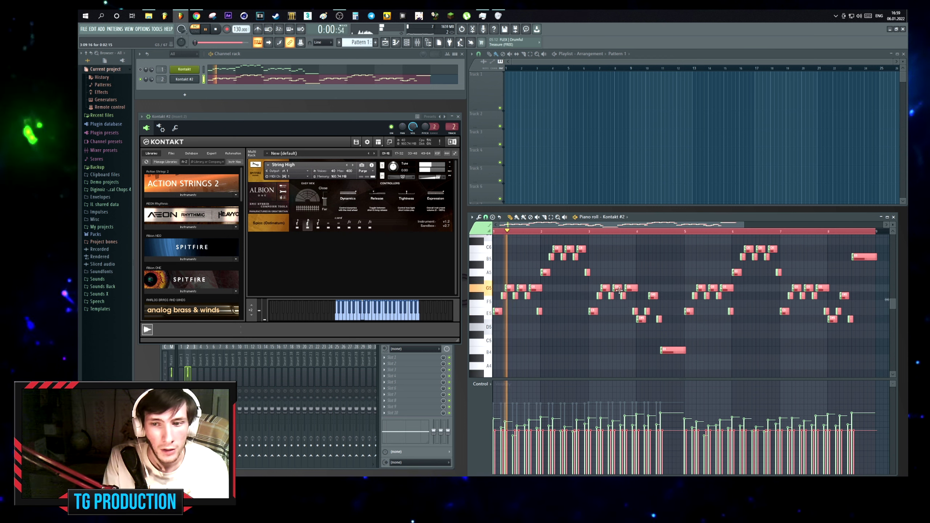
pyautogui.scroll(5, 527, 320)
pyautogui.scroll(-3, 535, 315)
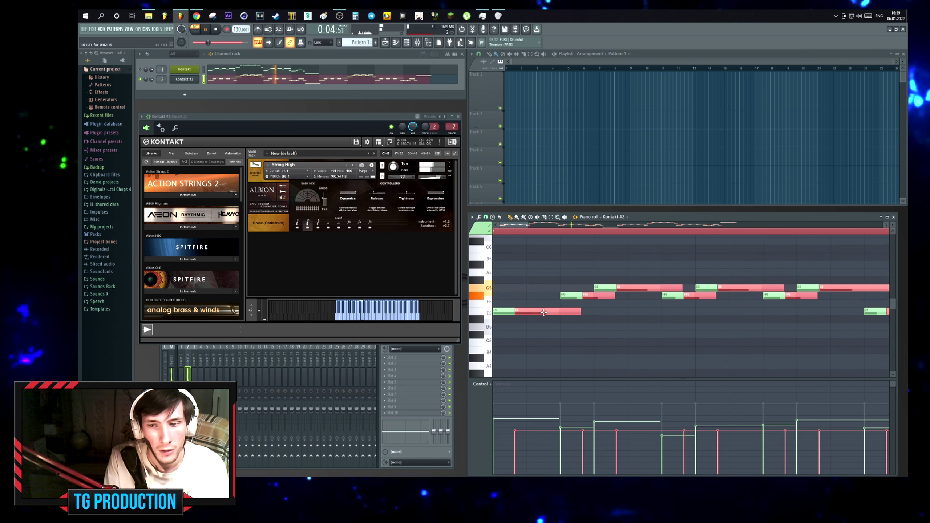
pyautogui.scroll(-4, 544, 312)
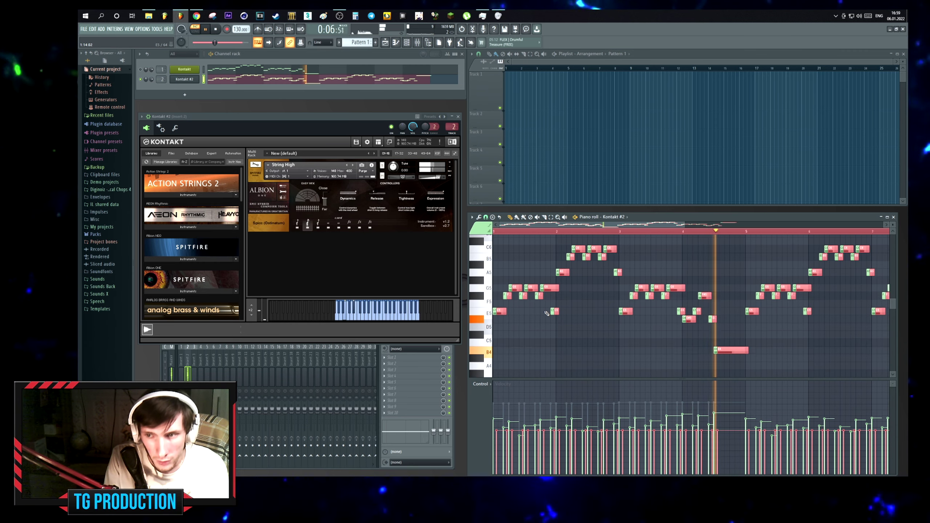
pyautogui.scroll(-2, 547, 312)
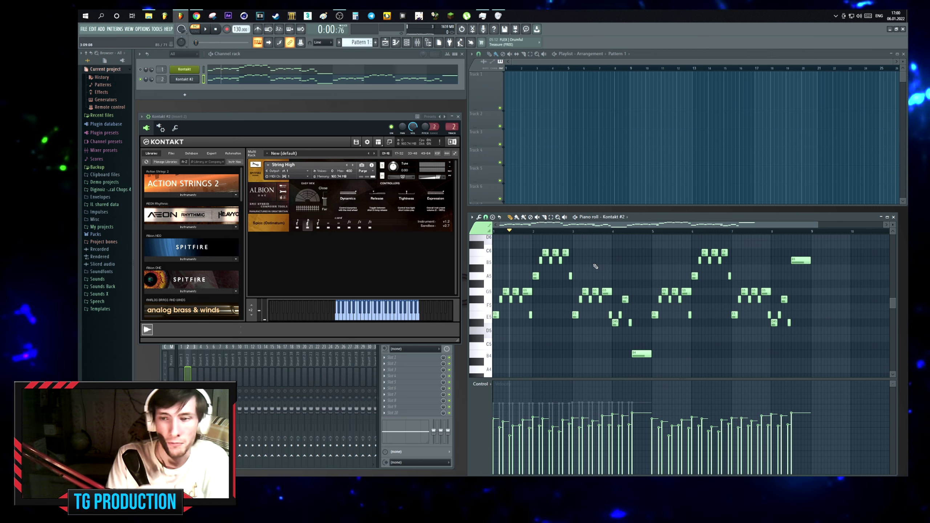
# Replace the String High instrument in Kontakt #2 with 03. Strings High Spiccatissimo from Metropolis Ark 2.
pyautogui.hotkey('ctrl', 'a')
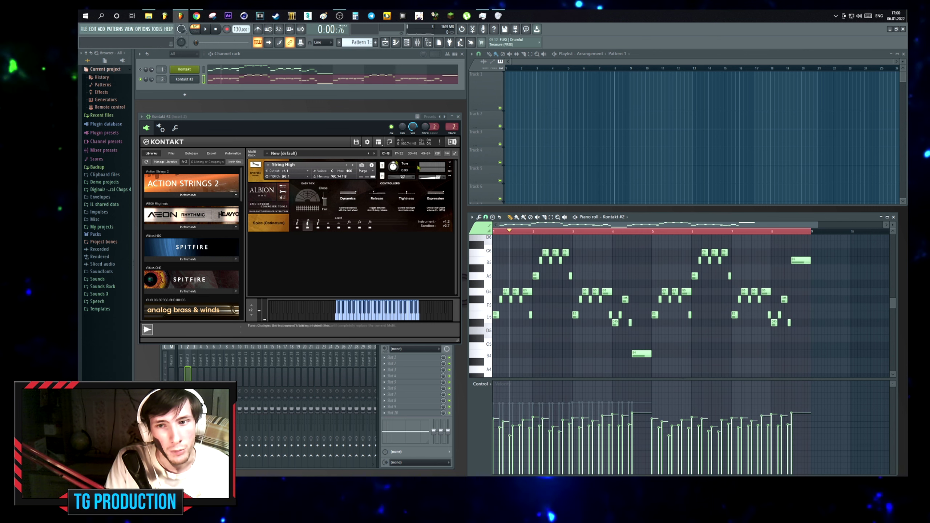
pyautogui.click(450, 162)
pyautogui.click(496, 274)
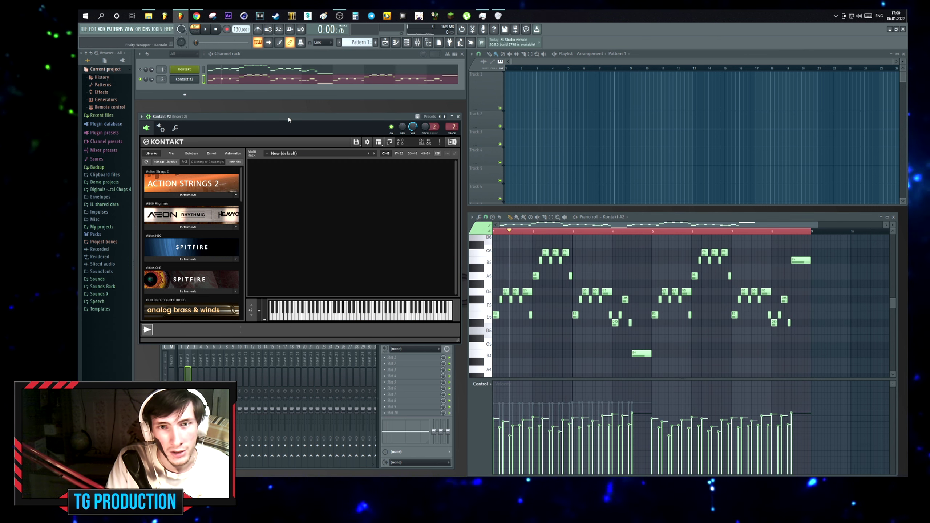
pyautogui.moveTo(198, 117); pyautogui.dragTo(238, 120)
pyautogui.scroll(-10, 238, 206)
pyautogui.scroll(-8, 239, 206)
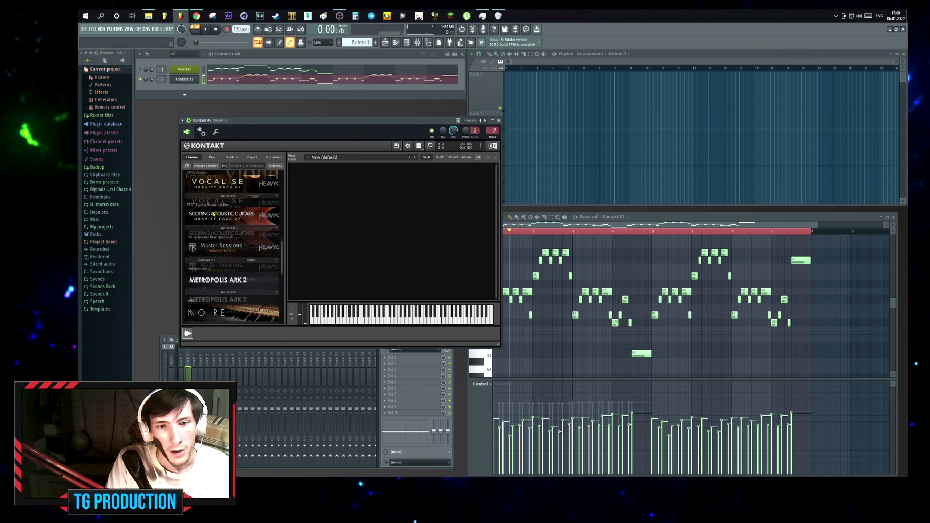
pyautogui.click(227, 207)
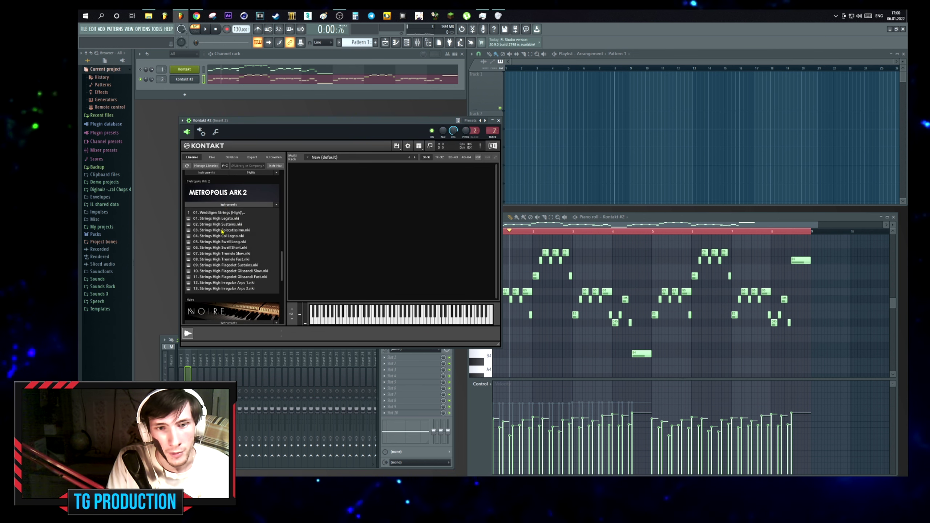
pyautogui.moveTo(223, 231); pyautogui.dragTo(261, 229)
pyautogui.moveTo(342, 227); pyautogui.dragTo(343, 227)
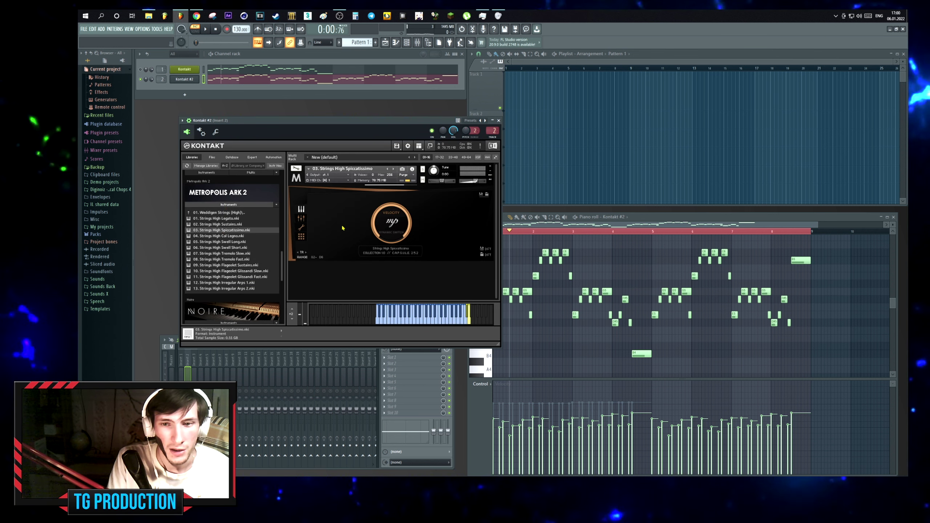
# Play the pattern with the new strings and raise the gain of the Fruity Limiter on the Master track.
pyautogui.press('space')
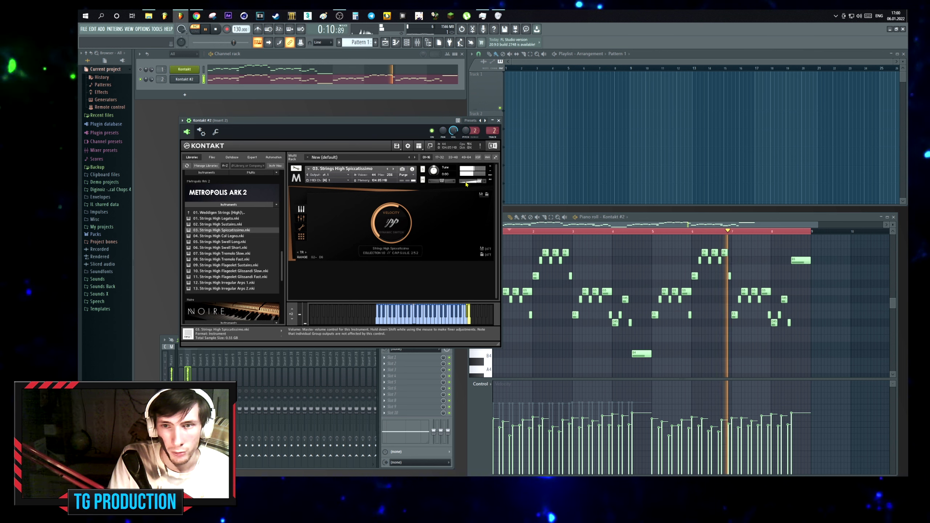
pyautogui.press('space')
pyautogui.click(173, 356)
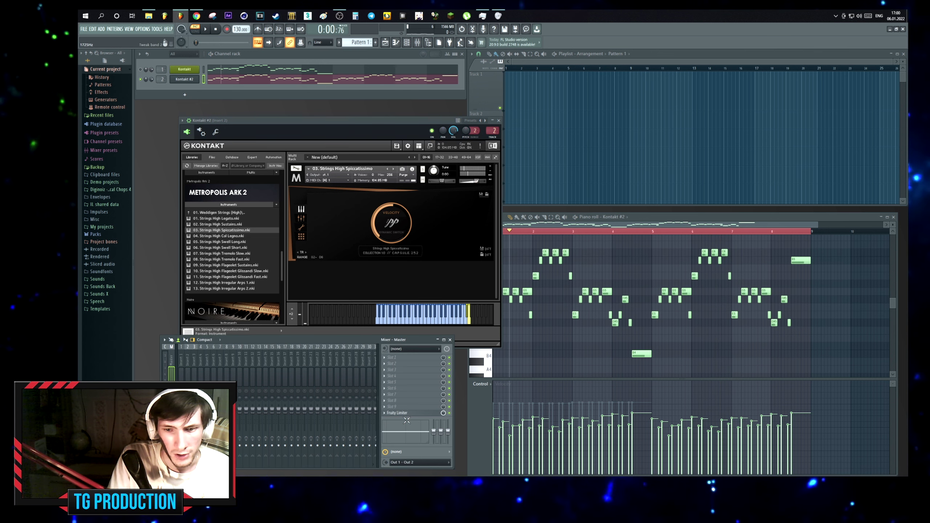
pyautogui.click(407, 413)
pyautogui.moveTo(304, 320); pyautogui.dragTo(304, 306)
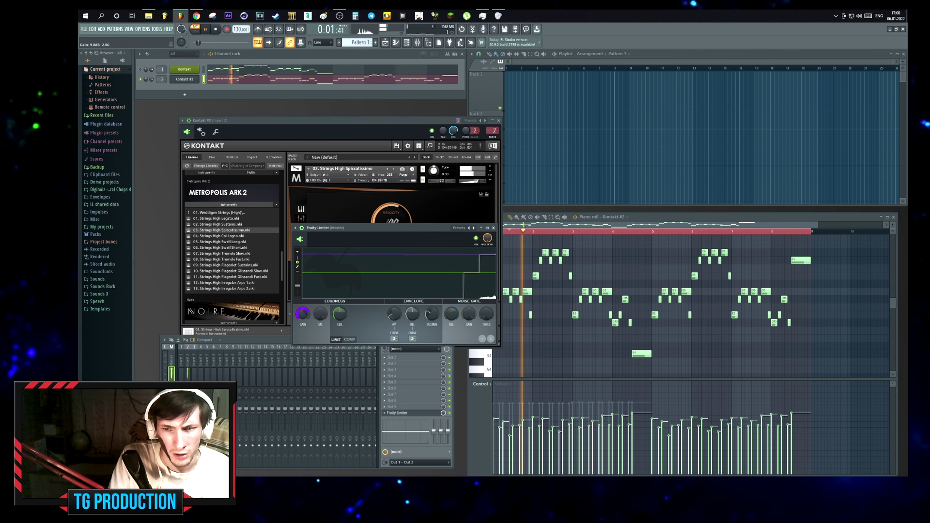
pyautogui.press('space')
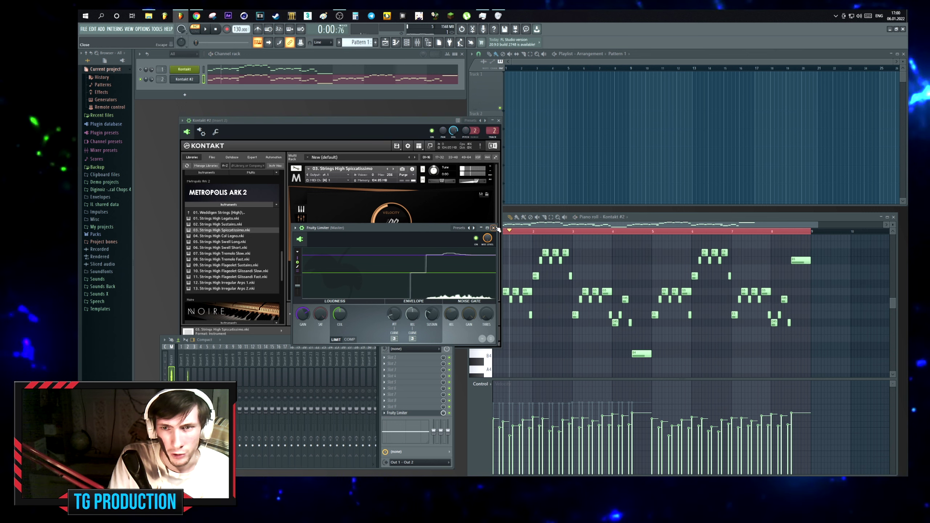
pyautogui.click(493, 227)
# Place Pattern 1 at the start of Track 1 in the playlist and return to the Kontakt #2 piano roll.
pyautogui.moveTo(482, 183); pyautogui.dragTo(481, 184)
pyautogui.click(604, 217)
pyautogui.press('space')
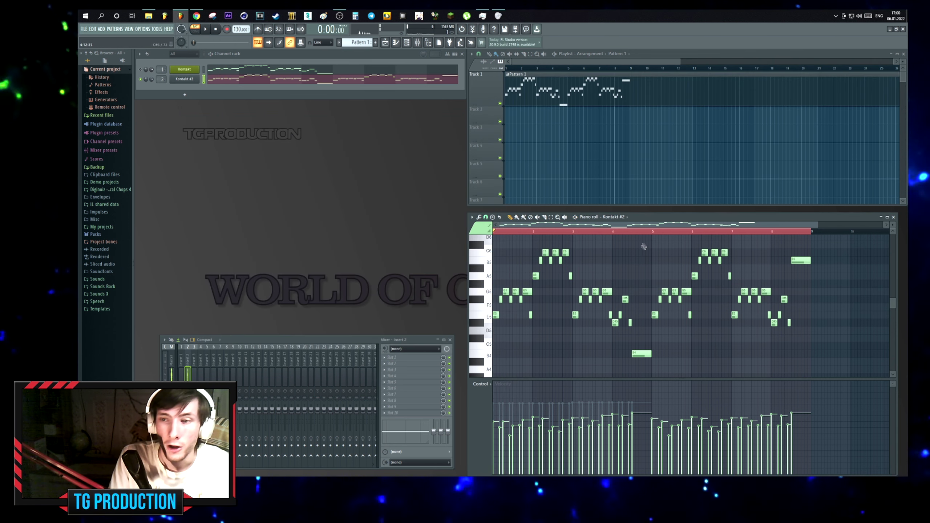
pyautogui.scroll(2, 652, 246)
pyautogui.scroll(1, 652, 246)
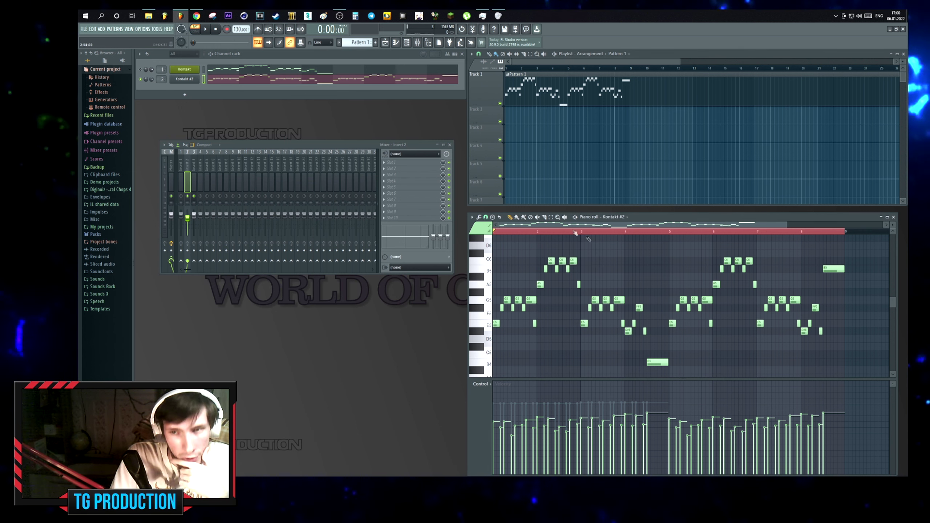
pyautogui.click(309, 127)
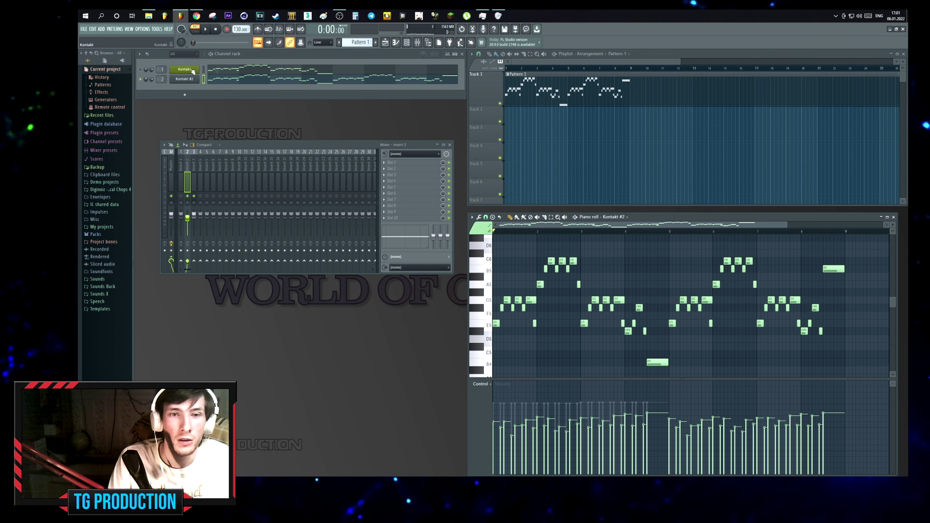
pyautogui.rightClick(182, 80)
pyautogui.press('Escape')
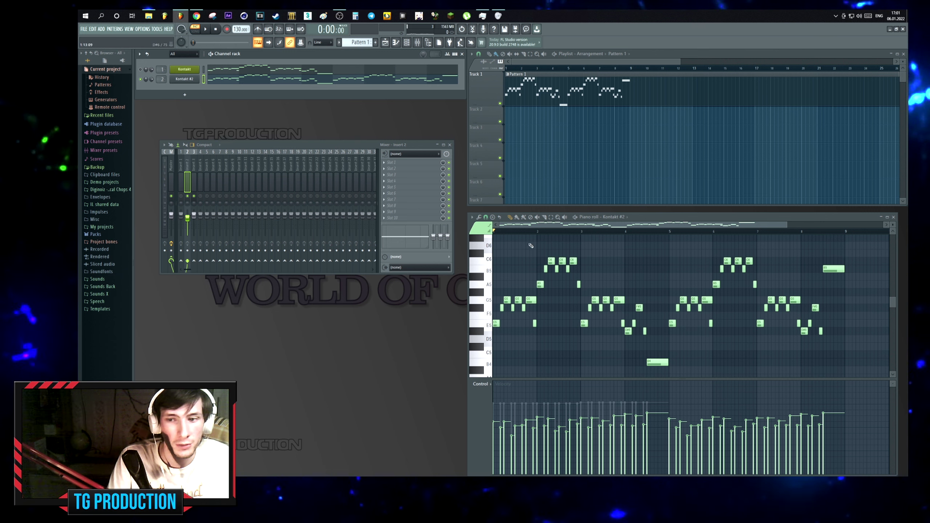
# Add B4 and G4 notes under the first E5 melody note and repeat the pair four times across bar 1.
pyautogui.scroll(-3, 542, 271)
pyautogui.scroll(3, 483, 299)
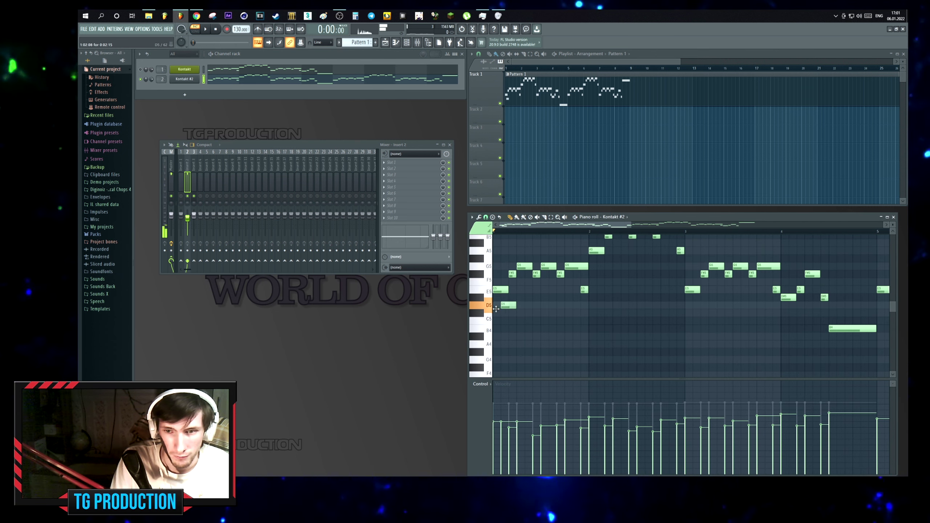
pyautogui.click(476, 374)
pyautogui.scroll(-2, 472, 359)
pyautogui.click(496, 342)
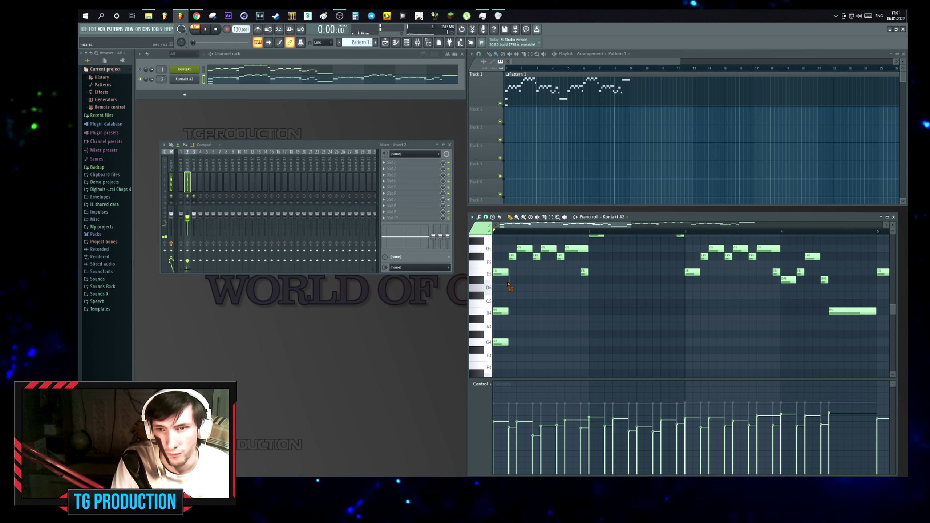
pyautogui.moveTo(539, 310); pyautogui.dragTo(547, 310)
pyautogui.hotkey('ctrl', 'b')
pyautogui.moveTo(586, 369); pyautogui.dragTo(493, 300)
pyautogui.scroll(-5, 590, 326)
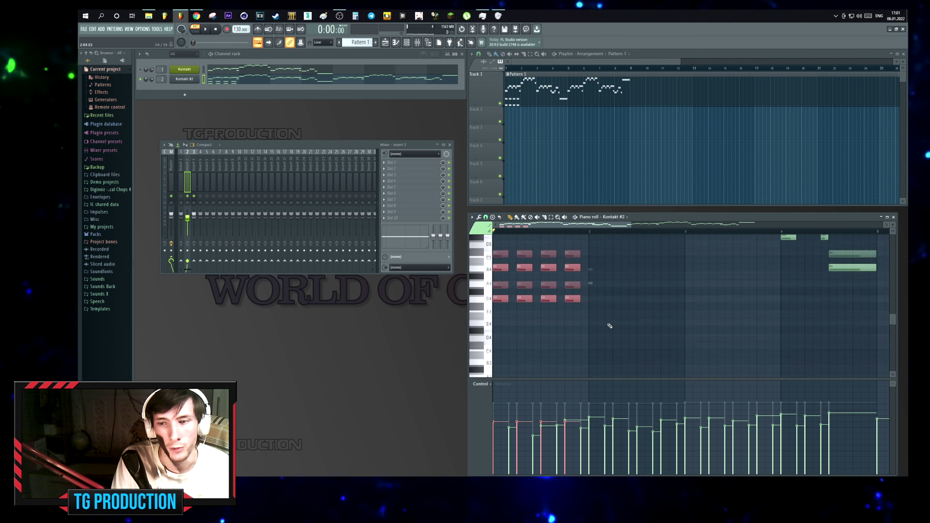
pyautogui.click(577, 304)
pyautogui.click(588, 340)
pyautogui.moveTo(587, 340); pyautogui.dragTo(527, 308)
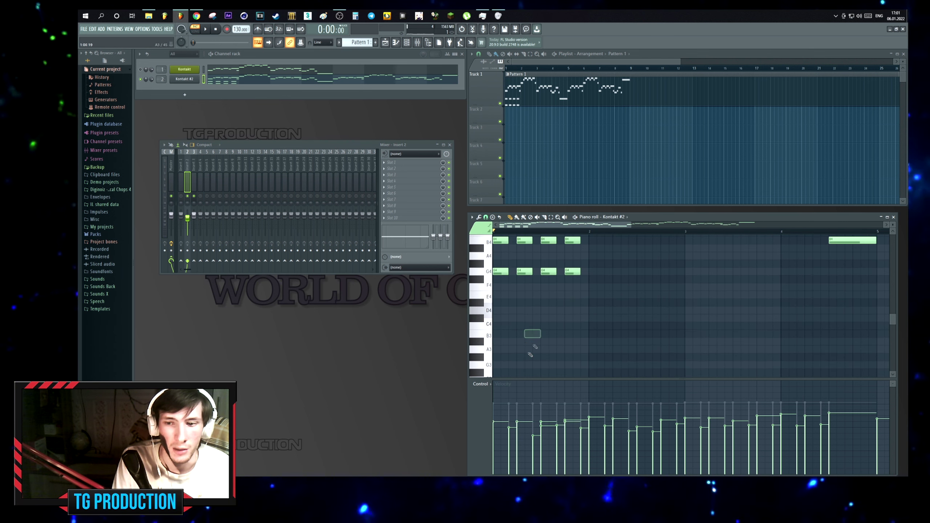
pyautogui.hotkey('ctrl', 'z')
# Lower the velocity of the B4 and G4 notes in bar 1 and copy them into bar 2 as C5 and A4.
pyautogui.scroll(5, 550, 311)
pyautogui.press('space')
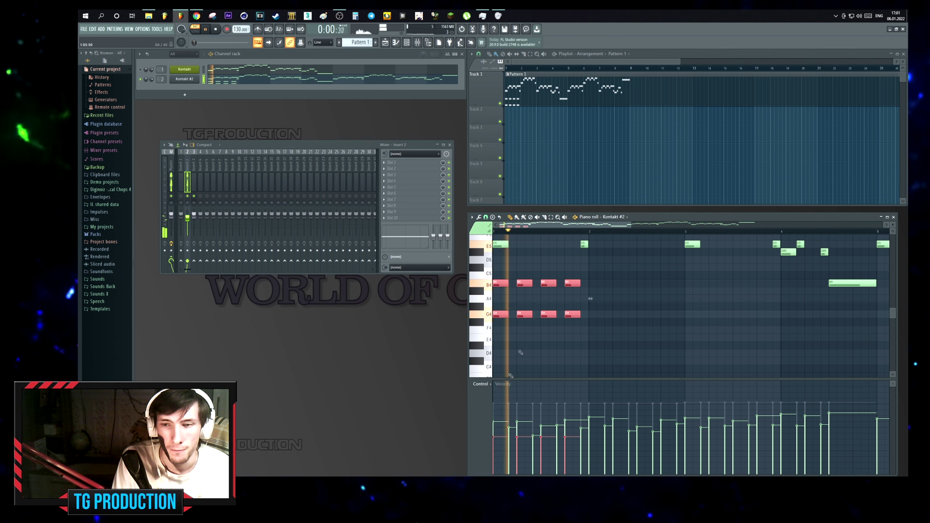
pyautogui.scroll(2, 519, 285)
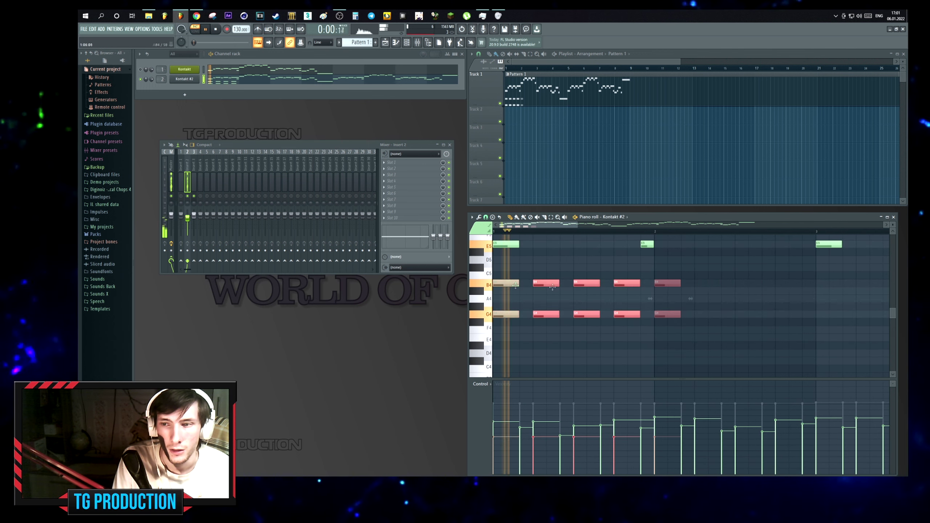
pyautogui.hotkey('ctrl', 'b')
pyautogui.moveTo(667, 314); pyautogui.dragTo(836, 271)
pyautogui.hotkey('shift', 'Up')
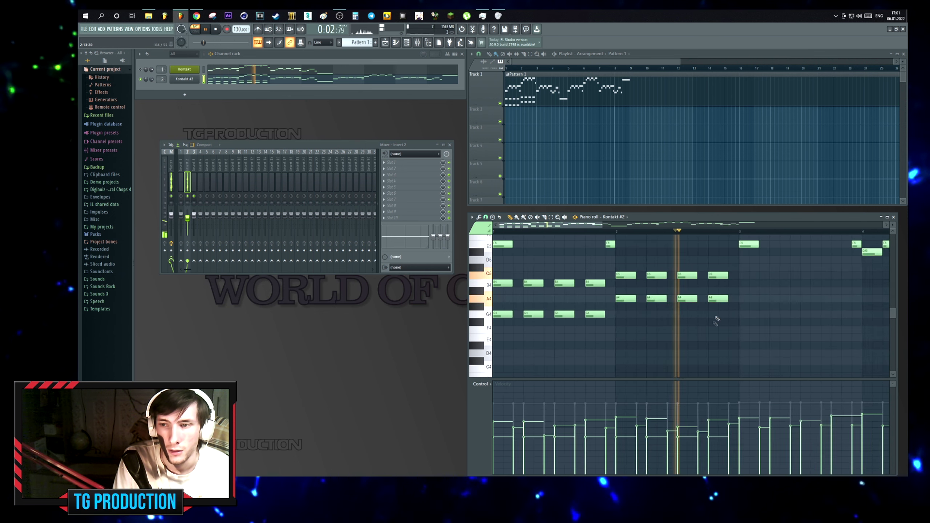
# Duplicate the two-bar accompaniment into bars 3 and 4 and play the pattern.
pyautogui.press('space')
pyautogui.hotkey('ctrl', 'b')
pyautogui.press('space')
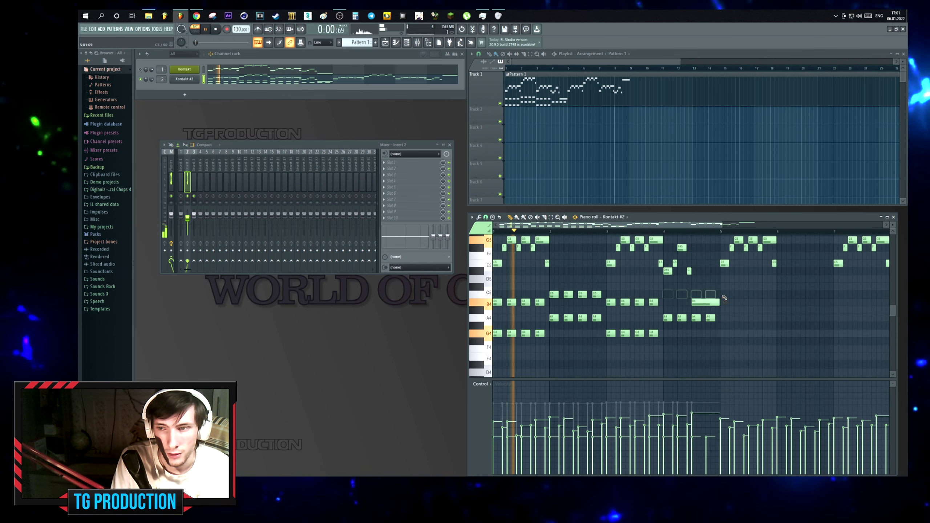
# Remove the C5 notes in bar 4 and move the A4 notes up to B4, keeping only two before the long note.
pyautogui.hotkey('ctrl', 'd')
pyautogui.hscroll(1, 625, 301)
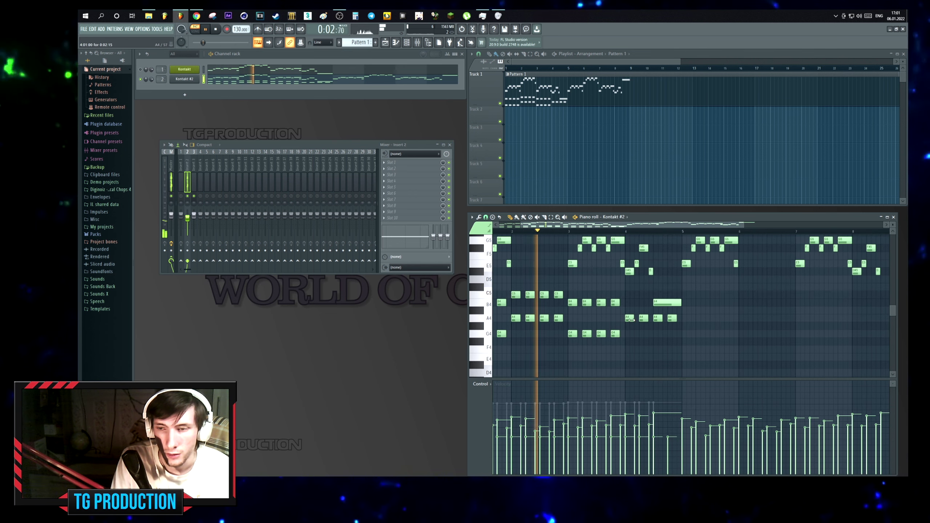
pyautogui.scroll(2, 625, 301)
pyautogui.moveTo(754, 314); pyautogui.dragTo(618, 330)
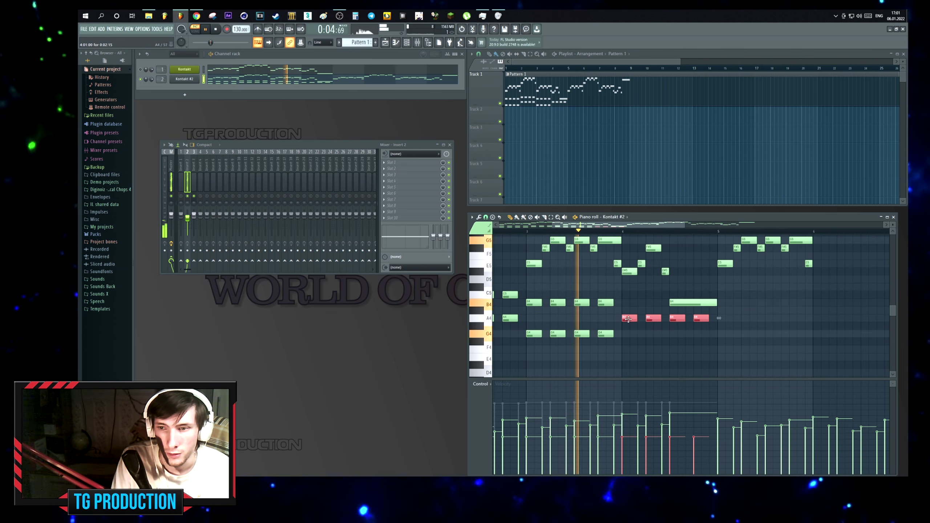
pyautogui.press('space')
pyautogui.scroll(-3, 623, 314)
pyautogui.scroll(3, 624, 314)
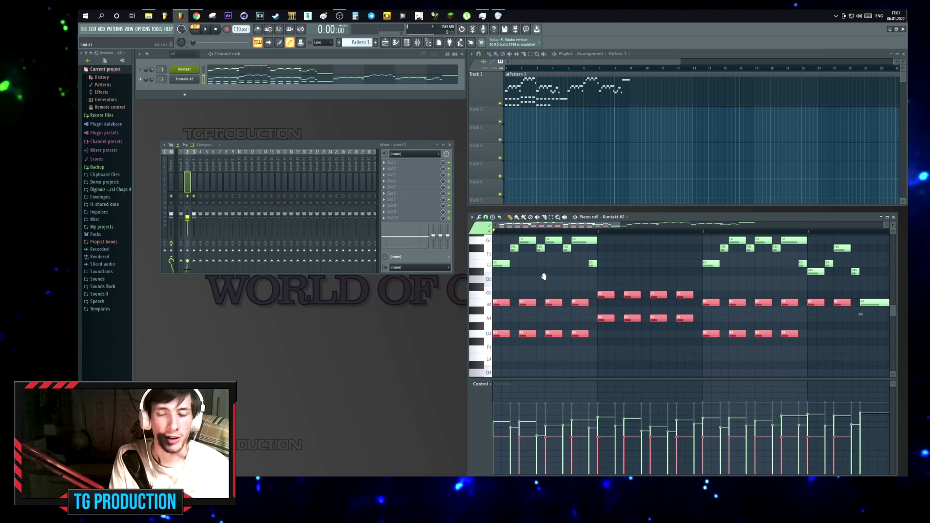
# Shrink the piano roll's velocity lane and undo the stray velocity change on the bar 3 accompaniment.
pyautogui.scroll(2, 614, 251)
pyautogui.scroll(-2, 604, 293)
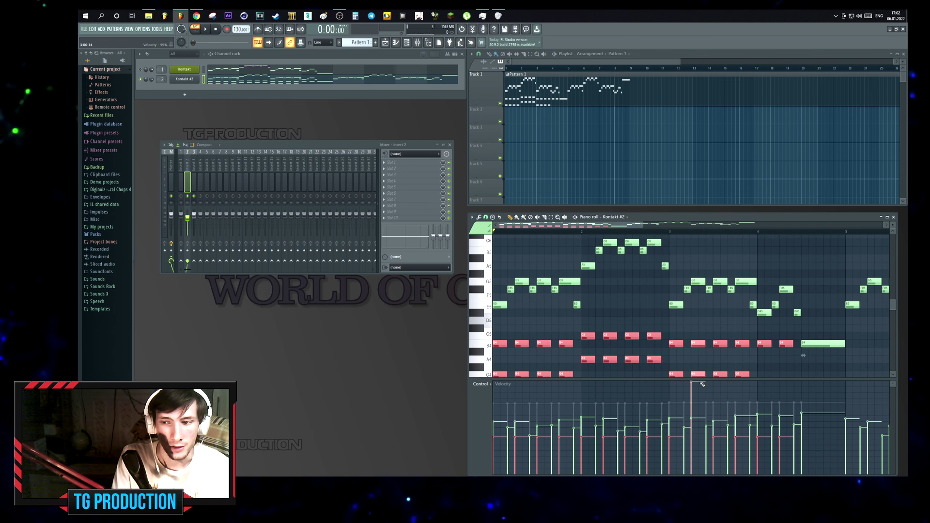
pyautogui.moveTo(702, 383); pyautogui.dragTo(702, 403)
pyautogui.hotkey('ctrl', 'z')
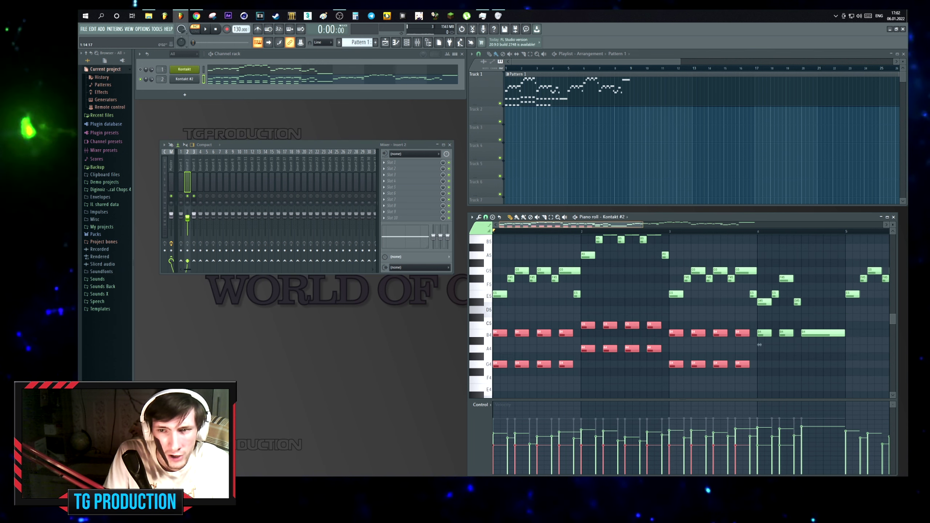
# Split the accompaniment notes in bars 1 to 3 in half and fill the gaps, making twelve continuous triplet notes per bar.
pyautogui.scroll(2, 507, 376)
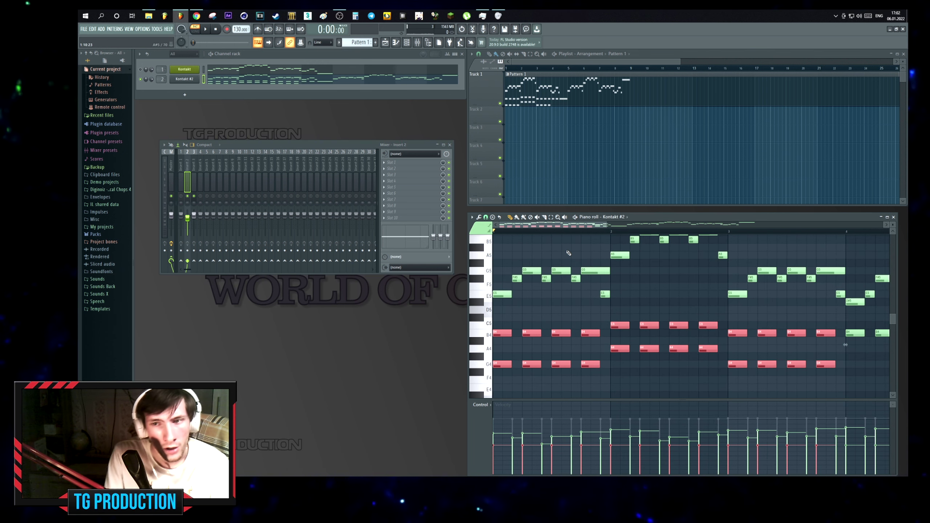
pyautogui.scroll(1, 504, 329)
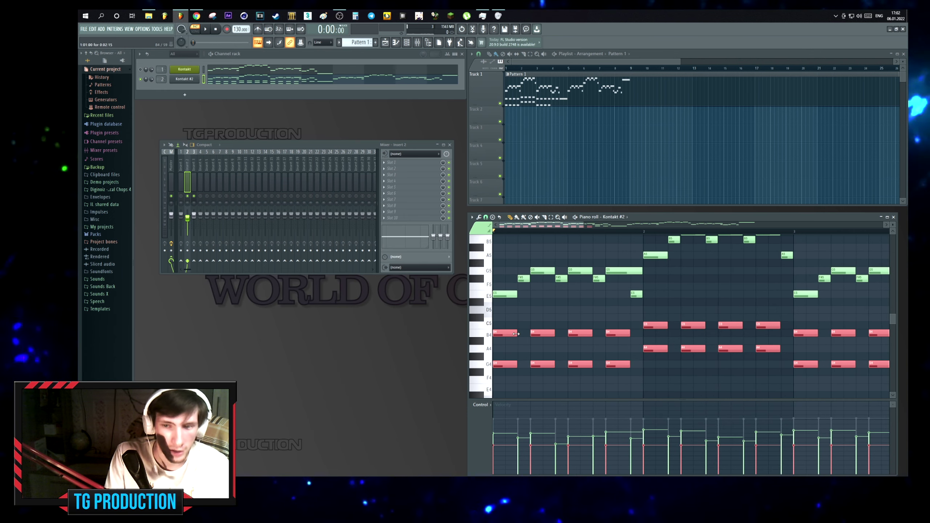
pyautogui.scroll(2, 516, 334)
pyautogui.moveTo(516, 334); pyautogui.dragTo(536, 334)
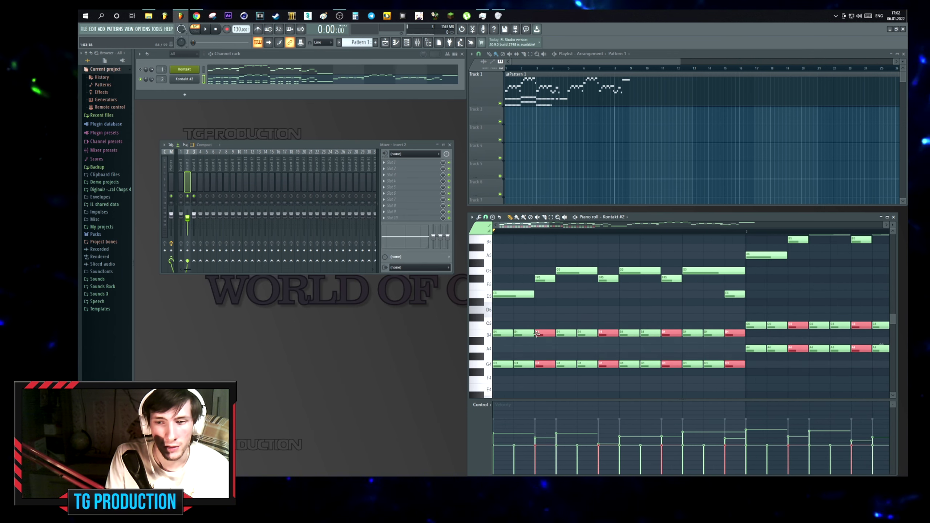
# Play the triplet accompaniment with the melody and select all accompaniment notes in bars 1 to 3.
pyautogui.press('space')
pyautogui.scroll(-4, 537, 334)
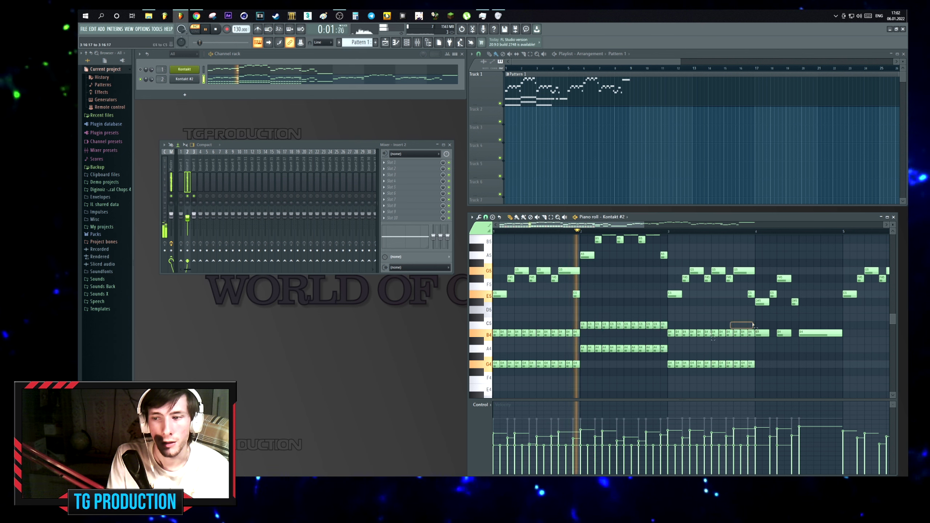
pyautogui.moveTo(753, 325); pyautogui.dragTo(512, 364)
pyautogui.press('space')
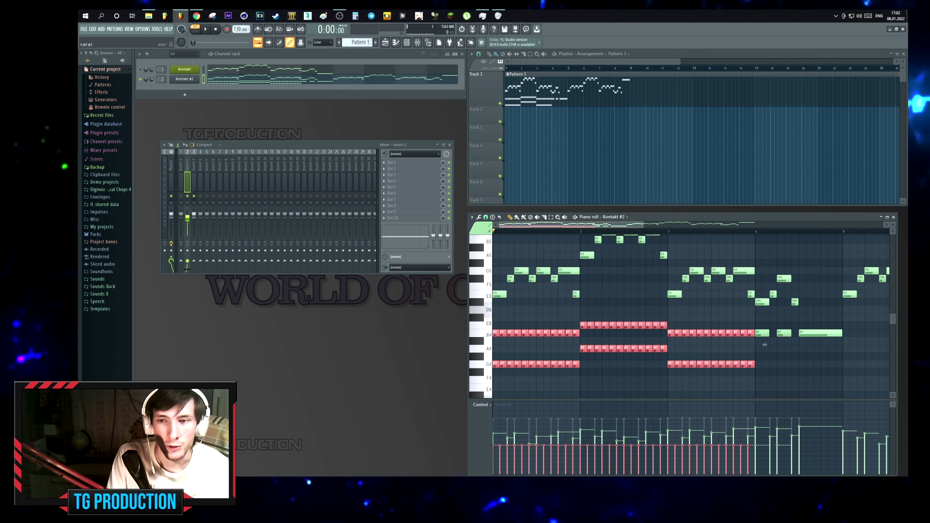
# Select the bar 1 accompaniment notes, lower the velocities of the unaccented ones, and play the result.
pyautogui.scroll(3, 525, 237)
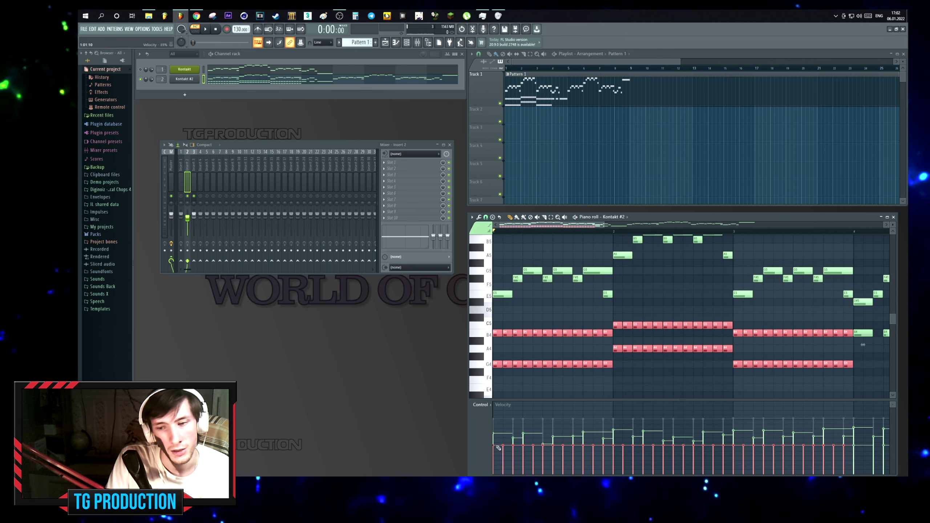
pyautogui.click(497, 364)
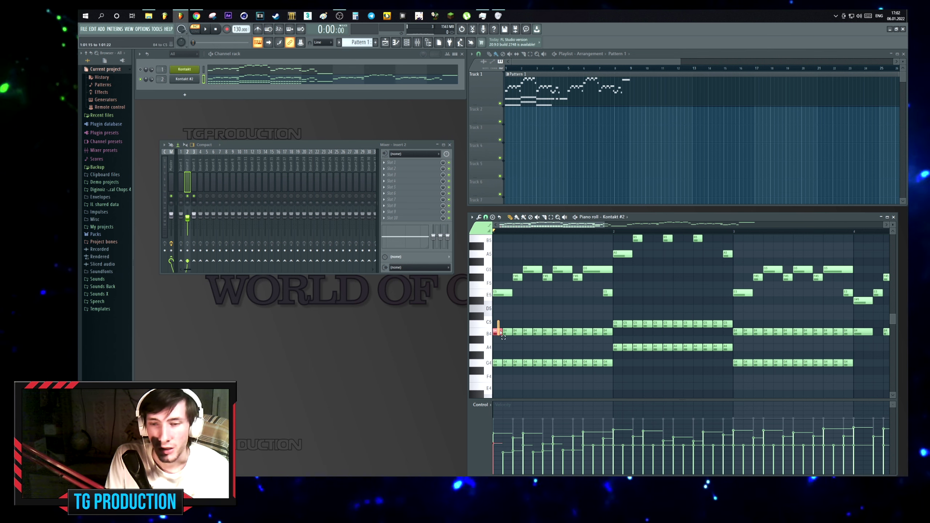
pyautogui.moveTo(494, 321); pyautogui.dragTo(500, 396)
pyautogui.moveTo(525, 321); pyautogui.dragTo(530, 396)
pyautogui.moveTo(554, 321); pyautogui.dragTo(562, 397)
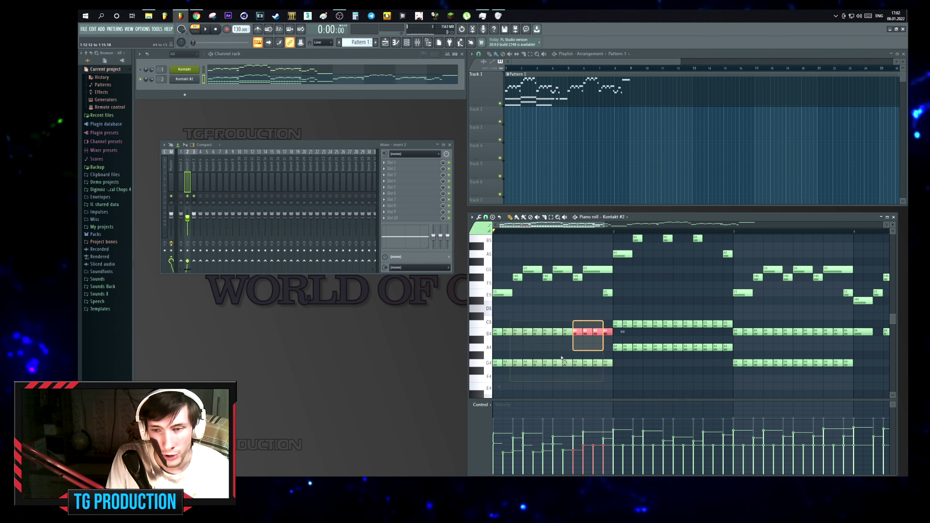
pyautogui.moveTo(600, 333); pyautogui.dragTo(604, 395)
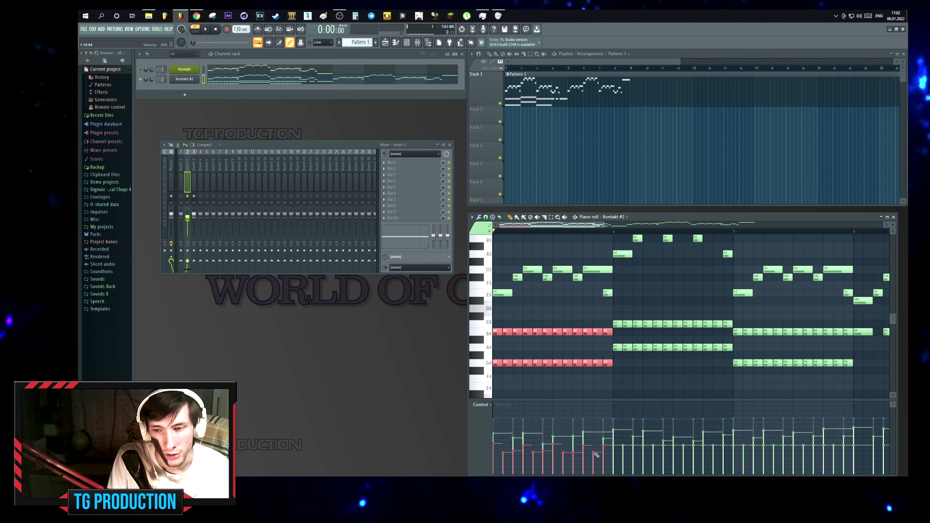
pyautogui.moveTo(504, 454)
pyautogui.mouseDown()
pyautogui.moveTo(602, 456)
pyautogui.moveTo(524, 455)
pyautogui.mouseUp()
pyautogui.press('space')
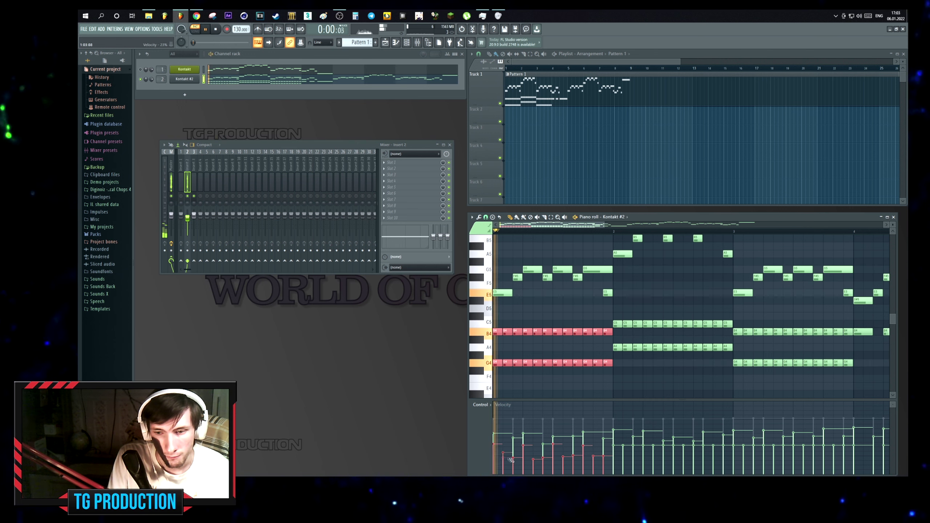
pyautogui.press('space')
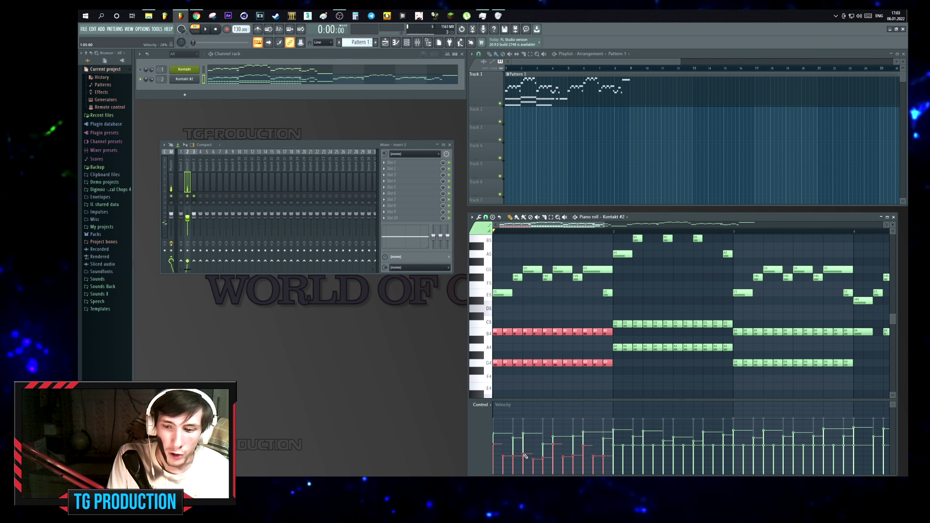
pyautogui.press('space')
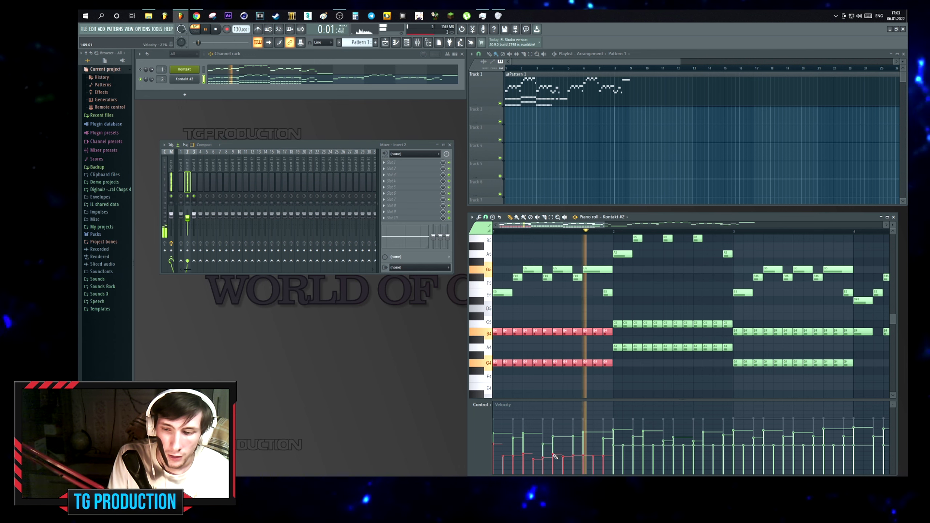
# Lower the unaccented bar 1 accompaniment velocities much further, leaving an accent on the first note of each triplet, and listen to it.
pyautogui.moveTo(555, 453); pyautogui.dragTo(497, 440)
pyautogui.press('space')
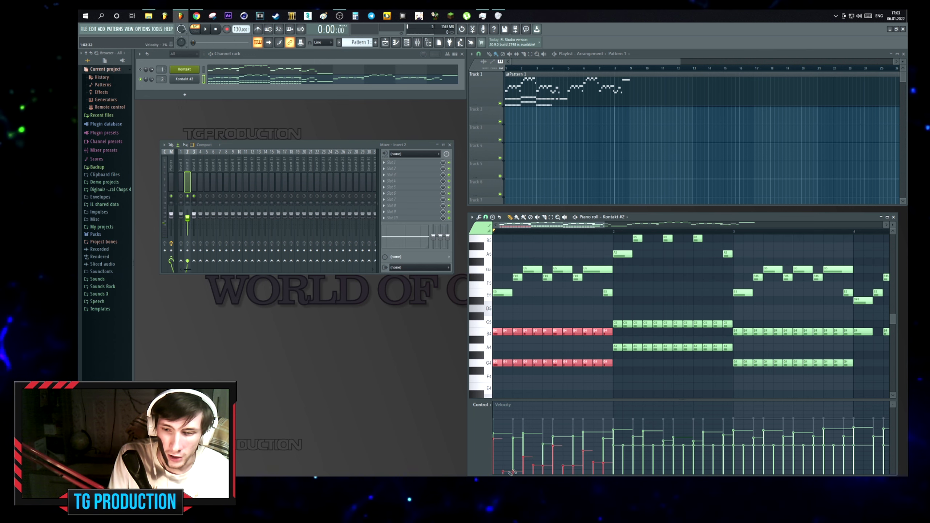
pyautogui.press('space')
pyautogui.press('space')
pyautogui.press('space')
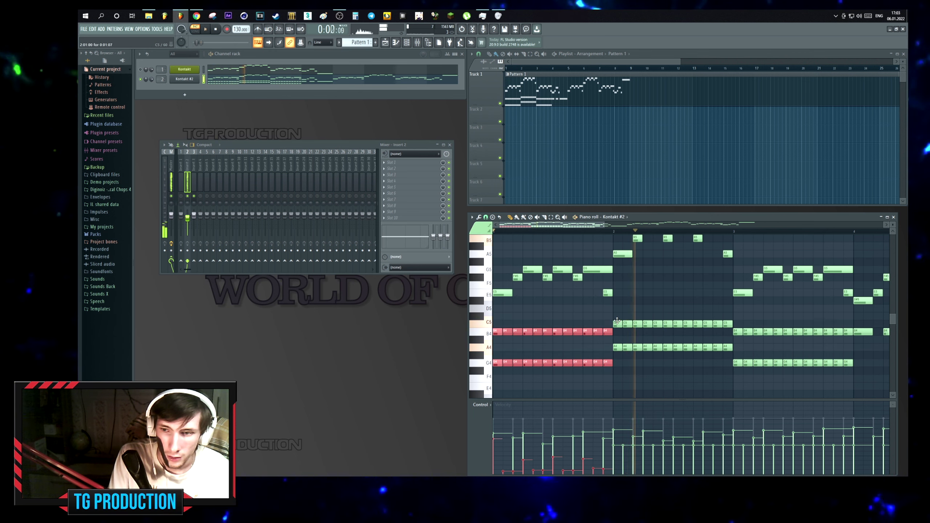
# Rework the bar 2 accompaniment on C5 and A4 with the same accented velocity pattern as bar 1, and play it.
pyautogui.moveTo(616, 321); pyautogui.dragTo(731, 354)
pyautogui.press('Delete')
pyautogui.press('space')
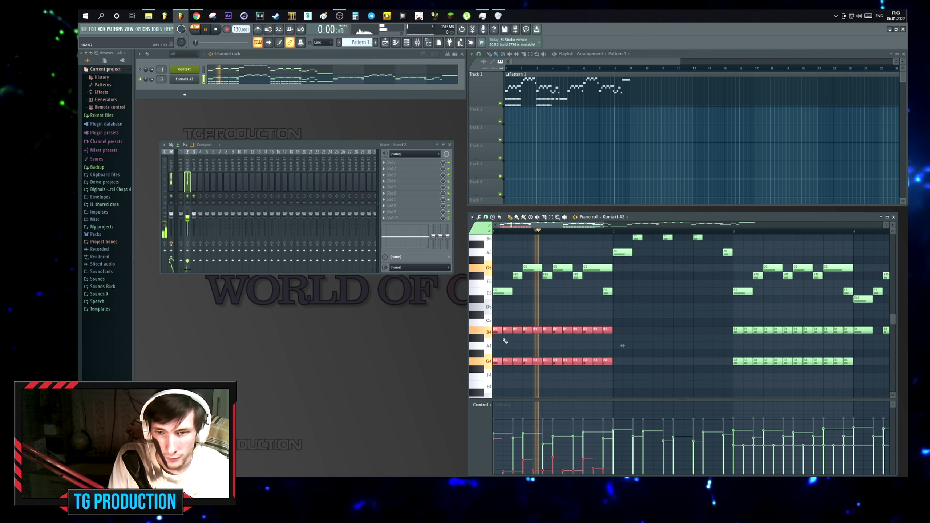
pyautogui.hotkey('ctrl', 'z')
pyautogui.moveTo(613, 342); pyautogui.dragTo(730, 357)
pyautogui.hotkey('shift', 'Up')
pyautogui.press('space')
# Select the bar 3 accompaniment notes and reduce their velocities, listening to the passage.
pyautogui.scroll(-2, 732, 329)
pyautogui.moveTo(735, 312); pyautogui.dragTo(658, 381)
pyautogui.moveTo(644, 460); pyautogui.dragTo(741, 458)
pyautogui.press('space')
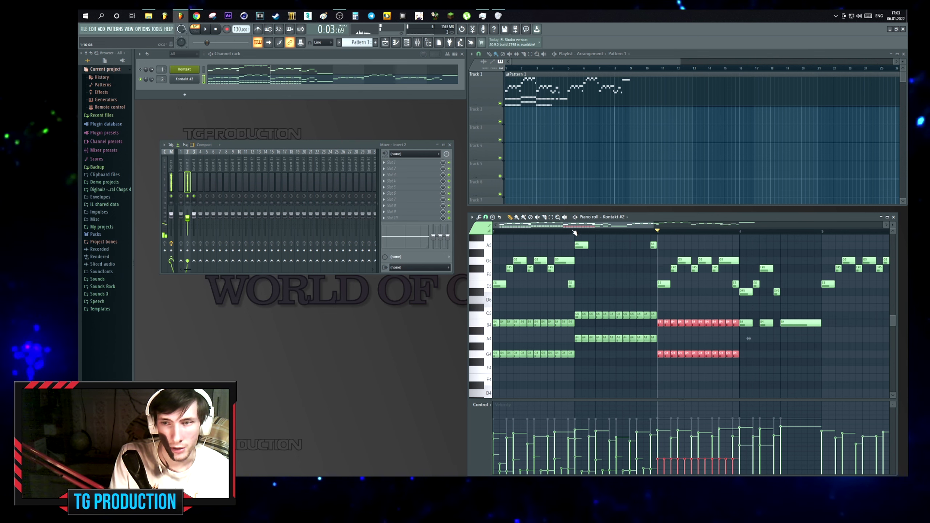
# Play the accompaniment from different bars and give the bar 3 notes the same triplet-accented velocity pattern.
pyautogui.click(574, 233)
pyautogui.hotkey('ctrl', 'd')
pyautogui.press('space')
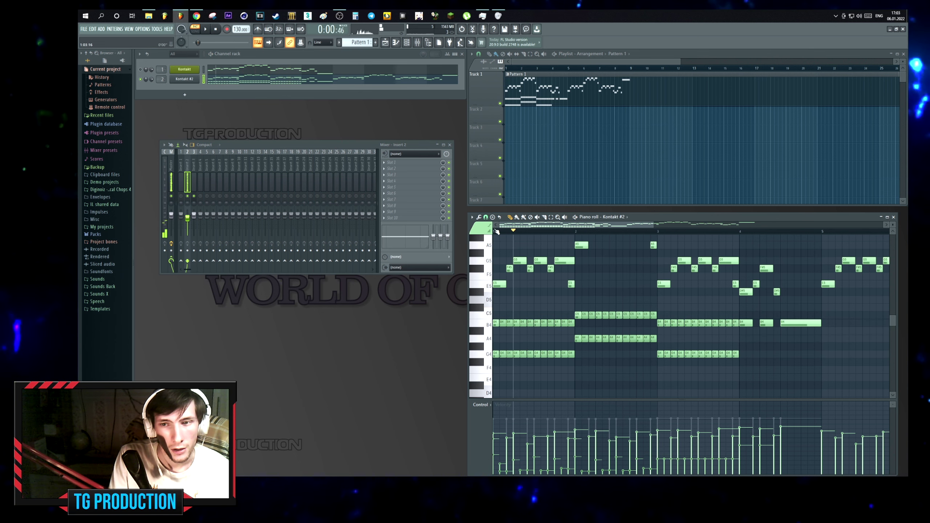
pyautogui.press('space')
pyautogui.click(658, 231)
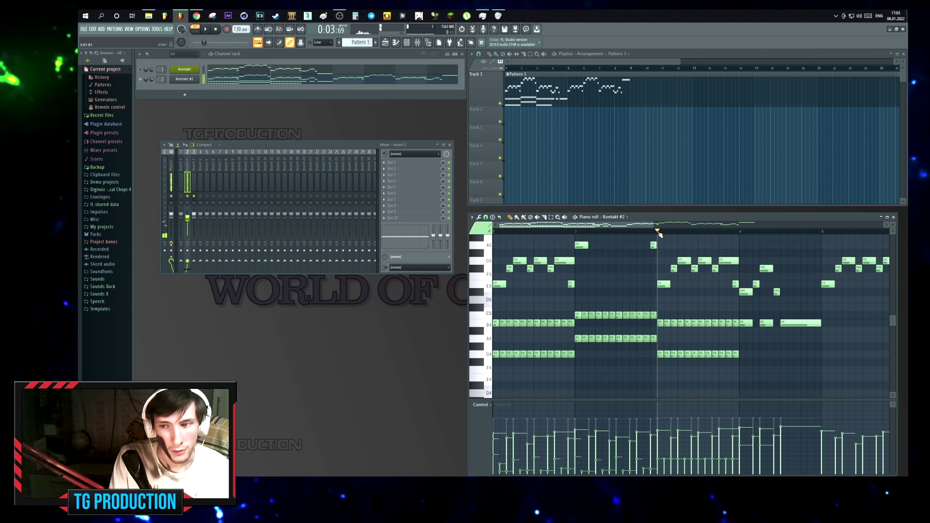
pyautogui.press('space')
pyautogui.moveTo(659, 317); pyautogui.dragTo(737, 366)
pyautogui.press('space')
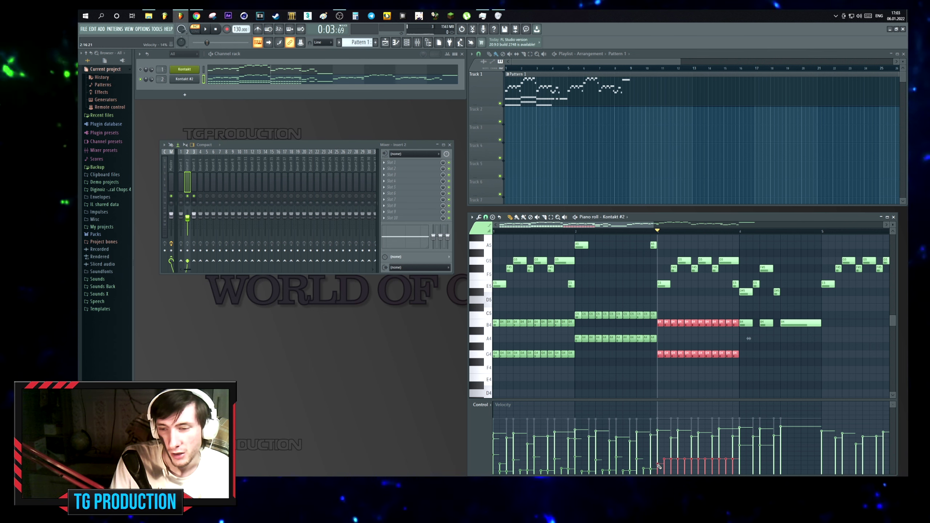
# Cut all accompaniment notes in bars 1 to 3 and paste them into a clone of the Kontakt #2 channel.
pyautogui.moveTo(737, 309); pyautogui.dragTo(447, 365)
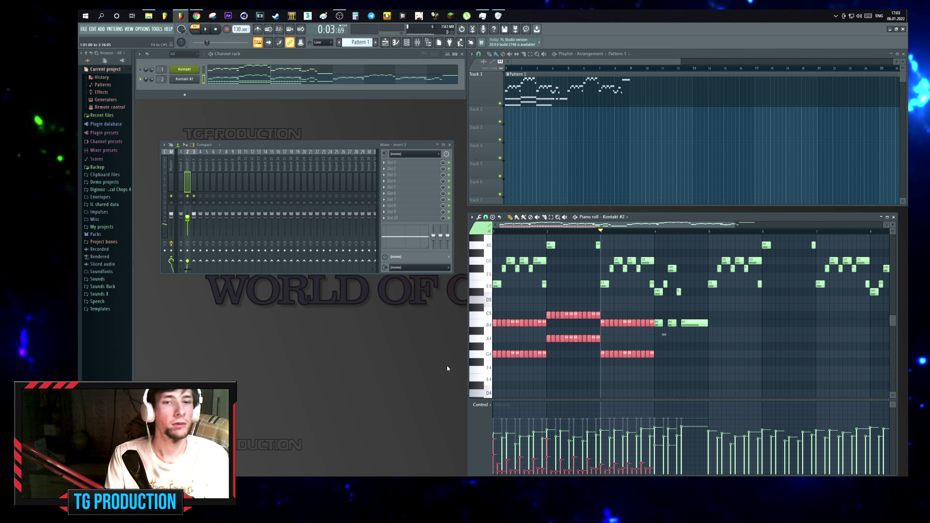
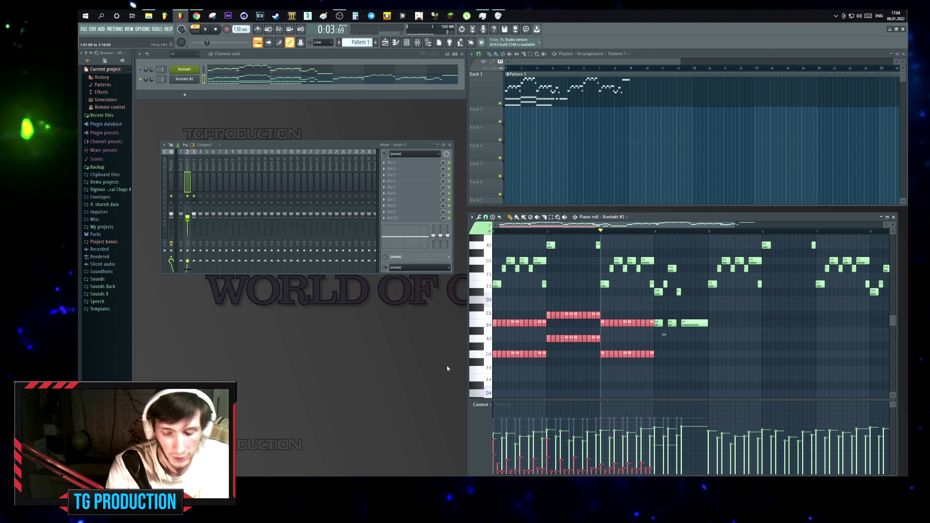
pyautogui.press('Delete')
pyautogui.rightClick(182, 81)
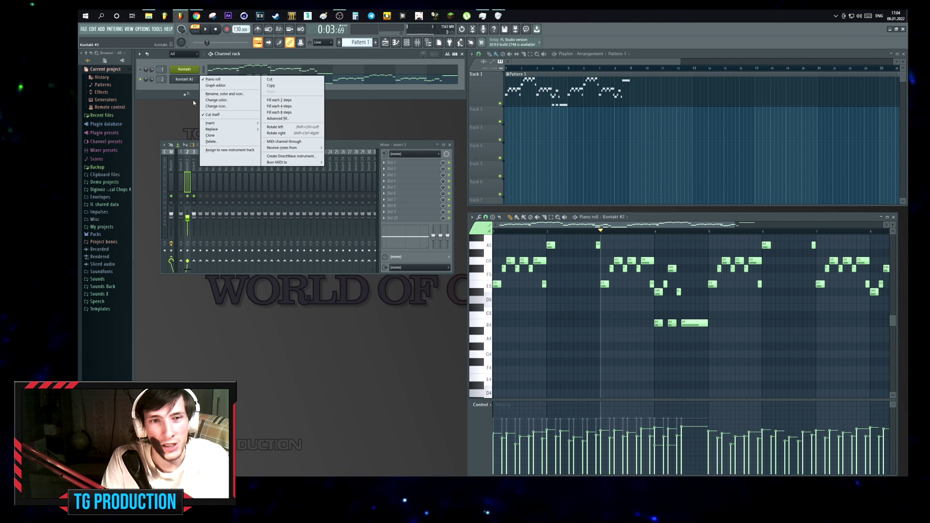
pyautogui.click(210, 135)
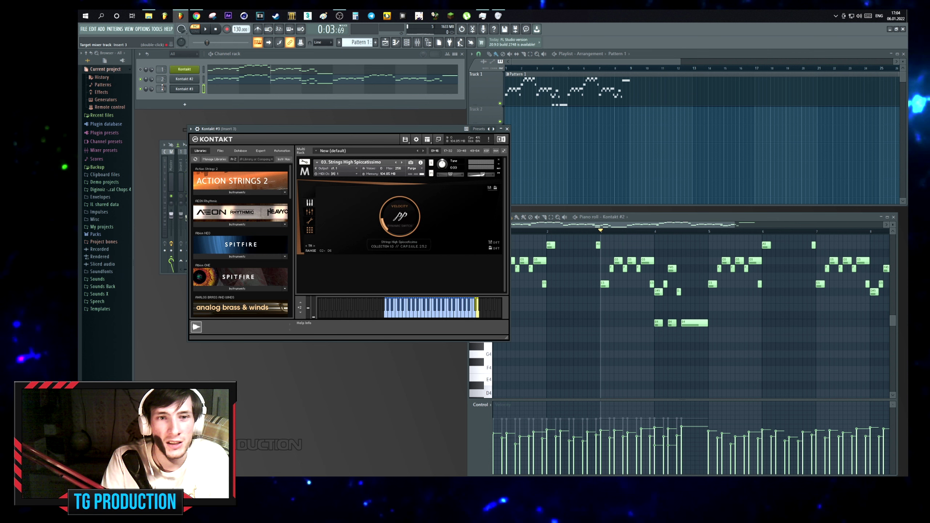
pyautogui.click(213, 90)
pyautogui.scroll(3, 671, 326)
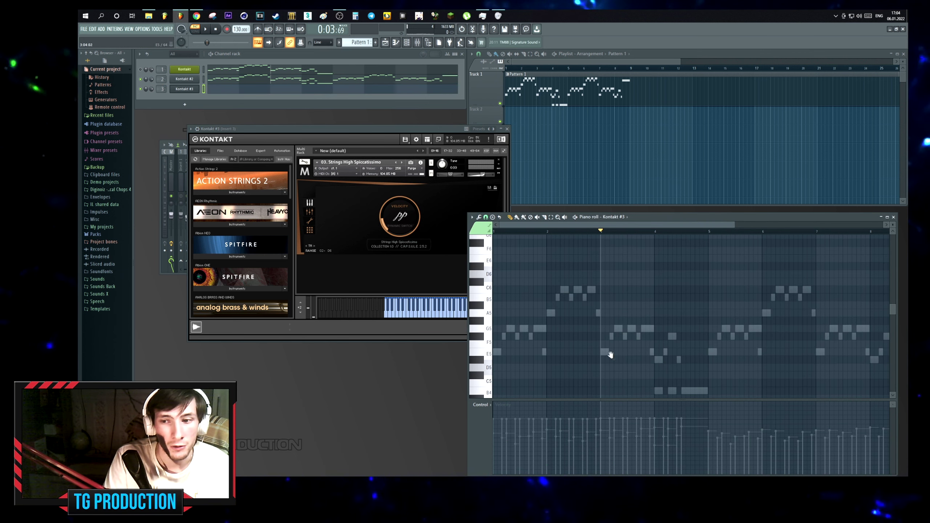
pyautogui.hotkey('ctrl', 'v')
pyautogui.scroll(-2, 549, 357)
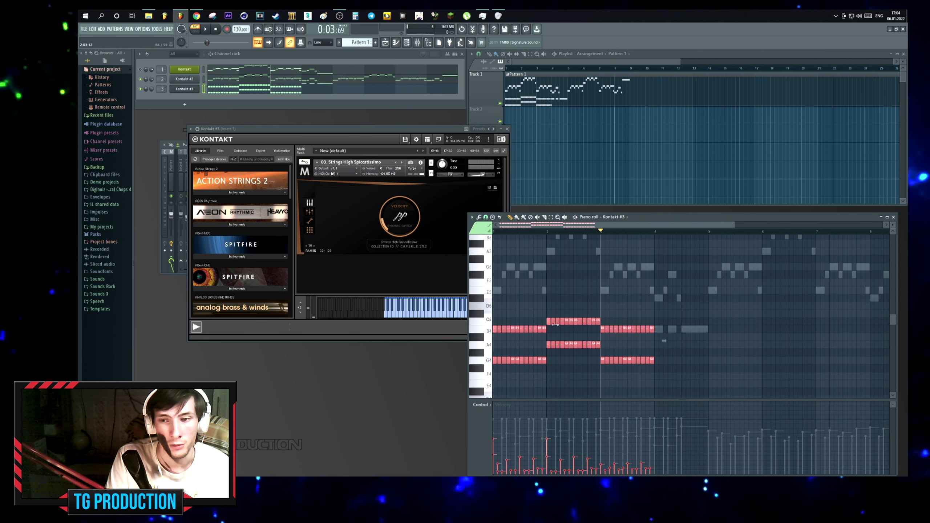
# Route the cloned Kontakt #3 channel to mixer insert 3 and close its plugin window.
pyautogui.moveTo(484, 106); pyautogui.dragTo(395, 251)
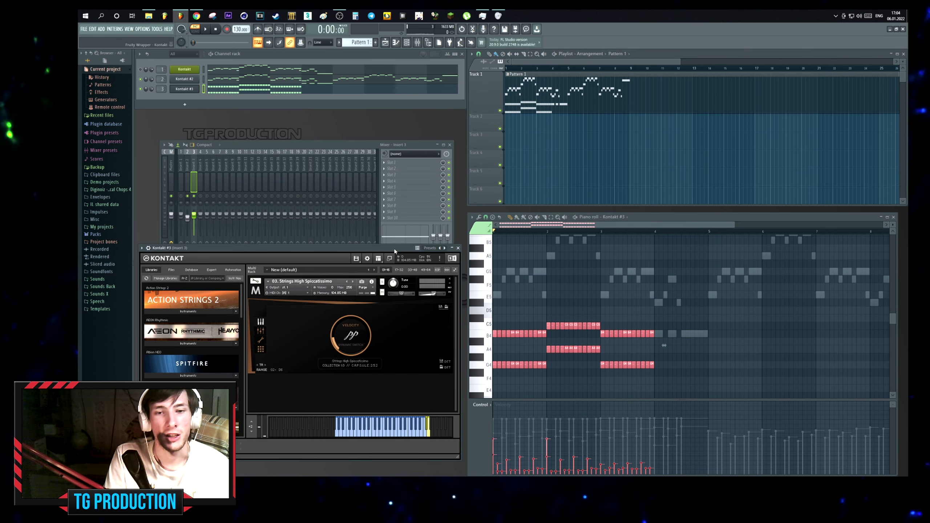
pyautogui.click(457, 249)
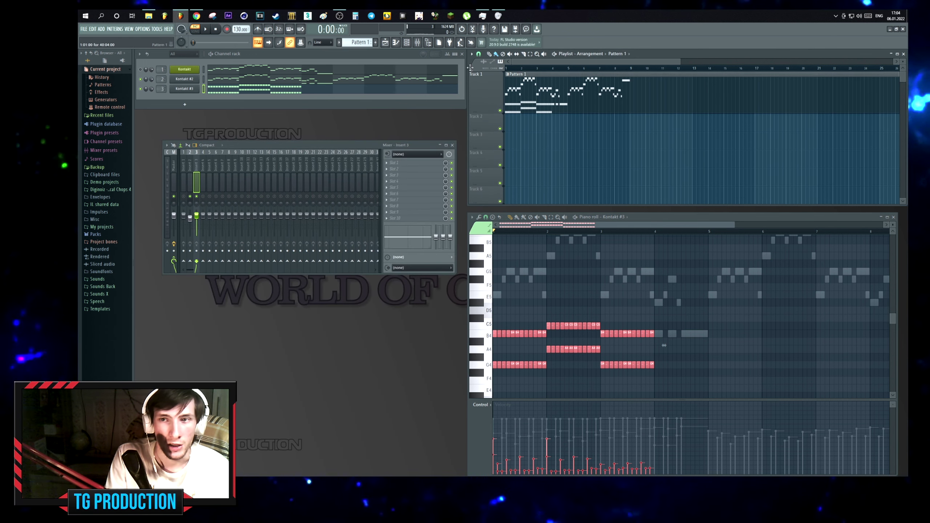
pyautogui.click(534, 69)
pyautogui.scroll(2, 534, 69)
# Play the pattern while trying a lower volume on mixer insert 3.
pyautogui.press('space')
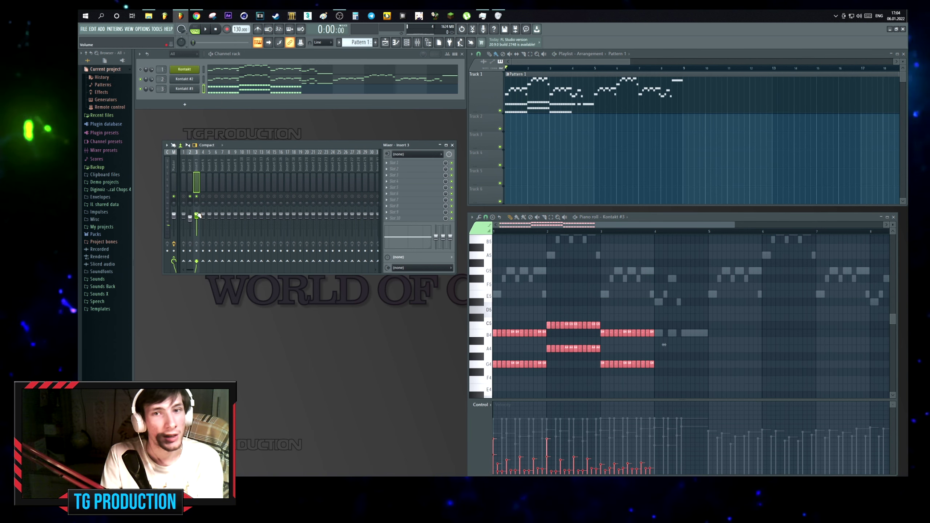
pyautogui.press('space')
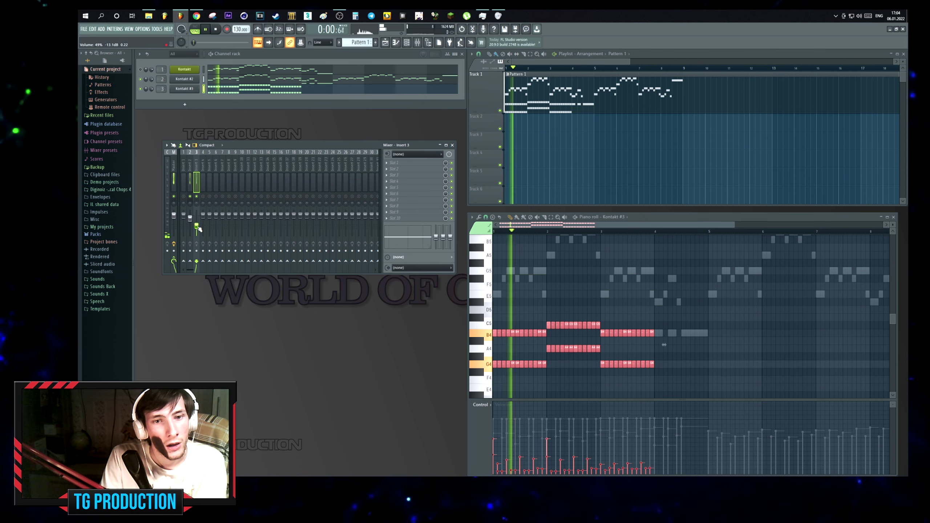
pyautogui.press('space')
# Load FabFilter Pro-Q 3 in the first slot of mixer insert 3 and adjust a high-frequency band during playback.
pyautogui.click(395, 163)
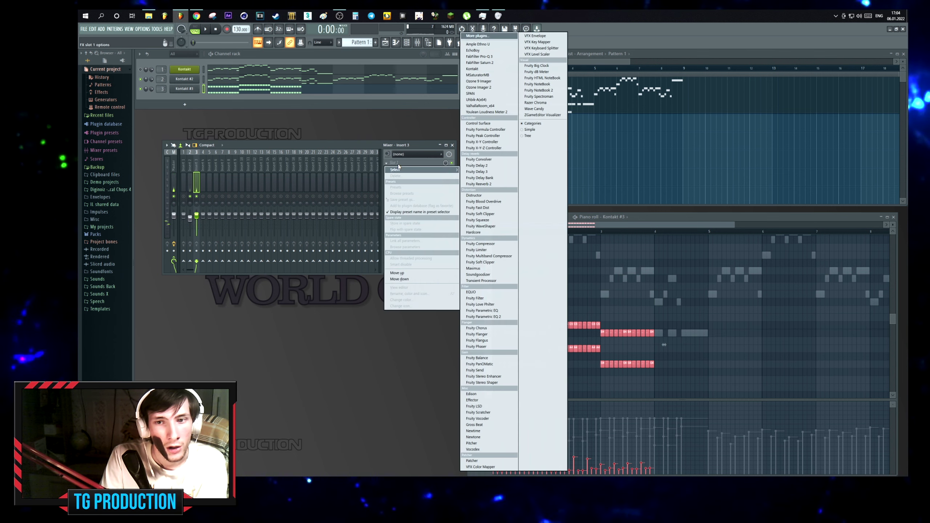
pyautogui.click(478, 57)
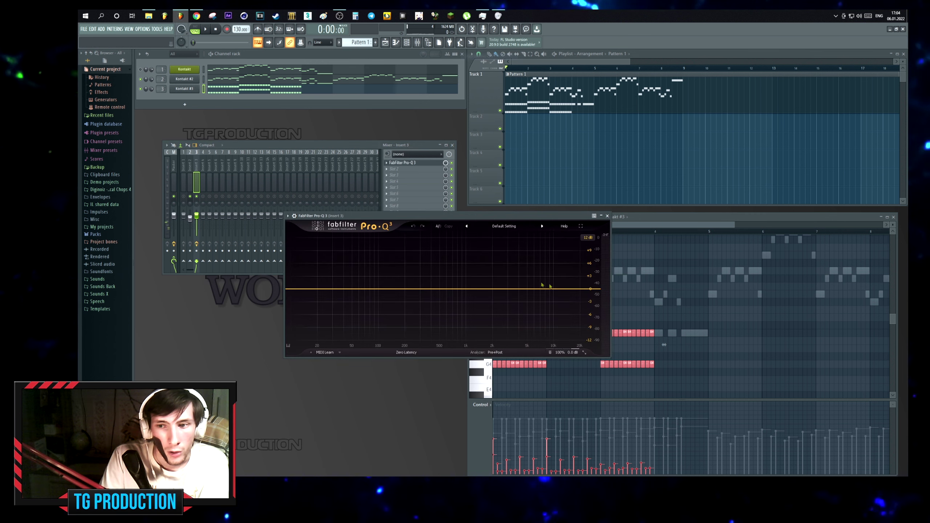
pyautogui.press('space')
pyautogui.moveTo(562, 289); pyautogui.dragTo(538, 275)
pyautogui.moveTo(548, 270); pyautogui.dragTo(520, 282)
pyautogui.press('space')
pyautogui.click(607, 216)
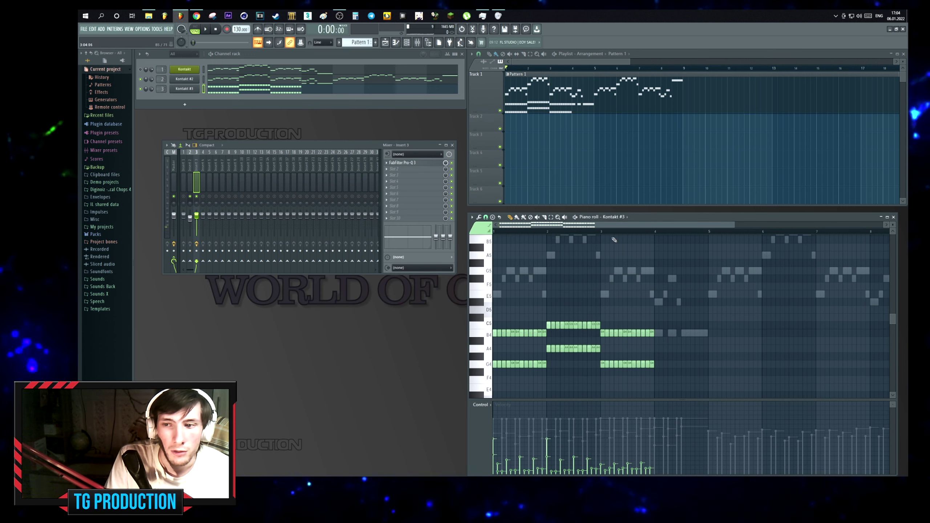
# Compare the melody notes in Kontakt #2 with the separate accompaniment notes in Kontakt #3.
pyautogui.scroll(-2, 610, 286)
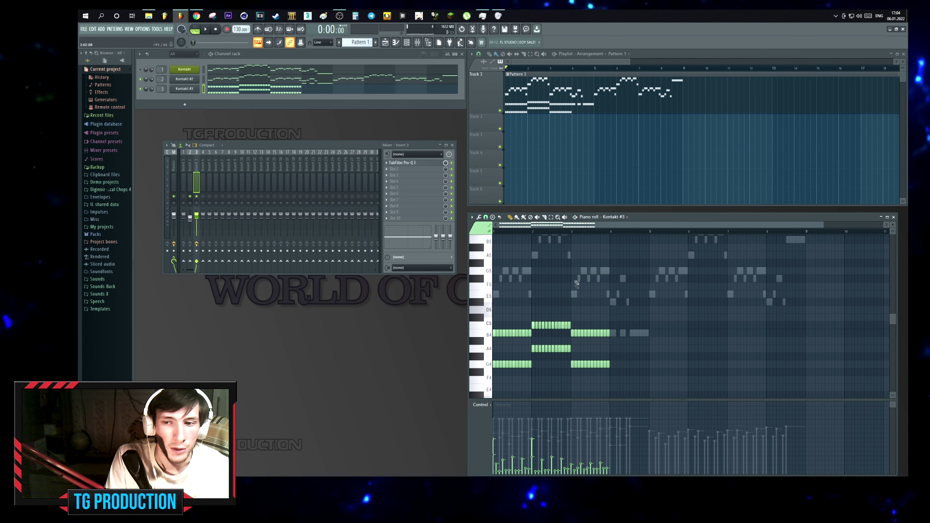
pyautogui.scroll(2, 586, 287)
pyautogui.moveTo(527, 332); pyautogui.dragTo(604, 381)
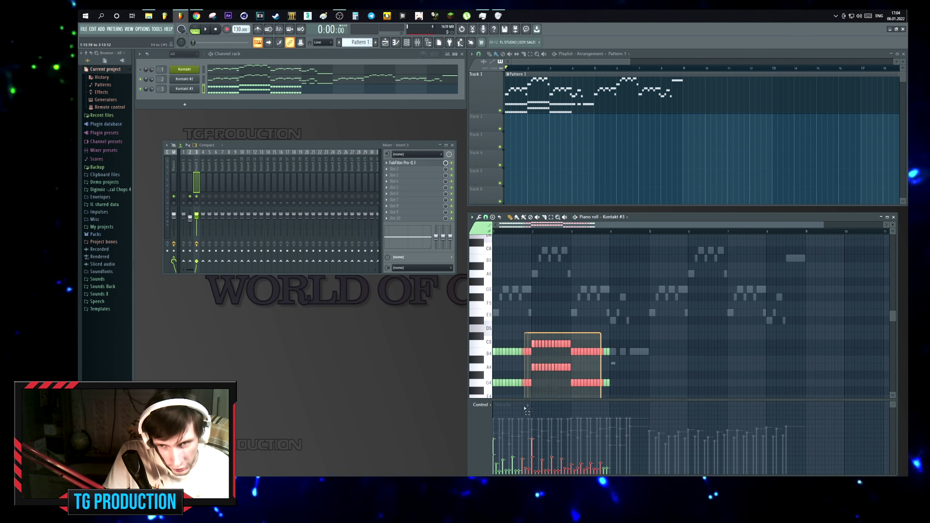
pyautogui.click(221, 81)
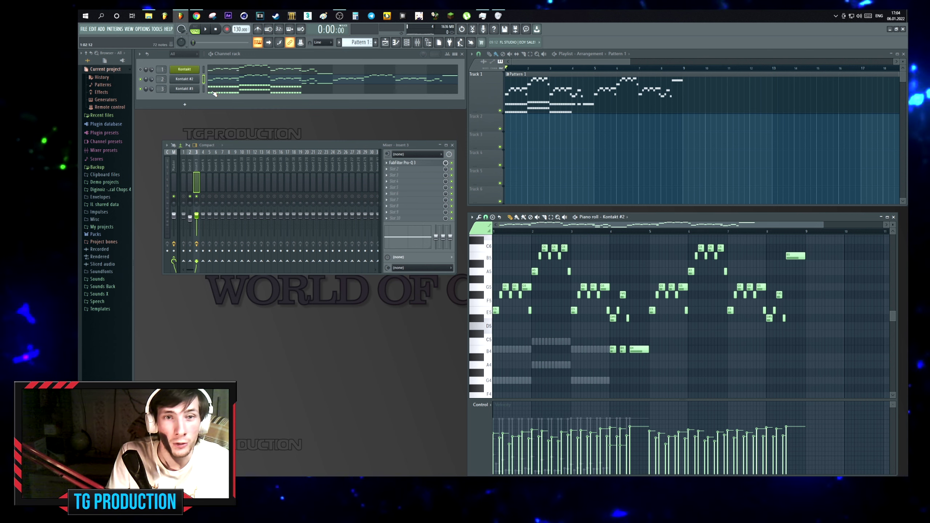
pyautogui.click(213, 93)
pyautogui.scroll(-2, 589, 340)
pyautogui.moveTo(494, 307); pyautogui.dragTo(619, 333)
pyautogui.scroll(2, 539, 232)
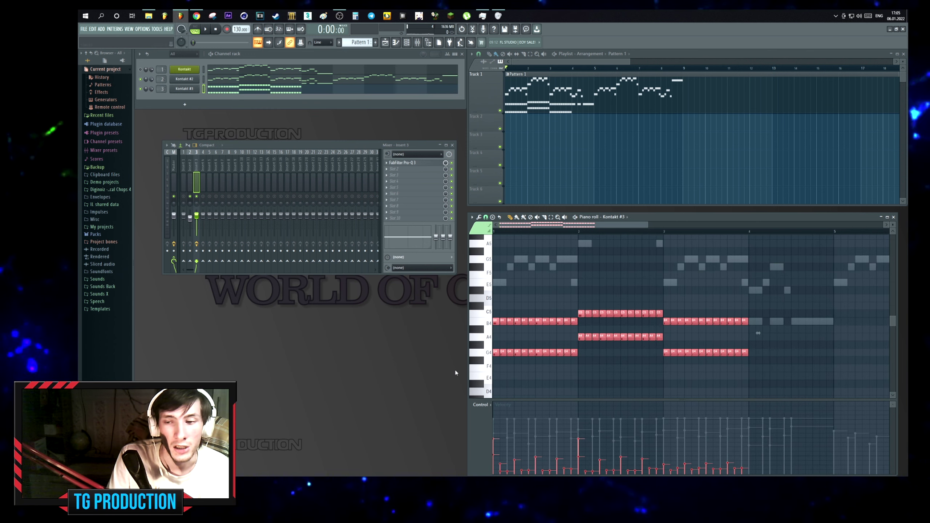
pyautogui.click(686, 311)
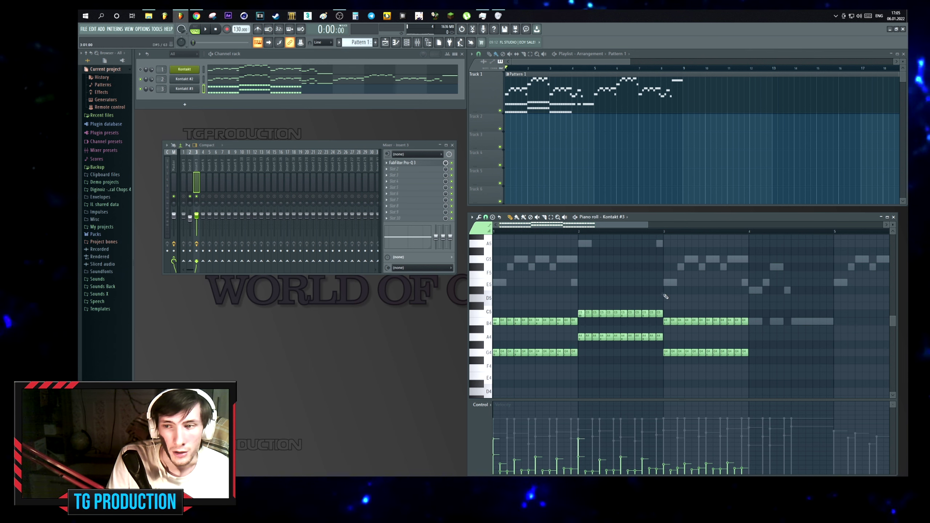
# Copy the bar 1 B4 accompaniment notes up to E5, repeat them through bars 2 and 3, and play the pattern.
pyautogui.scroll(2, 571, 280)
pyautogui.moveTo(604, 322); pyautogui.dragTo(511, 334)
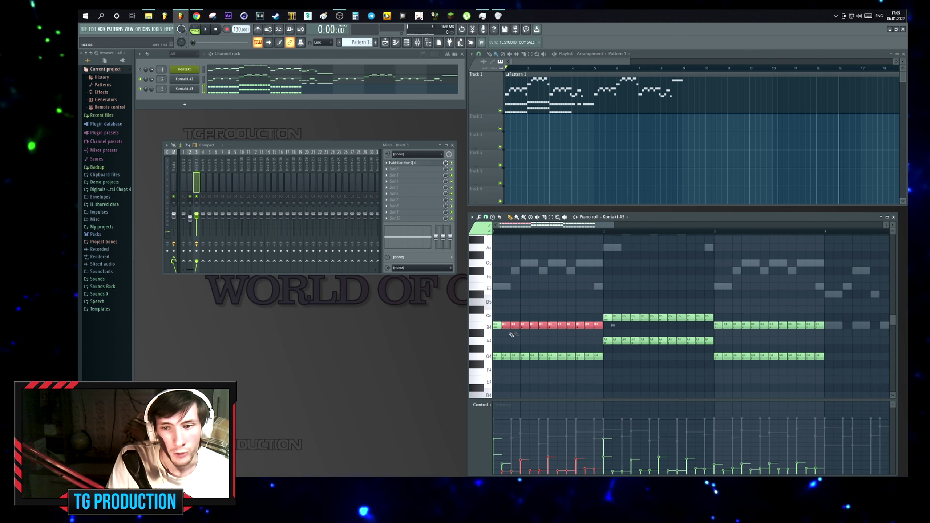
pyautogui.moveTo(493, 308); pyautogui.dragTo(713, 286)
pyautogui.press('space')
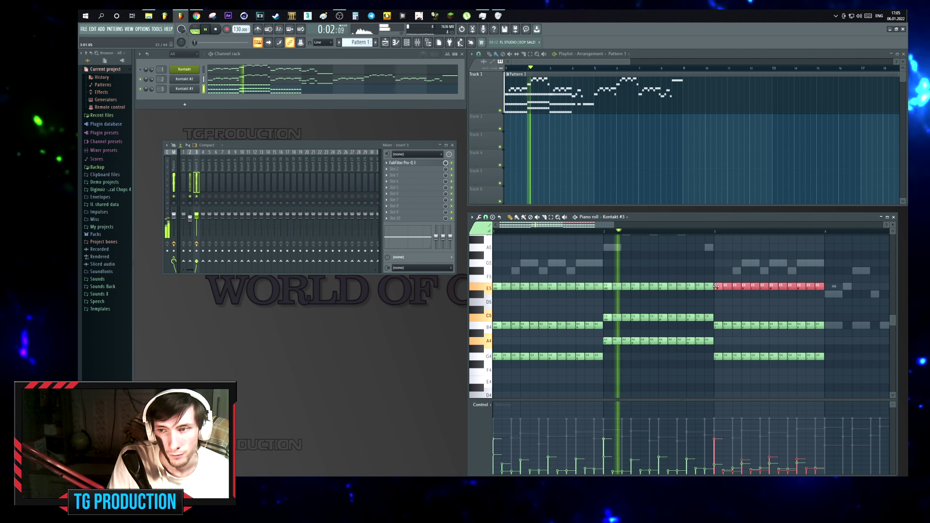
pyautogui.scroll(-1, 712, 285)
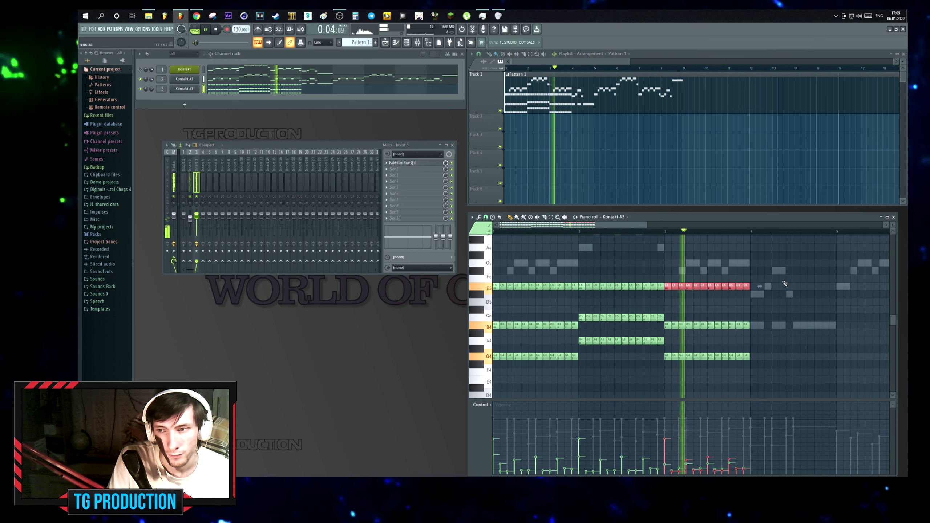
# Select all the accompaniment notes of Kontakt #3 in the piano roll and stop playback.
pyautogui.moveTo(578, 276); pyautogui.dragTo(642, 319)
pyautogui.hotkey('ctrl', 'a')
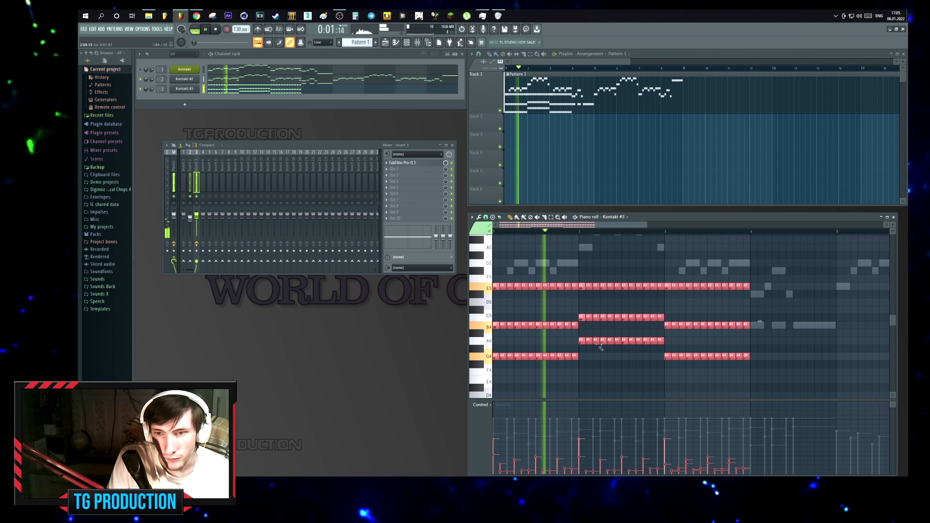
pyautogui.press('space')
# Replace the Strings High Spiccatissimo patch in Kontakt #3 with Spitfire Albion ONE's String Low, loading String High first.
pyautogui.click(194, 90)
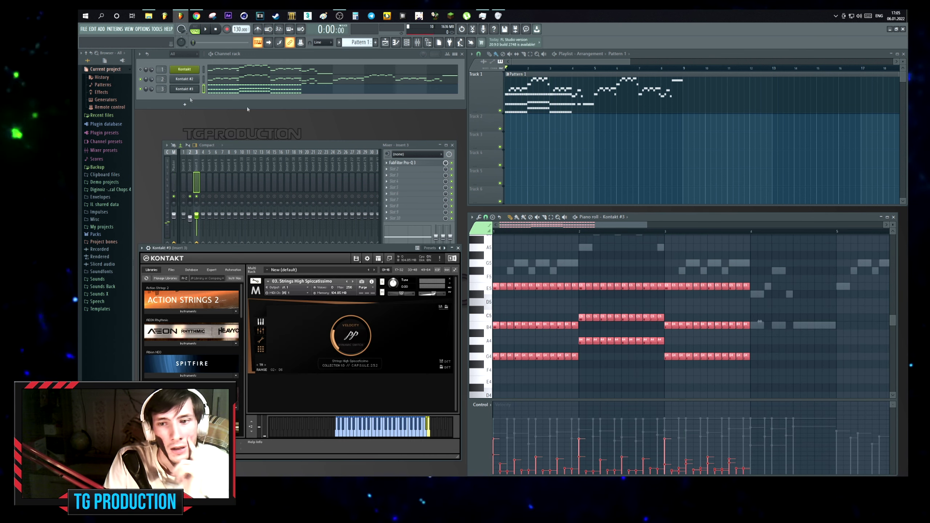
pyautogui.moveTo(165, 248); pyautogui.dragTo(231, 191)
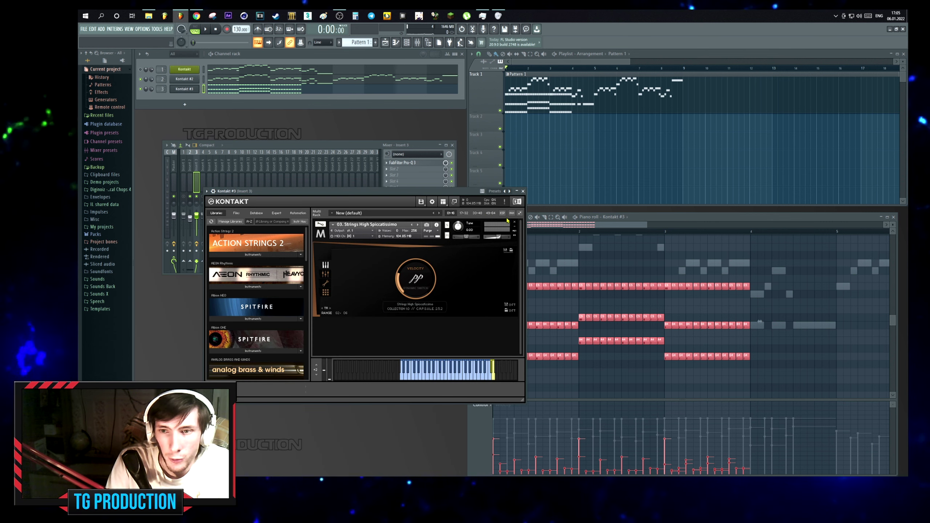
pyautogui.click(254, 351)
pyautogui.moveTo(384, 311); pyautogui.dragTo(384, 310)
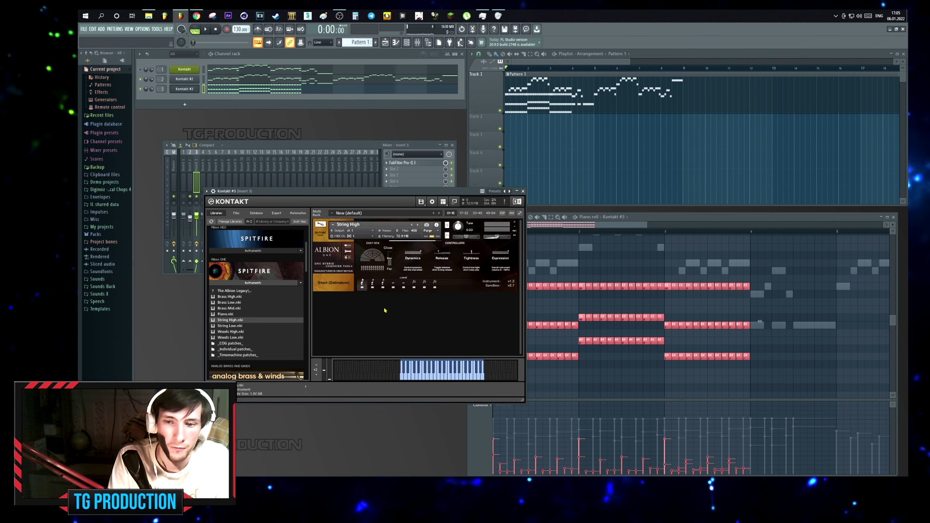
pyautogui.click(513, 223)
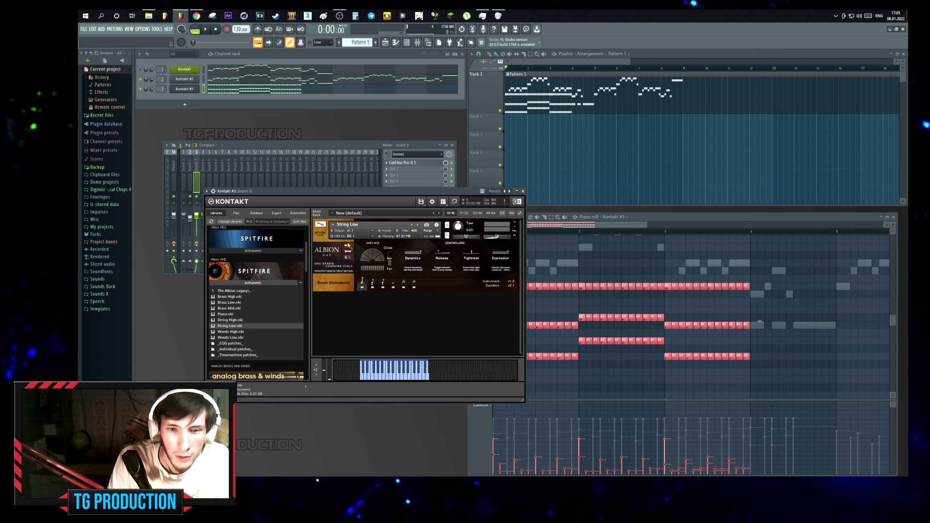
# Play the pattern while switching between the first two articulations of String Low, and deselect the accompaniment notes.
pyautogui.moveTo(309, 196); pyautogui.dragTo(269, 215)
pyautogui.press('space')
pyautogui.click(332, 303)
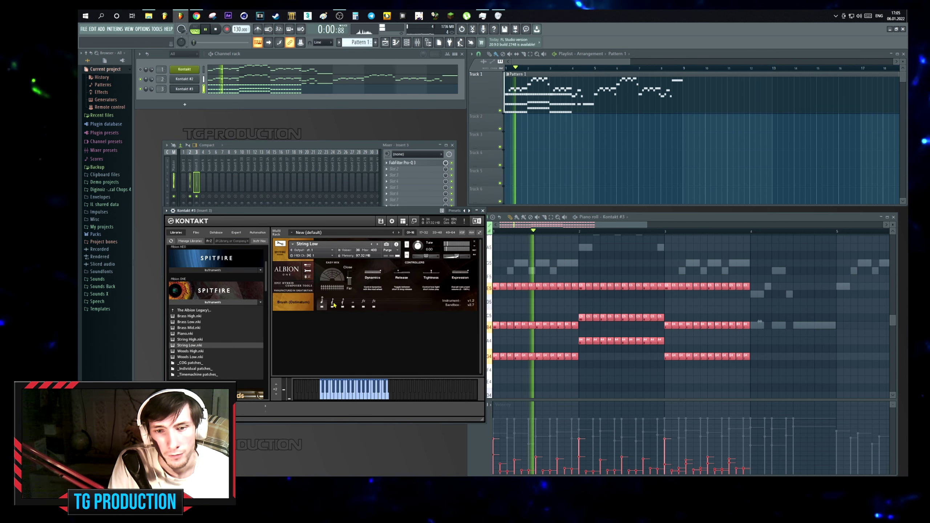
pyautogui.click(323, 304)
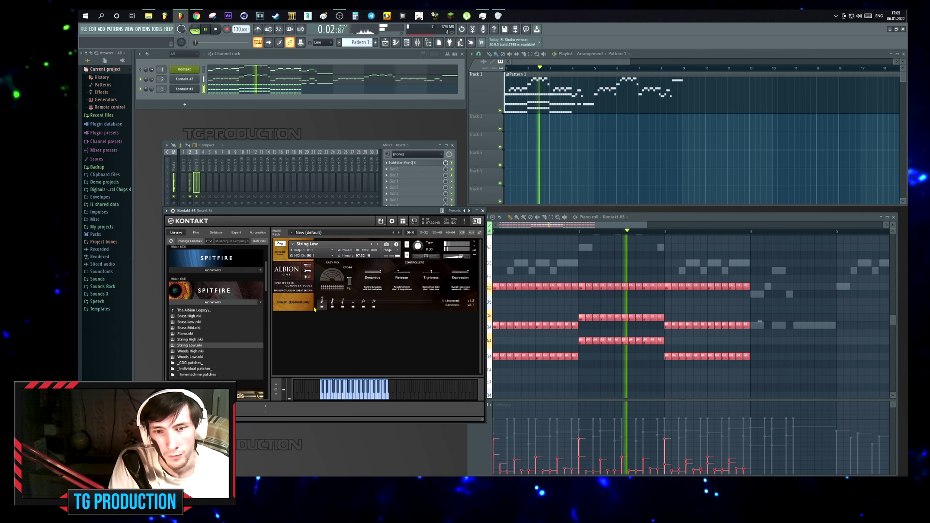
pyautogui.moveTo(755, 268); pyautogui.dragTo(683, 296)
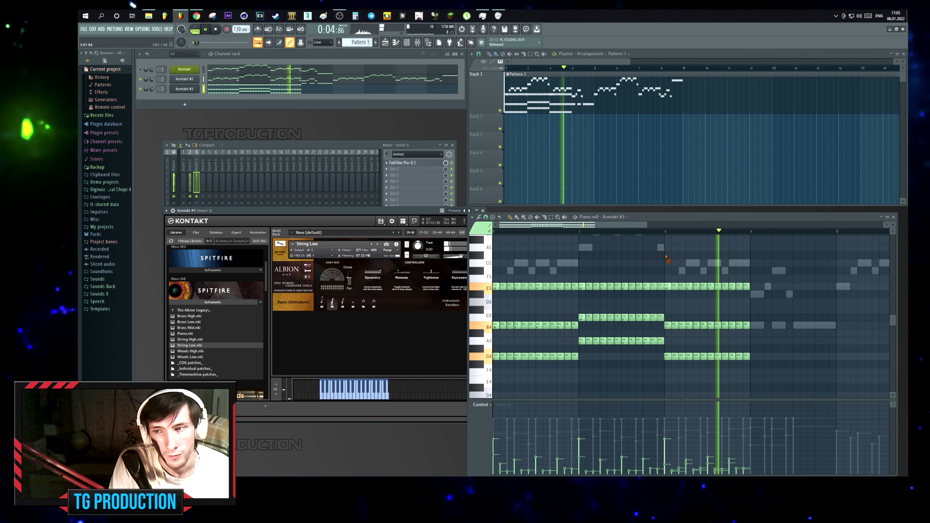
# Adjust the velocities of all the Kontakt #3 notes with level scaling and accept the result.
pyautogui.hotkey('ctrl', 'a')
pyautogui.hotkey('alt', 'x')
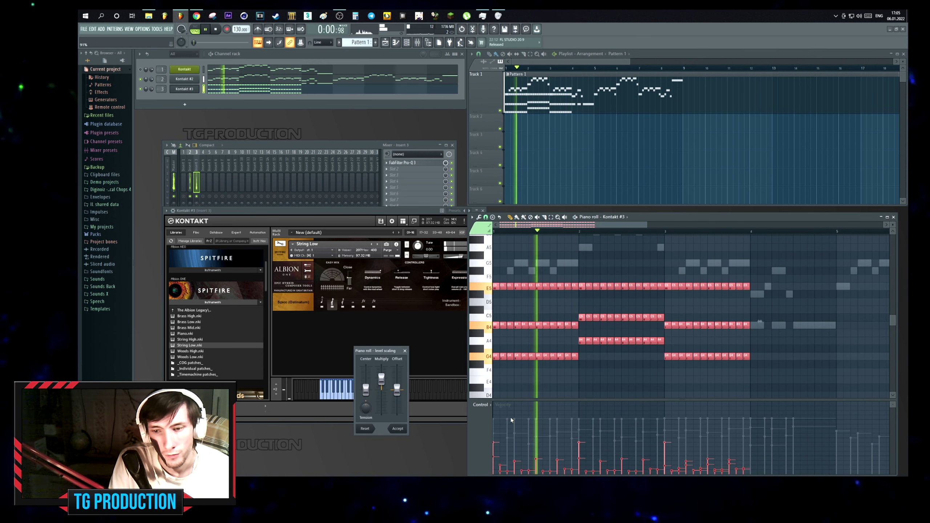
pyautogui.press('Return')
pyautogui.press('space')
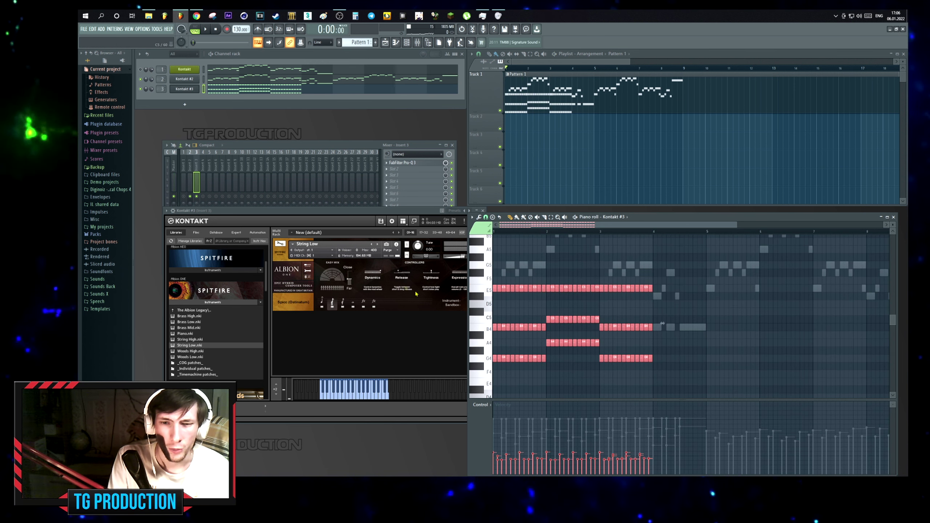
# Replace String Low with String High in Kontakt #3, discarding the instrument changes, and restore the deleted notes.
pyautogui.press('Delete')
pyautogui.click(450, 275)
pyautogui.click(474, 242)
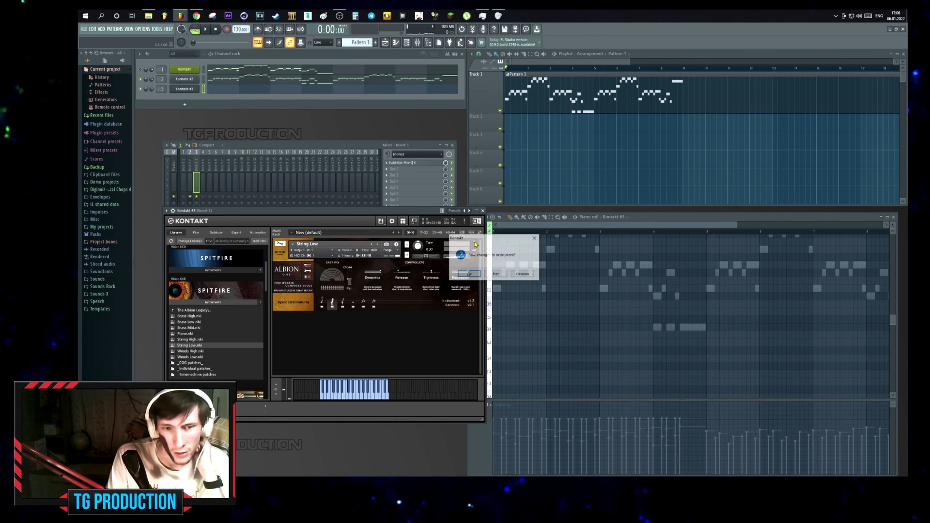
pyautogui.click(486, 270)
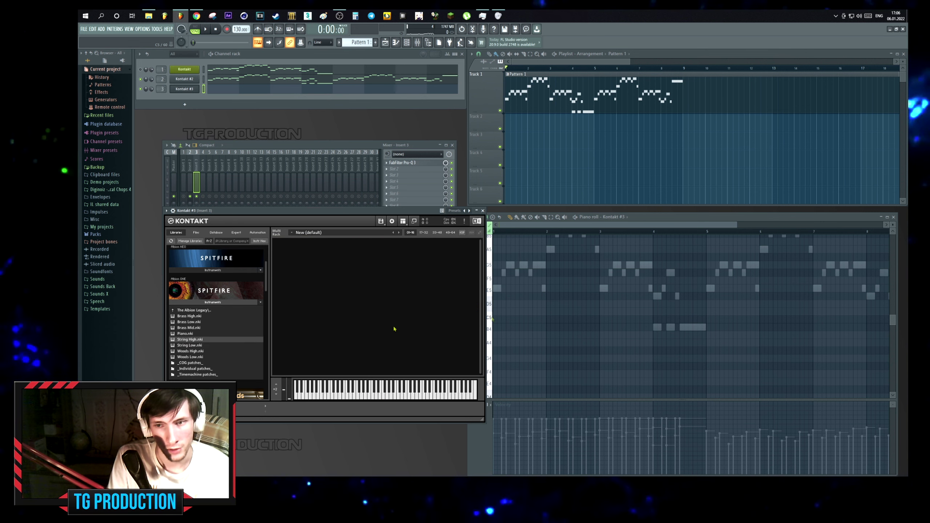
pyautogui.hotkey('ctrl', 'z')
# Play the pattern with the String High instrument and adjust its output volume.
pyautogui.press('space')
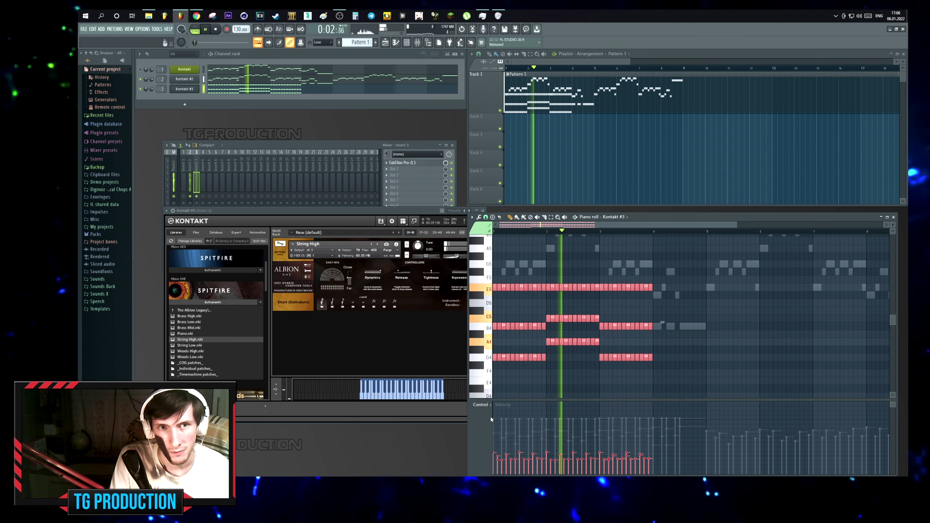
pyautogui.click(461, 262)
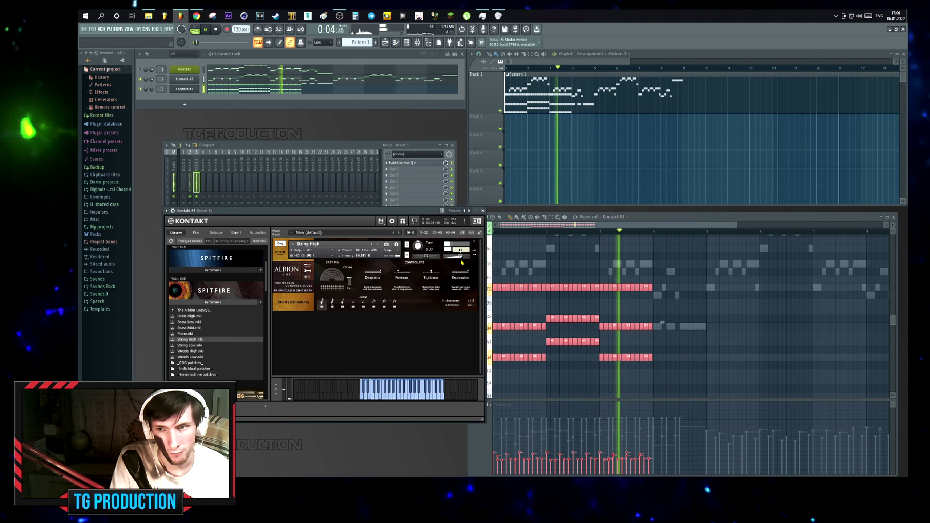
pyautogui.click(604, 257)
pyautogui.press('space')
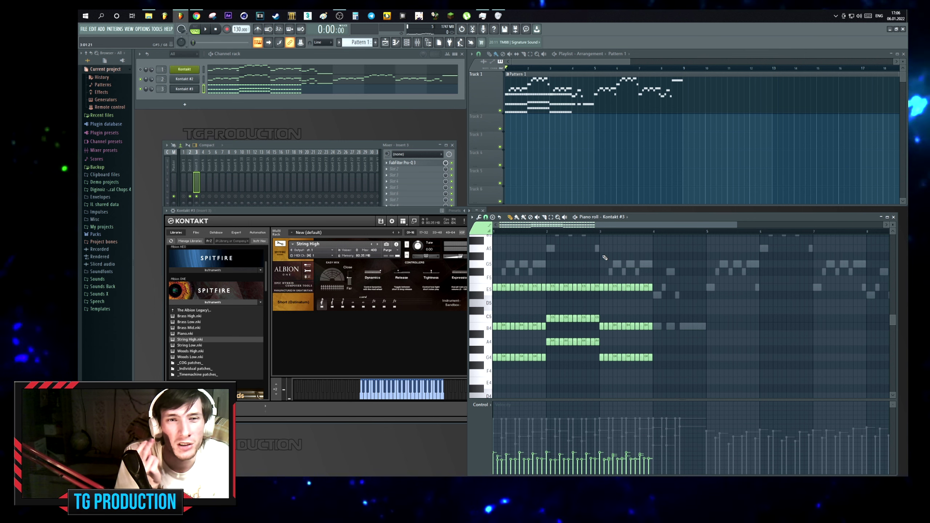
# Delete every third E5 note in the first bar of Kontakt #3, starting with the second, and play the new rhythm.
pyautogui.hotkey('ctrl', 'a')
pyautogui.scroll(5, 533, 306)
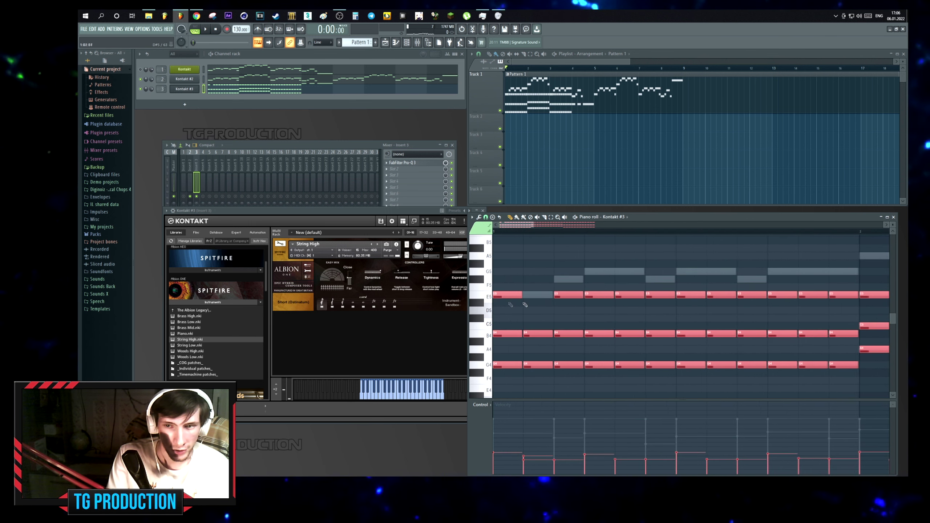
pyautogui.hotkey('ctrl', 'd')
pyautogui.rightClick(692, 295)
pyautogui.rightClick(635, 294)
pyautogui.rightClick(577, 294)
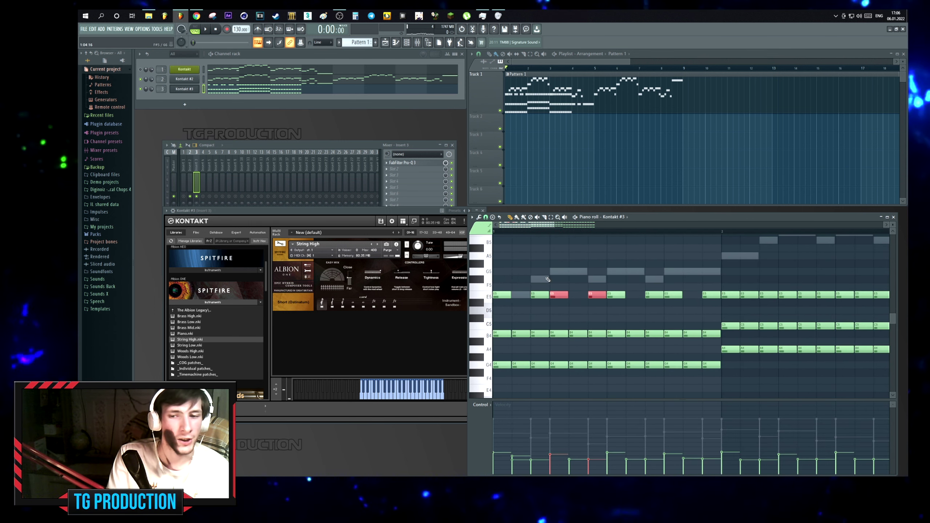
pyautogui.moveTo(549, 286); pyautogui.dragTo(480, 319)
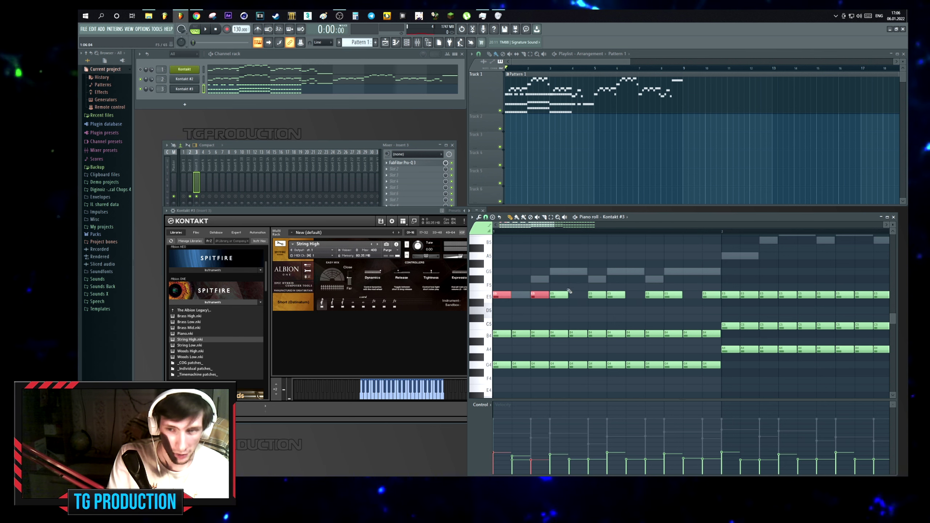
pyautogui.moveTo(568, 292); pyautogui.dragTo(590, 306)
pyautogui.click(525, 317)
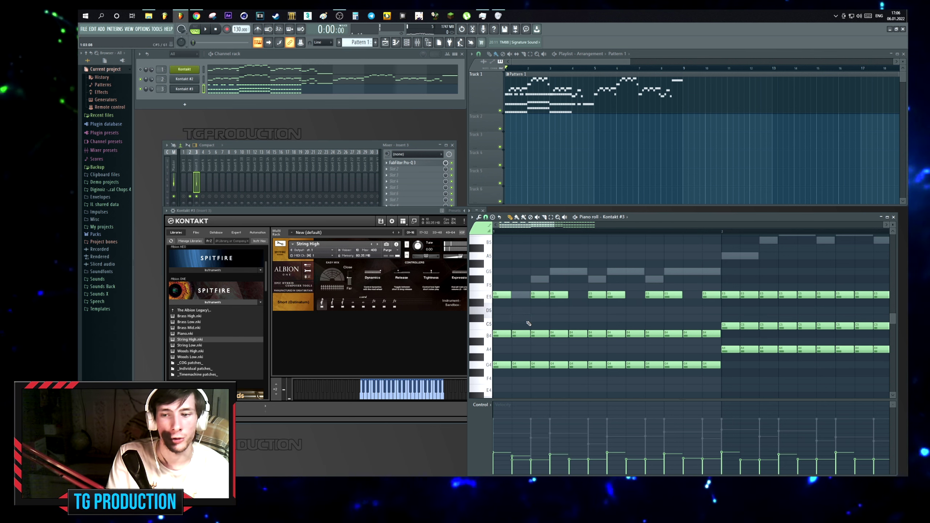
pyautogui.press('space')
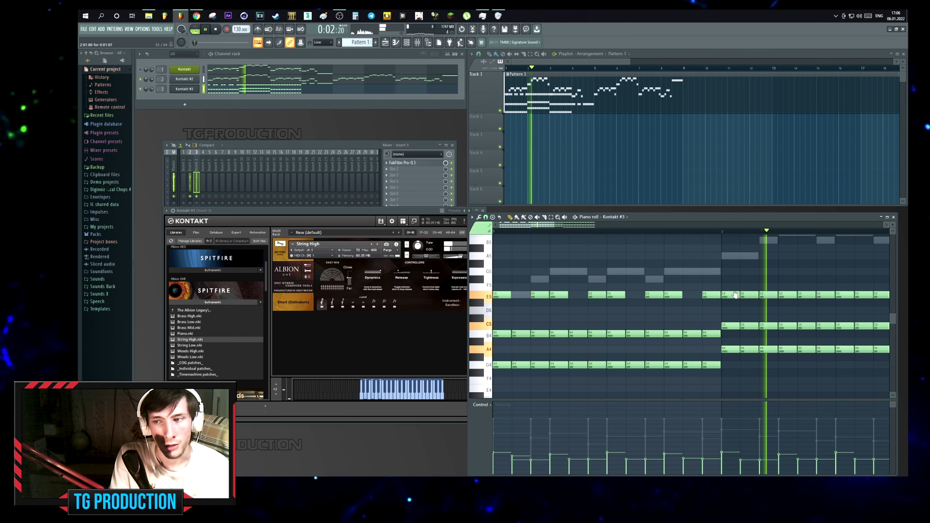
# Adjust the velocities of the selected rhythmic E5 notes with level scaling while the pattern plays.
pyautogui.press('space')
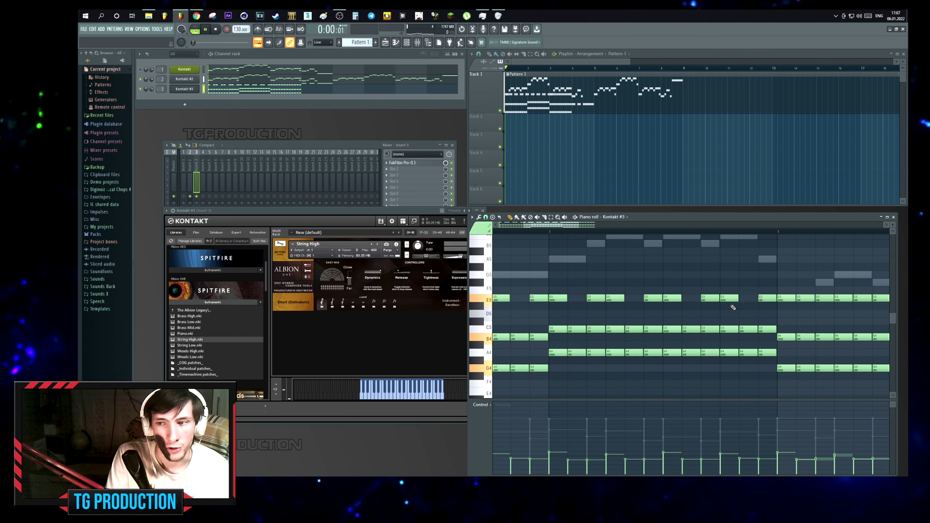
pyautogui.scroll(-3, 622, 366)
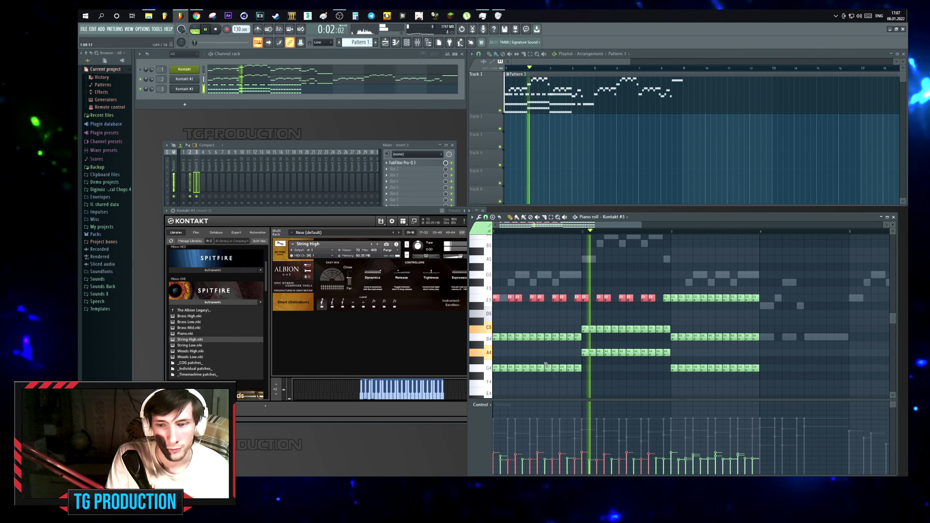
pyautogui.press('space')
pyautogui.hotkey('alt', 'x')
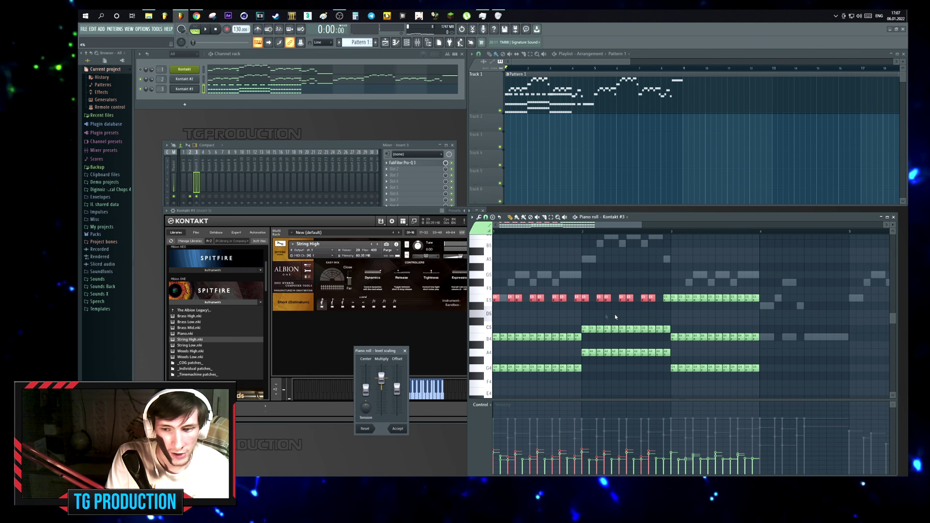
pyautogui.press('space')
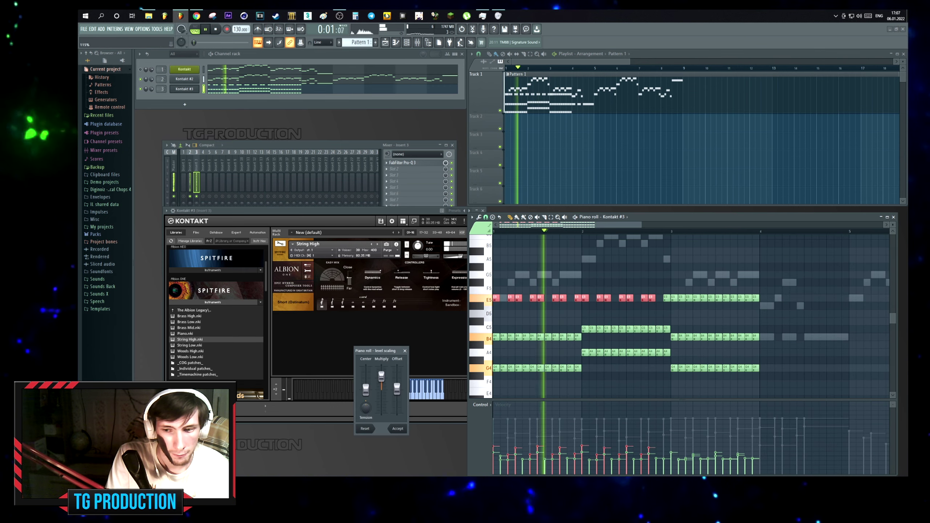
pyautogui.moveTo(397, 388); pyautogui.dragTo(397, 386)
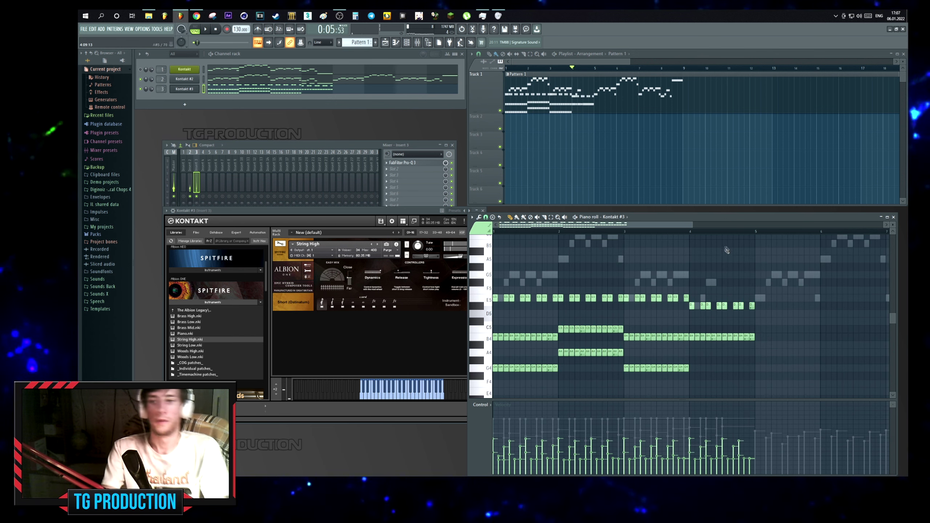
# Open the Kontakt #2 melody notes in the piano roll and play the pattern.
pyautogui.scroll(3, 727, 250)
pyautogui.scroll(1, 726, 256)
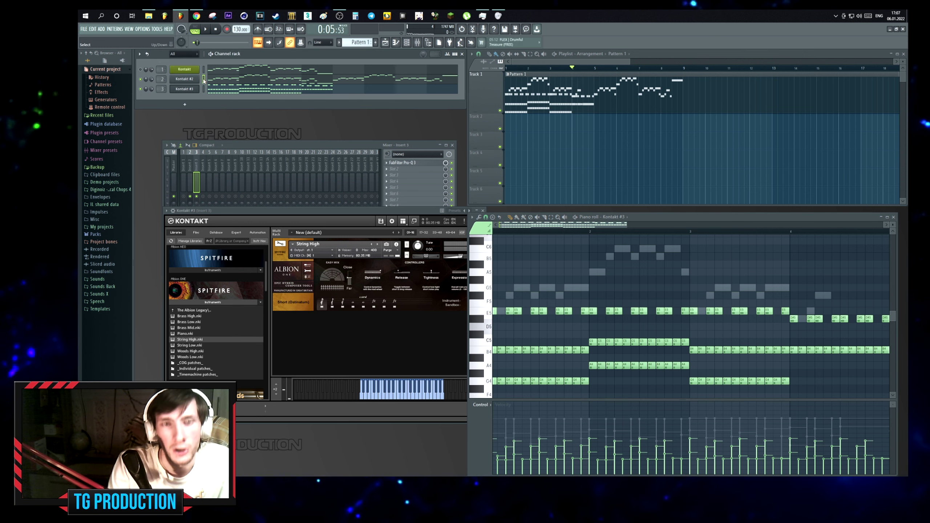
pyautogui.click(227, 84)
pyautogui.press('space')
pyautogui.scroll(-3, 664, 257)
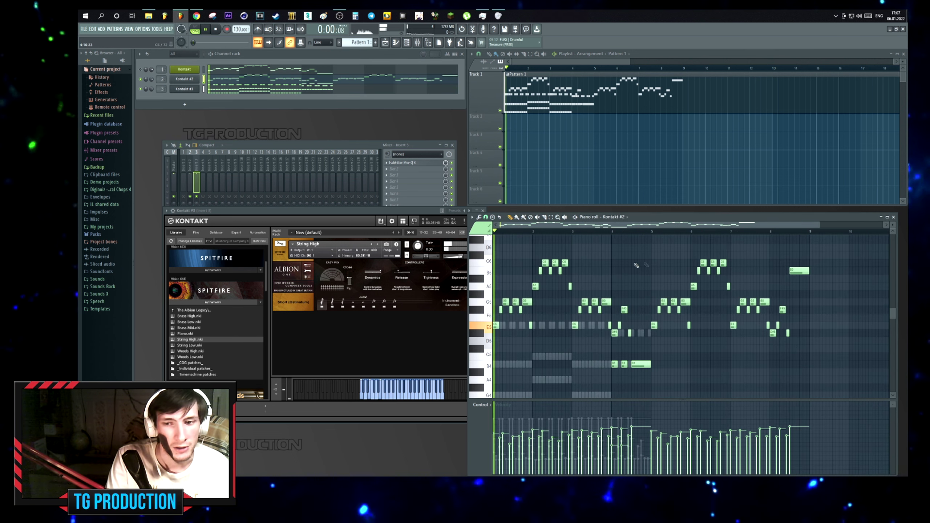
pyautogui.scroll(2, 534, 310)
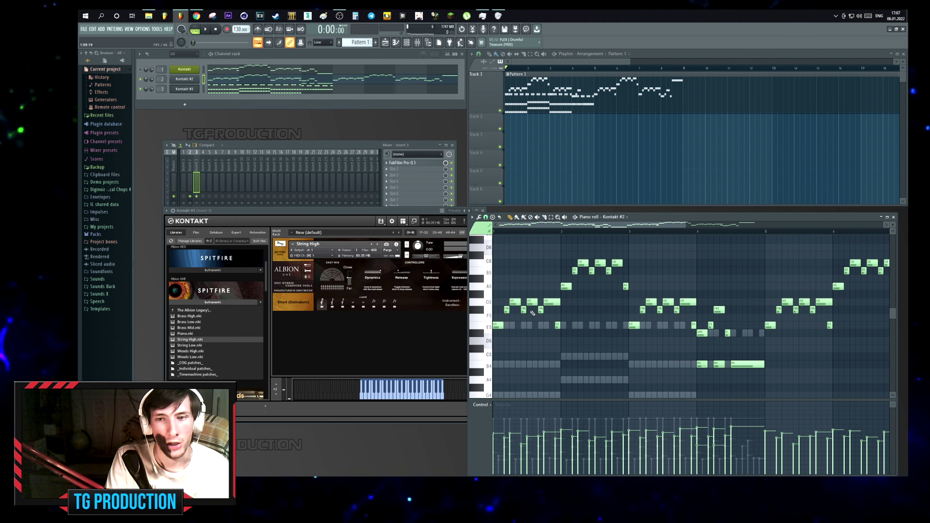
# Compare the Kontakt #3 accompaniment with the Kontakt #2 melody around bar 4 during playback.
pyautogui.doubleClick(515, 332)
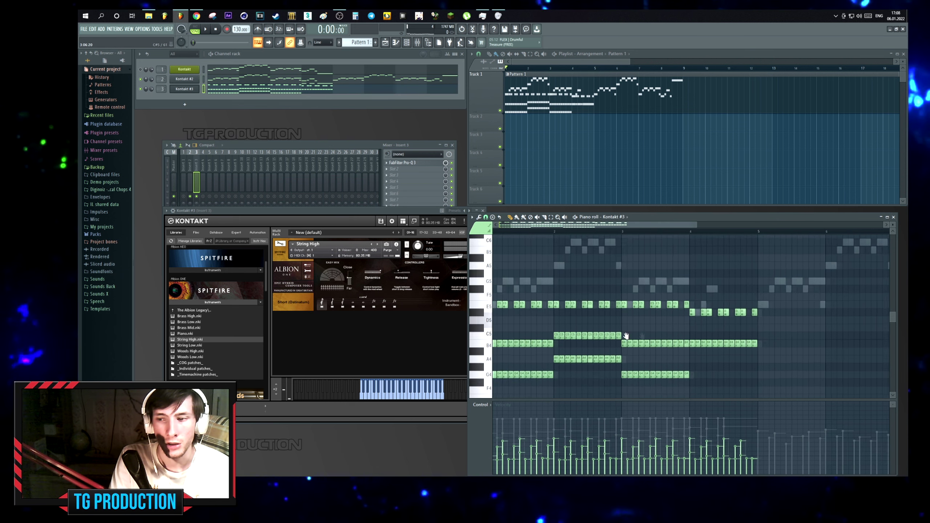
pyautogui.doubleClick(663, 299)
pyautogui.press('space')
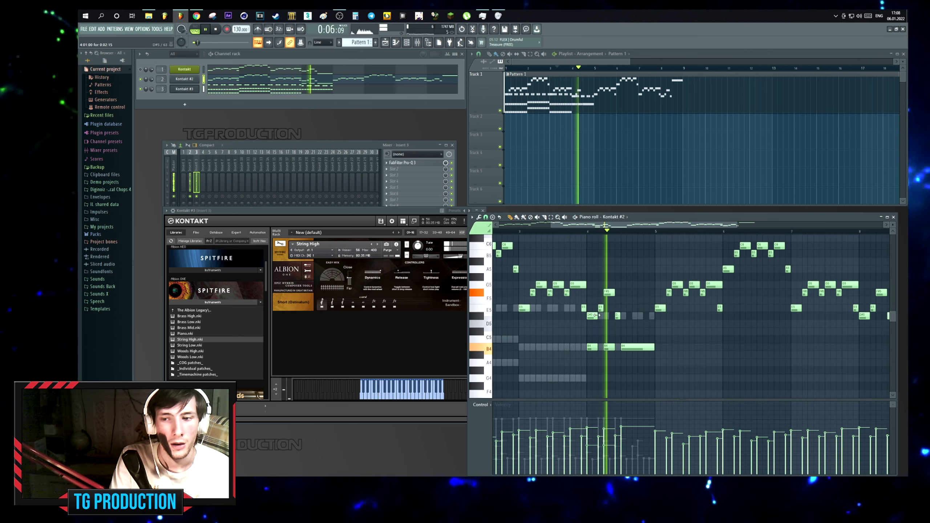
pyautogui.doubleClick(605, 316)
pyautogui.scroll(-2, 607, 317)
pyautogui.press('space')
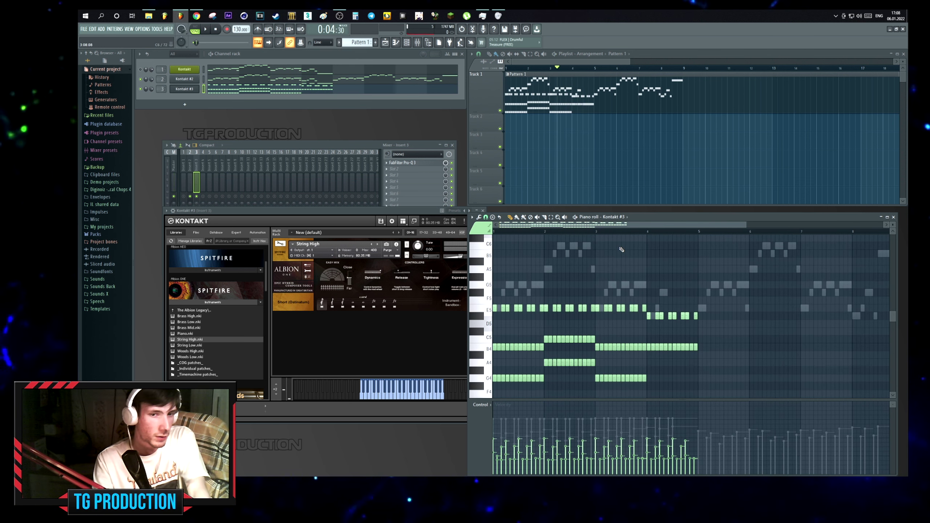
# Adjust the panning of Strings High Spiccatissimo in Kontakt #2 and String High in Kontakt #3 while the pattern plays.
pyautogui.click(186, 79)
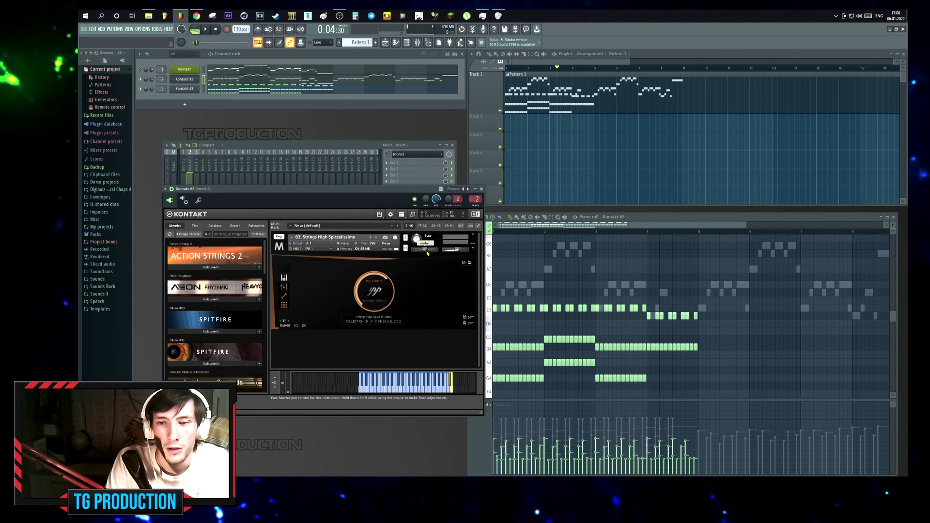
pyautogui.click(516, 232)
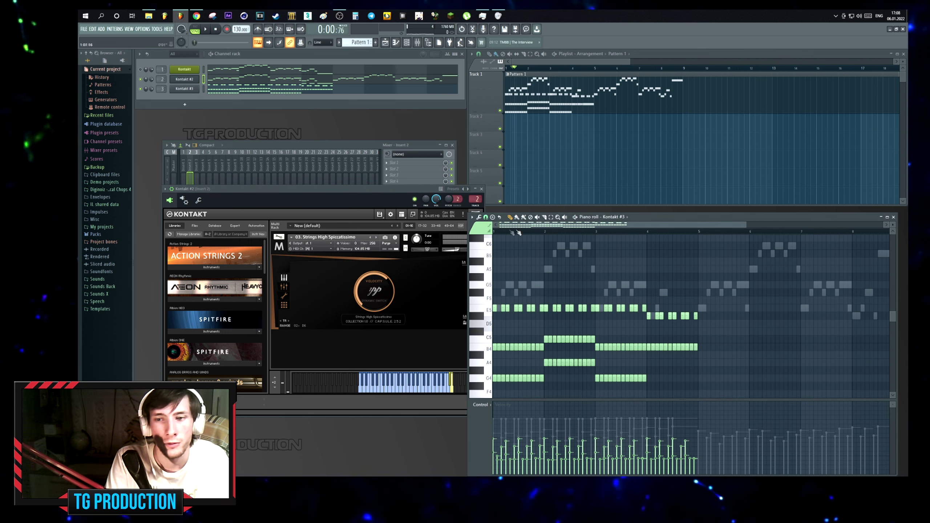
pyautogui.click(430, 242)
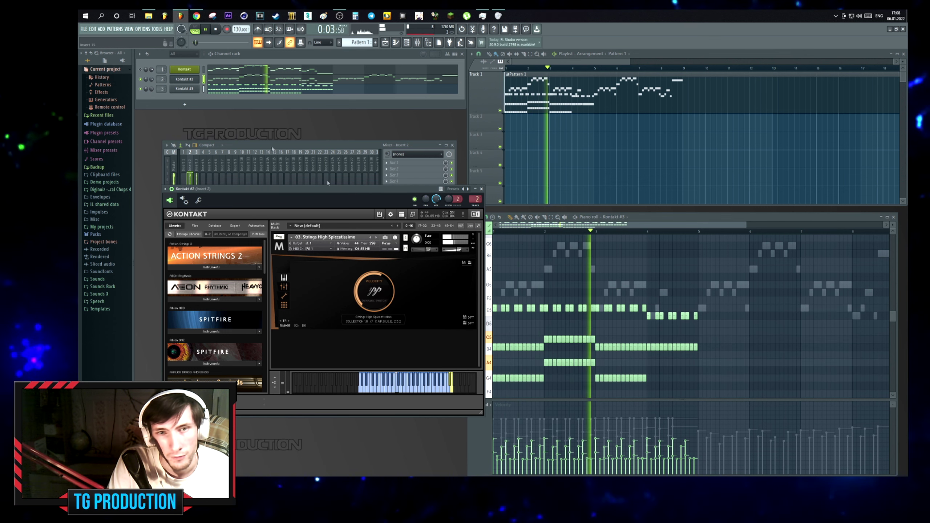
pyautogui.click(181, 89)
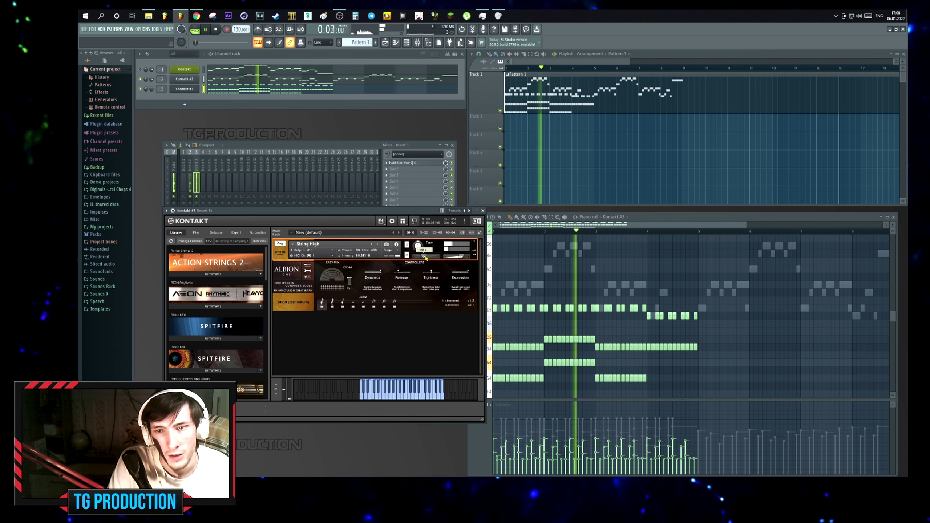
pyautogui.click(482, 211)
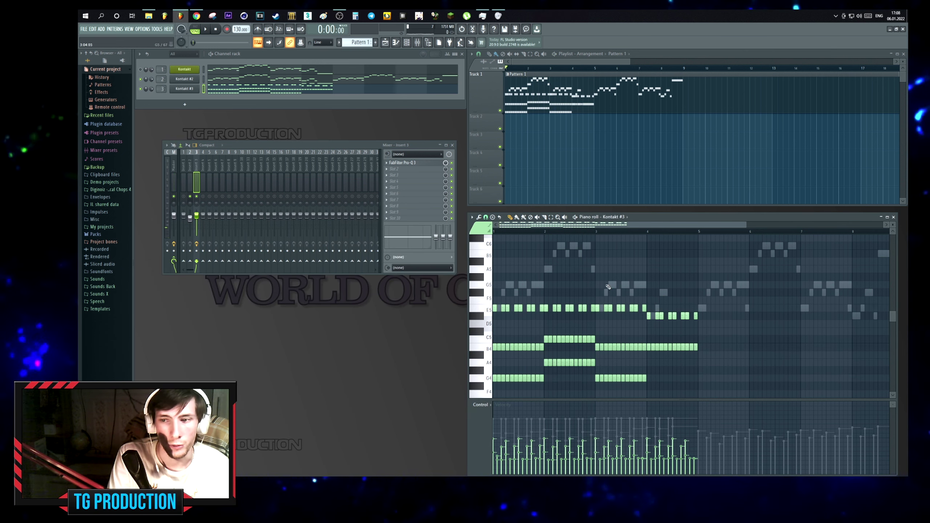
# Try to transpose all the Kontakt #3 notes down one octave and listen to the pattern.
pyautogui.doubleClick(608, 286)
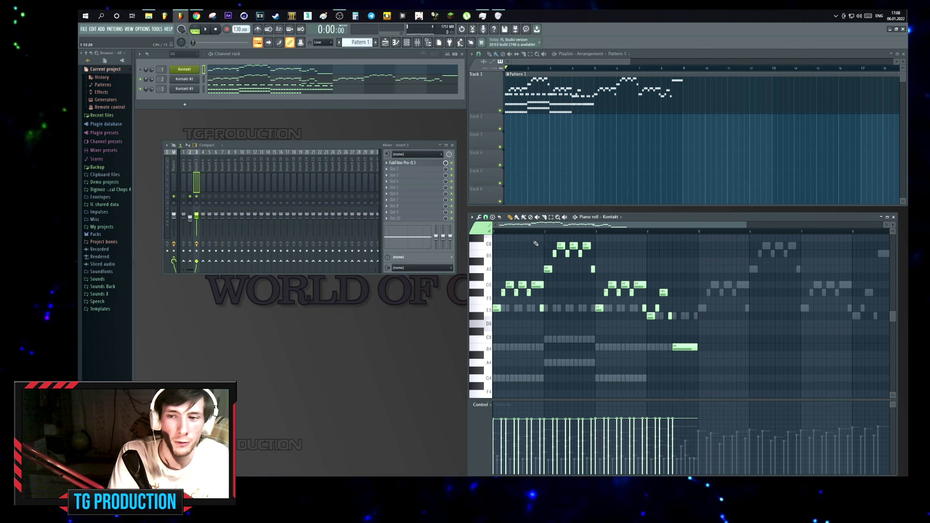
pyautogui.scroll(3, 546, 245)
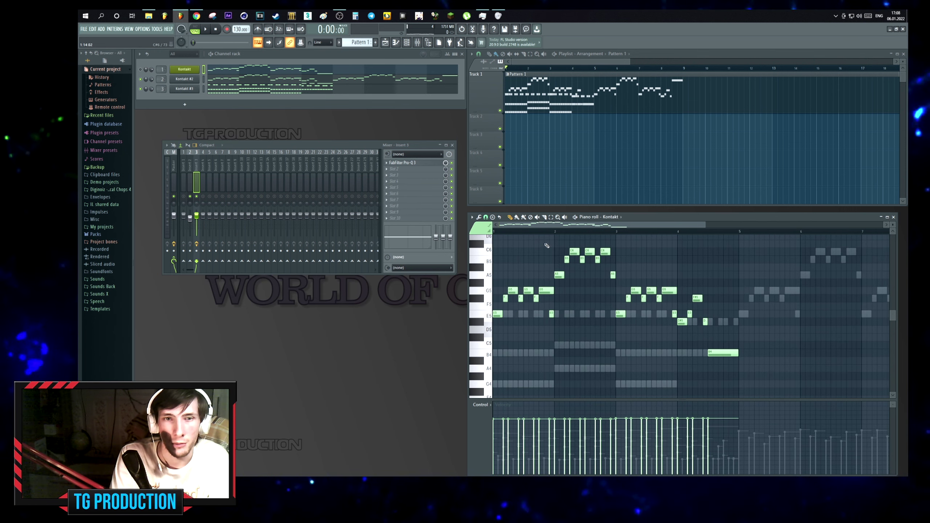
pyautogui.doubleClick(586, 345)
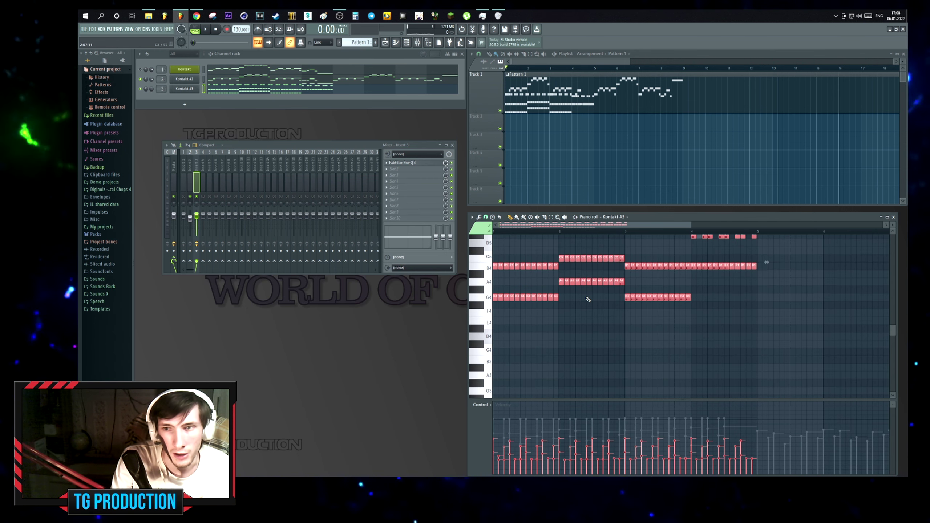
pyautogui.hotkey('ctrl', 'Down')
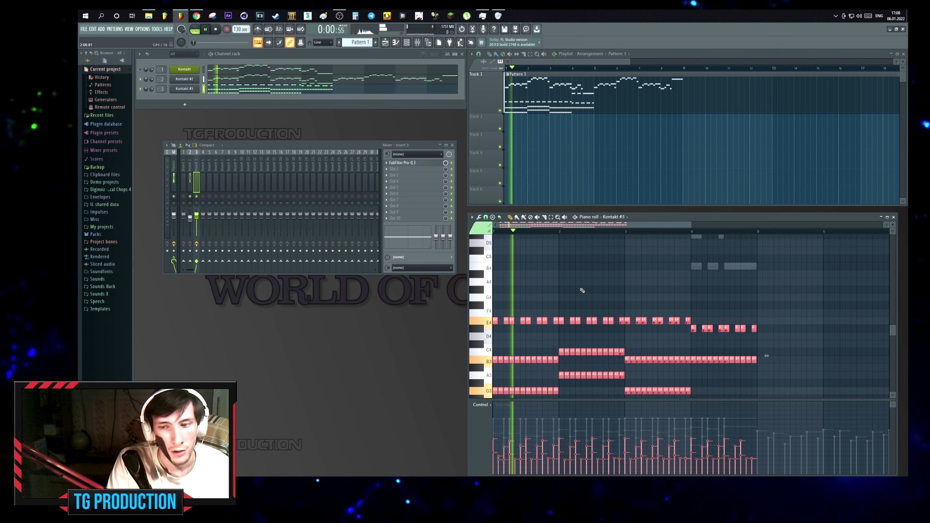
pyautogui.press('space')
# Replace String High in Kontakt #3 with 03. Strings Mid Spiccatissimo from Metropolis Ark 2's Curtius Strings (Mid).
pyautogui.click(184, 88)
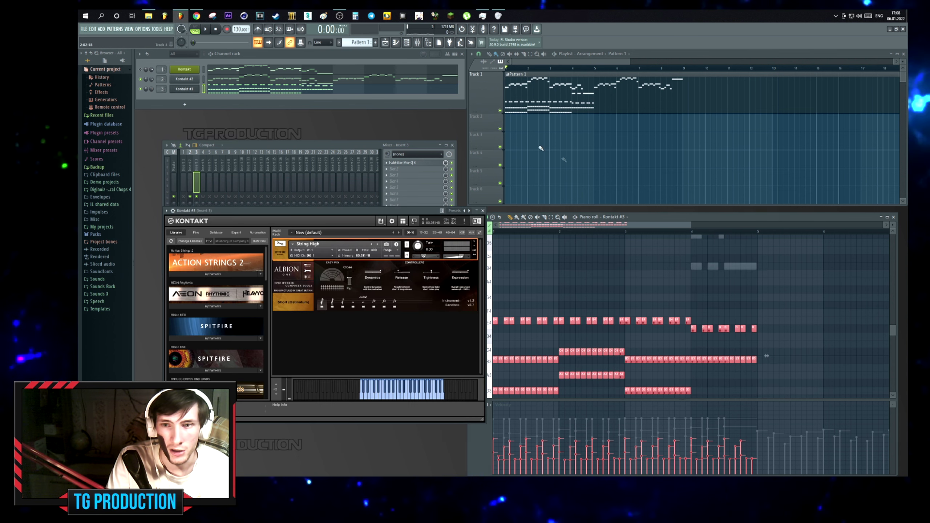
pyautogui.click(474, 244)
pyautogui.click(486, 272)
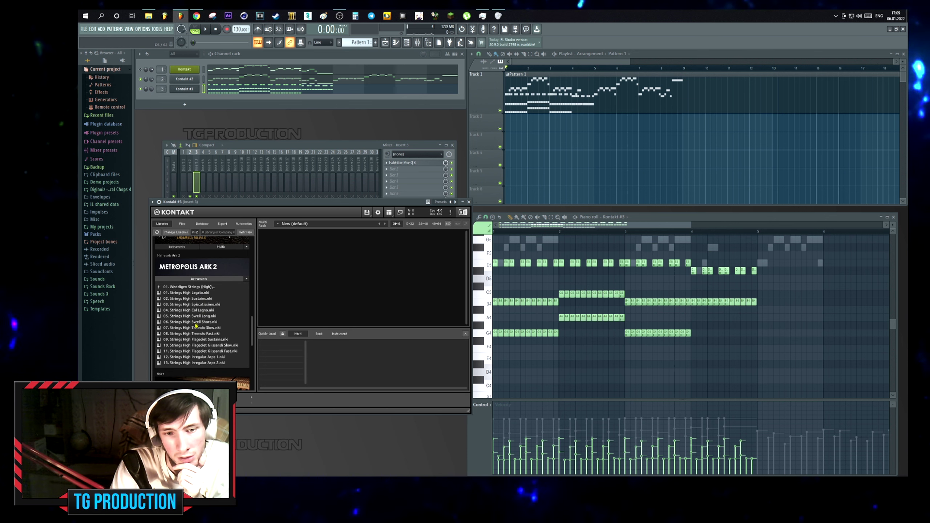
pyautogui.click(198, 288)
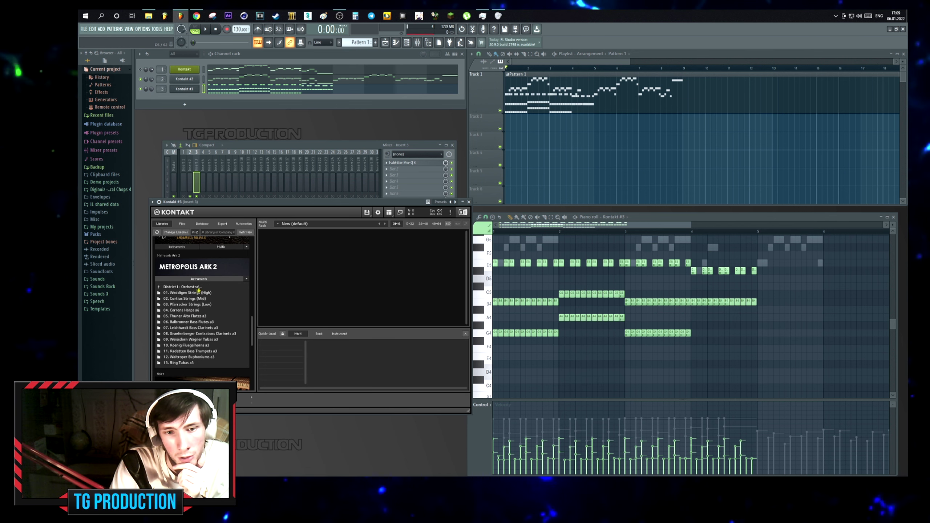
pyautogui.click(182, 298)
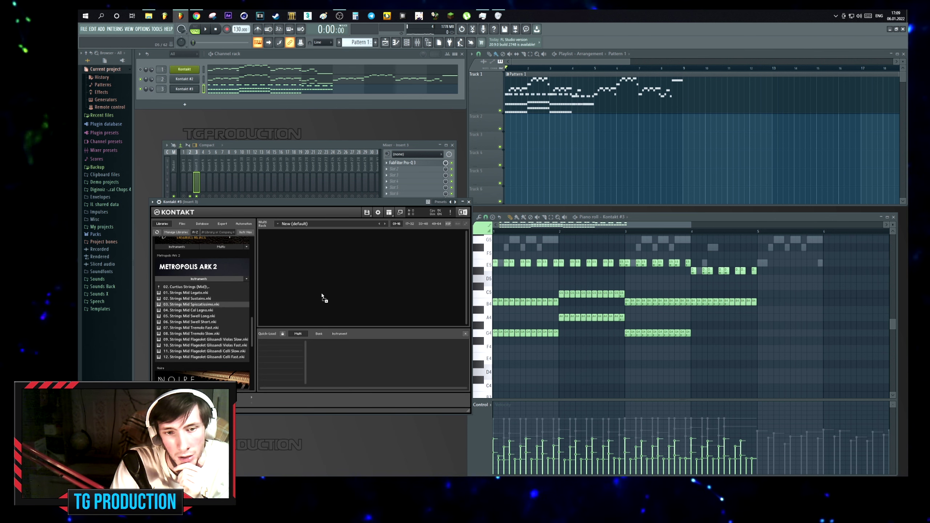
pyautogui.moveTo(322, 297); pyautogui.dragTo(321, 295)
# Lower the volume of Strings Mid Spiccatissimo in Kontakt #3 while the pattern plays.
pyautogui.press('space')
pyautogui.moveTo(516, 251); pyautogui.dragTo(772, 388)
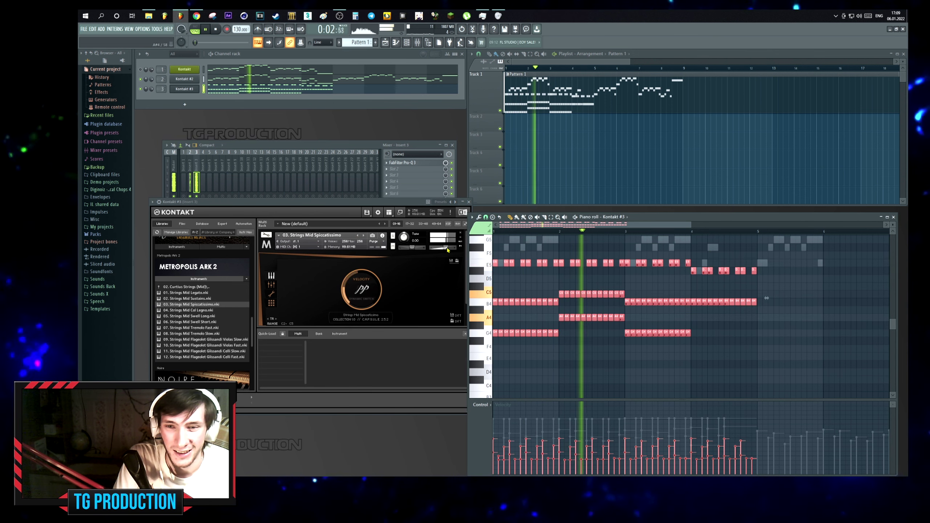
pyautogui.moveTo(443, 248); pyautogui.dragTo(437, 250)
pyautogui.press('space')
# Reduce the velocities of all the Kontakt #3 notes with level scaling while listening to the pattern.
pyautogui.scroll(-2, 531, 335)
pyautogui.hotkey('alt', 'x')
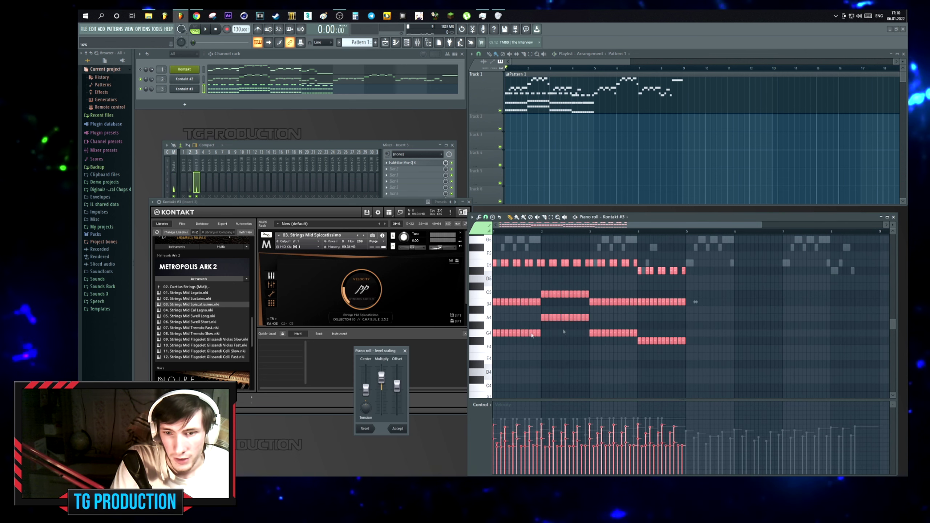
pyautogui.moveTo(397, 388); pyautogui.dragTo(397, 392)
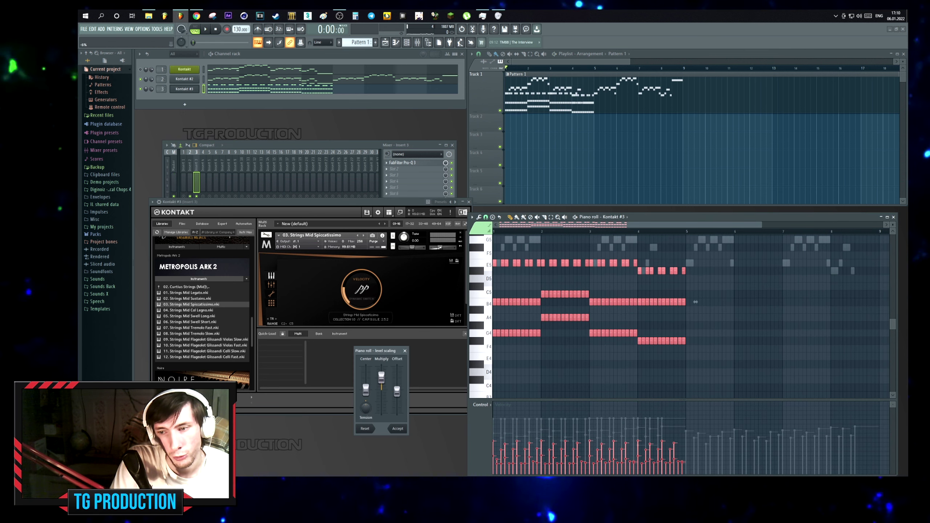
pyautogui.press('space')
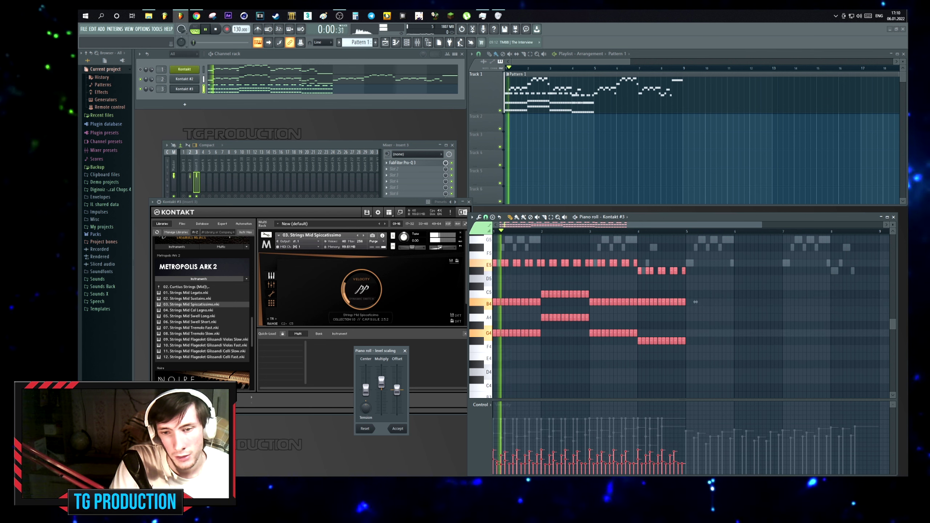
pyautogui.moveTo(397, 391); pyautogui.dragTo(397, 393)
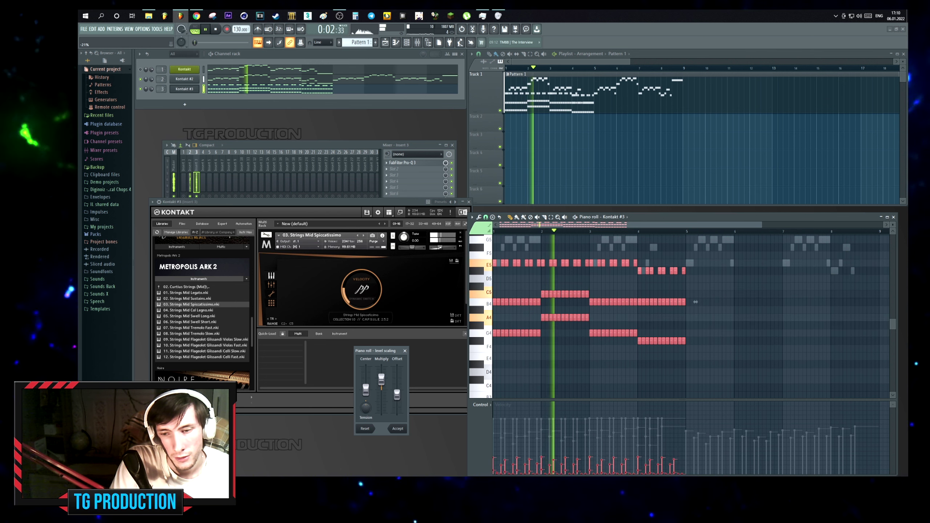
pyautogui.click(398, 428)
pyautogui.press('space')
# Fine-tune the volume of Strings Mid Spiccatissimo and check its balance by playing the pattern.
pyautogui.scroll(-2, 584, 268)
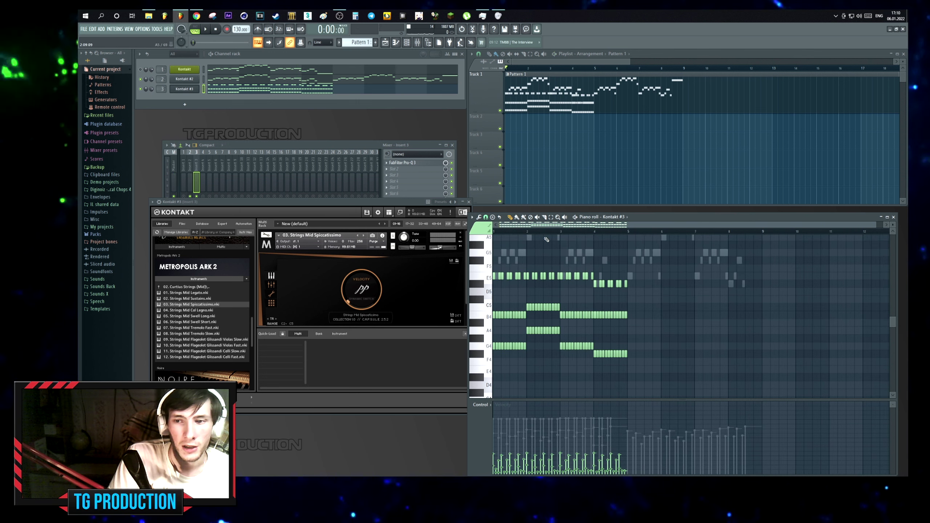
pyautogui.scroll(2, 546, 240)
pyautogui.scroll(1, 560, 238)
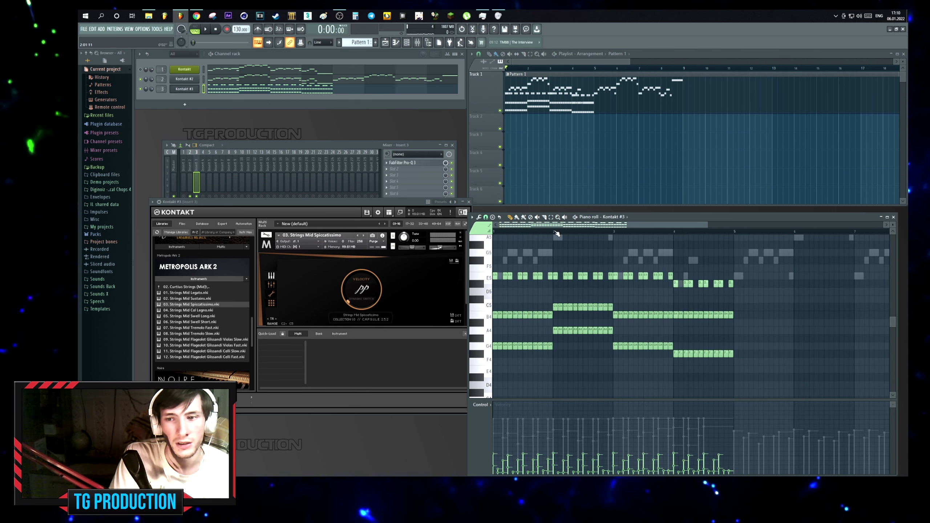
pyautogui.scroll(1, 562, 242)
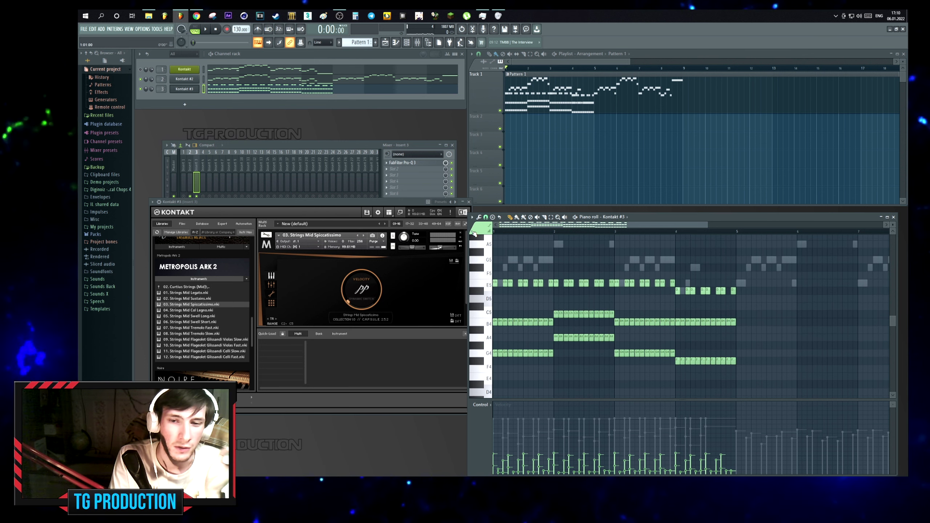
pyautogui.moveTo(444, 252); pyautogui.dragTo(443, 250)
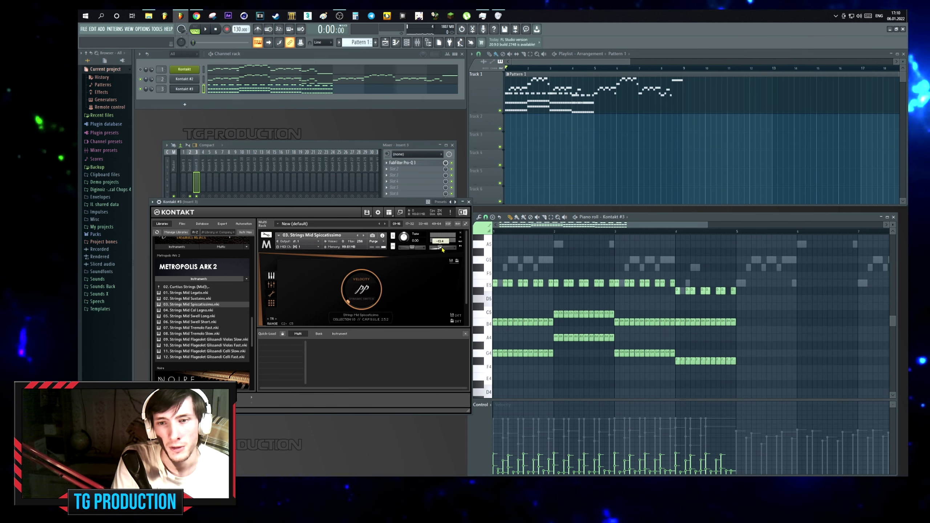
pyautogui.press('space')
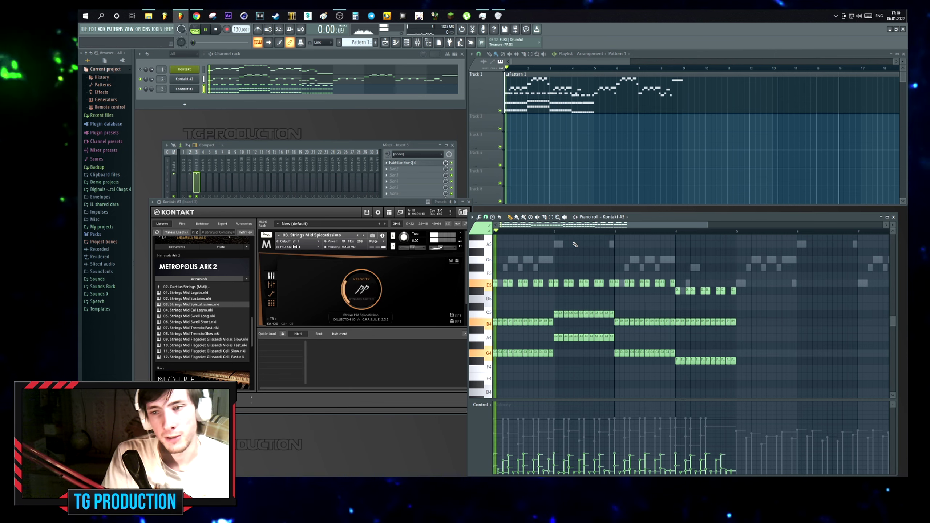
pyautogui.scroll(-2, 582, 273)
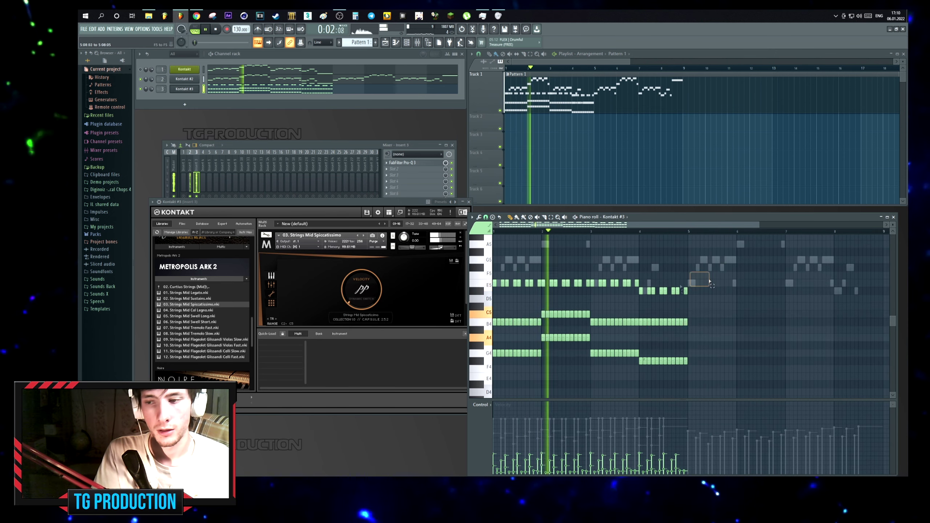
pyautogui.press('space')
pyautogui.hotkey('ctrl', 'a')
pyautogui.click(440, 248)
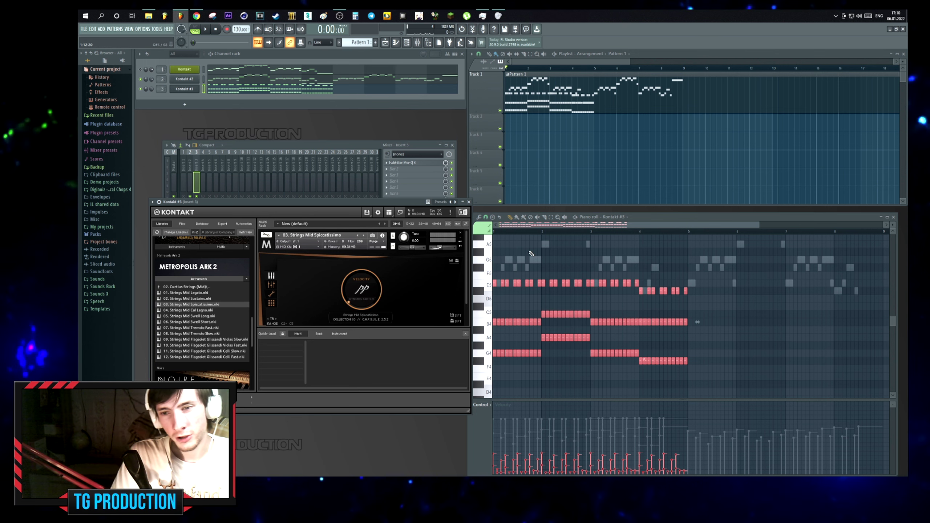
# Reselect all the Kontakt #3 notes and listen to the pattern again.
pyautogui.click(531, 253)
pyautogui.scroll(2, 543, 233)
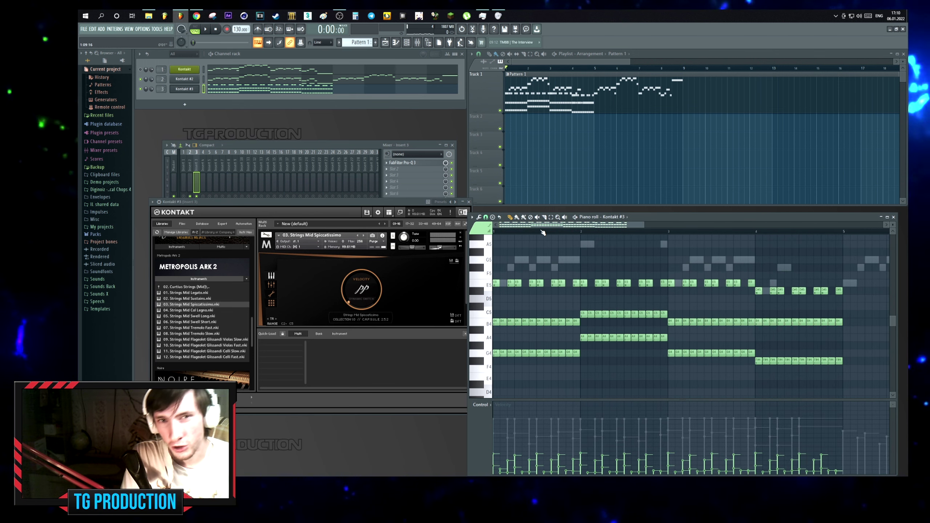
pyautogui.scroll(-2, 543, 233)
pyautogui.moveTo(757, 270); pyautogui.dragTo(441, 361)
pyautogui.press('space')
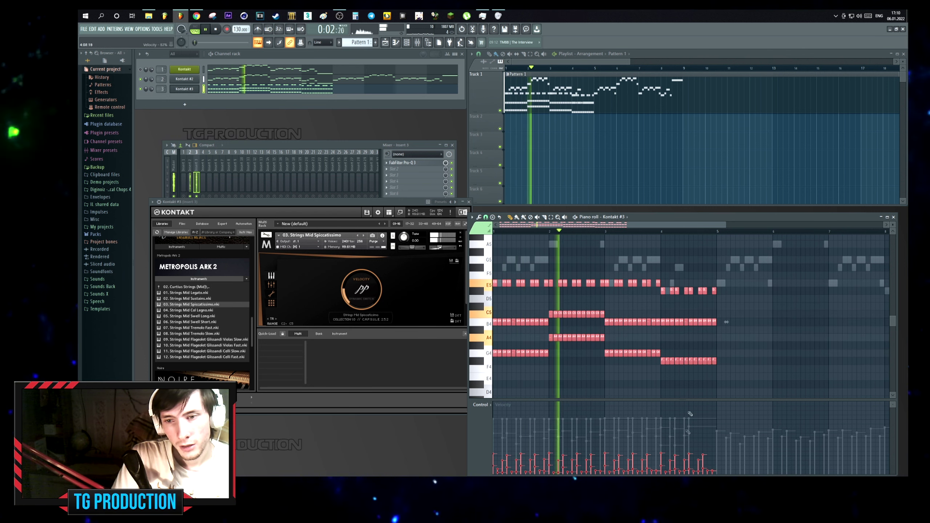
# Thin out the repeated B4 notes in bar 1 of the Kontakt #3 part into a sparser rhythm, checking by ear.
pyautogui.click(524, 336)
pyautogui.scroll(3, 525, 336)
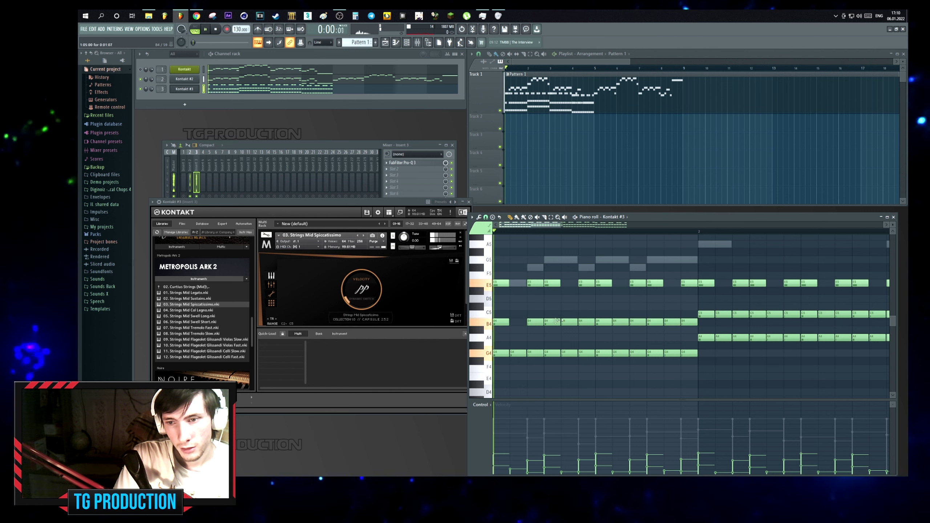
pyautogui.press('space')
pyautogui.press('space')
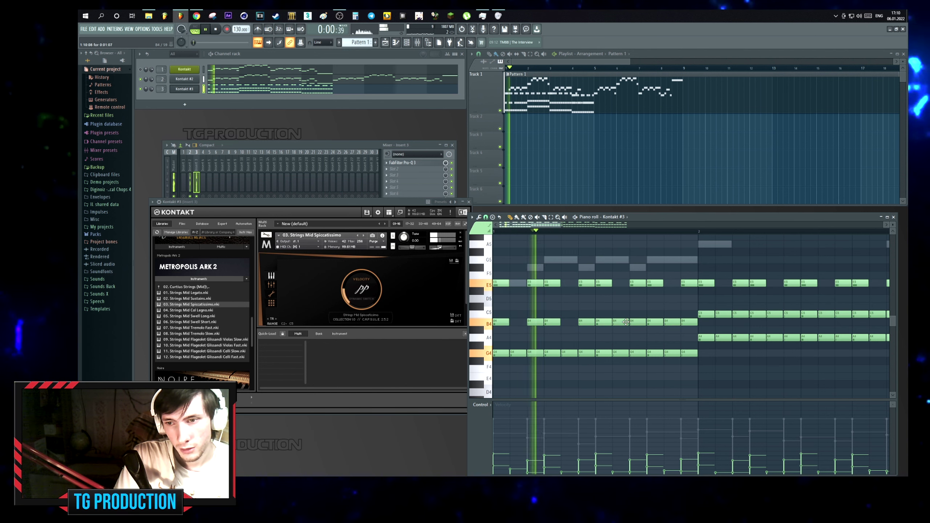
pyautogui.press('space')
pyautogui.press('space')
pyautogui.rightClick(537, 322)
pyautogui.press('space')
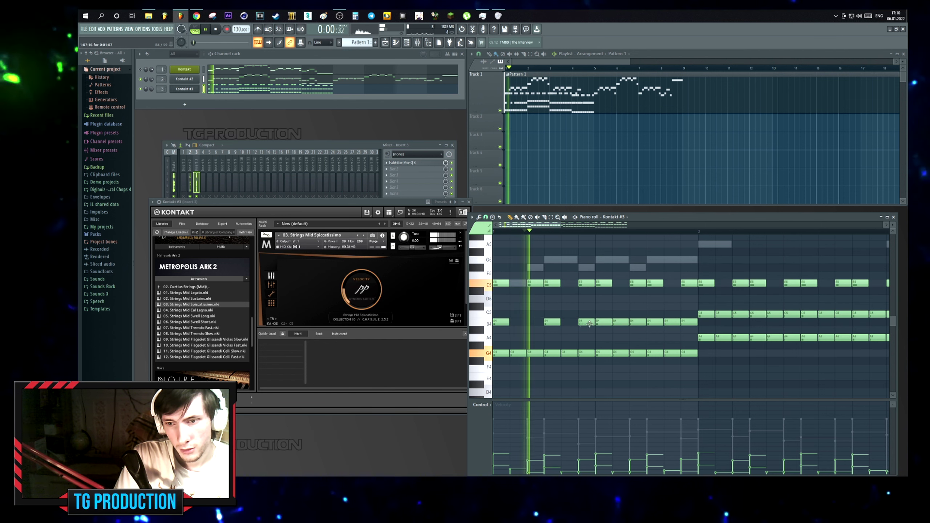
pyautogui.press('space')
pyautogui.press('space')
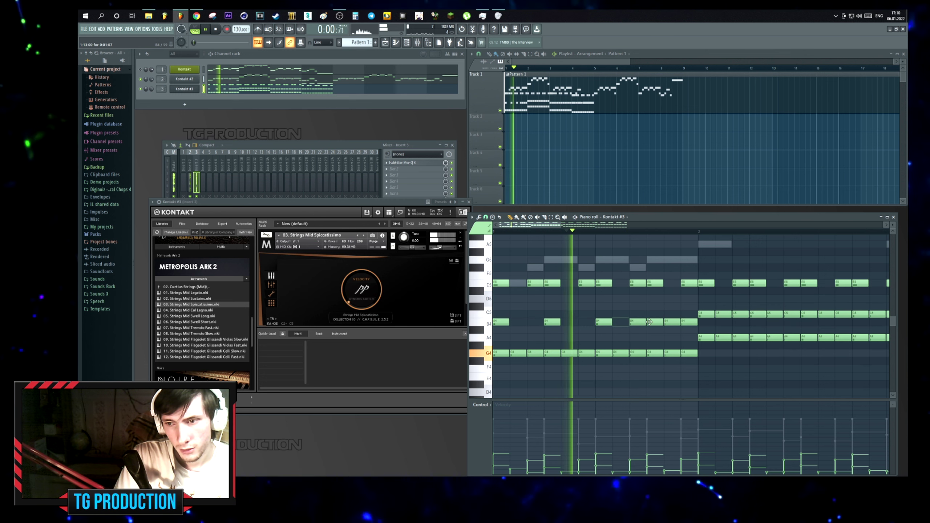
pyautogui.press('space')
# Delete selected C5 notes in bar 2 of the Kontakt #3 part to match bar 1's sparser rhythm.
pyautogui.hscroll(3, 571, 320)
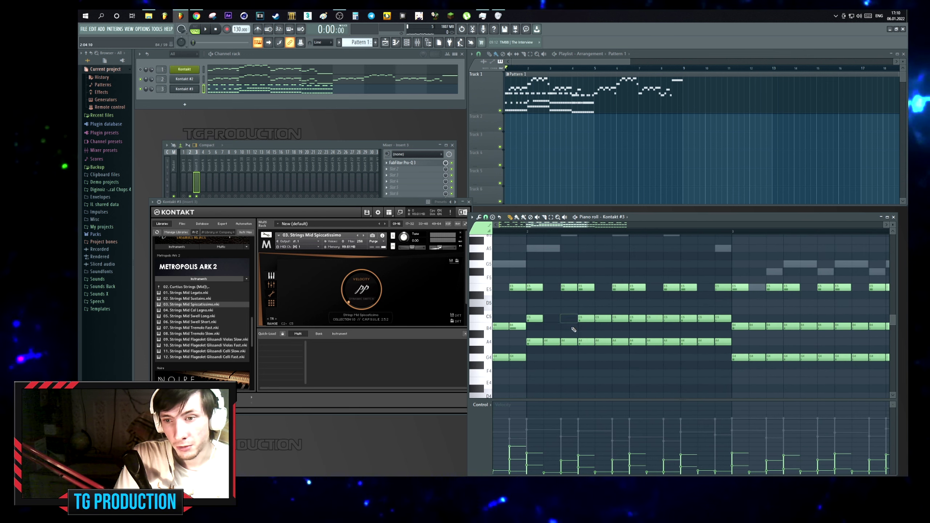
pyautogui.press('space')
pyautogui.rightClick(620, 317)
pyautogui.rightClick(655, 318)
pyautogui.rightClick(671, 318)
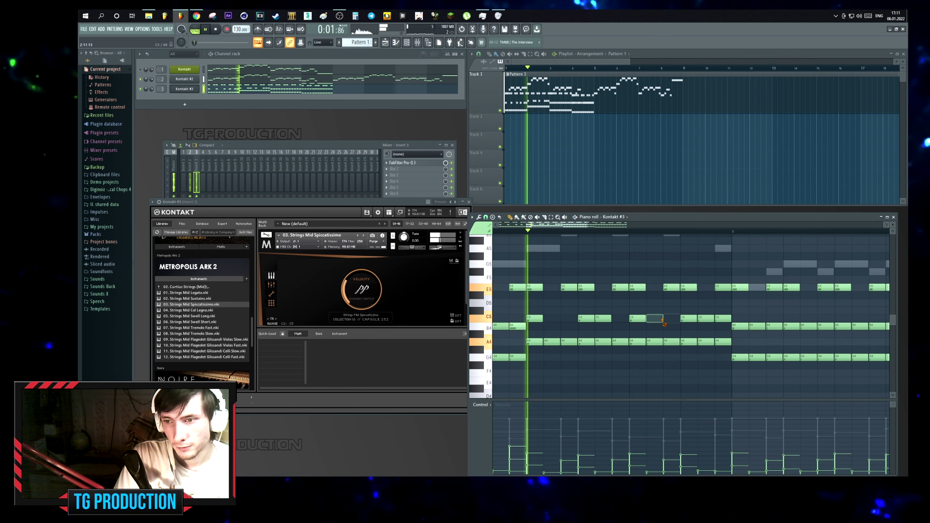
# Delete the second and third B4 notes of bar 3 and undo one surplus edit.
pyautogui.scroll(-1, 549, 320)
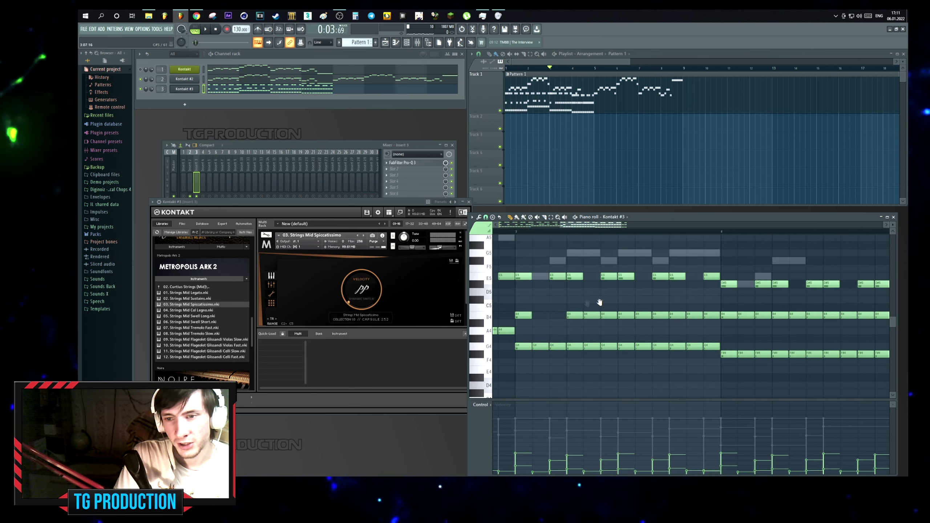
pyautogui.hscroll(1, 542, 315)
pyautogui.hotkey('ctrl', 'z')
pyautogui.press('space')
pyautogui.press('space')
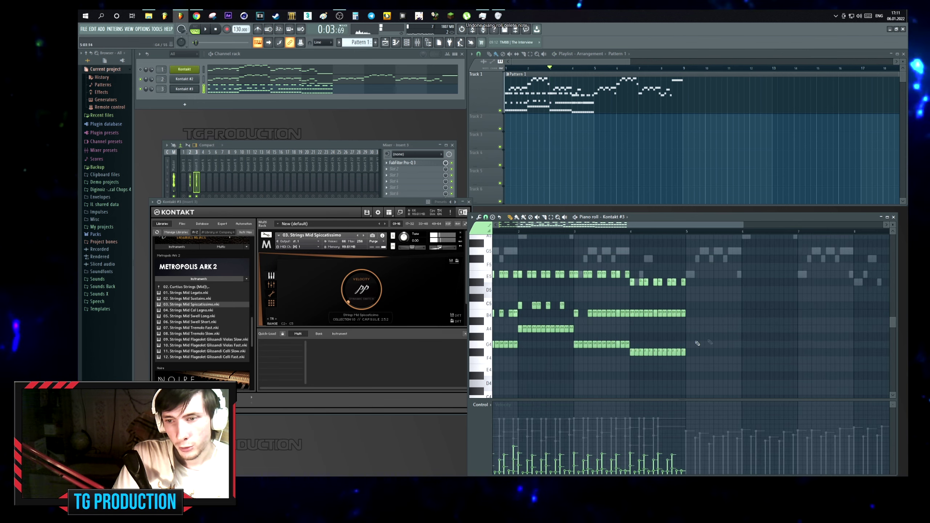
pyautogui.moveTo(702, 370); pyautogui.dragTo(604, 325)
pyautogui.scroll(1, 615, 319)
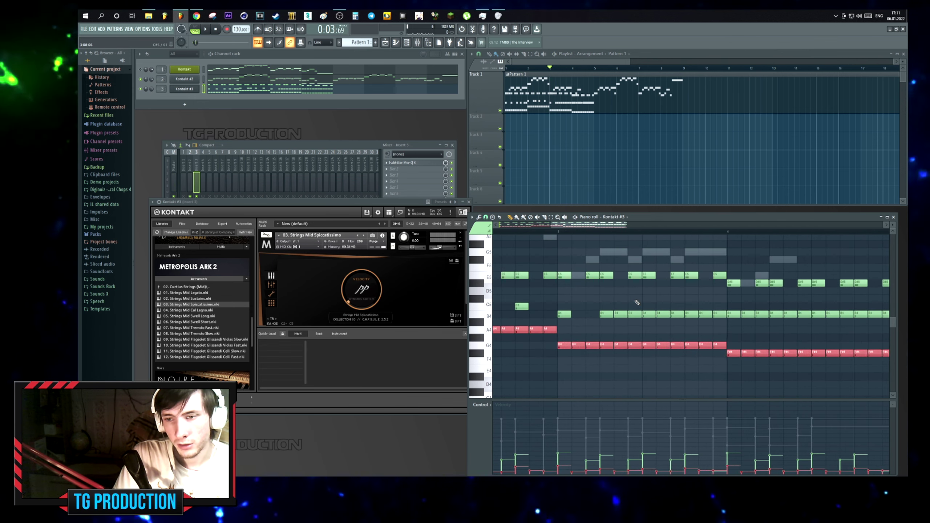
pyautogui.click(637, 302)
pyautogui.scroll(-3, 633, 236)
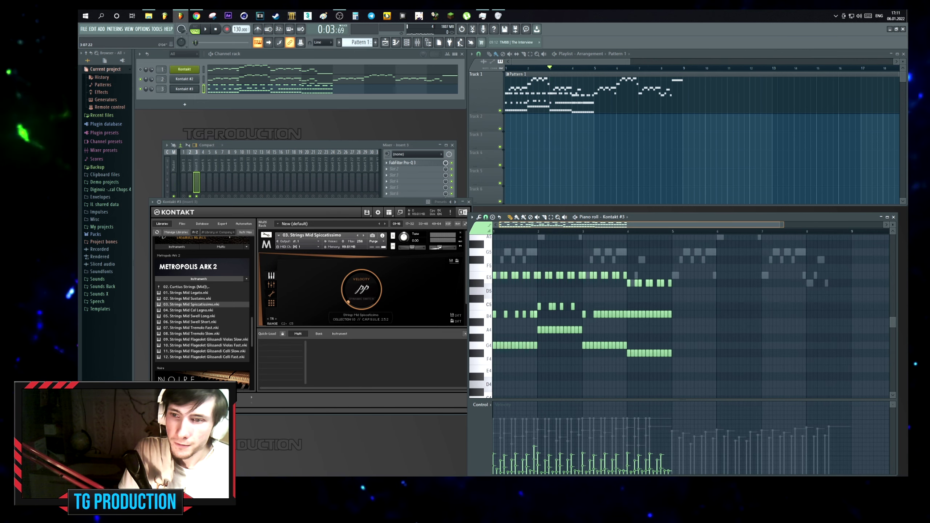
pyautogui.scroll(1, 624, 259)
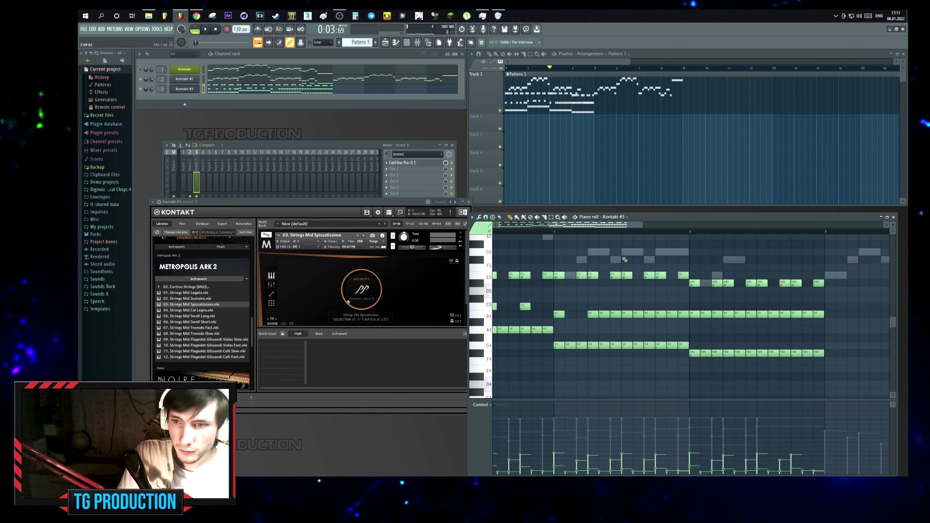
pyautogui.scroll(2, 600, 321)
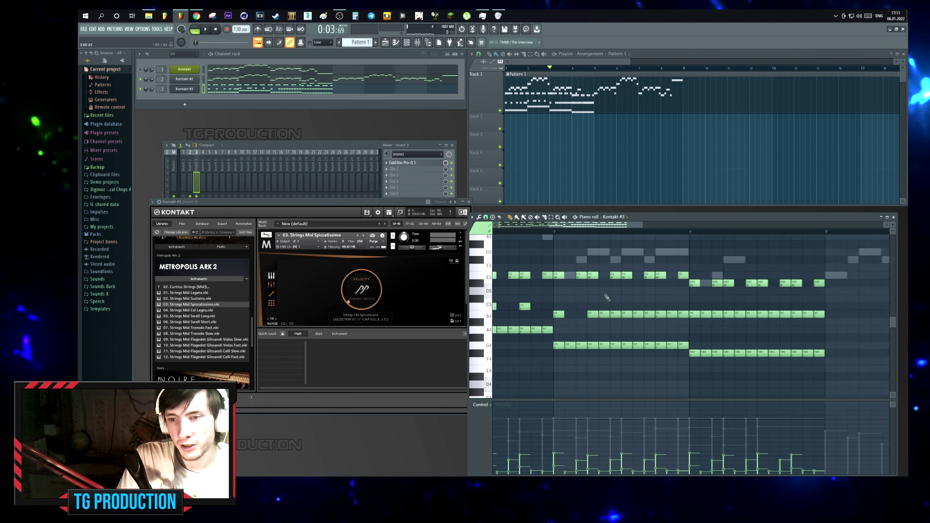
pyautogui.scroll(1, 611, 311)
# Delete several more B4 notes in bar 3 while the pattern plays, opening gaps in the repeated line.
pyautogui.press('space')
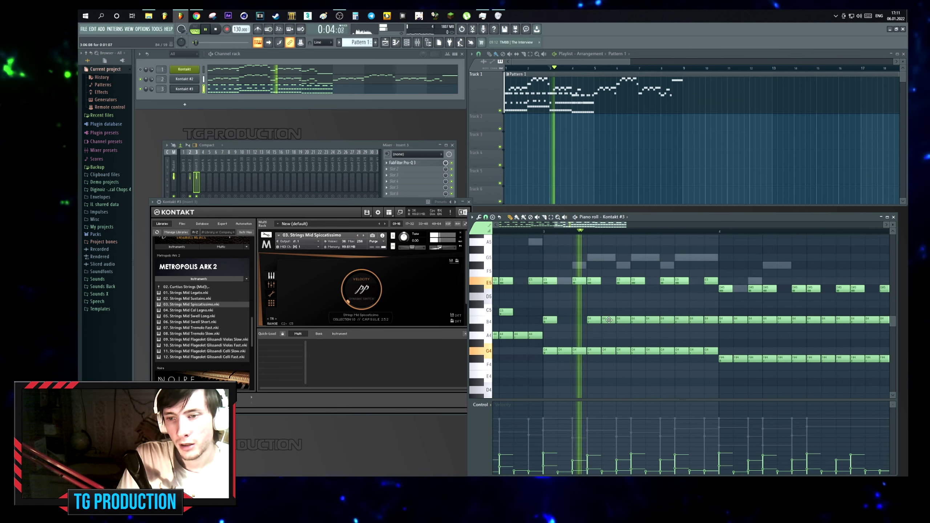
pyautogui.rightClick(608, 320)
pyautogui.rightClick(653, 320)
pyautogui.rightClick(697, 320)
pyautogui.press('space')
# Duplicate the whole Kontakt #3 accompaniment into bars 5 to 8, play the pattern and close the Kontakt #3 window.
pyautogui.scroll(-5, 722, 321)
pyautogui.hotkey('ctrl', 'a')
pyautogui.hotkey('ctrl', 'b')
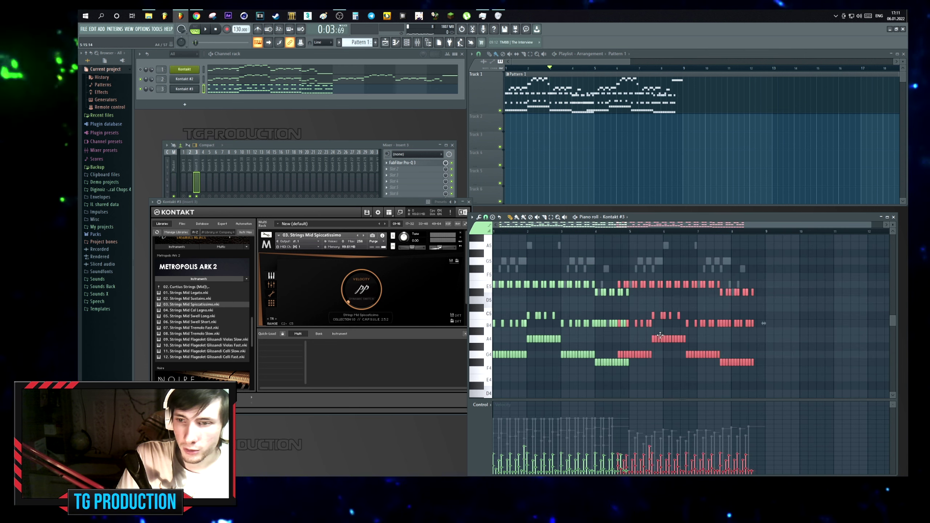
pyautogui.moveTo(780, 264); pyautogui.dragTo(491, 395)
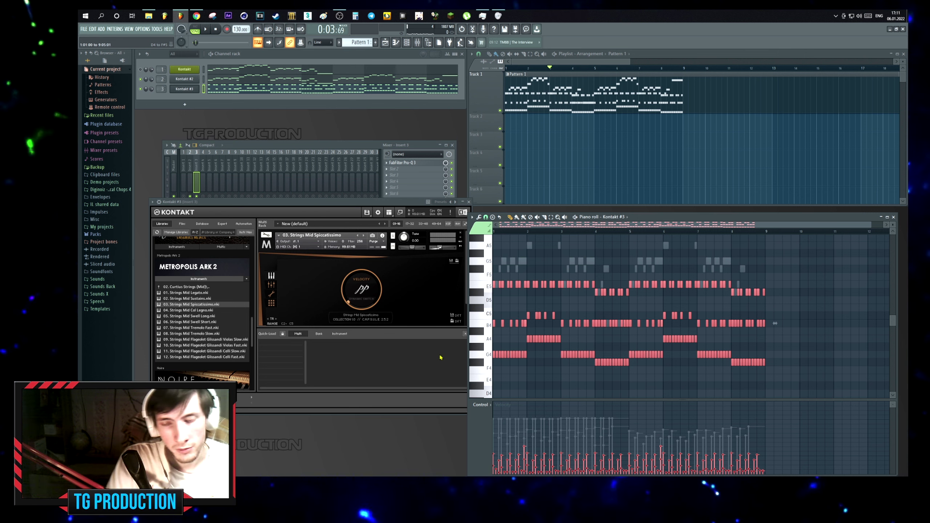
pyautogui.press('space')
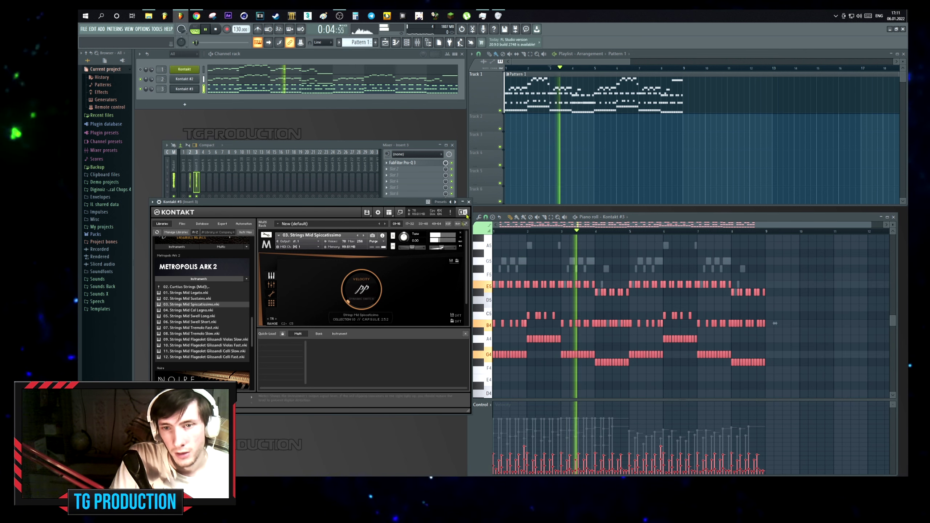
pyautogui.click(469, 201)
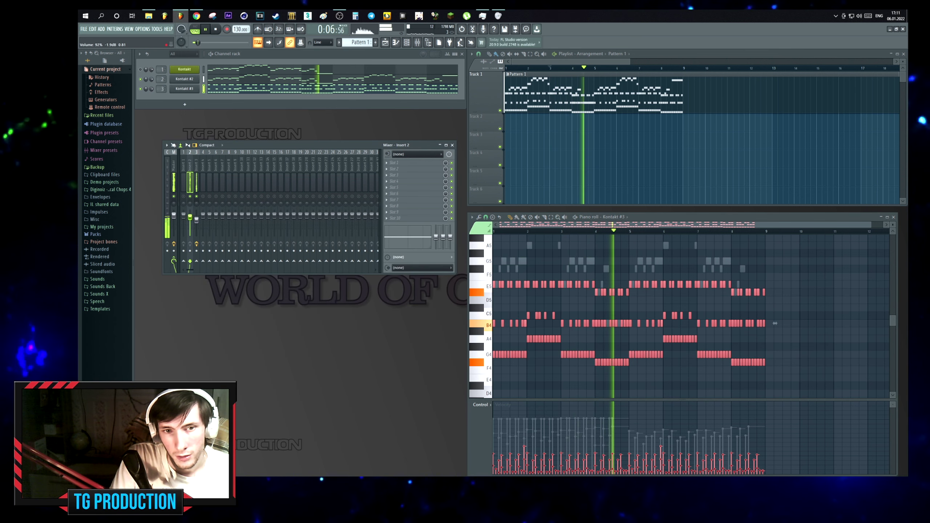
# Set the Insert 2 mixer volume to 100% while the pattern plays and stop playback.
pyautogui.moveTo(197, 215); pyautogui.dragTo(196, 220)
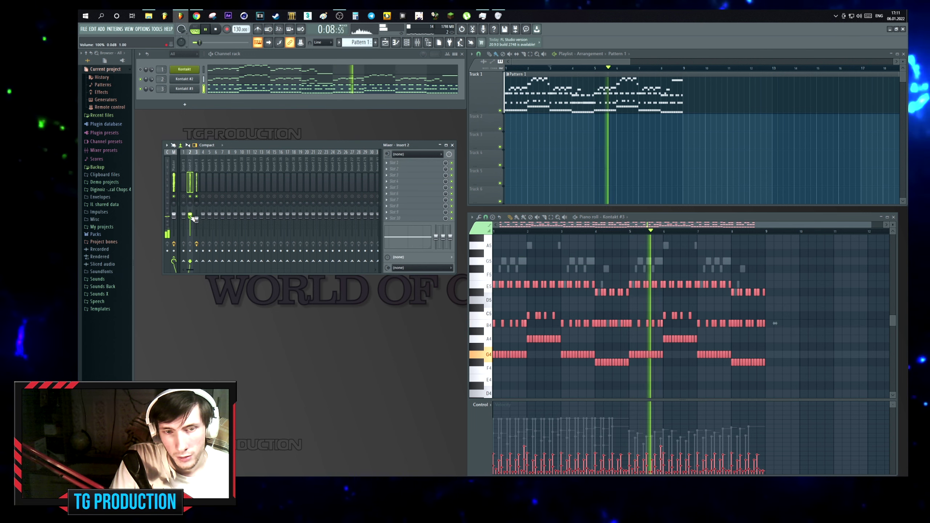
pyautogui.click(653, 256)
pyautogui.press('space')
# Copy the Kontakt #3 notes of bars 5 to 8 and insert another Kontakt instrument channel after it.
pyautogui.moveTo(627, 278); pyautogui.dragTo(774, 366)
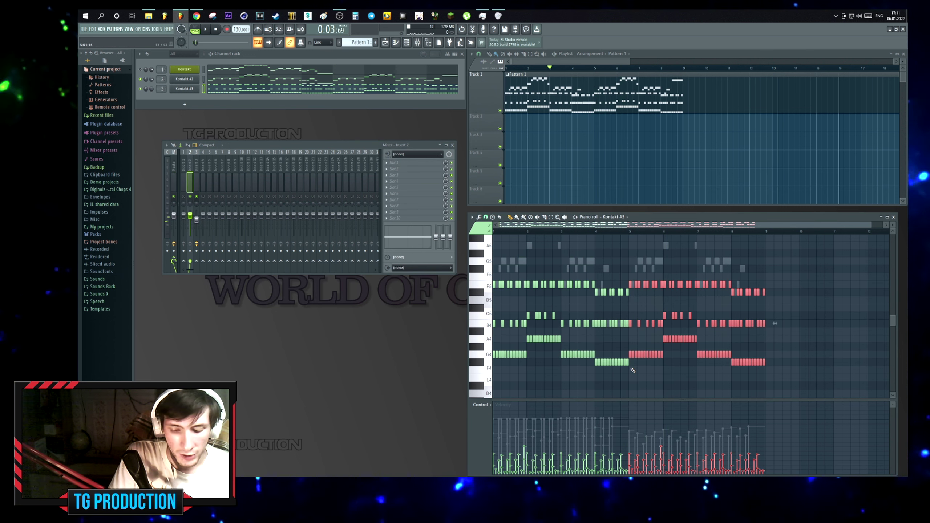
pyautogui.rightClick(196, 83)
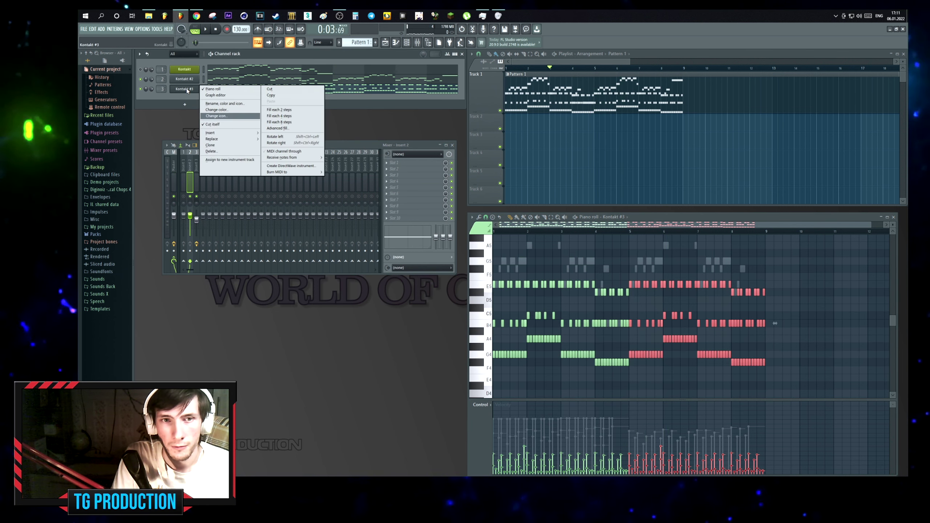
pyautogui.click(216, 116)
pyautogui.click(468, 242)
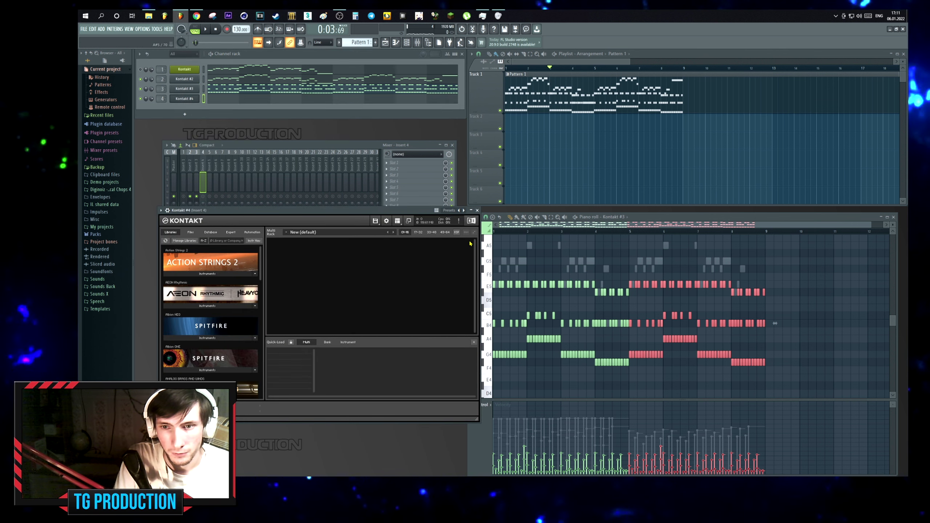
# Load String High.nki from the Albion ONE library into Kontakt #4 and paste the copied notes into bars 5 to 8.
pyautogui.click(207, 369)
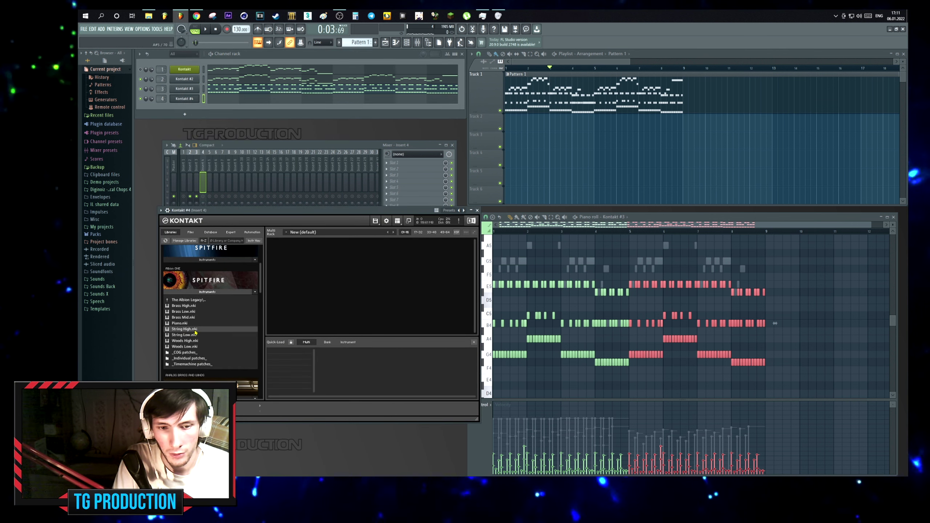
pyautogui.hotkey('ctrl', 'v')
# Raise the velocities of the pasted Kontakt #4 notes and play the pattern's second half.
pyautogui.hscroll(-2, 621, 309)
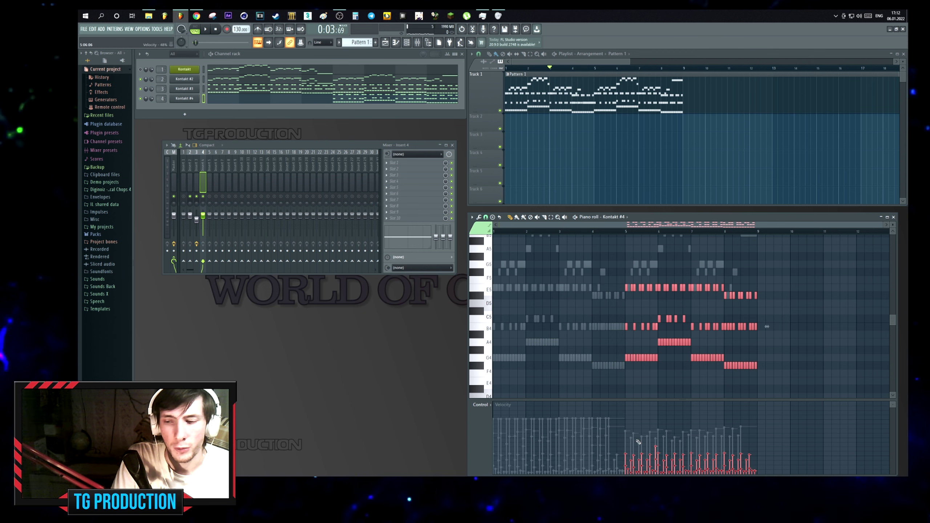
pyautogui.click(596, 232)
pyautogui.press('space')
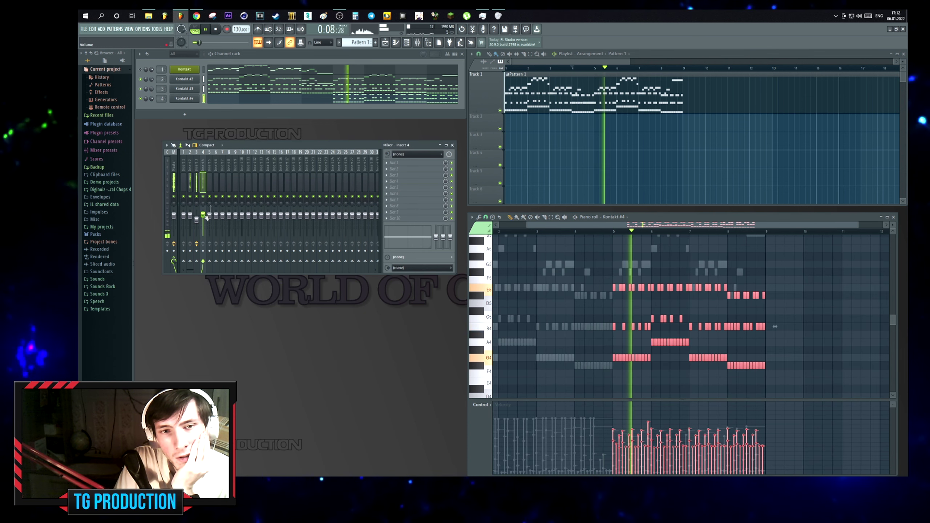
# Stop playback and inspect the instruments loaded in Kontakt #3, Kontakt #4 and Kontakt #2.
pyautogui.click(192, 91)
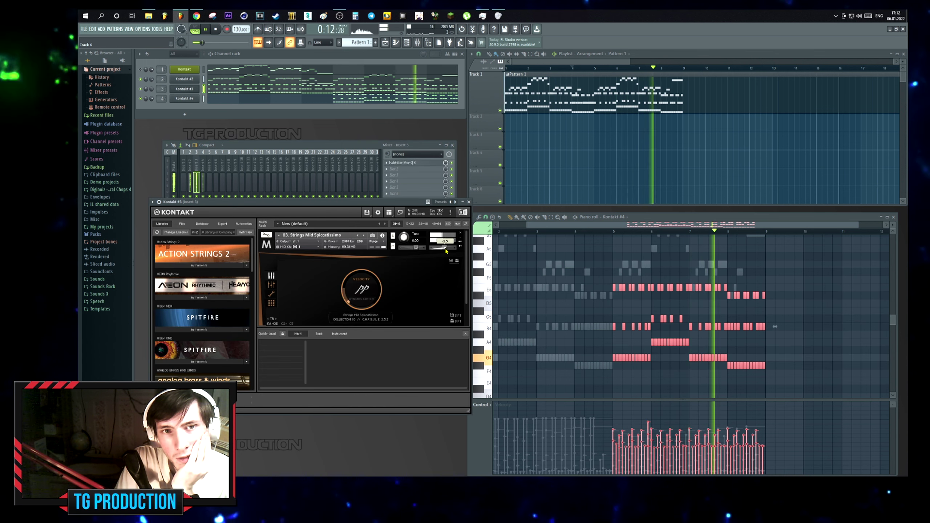
pyautogui.press('space')
pyautogui.click(186, 99)
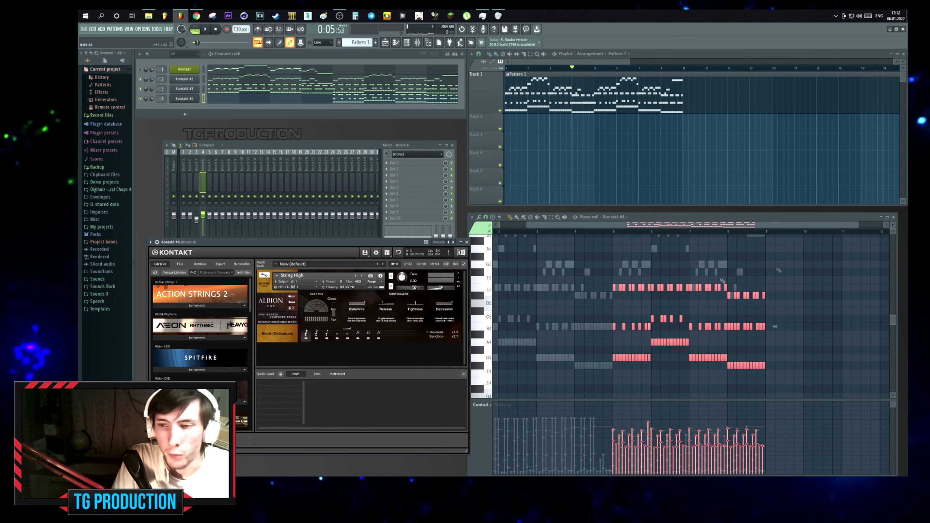
pyautogui.click(190, 89)
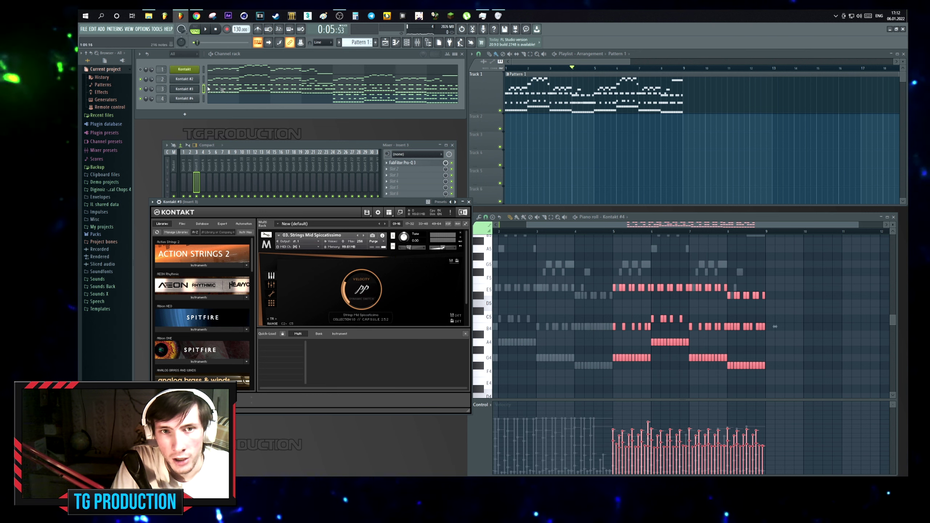
pyautogui.click(184, 79)
# Play the pattern from bar 5, close the Kontakt #2 window and the mixer, and return to the start.
pyautogui.click(616, 235)
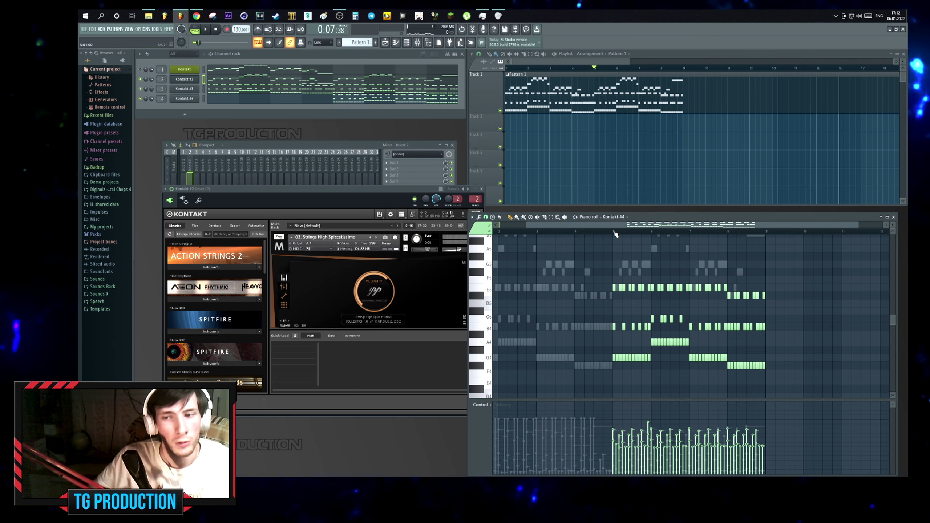
pyautogui.press('space')
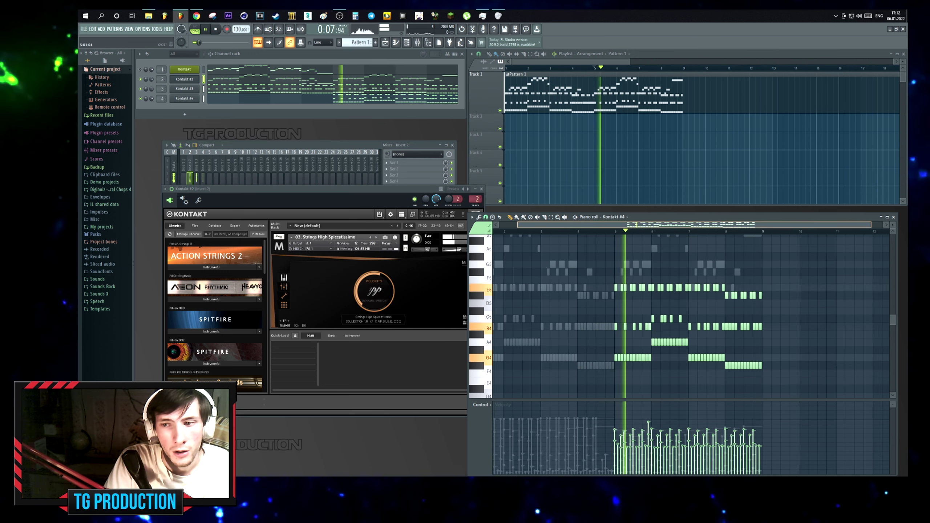
pyautogui.click(481, 188)
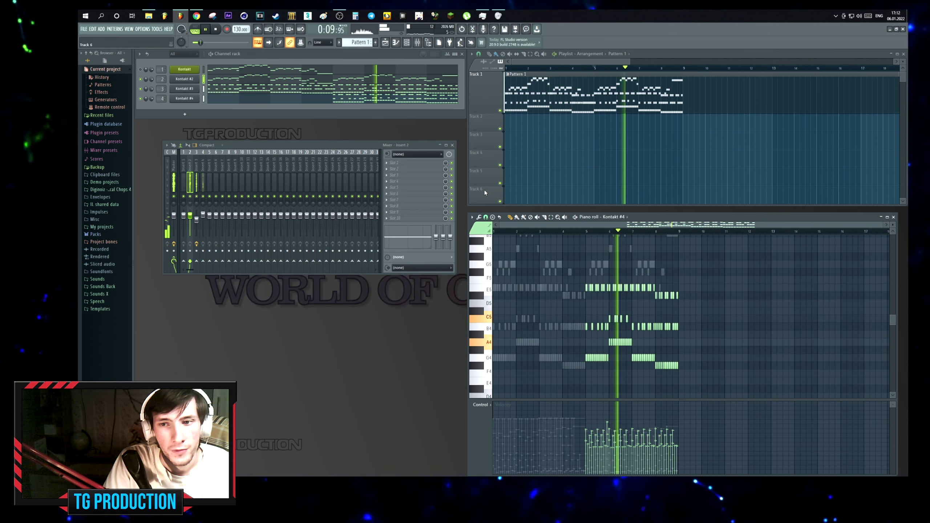
pyautogui.click(453, 145)
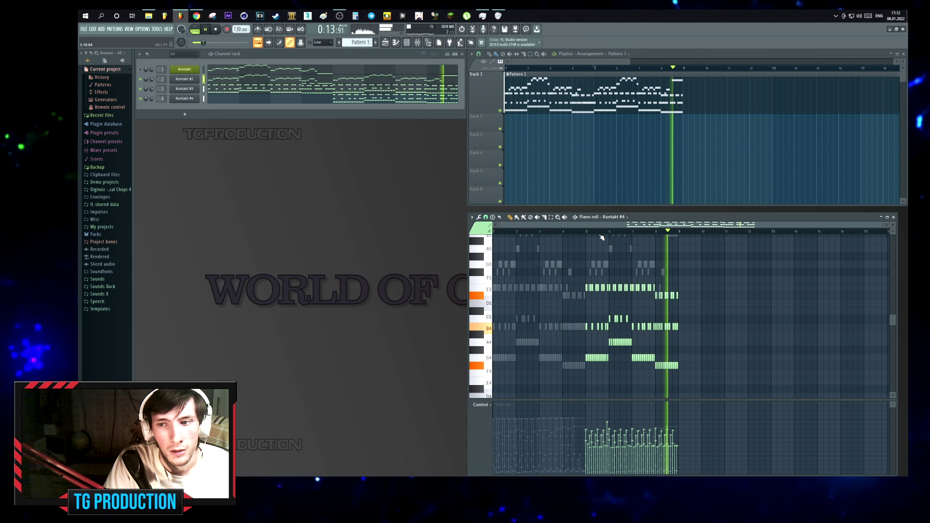
pyautogui.press('space')
pyautogui.scroll(3, 578, 247)
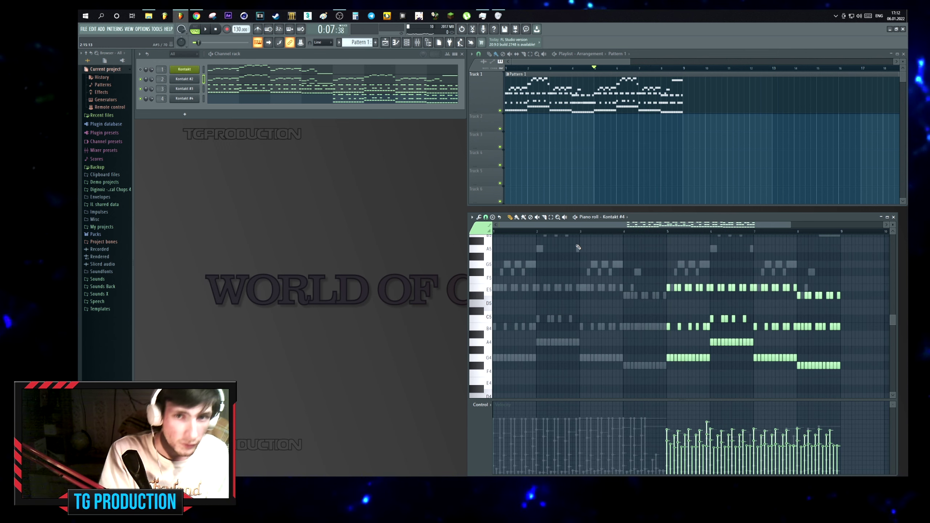
pyautogui.press('Home')
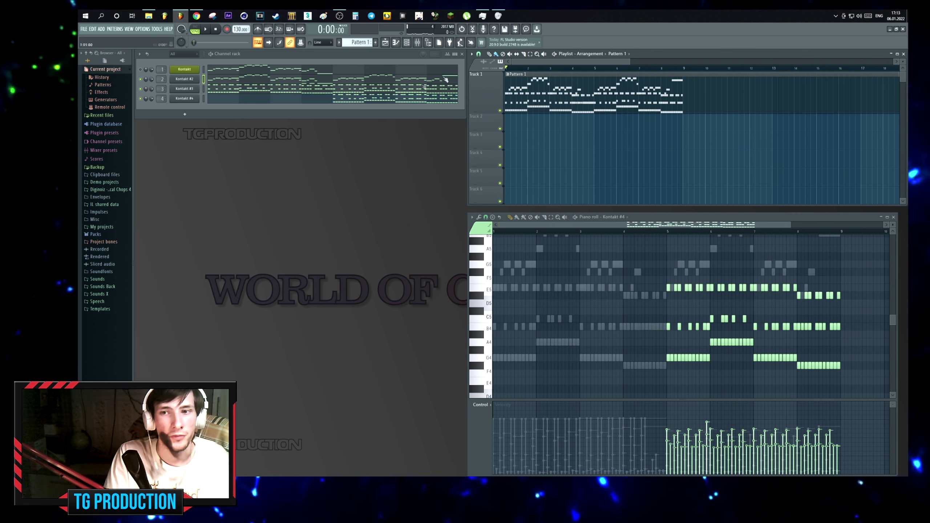
# Add a fifth Kontakt channel and move its window clear of the piano roll.
pyautogui.click(184, 114)
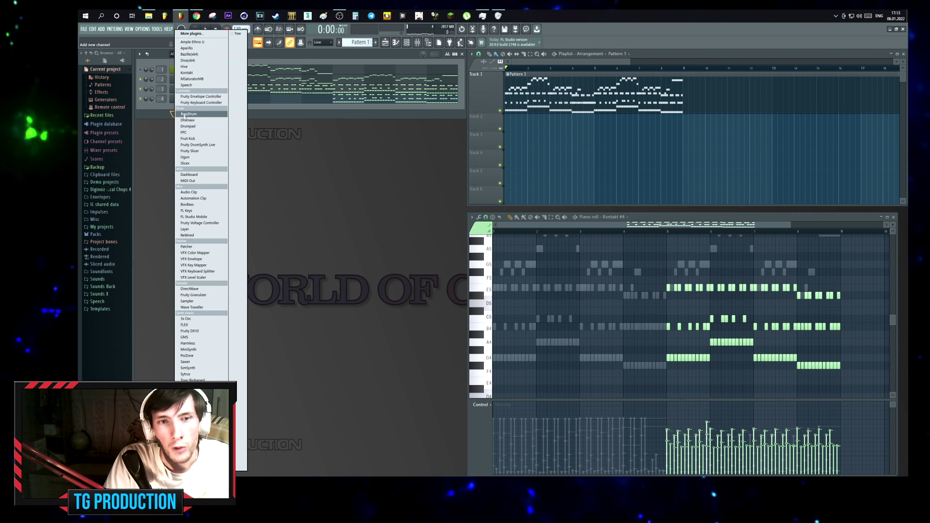
pyautogui.click(198, 75)
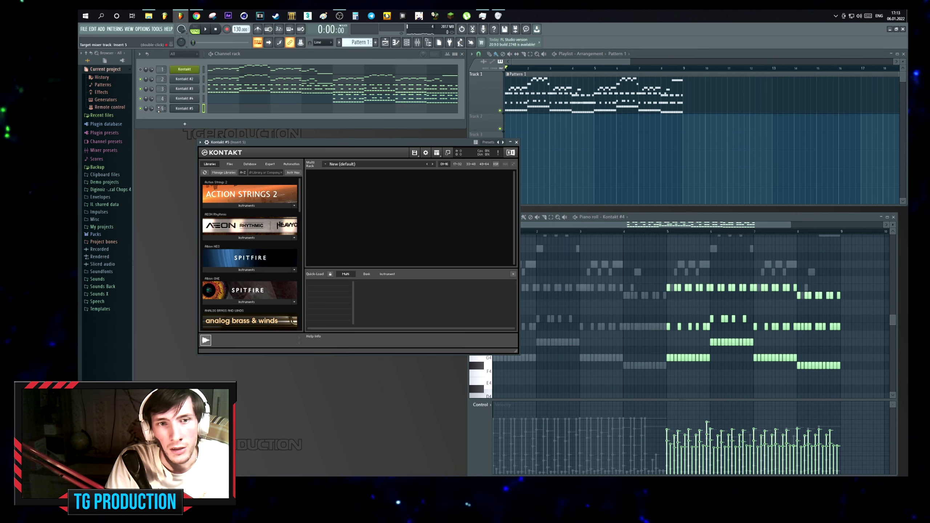
pyautogui.scroll(-4, 264, 219)
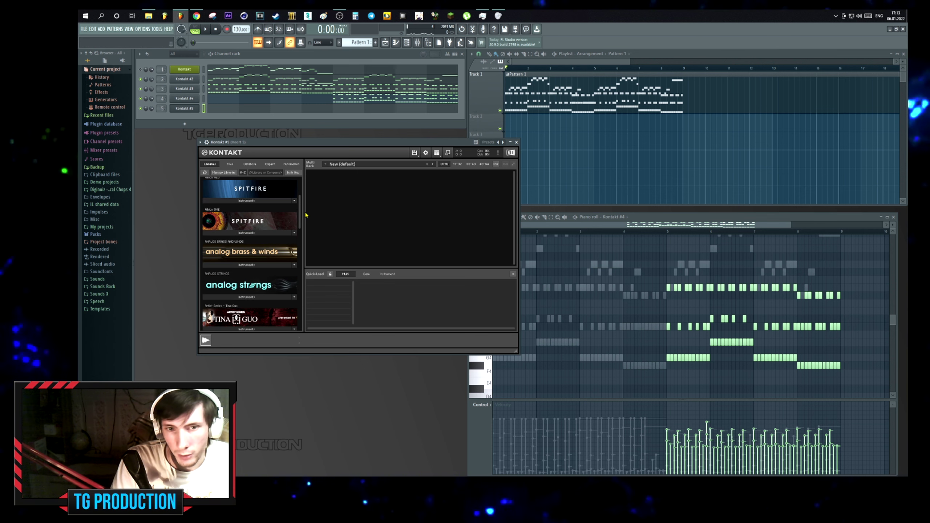
pyautogui.scroll(4, 264, 219)
pyautogui.click(642, 184)
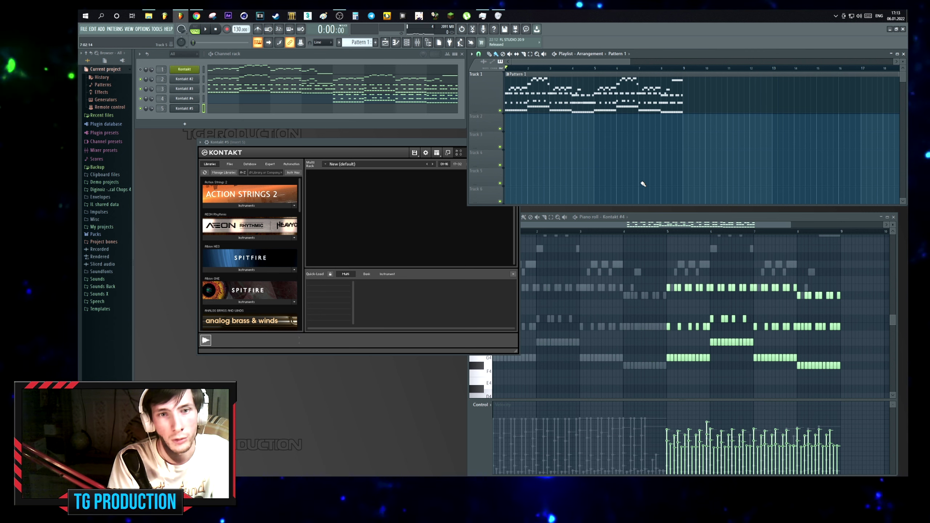
pyautogui.moveTo(456, 146); pyautogui.dragTo(398, 141)
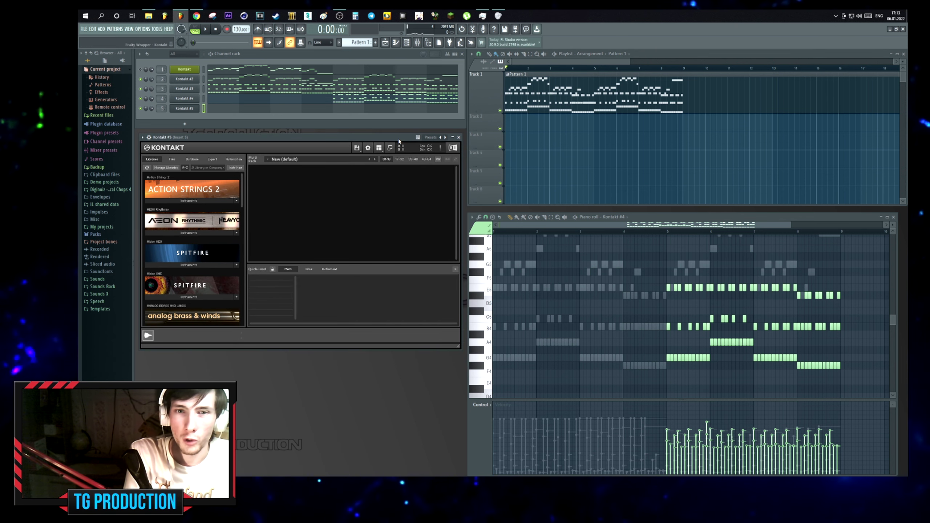
# Bring the Kontakt #3 part into the piano roll and copy all of its notes.
pyautogui.scroll(-2, 219, 205)
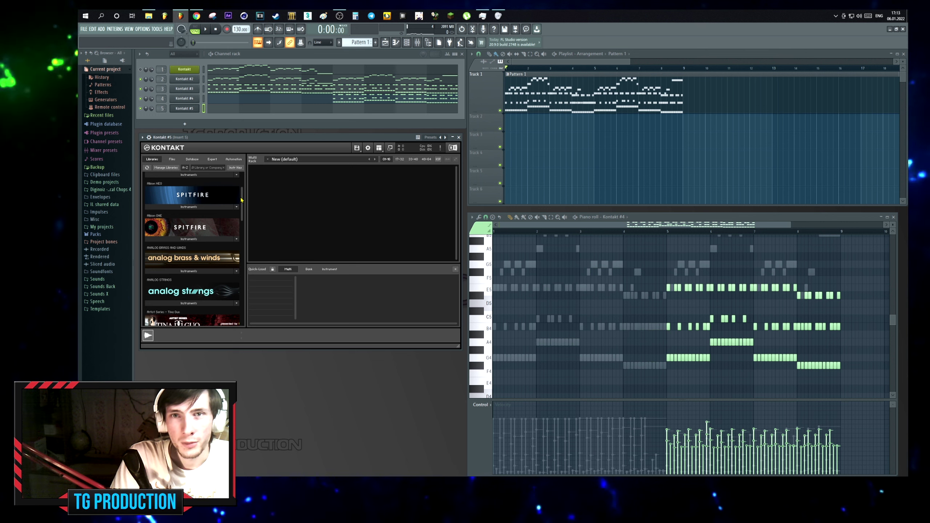
pyautogui.moveTo(241, 200); pyautogui.dragTo(243, 201)
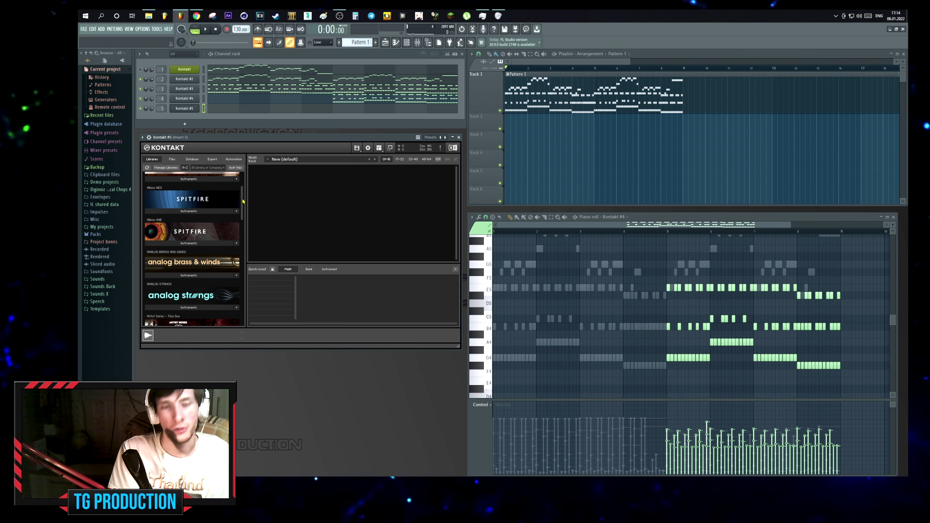
pyautogui.moveTo(242, 201); pyautogui.dragTo(243, 298)
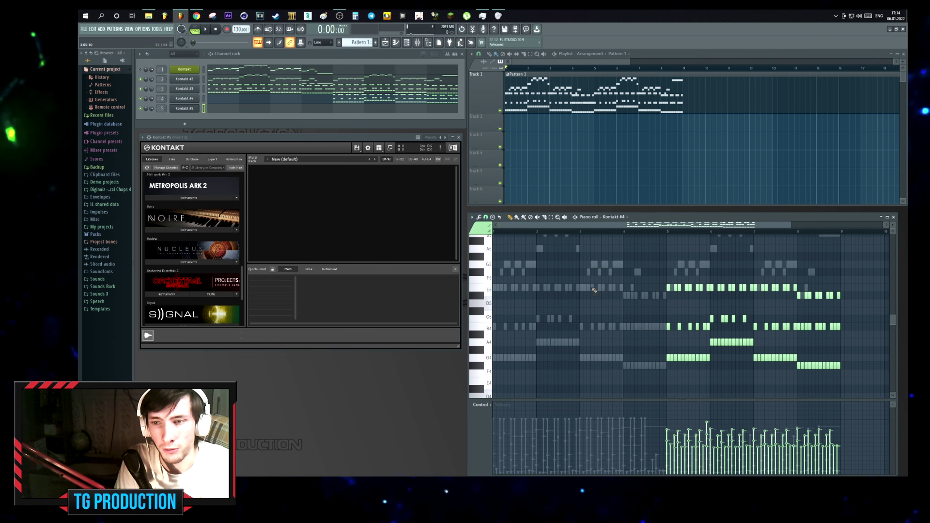
pyautogui.doubleClick(593, 288)
pyautogui.hotkey('ctrl', 'a')
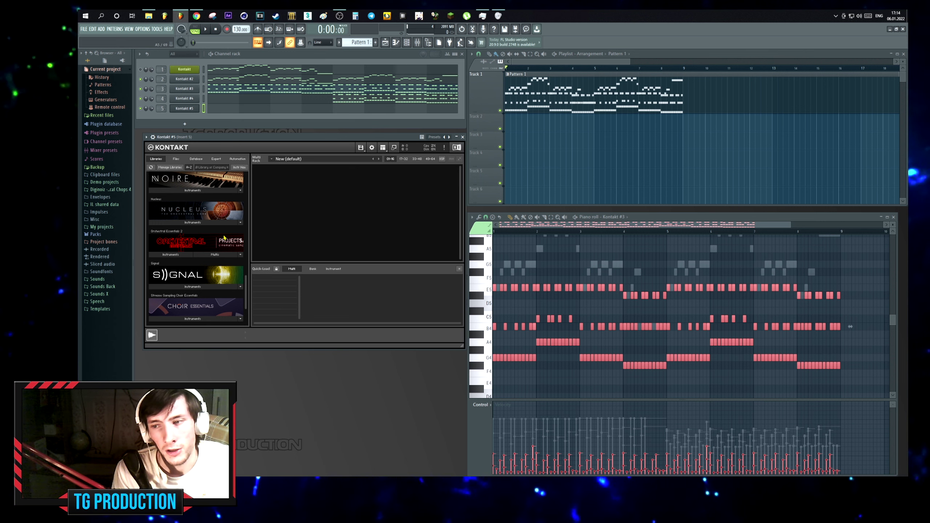
# Open the Nucleus library's instruments in Kontakt #5 and go up from the 16 Violins folder to the Single Patches folder.
pyautogui.scroll(2, 225, 237)
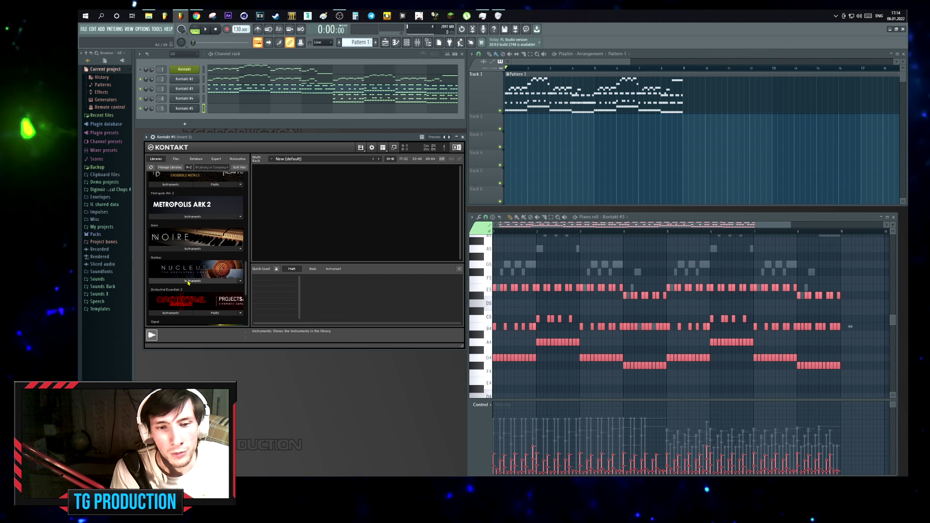
pyautogui.click(188, 280)
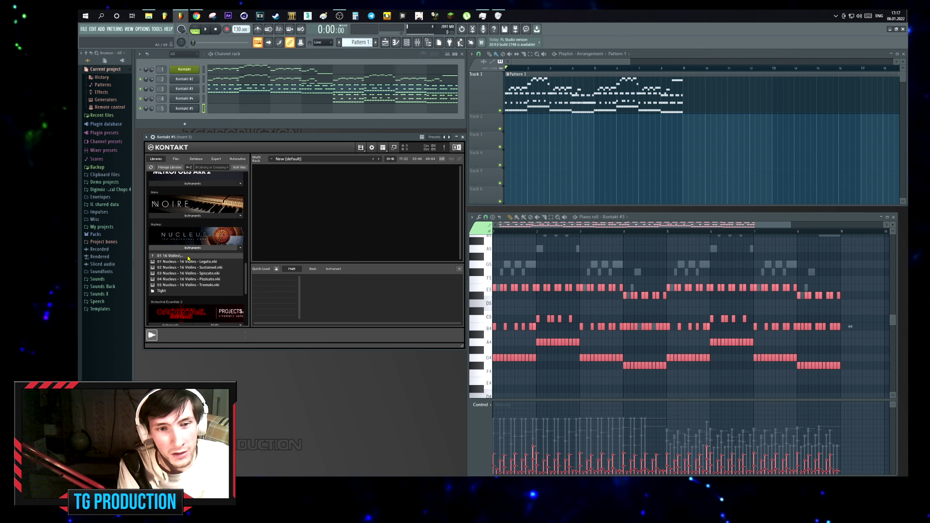
pyautogui.click(186, 257)
pyautogui.click(170, 255)
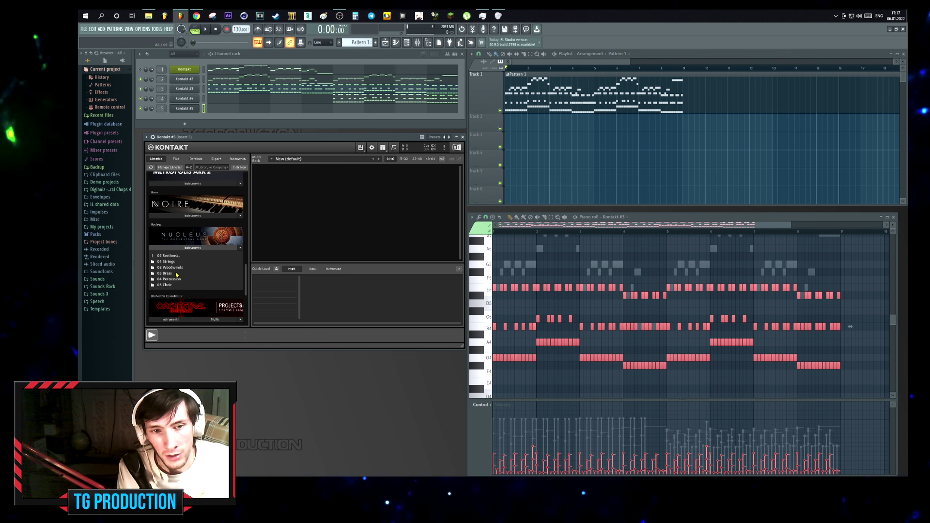
pyautogui.click(168, 255)
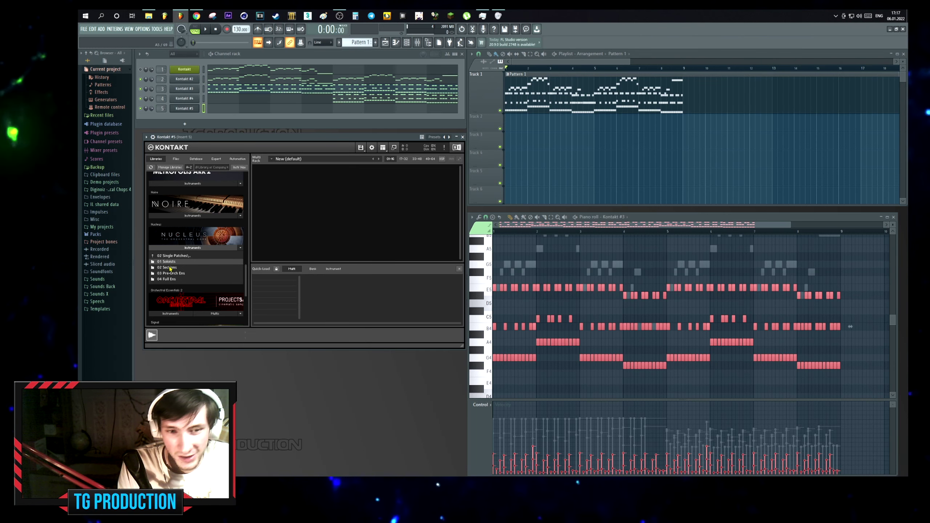
# Load the 03 Nucleus - 6 French Horns - Staccatissimo patch from the Brass folder of the Nucleus sections.
pyautogui.click(168, 267)
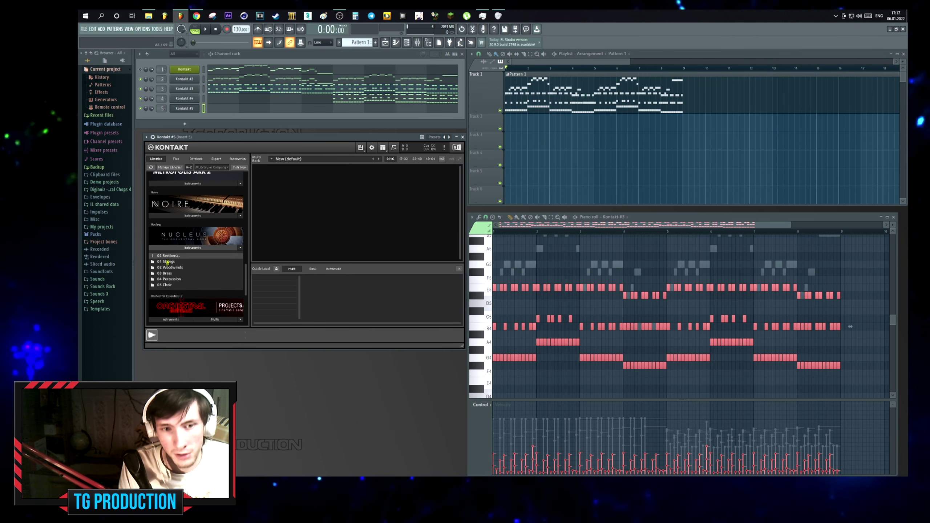
pyautogui.click(164, 273)
pyautogui.click(173, 267)
pyautogui.click(194, 273)
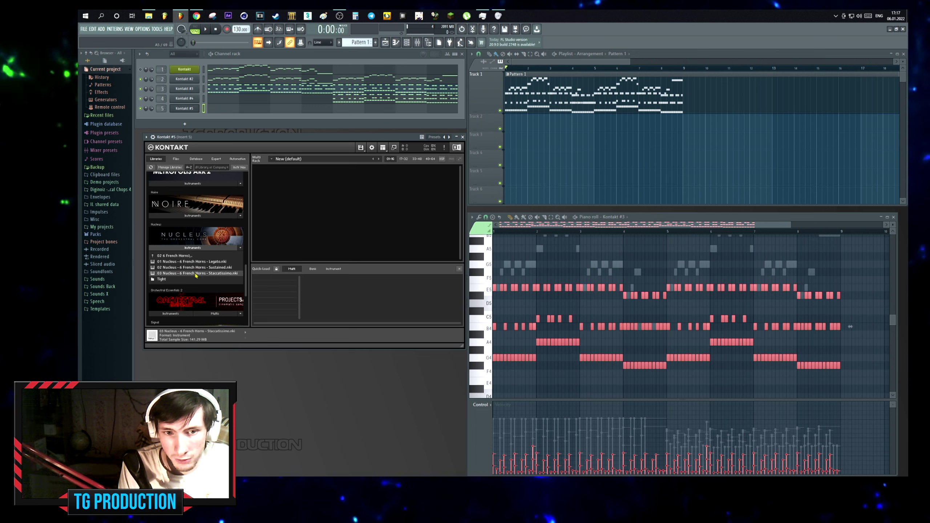
pyautogui.doubleClick(194, 273)
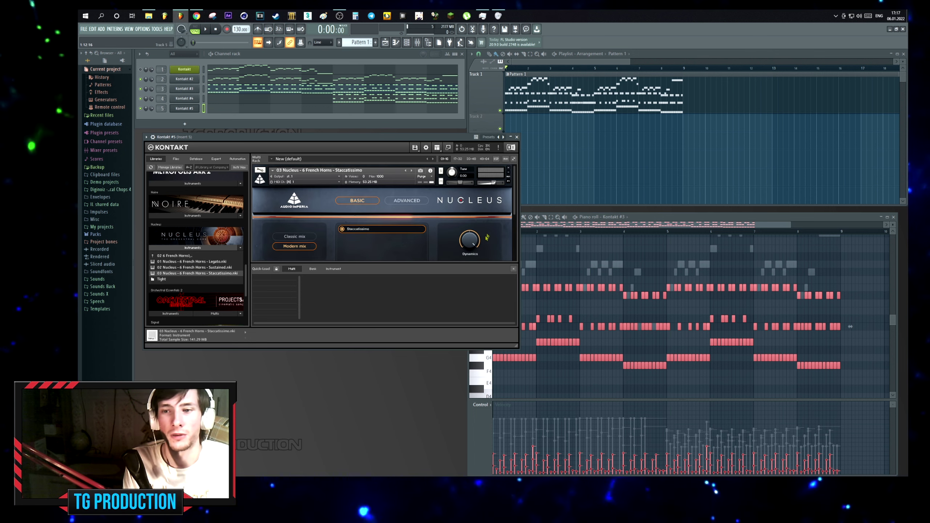
# Paste the copied Kontakt #3 notes into the Kontakt #5 part and play the pattern.
pyautogui.hotkey('ctrl', 'v')
pyautogui.scroll(2, 508, 289)
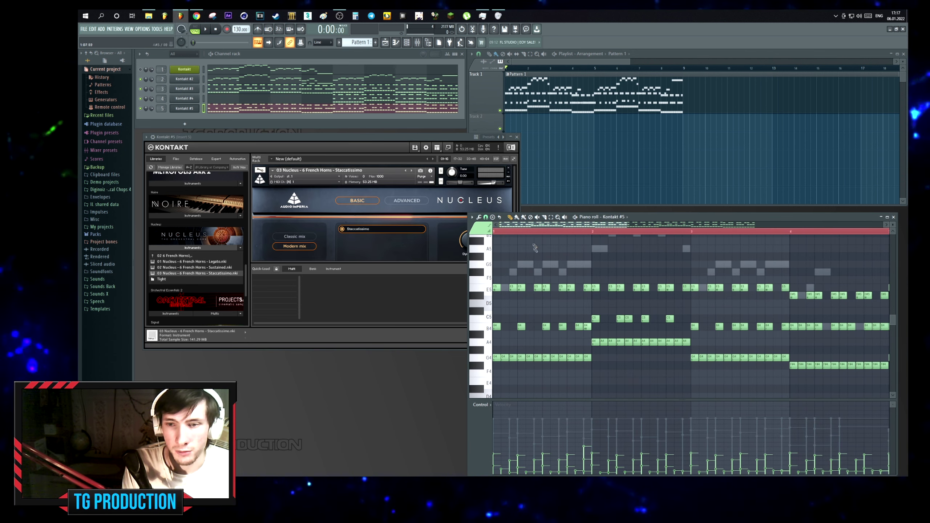
pyautogui.press('space')
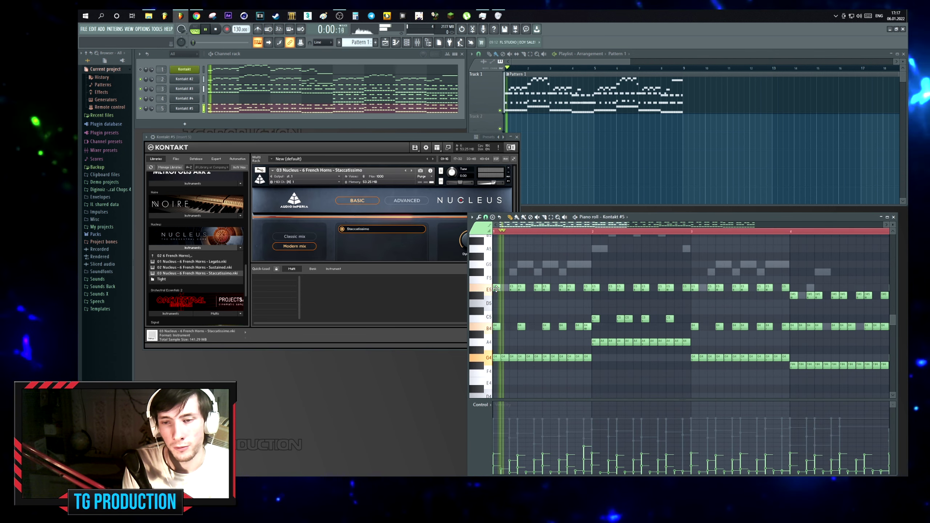
# Show the mixer at the Kontakt #5 insert, move it lower, select the pasted notes and stop playback.
pyautogui.doubleClick(162, 108)
pyautogui.moveTo(241, 145); pyautogui.dragTo(237, 305)
pyautogui.scroll(-3, 717, 254)
pyautogui.moveTo(769, 260); pyautogui.dragTo(432, 401)
pyautogui.press('space')
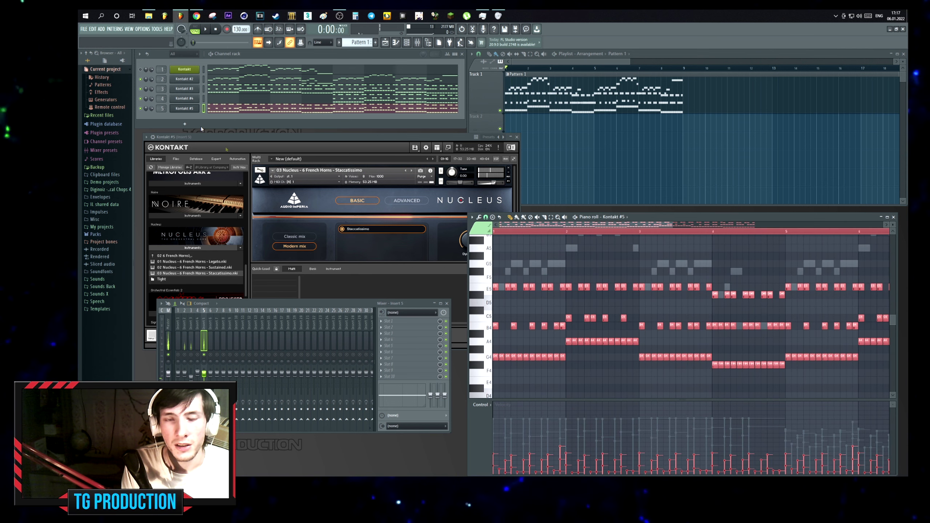
# Unmute mixer insert 2 and play the pattern to compare the French horns with that part.
pyautogui.click(186, 355)
pyautogui.press('space')
pyautogui.press('space')
pyautogui.press('space')
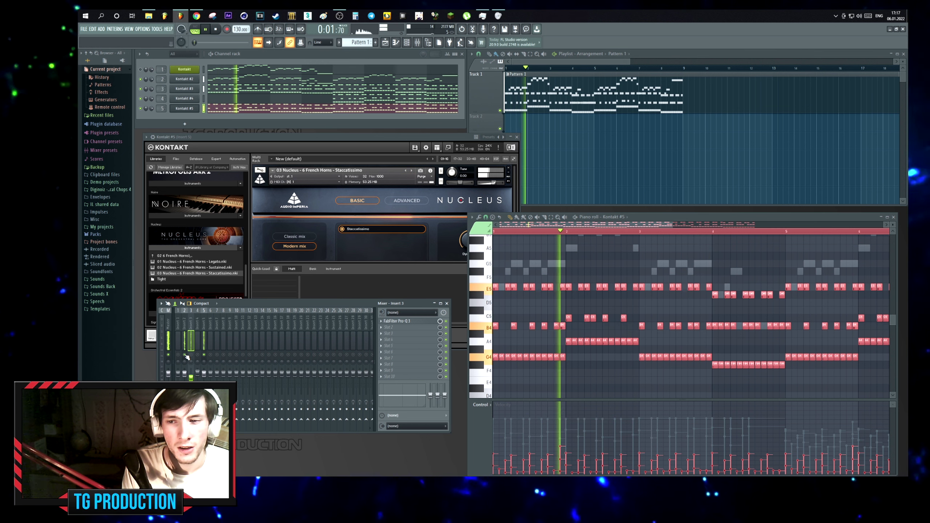
pyautogui.press('space')
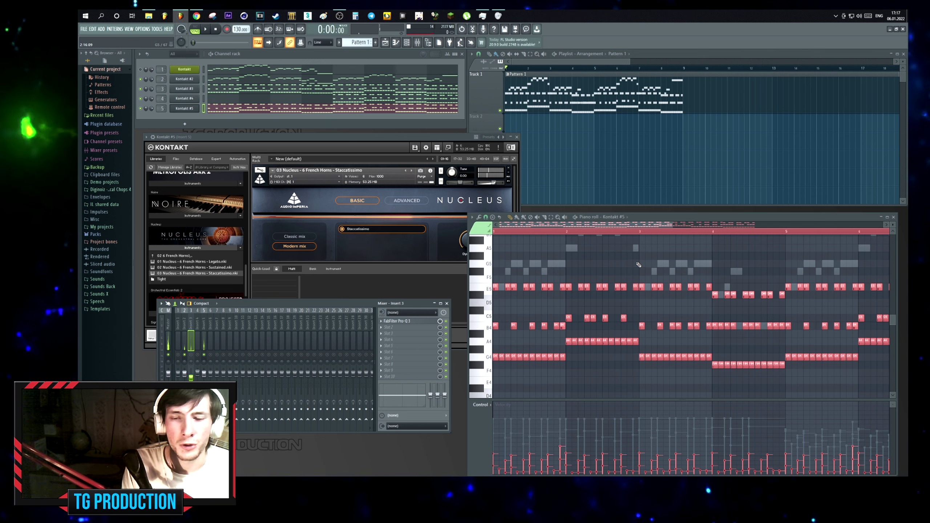
# Show the French horn patch's advanced controls in Kontakt #5 and try the sample start setting, returning it to 0 ms.
pyautogui.click(389, 138)
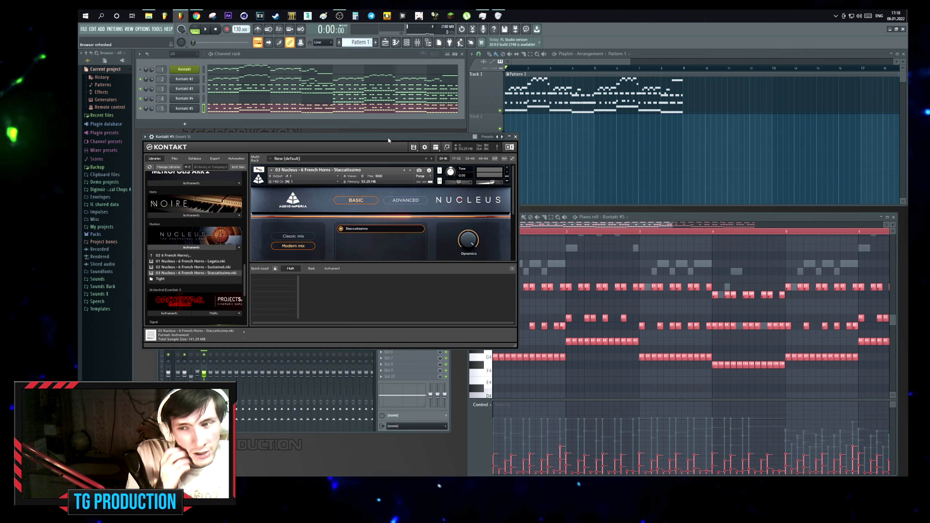
pyautogui.click(397, 203)
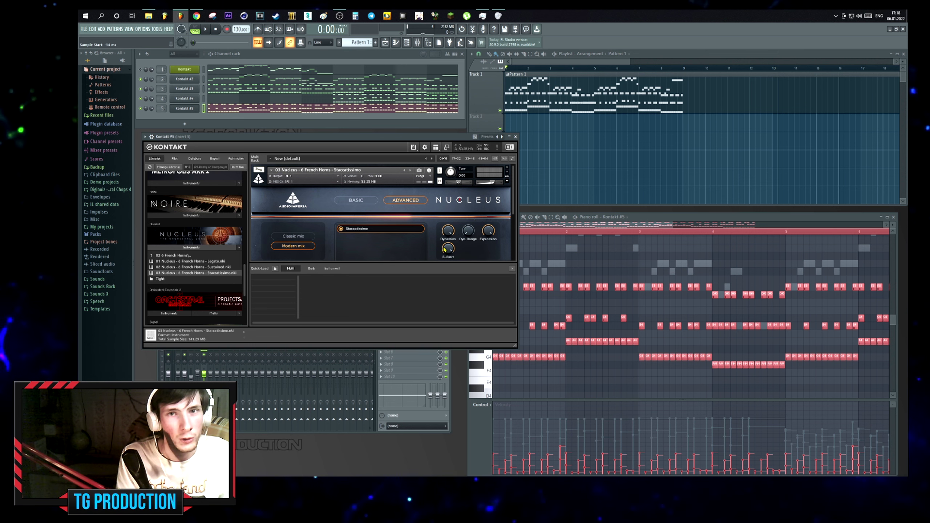
pyautogui.moveTo(444, 250); pyautogui.dragTo(442, 302)
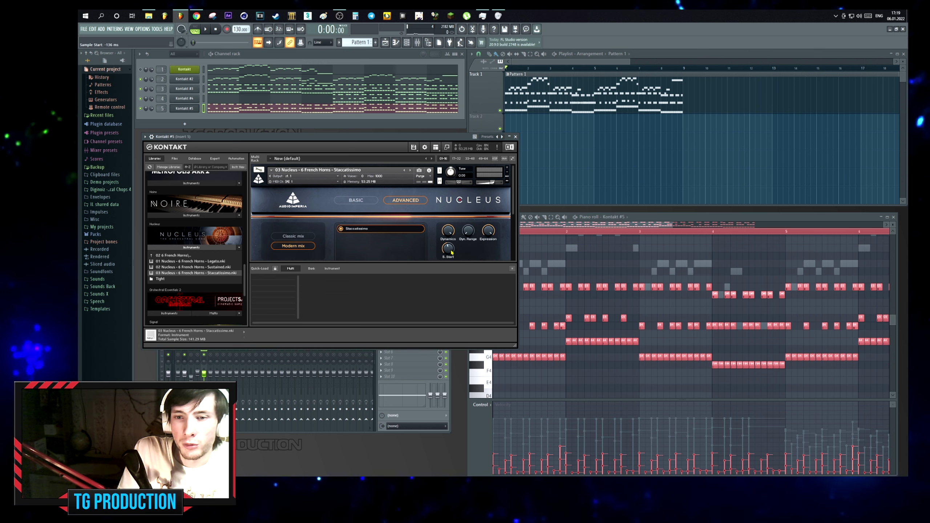
pyautogui.moveTo(453, 230); pyautogui.dragTo(454, 223)
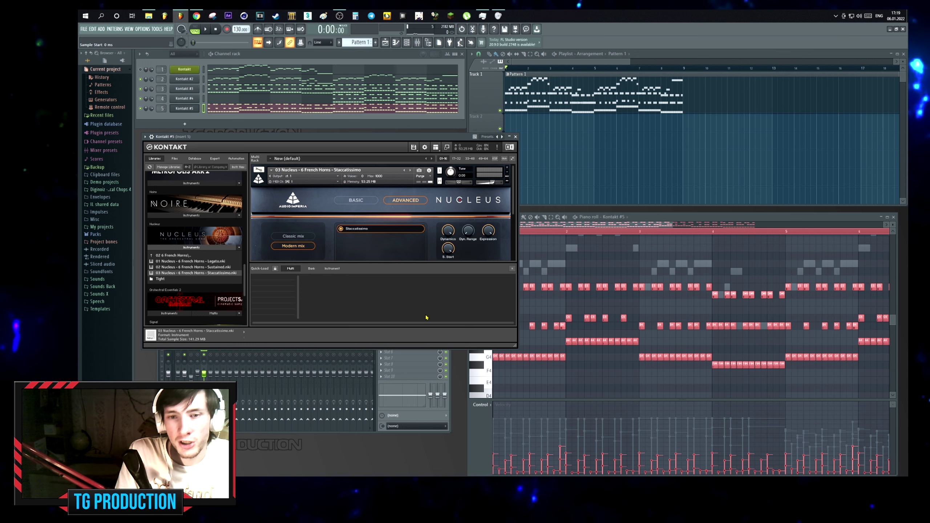
# Deselect the Kontakt #5 notes and play the pattern while toggling mixer insert 2 against the horns.
pyautogui.click(539, 383)
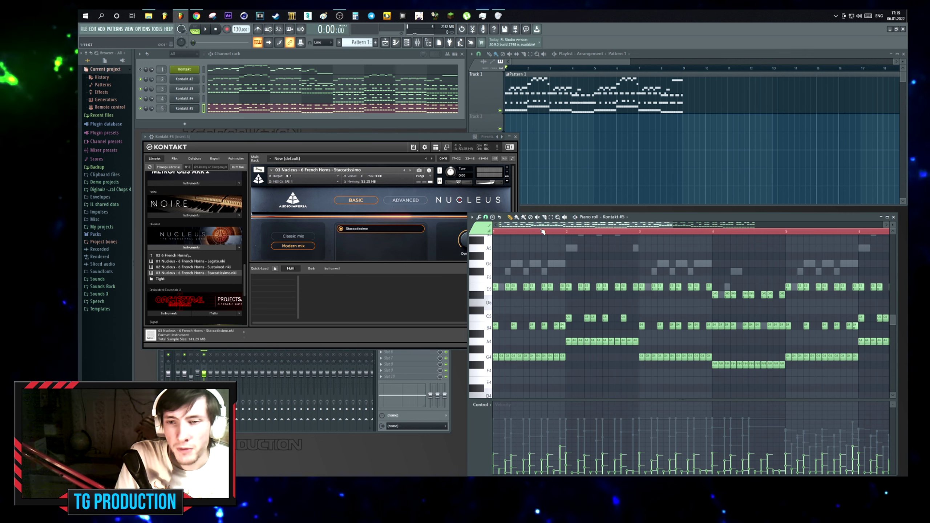
pyautogui.scroll(2, 485, 258)
pyautogui.press('space')
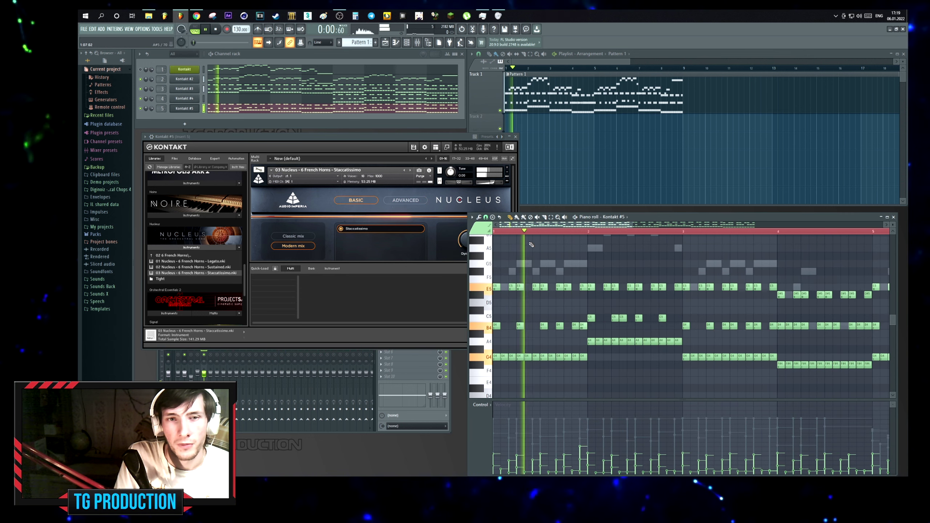
pyautogui.click(186, 357)
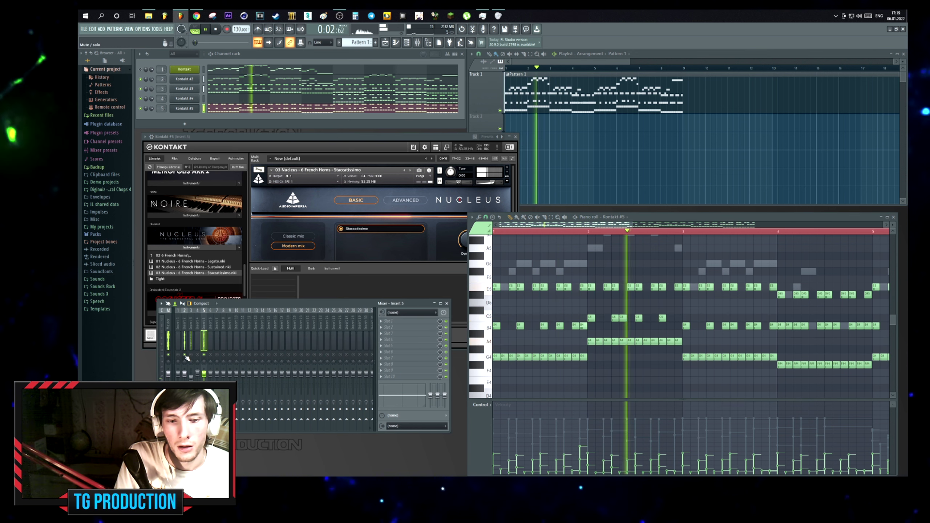
pyautogui.press('space')
# Set the French horn patch's sample start to about -28 ms in its advanced controls while the pattern plays.
pyautogui.click(405, 200)
pyautogui.press('space')
pyautogui.moveTo(448, 253); pyautogui.dragTo(448, 250)
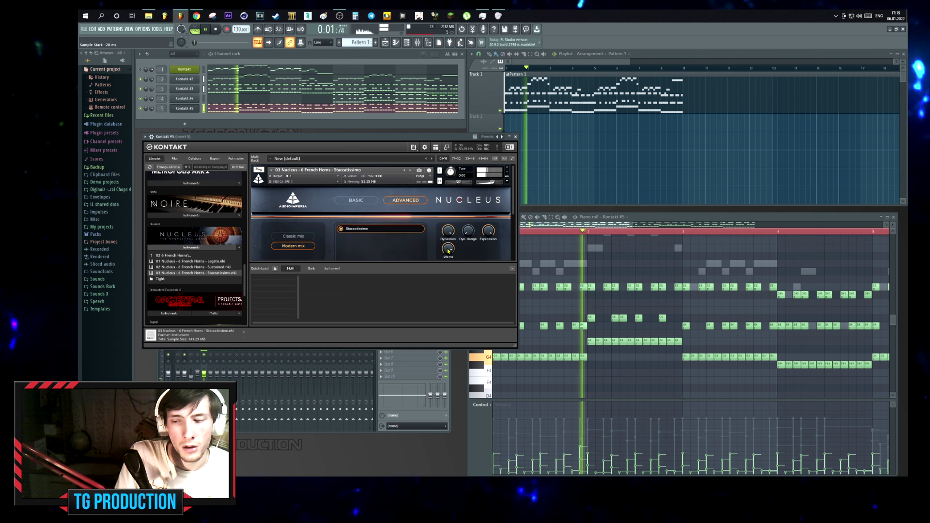
pyautogui.press('space')
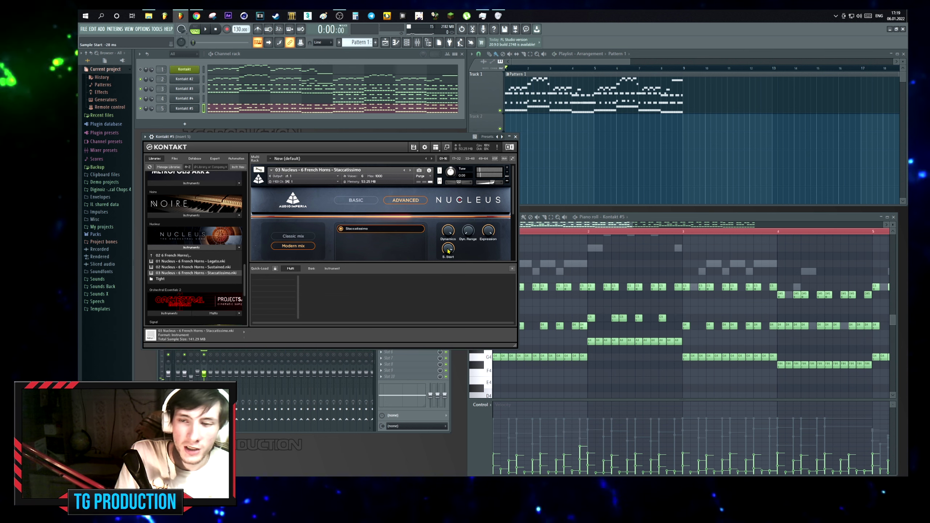
# Play the pattern and unmute all the mixer inserts to hear the horns with the full arrangement.
pyautogui.click(566, 254)
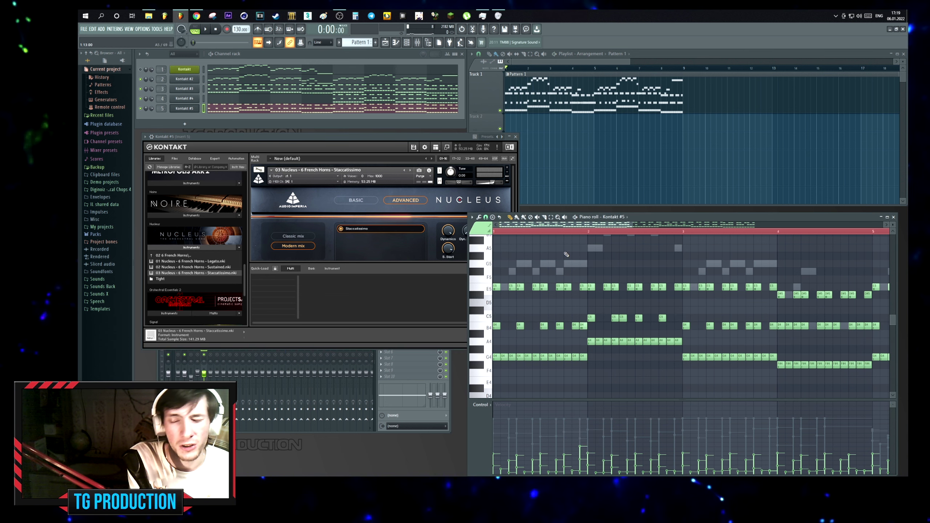
pyautogui.press('space')
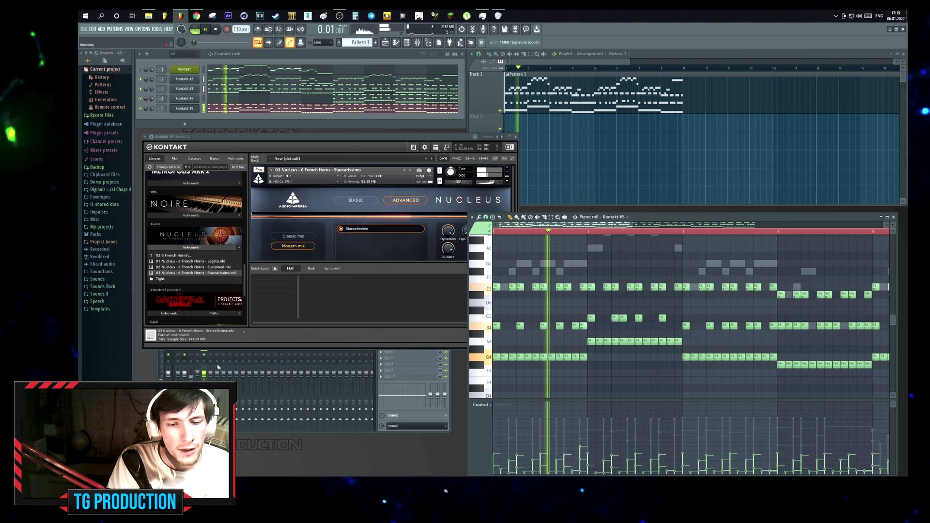
pyautogui.click(208, 360)
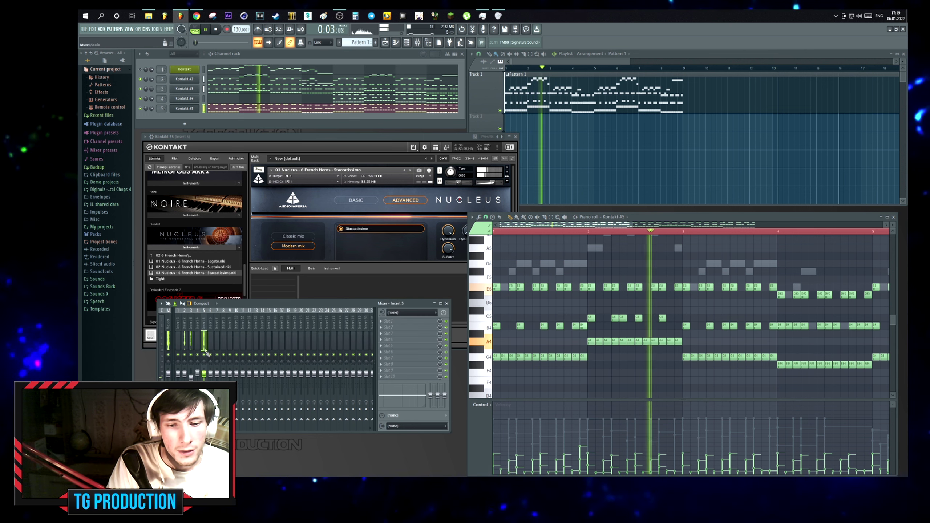
pyautogui.press('space')
# Delete the Kontakt #5 horn notes in bars 1–4.
pyautogui.scroll(-3, 622, 311)
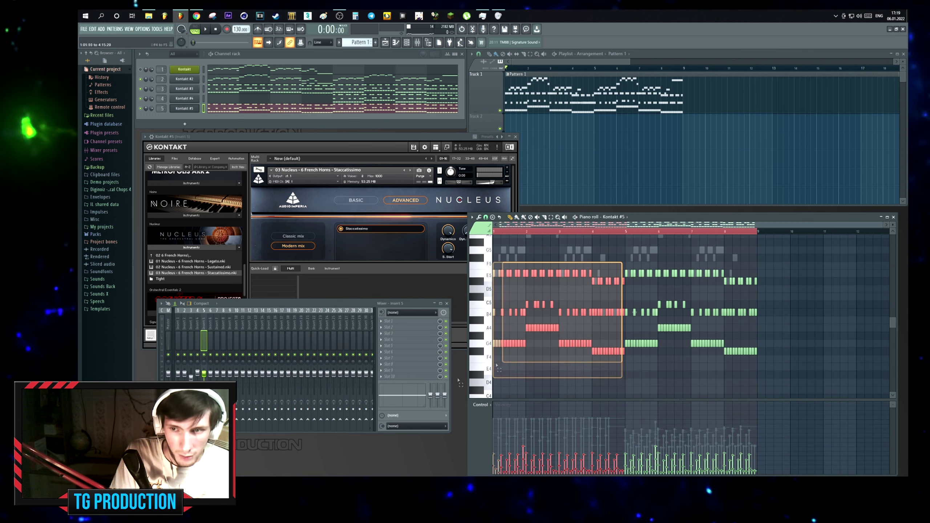
pyautogui.moveTo(492, 264); pyautogui.dragTo(624, 357)
pyautogui.press('Delete')
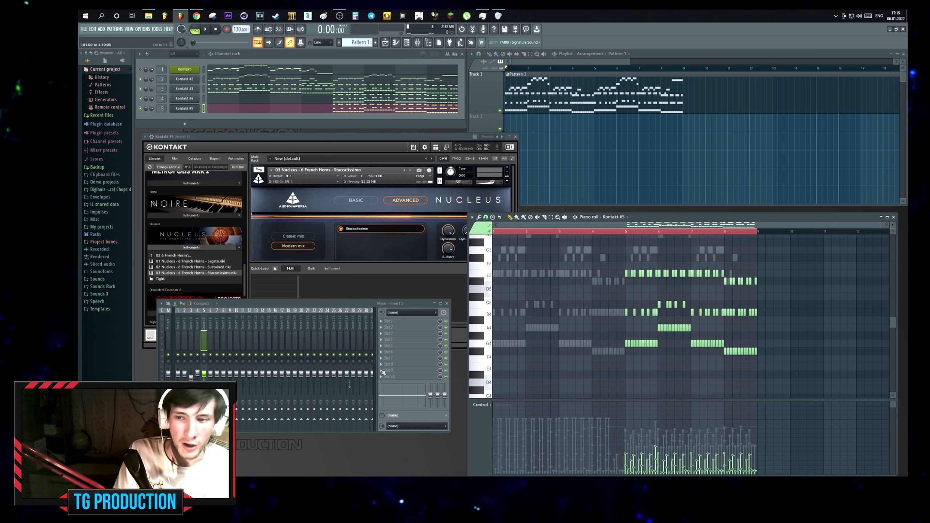
# Play the horn notes from around bar 5 with the Kontakt #4 part selected as reference.
pyautogui.scroll(2, 577, 308)
pyautogui.hotkey('ctrl', 'a')
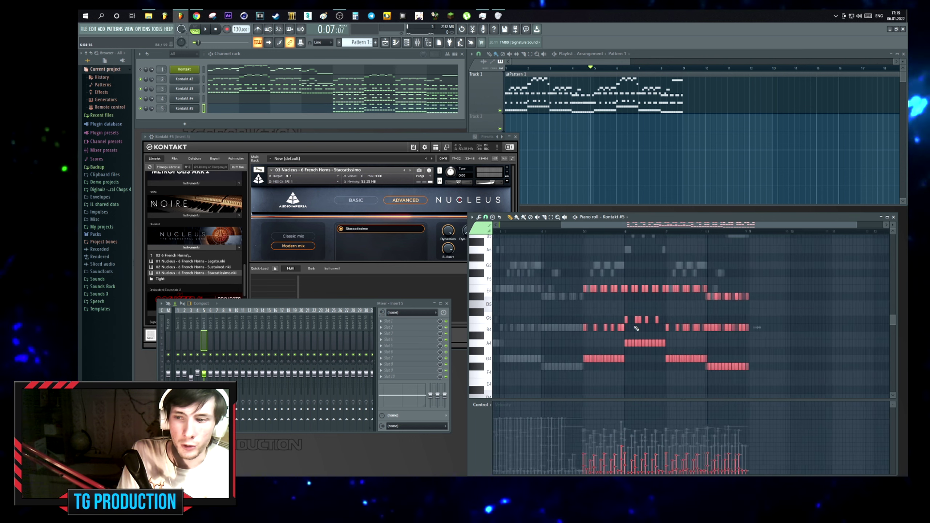
pyautogui.scroll(2, 586, 256)
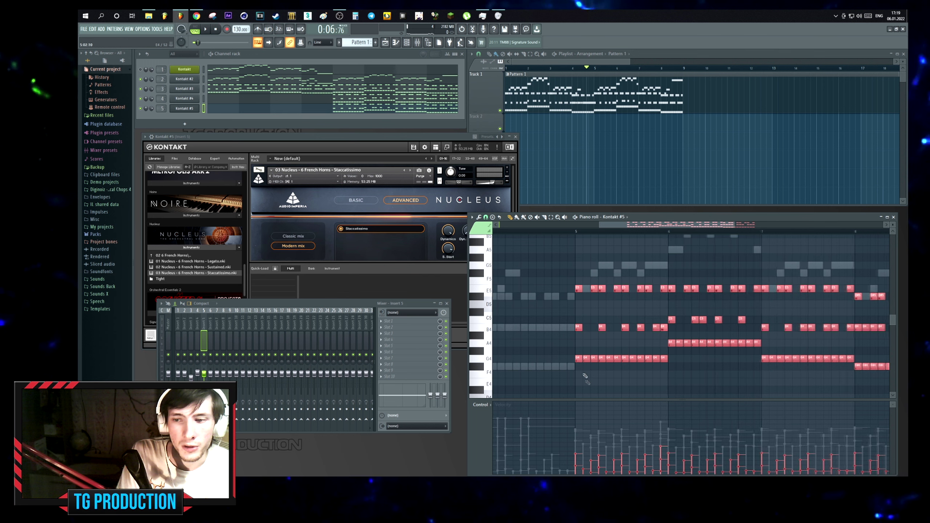
pyautogui.click(195, 102)
pyautogui.click(195, 104)
pyautogui.press('space')
pyautogui.hotkey('ctrl', 'd')
pyautogui.scroll(-2, 566, 402)
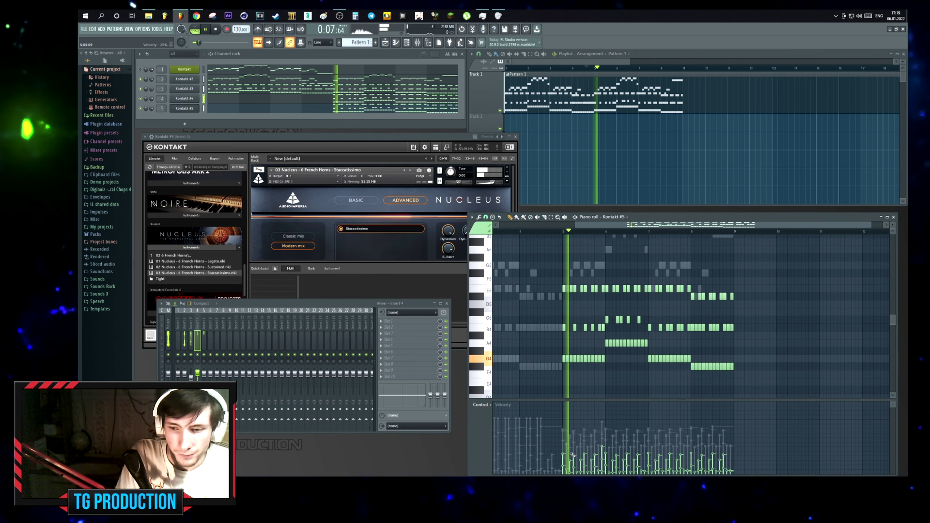
pyautogui.press('space')
# Even out the velocities of all remaining horn notes with level scaling, lowering the multiply and raising the offset.
pyautogui.hotkey('ctrl', 'a')
pyautogui.hotkey('alt', 'x')
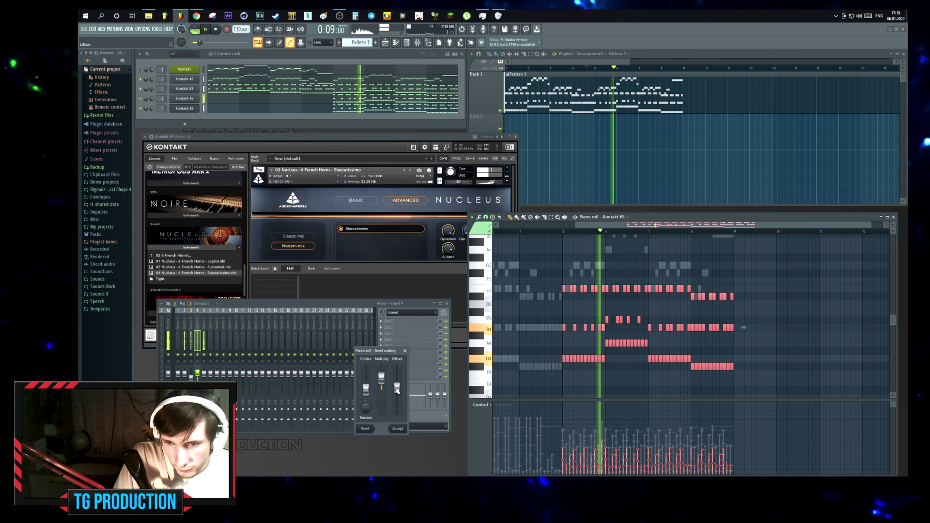
pyautogui.press('space')
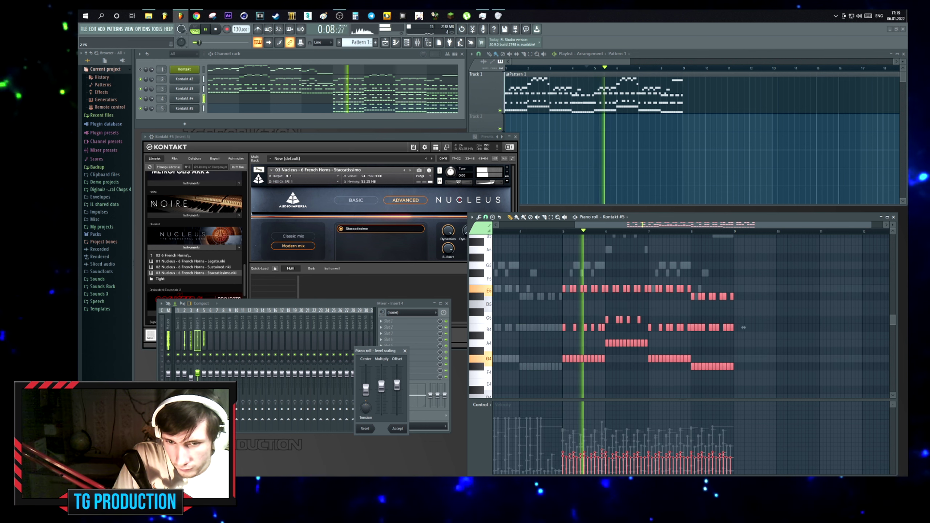
pyautogui.click(398, 428)
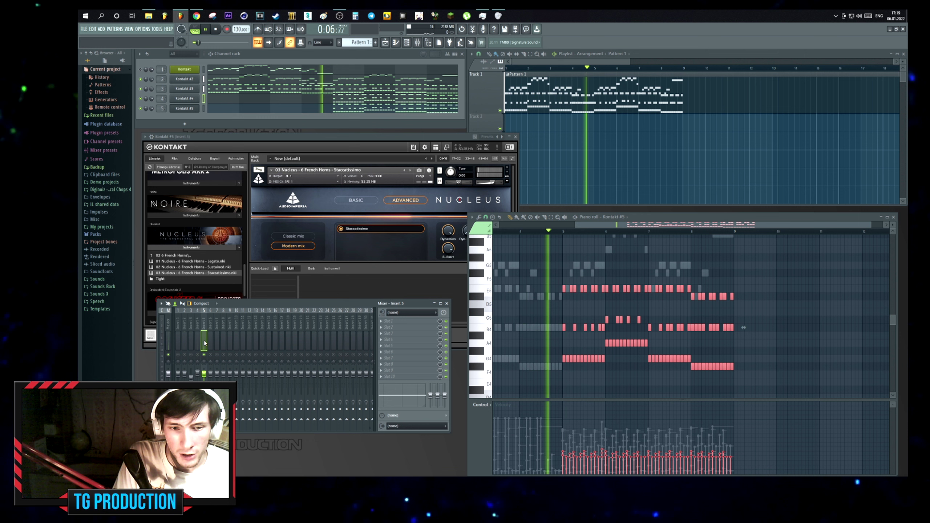
# Unsolo mixer insert 5 and, during playback, try panning the French horn patch in Kontakt #5 and reset its pan.
pyautogui.click(466, 187)
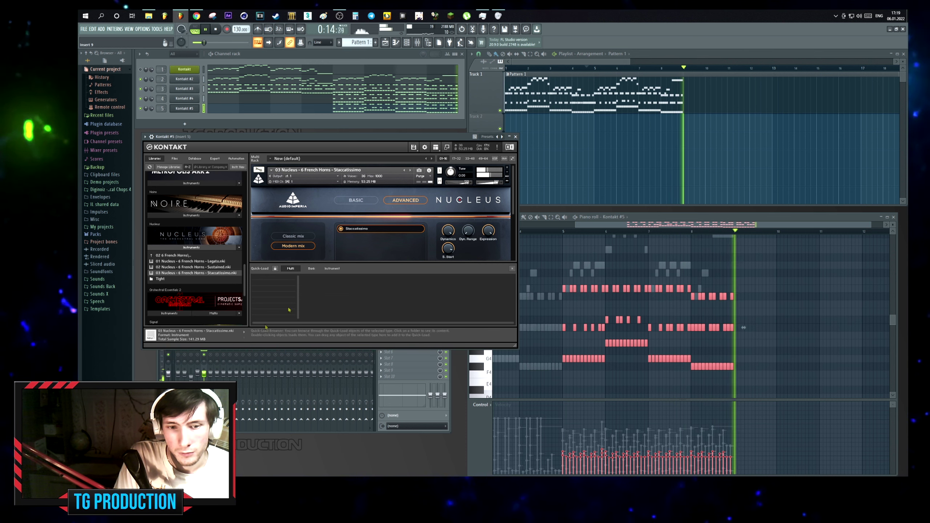
pyautogui.click(204, 351)
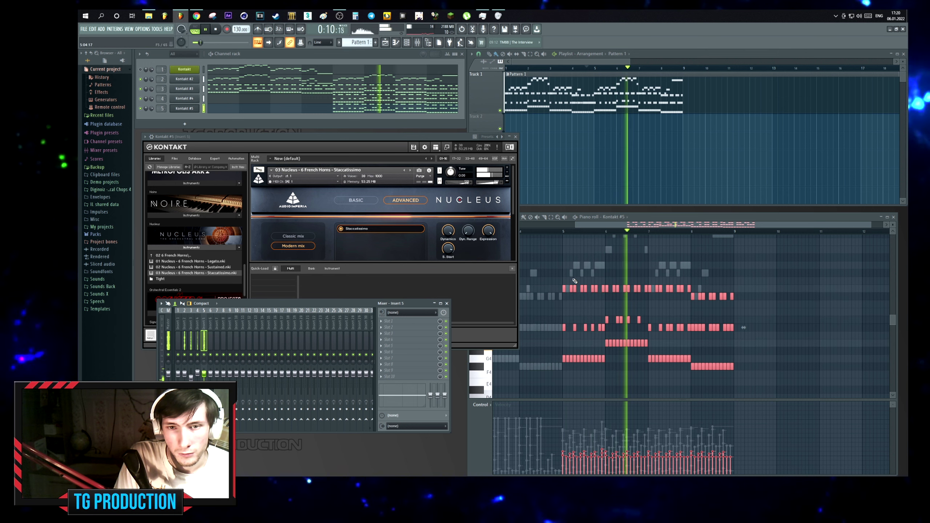
pyautogui.click(466, 183)
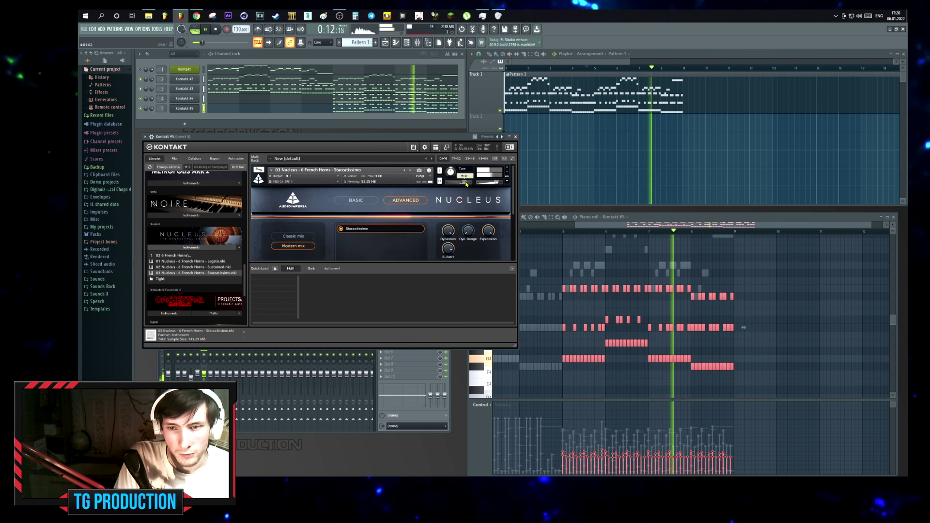
pyautogui.keyDown('ctrl'); pyautogui.click(465, 182); pyautogui.keyUp('ctrl')
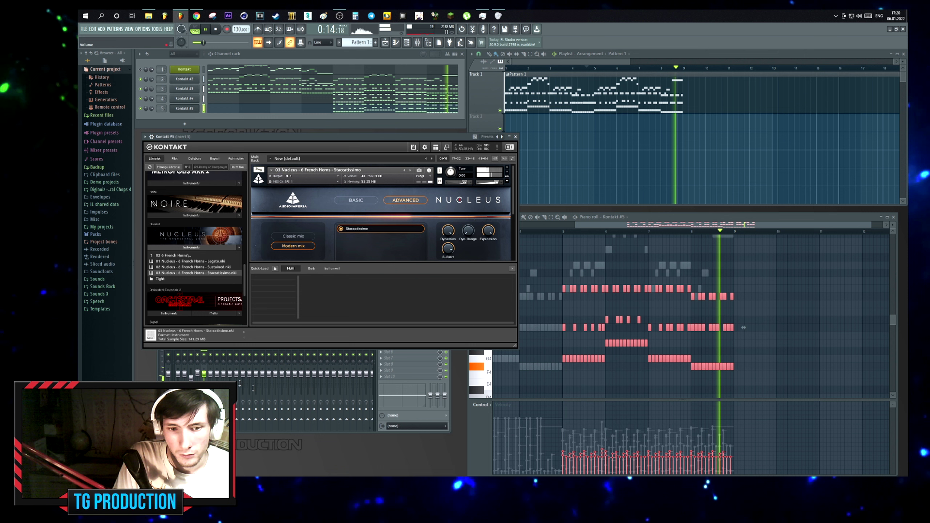
pyautogui.press('space')
# Delete the lowest line of horn notes in bars 5–8, play the remaining notes and select them all.
pyautogui.moveTo(553, 338); pyautogui.dragTo(783, 399)
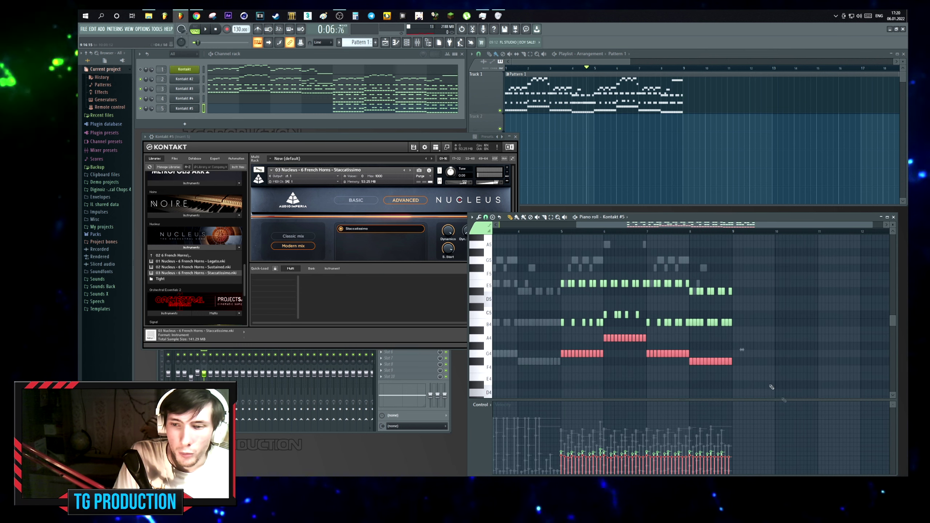
pyautogui.moveTo(565, 353); pyautogui.dragTo(742, 376)
pyautogui.scroll(3, 616, 343)
pyautogui.press('space')
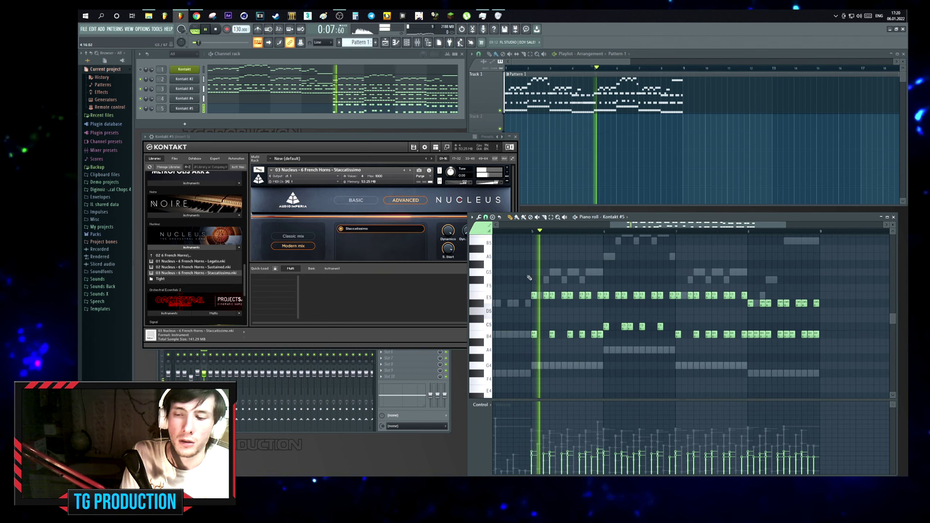
pyautogui.hotkey('ctrl', 'a')
pyautogui.scroll(-1, 642, 319)
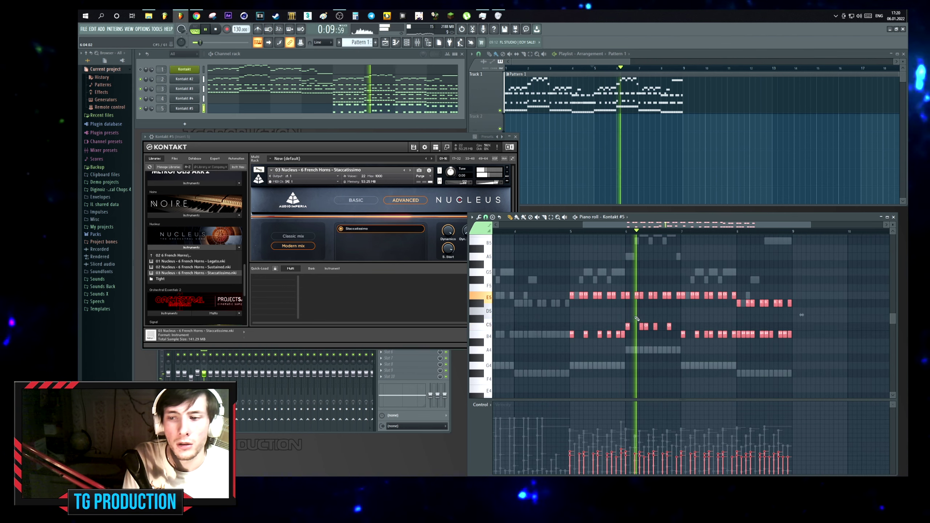
pyautogui.scroll(1, 627, 318)
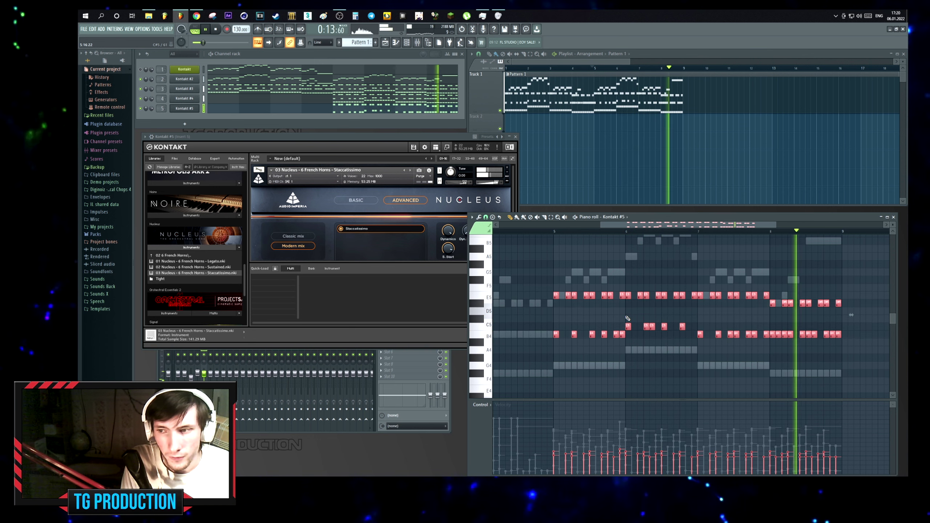
pyautogui.press('space')
# Delete all the remaining horn notes in the Kontakt #5 part.
pyautogui.scroll(-1, 627, 318)
pyautogui.moveTo(618, 235); pyautogui.dragTo(774, 377)
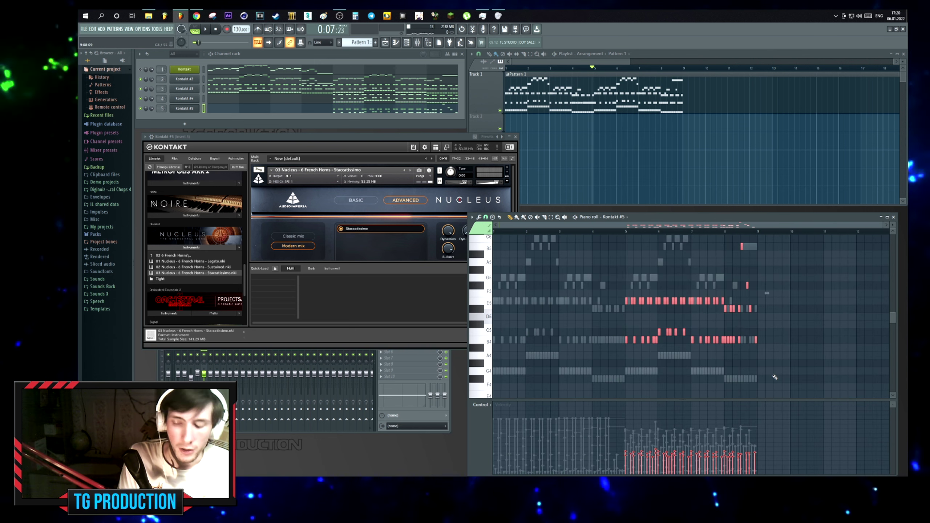
pyautogui.click(627, 325)
# Draw the notes G5, F#5 and E5 from the start of bar 5 and lower the velocity of the last two.
pyautogui.scroll(2, 590, 310)
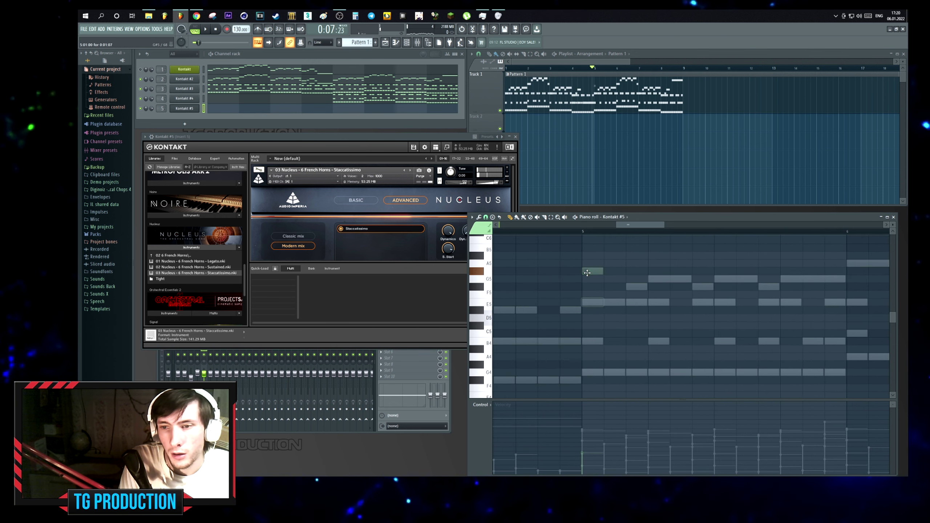
pyautogui.press('space')
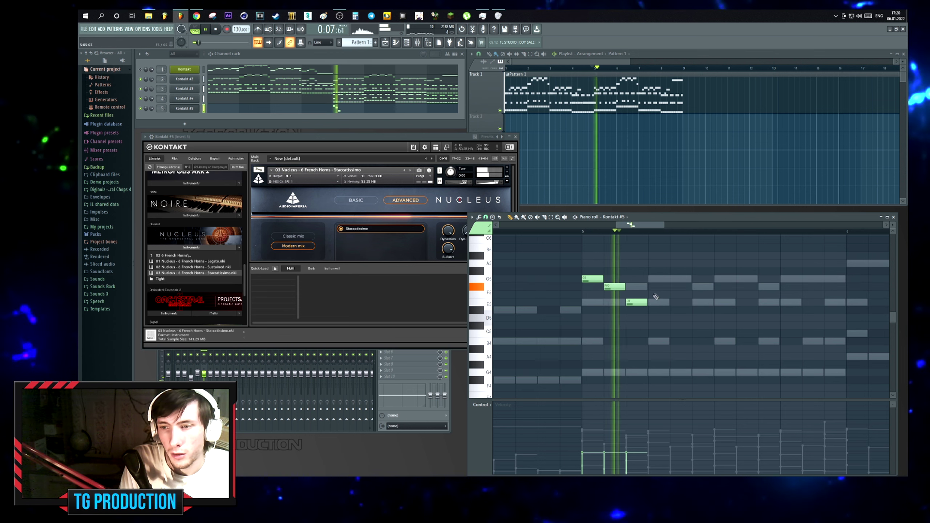
pyautogui.click(604, 462)
pyautogui.press('space')
# Delete the F#5 note and draw a horn melody on G5, E5 and F#5 in bar 5, continuing on A5, B5 and C6 in bar 6.
pyautogui.rightClick(614, 286)
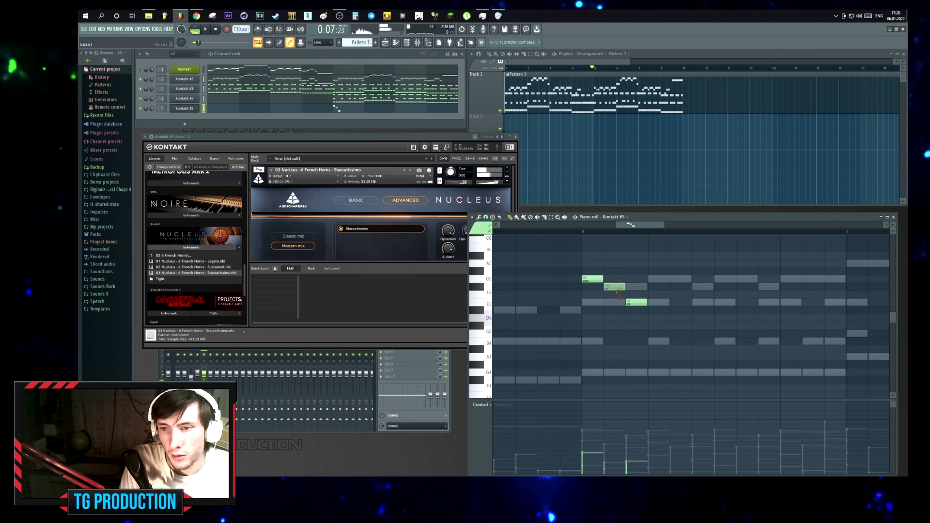
pyautogui.click(654, 279)
pyautogui.click(697, 302)
pyautogui.press('space')
pyautogui.scroll(2, 710, 286)
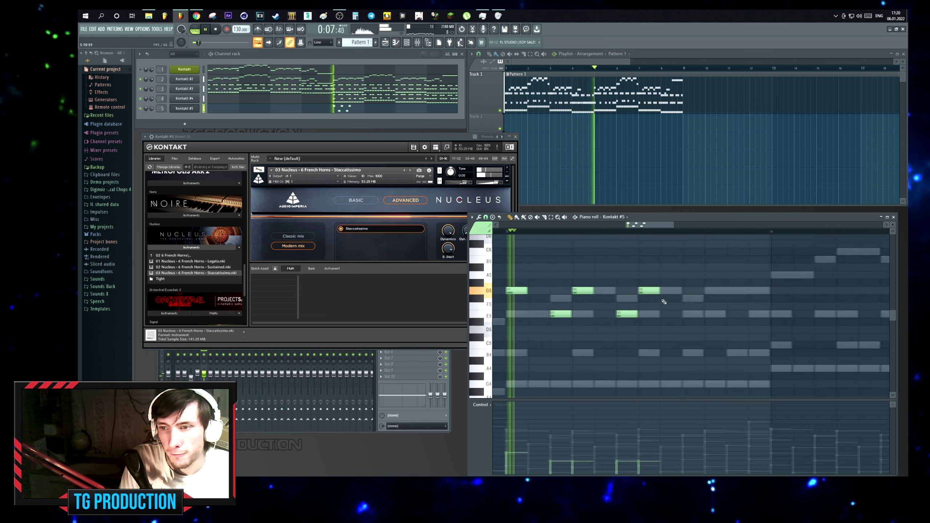
pyautogui.press('space')
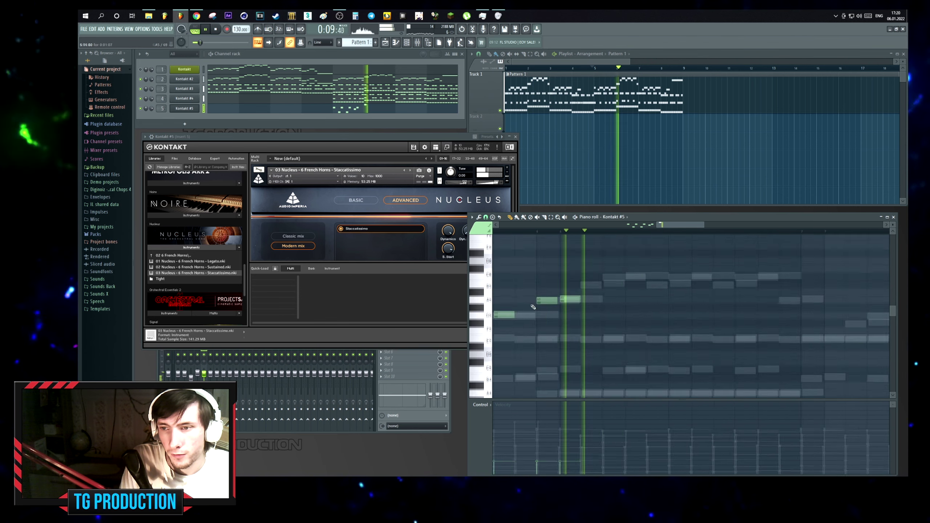
pyautogui.scroll(1, 566, 290)
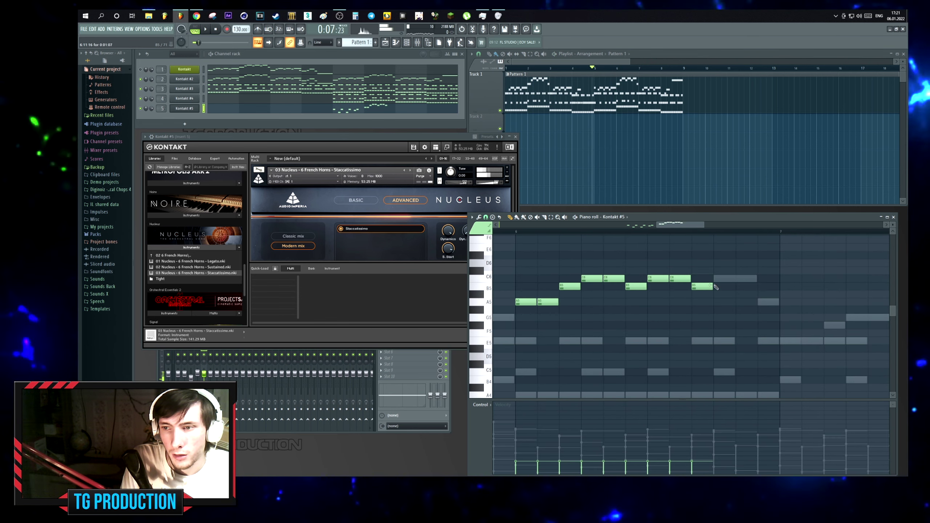
# Play the horn melody in bars 5 and 6, select all its notes and delete them from the Kontakt #5 part.
pyautogui.press('space')
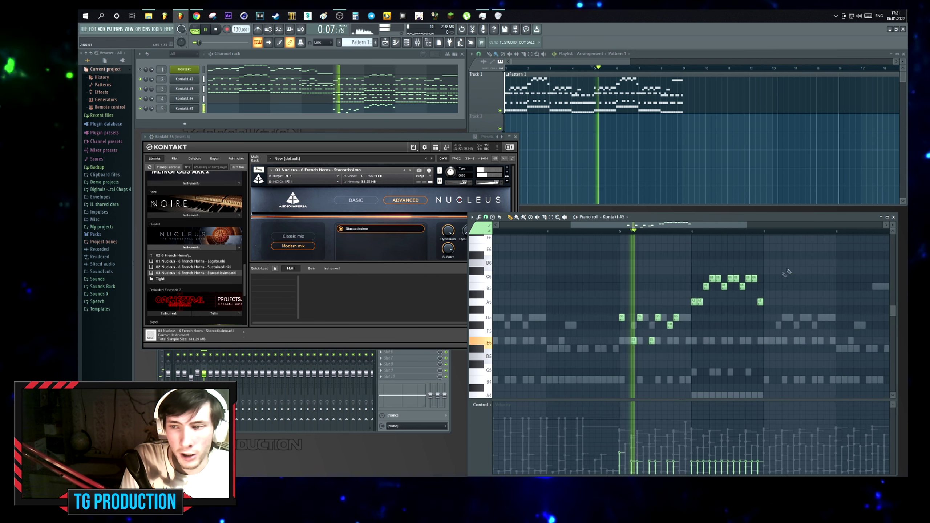
pyautogui.hotkey('ctrl', 'a')
pyautogui.scroll(-3, 622, 458)
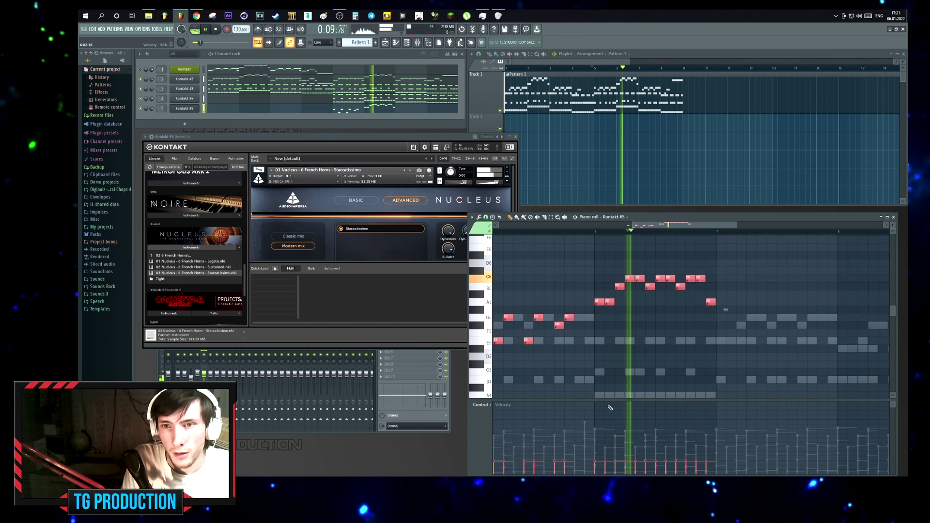
pyautogui.hotkey('ctrl', 'd')
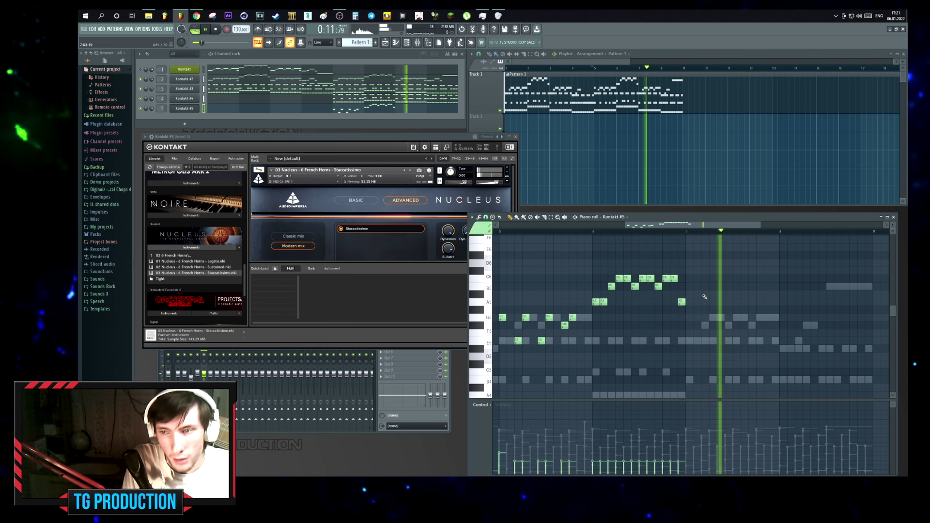
pyautogui.press('space')
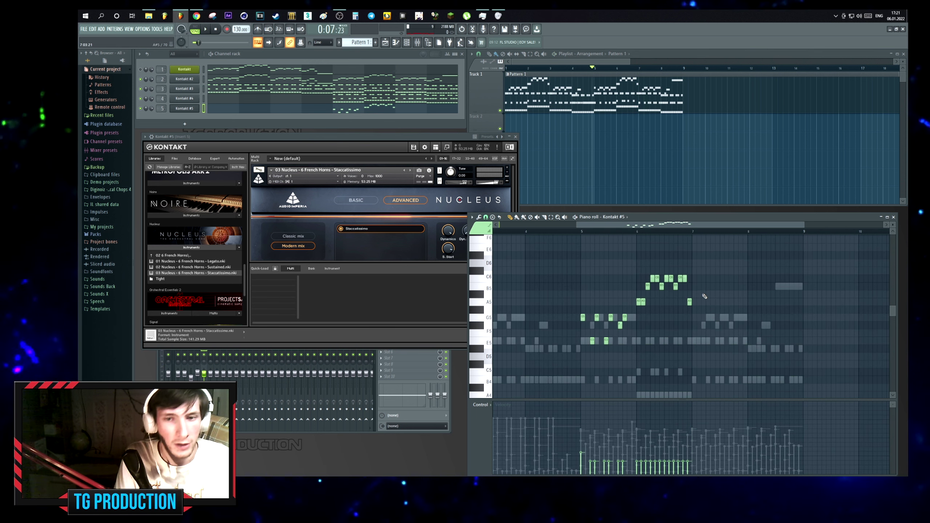
pyautogui.moveTo(712, 266); pyautogui.dragTo(580, 360)
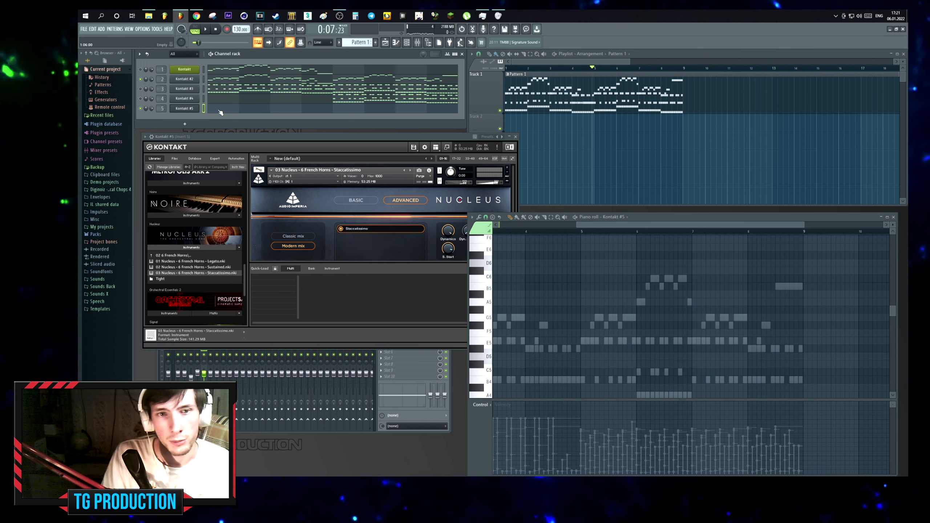
# Paste the copied string chord notes into the Kontakt #5 part across bars 1 to 8 and play them from bar 5.
pyautogui.hotkey('ctrl', 'v')
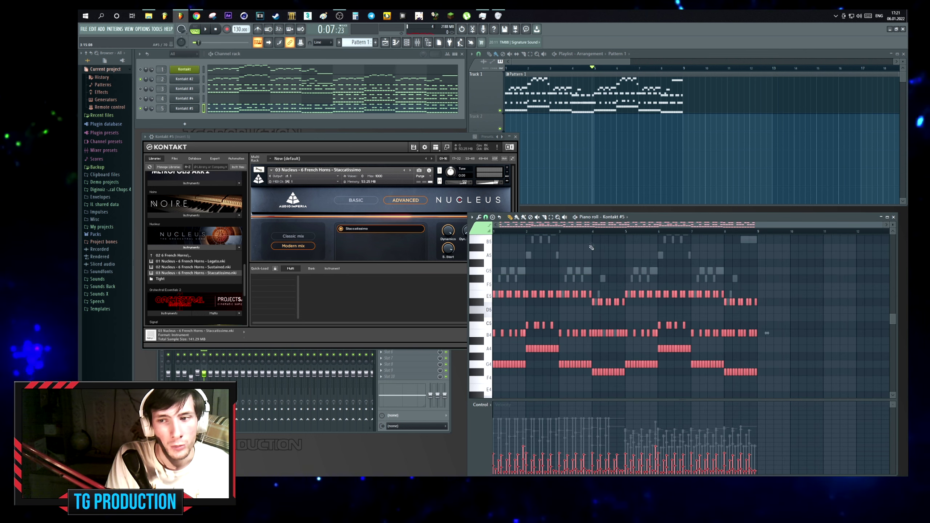
pyautogui.scroll(3, 589, 237)
pyautogui.click(588, 239)
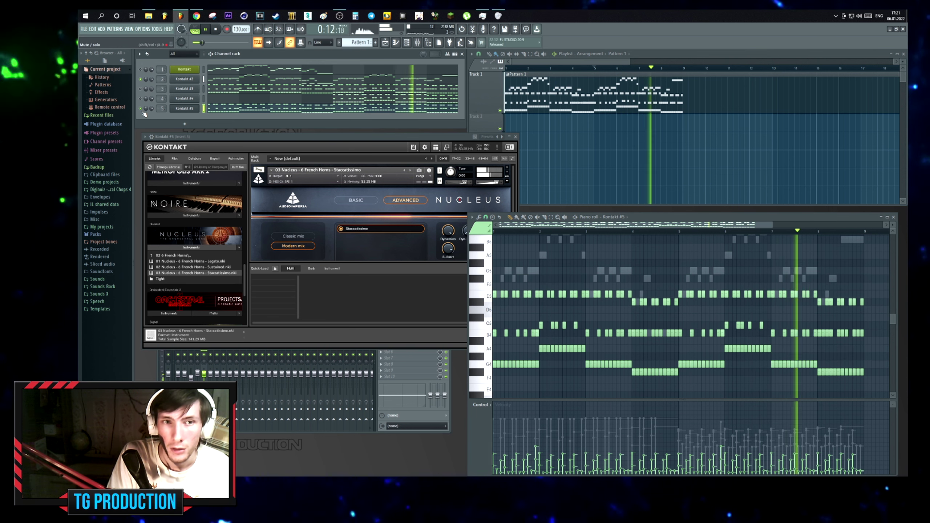
# Replay from bar 5 and listen to mixer insert 5 soloed, restore all inserts and select insert 2.
pyautogui.press('space')
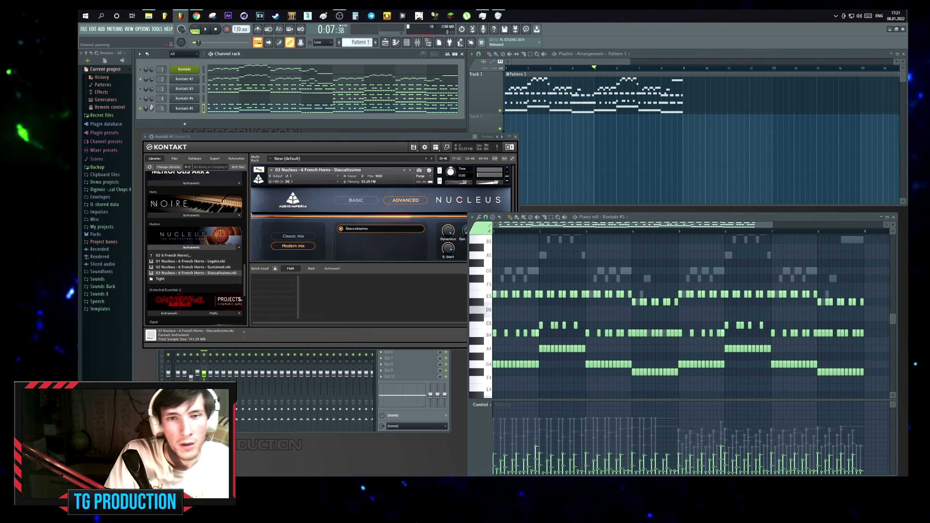
pyautogui.doubleClick(161, 89)
pyautogui.press('space')
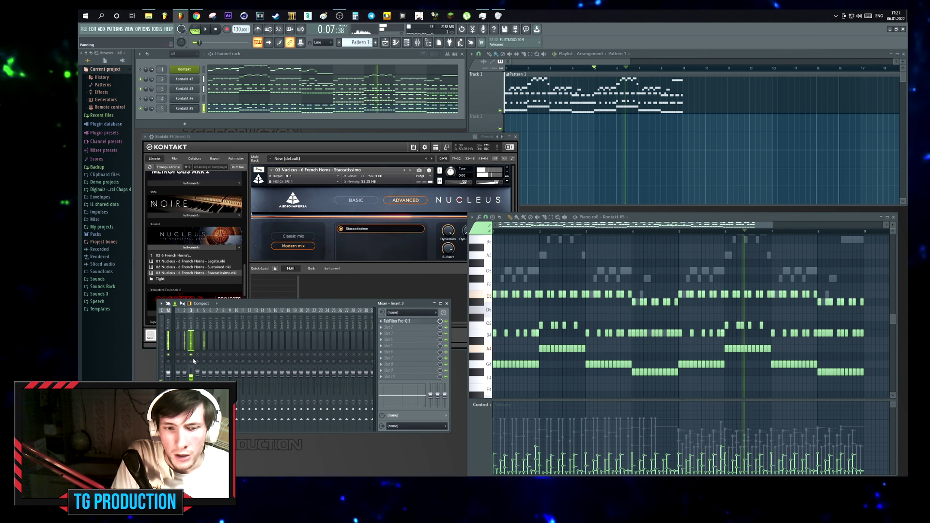
pyautogui.rightClick(204, 342)
pyautogui.click(204, 344)
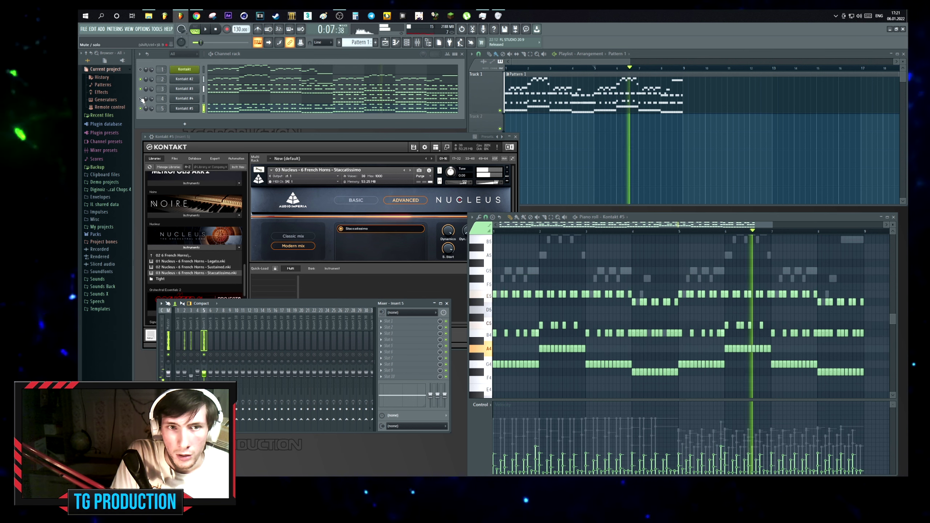
pyautogui.rightClick(203, 354)
pyautogui.click(185, 352)
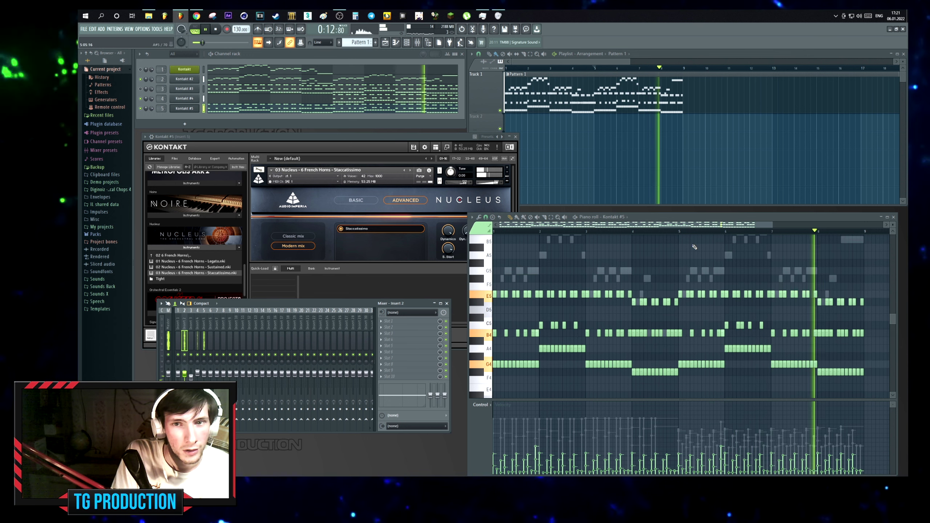
# Raise the volume of mixer insert 4 slightly.
pyautogui.press('space')
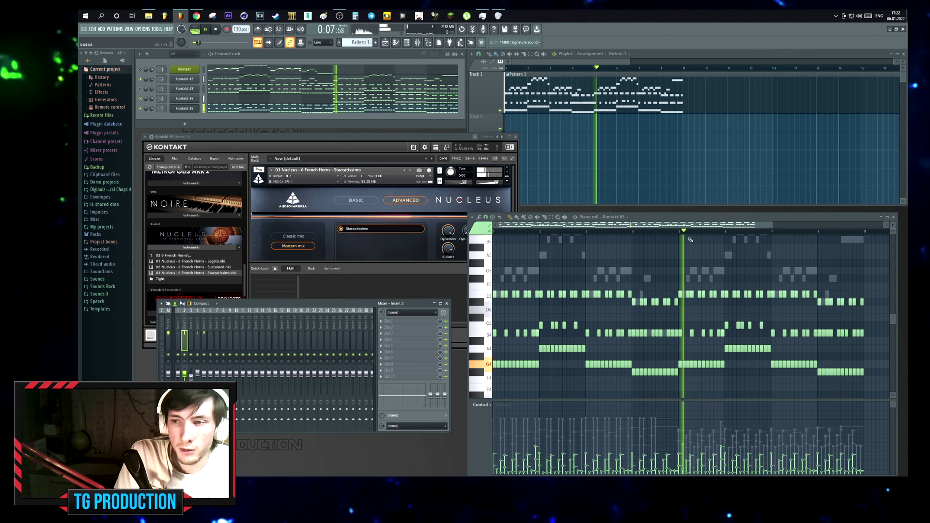
pyautogui.moveTo(198, 372); pyautogui.dragTo(200, 370)
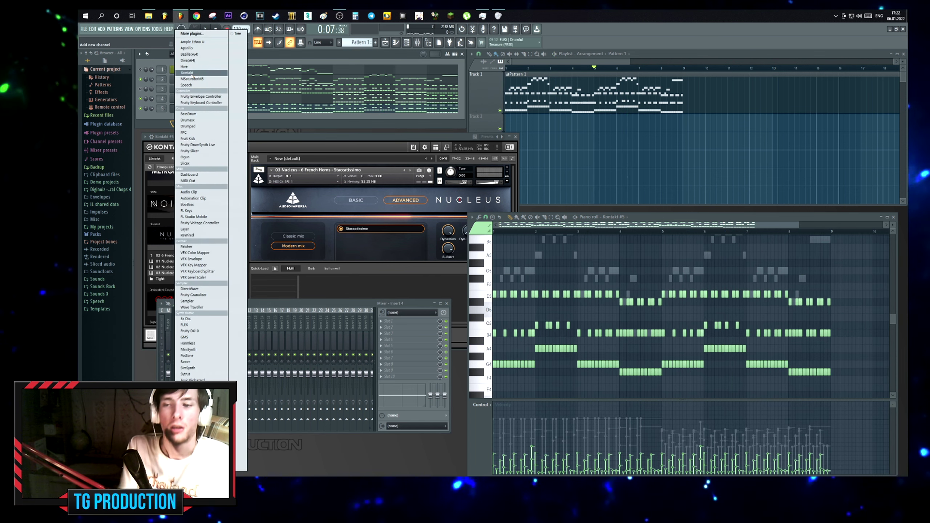
pyautogui.click(230, 112)
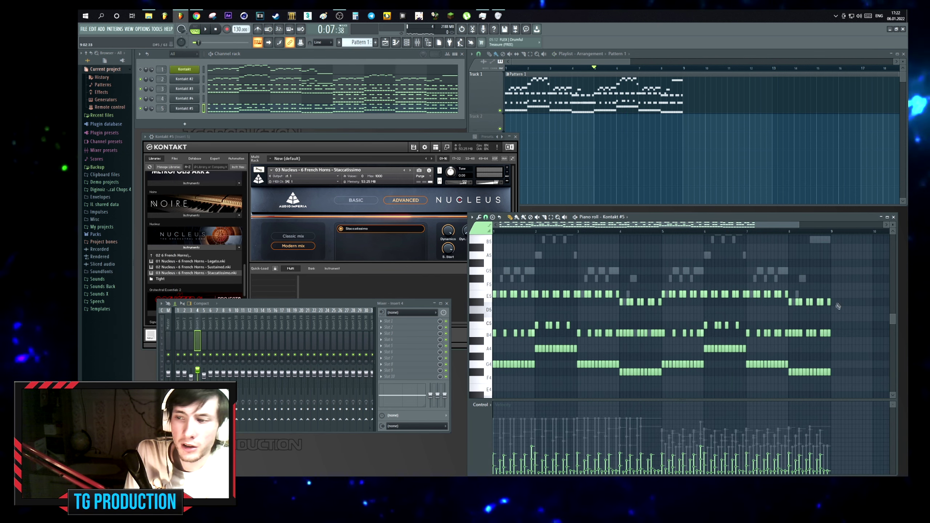
# Delete all the pasted notes from the Kontakt #5 part and check the Kontakt #2 melody in the piano roll.
pyautogui.hotkey('ctrl', 'a')
pyautogui.scroll(-2, 572, 324)
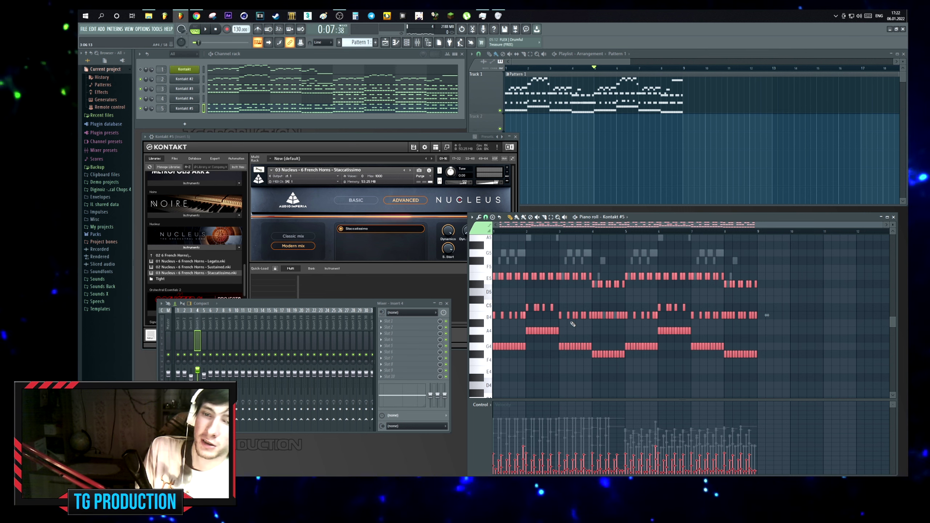
pyautogui.press('Delete')
pyautogui.scroll(2, 542, 283)
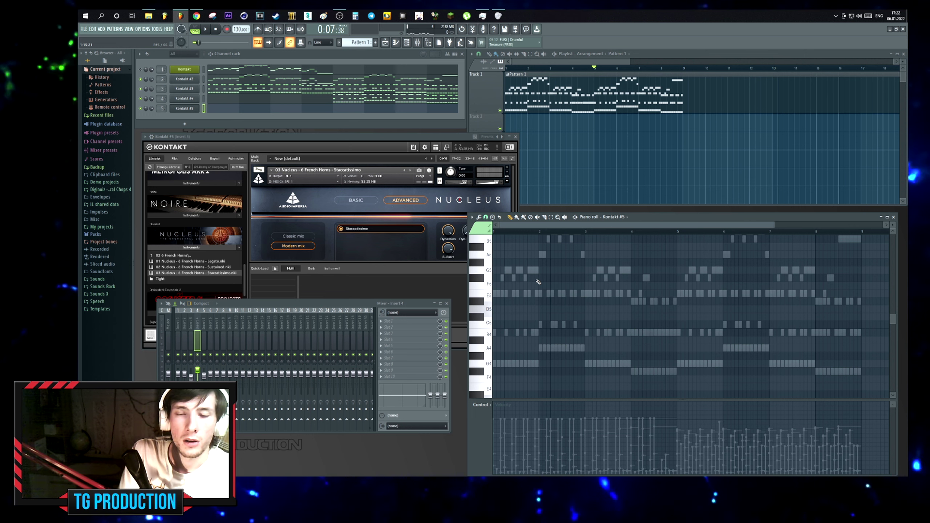
pyautogui.click(258, 78)
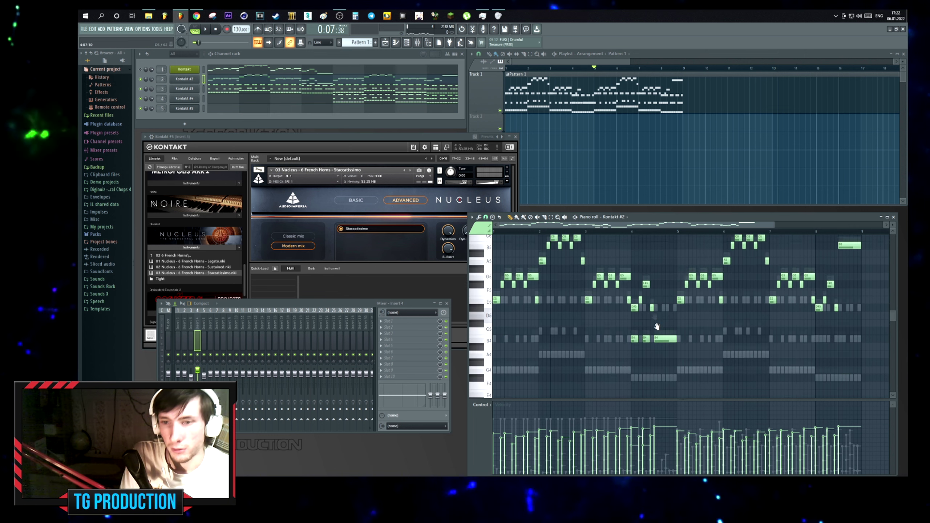
pyautogui.click(253, 108)
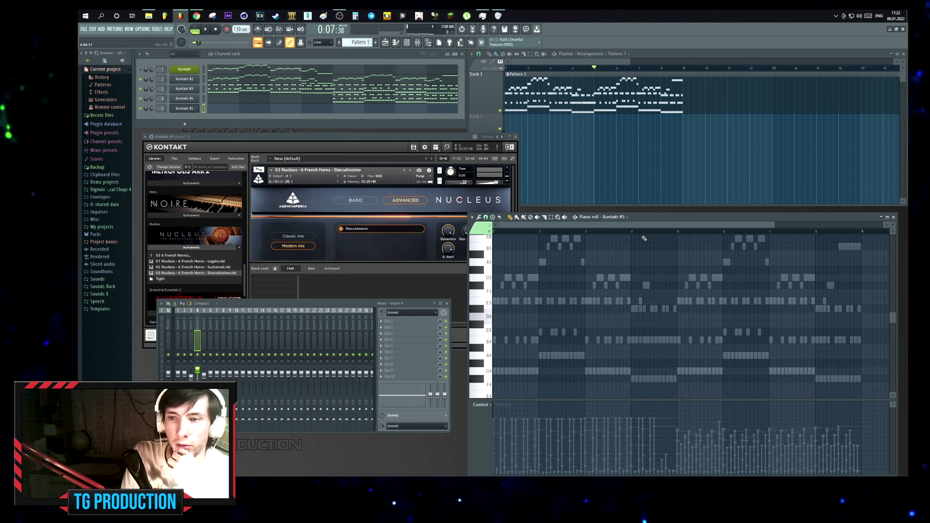
# Draw four evenly spaced E4 horn notes in bar 1 and an A3 note at the start of bar 2.
pyautogui.scroll(-3, 500, 280)
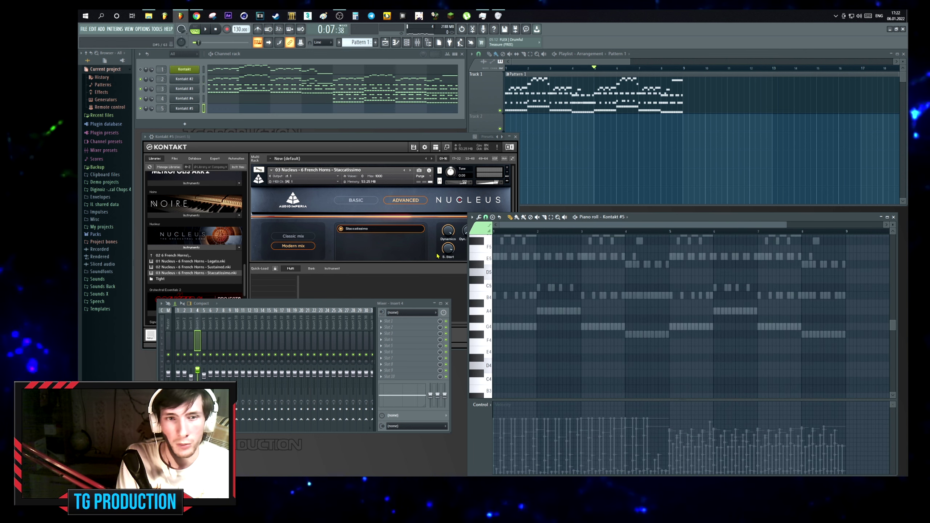
pyautogui.scroll(1, 514, 316)
pyautogui.click(495, 334)
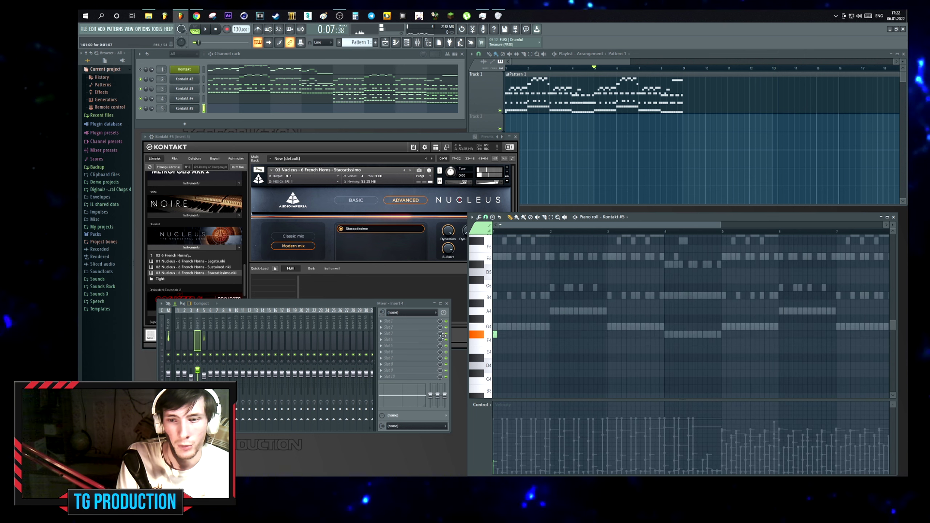
pyautogui.press('space')
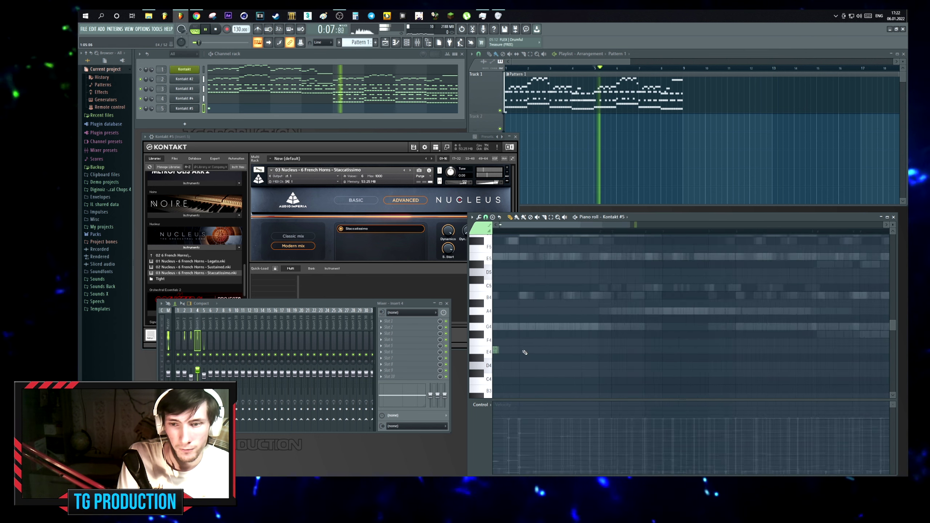
pyautogui.scroll(1, 594, 323)
pyautogui.scroll(-2, 594, 323)
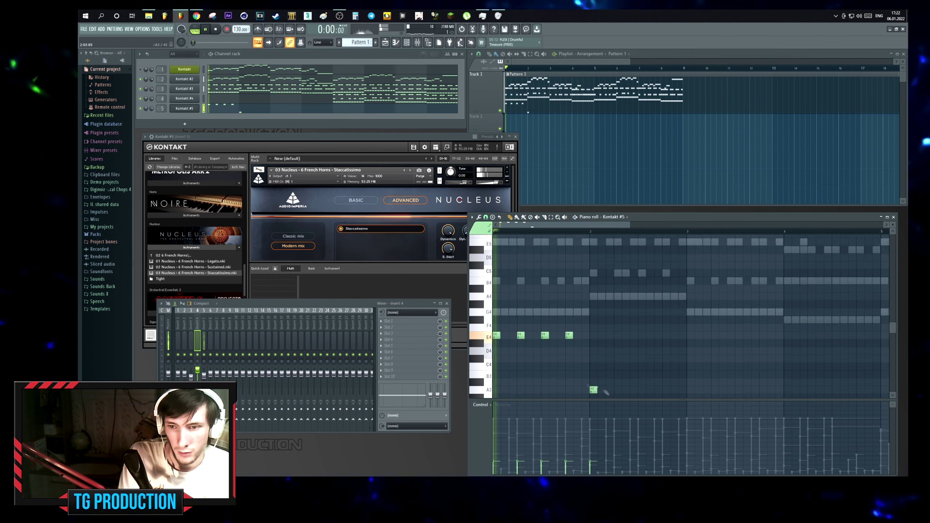
# Select all the drawn horn notes and move them so that they begin at bar 5.
pyautogui.hotkey('ctrl', 'a')
pyautogui.moveTo(510, 335); pyautogui.dragTo(644, 335)
pyautogui.scroll(2, 586, 340)
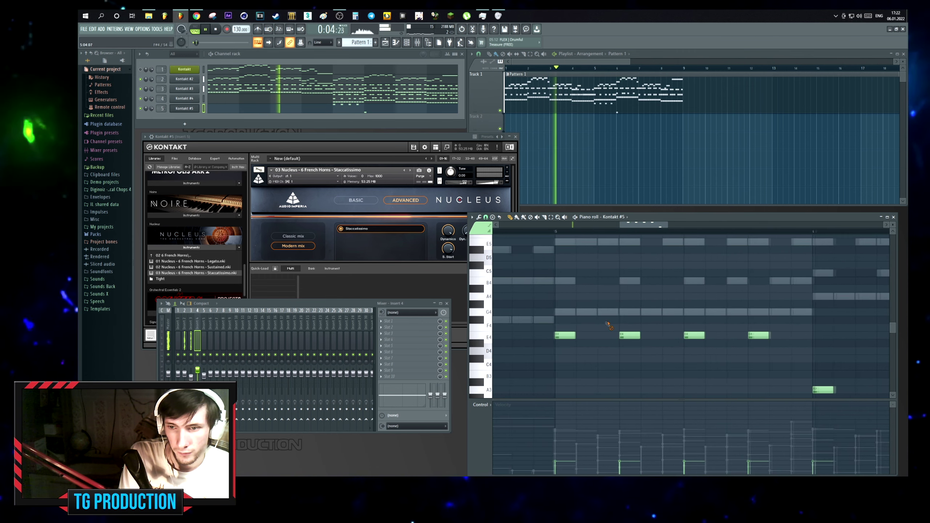
# Extend the horn line through bars 5 to 8 between B3 and A4, descending to E3 at the start of bar 9, checking it by playback.
pyautogui.press('space')
pyautogui.press('space')
pyautogui.scroll(-1, 576, 264)
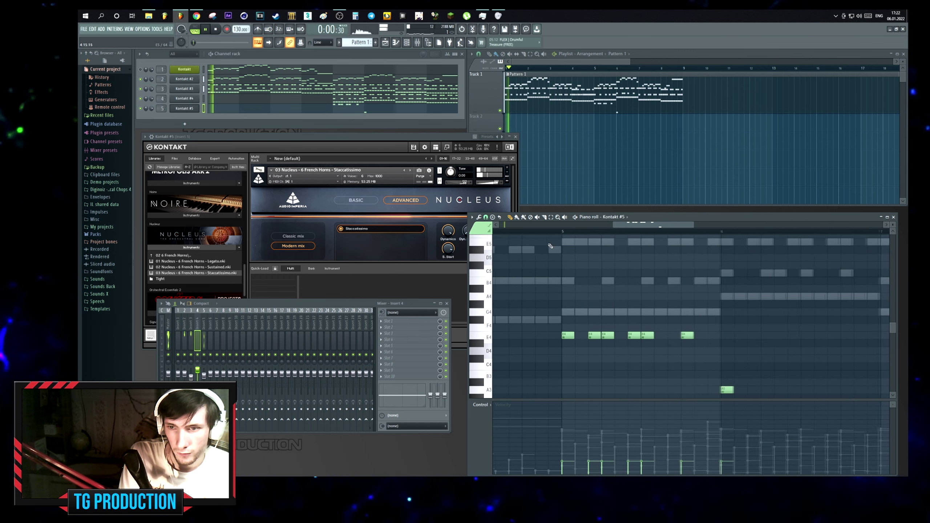
pyautogui.scroll(-1, 534, 271)
pyautogui.press('space')
pyautogui.press('space')
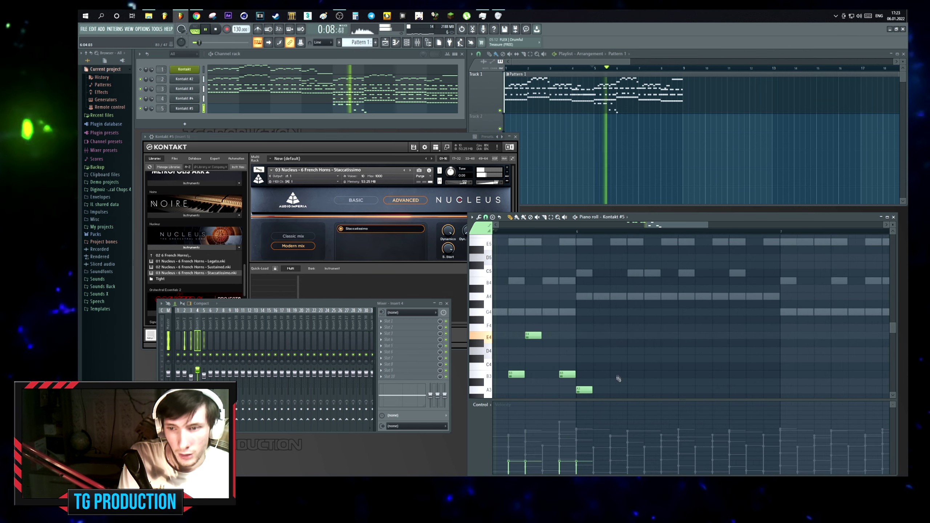
pyautogui.press('space')
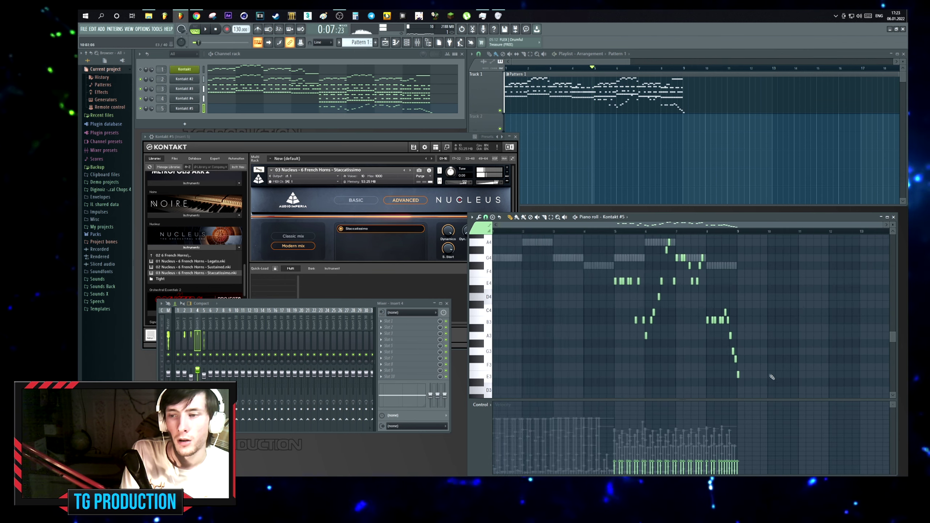
# Select all the horn notes and raise their velocities along a gently rising line from bar 5 to the end.
pyautogui.moveTo(771, 385); pyautogui.dragTo(615, 242)
pyautogui.press('space')
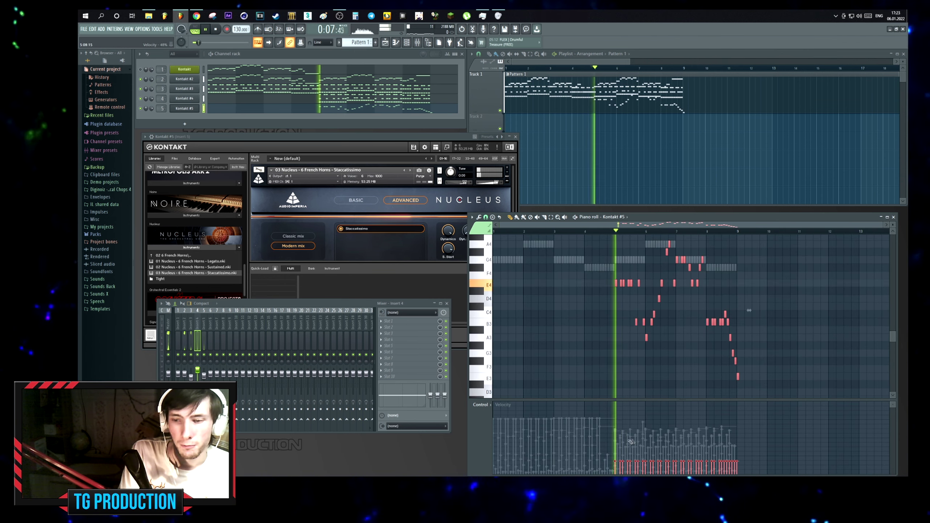
pyautogui.moveTo(618, 458); pyautogui.dragTo(748, 449)
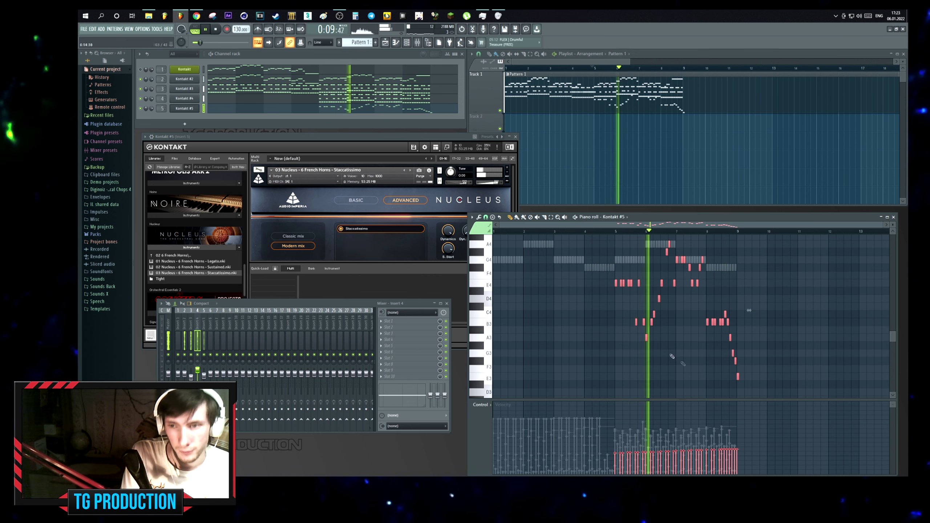
# Listen to the horn line from bar 5 with mixer insert 5 soloed.
pyautogui.keyDown('ctrl'); pyautogui.scroll(5, 651, 312); pyautogui.keyUp('ctrl')
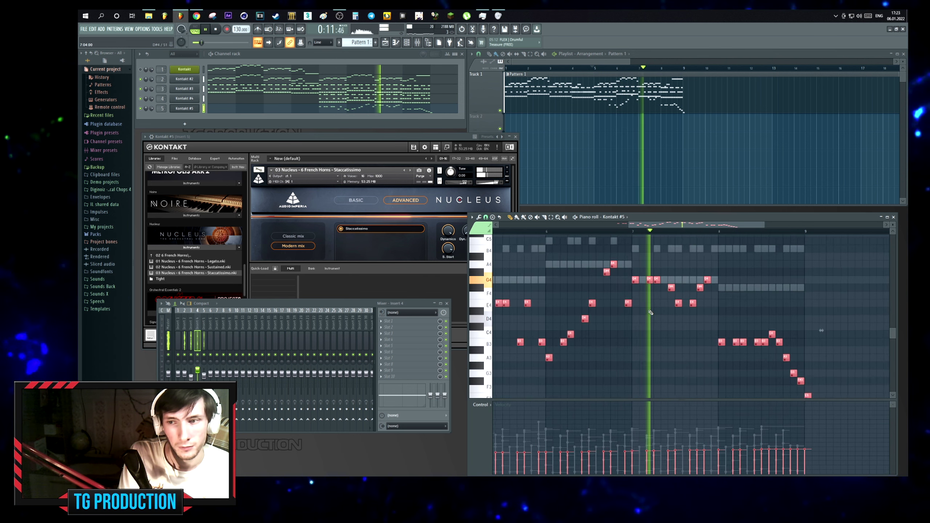
pyautogui.keyDown('ctrl'); pyautogui.scroll(-3, 650, 312); pyautogui.keyUp('ctrl')
pyautogui.click(203, 357)
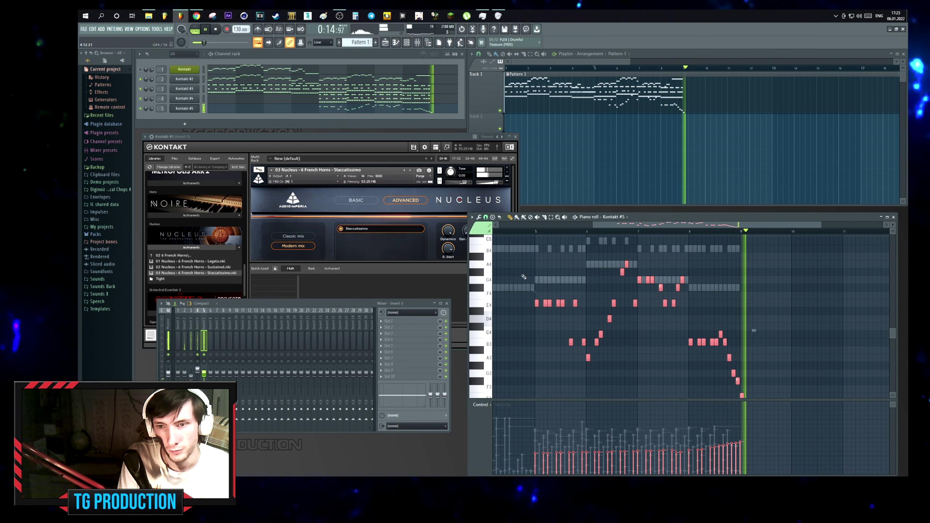
pyautogui.keyDown('ctrl'); pyautogui.scroll(3, 582, 278); pyautogui.keyUp('ctrl')
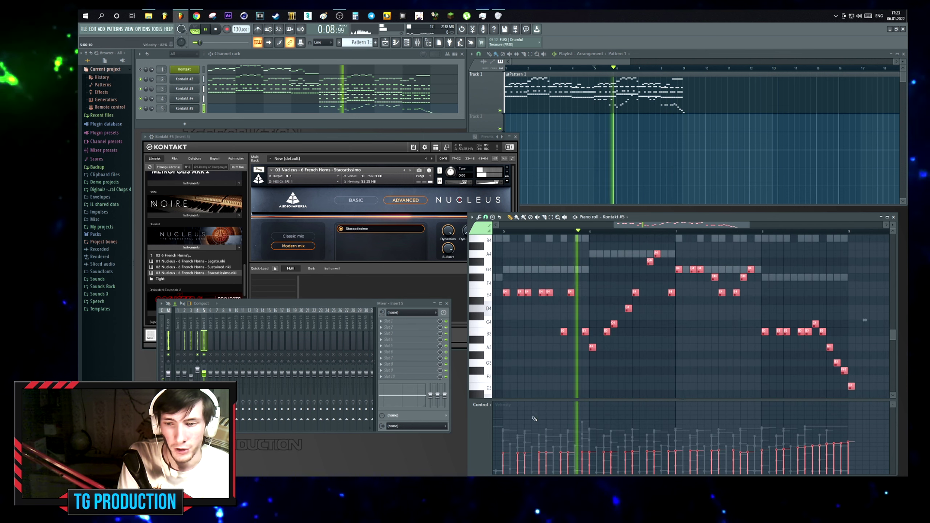
# Listen to the horn line up to its end at bar 9 and remove it from the piano roll.
pyautogui.keyDown('ctrl'); pyautogui.scroll(-2, 658, 424); pyautogui.keyUp('ctrl')
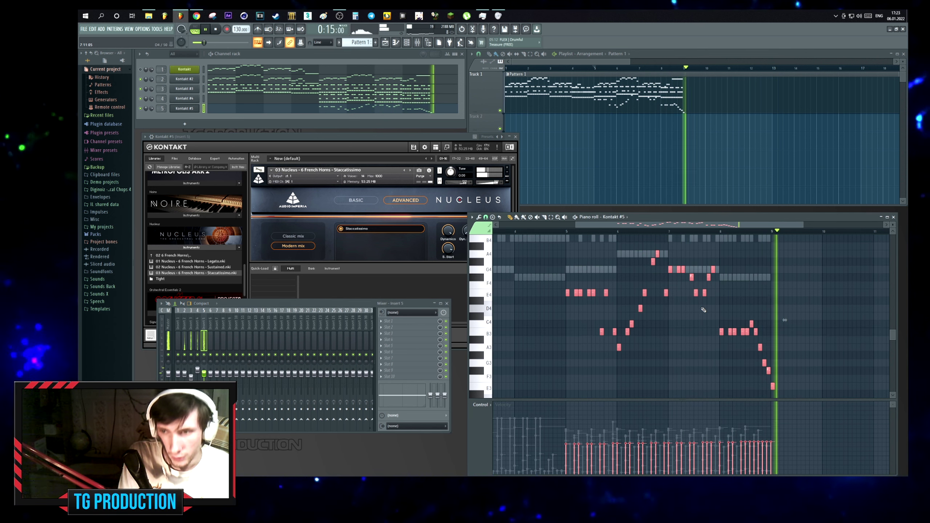
pyautogui.press('space')
pyautogui.hotkey('ctrl', 'z')
# Place a short E5 and G5 horn note pair at bar 5 and repeat it into bar 6, using A5 as the upper note there.
pyautogui.click(644, 320)
pyautogui.keyDown('ctrl'); pyautogui.scroll(1, 655, 307); pyautogui.keyUp('ctrl')
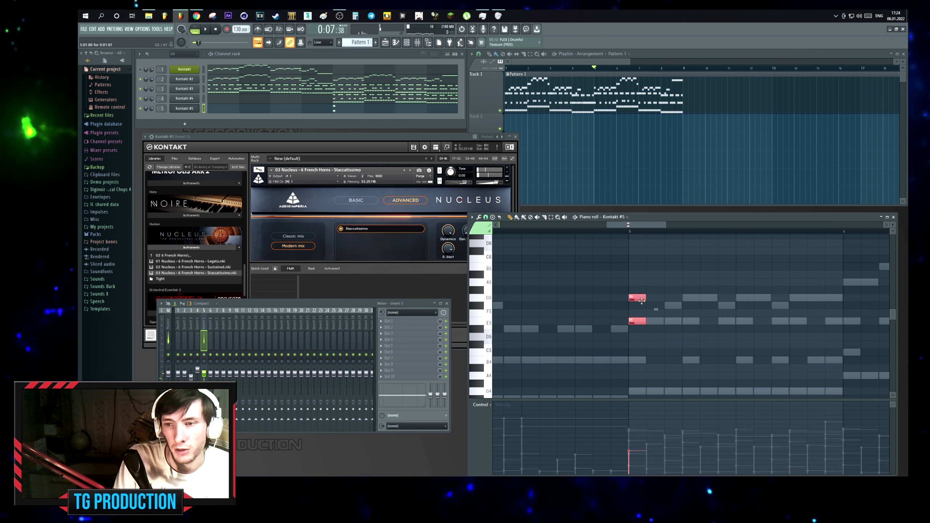
pyautogui.hotkey('ctrl', 'a')
pyautogui.hotkey('ctrl', 'b')
pyautogui.press('space')
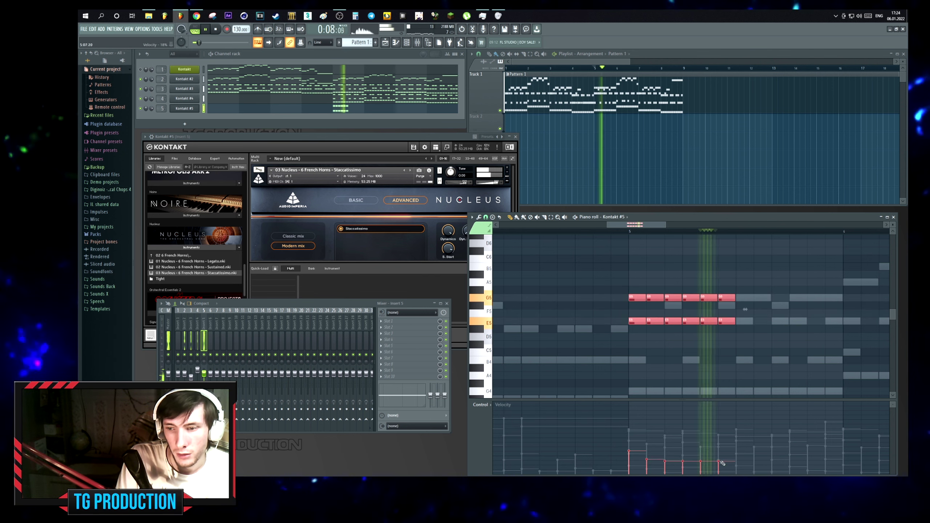
pyautogui.hotkey('ctrl', 'b')
pyautogui.keyDown('ctrl'); pyautogui.scroll(-2, 728, 301); pyautogui.keyUp('ctrl')
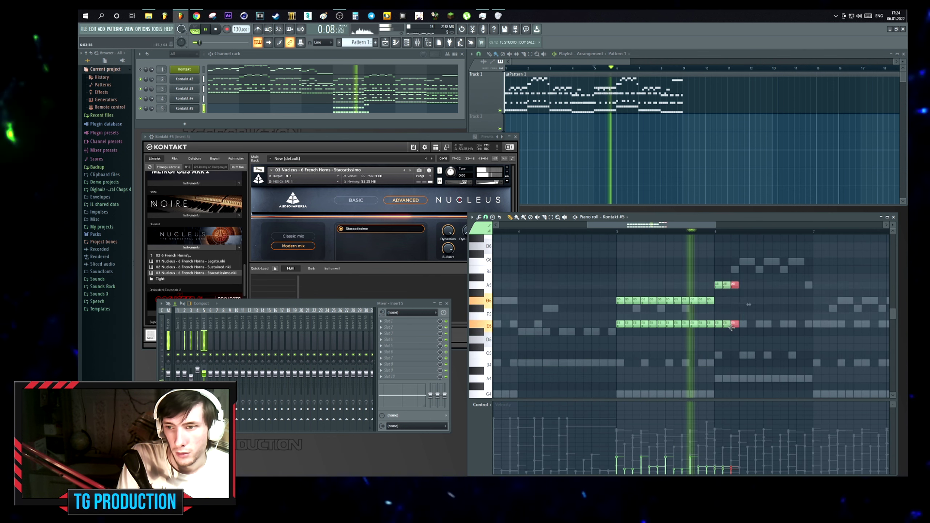
pyautogui.moveTo(738, 266); pyautogui.dragTo(719, 342)
pyautogui.hotkey('ctrl', 'b')
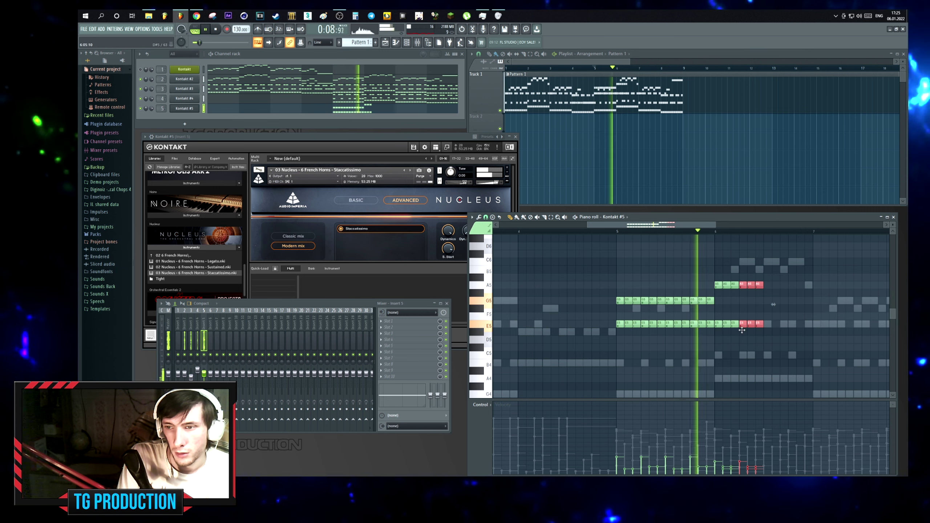
# Stop playback and delete all the repeated horn note pairs in bars 5 and 6.
pyautogui.click(768, 301)
pyautogui.press('space')
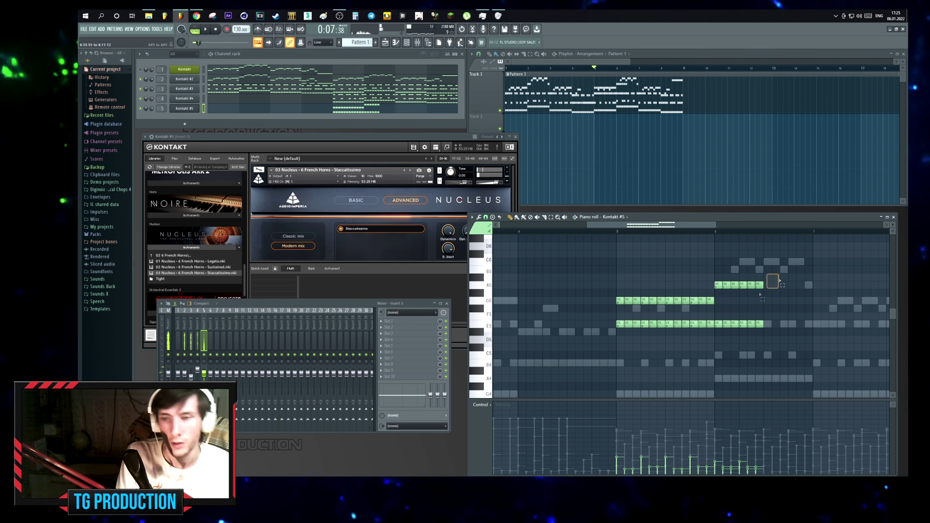
pyautogui.moveTo(778, 274); pyautogui.dragTo(605, 334)
pyautogui.press('Delete')
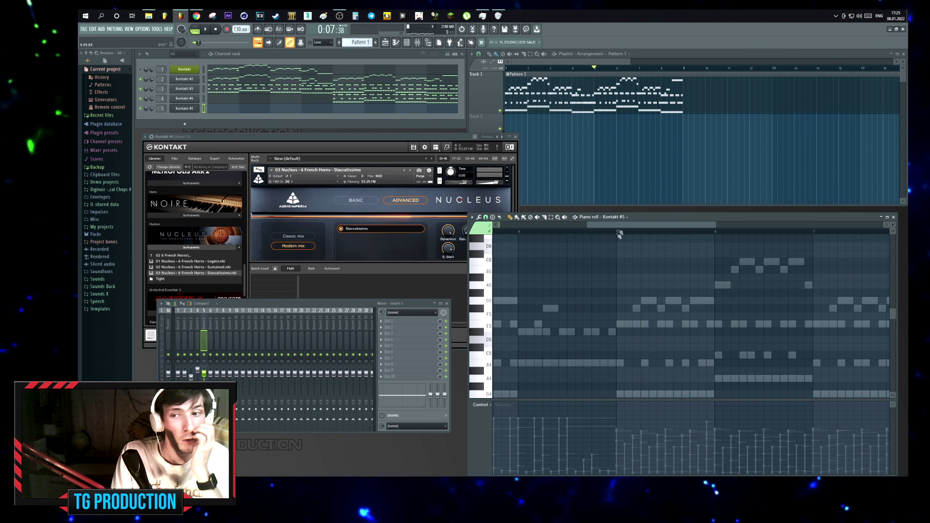
# Enlarge the piano roll's note area by reducing the height of the velocity lane.
pyautogui.scroll(-5, 619, 234)
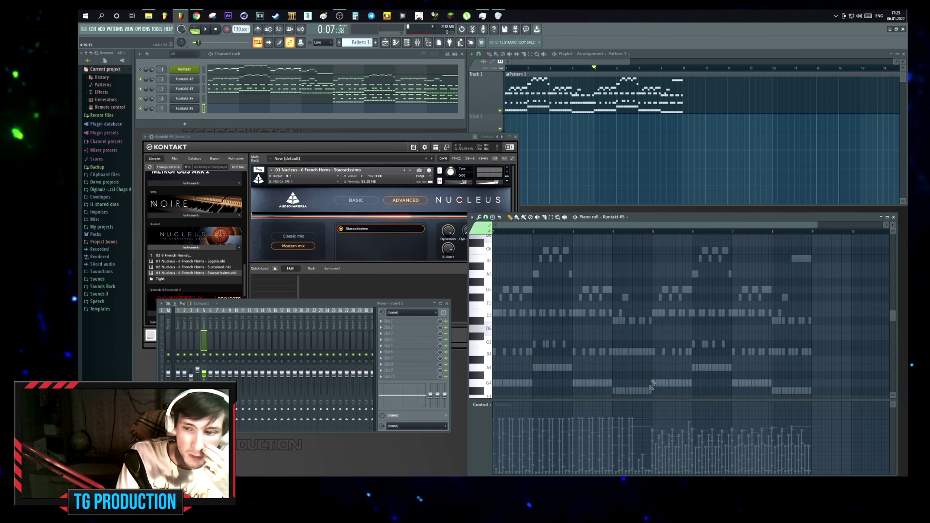
pyautogui.moveTo(645, 398); pyautogui.dragTo(640, 426)
pyautogui.scroll(5, 653, 380)
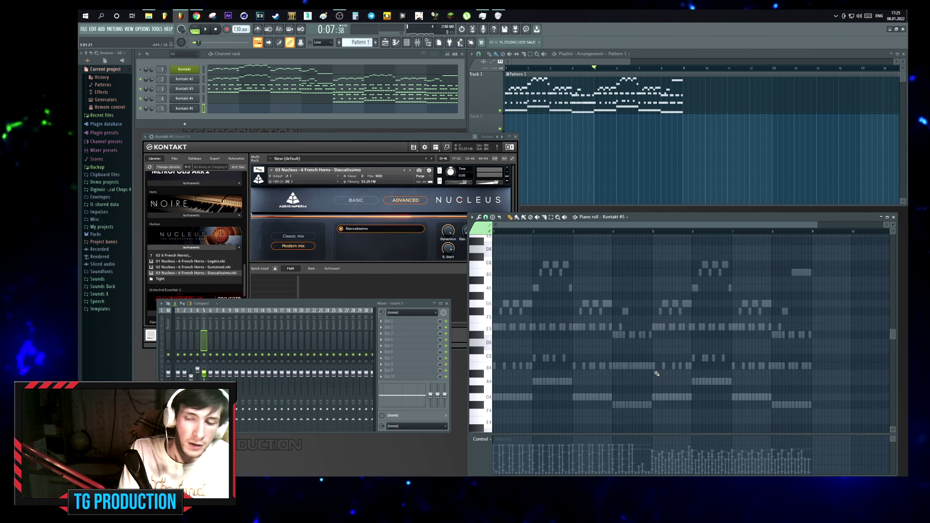
pyautogui.scroll(-5, 680, 330)
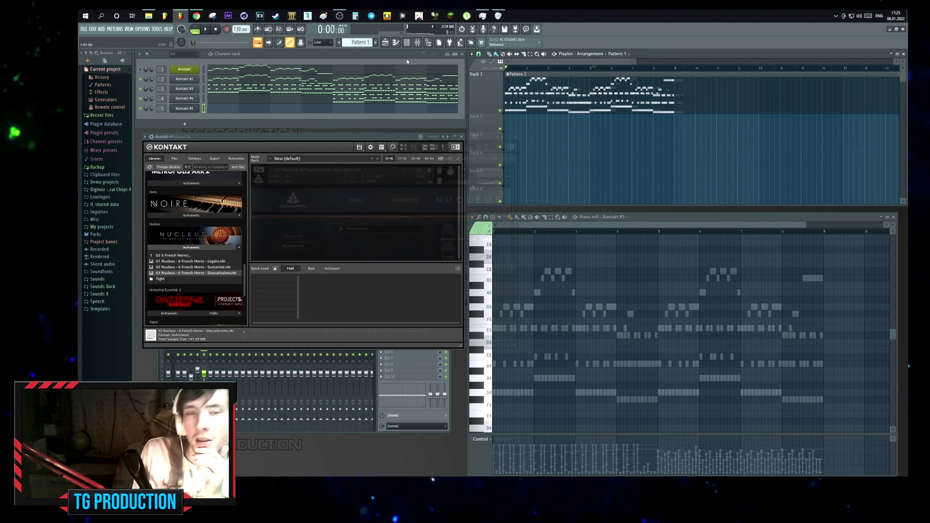
# Copy the first Kontakt channel's melody from bars 1–4 to bars 5–8 and raise the copied closing note to B5.
pyautogui.click(217, 73)
pyautogui.moveTo(689, 260); pyautogui.dragTo(493, 417)
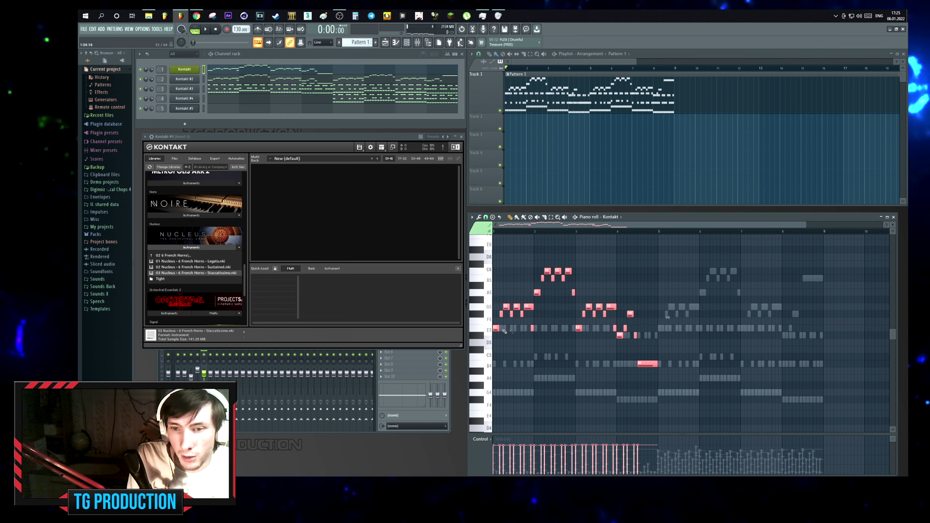
pyautogui.moveTo(496, 329); pyautogui.dragTo(657, 331)
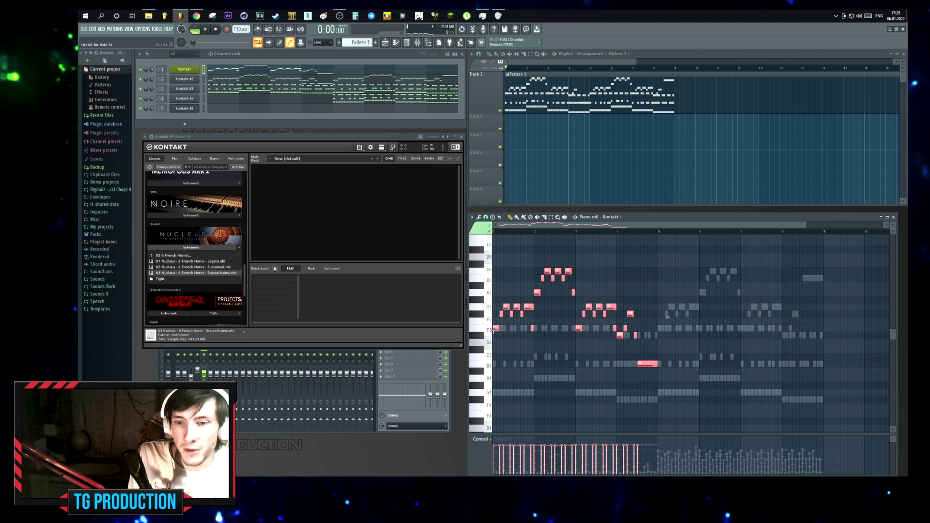
pyautogui.moveTo(657, 323); pyautogui.dragTo(658, 322)
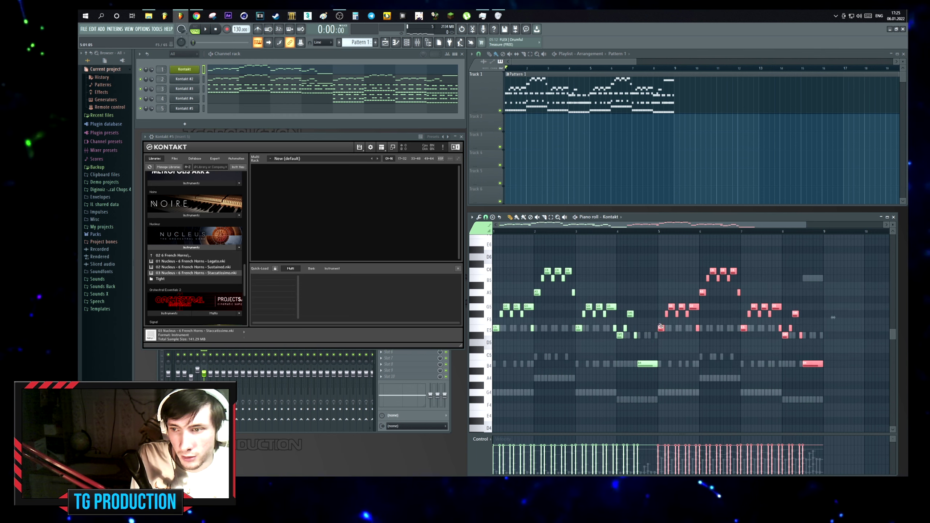
pyautogui.moveTo(813, 364); pyautogui.dragTo(672, 302)
# Select all the melody notes and lower their velocities along a gently rising line, checking them by playback.
pyautogui.hotkey('ctrl', 'a')
pyautogui.press('space')
pyautogui.moveTo(657, 458); pyautogui.dragTo(495, 459)
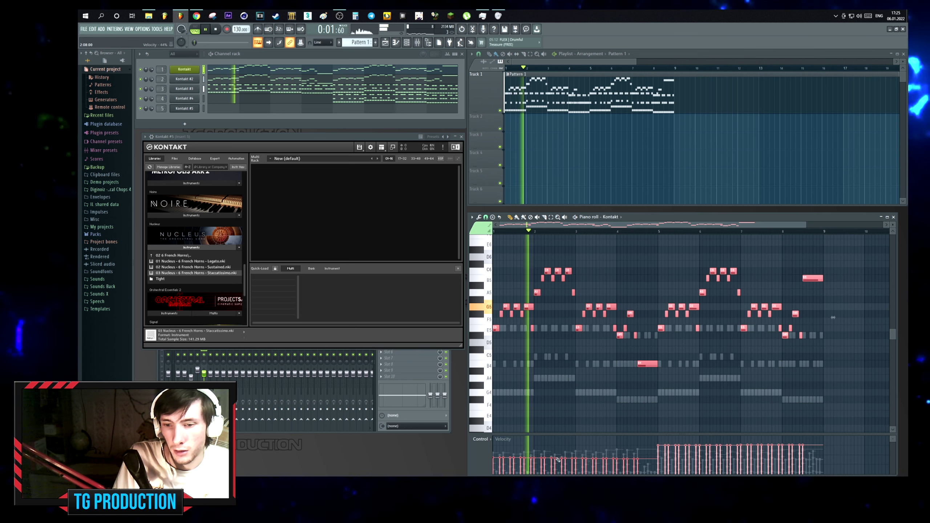
pyautogui.moveTo(635, 453); pyautogui.dragTo(506, 457)
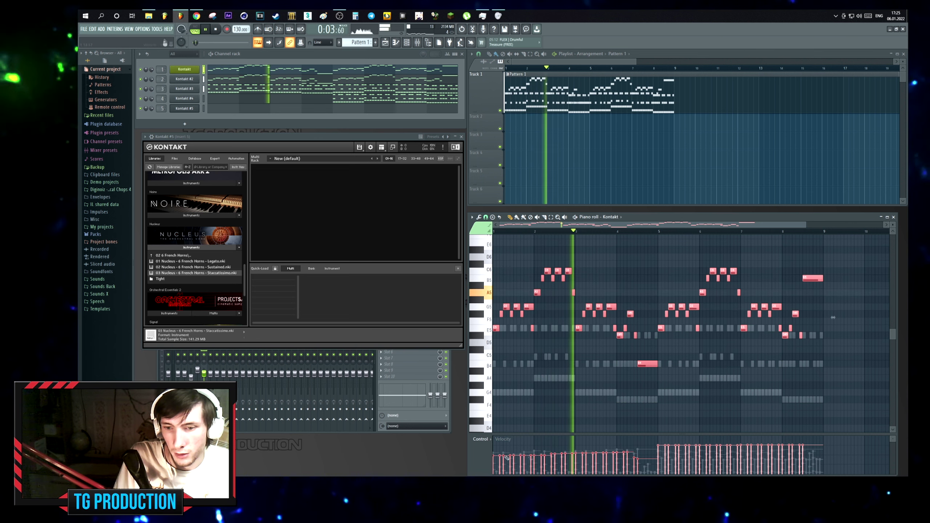
pyautogui.doubleClick(160, 69)
pyautogui.press('space')
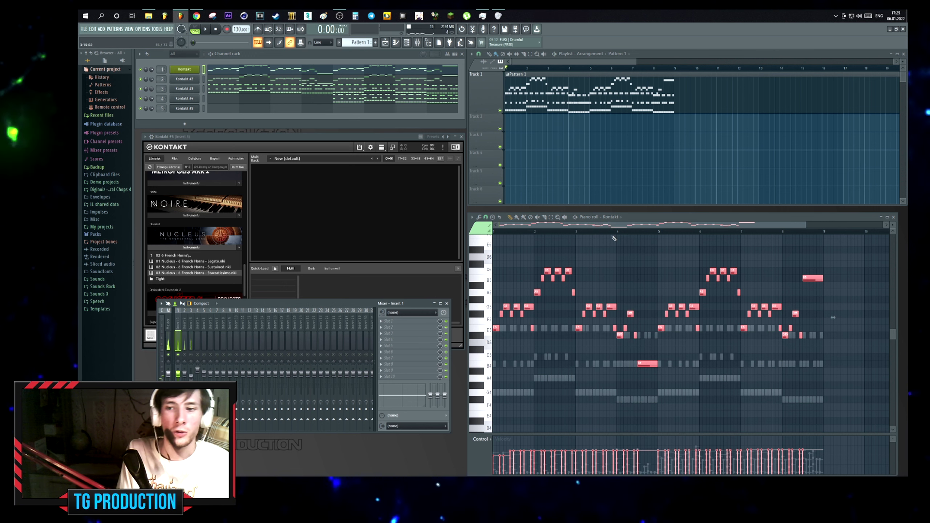
# Select the medium-length melody notes across bars 1–8 and shorten them to match the short notes between them.
pyautogui.scroll(2, 613, 235)
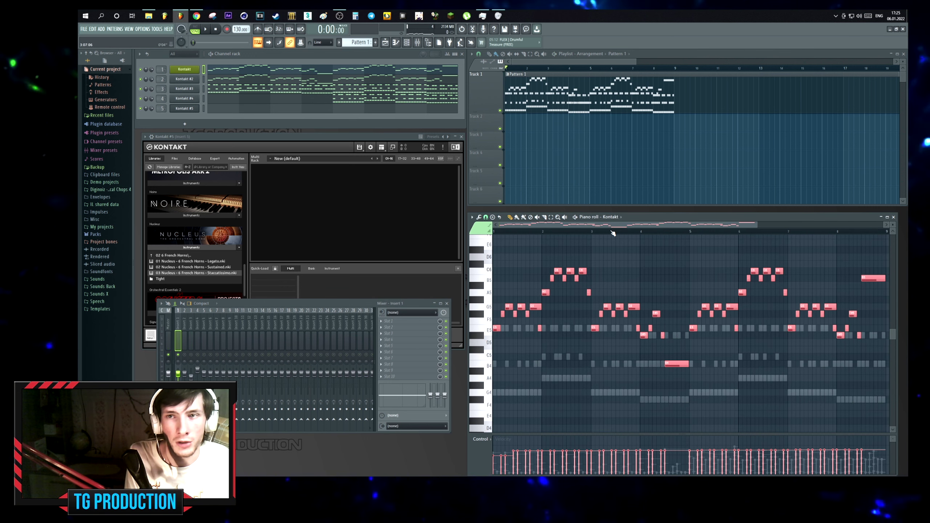
pyautogui.scroll(10, 613, 233)
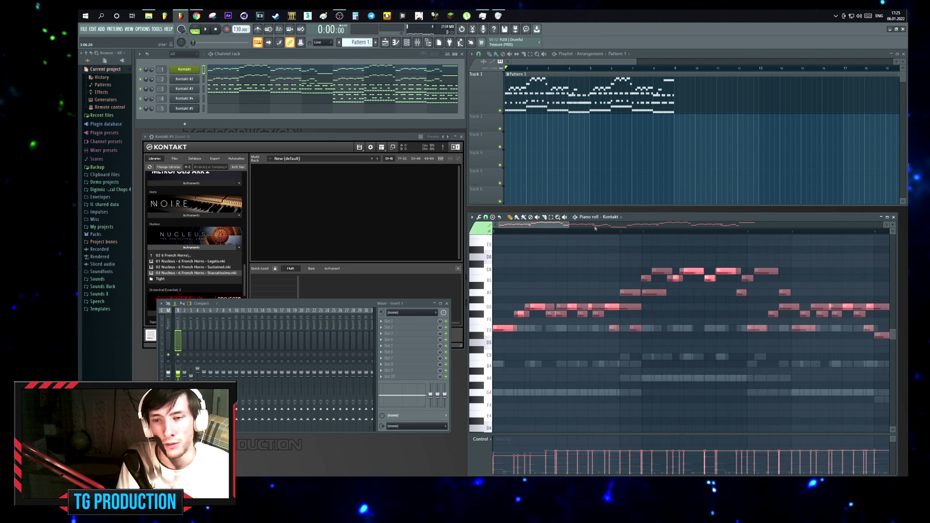
pyautogui.moveTo(509, 317); pyautogui.dragTo(513, 345)
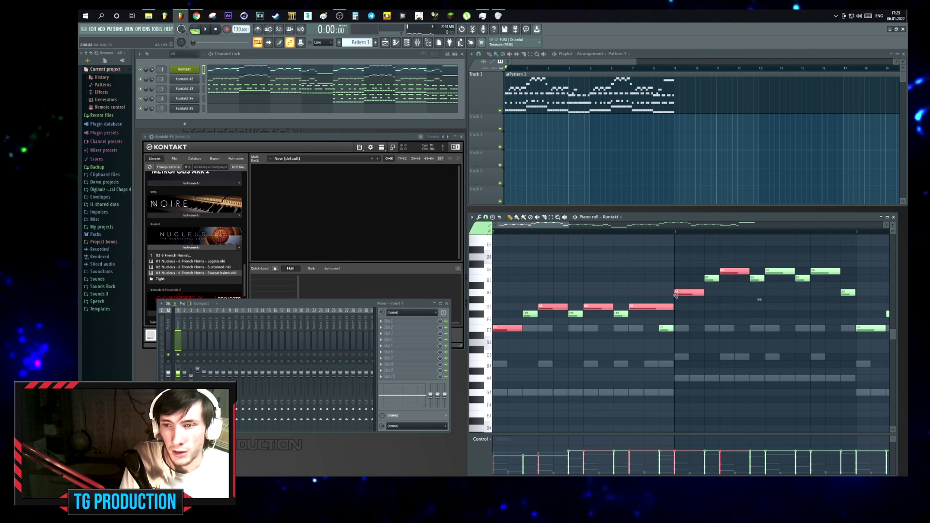
pyautogui.hscroll(4, 706, 308)
pyautogui.scroll(1, 707, 308)
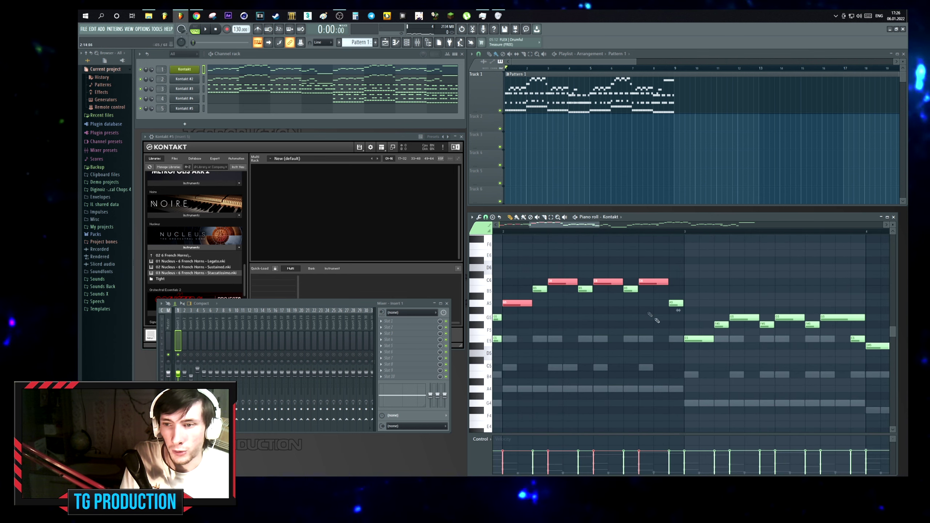
pyautogui.hscroll(2, 622, 316)
pyautogui.scroll(-1, 601, 318)
pyautogui.hscroll(10, 698, 322)
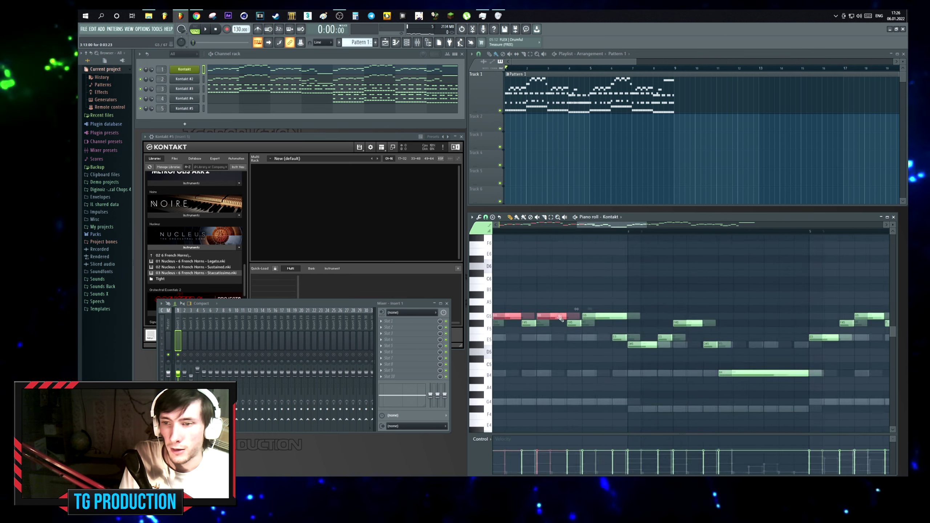
pyautogui.scroll(2, 595, 320)
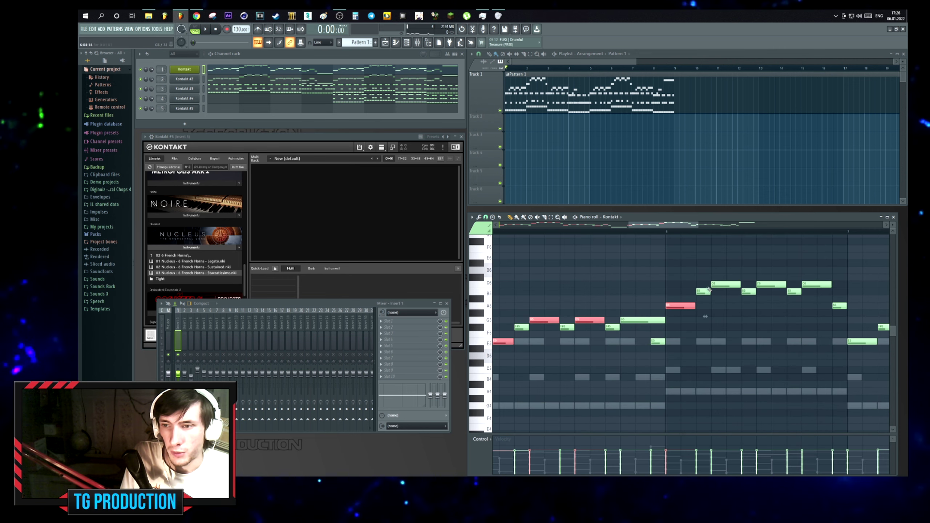
pyautogui.scroll(-3, 794, 307)
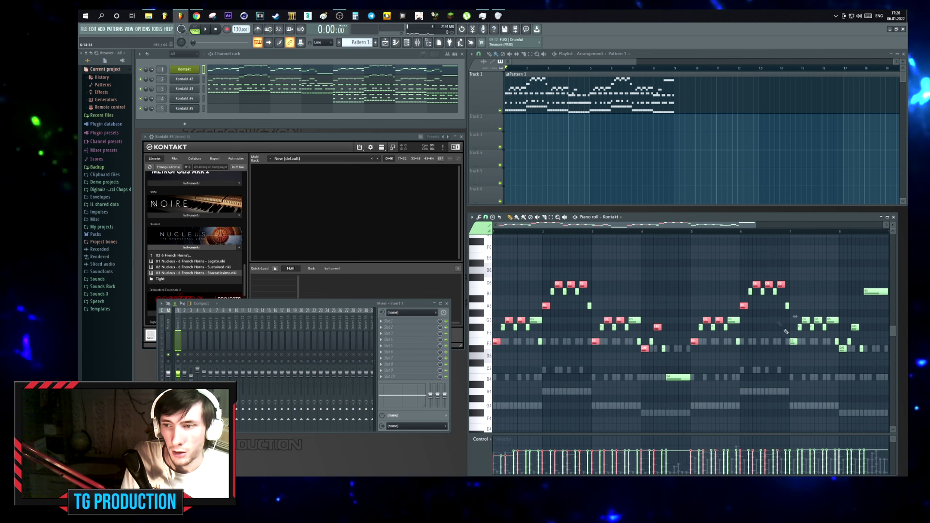
pyautogui.scroll(3, 823, 328)
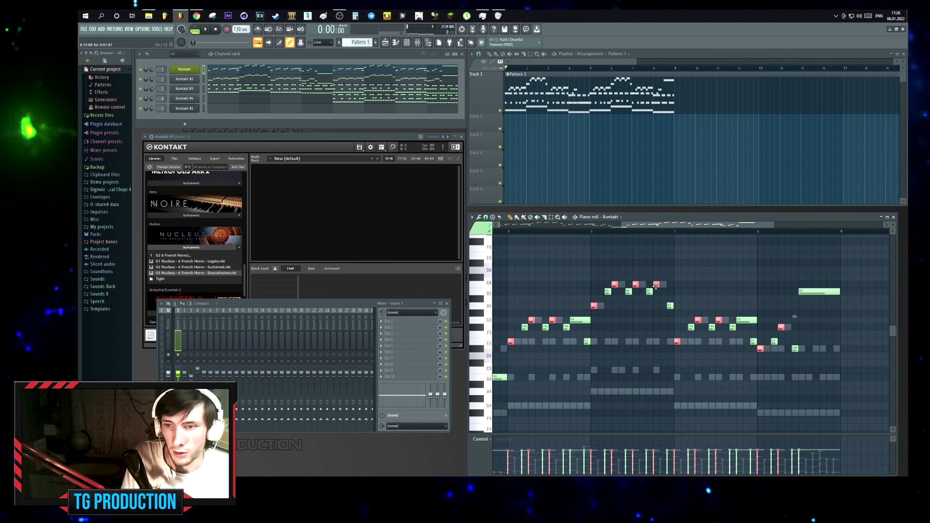
# Shorten the remaining longer G5 notes at the ends of the melody phrases to match the other short notes.
pyautogui.hscroll(-12, 622, 300)
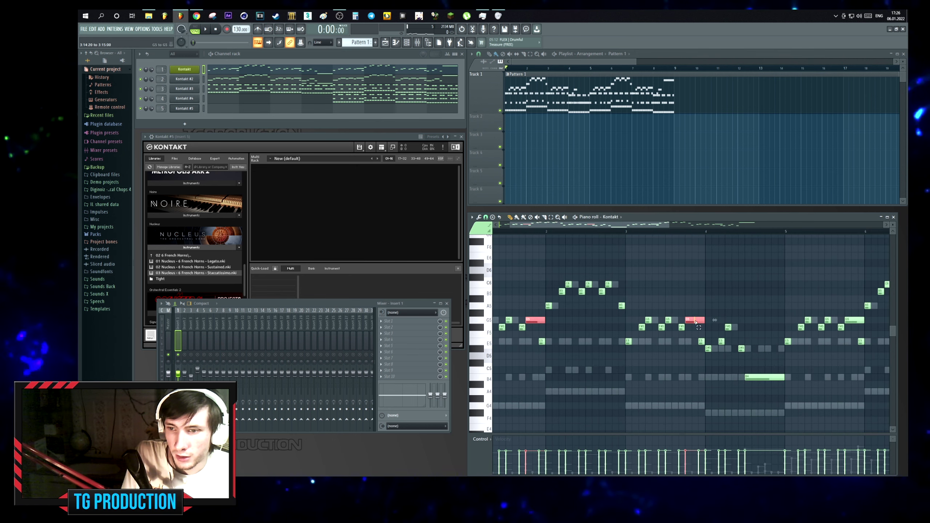
pyautogui.hscroll(15, 695, 321)
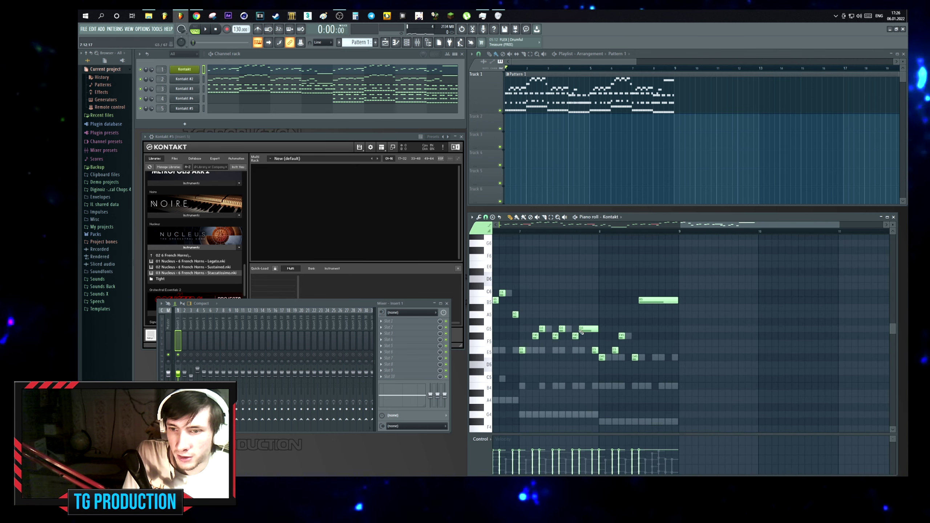
pyautogui.scroll(-4, 700, 328)
pyautogui.moveTo(631, 342); pyautogui.dragTo(601, 381)
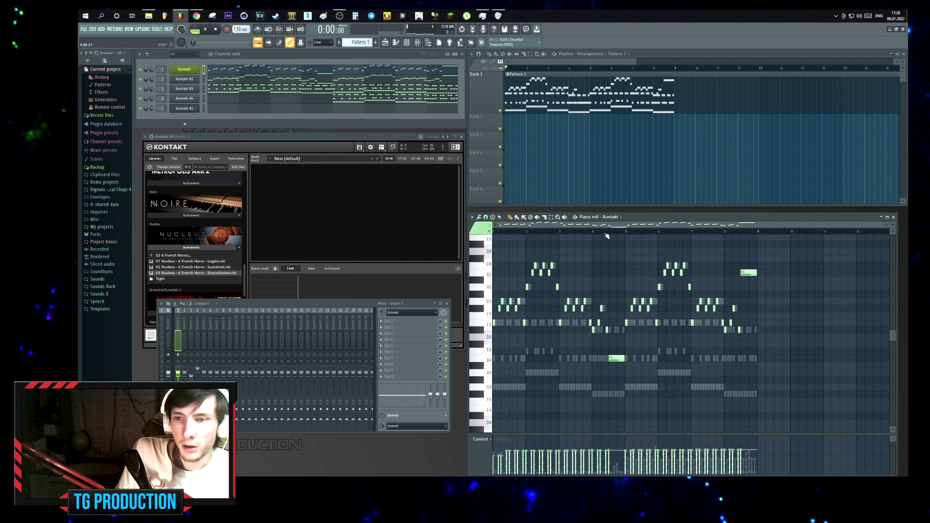
# Select all the short melody notes, leaving out the long B4 and B5 notes, and shorten them further.
pyautogui.press('space')
pyautogui.moveTo(741, 248); pyautogui.dragTo(427, 336)
pyautogui.scroll(8, 528, 243)
# Listen to the shortened melody from bar 1, switching the solo of mixer insert 1 on and off.
pyautogui.press('space')
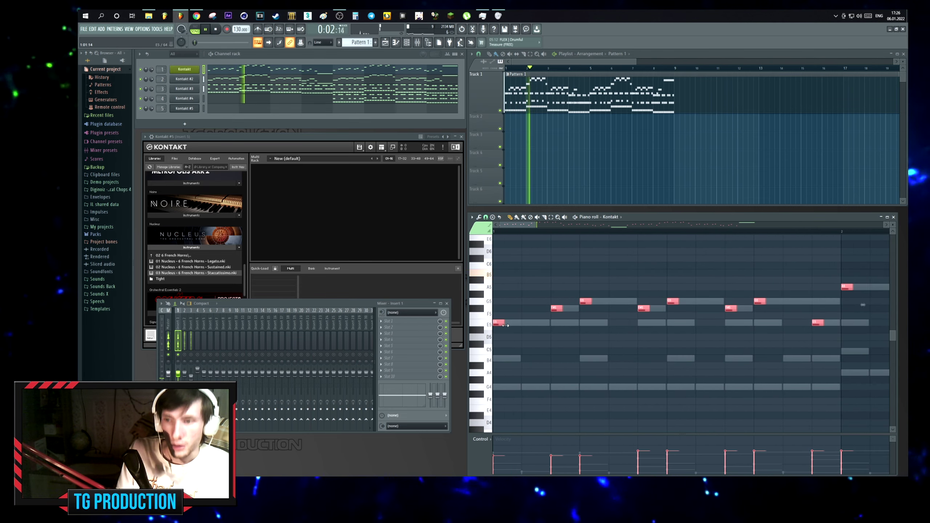
pyautogui.scroll(-5, 502, 324)
pyautogui.click(184, 345)
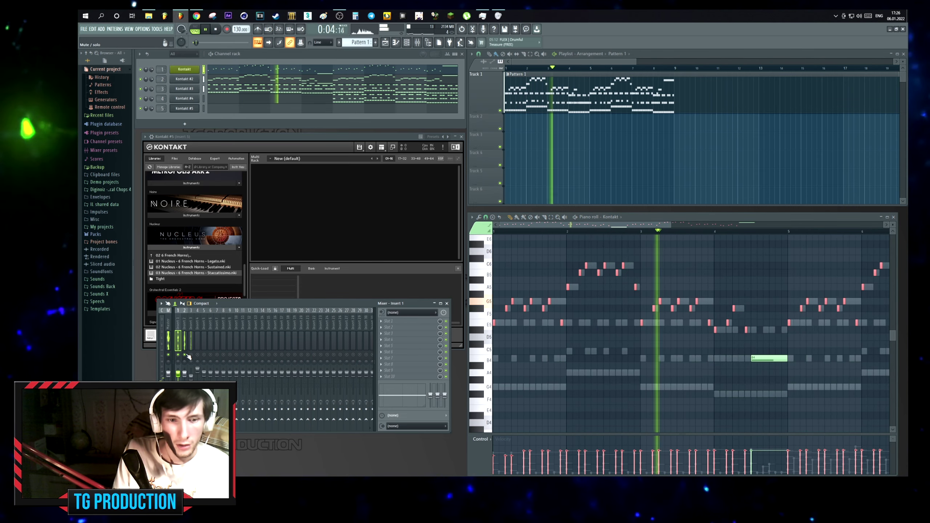
pyautogui.click(179, 360)
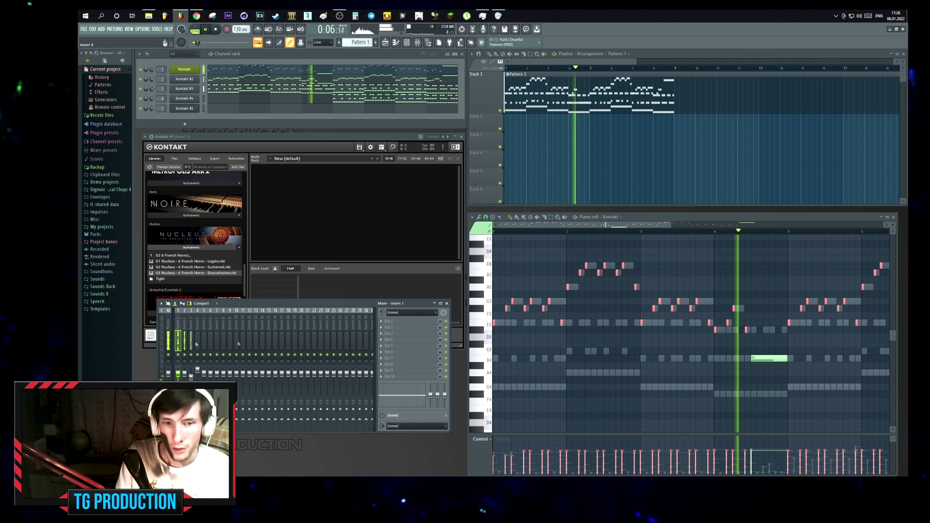
pyautogui.press('space')
# Raise the short melody notes by one octave, leaving the long B4 and B5 notes in place, and check them by playback.
pyautogui.scroll(-3, 746, 286)
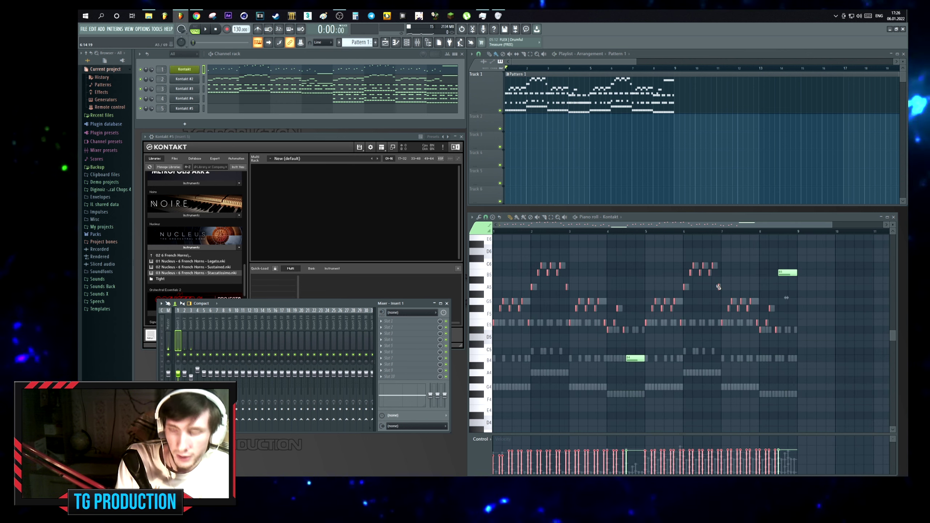
pyautogui.click(682, 273)
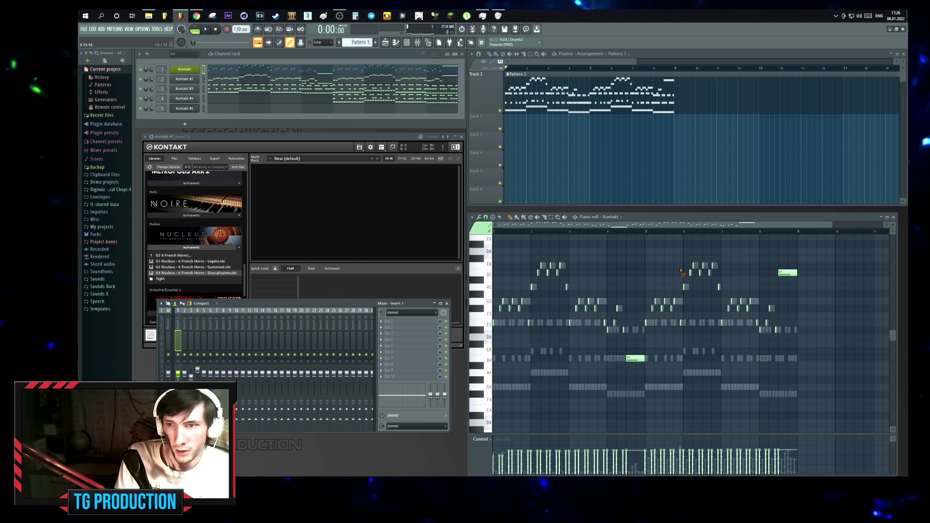
pyautogui.hotkey('ctrl', 'z')
pyautogui.press('space')
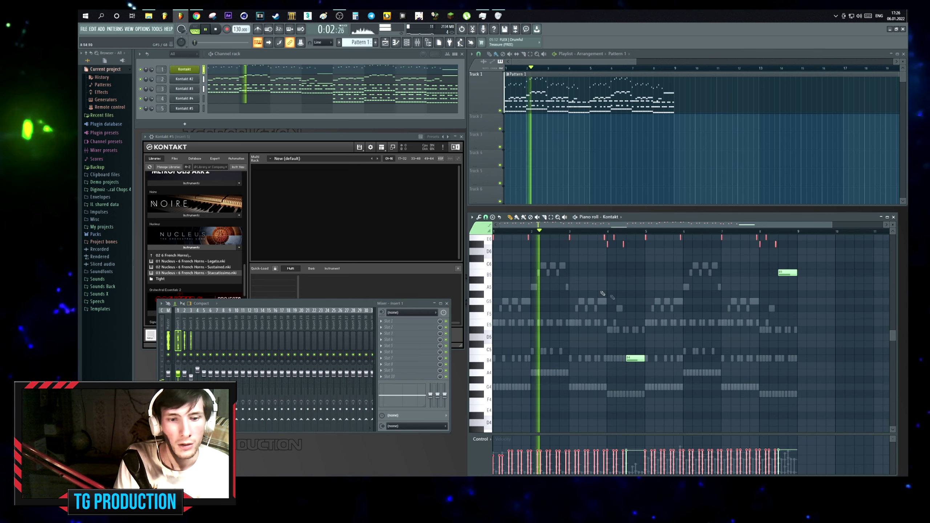
pyautogui.rightClick(178, 355)
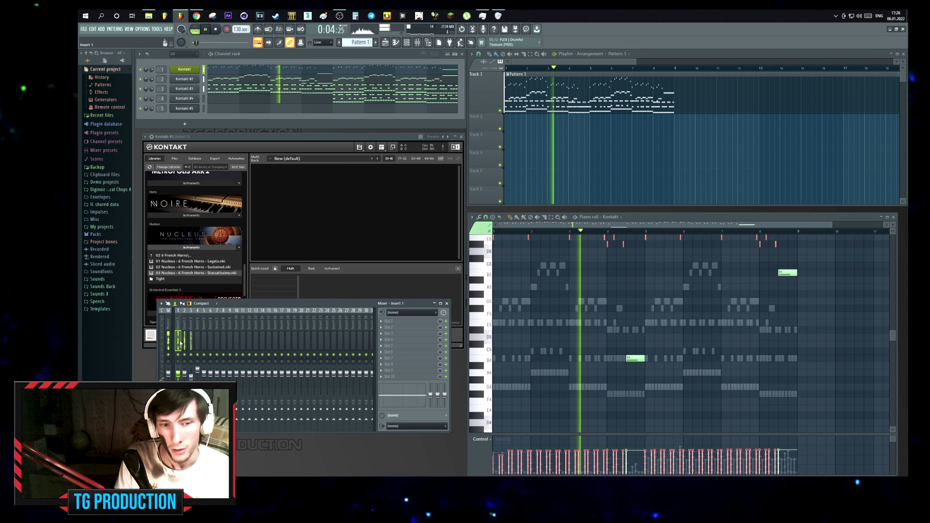
pyautogui.press('space')
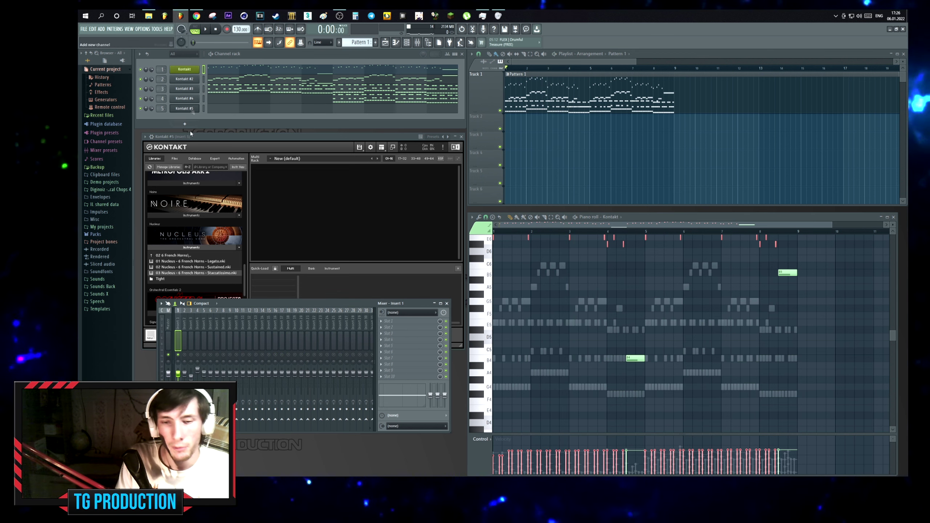
# Unsolo mixer insert 1 and play the raised melody together with the other instruments.
pyautogui.rightClick(178, 354)
pyautogui.scroll(5, 596, 249)
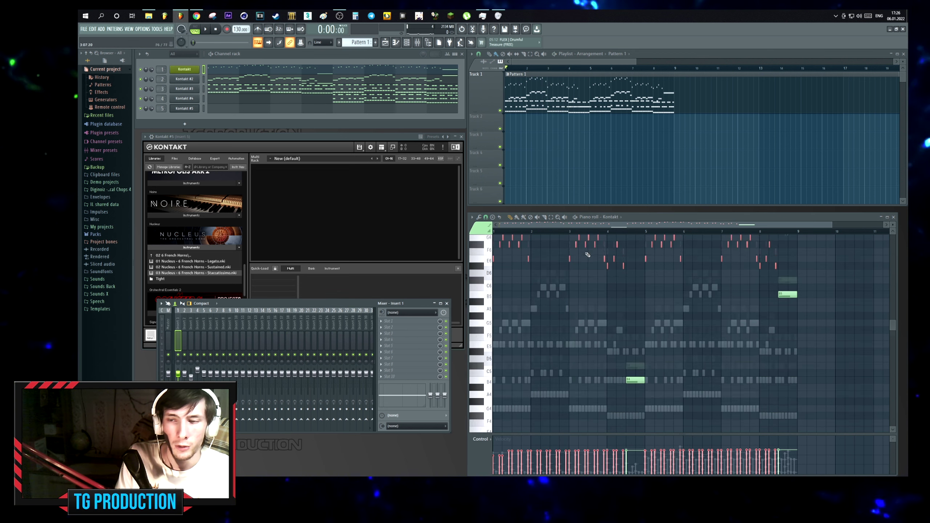
pyautogui.scroll(-3, 596, 249)
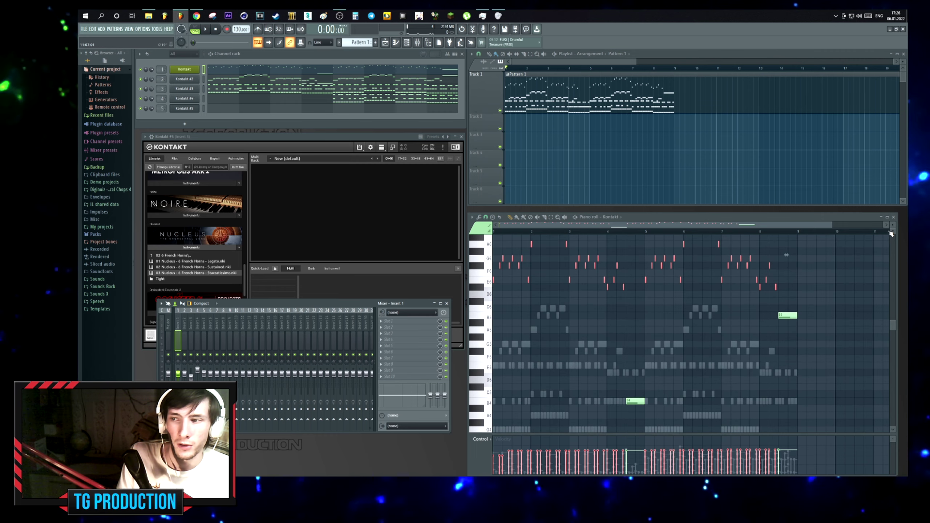
pyautogui.scroll(-2, 672, 283)
pyautogui.press('space')
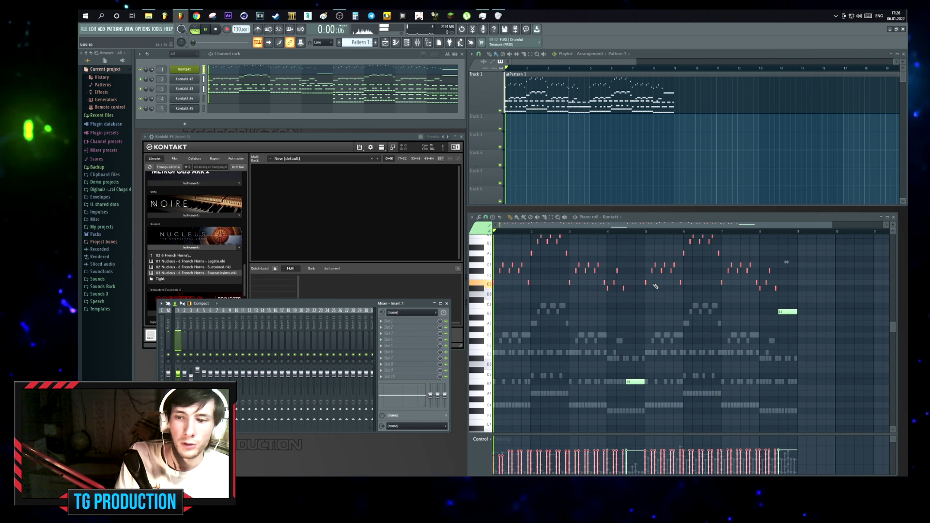
pyautogui.scroll(2, 533, 296)
# Load ValhallaRoom into the first effect slot of mixer insert 1 and listen to the melody with the reverb.
pyautogui.click(405, 322)
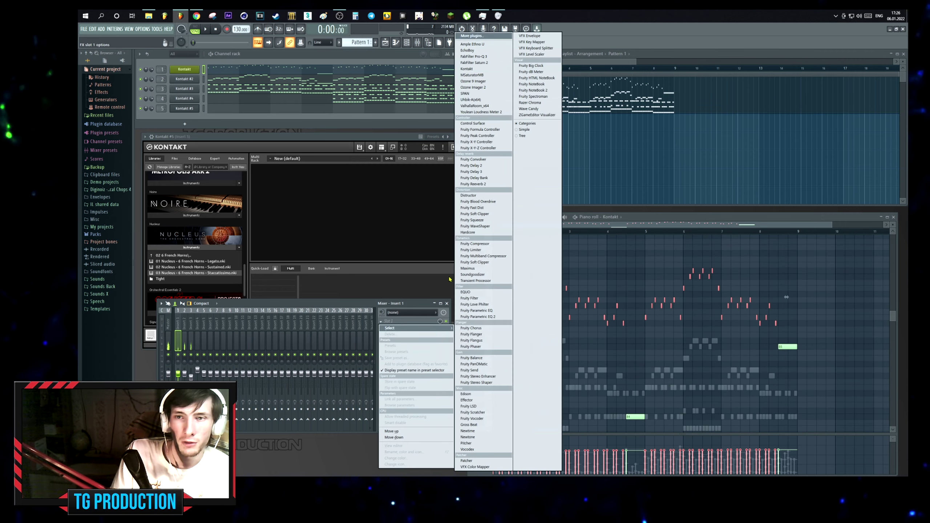
pyautogui.click(483, 110)
pyautogui.moveTo(183, 271); pyautogui.dragTo(183, 289)
pyautogui.press('space')
pyautogui.moveTo(292, 213); pyautogui.dragTo(372, 180)
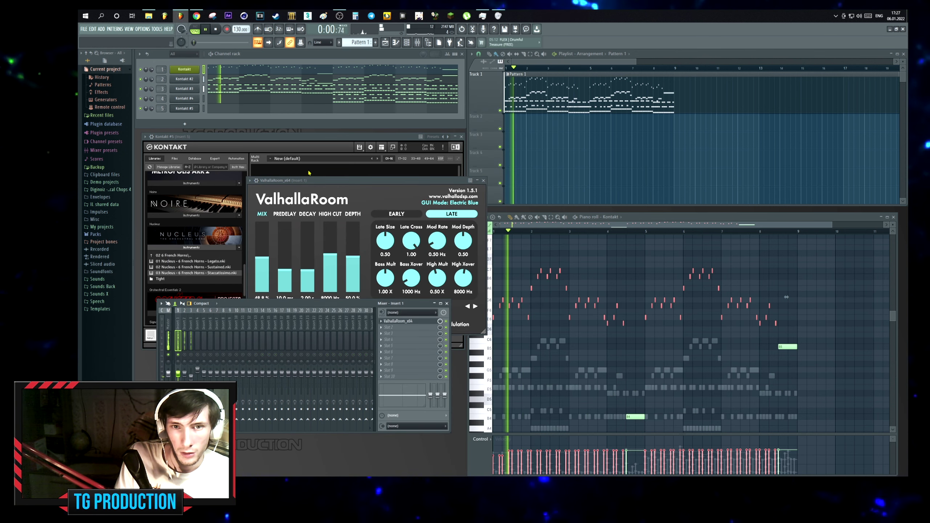
pyautogui.moveTo(312, 180); pyautogui.dragTo(272, 160)
pyautogui.press('space')
# Set ValhallaRoom to Medium Room with 0.95 s decay, 9710 Hz high cut, 49.3 % depth and 54.4 % mix.
pyautogui.click(272, 285)
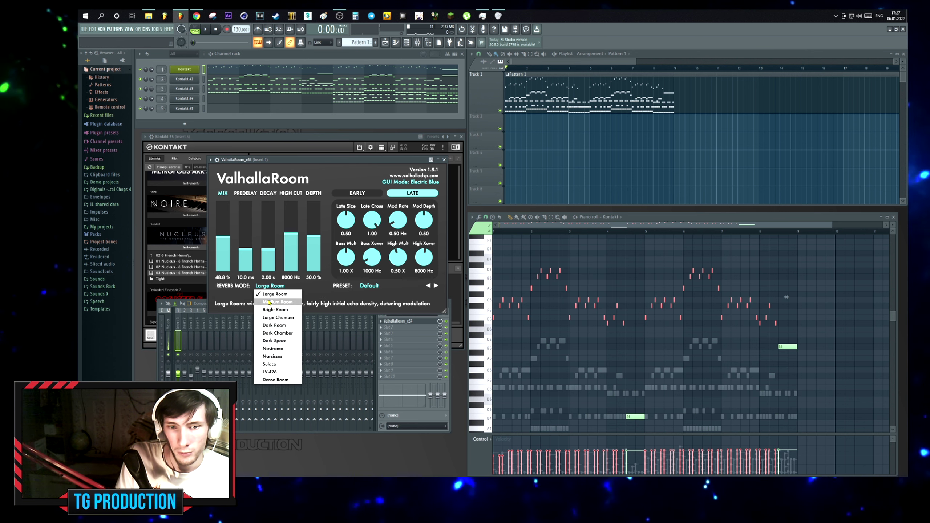
pyautogui.click(273, 304)
pyautogui.moveTo(268, 250); pyautogui.dragTo(313, 243)
pyautogui.press('space')
pyautogui.moveTo(220, 249); pyautogui.dragTo(221, 233)
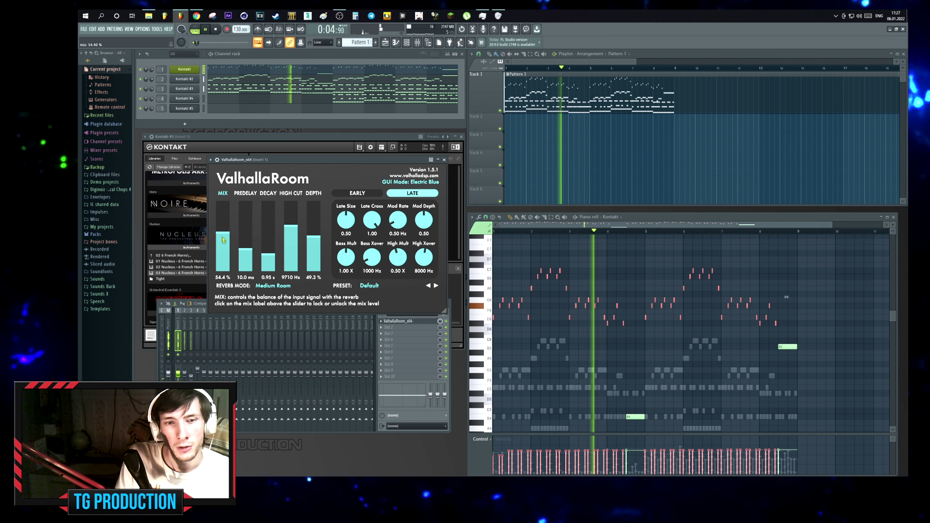
pyautogui.moveTo(262, 158); pyautogui.dragTo(294, 122)
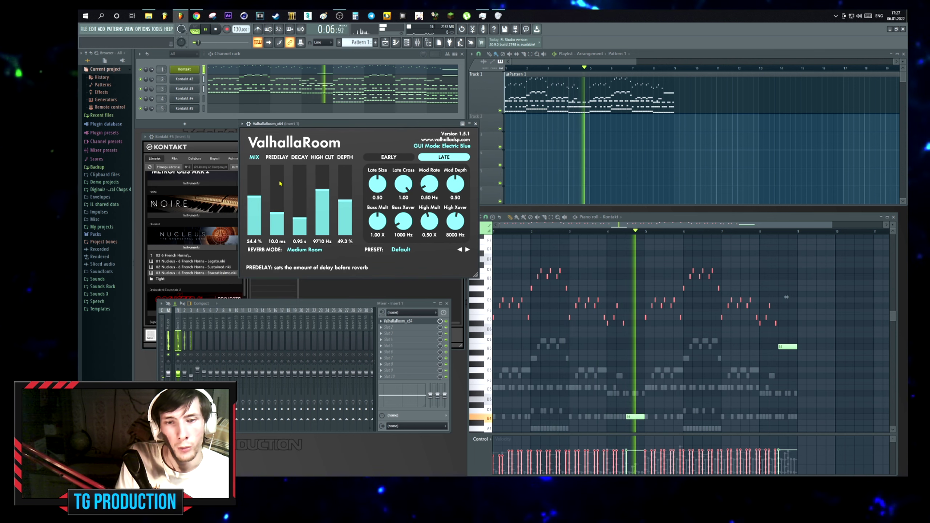
# Set the reverb to 47.0 % mix, 3.5 ms predelay and 1.48 s decay, and compare mixer inserts during playback.
pyautogui.moveTo(255, 200); pyautogui.dragTo(297, 215)
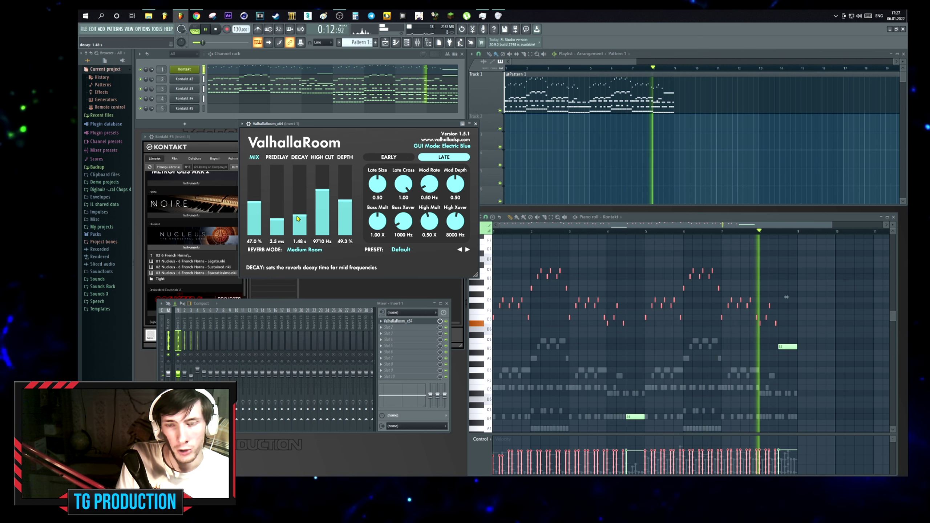
pyautogui.click(193, 357)
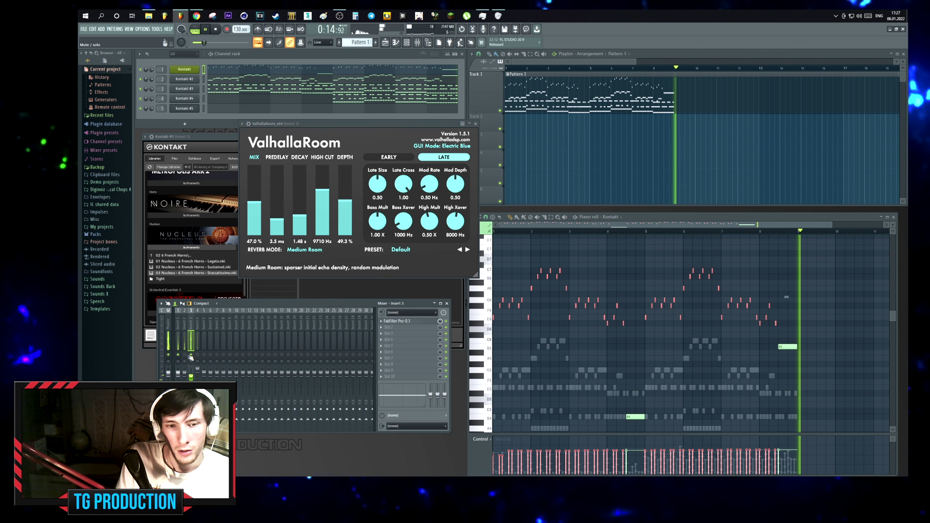
pyautogui.click(181, 367)
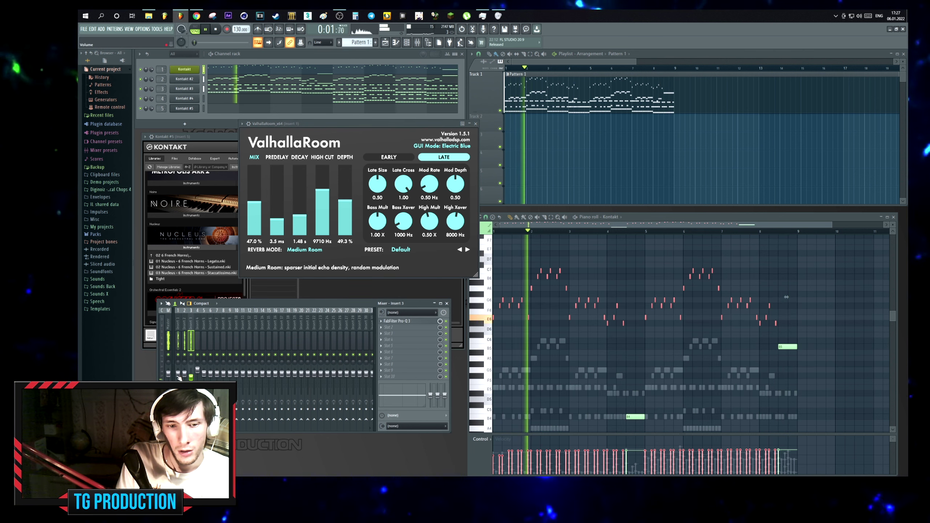
# Add an extra short C7 directly after the second C7 in bar 2 and check it by playback.
pyautogui.scroll(5, 554, 266)
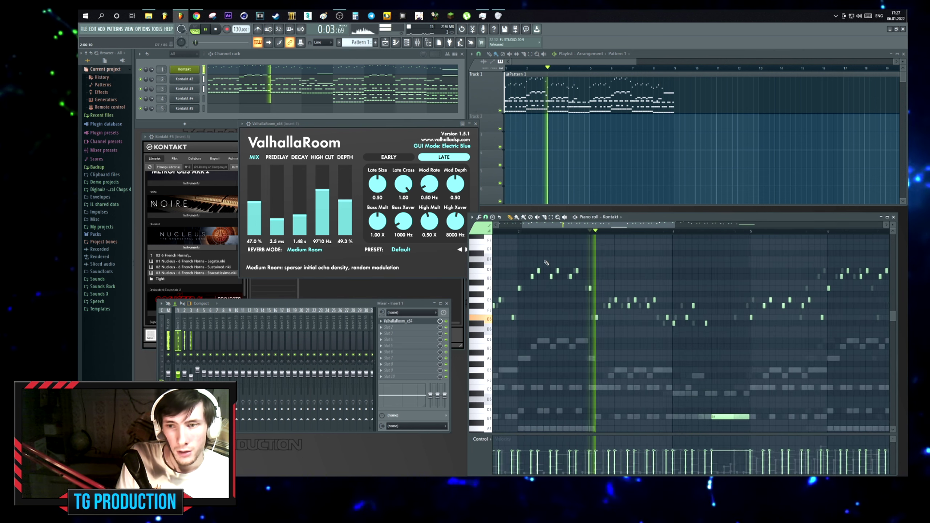
pyautogui.press('space')
pyautogui.press('space')
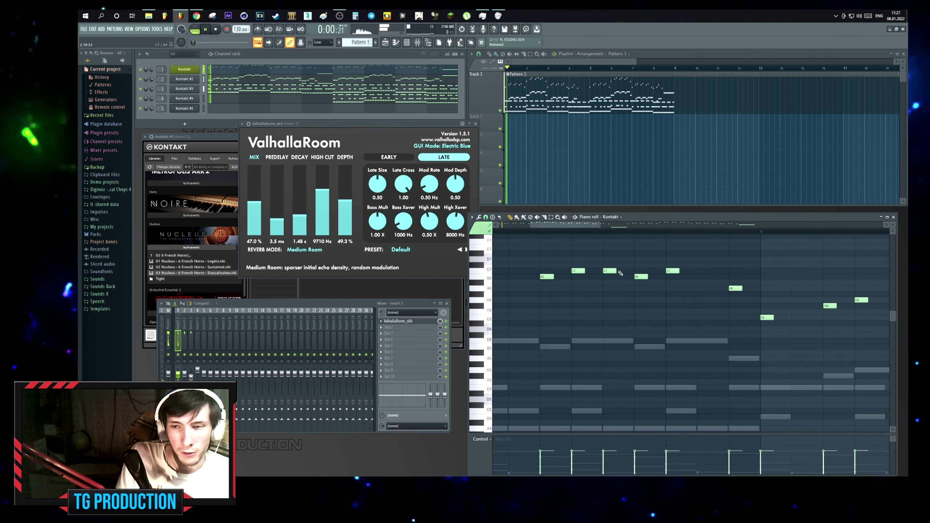
pyautogui.scroll(-4, 585, 272)
pyautogui.press('space')
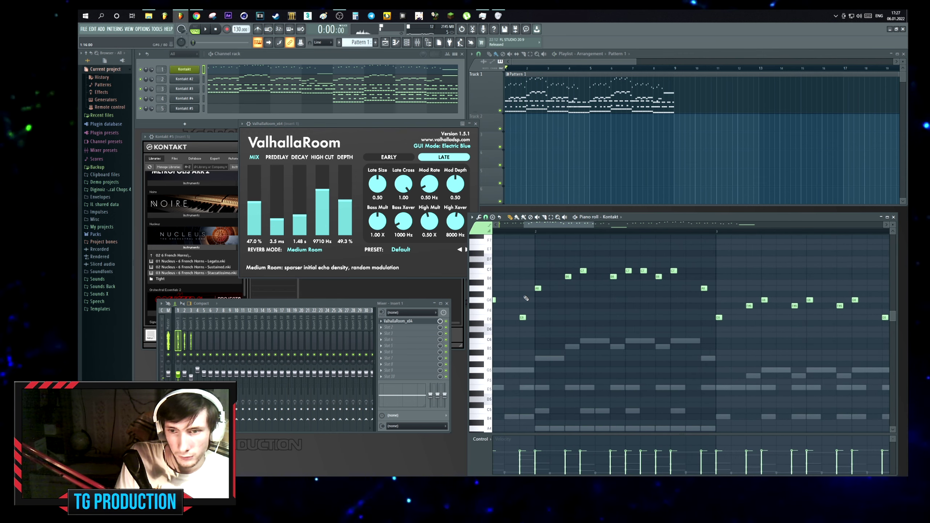
# Add a short G#6 passing note between the last E6 of bar 1 and the A6 opening bar 2, and listen to it.
pyautogui.scroll(5, 550, 294)
pyautogui.click(550, 295)
pyautogui.press('space')
pyautogui.scroll(-4, 592, 298)
pyautogui.moveTo(554, 290); pyautogui.dragTo(590, 322)
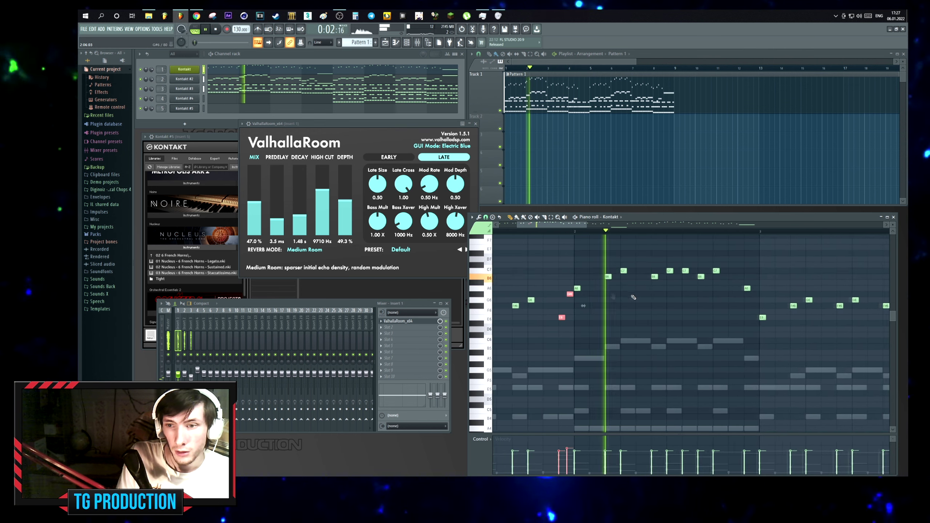
pyautogui.scroll(3, 549, 293)
pyautogui.press('space')
pyautogui.press('space')
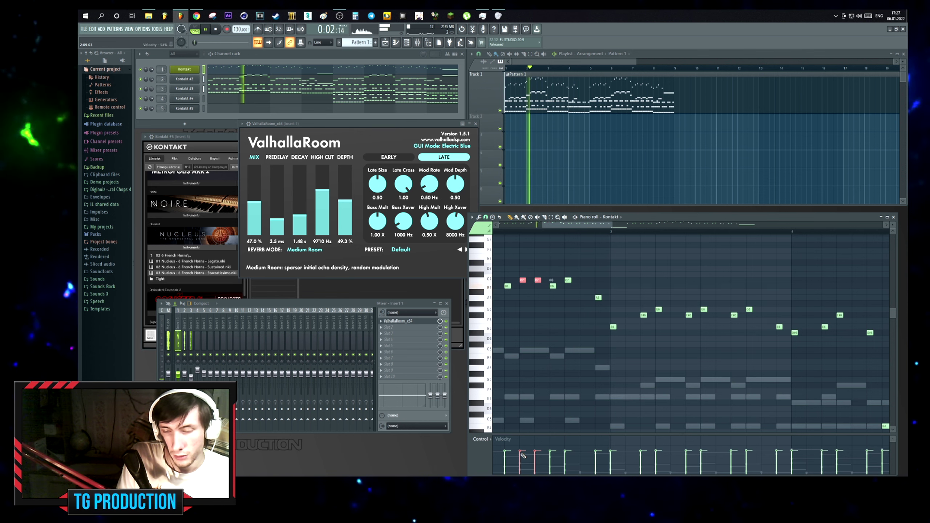
pyautogui.scroll(-3, 617, 317)
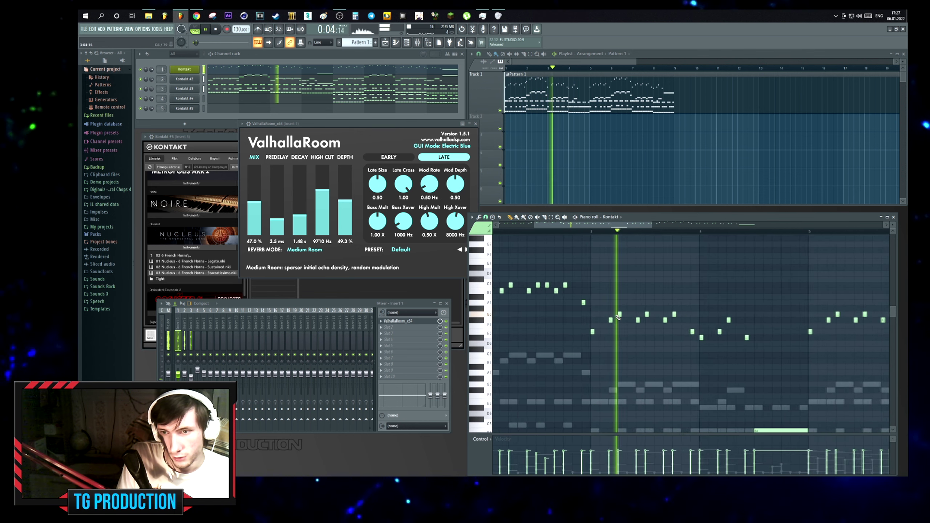
# Turn the last F#6–G6 pair of bar 3 into a quick E6–F#6–G6 run and play it back.
pyautogui.scroll(4, 617, 317)
pyautogui.press('space')
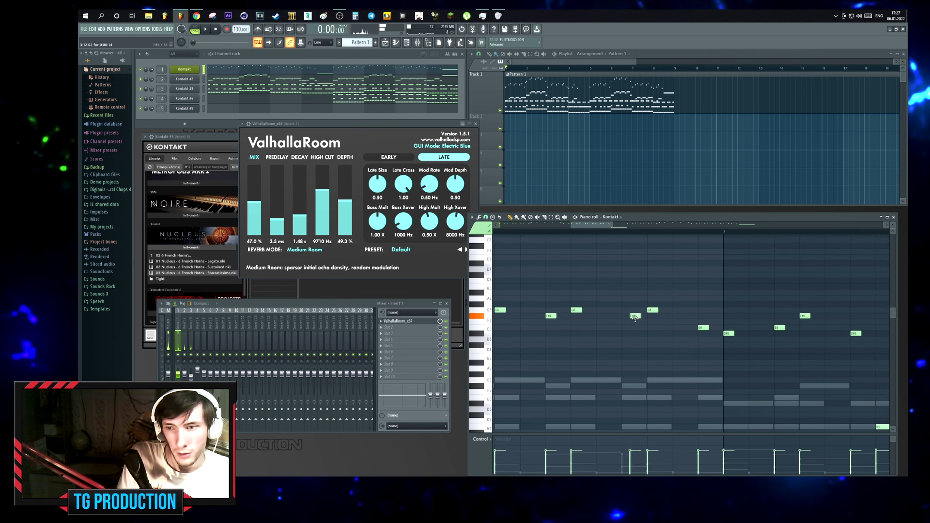
pyautogui.moveTo(633, 319); pyautogui.dragTo(564, 325)
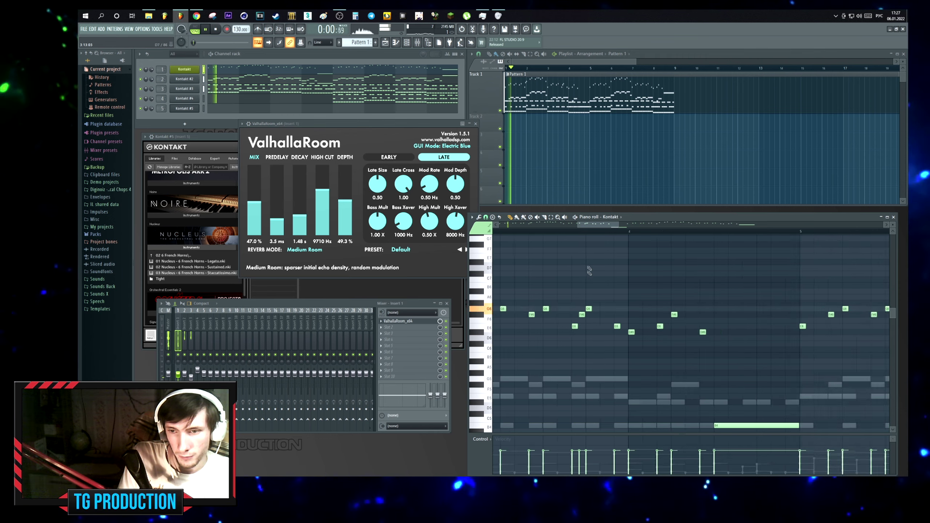
pyautogui.scroll(-3, 630, 291)
pyautogui.press('space')
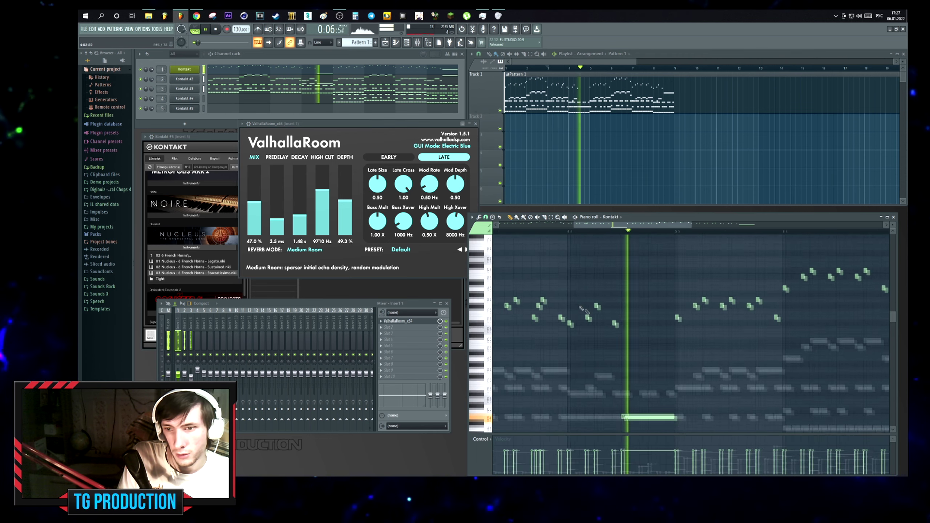
# Try filling melody gaps at the start of bar 5 with individual repeated notes and delete them again.
pyautogui.scroll(-3, 621, 308)
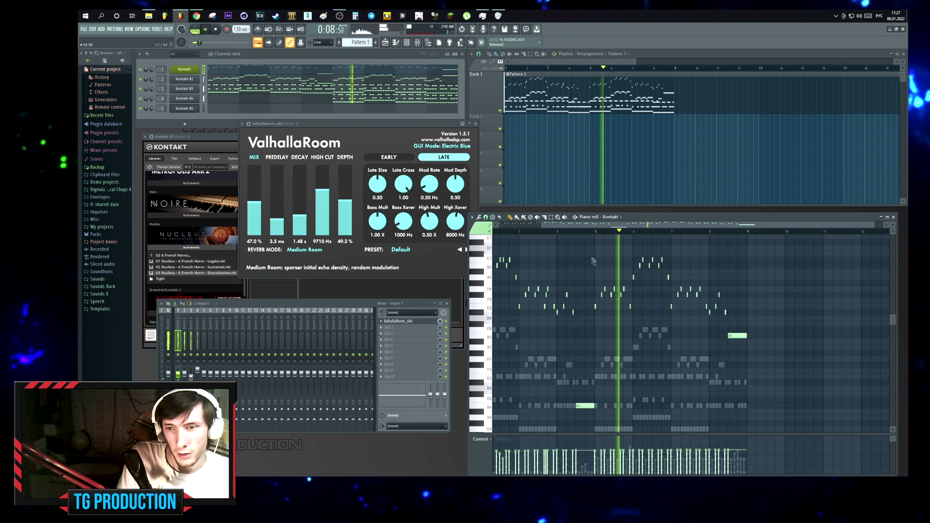
pyautogui.moveTo(590, 251); pyautogui.dragTo(732, 337)
pyautogui.scroll(4, 586, 312)
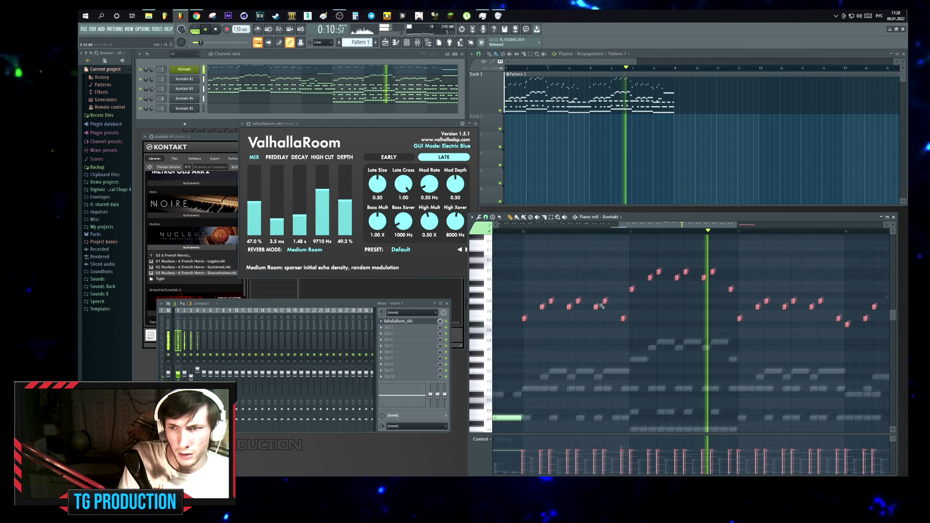
pyautogui.press('space')
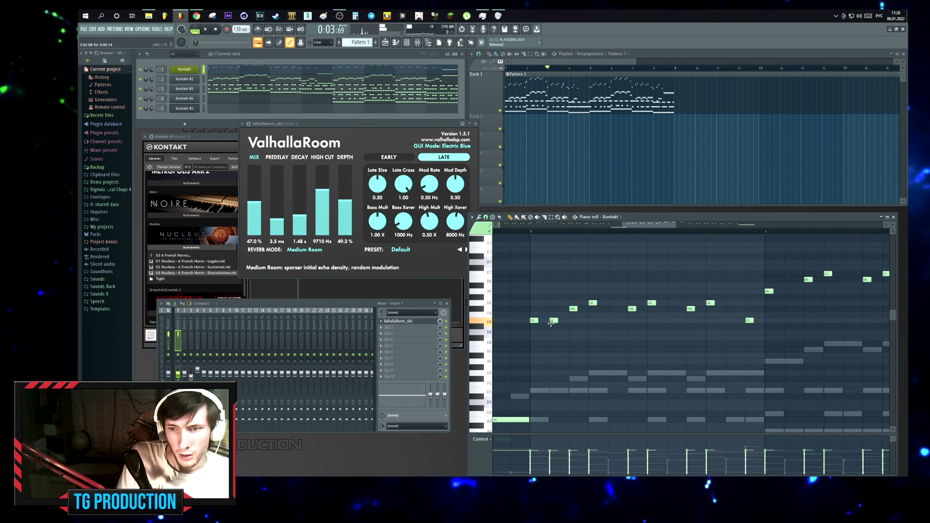
pyautogui.rightClick(612, 303)
pyautogui.rightClick(554, 319)
# Repeat the bars 5–8 melody notes that precede gaps one step later, lower the repeats' velocities, and enlarge the velocity lane.
pyautogui.scroll(-1, 556, 314)
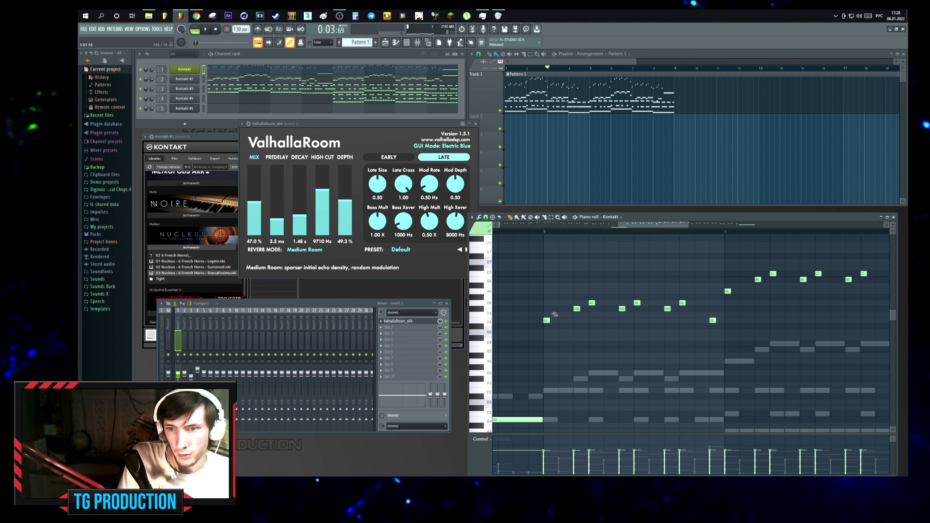
pyautogui.hscroll(3, 568, 326)
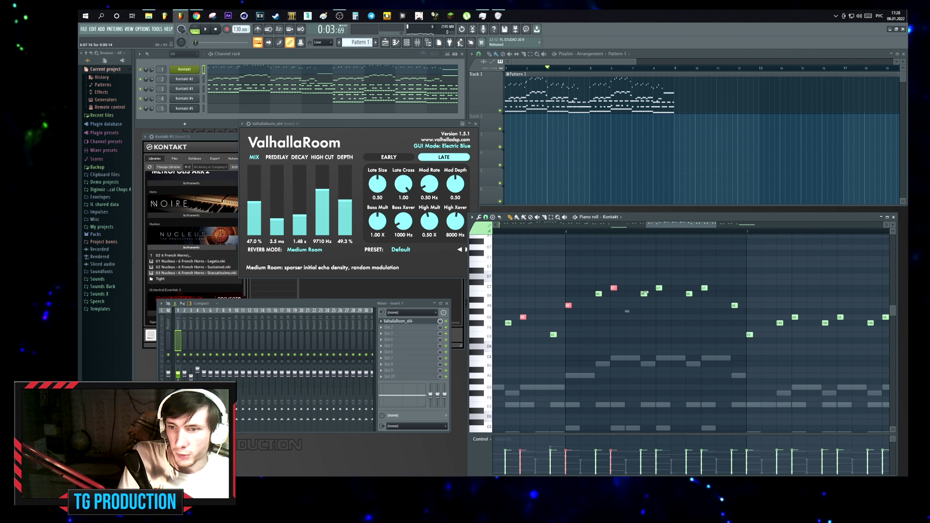
pyautogui.hscroll(2, 660, 293)
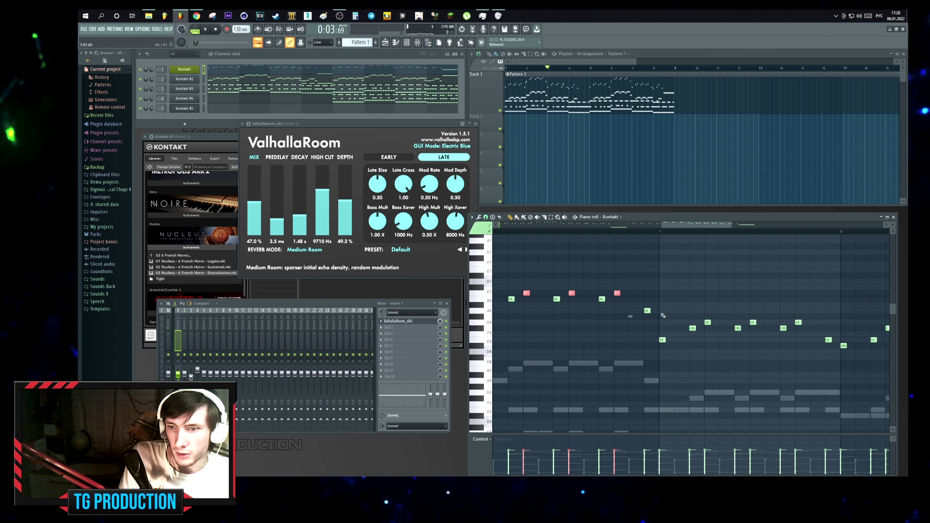
pyautogui.hscroll(2, 655, 315)
pyautogui.scroll(-2, 608, 328)
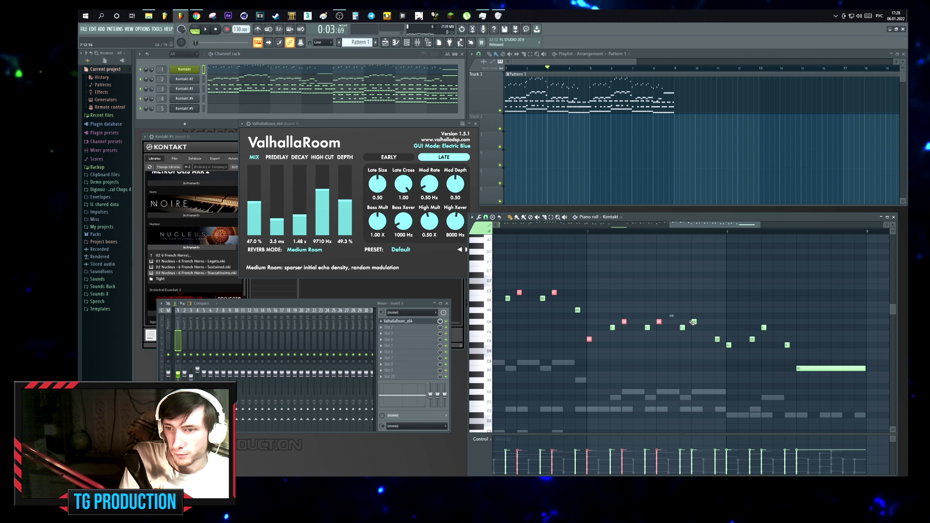
pyautogui.scroll(-5, 659, 321)
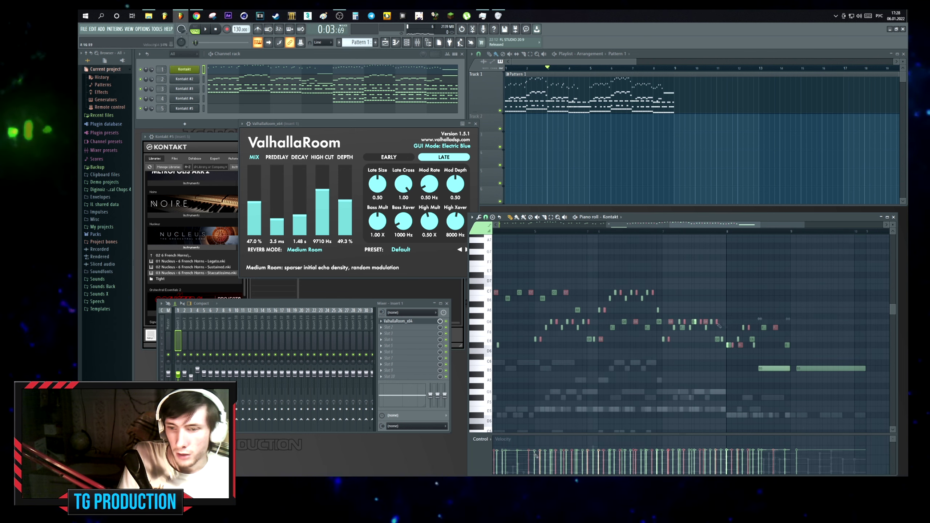
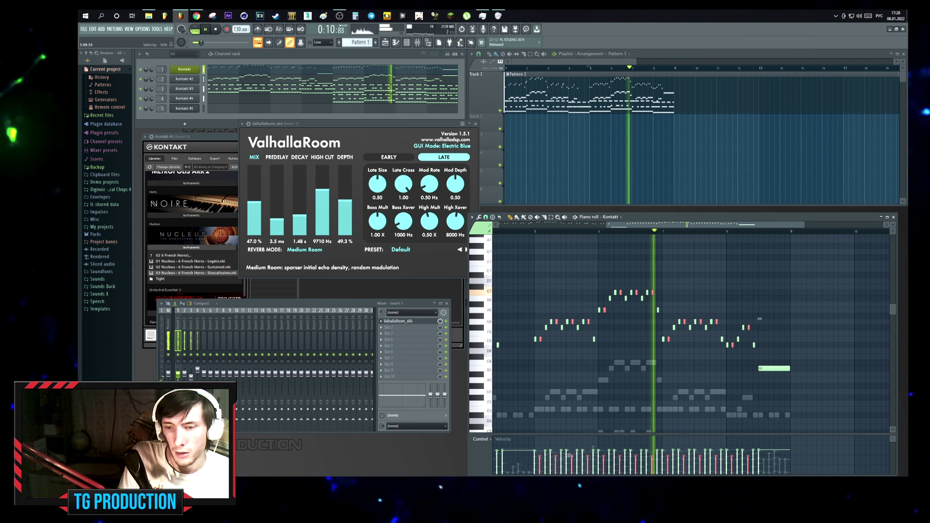
pyautogui.moveTo(604, 434); pyautogui.dragTo(622, 388)
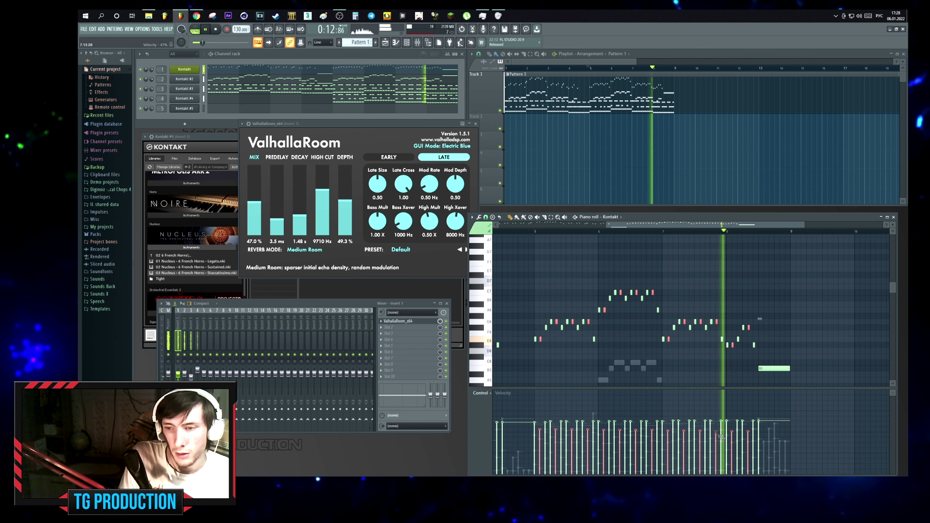
# Raise the final long note to B6, lead into it with a quick D#6–F#6–A#6 run, check by playback, and close ValhallaRoom.
pyautogui.press('space')
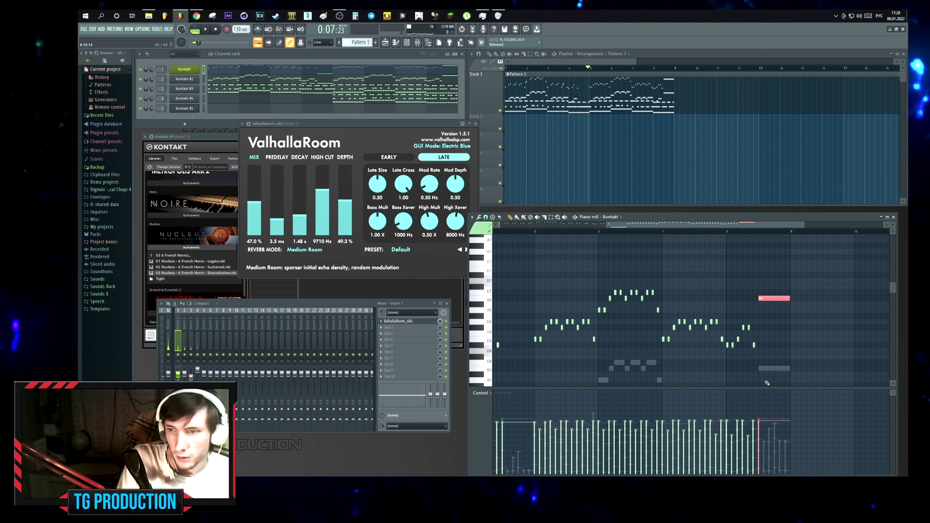
pyautogui.click(738, 235)
pyautogui.scroll(3, 738, 235)
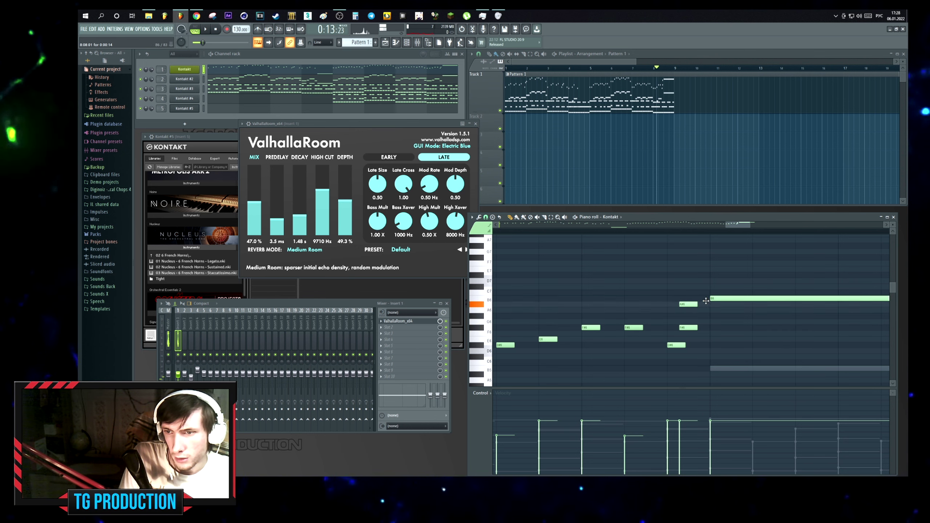
pyautogui.press('space')
pyautogui.scroll(-3, 697, 303)
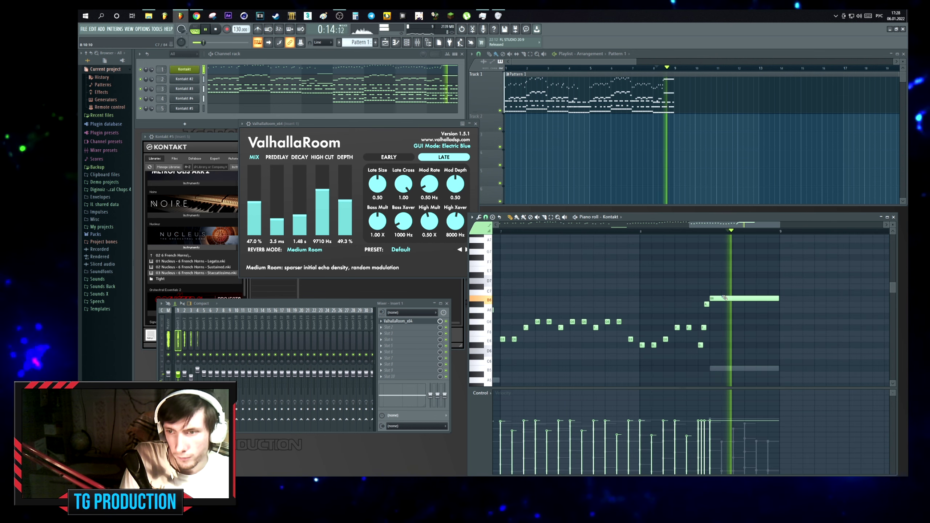
pyautogui.press('space')
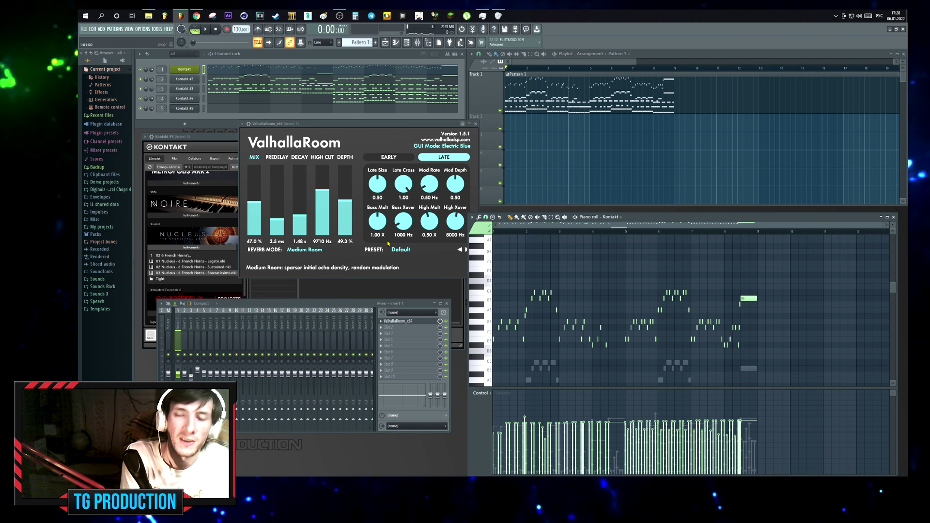
pyautogui.click(475, 123)
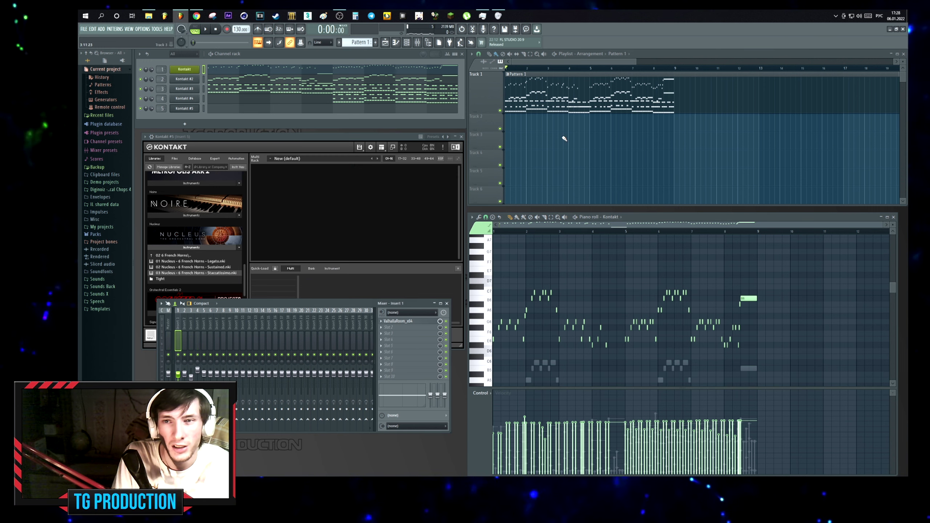
# Close the mixer, load the Albion ONE orchestra's Strings patch into Kontakt #5, and close the plugin window.
pyautogui.scroll(2, 530, 69)
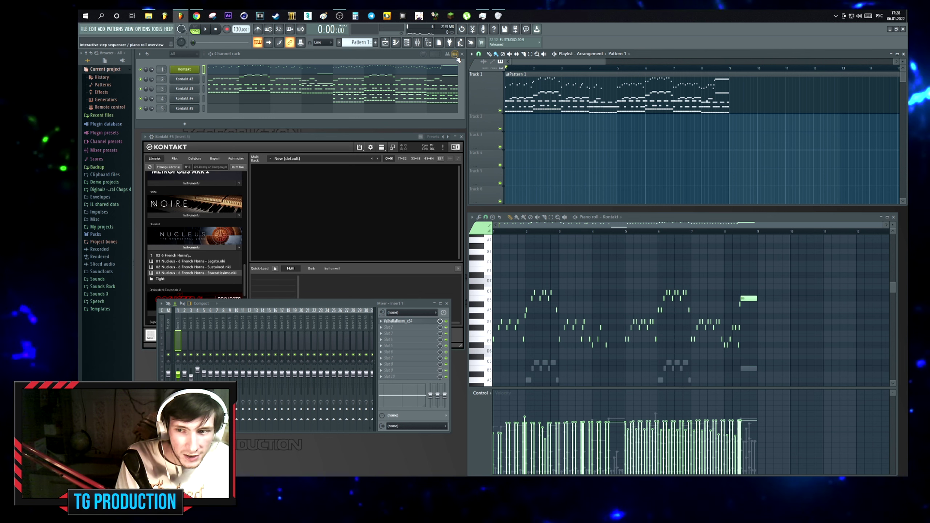
pyautogui.moveTo(367, 304); pyautogui.dragTo(360, 321)
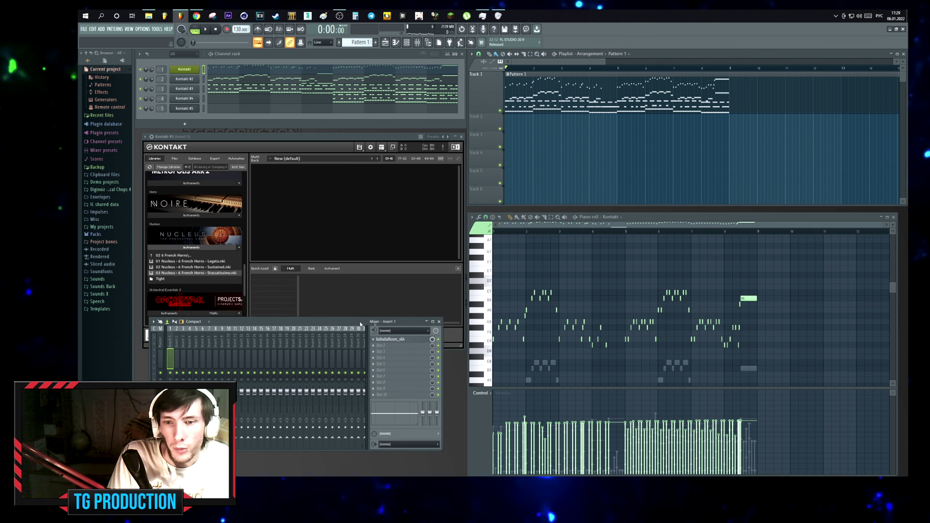
pyautogui.click(438, 322)
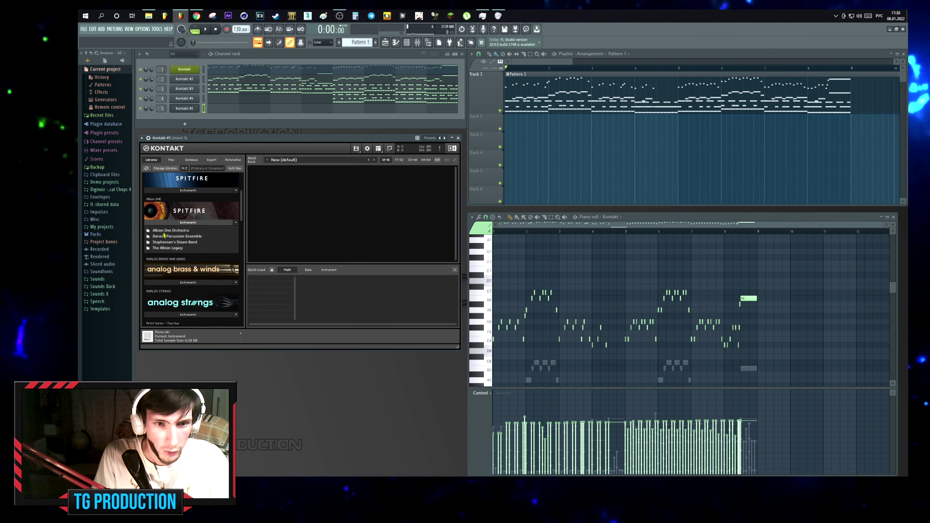
pyautogui.click(164, 231)
pyautogui.doubleClick(163, 254)
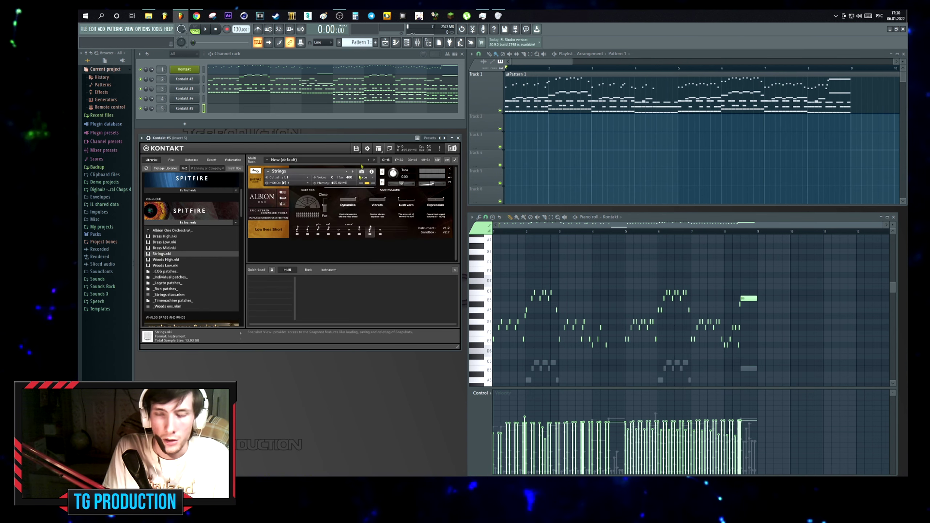
pyautogui.moveTo(361, 138); pyautogui.dragTo(359, 151)
pyautogui.click(455, 151)
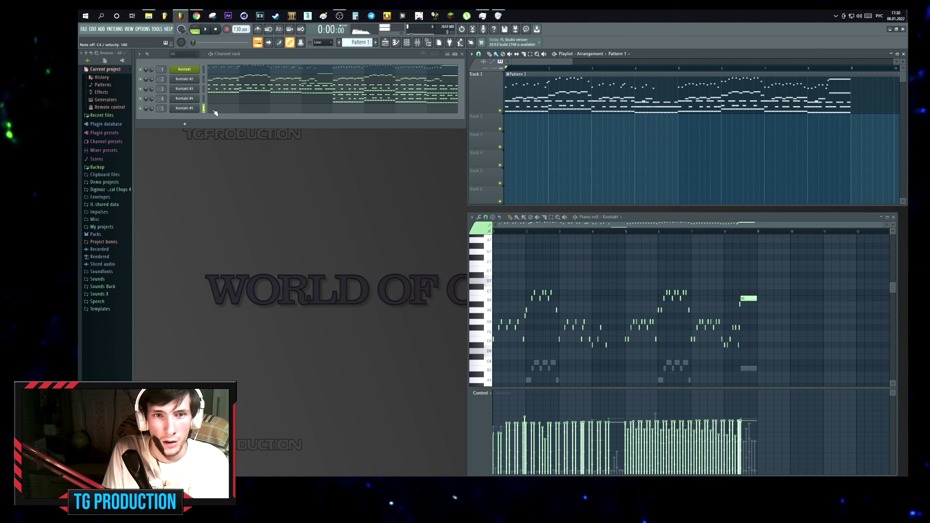
# Reopen Kontakt #5, bring up its piano roll, and enter one short low E at the start of bar 1.
pyautogui.click(195, 111)
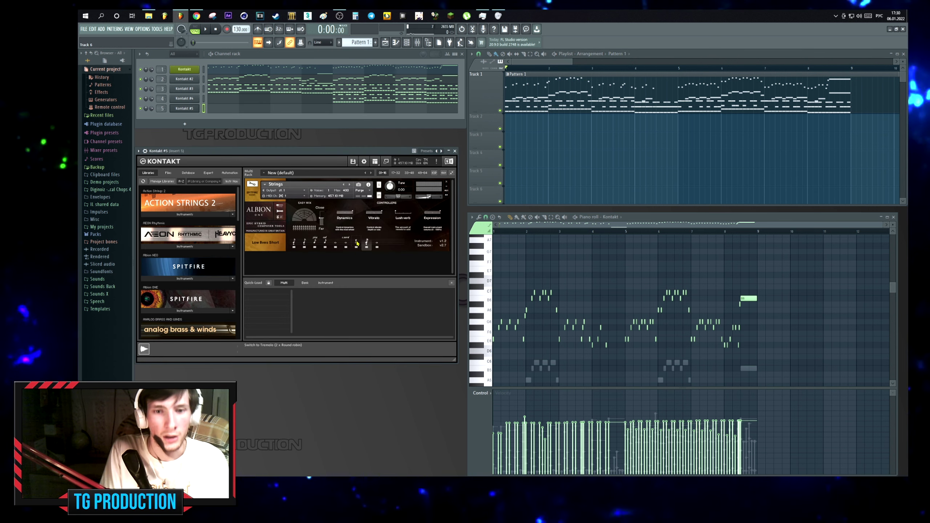
pyautogui.click(229, 113)
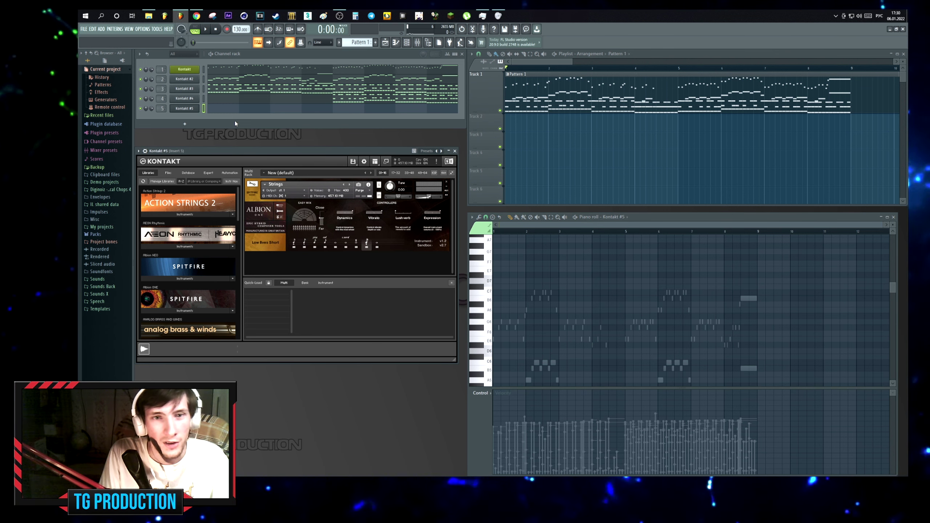
pyautogui.press('space')
pyautogui.scroll(3, 540, 317)
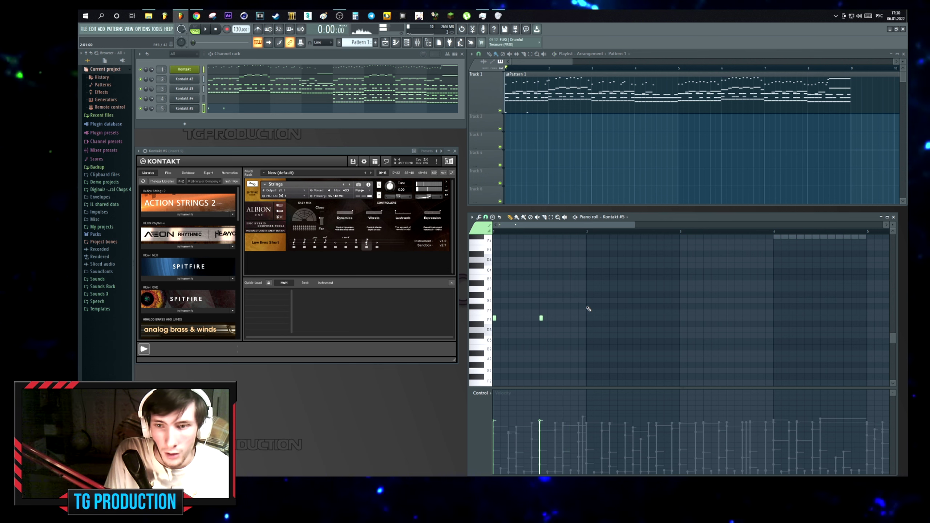
pyautogui.press('space')
pyautogui.scroll(1, 569, 357)
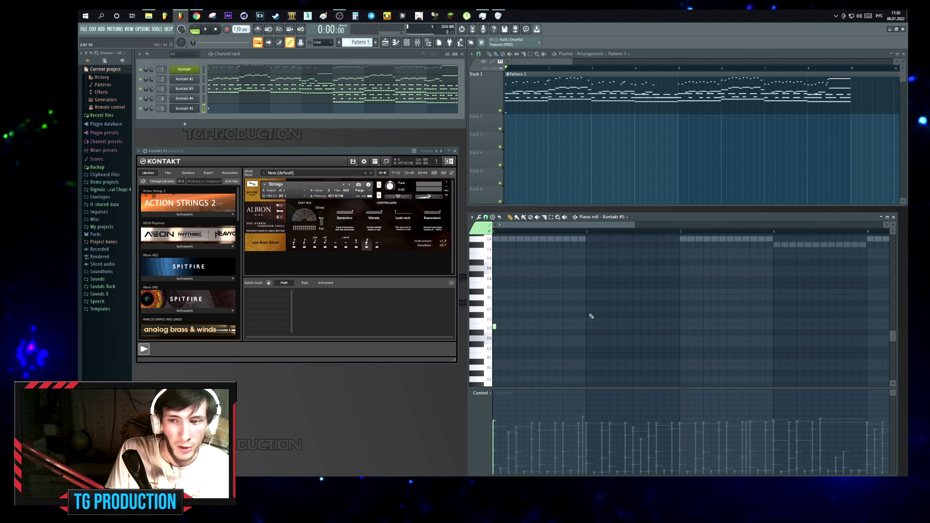
# Add a short low A at the start of bar 2, copy the E–A pair to bars 3–4, and play it back.
pyautogui.moveTo(600, 292); pyautogui.dragTo(497, 338)
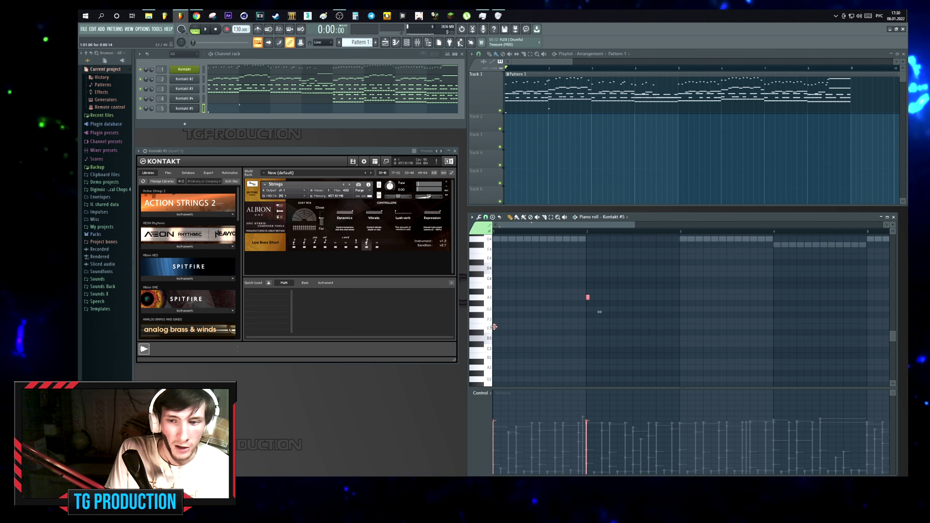
pyautogui.moveTo(788, 277); pyautogui.dragTo(493, 381)
pyautogui.press('space')
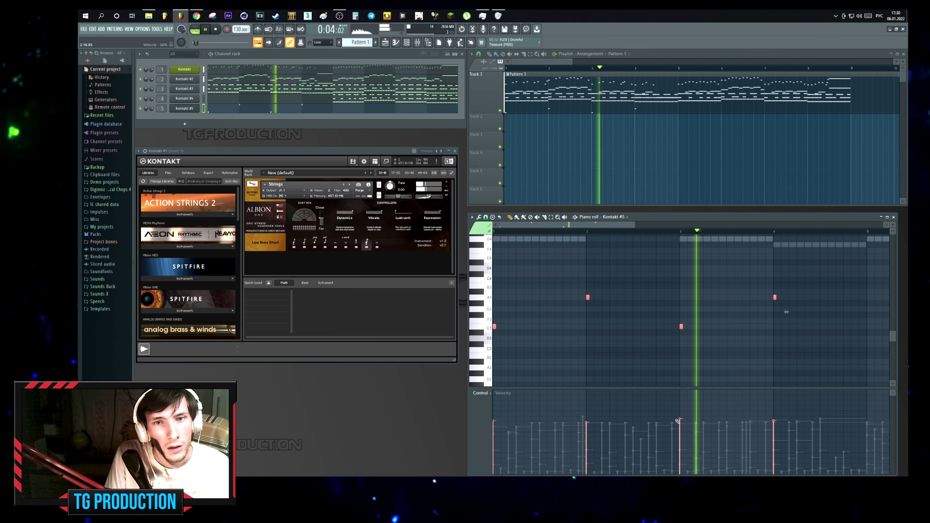
pyautogui.press('space')
# Repeat the bass notes on every beat of bars 1–3, and use B on beats one and three of bar 4.
pyautogui.scroll(2, 496, 353)
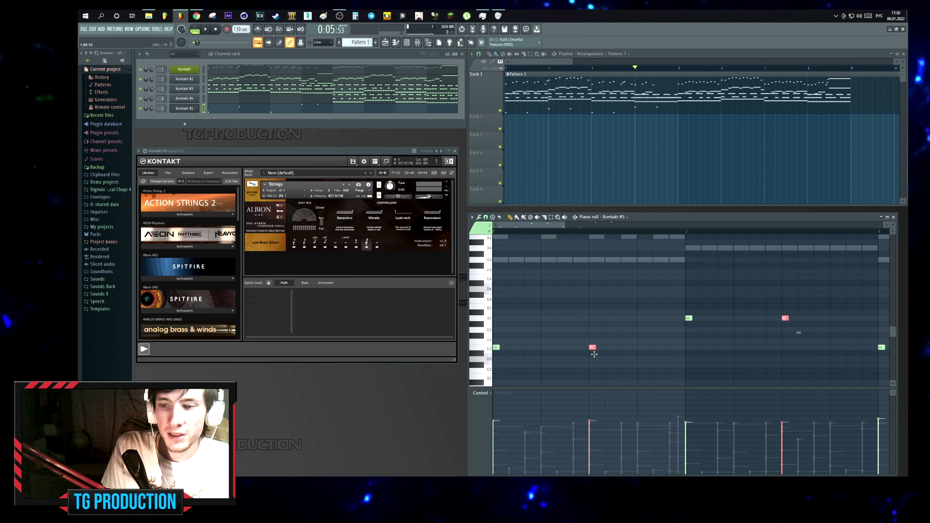
pyautogui.scroll(-2, 594, 354)
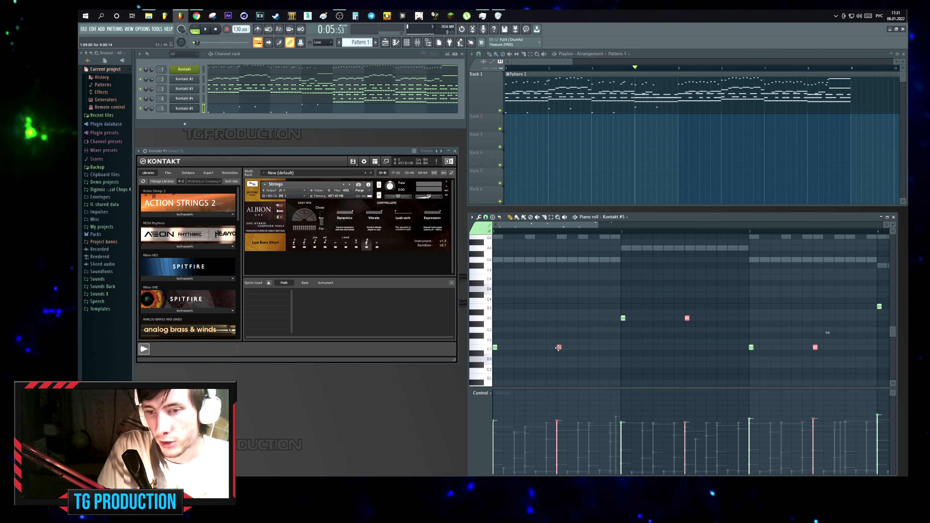
pyautogui.scroll(-3, 584, 346)
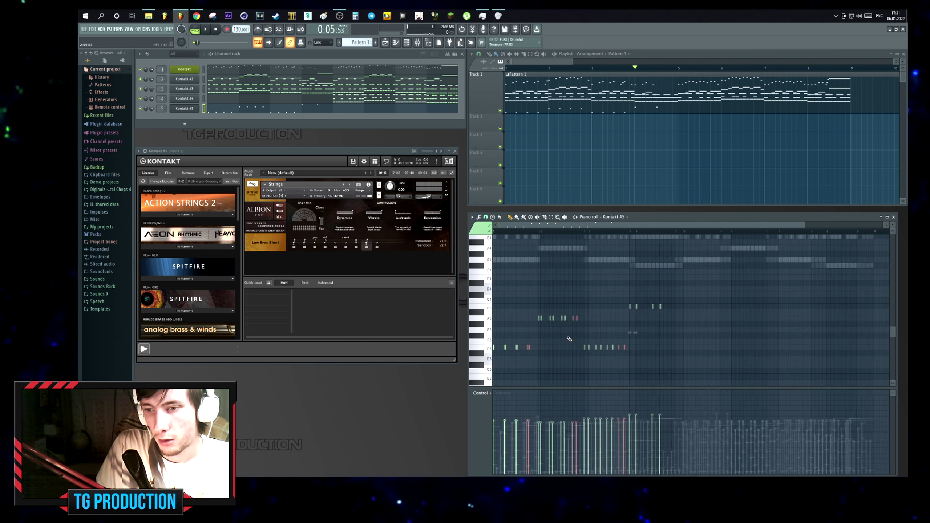
pyautogui.press('space')
pyautogui.scroll(3, 513, 236)
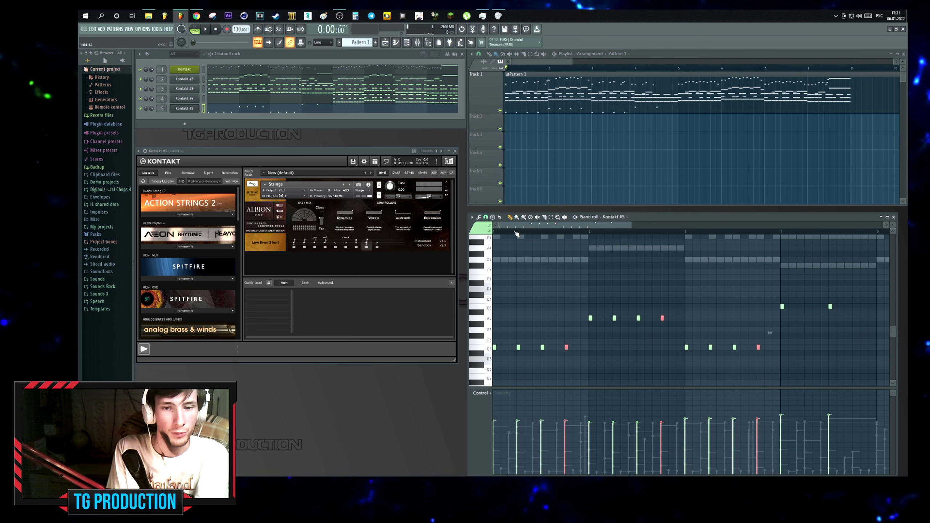
# Compare playback with and without the Kontakt #5 bass notes by deleting them temporarily, and restore them.
pyautogui.press('space')
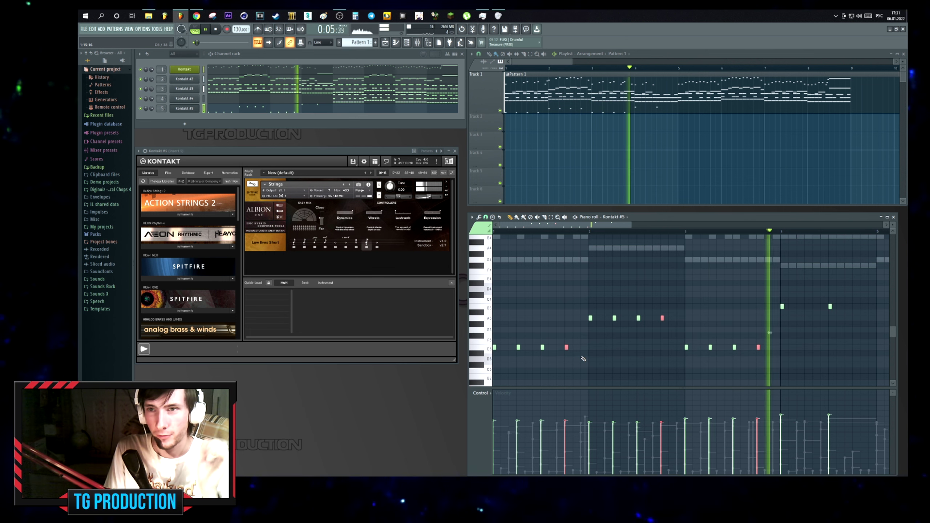
pyautogui.keyDown('ctrl'); pyautogui.scroll(-2, 692, 304); pyautogui.keyUp('ctrl')
pyautogui.press('space')
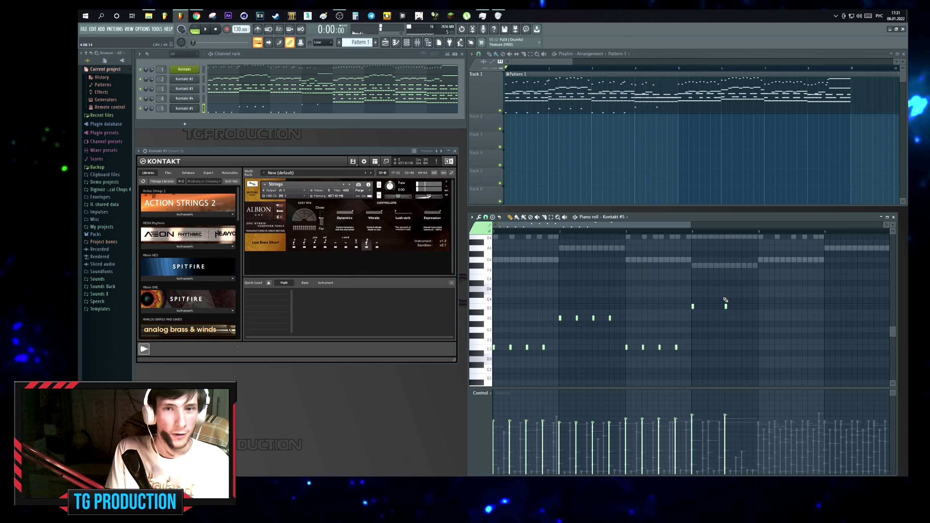
pyautogui.hotkey('ctrl', 'z')
pyautogui.press('space')
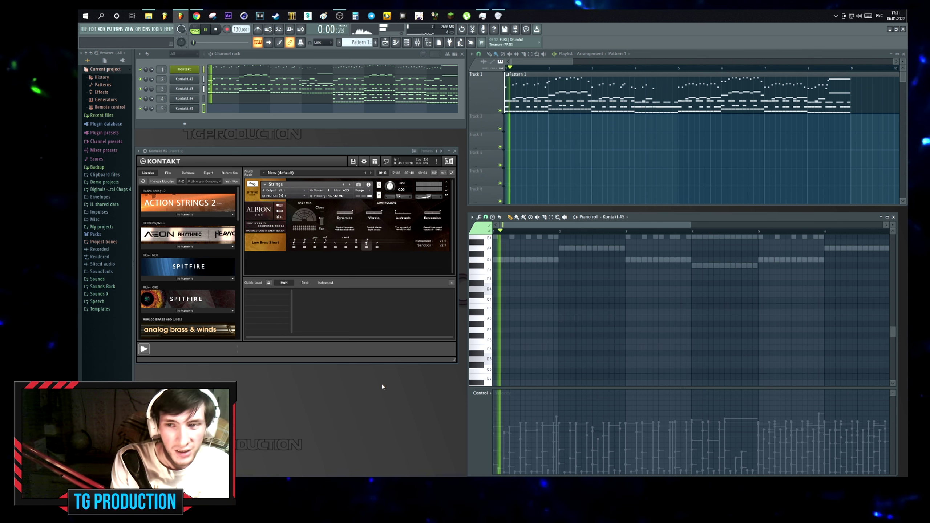
pyautogui.press('space')
pyautogui.hotkey('ctrl', 'z')
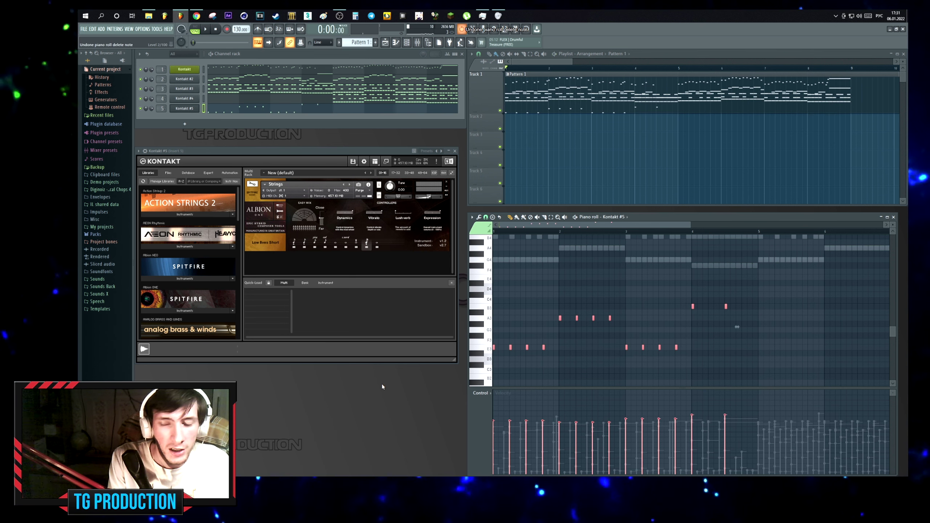
# Transpose all Kontakt #5 bass notes up one octave and check them by playback.
pyautogui.press('space')
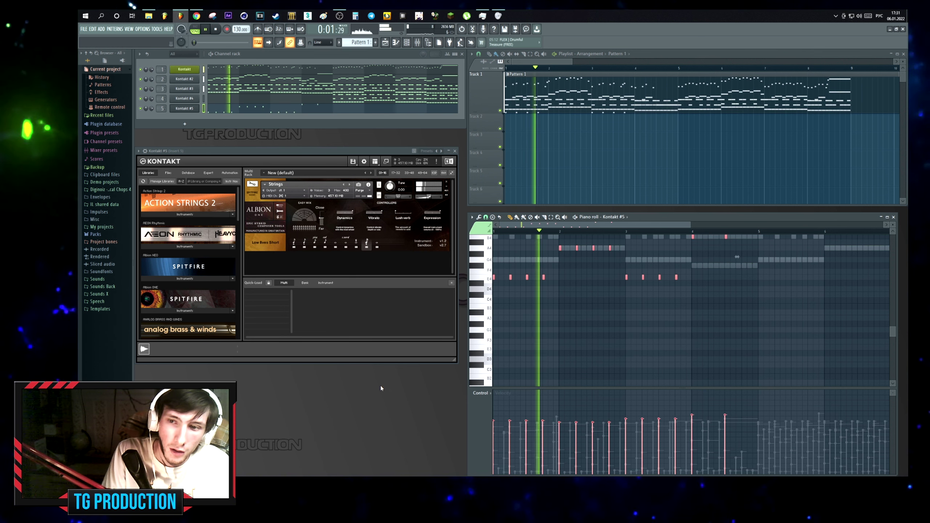
pyautogui.scroll(2, 546, 328)
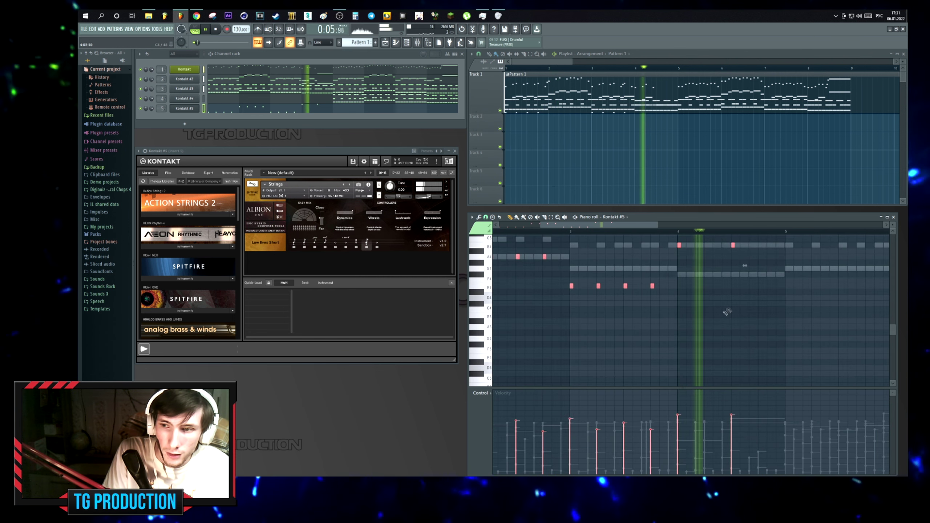
pyautogui.press('space')
pyautogui.press('space')
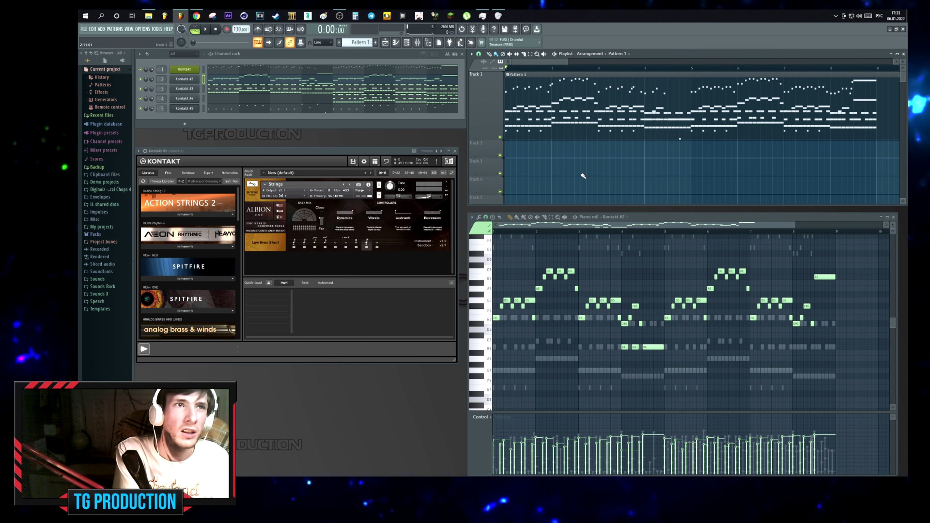
# During playback, open Kontakt #3's microphone mix and lower the Tree level of Strings Mid Spiccatissimo slightly.
pyautogui.press('space')
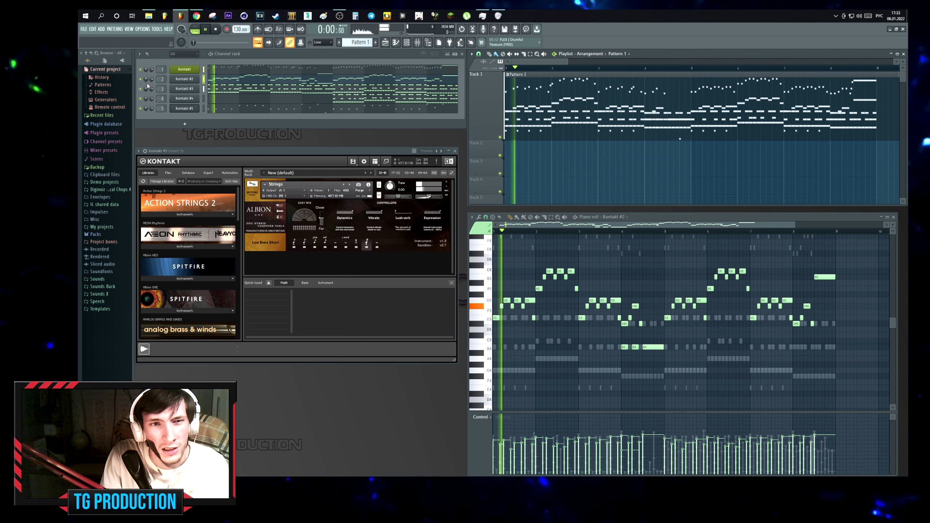
pyautogui.press('F9')
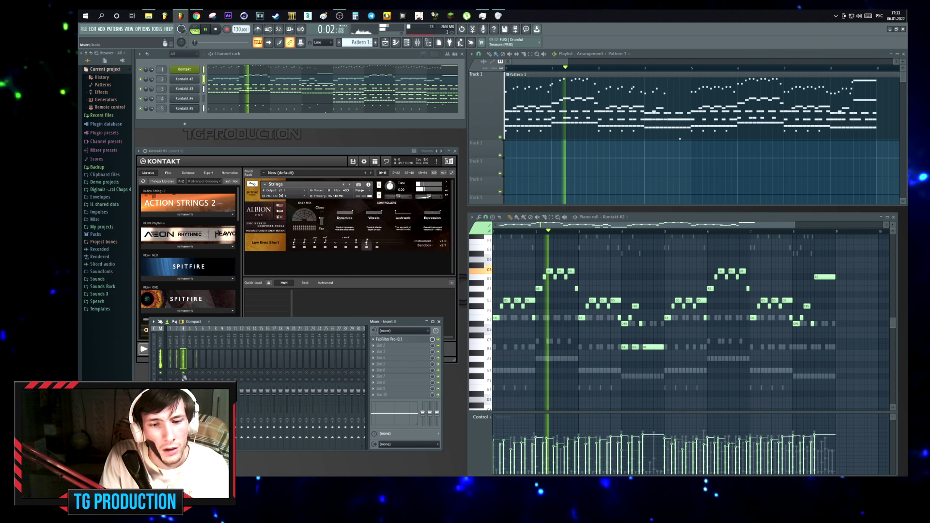
pyautogui.click(193, 89)
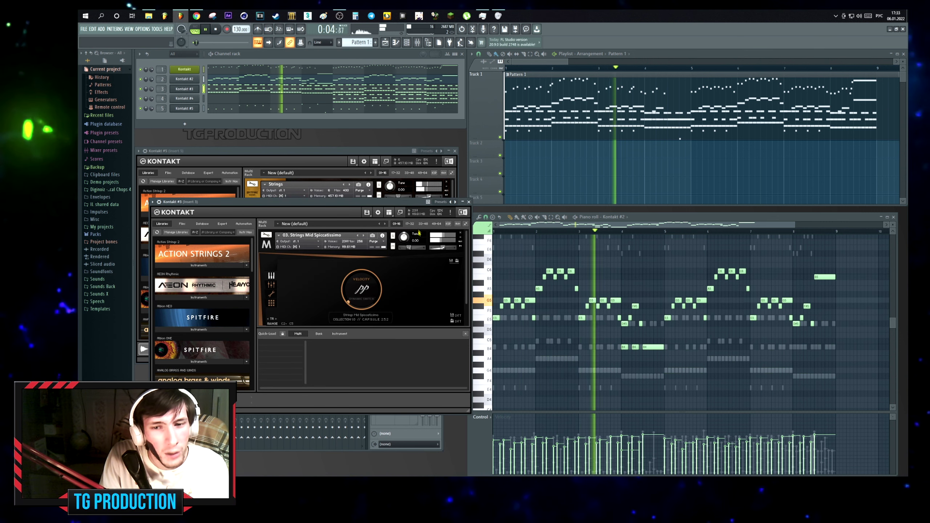
pyautogui.click(271, 285)
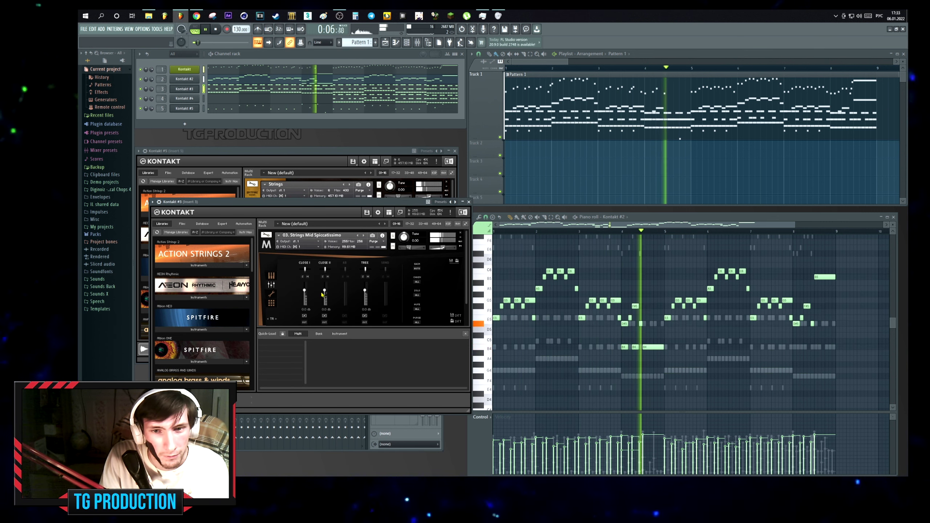
pyautogui.moveTo(364, 290); pyautogui.dragTo(365, 293)
# Replace the Strings Mid Spiccatissimo patch in Kontakt #3 with String High from The Albion Legacy and audition it.
pyautogui.click(460, 233)
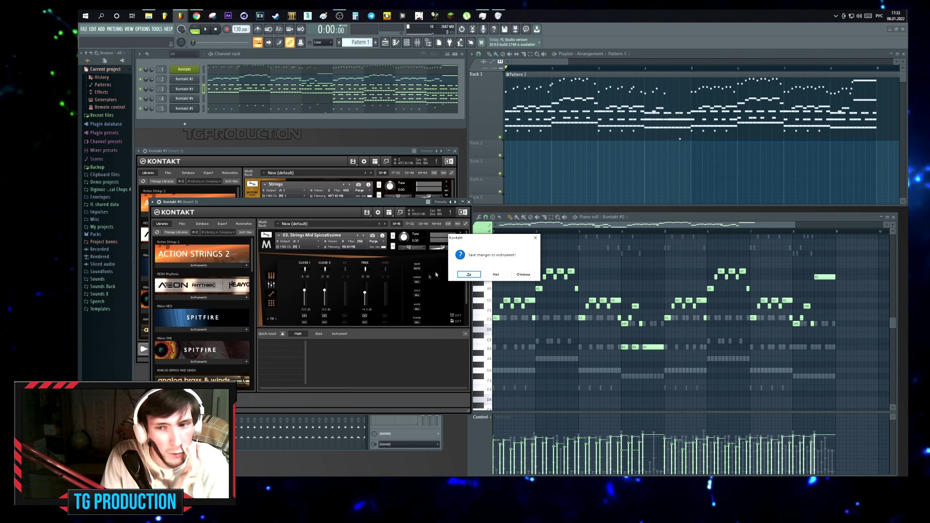
pyautogui.click(484, 275)
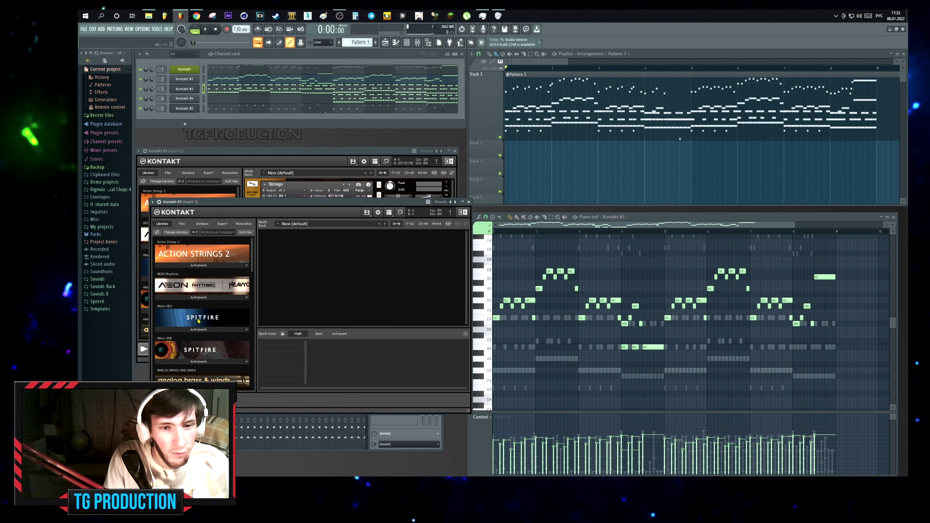
pyautogui.moveTo(235, 244); pyautogui.dragTo(245, 249)
pyautogui.scroll(-6, 207, 287)
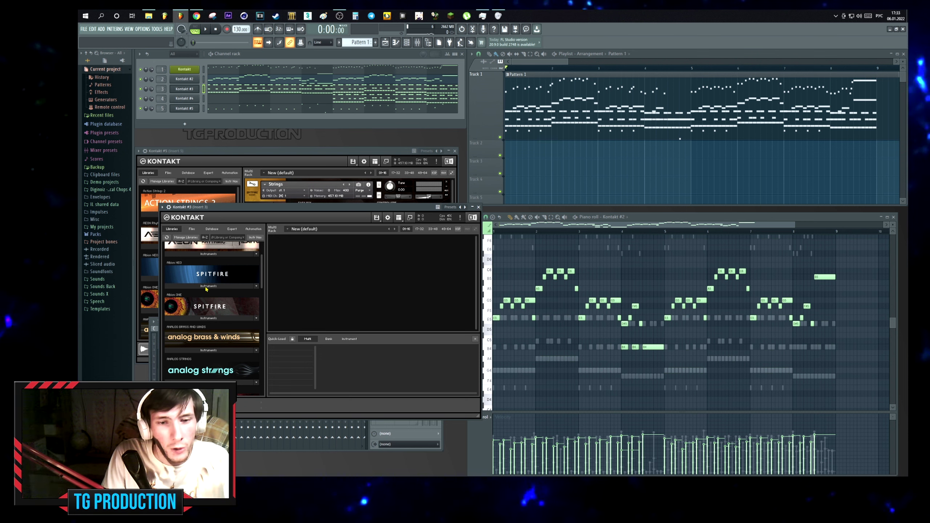
pyautogui.scroll(2, 207, 294)
pyautogui.click(209, 305)
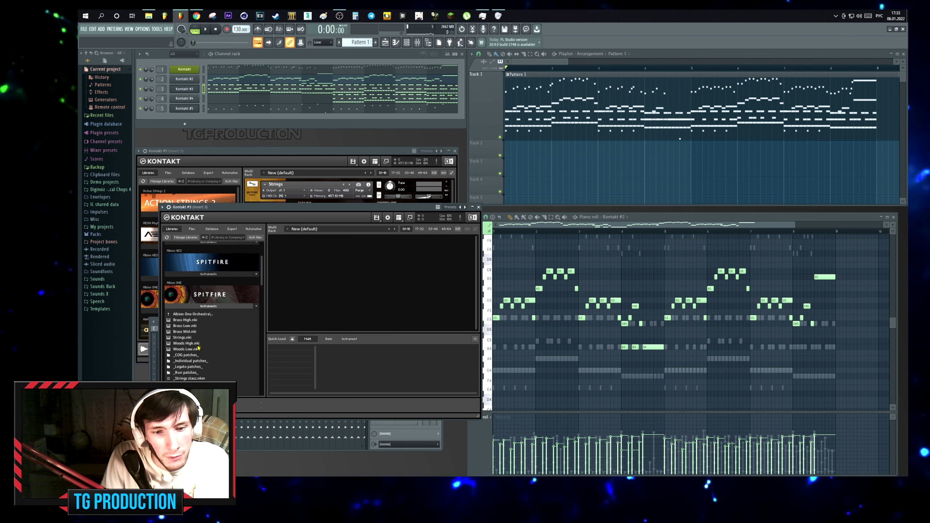
pyautogui.doubleClick(190, 325)
pyautogui.press('space')
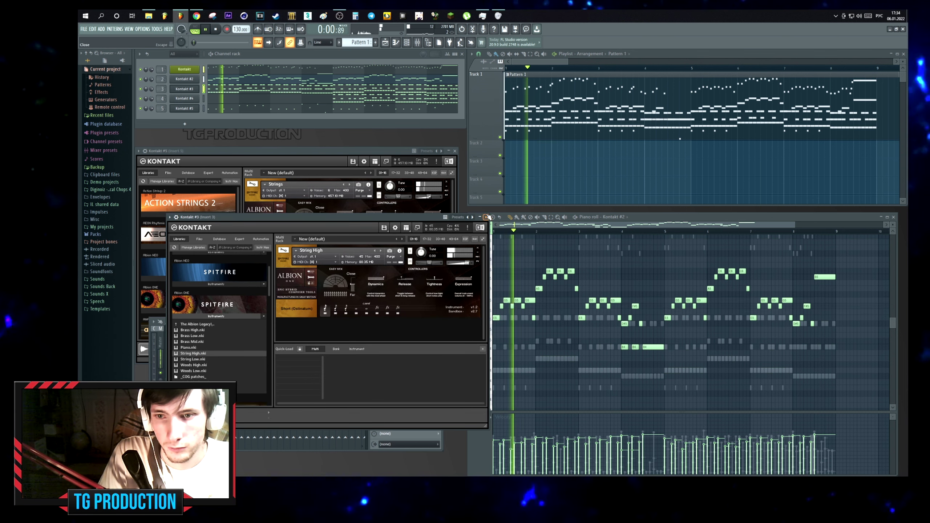
pyautogui.press('F9')
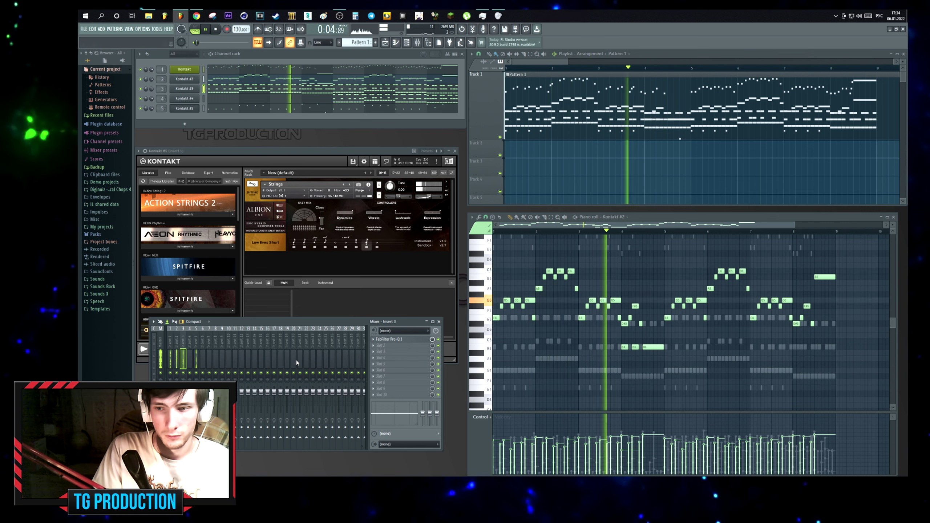
pyautogui.press('space')
# Open Kontakt #3's notes, fill the gaps in the middle voice across bars 1 and 2 with repeated notes, and adjust their velocities.
pyautogui.click(272, 88)
pyautogui.scroll(2, 501, 345)
pyautogui.moveTo(511, 363); pyautogui.dragTo(524, 373)
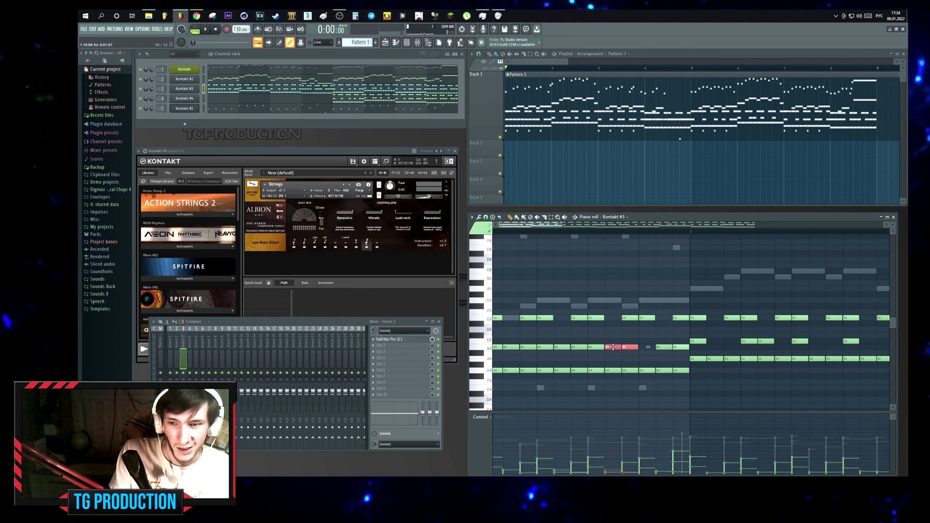
pyautogui.scroll(-2, 613, 347)
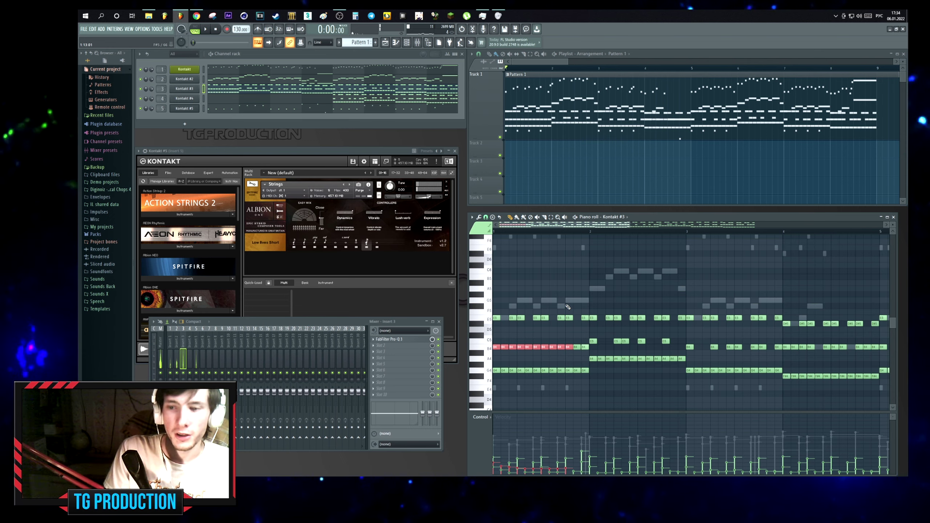
pyautogui.scroll(2, 560, 322)
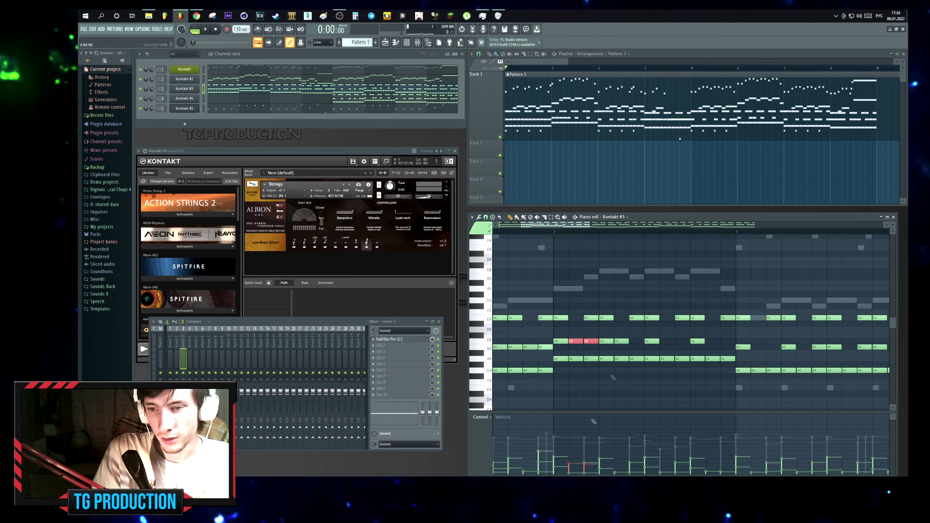
pyautogui.scroll(2, 569, 342)
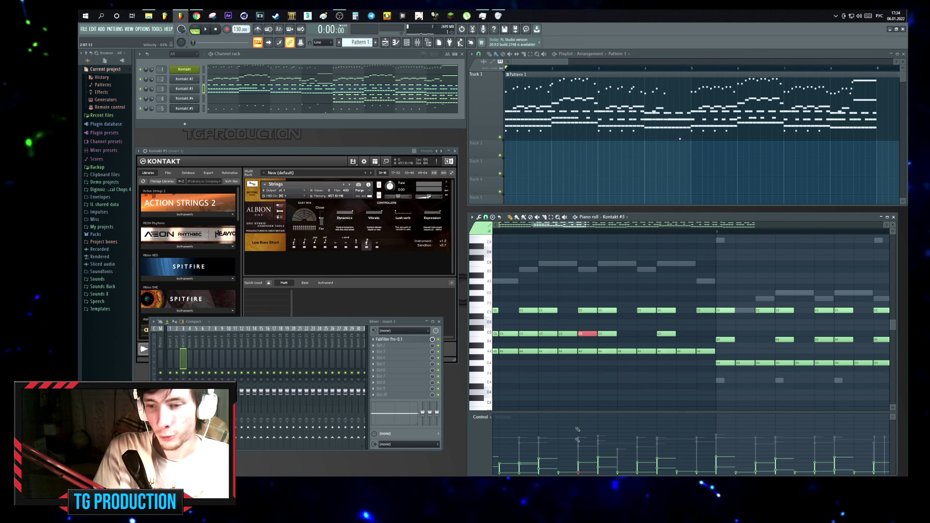
pyautogui.scroll(-4, 622, 366)
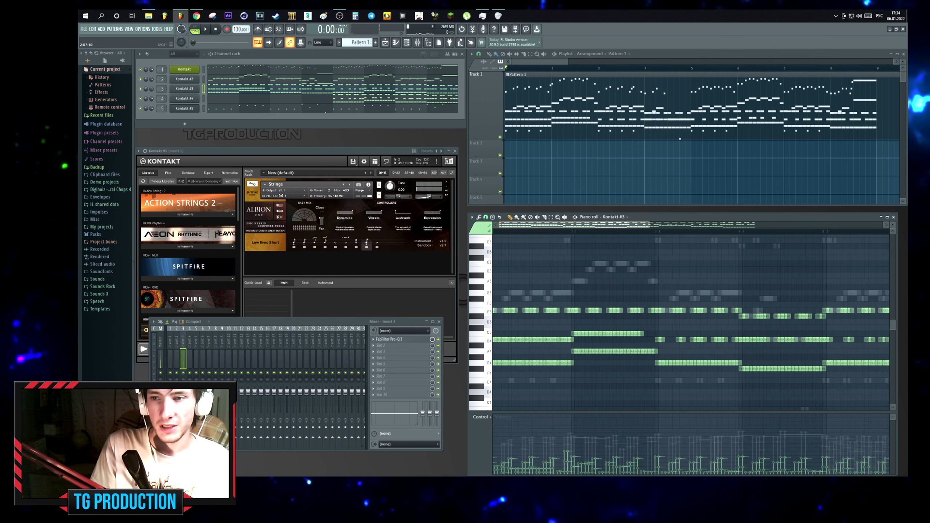
pyautogui.scroll(-2, 561, 272)
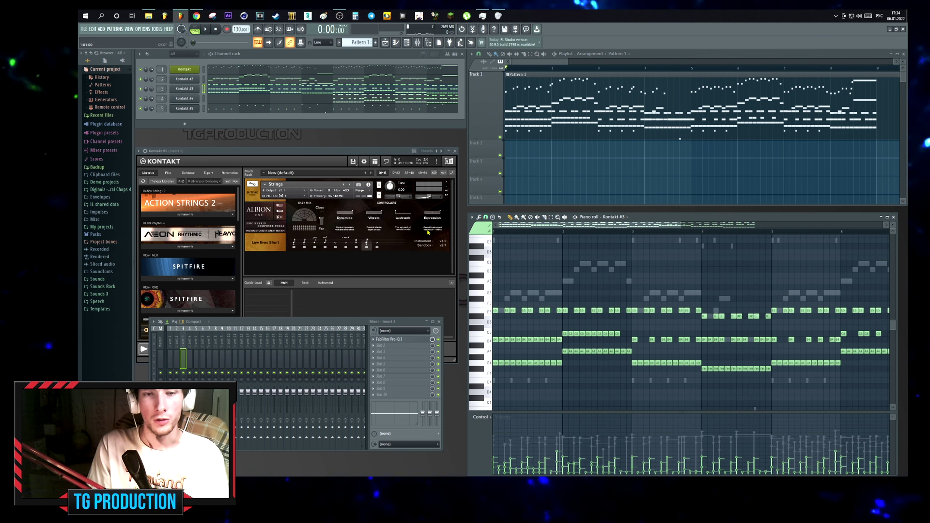
# Check the filled bars by playback and extend the repeated middle-voice notes through the gaps in bars 3 and 4 of Kontakt #3.
pyautogui.press('space')
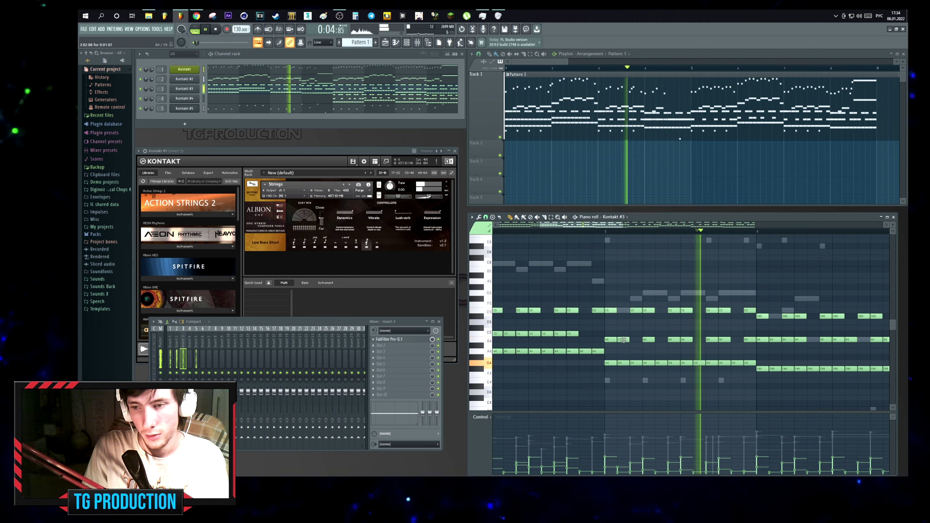
pyautogui.scroll(3, 604, 321)
pyautogui.scroll(2, 622, 330)
pyautogui.press('space')
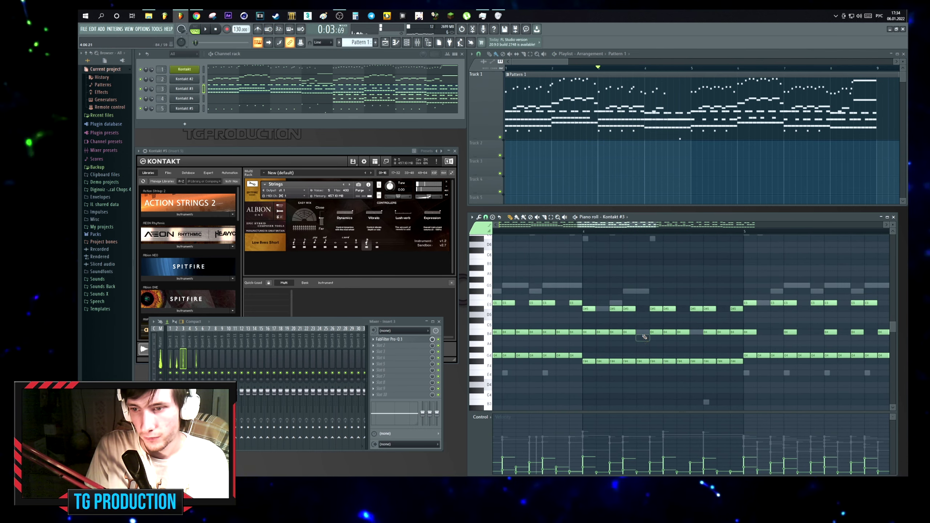
pyautogui.scroll(2, 679, 312)
pyautogui.scroll(1, 666, 326)
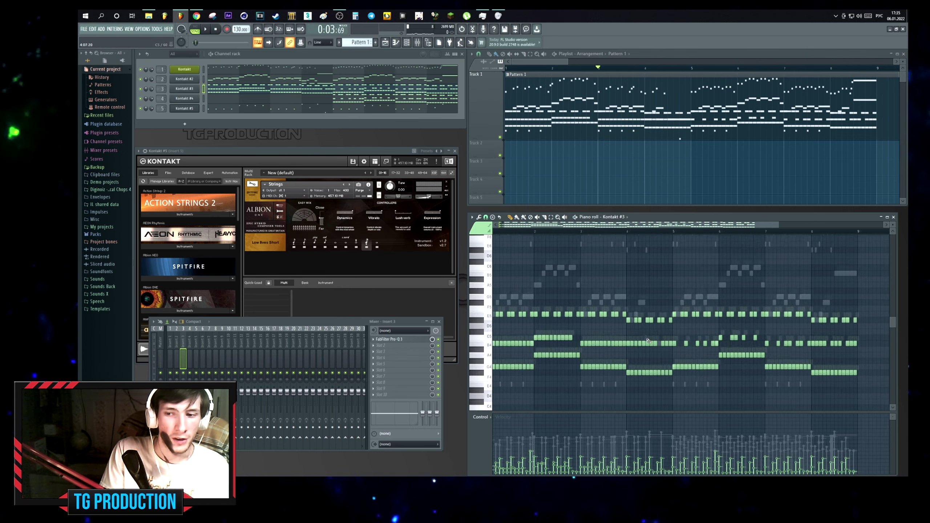
# Raise the last four upper-voice notes of Kontakt #3's bar 4 into a stepwise descending run.
pyautogui.scroll(1, 655, 333)
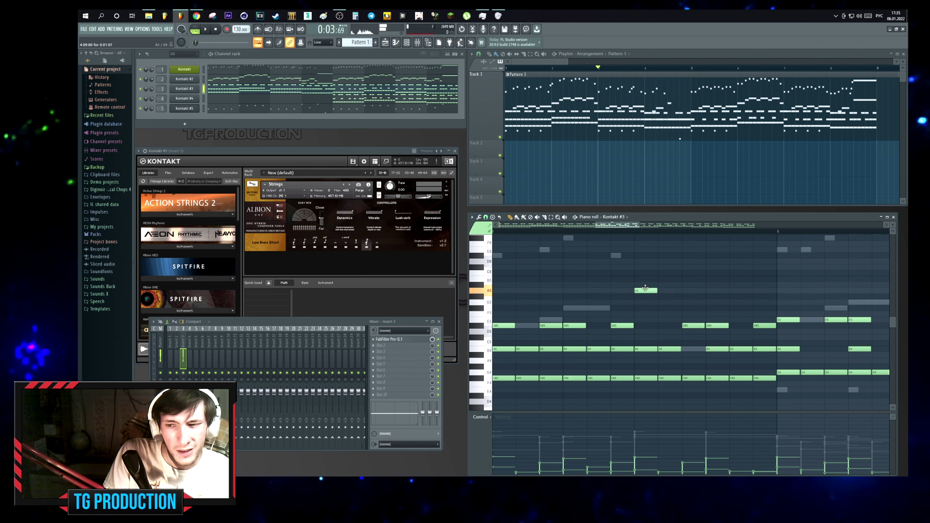
pyautogui.moveTo(685, 295); pyautogui.dragTo(692, 292)
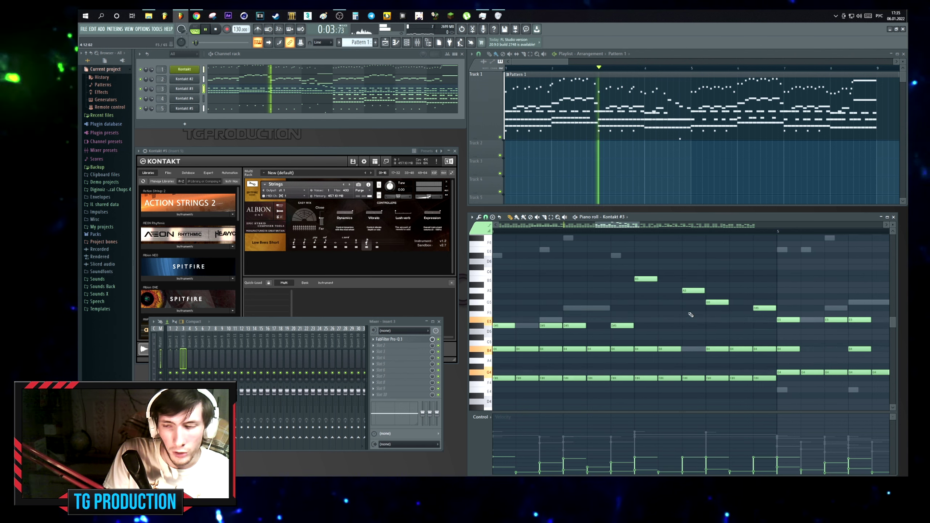
# Adjust the velocities of the two lower voices in Kontakt #3's bar 4 during playback and audition the descending run in context.
pyautogui.scroll(-1, 702, 321)
pyautogui.moveTo(717, 397); pyautogui.dragTo(595, 342)
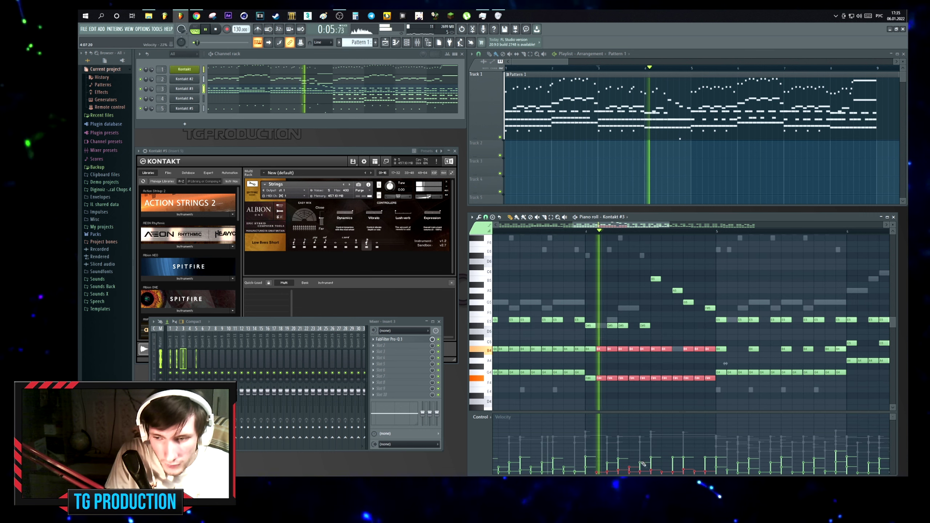
pyautogui.scroll(1, 649, 310)
pyautogui.click(649, 310)
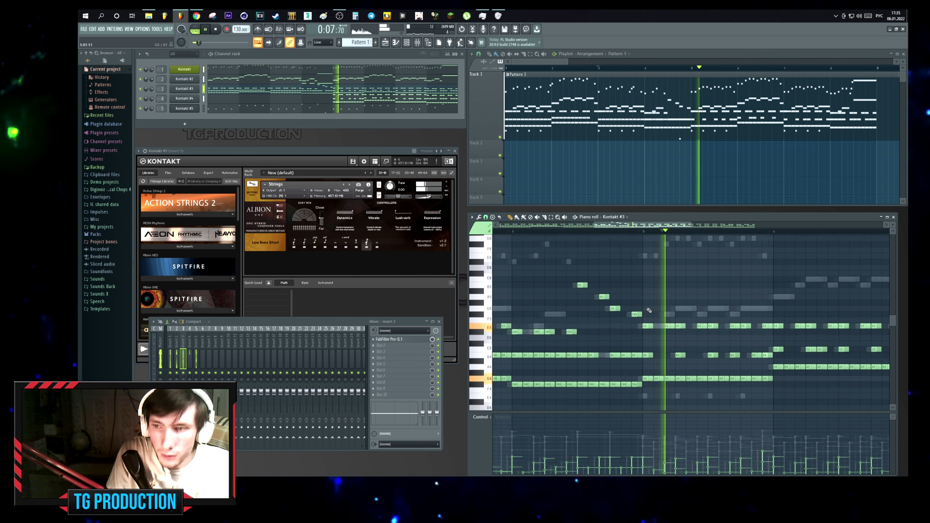
pyautogui.scroll(-2, 648, 310)
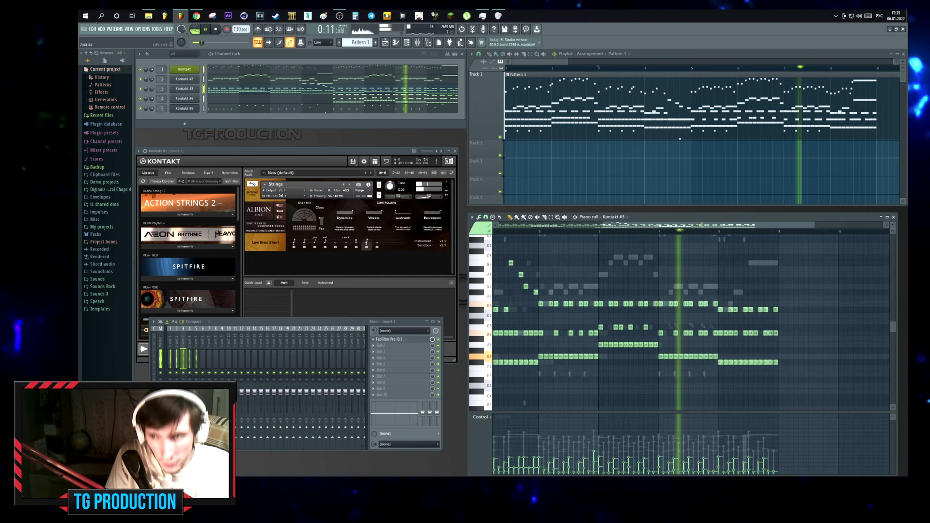
pyautogui.scroll(-1, 697, 284)
pyautogui.press('space')
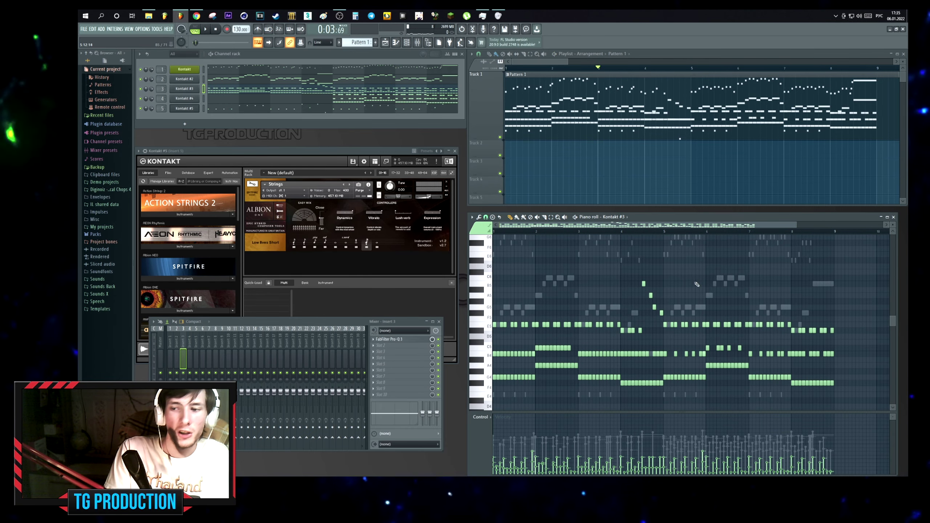
# Play the pattern while comparing the instruments loaded in Kontakt #4 and Kontakt #3.
pyautogui.click(197, 99)
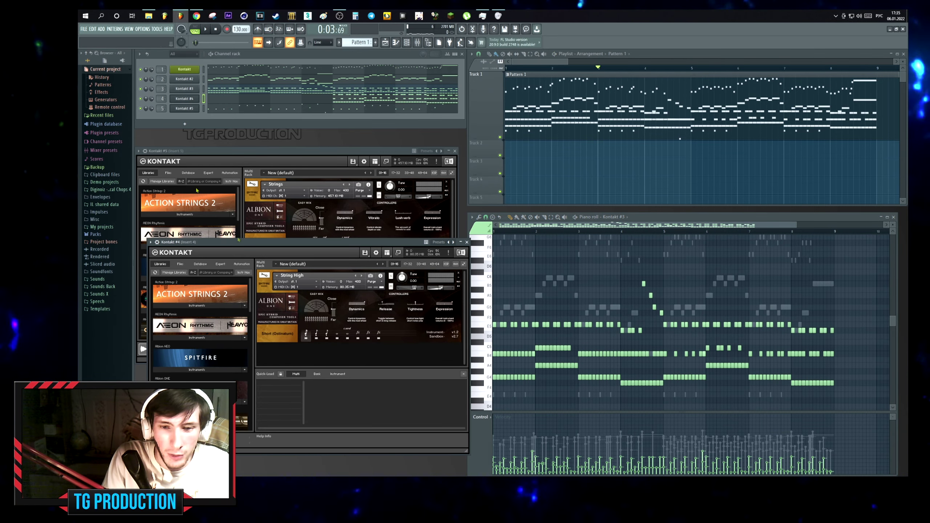
pyautogui.moveTo(326, 242); pyautogui.dragTo(546, 267)
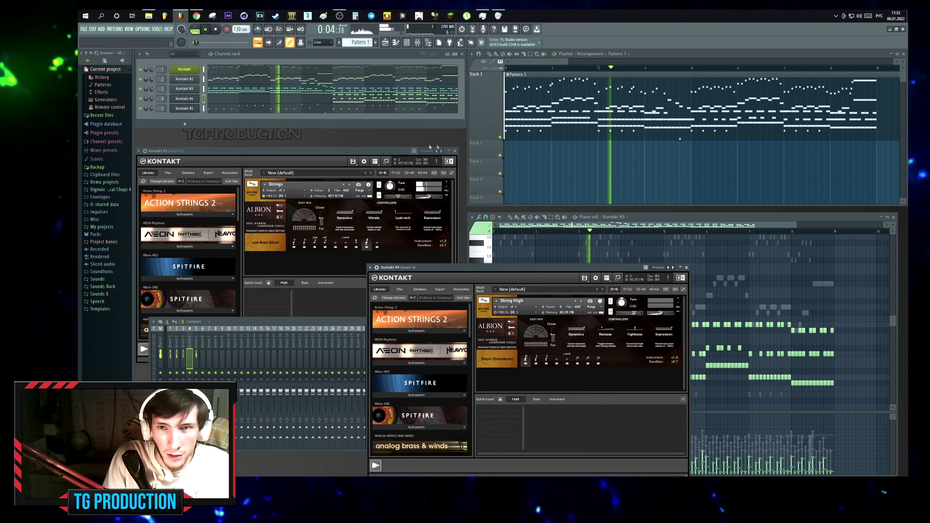
pyautogui.click(455, 150)
pyautogui.click(192, 91)
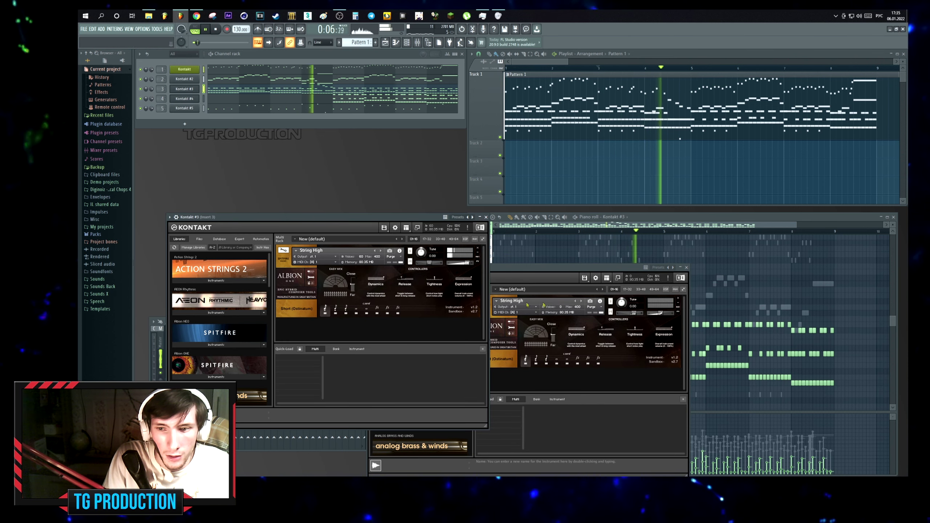
pyautogui.click(661, 293)
pyautogui.press('space')
# Replace the String High patch in Kontakt #4 with Strings Mid Spiccatissimo from Metropolis Ark 2, without saving the old instrument.
pyautogui.click(679, 299)
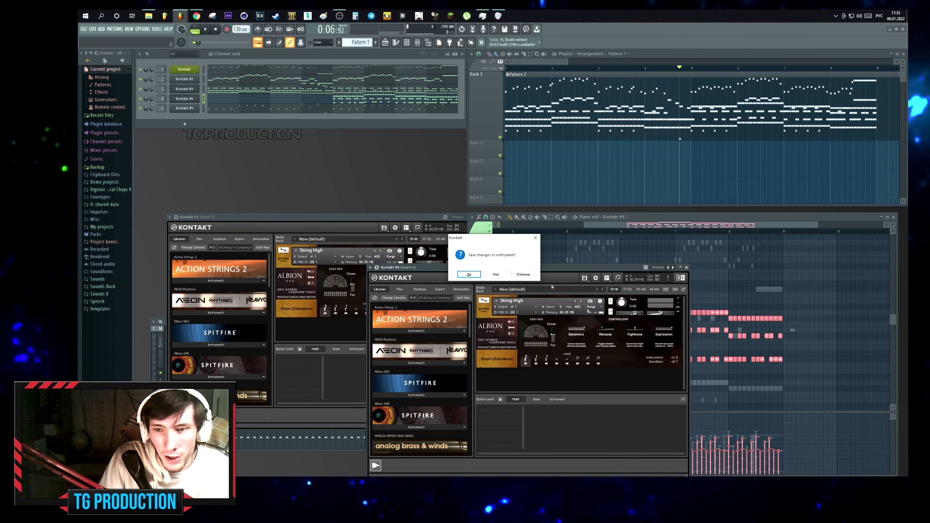
pyautogui.click(496, 275)
pyautogui.moveTo(402, 267); pyautogui.dragTo(327, 179)
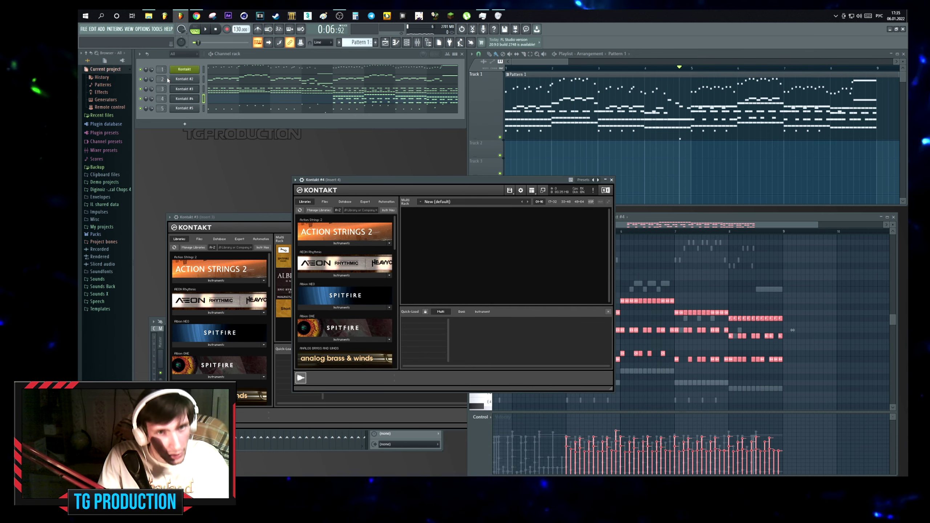
pyautogui.click(658, 242)
pyautogui.moveTo(439, 190); pyautogui.dragTo(355, 160)
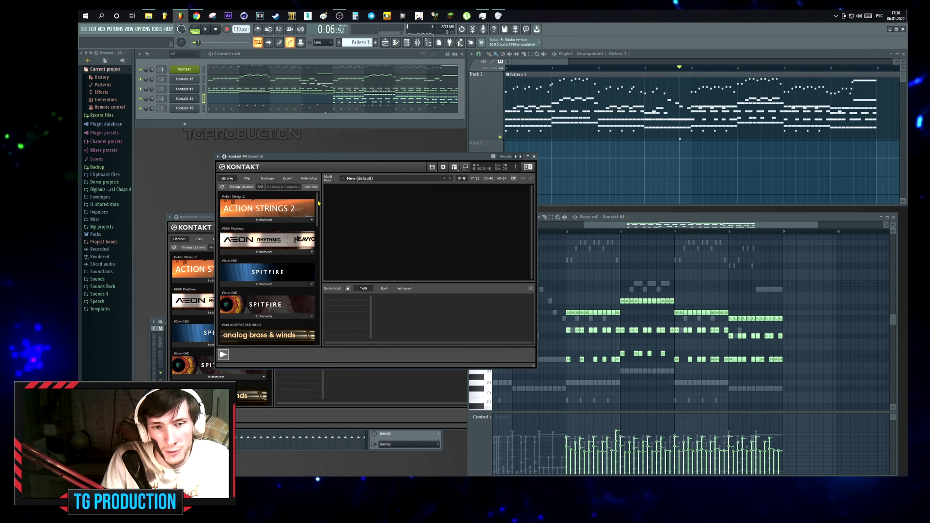
pyautogui.scroll(-10, 251, 277)
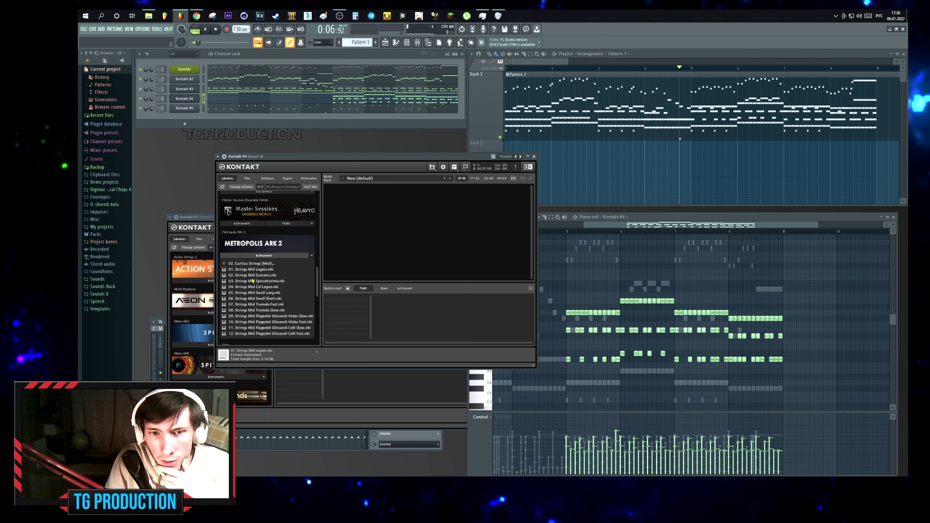
pyautogui.moveTo(406, 248); pyautogui.dragTo(408, 248)
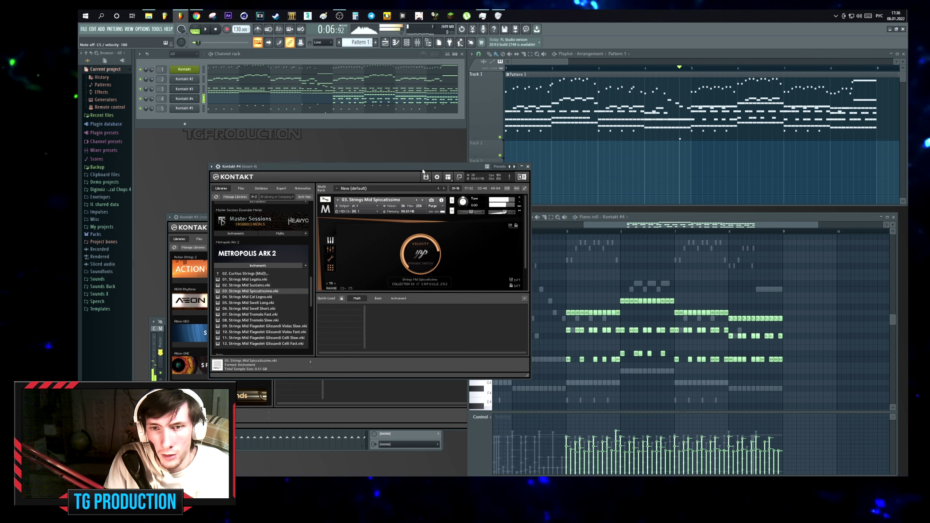
pyautogui.click(533, 156)
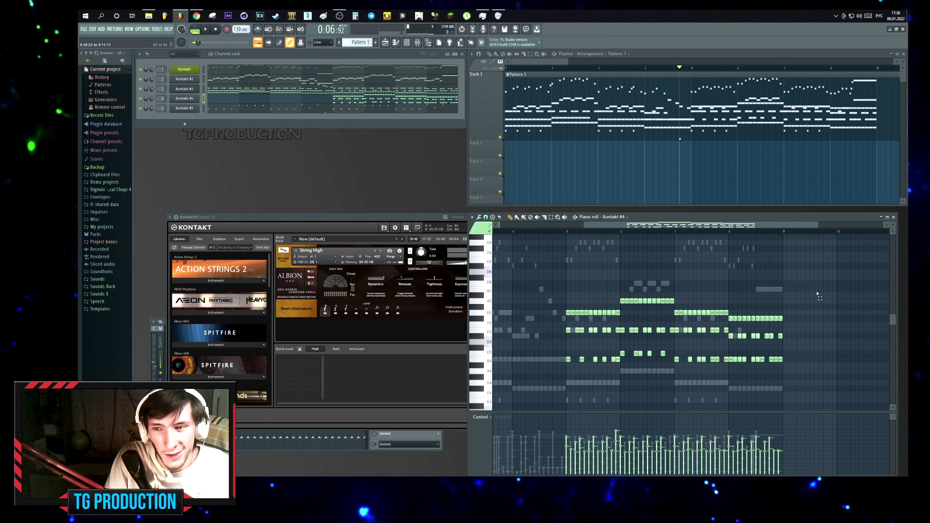
# Select all Kontakt #4 notes and add ValhallaRoom to its mixer track with Medium Room mode, 1.19 s decay and 9780 Hz high cut.
pyautogui.moveTo(820, 287); pyautogui.dragTo(519, 380)
pyautogui.press('space')
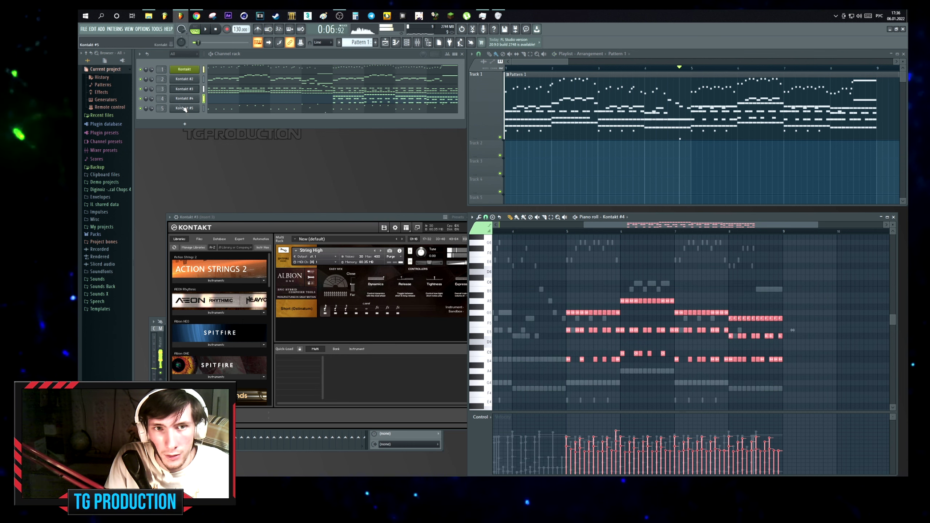
pyautogui.click(162, 98)
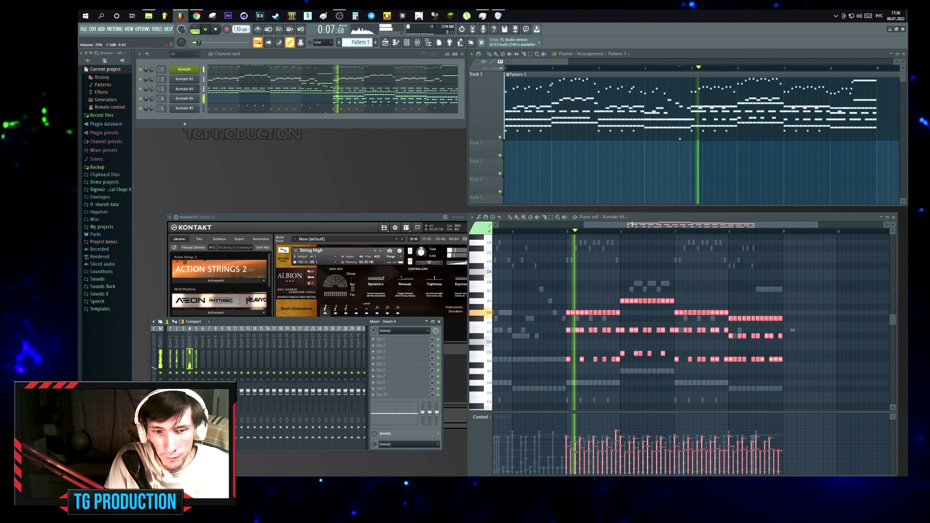
pyautogui.click(381, 339)
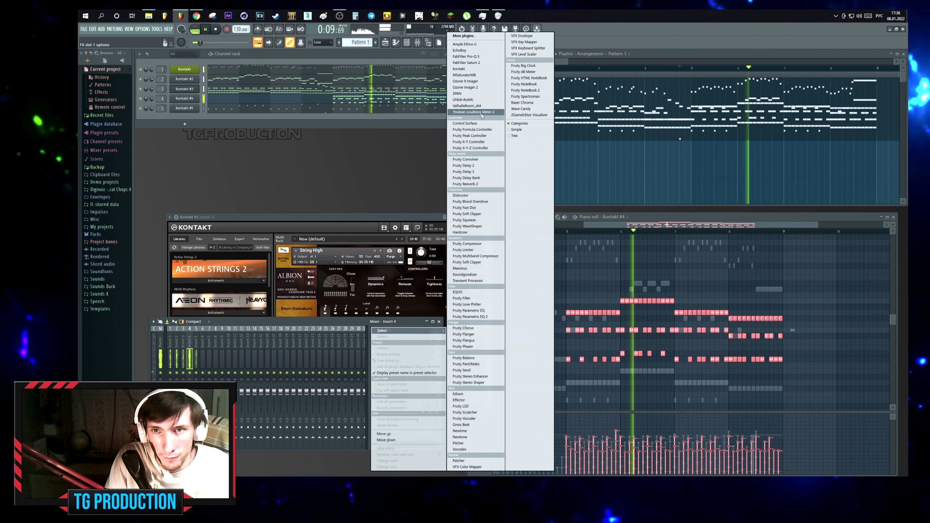
pyautogui.click(520, 106)
pyautogui.click(298, 318)
pyautogui.click(298, 336)
pyautogui.moveTo(320, 269); pyautogui.dragTo(297, 291)
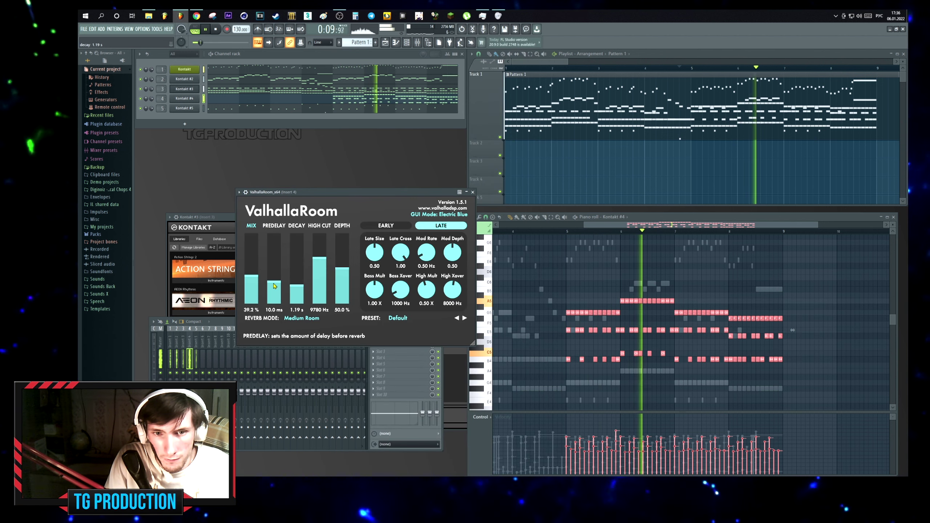
# Lower the velocities of the selected Kontakt #4 notes with level scaling and listen to the result.
pyautogui.hotkey('alt', 'x')
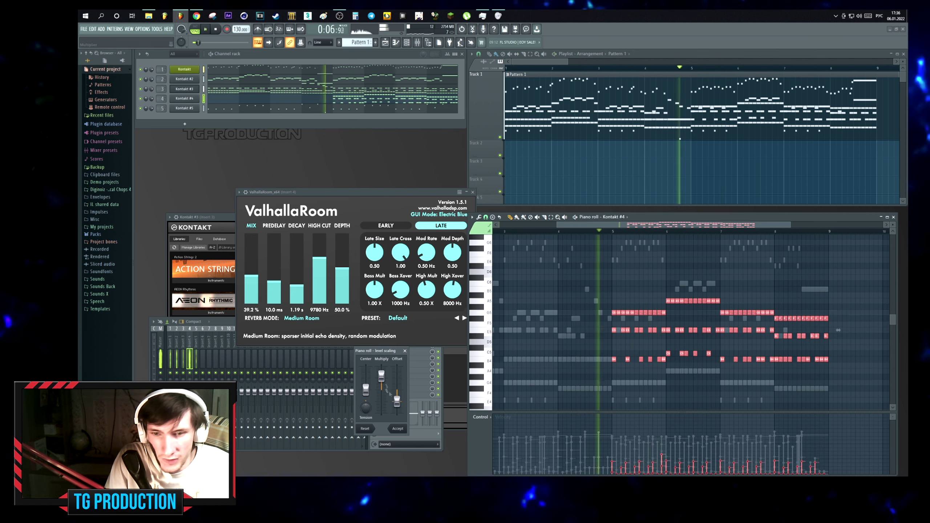
pyautogui.press('Return')
pyautogui.press('Escape')
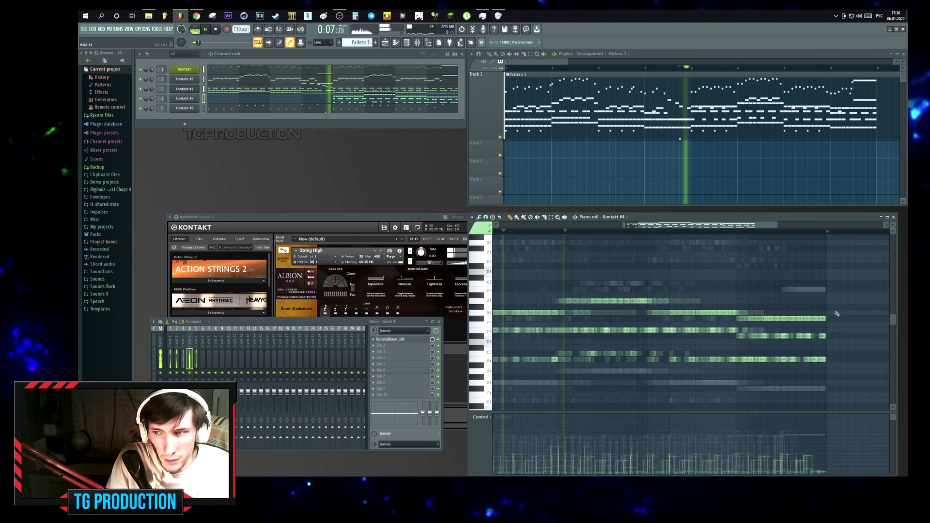
pyautogui.scroll(3, 561, 300)
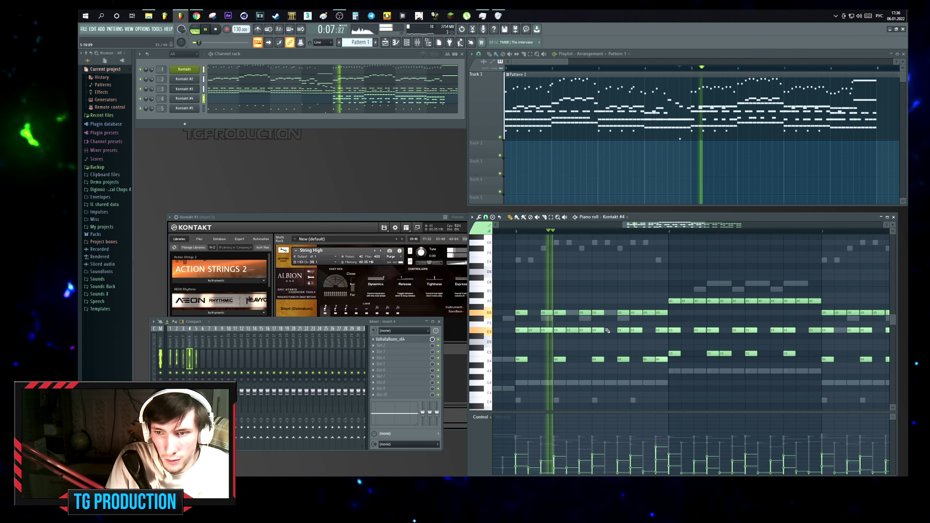
pyautogui.press('space')
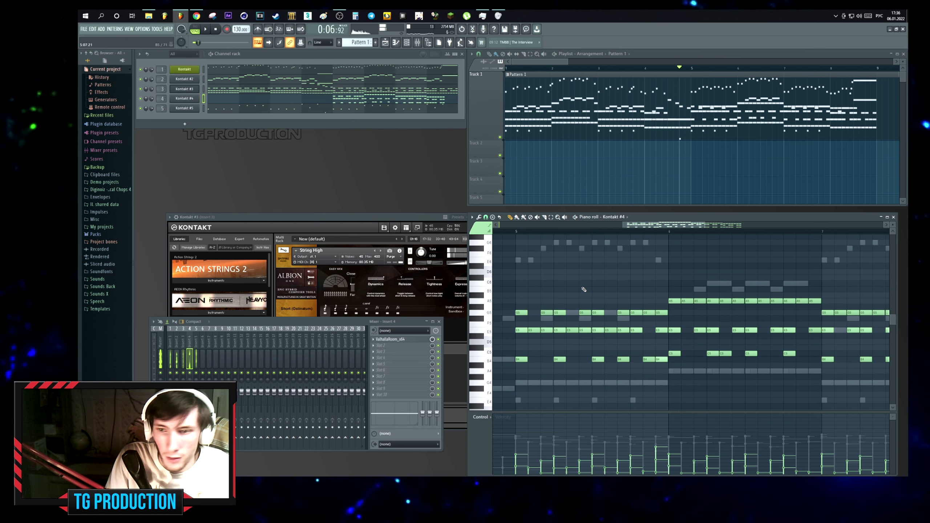
# Play the Kontakt #4 part once more and delete all of its notes.
pyautogui.scroll(-3, 564, 333)
pyautogui.scroll(-3, 587, 349)
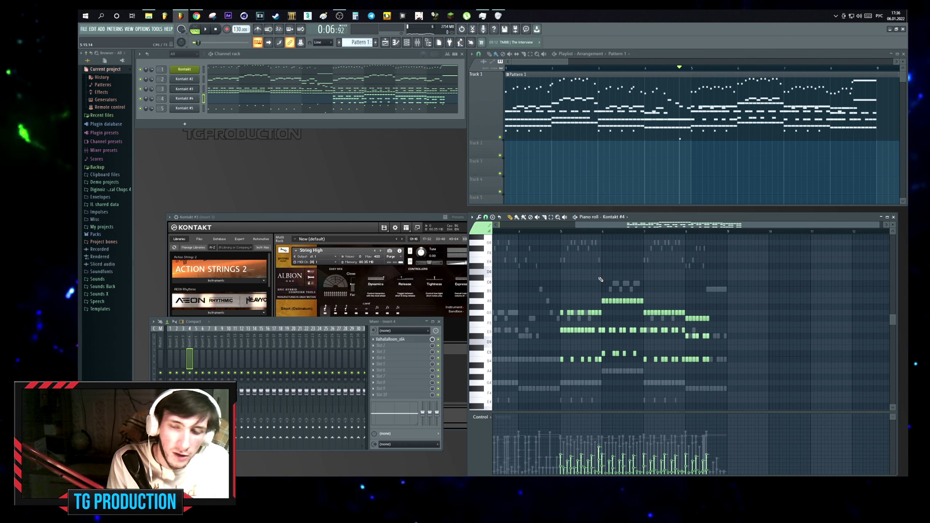
pyautogui.scroll(3, 579, 313)
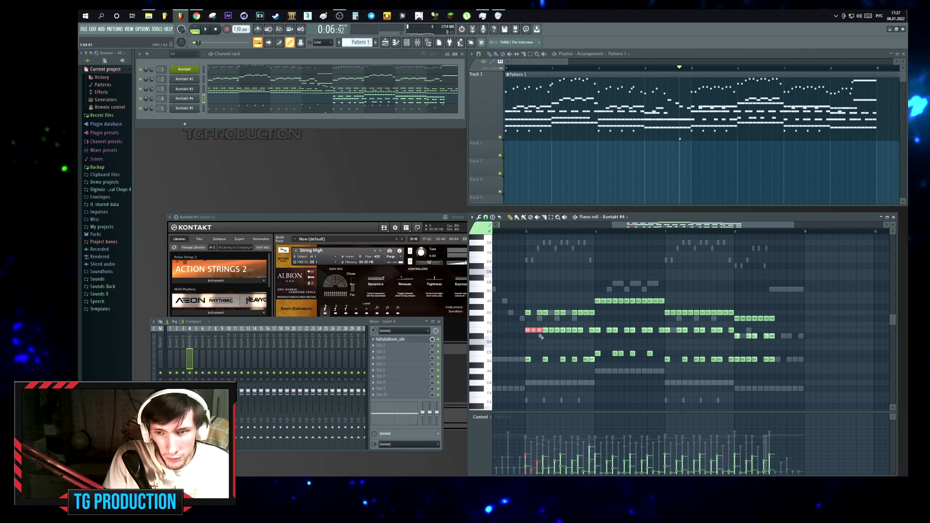
pyautogui.press('space')
pyautogui.hotkey('ctrl', 'a')
pyautogui.moveTo(820, 287); pyautogui.dragTo(520, 379)
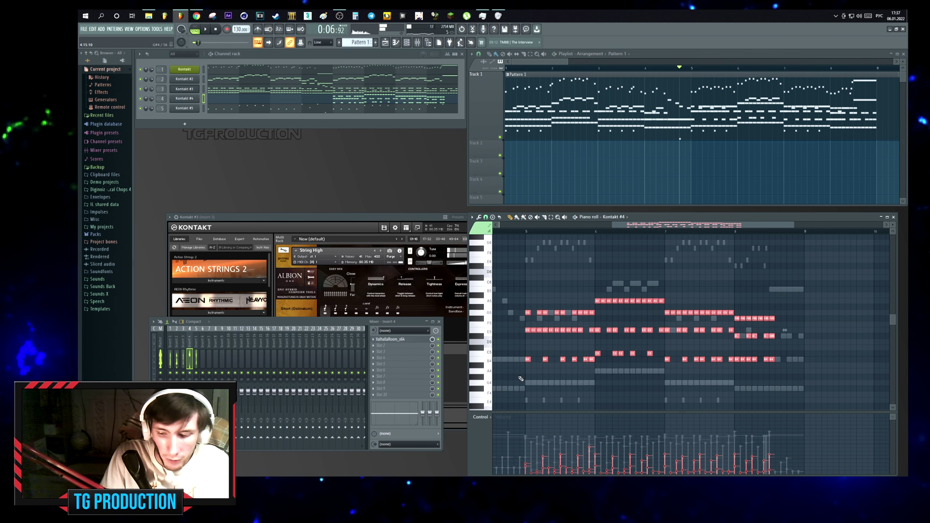
pyautogui.click(592, 313)
pyautogui.scroll(-3, 583, 234)
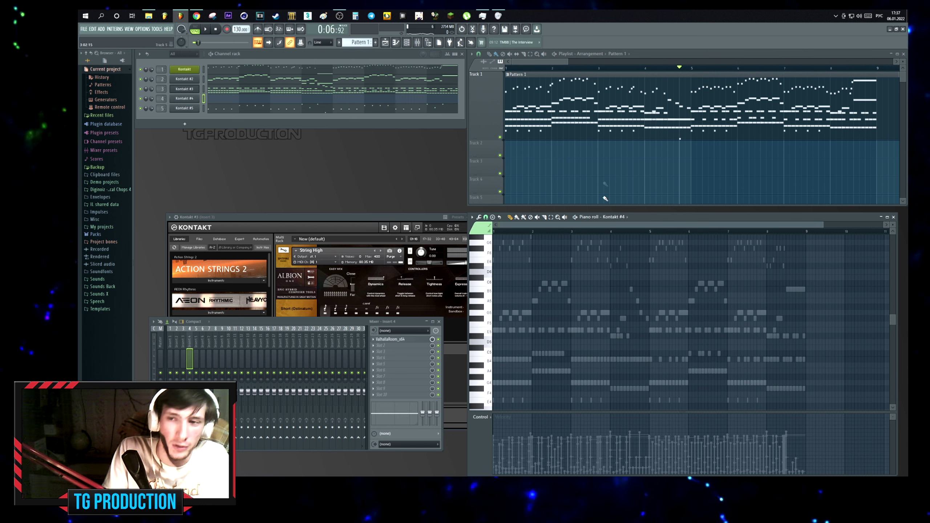
# Make Track 1 taller in the playlist and delete the Kontakt #4 channel.
pyautogui.moveTo(490, 136); pyautogui.dragTo(477, 160)
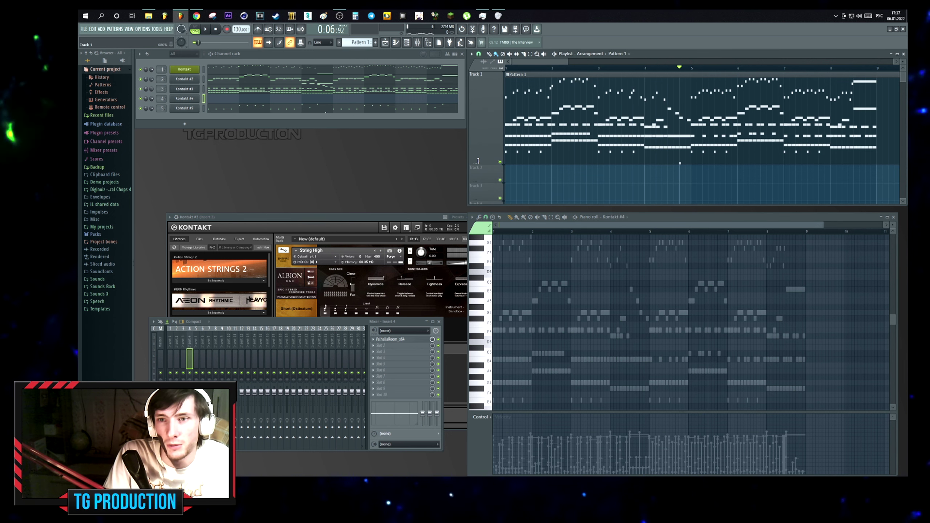
pyautogui.rightClick(172, 97)
pyautogui.click(215, 162)
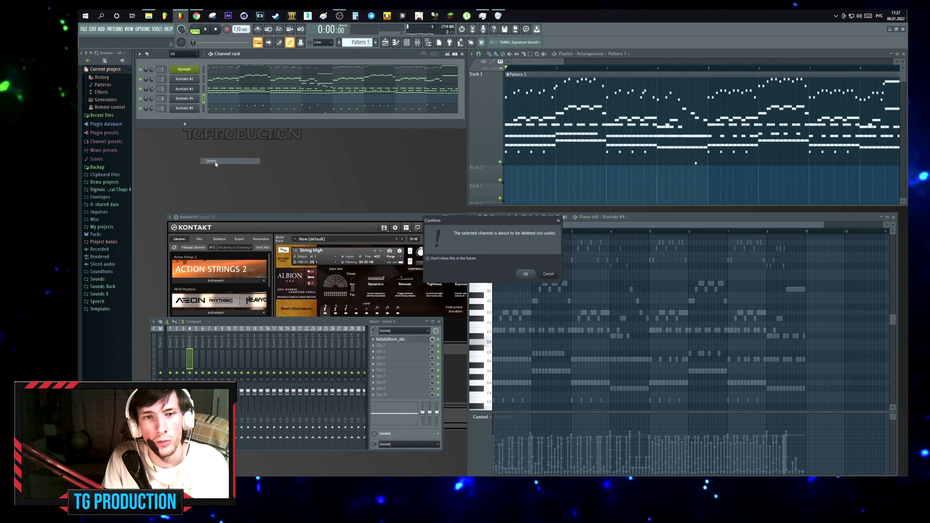
pyautogui.press('Return')
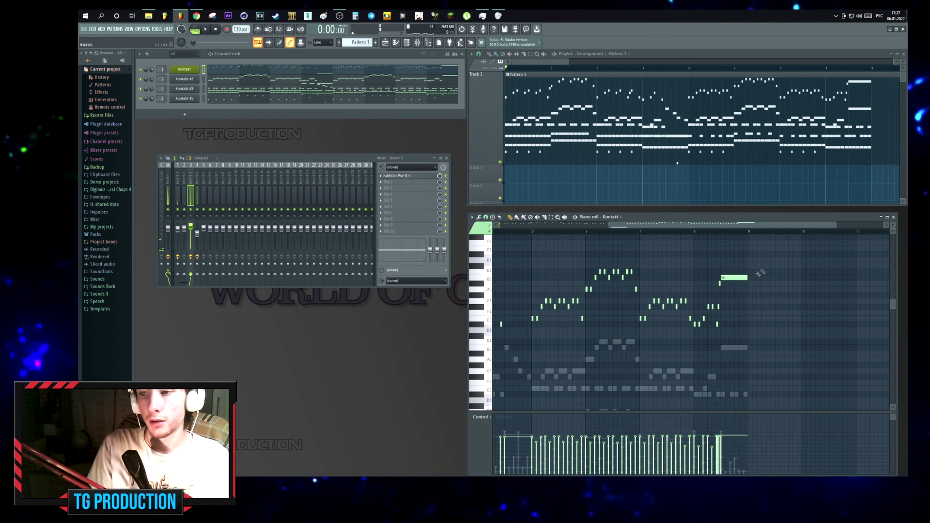
# Copy the first Kontakt channel's melody notes from the first four bars.
pyautogui.moveTo(767, 258); pyautogui.dragTo(527, 336)
pyautogui.scroll(-3, 756, 298)
pyautogui.moveTo(491, 260); pyautogui.dragTo(610, 341)
# Add a new Kontakt channel and load the Glockenspiel patch from the True Strike library.
pyautogui.click(185, 73)
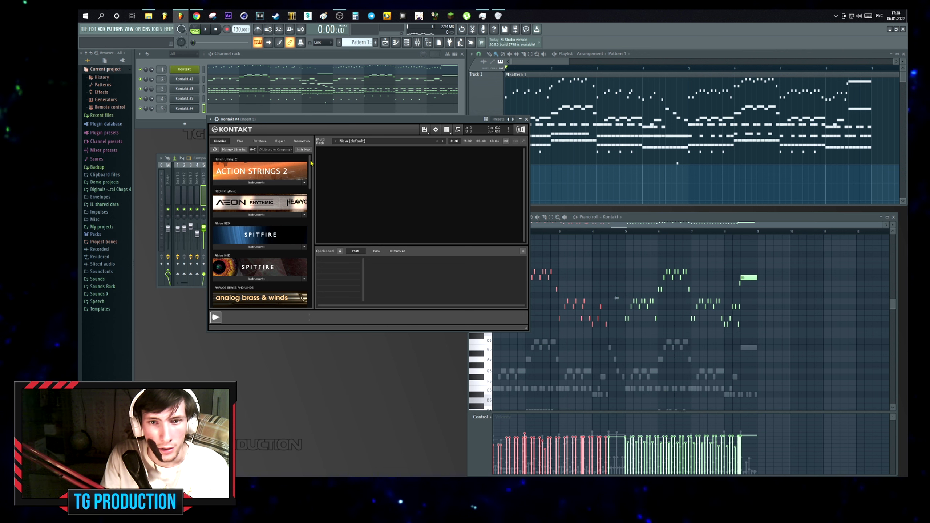
pyautogui.scroll(-10, 260, 220)
pyautogui.click(256, 304)
pyautogui.click(240, 267)
pyautogui.moveTo(235, 265); pyautogui.dragTo(422, 174)
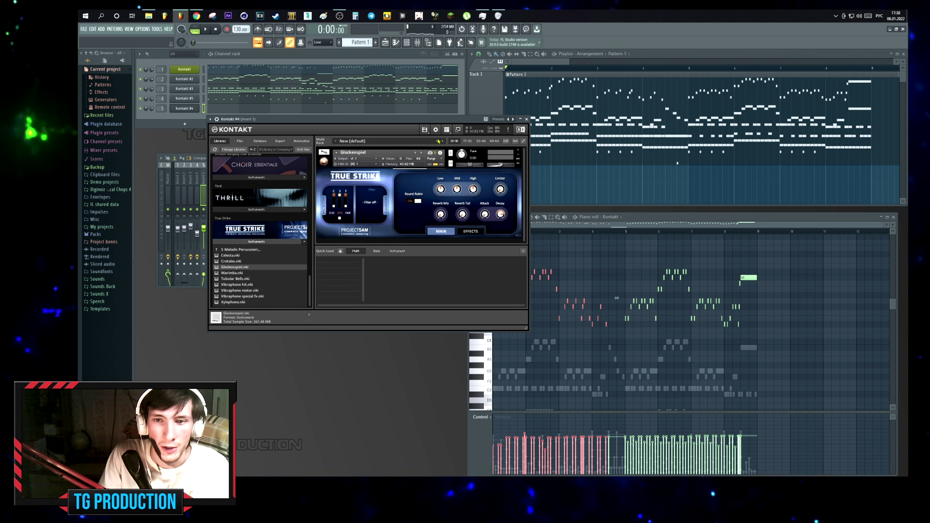
pyautogui.moveTo(443, 119); pyautogui.dragTo(409, 227)
pyautogui.click(493, 227)
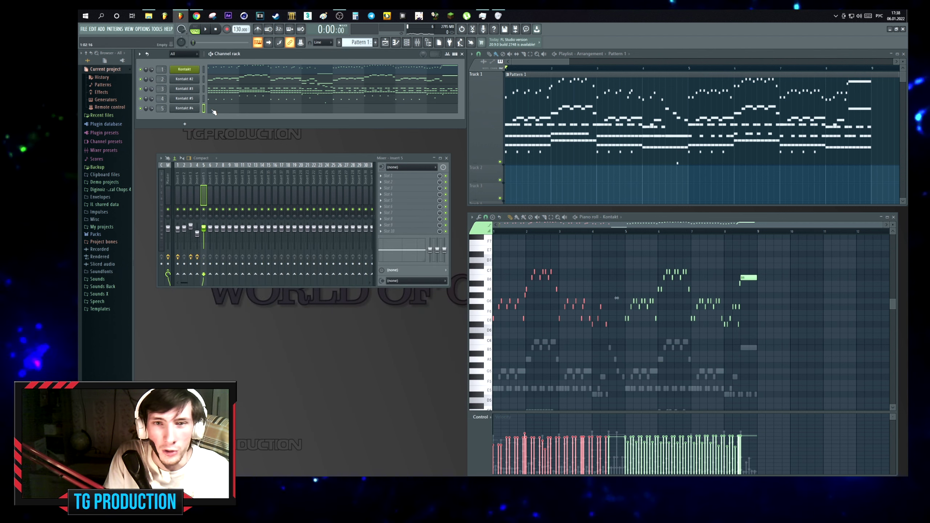
# Place the copied melody in the glockenspiel's first four bars at low velocities and play the pattern.
pyautogui.press('space')
pyautogui.hotkey('shift', 'Left')
pyautogui.hotkey('shift', 'Left')
pyautogui.hotkey('shift', 'Left')
pyautogui.hotkey('shift', 'Left')
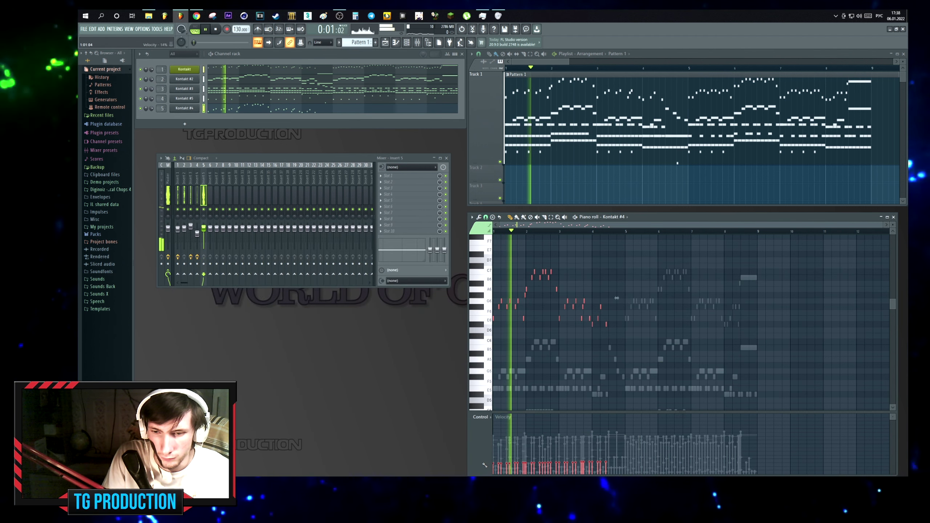
# Add ValhallaRoom to the glockenspiel's mixer track, Insert 5, and choose its reverb mode.
pyautogui.click(410, 175)
pyautogui.click(475, 105)
pyautogui.click(234, 243)
pyautogui.click(234, 255)
pyautogui.click(408, 116)
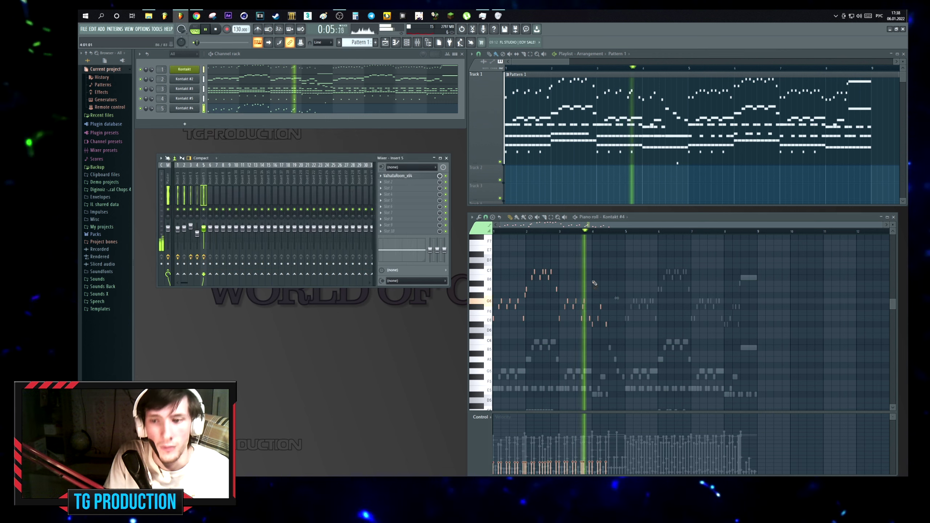
# Move the glockenspiel melody to bars 5 to 8 and play the pattern back.
pyautogui.click(446, 158)
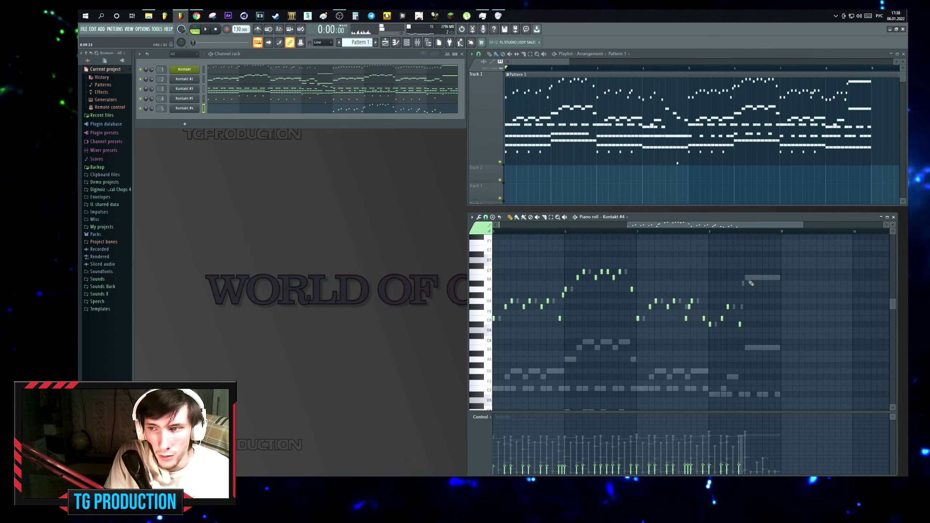
pyautogui.press('space')
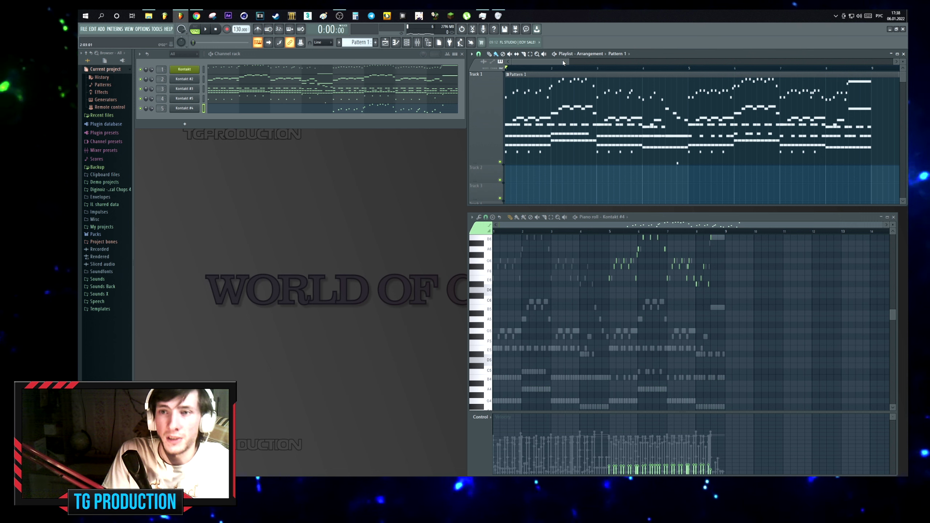
pyautogui.moveTo(556, 68); pyautogui.dragTo(517, 69)
# Add another Kontakt channel and route it to mixer Insert 6.
pyautogui.click(184, 124)
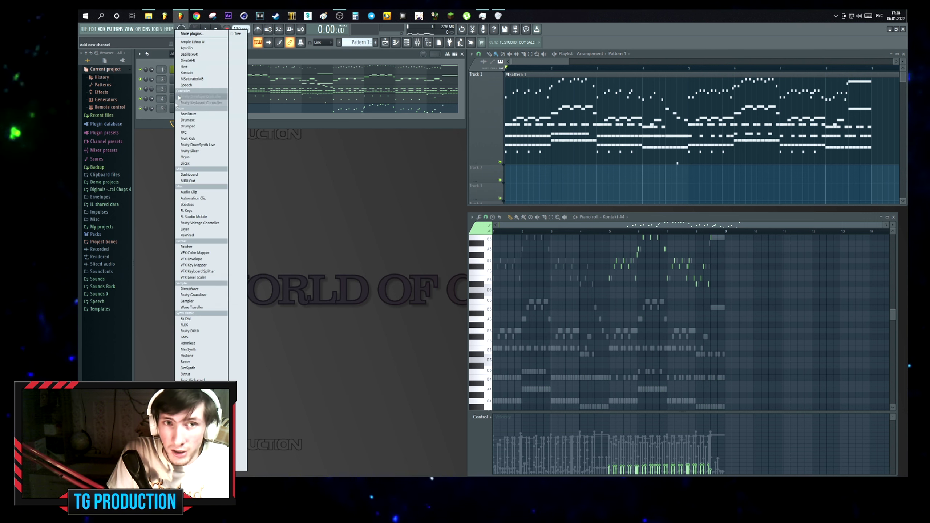
pyautogui.click(187, 72)
pyautogui.moveTo(179, 93); pyautogui.dragTo(202, 188)
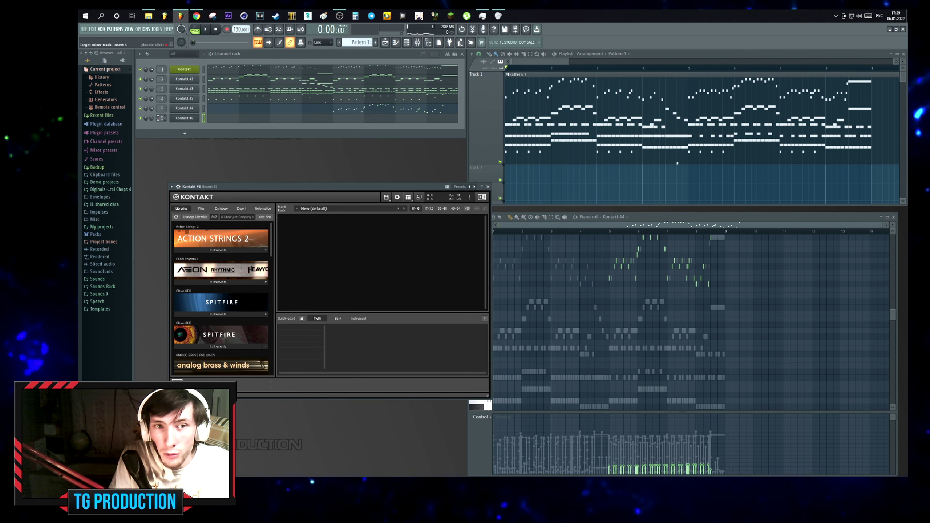
# Load the Strings instrument from the Albion ONE library into Kontakt #6 and close the plugin window.
pyautogui.scroll(-3, 219, 293)
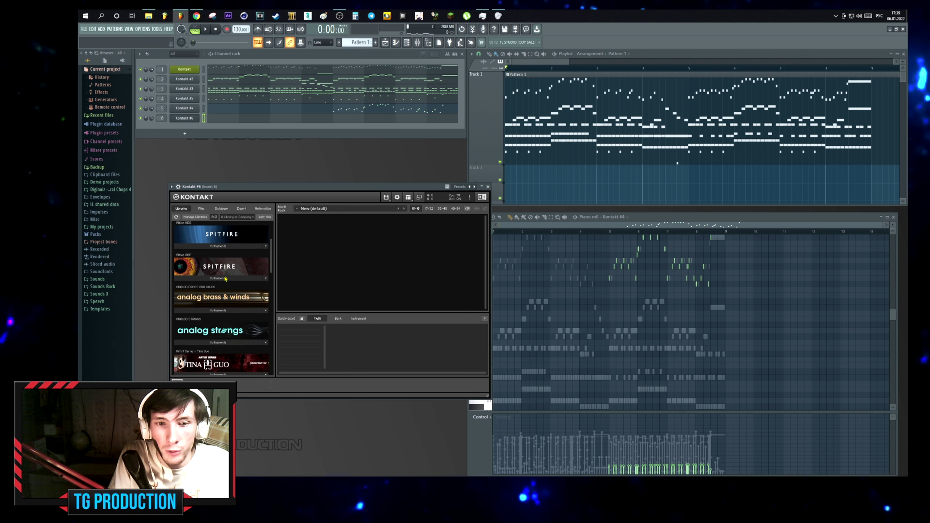
pyautogui.click(213, 278)
pyautogui.click(200, 286)
pyautogui.click(194, 292)
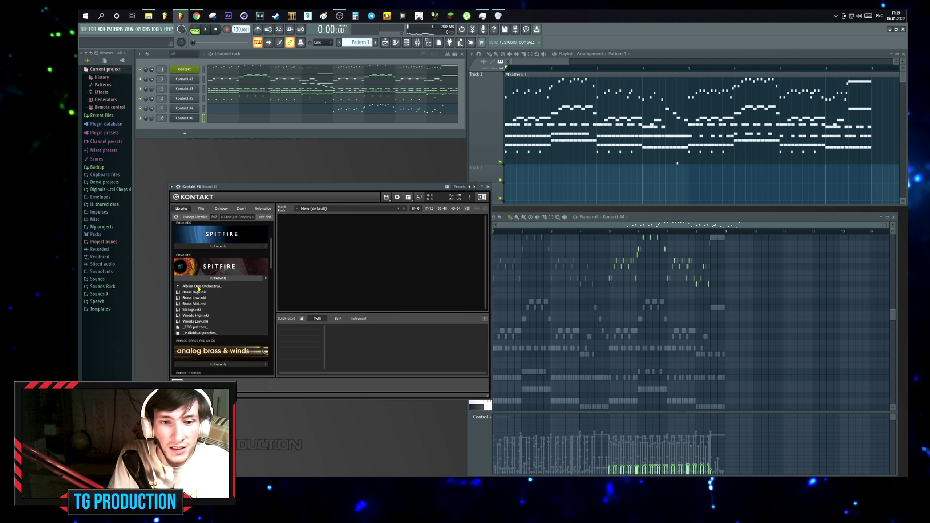
pyautogui.moveTo(299, 284); pyautogui.dragTo(300, 284)
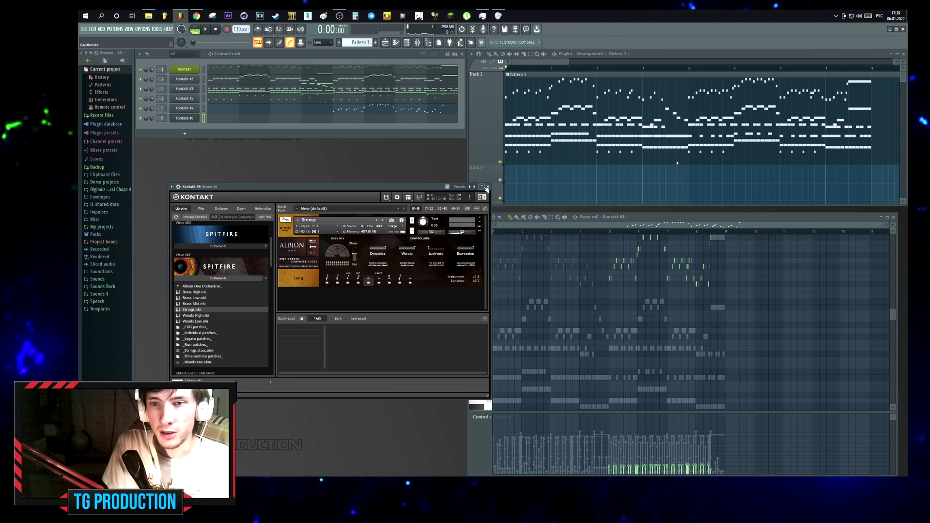
pyautogui.click(488, 187)
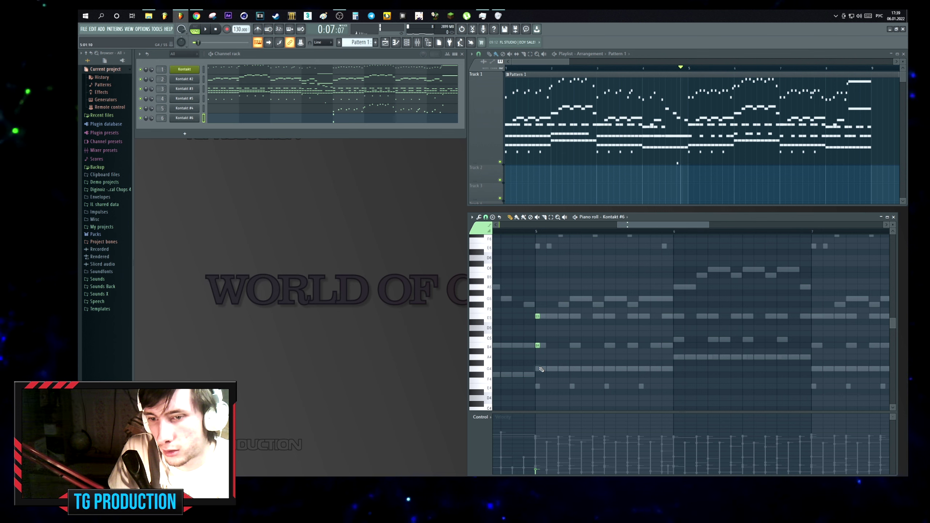
# Draw a sustained three-note chord across bar 5 for Kontakt #6 and show Channel volume in the piano roll's control lane.
pyautogui.moveTo(526, 316); pyautogui.dragTo(675, 319)
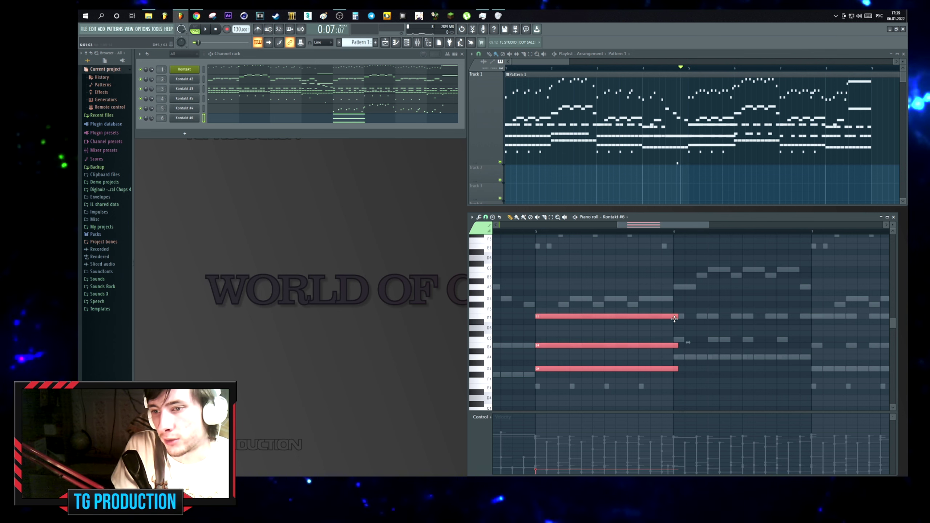
pyautogui.scroll(-3, 674, 317)
pyautogui.click(480, 417)
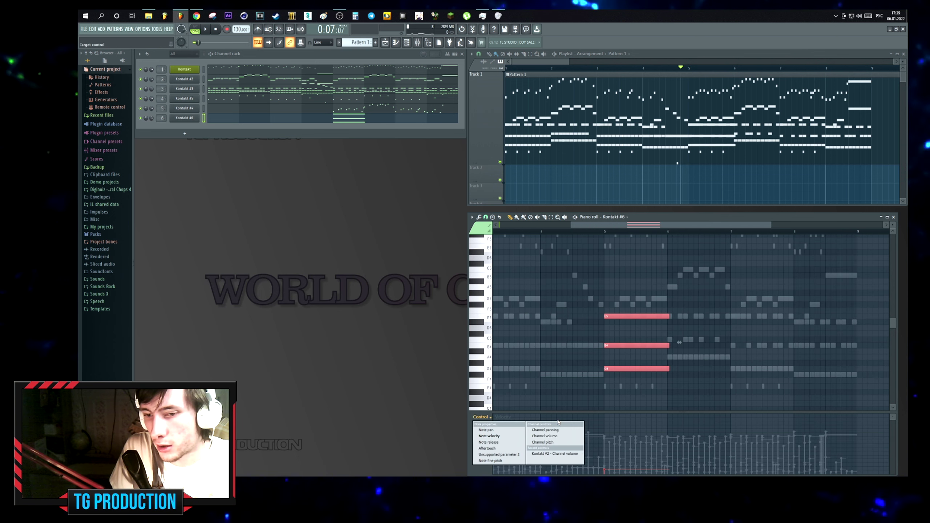
pyautogui.click(486, 432)
# Ramp the channel volume up through bar 5 and draw a second sustained three-note chord across bar 6.
pyautogui.scroll(2, 600, 327)
pyautogui.click(586, 340)
pyautogui.moveTo(585, 316); pyautogui.dragTo(668, 316)
pyautogui.scroll(-1, 556, 257)
pyautogui.press('space')
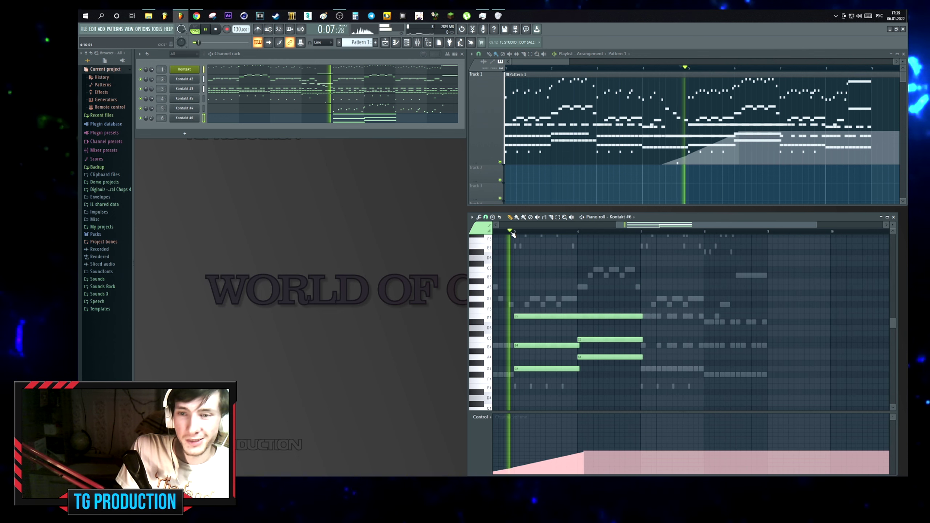
# Raise the lowest notes of both chords by an octave and fade the channel volume down through bar 6.
pyautogui.moveTo(511, 352); pyautogui.dragTo(595, 373)
pyautogui.hotkey('ctrl', 'Up')
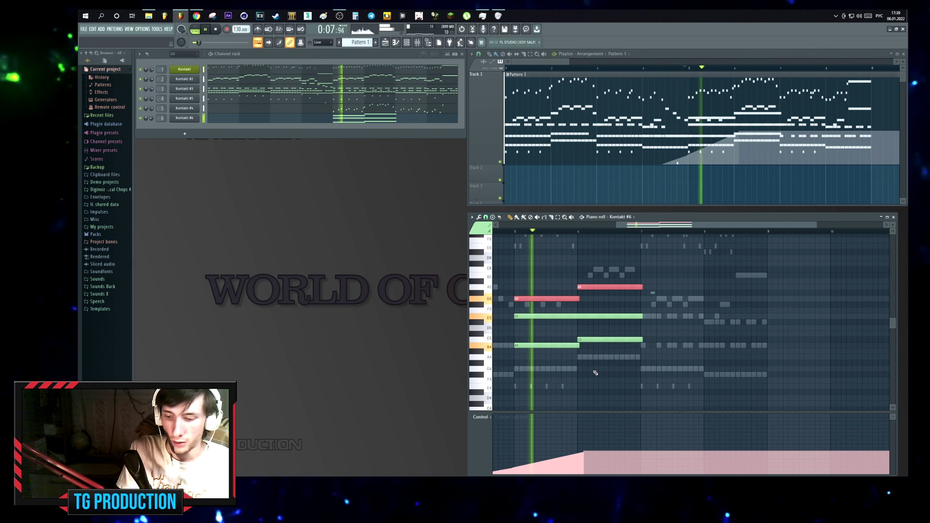
pyautogui.moveTo(578, 456); pyautogui.dragTo(643, 467)
# Duplicate the two string chords from bars 5 and 6 into bars 7 and 8.
pyautogui.moveTo(631, 279)
pyautogui.mouseDown()
pyautogui.moveTo(600, 330)
pyautogui.moveTo(548, 372)
pyautogui.mouseUp()
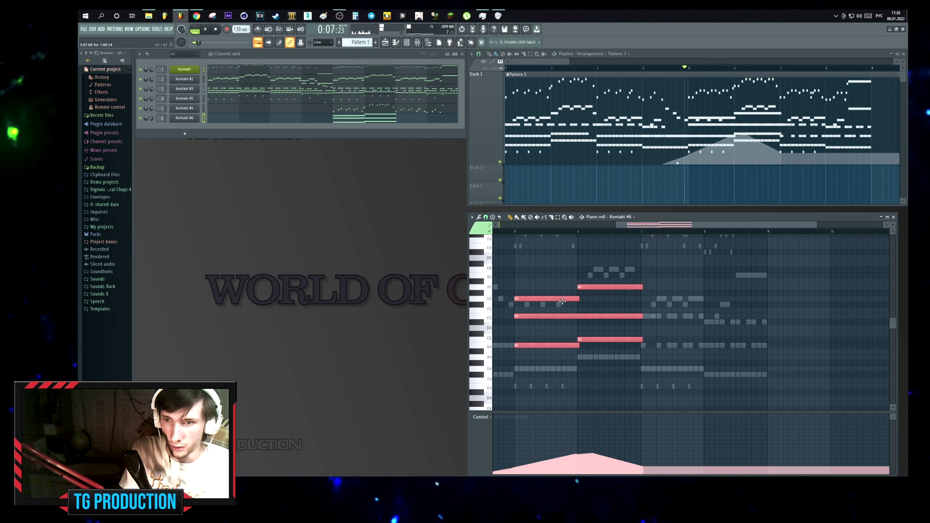
pyautogui.hotkey('ctrl', 'b')
pyautogui.click(652, 315)
pyautogui.rightClick(651, 315)
pyautogui.press('space')
pyautogui.moveTo(643, 316); pyautogui.dragTo(494, 352)
pyautogui.click(494, 351)
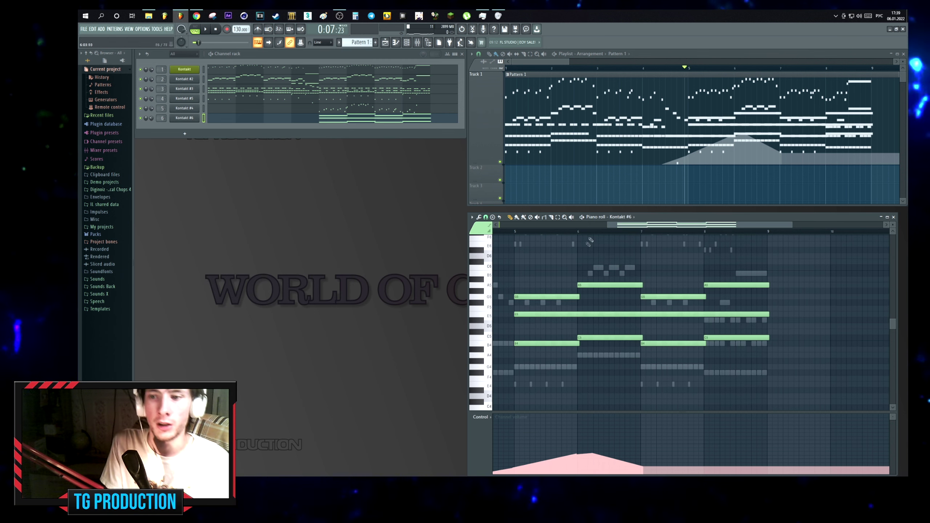
# Redraw the strings' channel volume to a higher peak at bar 6, a dip at bar 7 and a raised level after it.
pyautogui.scroll(-2, 589, 227)
pyautogui.scroll(2, 590, 229)
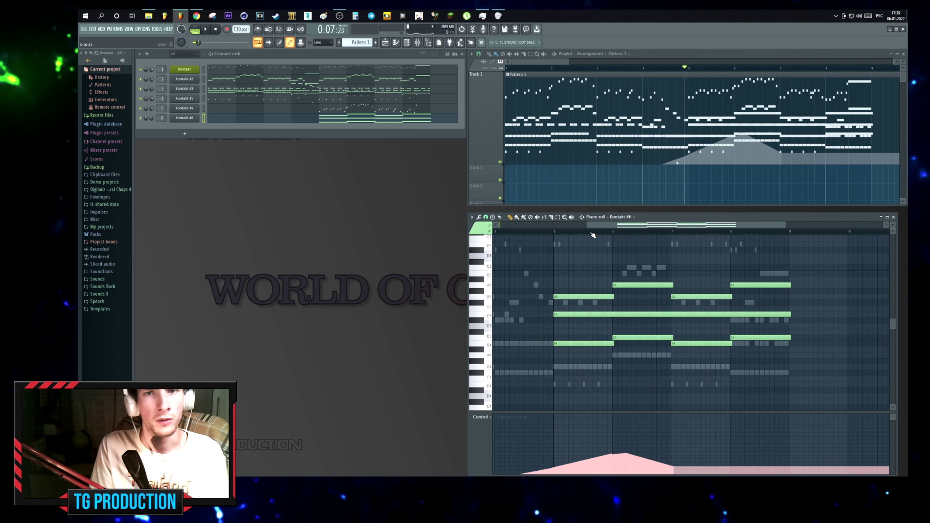
pyautogui.scroll(2, 595, 240)
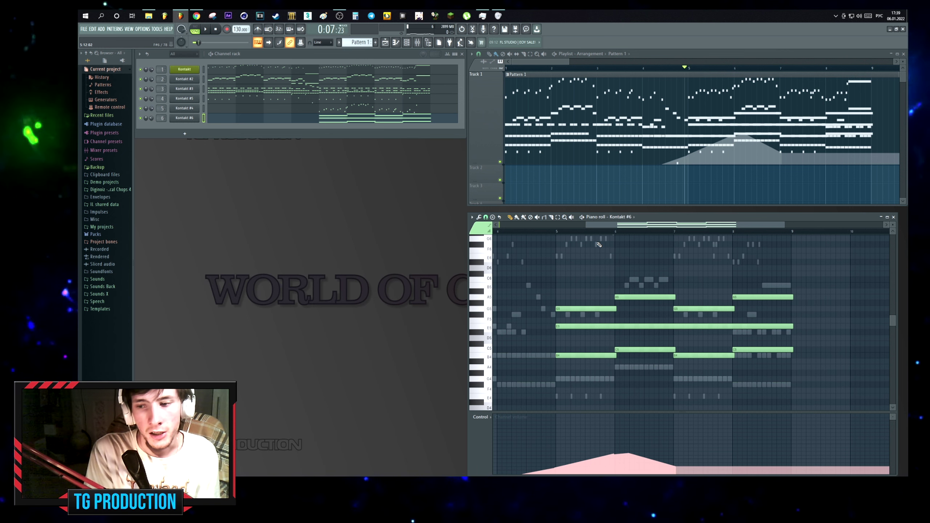
pyautogui.scroll(2, 609, 227)
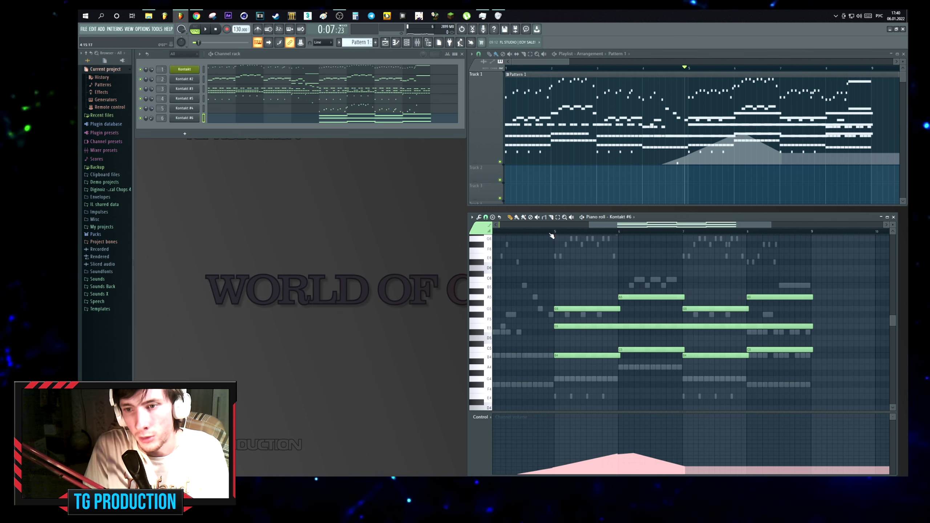
pyautogui.moveTo(546, 468); pyautogui.dragTo(619, 445)
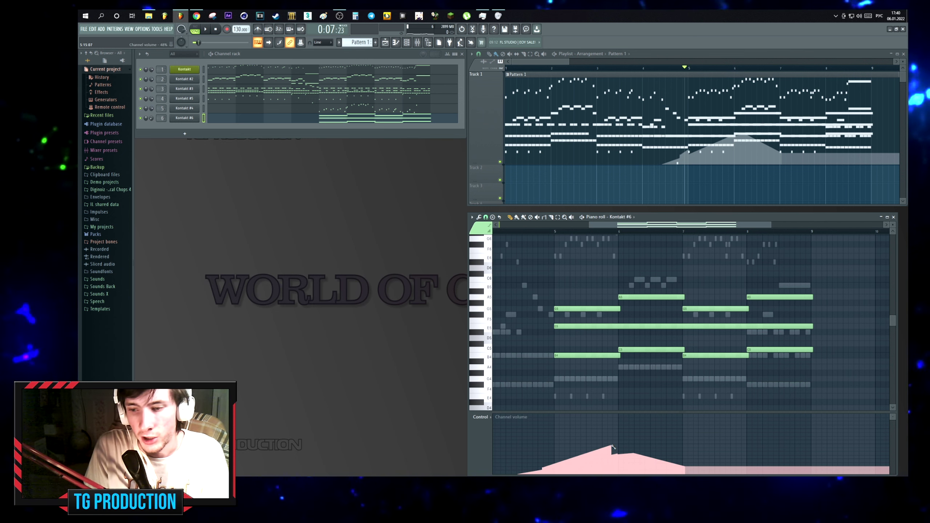
pyautogui.press('space')
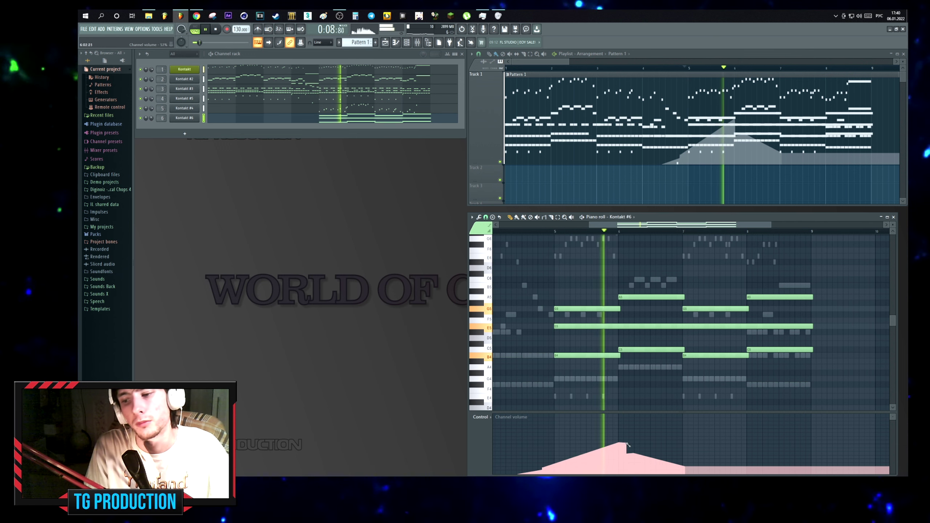
pyautogui.moveTo(619, 444)
pyautogui.mouseDown()
pyautogui.moveTo(684, 456)
pyautogui.moveTo(723, 447)
pyautogui.mouseUp()
pyautogui.press('space')
# Play from bar 5 and redraw the channel volume with a gentler rise through bar 5 and a deeper fall after bar 6.
pyautogui.moveTo(817, 266); pyautogui.dragTo(522, 394)
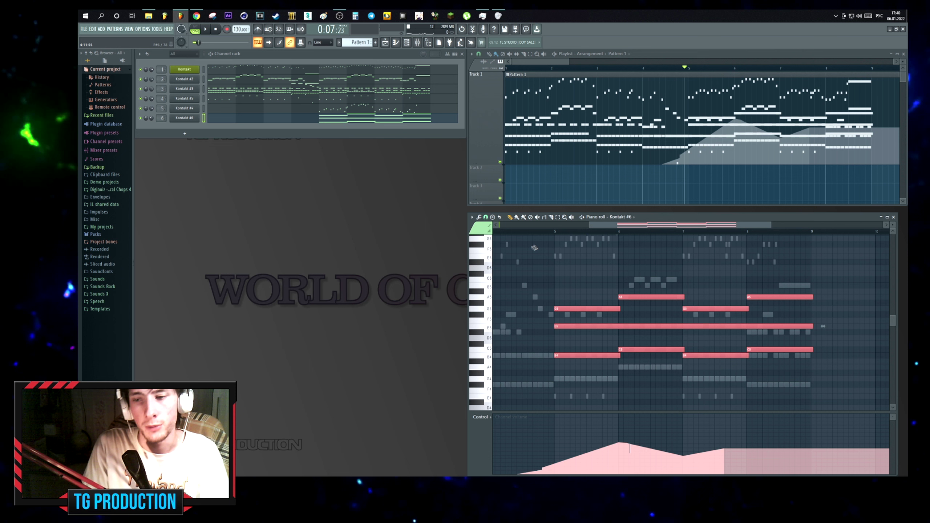
pyautogui.click(547, 279)
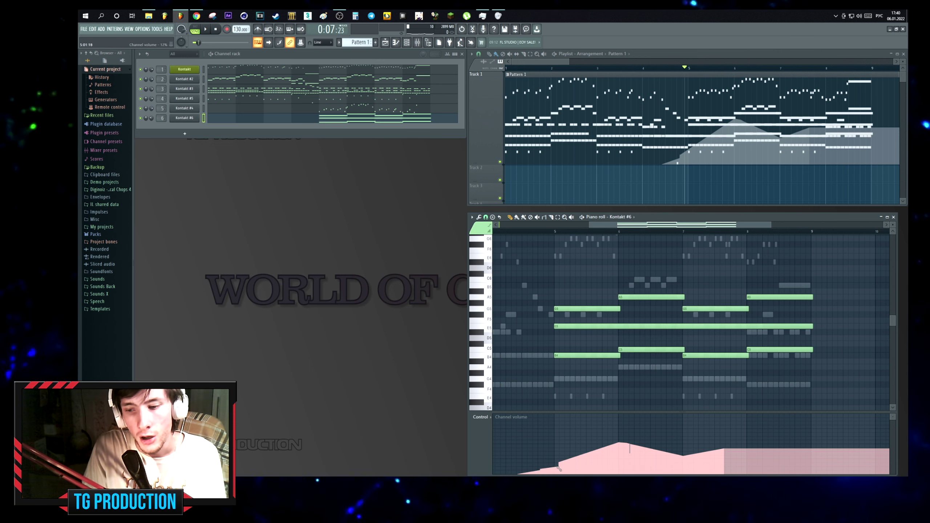
pyautogui.press('space')
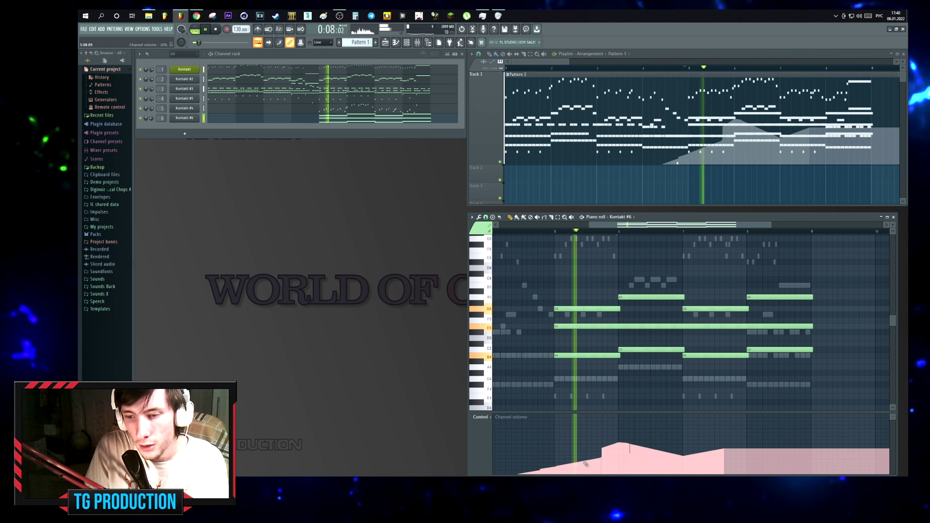
pyautogui.moveTo(602, 459); pyautogui.dragTo(618, 443)
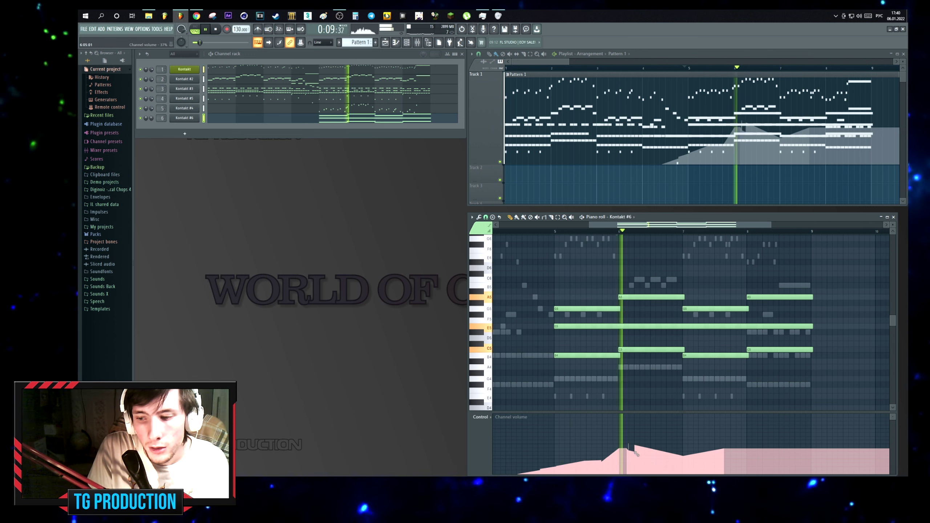
pyautogui.moveTo(621, 449)
pyautogui.mouseDown()
pyautogui.moveTo(677, 466)
pyautogui.moveTo(747, 448)
pyautogui.moveTo(778, 463)
pyautogui.mouseUp()
# Lower the bar 8 chord's top note by three semitones and its middle and bottom notes by one semitone.
pyautogui.press('space')
pyautogui.moveTo(747, 297); pyautogui.dragTo(747, 315)
pyautogui.moveTo(748, 350); pyautogui.dragTo(749, 355)
pyautogui.press('space')
pyautogui.moveTo(769, 326); pyautogui.dragTo(801, 332)
pyautogui.scroll(-1, 768, 366)
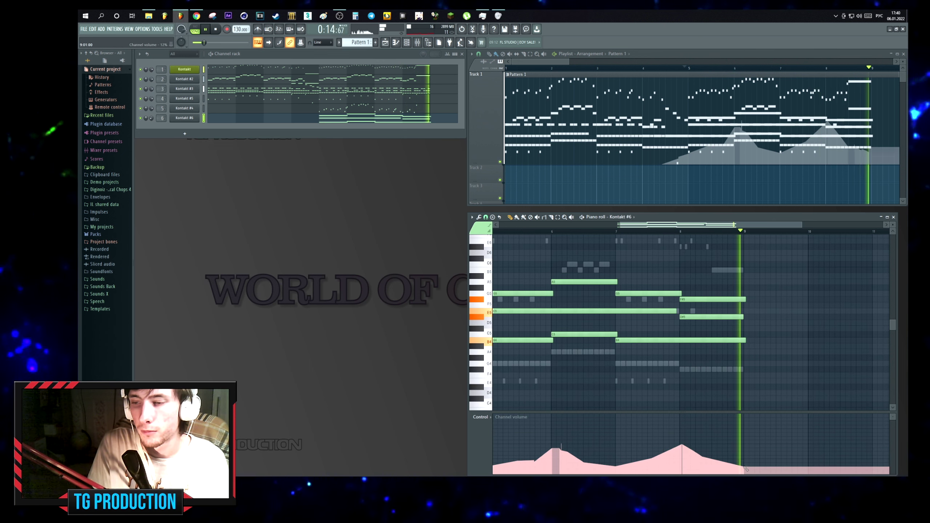
# Shorten the bar 8 chord's notes to end about halfway through the bar and play the ending back.
pyautogui.scroll(2, 729, 299)
pyautogui.scroll(1, 728, 298)
pyautogui.press('space')
pyautogui.moveTo(768, 299); pyautogui.dragTo(707, 302)
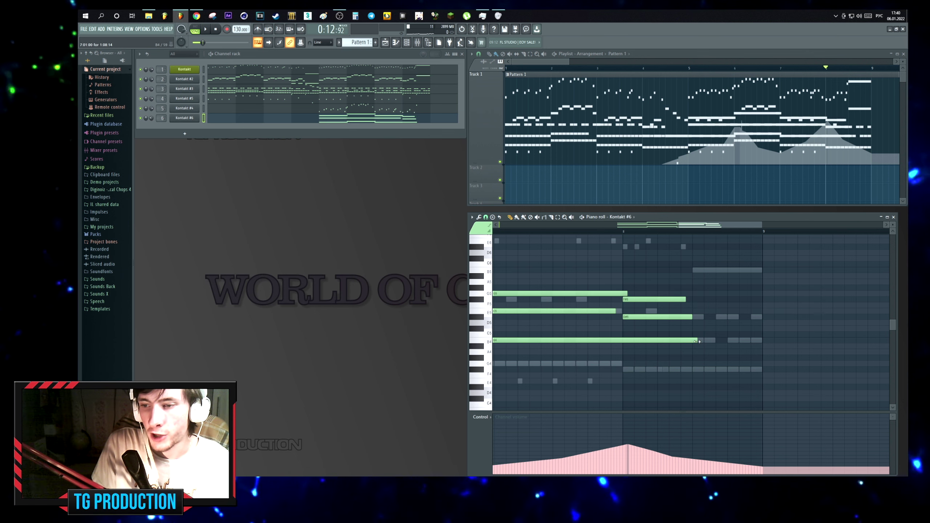
pyautogui.scroll(-2, 712, 309)
pyautogui.press('space')
pyautogui.scroll(1, 720, 324)
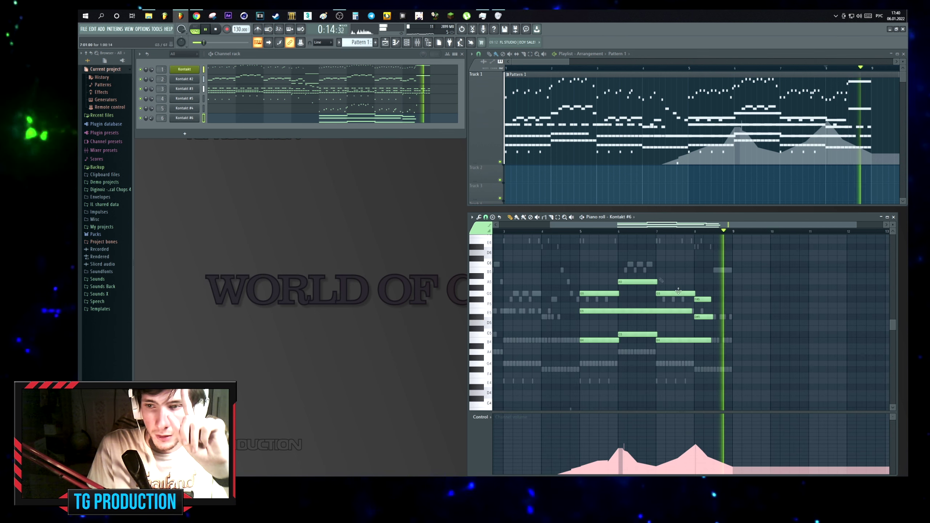
pyautogui.press('space')
# Shorten chord notes in bars 5 and 6, splitting the held middle note, and touch up the channel volume curve during playback.
pyautogui.click(631, 313)
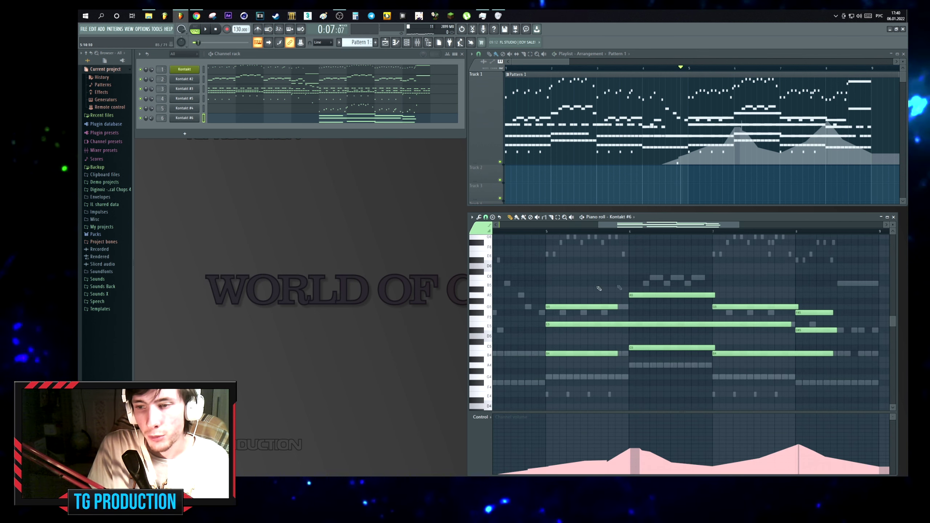
pyautogui.moveTo(790, 324); pyautogui.dragTo(617, 324)
pyautogui.click(631, 324)
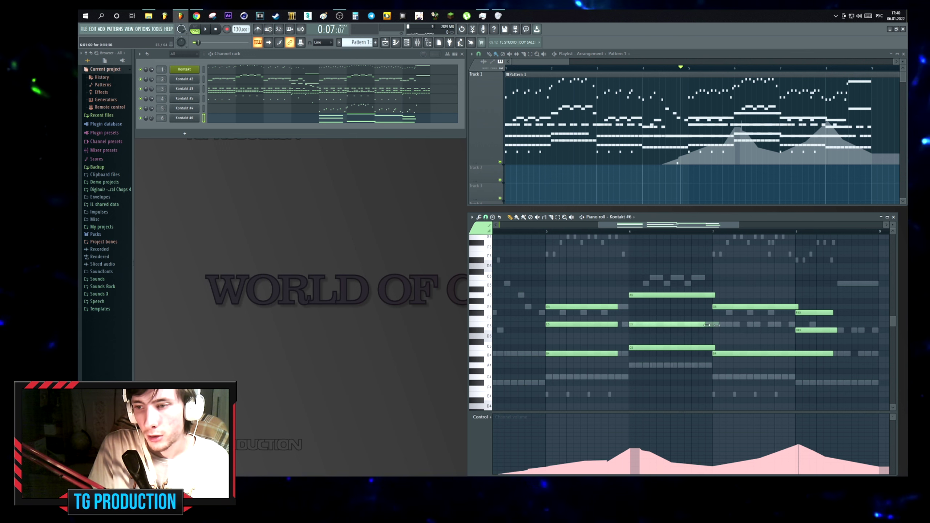
pyautogui.press('space')
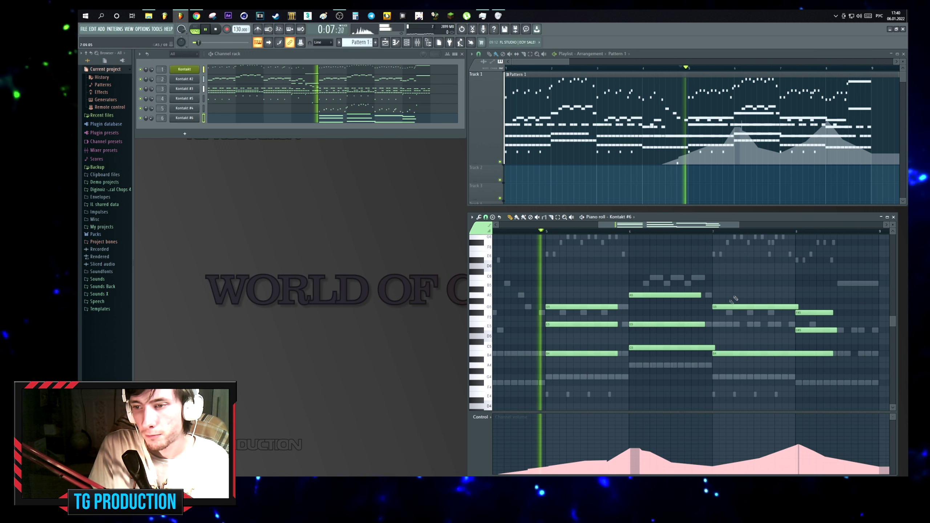
pyautogui.moveTo(529, 471); pyautogui.dragTo(641, 449)
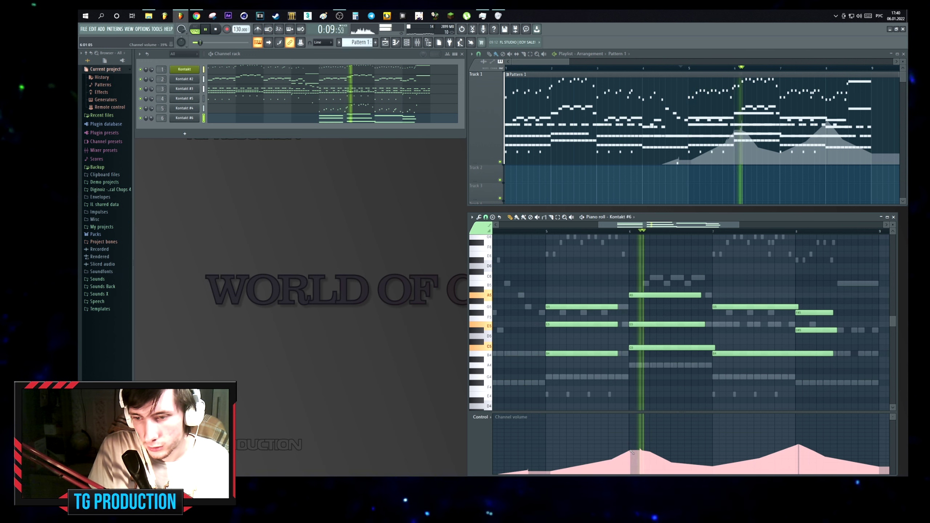
# Lengthen the three notes of the bar 5 chord to end just before bar 6, undoing any stray added notes.
pyautogui.scroll(3, 615, 293)
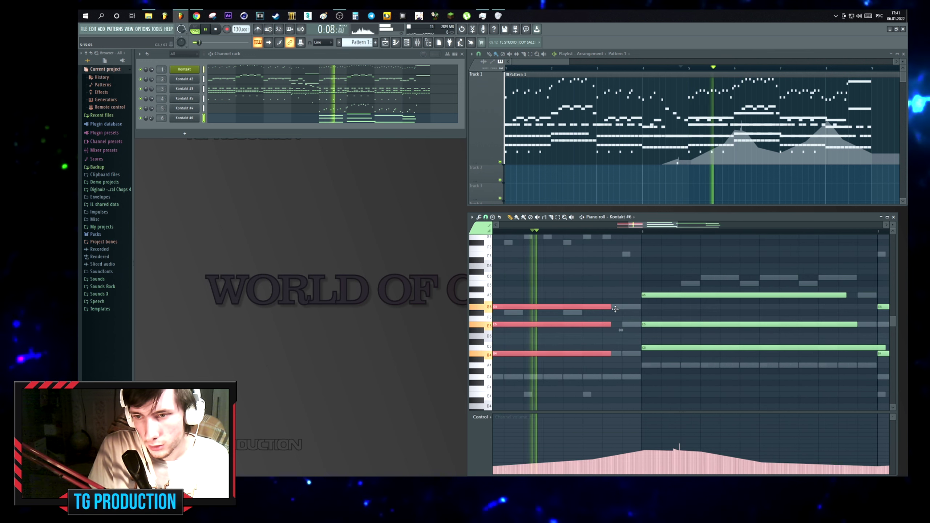
pyautogui.press('space')
pyautogui.hotkey('ctrl', 'z')
pyautogui.hotkey('ctrl', 'z')
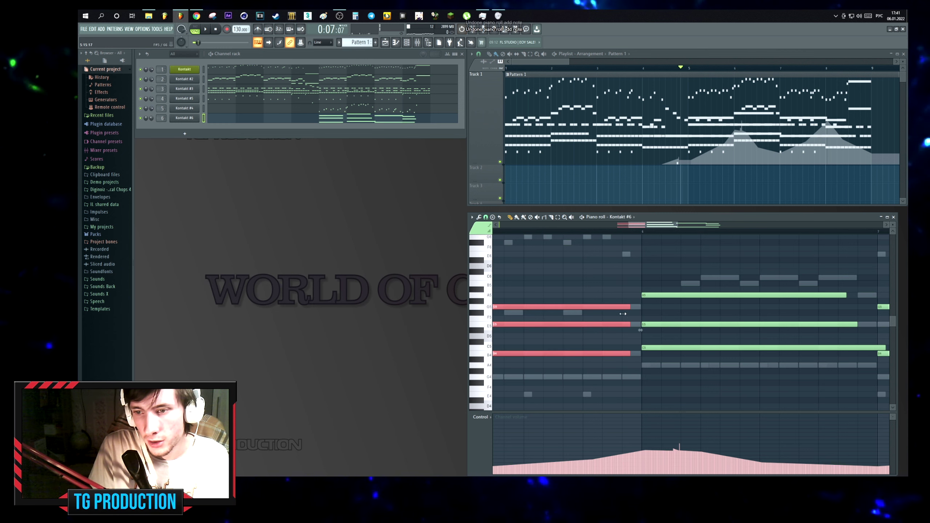
# Play from bar 5 and smooth the channel volume curve from its bar 6 peak down towards bar 7.
pyautogui.scroll(-2, 614, 305)
pyautogui.press('space')
pyautogui.moveTo(627, 448); pyautogui.dragTo(679, 453)
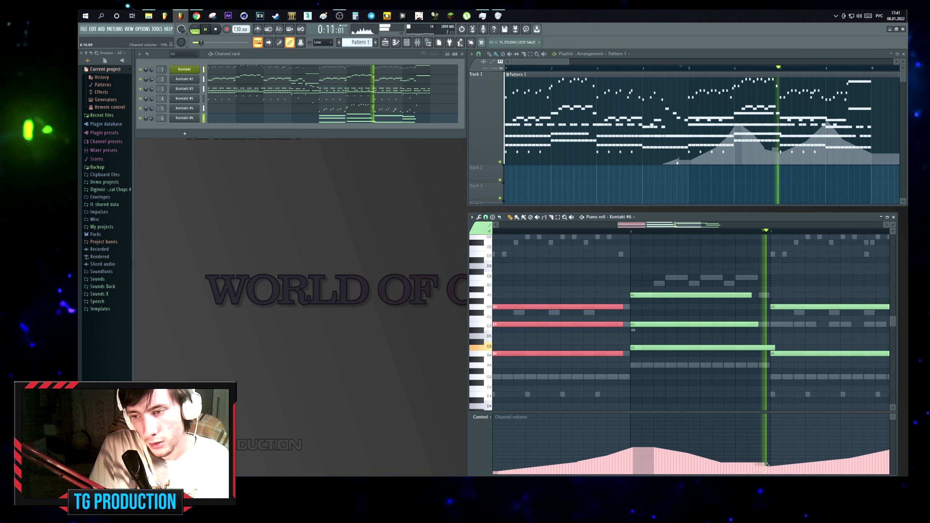
pyautogui.scroll(-1, 558, 413)
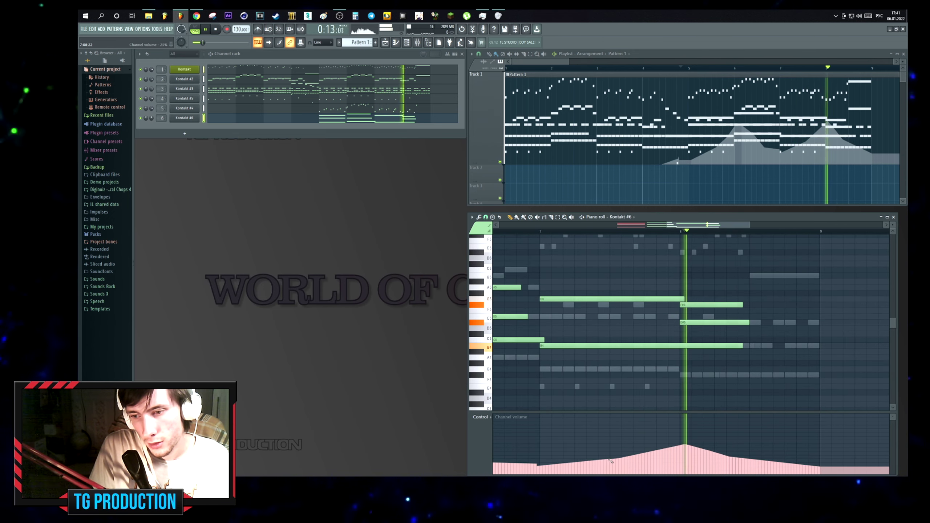
pyautogui.press('space')
# Select all the string chord notes and clone the Kontakt #6 channel, routed to mixer Insert 7.
pyautogui.scroll(-3, 633, 355)
pyautogui.moveTo(720, 272); pyautogui.dragTo(553, 362)
pyautogui.click(185, 133)
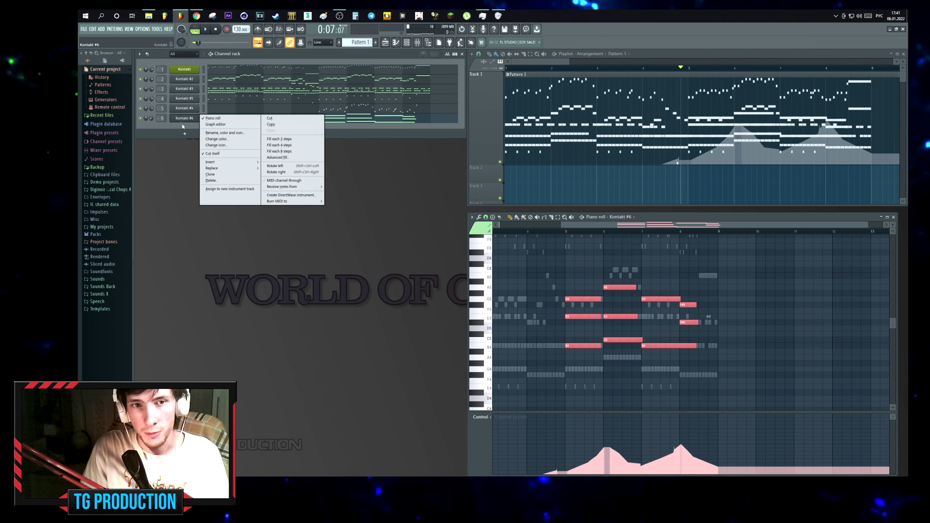
pyautogui.click(227, 174)
pyautogui.scroll(1, 161, 127)
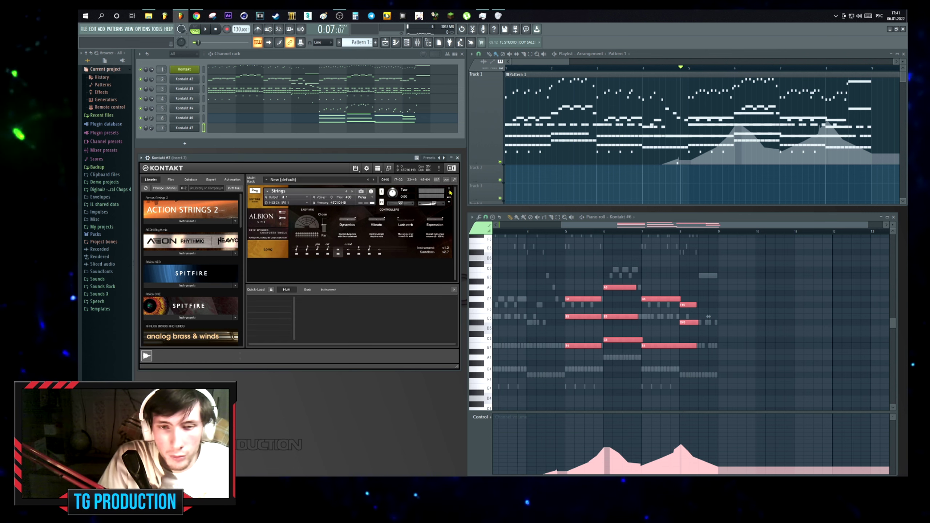
# Replace the cloned channel's instrument with Nucleus 6 French Horns - Sustained and adjust its modulation wheel.
pyautogui.scroll(-10, 204, 289)
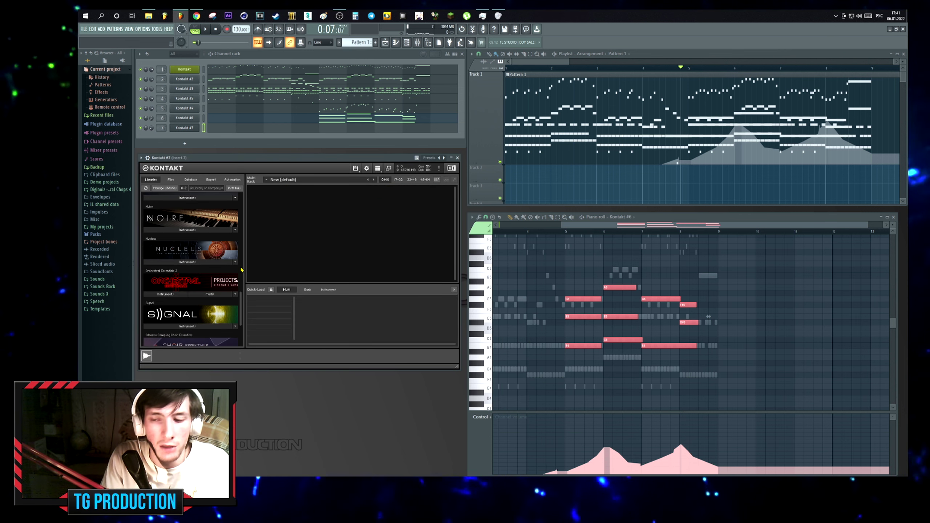
pyautogui.click(221, 264)
pyautogui.doubleClick(197, 281)
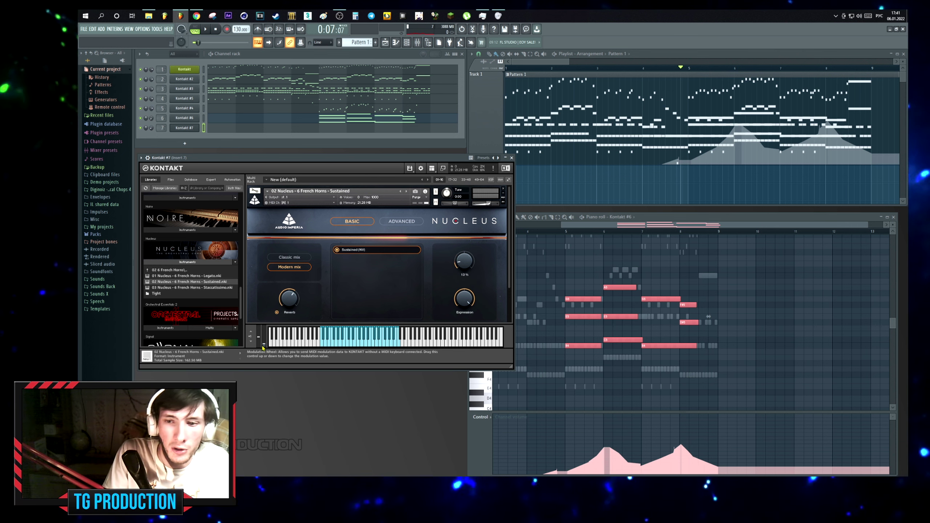
pyautogui.moveTo(265, 340); pyautogui.dragTo(263, 335)
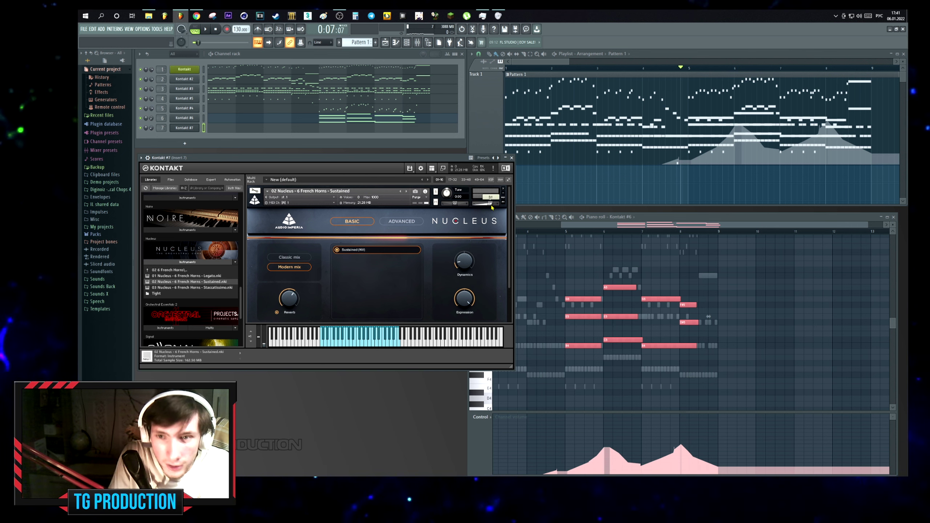
# Play test notes on the French horns at different Dynamics settings, leaving Dynamics at about 15 %.
pyautogui.moveTo(385, 158); pyautogui.dragTo(392, 196)
pyautogui.moveTo(473, 301)
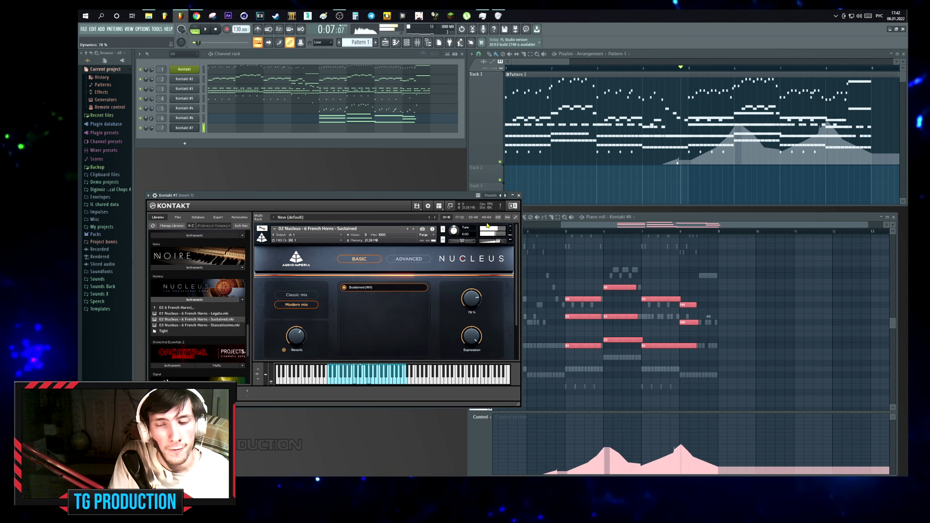
pyautogui.moveTo(476, 269); pyautogui.dragTo(458, 352)
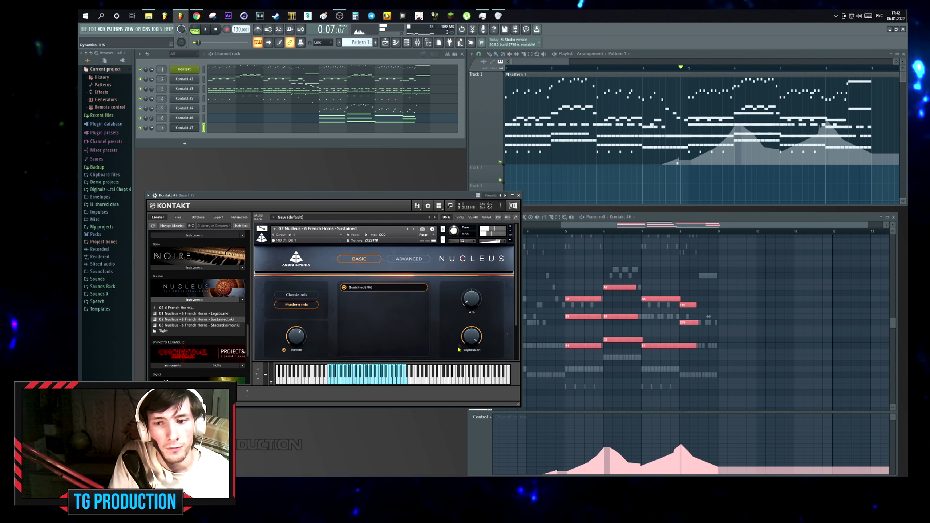
pyautogui.moveTo(473, 251); pyautogui.dragTo(473, 189)
pyautogui.moveTo(450, 293); pyautogui.dragTo(457, 289)
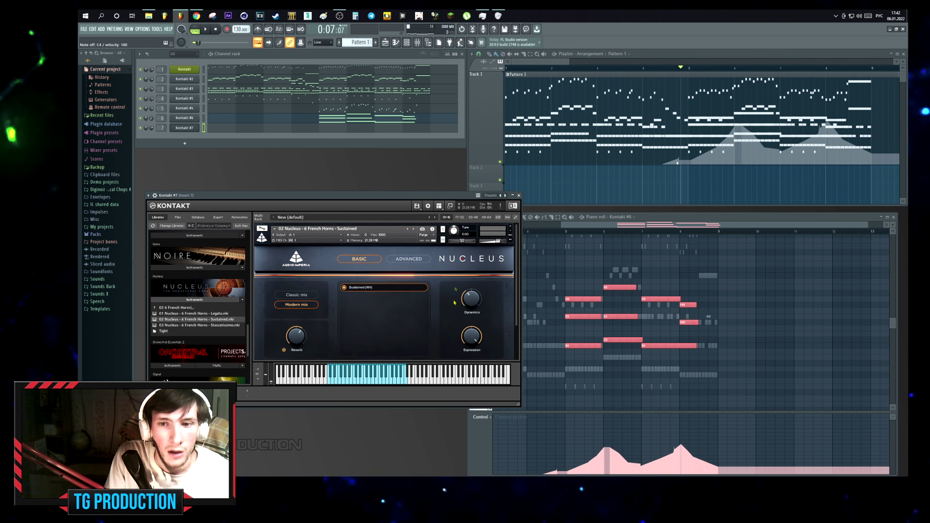
pyautogui.moveTo(452, 199); pyautogui.dragTo(462, 184)
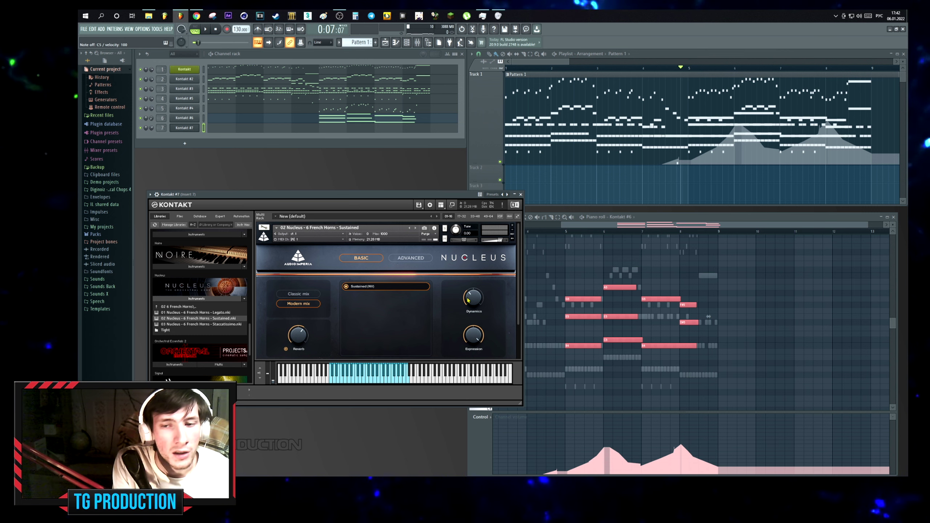
pyautogui.moveTo(477, 305); pyautogui.dragTo(485, 244)
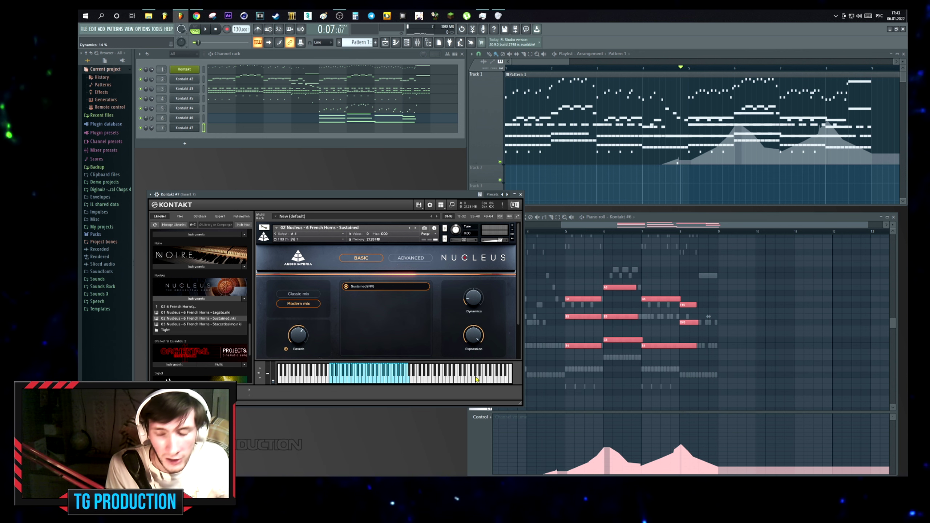
pyautogui.scroll(1, 474, 298)
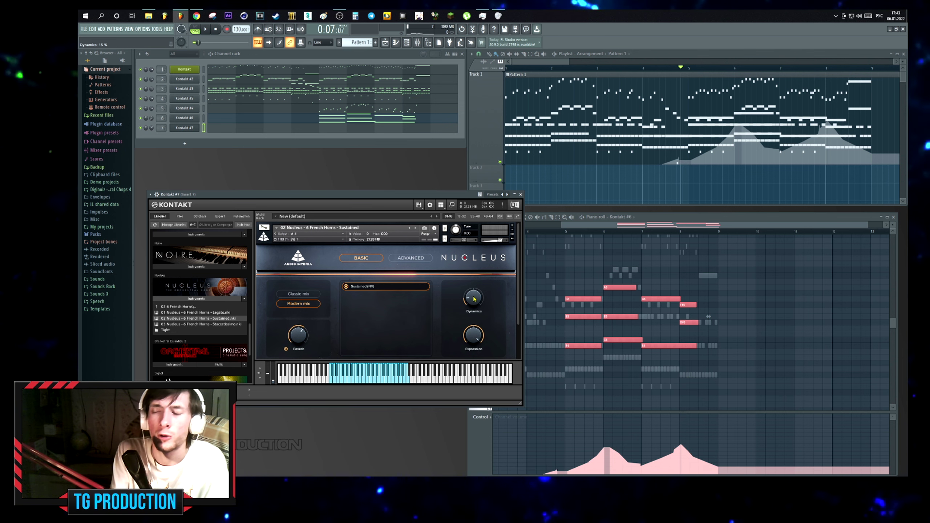
# Open the Kontakt #6 Strings instrument and audition it to examine its Dynamics and Vibrato controls against the horns.
pyautogui.click(591, 465)
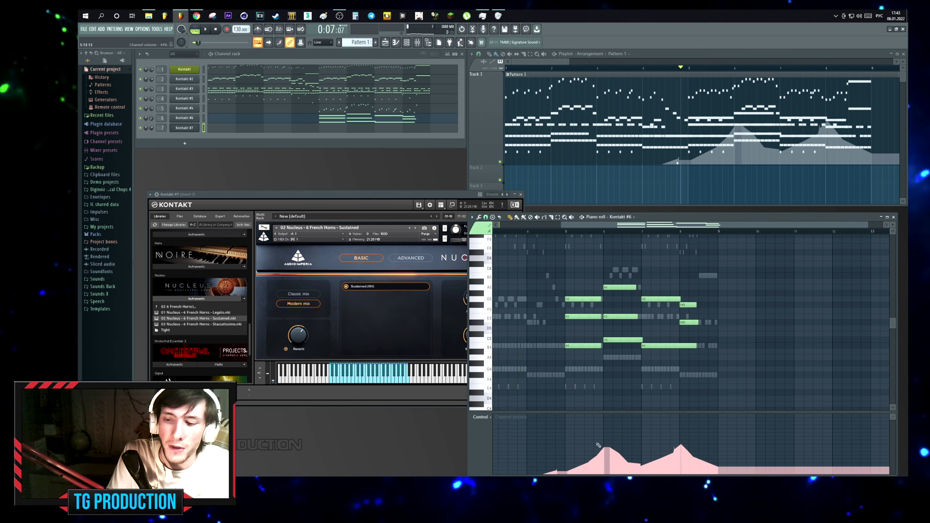
pyautogui.scroll(-2, 623, 360)
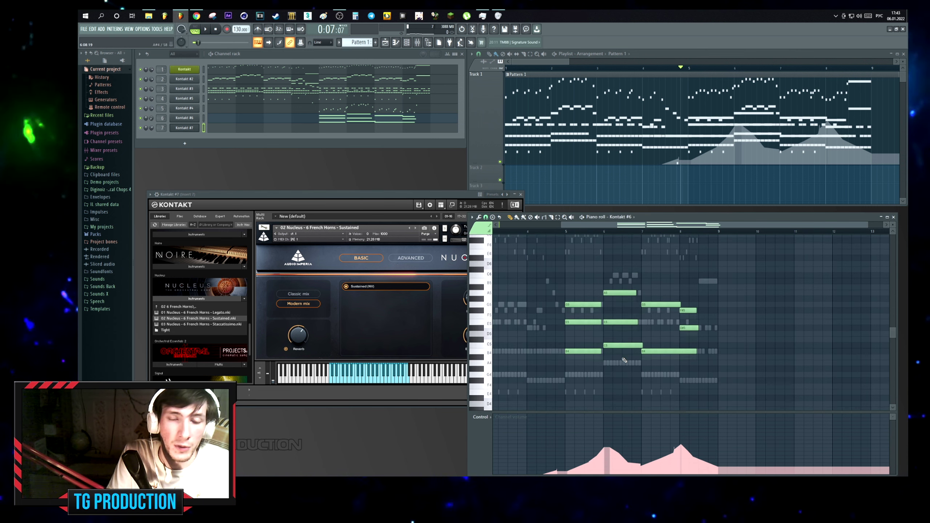
pyautogui.click(196, 120)
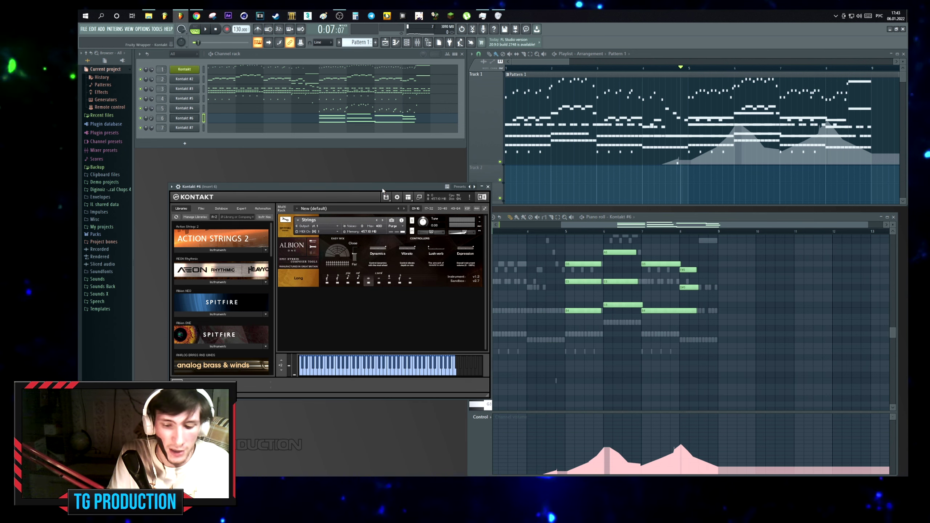
pyautogui.moveTo(382, 187); pyautogui.dragTo(385, 195)
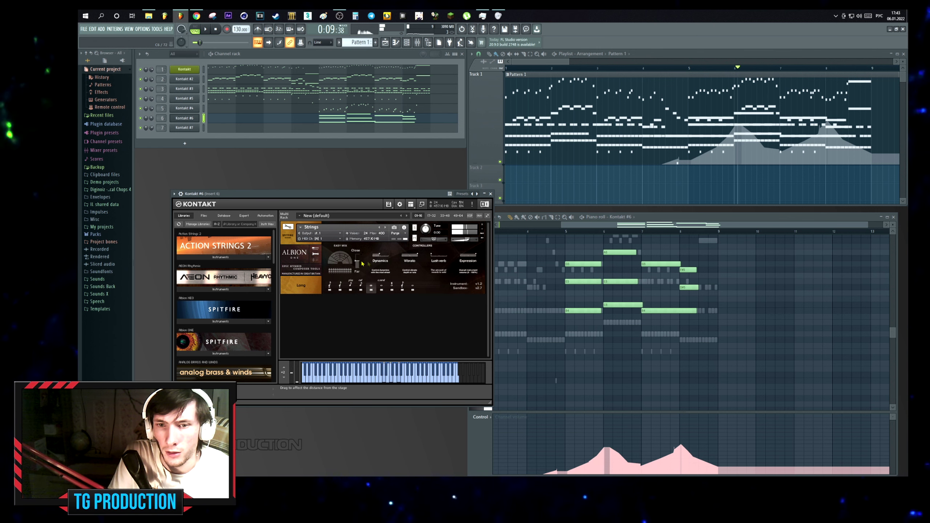
pyautogui.click(555, 233)
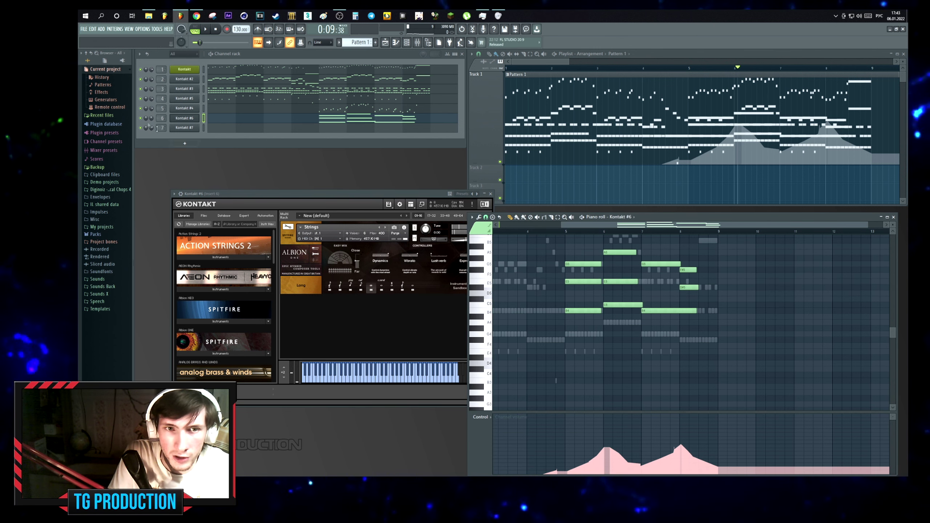
pyautogui.moveTo(151, 128); pyautogui.dragTo(151, 138)
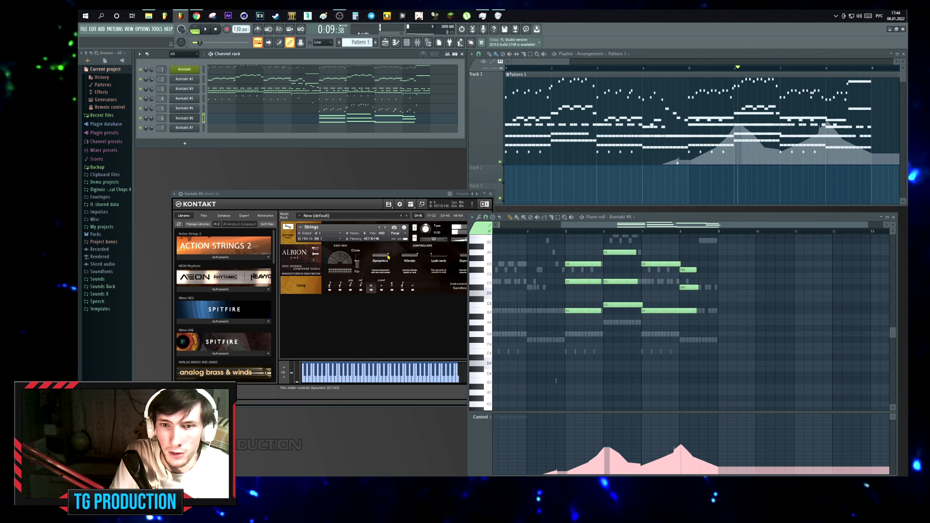
pyautogui.click(360, 257)
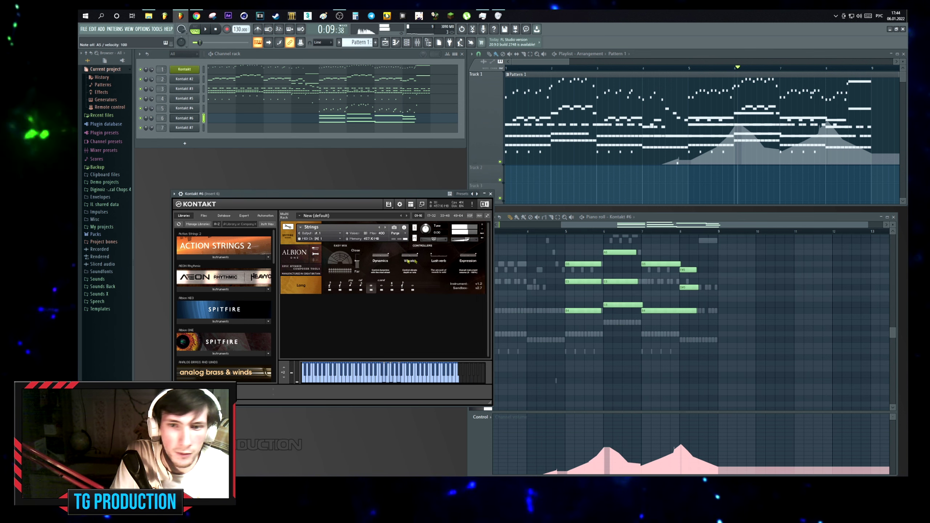
# Copy the string chord notes into the Kontakt #7 French horns channel.
pyautogui.moveTo(437, 194); pyautogui.dragTo(429, 189)
pyautogui.click(193, 128)
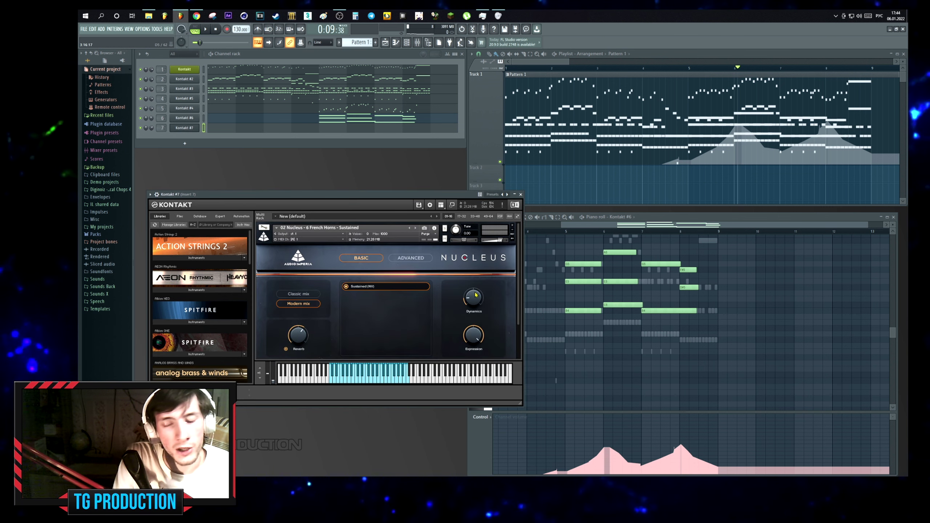
pyautogui.click(616, 275)
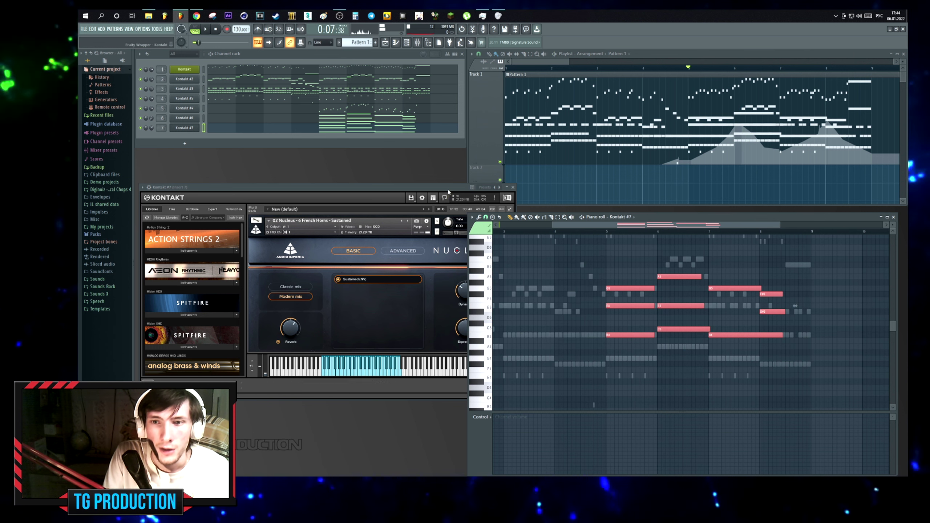
# Adjust the French horns' Dynamics to about 17 % and create an automation clip for that control.
pyautogui.moveTo(450, 189); pyautogui.dragTo(461, 166)
pyautogui.moveTo(474, 285)
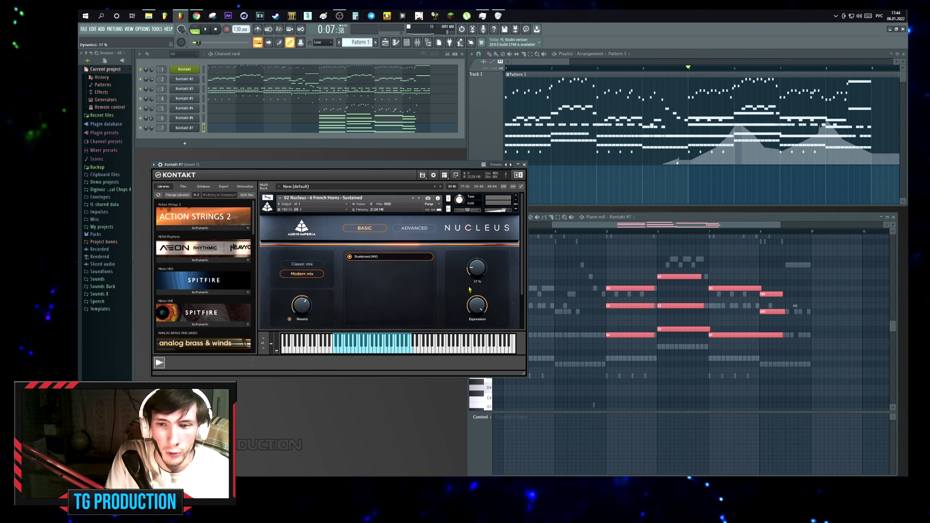
pyautogui.click(300, 42)
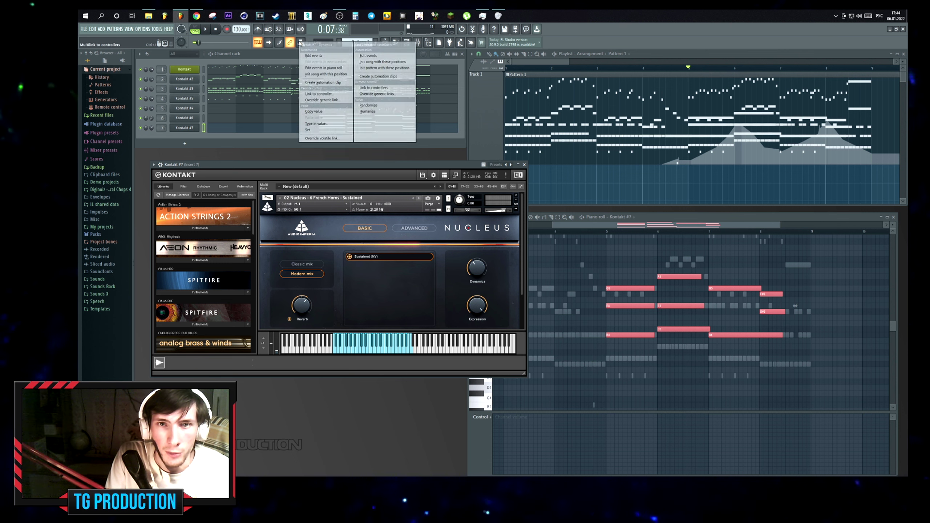
pyautogui.click(320, 83)
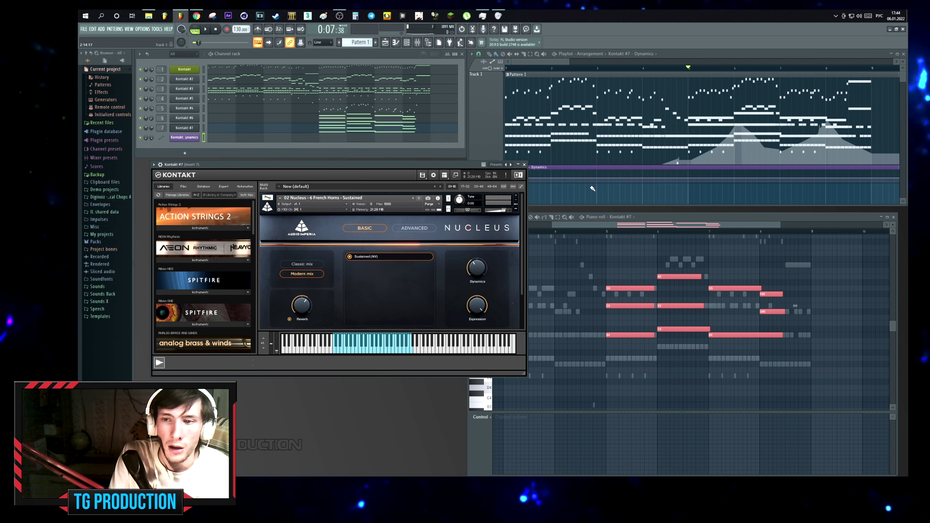
pyautogui.moveTo(453, 169); pyautogui.dragTo(453, 176)
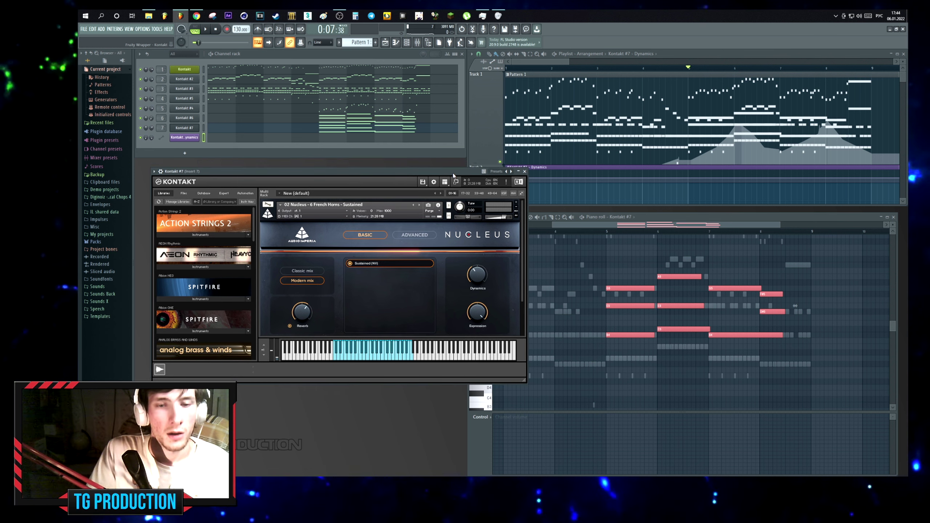
# Browse the French horns' plugin parameters to MIDI CC #1 (Modulation wheel) and test its effect on Dynamics.
pyautogui.moveTo(256, 171); pyautogui.dragTo(272, 184)
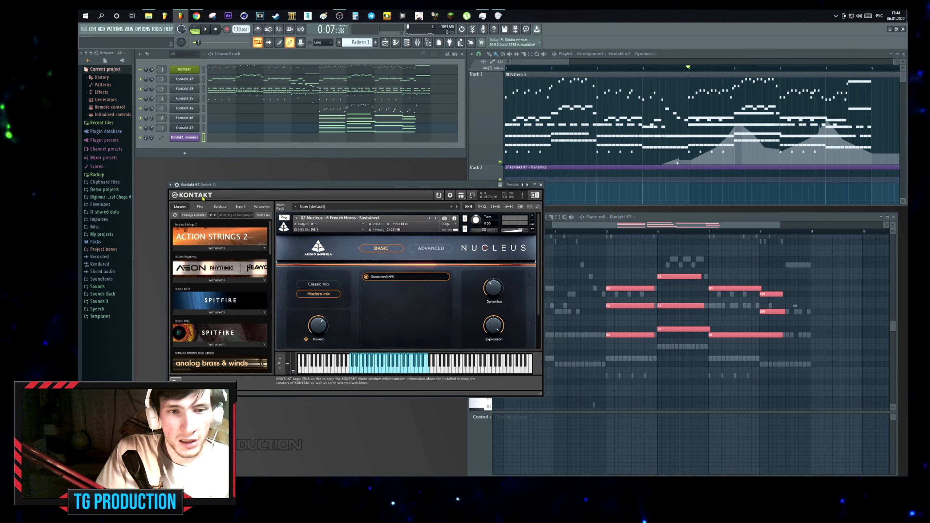
pyautogui.click(172, 185)
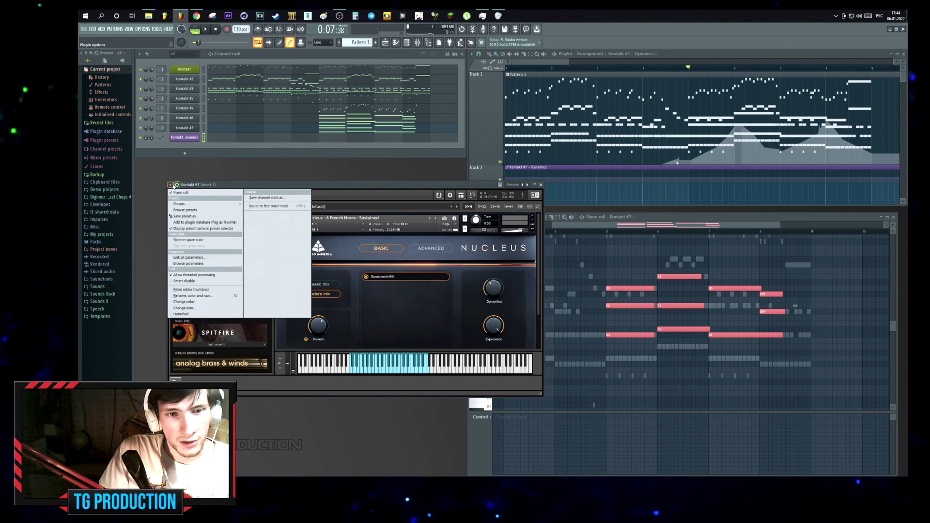
pyautogui.click(192, 265)
pyautogui.scroll(-15, 104, 178)
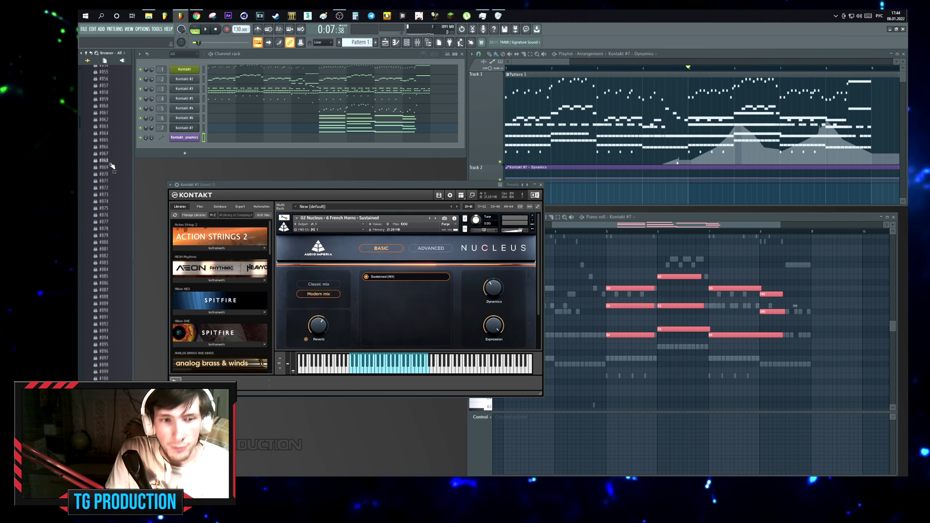
pyautogui.scroll(-15, 105, 177)
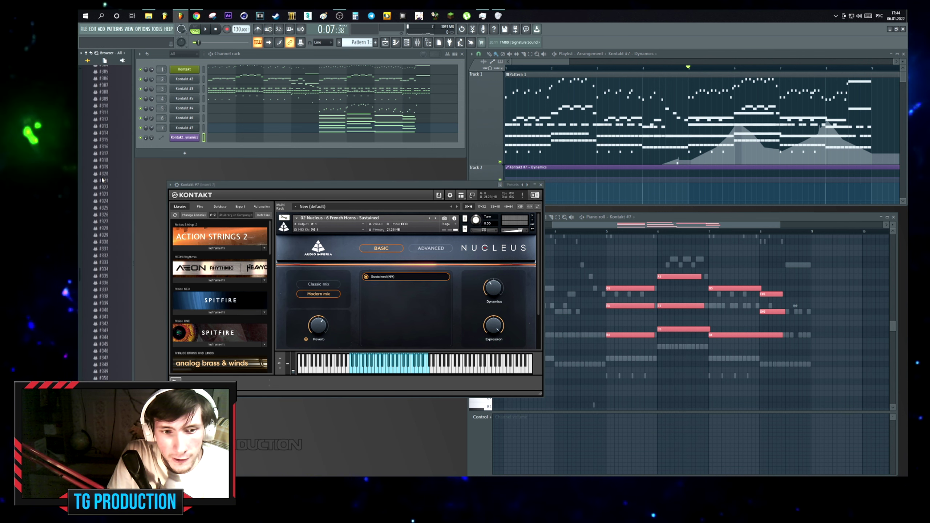
pyautogui.moveTo(136, 247); pyautogui.dragTo(139, 253)
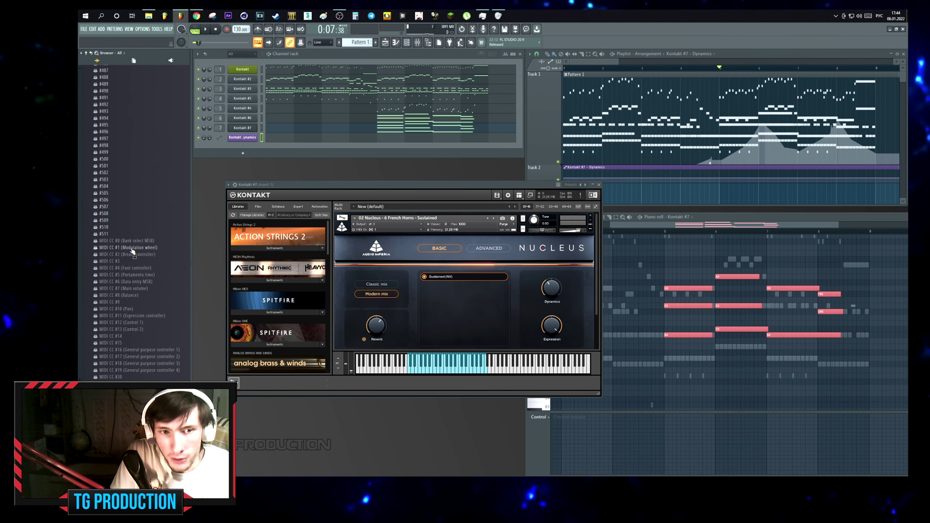
pyautogui.click(133, 251)
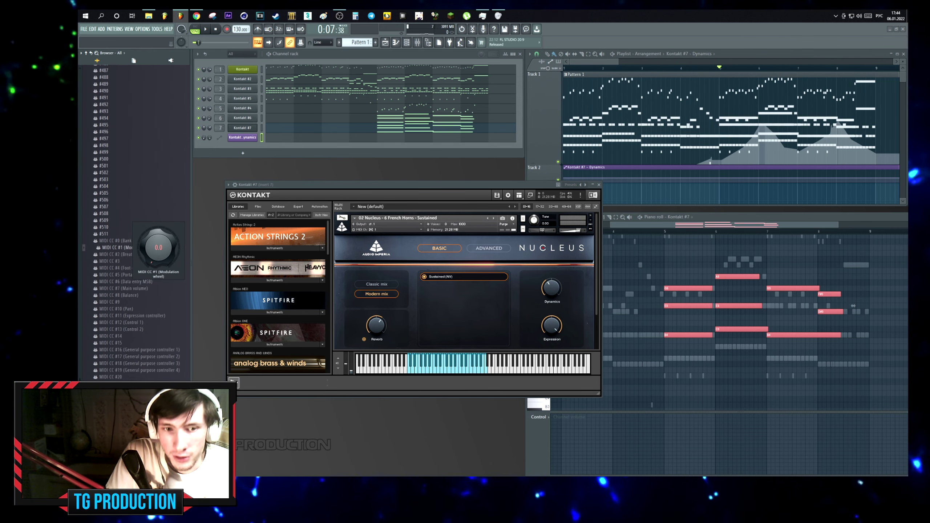
pyautogui.moveTo(158, 247); pyautogui.dragTo(158, 240)
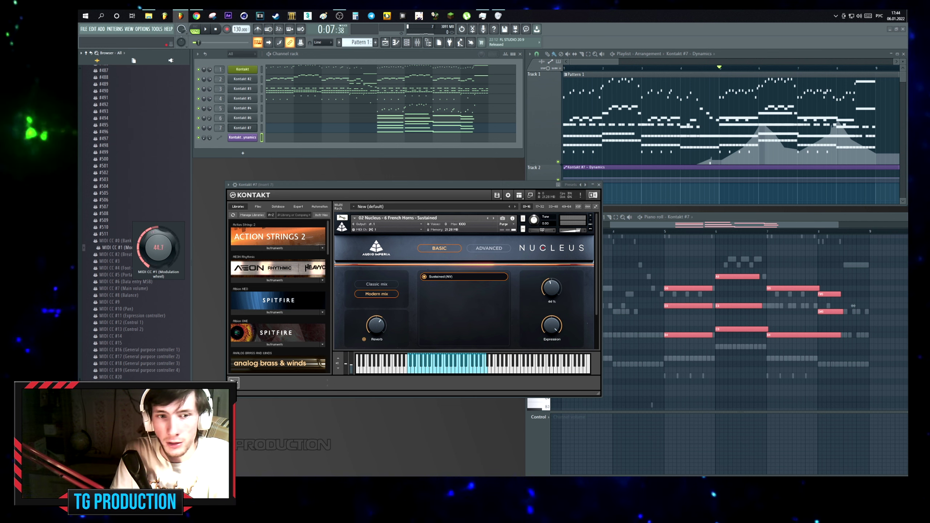
pyautogui.rightClick(123, 249)
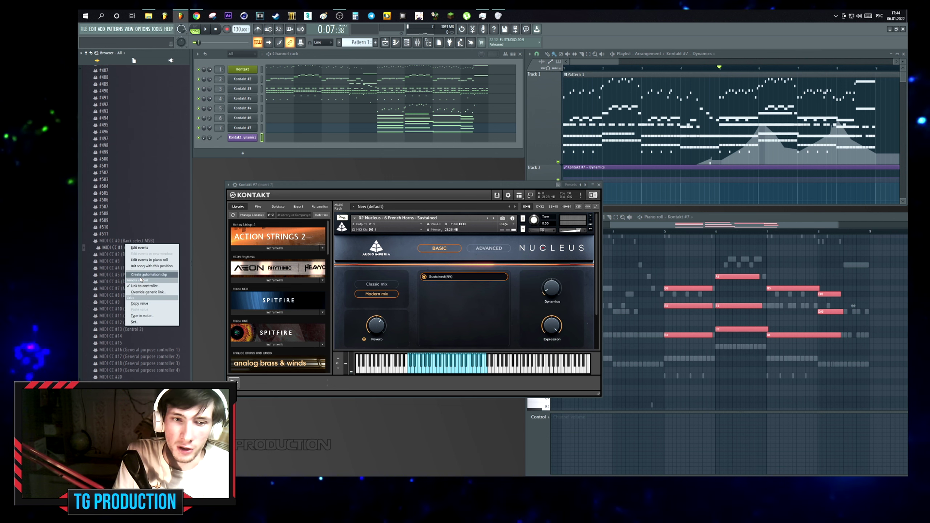
pyautogui.press('Escape')
# Shape the Kontakt #7 Dynamics automation from bar 5 with peaks at bars 6 and 8 and low points at bars 7 and 9.
pyautogui.press('space')
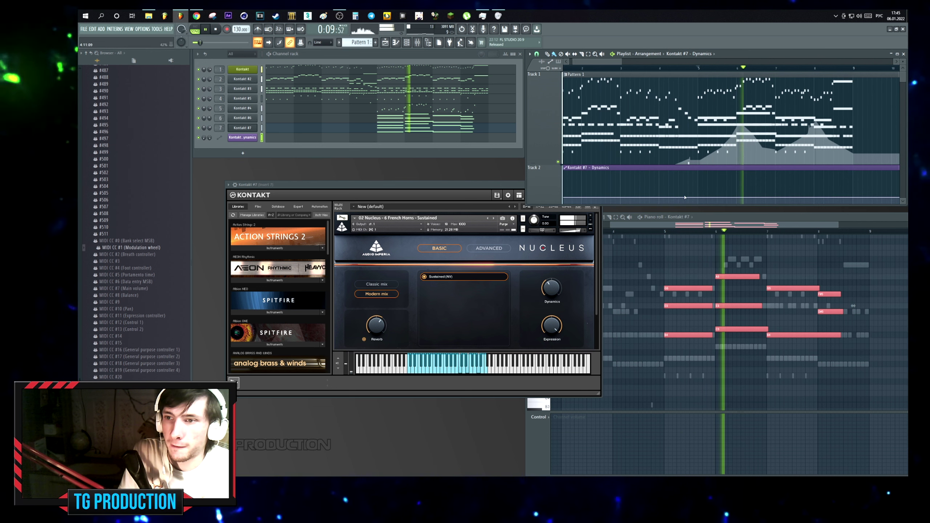
pyautogui.press('space')
pyautogui.press('space')
pyautogui.scroll(-1, 726, 164)
pyautogui.moveTo(725, 164); pyautogui.dragTo(738, 157)
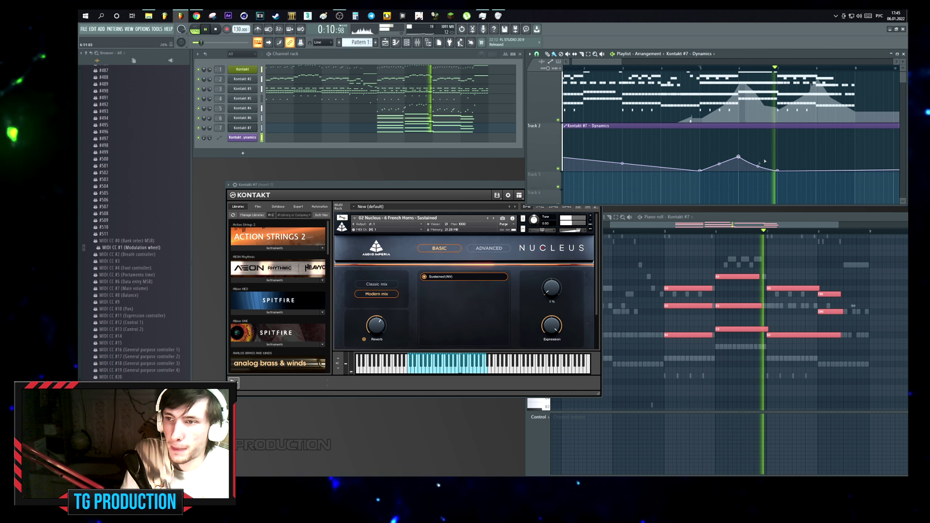
pyautogui.moveTo(815, 170); pyautogui.dragTo(854, 171)
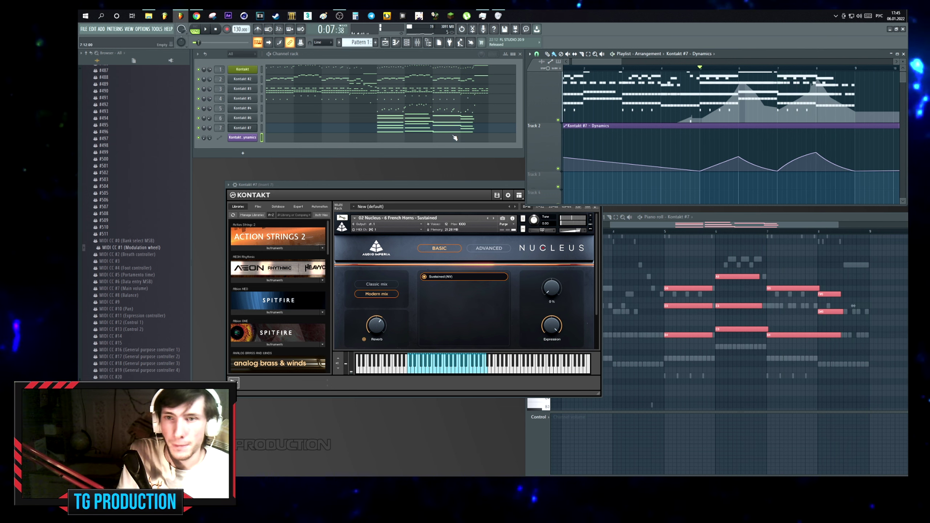
# Transpose all French horn chord notes down one octave and play them from bar 5.
pyautogui.click(738, 268)
pyautogui.press('space')
pyautogui.hotkey('ctrl', 'a')
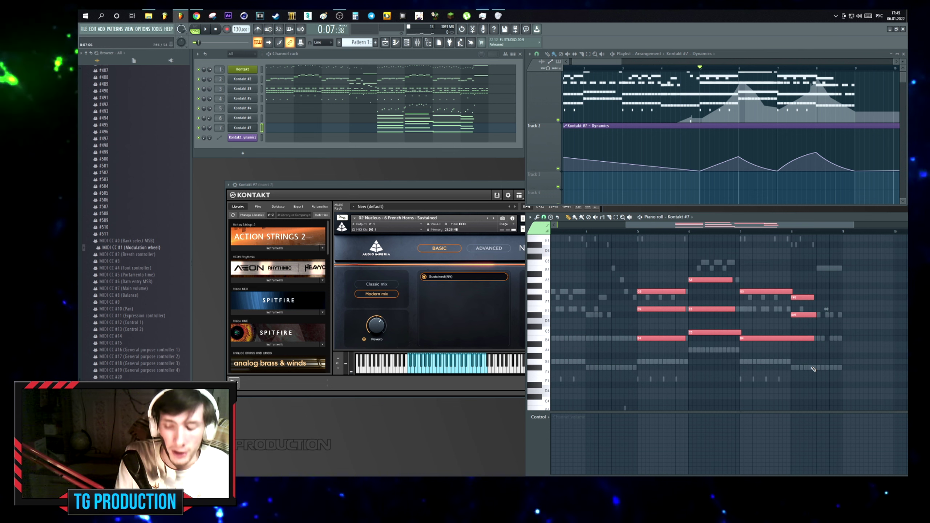
pyautogui.hotkey('ctrl', 'Down')
pyautogui.press('space')
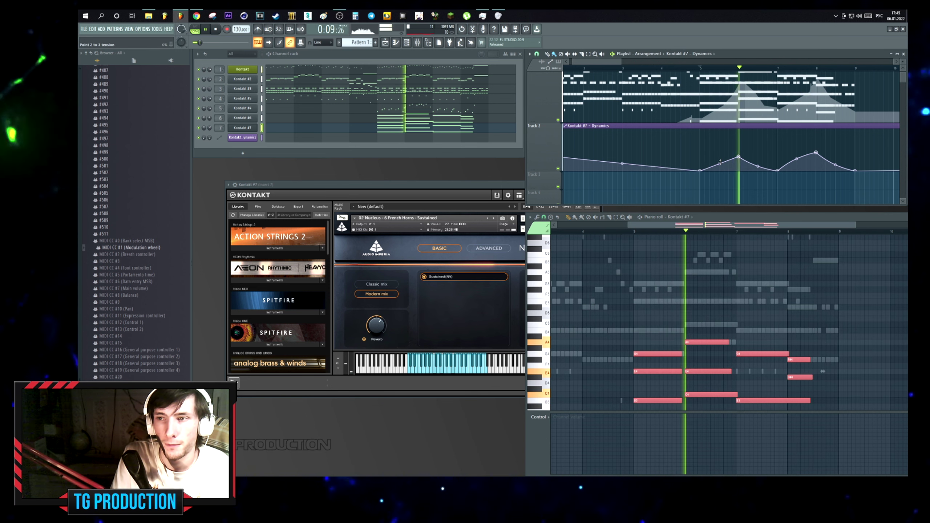
# Raise the lowest notes of the French horn chords one octave, then play the chords with the notes deselected.
pyautogui.scroll(-3, 733, 330)
pyautogui.moveTo(626, 352); pyautogui.dragTo(791, 391)
pyautogui.press('space')
pyautogui.hotkey('ctrl', 'Up')
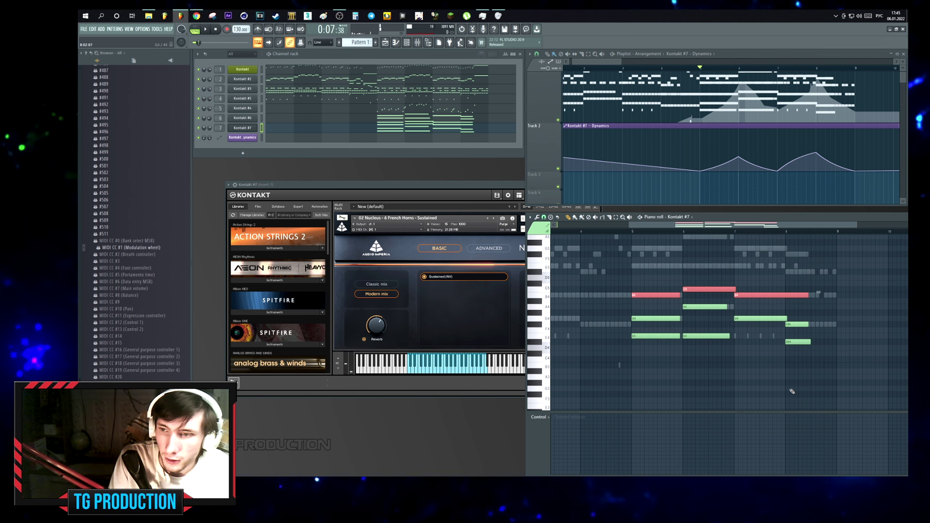
pyautogui.press('space')
pyautogui.hotkey('ctrl', 'd')
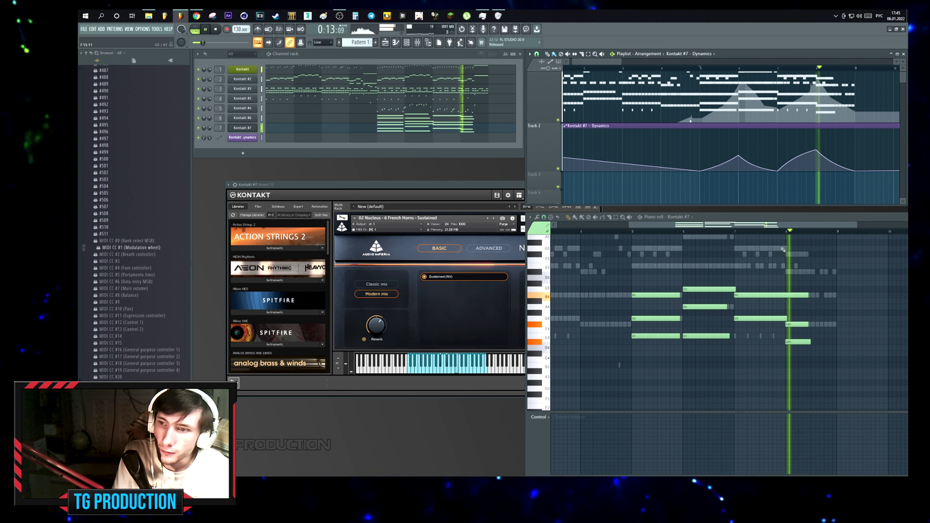
# Add higher French horn notes above the bar 7 and bar 8 chords and play the passage.
pyautogui.press('space')
pyautogui.moveTo(738, 282); pyautogui.dragTo(733, 267)
pyautogui.click(728, 232)
pyautogui.press('space')
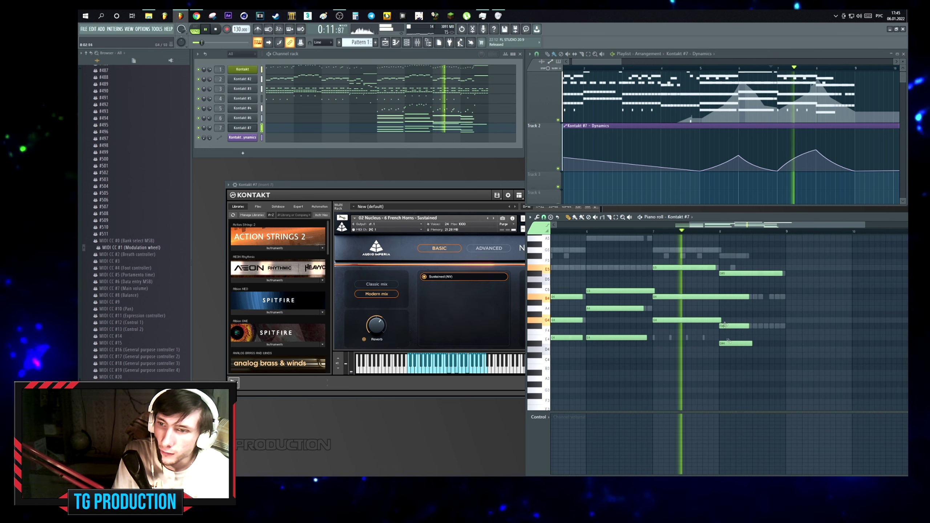
# Undo the last French horn note edits at bar 8 and play the passage.
pyautogui.hotkey('ctrl', 'z')
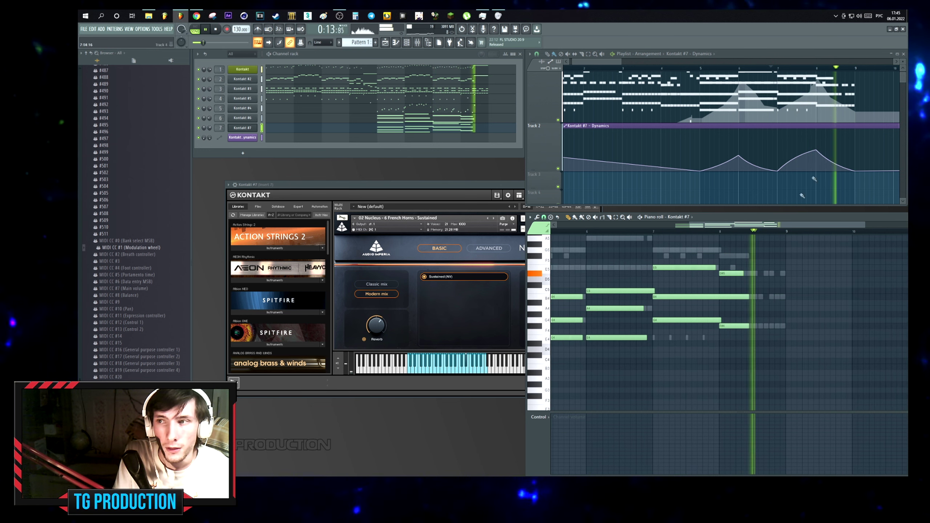
pyautogui.scroll(-3, 813, 179)
pyautogui.press('space')
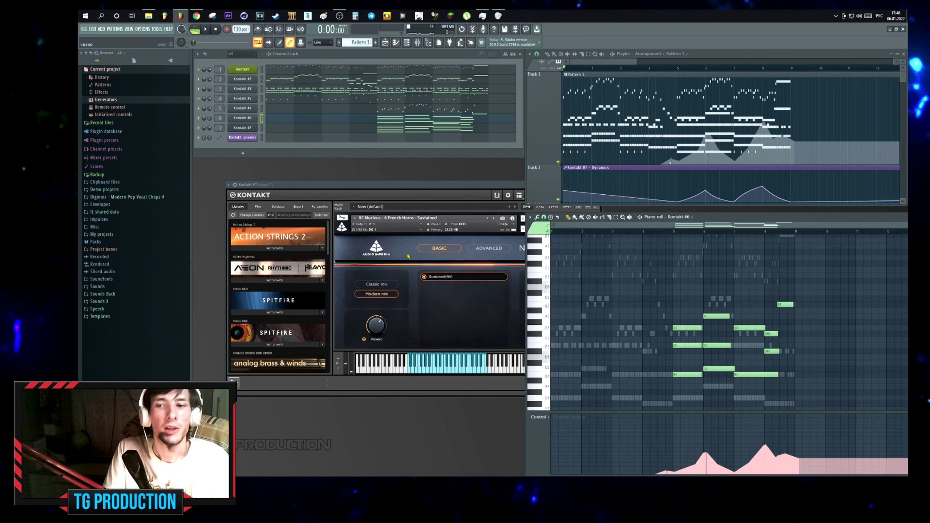
# Add a Kontakt #8 channel with the 01. Emotional Violin instrument and open its piano roll.
pyautogui.rightClick(261, 128)
pyautogui.click(267, 183)
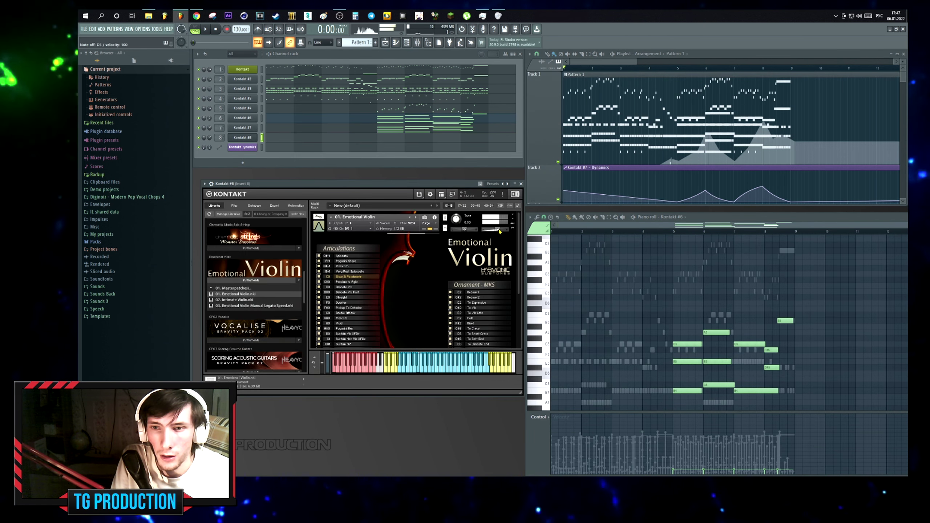
pyautogui.click(520, 183)
pyautogui.click(332, 138)
# Draw the opening violin melody in bars 1 to 3 of the Kontakt #8 part and play it.
pyautogui.press('space')
pyautogui.moveTo(614, 317); pyautogui.dragTo(648, 311)
pyautogui.moveTo(593, 288); pyautogui.dragTo(607, 288)
pyautogui.click(608, 317)
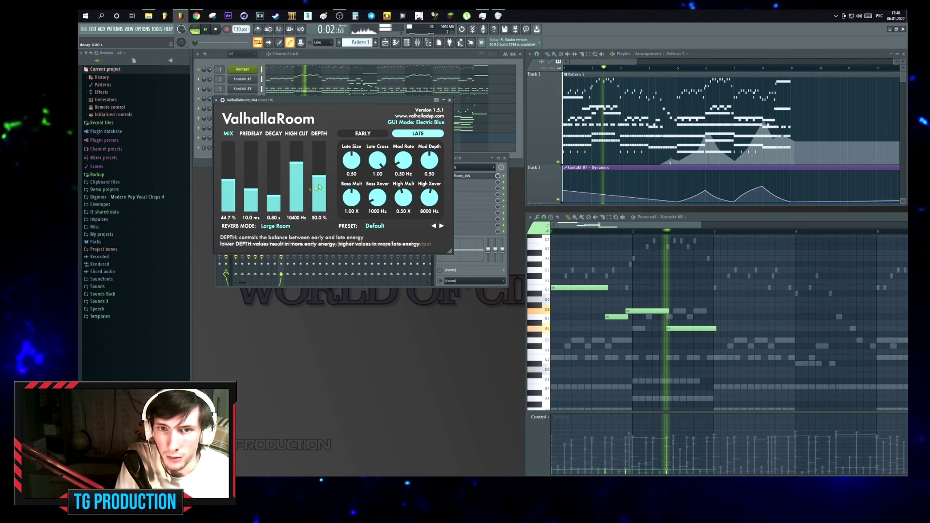
pyautogui.click(717, 340)
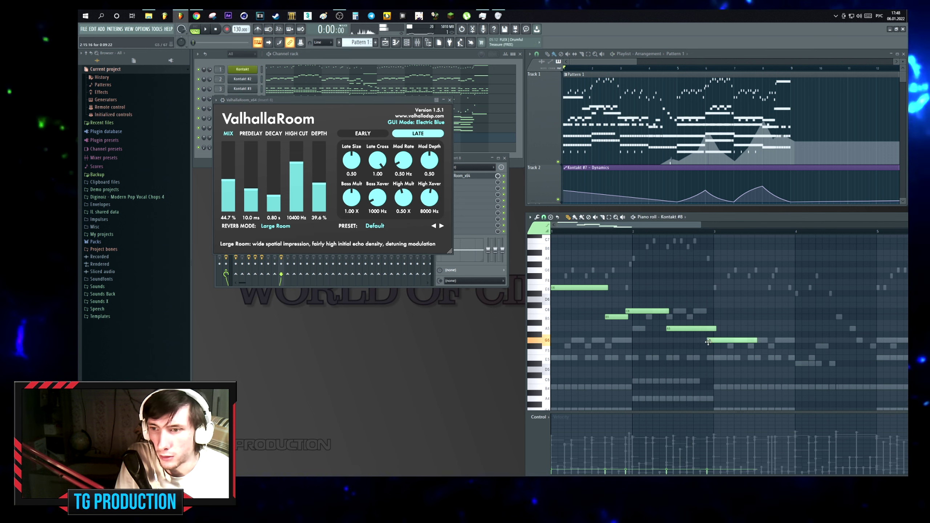
pyautogui.click(730, 329)
pyautogui.click(750, 316)
pyautogui.press('space')
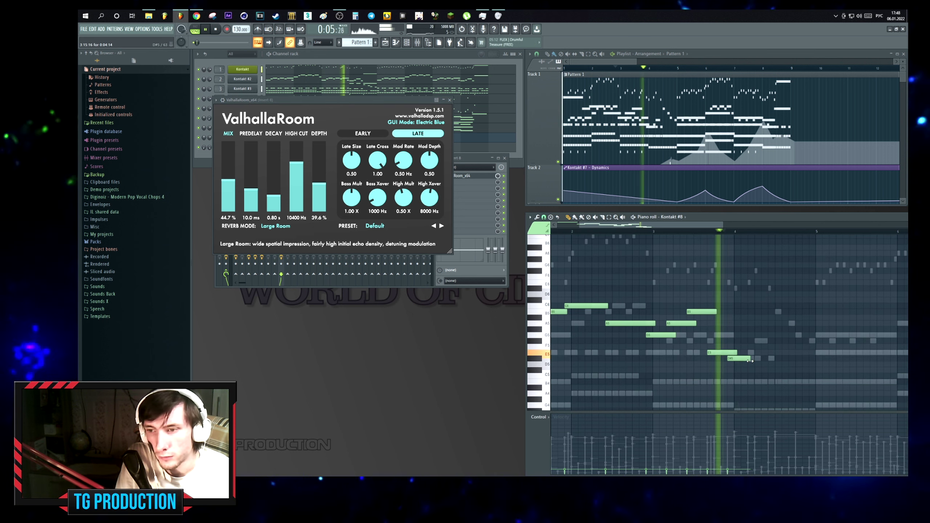
# Duplicate the violin melody from bar 5 and raise notes in its second half to higher pitches.
pyautogui.hotkey('ctrl', 'b')
pyautogui.press('space')
pyautogui.moveTo(712, 327); pyautogui.dragTo(713, 286)
pyautogui.moveTo(732, 339); pyautogui.dragTo(744, 292)
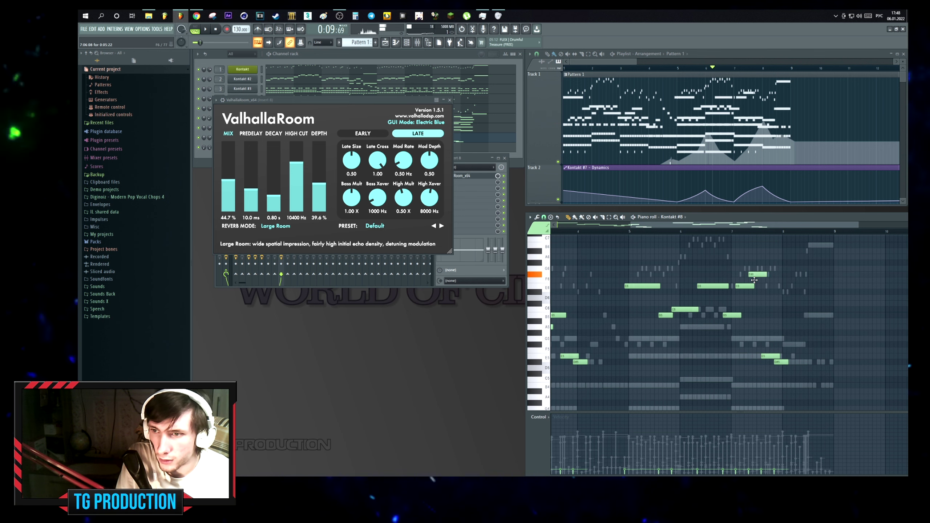
# Rework the end of the violin melody into a descending figure in bar 7 and a long held B at bar 8.
pyautogui.scroll(2, 754, 280)
pyautogui.press('space')
pyautogui.moveTo(695, 274); pyautogui.dragTo(733, 317)
pyautogui.scroll(-2, 733, 317)
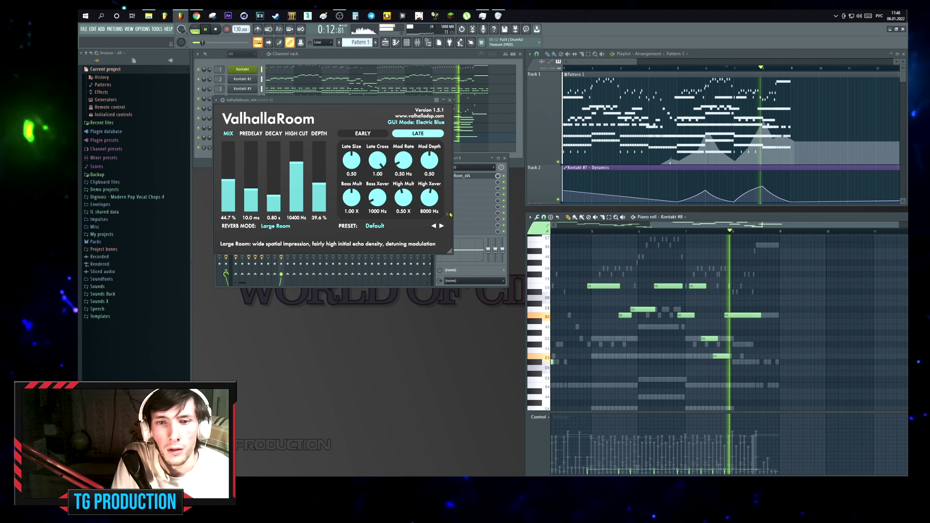
pyautogui.click(449, 100)
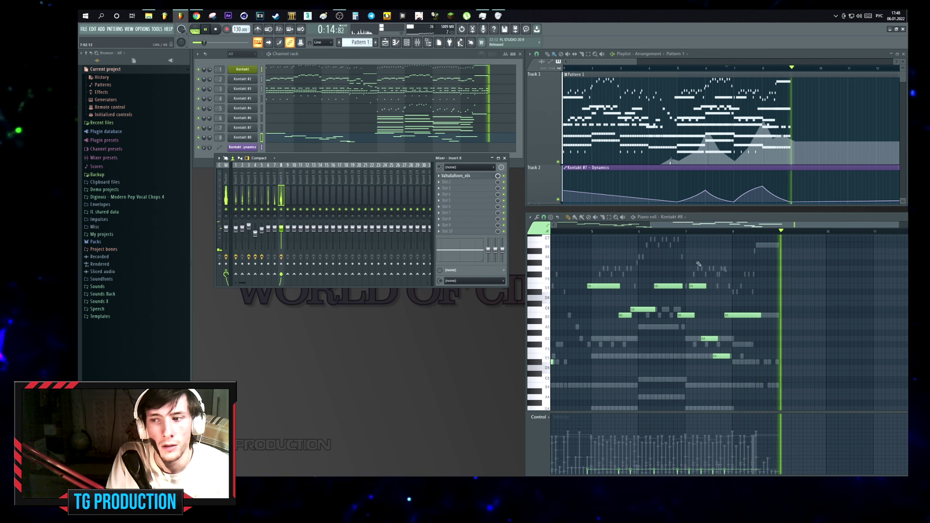
pyautogui.press('space')
# Open the Emotional Violin's Expert settings and turn on Auto Mode for Legato Trimming.
pyautogui.click(252, 138)
pyautogui.scroll(-3, 432, 343)
pyautogui.click(438, 329)
pyautogui.click(339, 329)
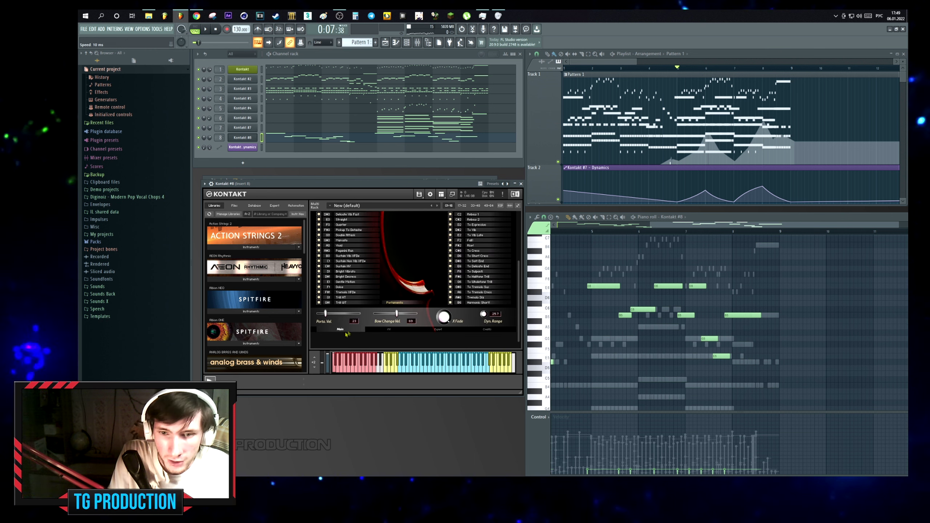
pyautogui.click(437, 329)
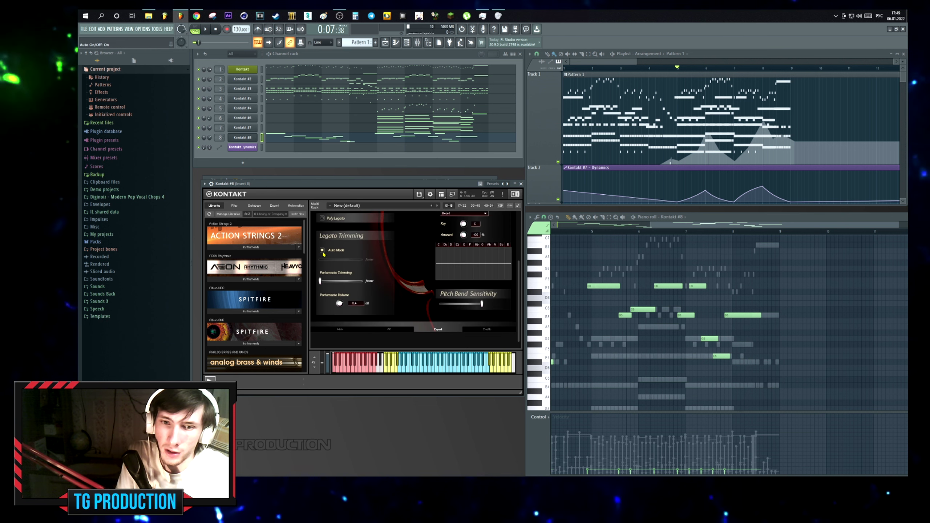
# Adjust the violin note velocities from bar 5 during playback, raising those from mid-bar 6 through bar 8.
pyautogui.hscroll(-2, 628, 463)
pyautogui.press('space')
pyautogui.scroll(1, 637, 460)
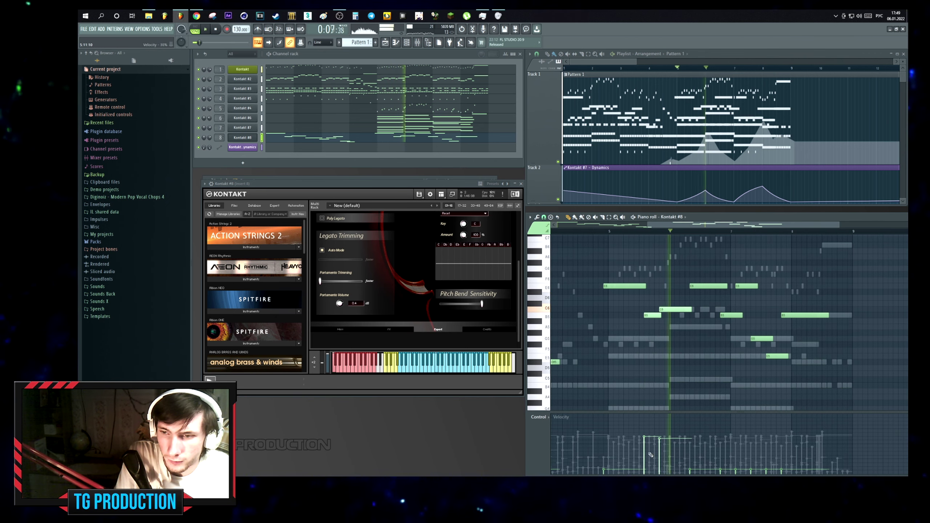
pyautogui.scroll(3, 643, 316)
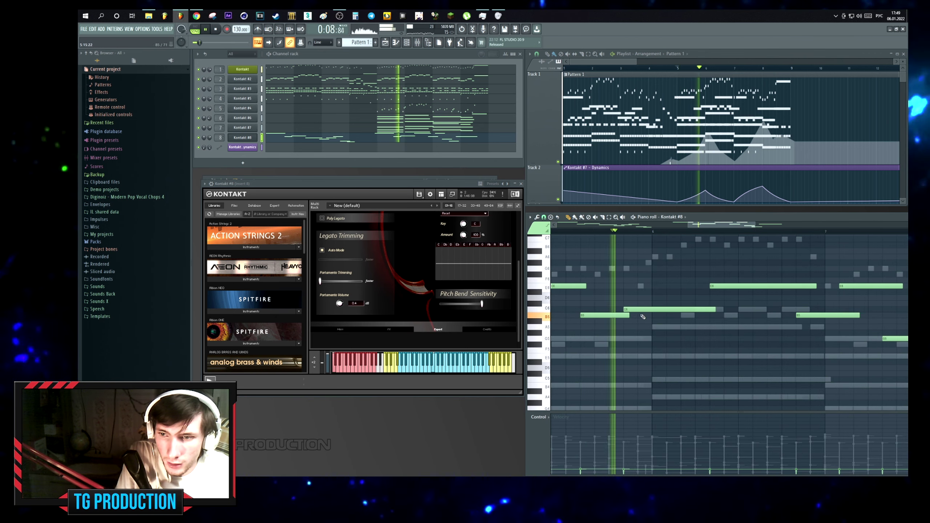
pyautogui.hotkey('ctrl', 'z')
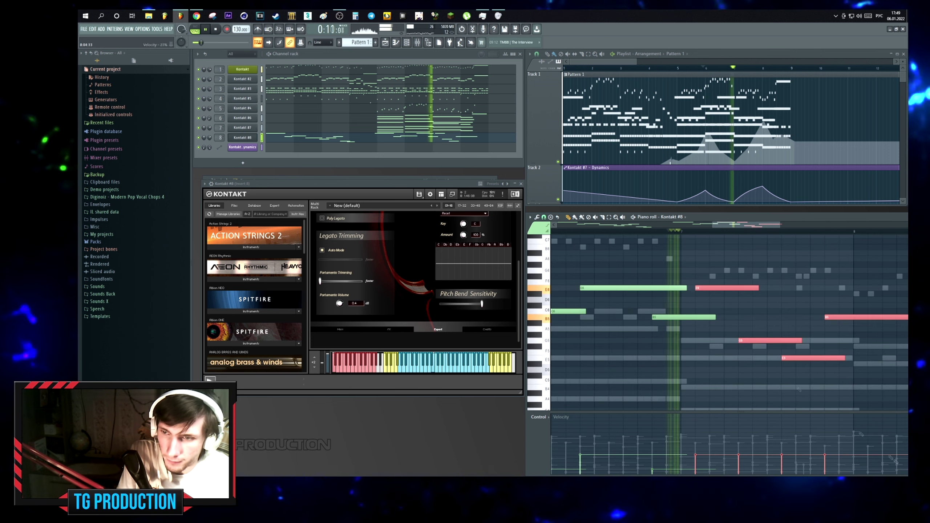
pyautogui.scroll(-1, 712, 334)
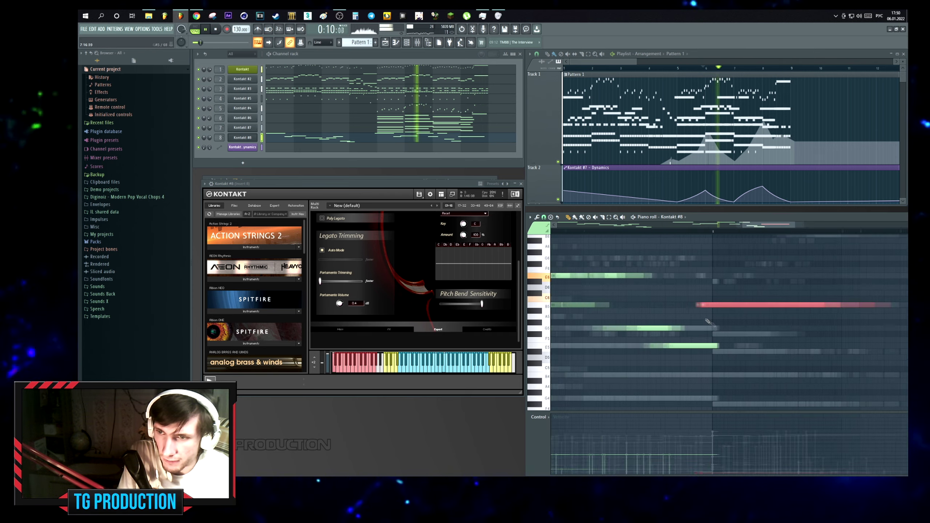
# Check the violin's reverb on mixer insert 8 during playback and select the violin notes from bar 5 onward.
pyautogui.press('F9')
pyautogui.click(461, 198)
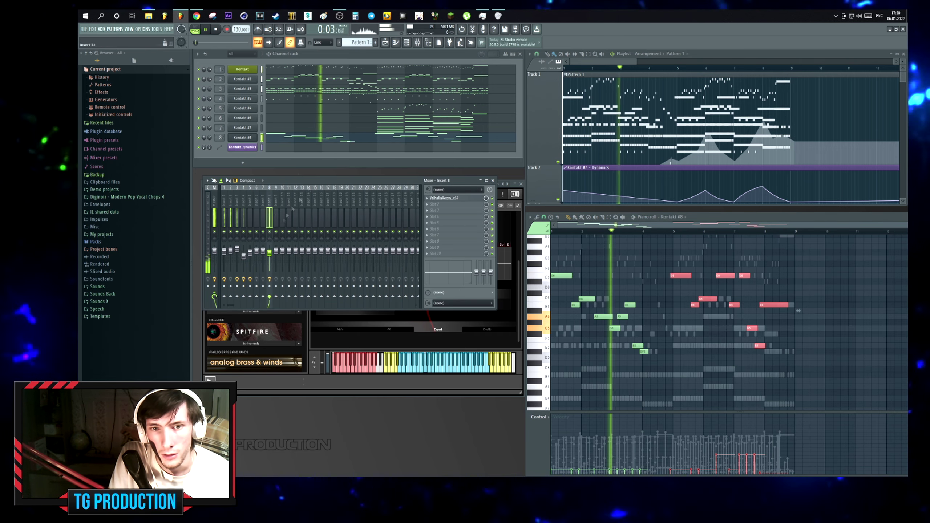
pyautogui.press('F9')
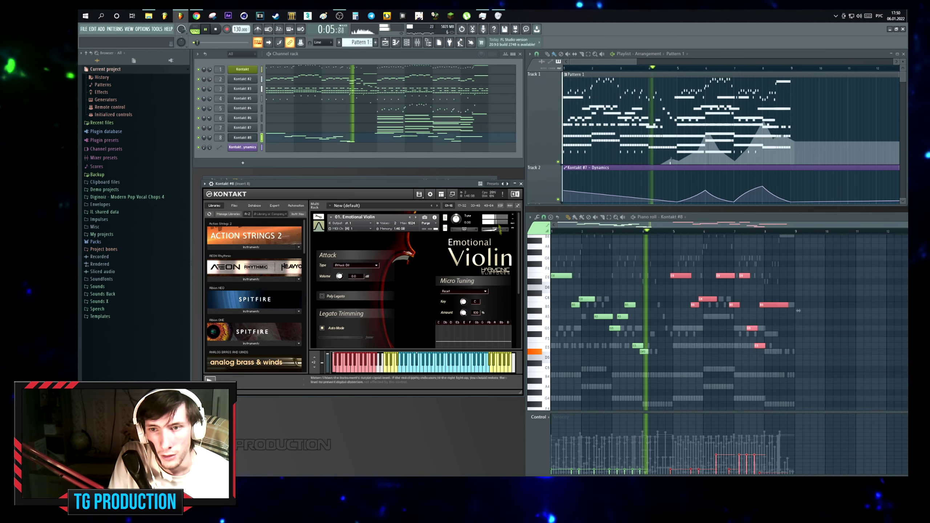
pyautogui.press('F9')
pyautogui.moveTo(667, 258); pyautogui.dragTo(793, 344)
pyautogui.press('space')
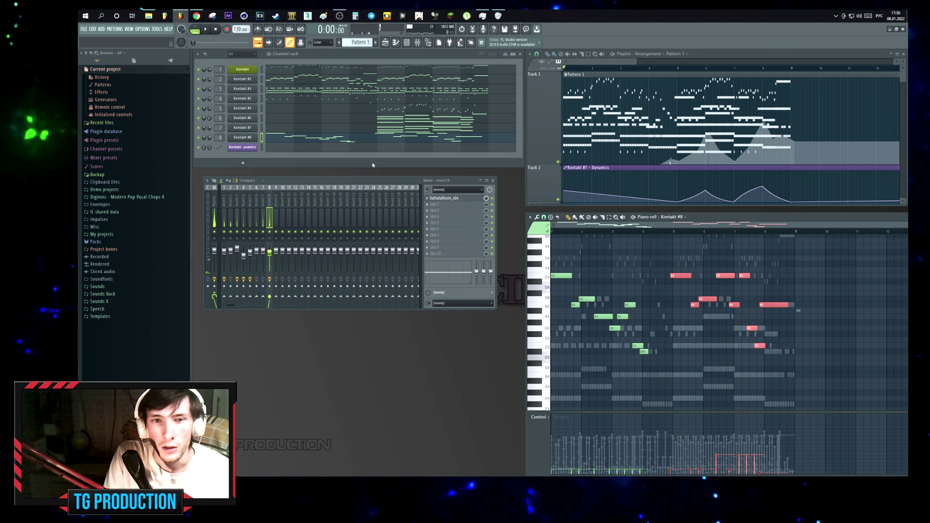
# Add a Kontakt #9 channel, load Strings.nki from the Albion One library, and close the plugin and mixer windows.
pyautogui.rightClick(248, 142)
pyautogui.click(256, 179)
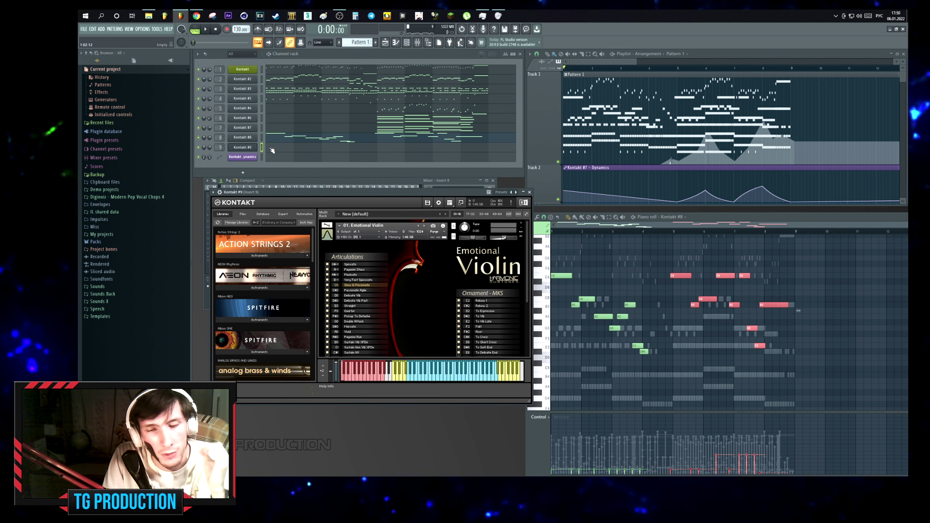
pyautogui.scroll(-2, 257, 329)
pyautogui.click(260, 322)
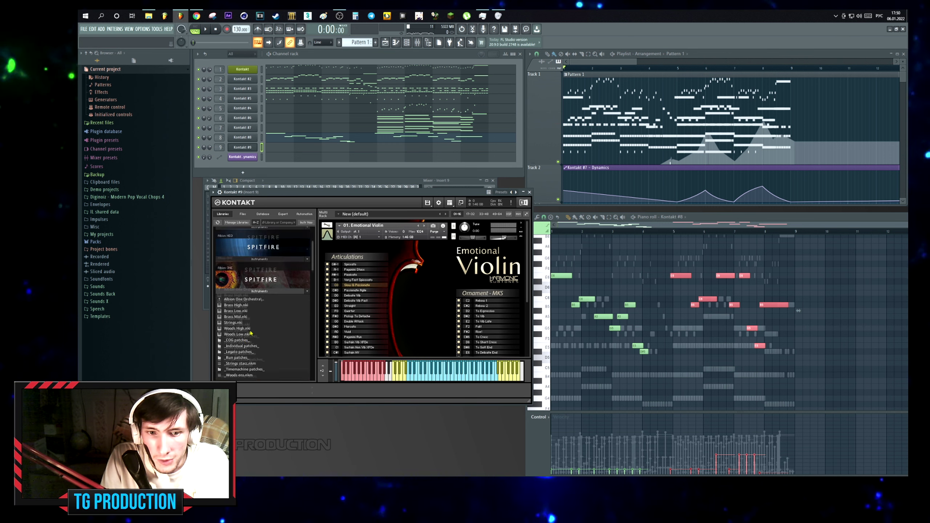
pyautogui.scroll(-1, 250, 333)
pyautogui.doubleClick(232, 313)
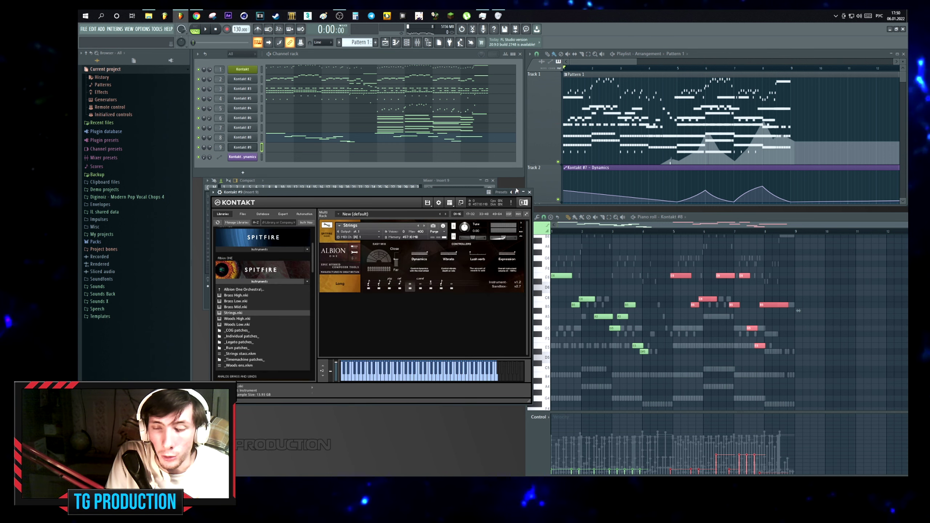
pyautogui.click(529, 192)
pyautogui.click(492, 180)
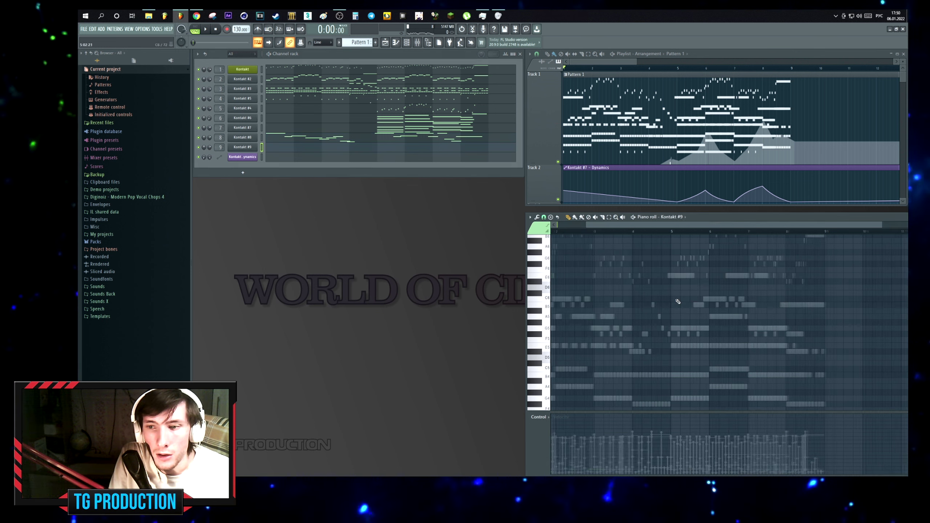
# Place a copy of the violin melody in the Kontakt #9 strings part starting at bar 5.
pyautogui.moveTo(632, 277); pyautogui.dragTo(685, 280)
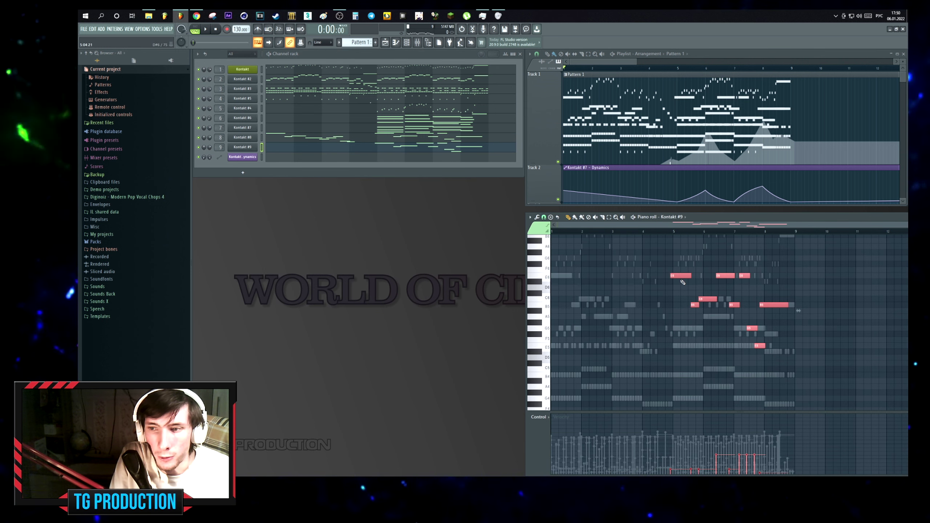
pyautogui.click(632, 237)
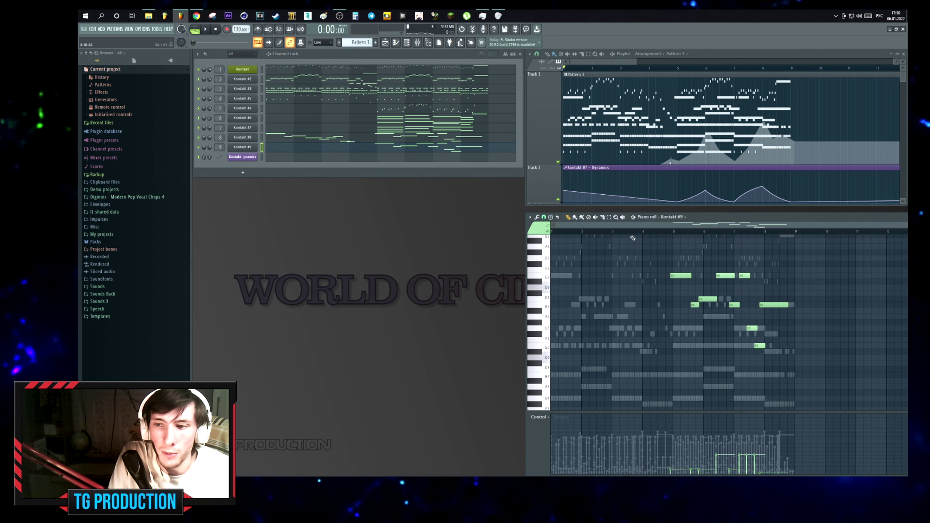
pyautogui.scroll(3, 658, 235)
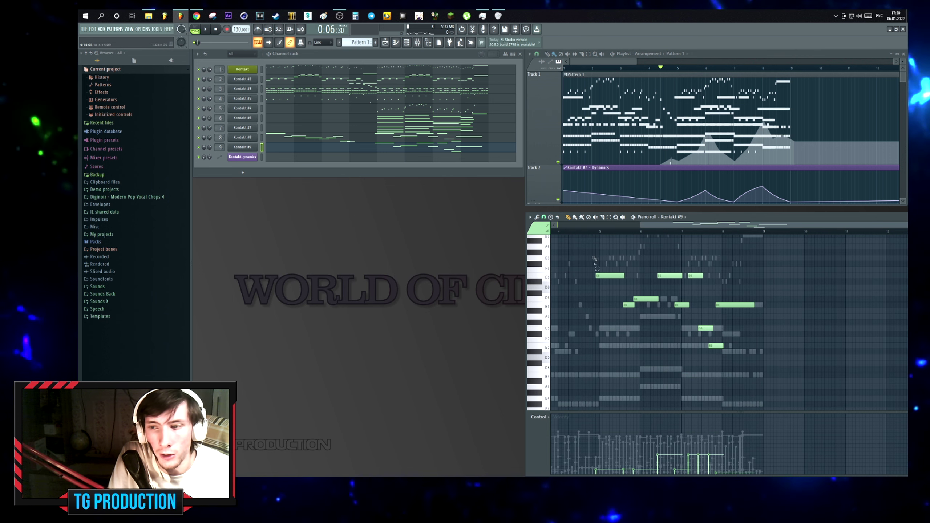
pyautogui.hotkey('ctrl', 'a')
pyautogui.scroll(-1, 571, 271)
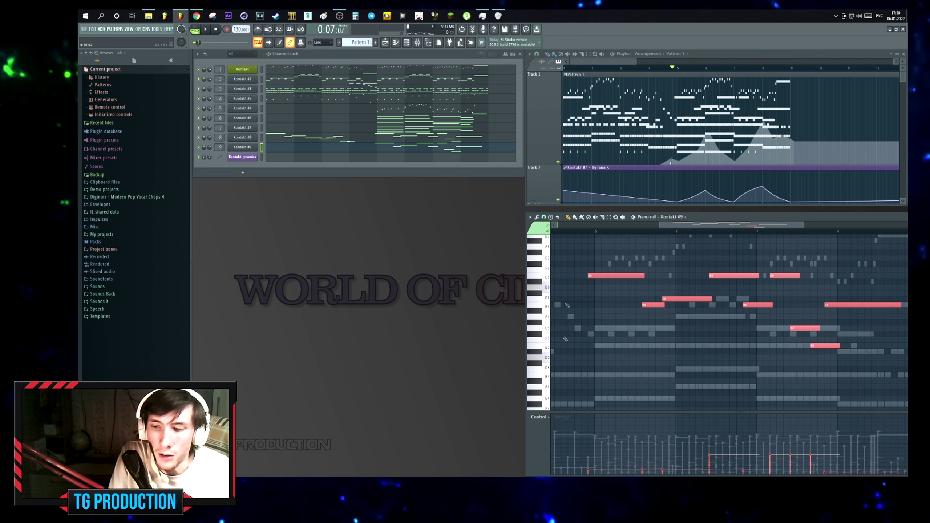
# Draw a rising Channel volume curve for the Kontakt #9 strings from bar 5 toward bar 8 and play it.
pyautogui.click(539, 417)
pyautogui.click(604, 399)
pyautogui.press('space')
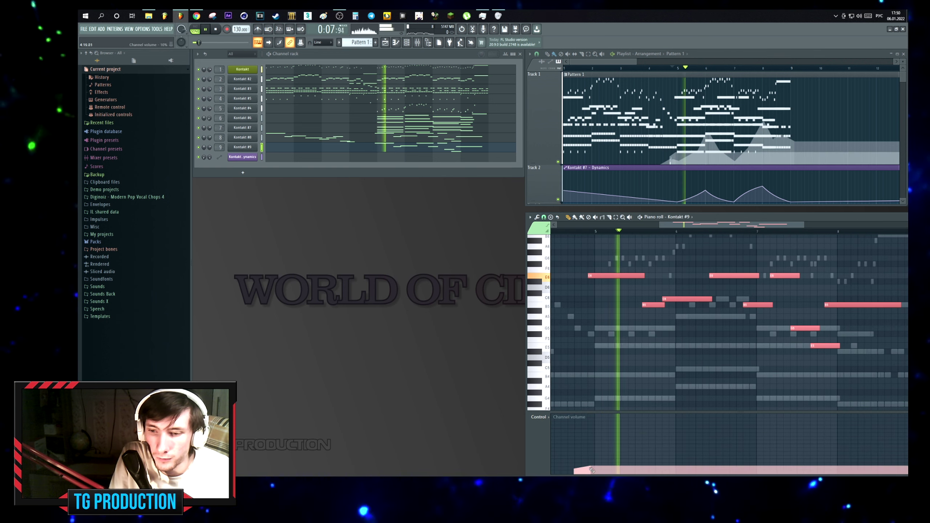
pyautogui.moveTo(671, 455)
pyautogui.mouseDown()
pyautogui.moveTo(722, 432)
pyautogui.moveTo(750, 445)
pyautogui.moveTo(796, 428)
pyautogui.moveTo(843, 429)
pyautogui.mouseUp()
pyautogui.click(755, 342)
pyautogui.press('space')
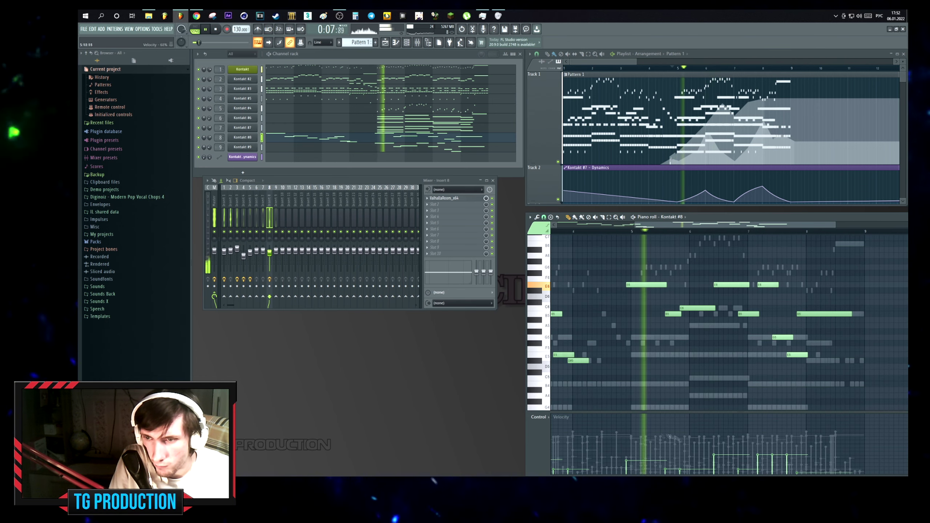
# Add FabFilter Pro-Q 3 to mixer insert 8 and cut a wide band between 2 and 3 kHz by about 2.28 dB.
pyautogui.press('space')
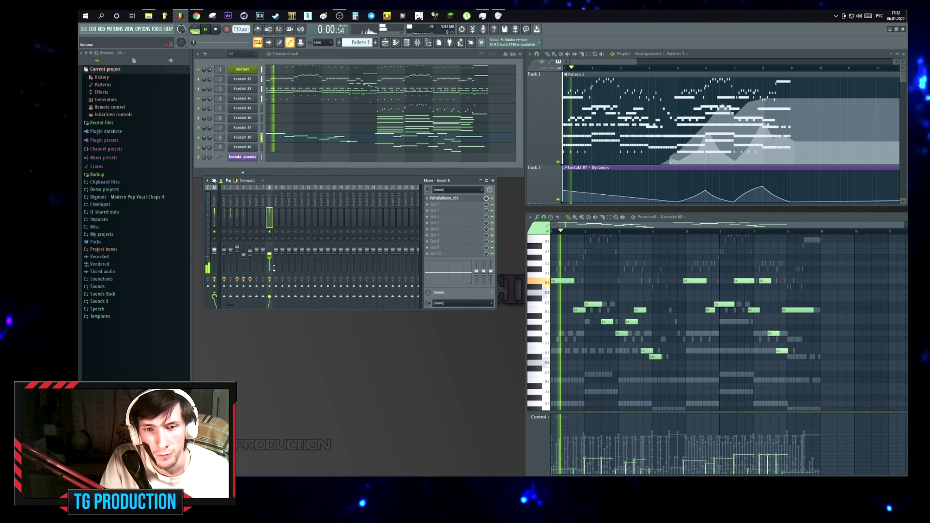
pyautogui.press('space')
pyautogui.click(439, 204)
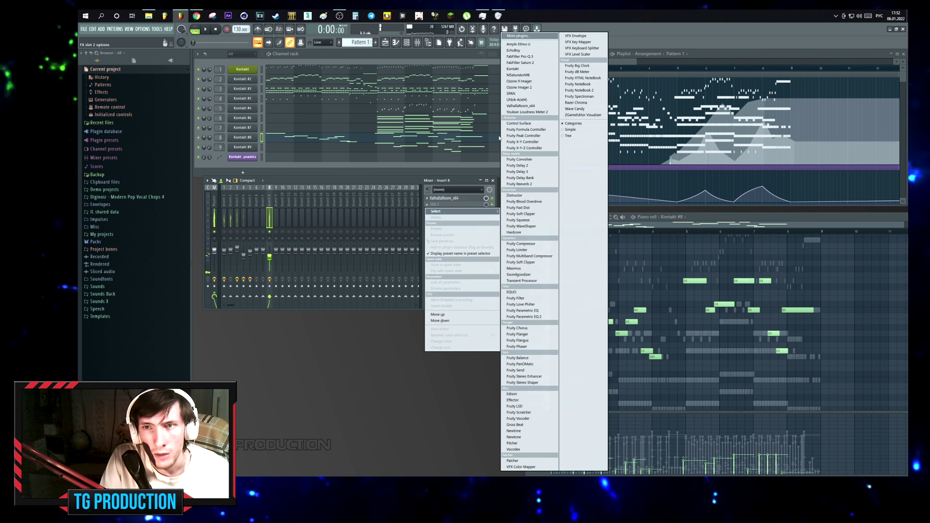
pyautogui.click(512, 56)
pyautogui.press('space')
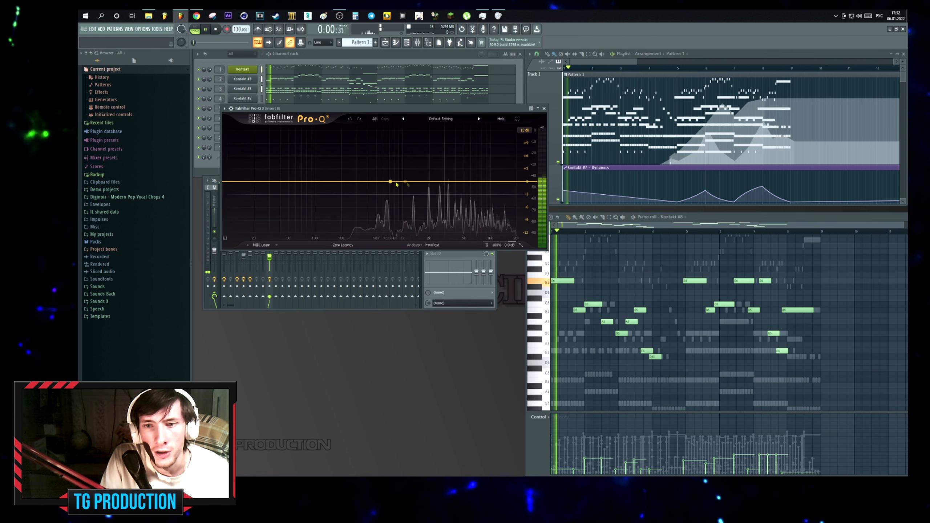
pyautogui.moveTo(448, 183); pyautogui.dragTo(446, 188)
pyautogui.press('space')
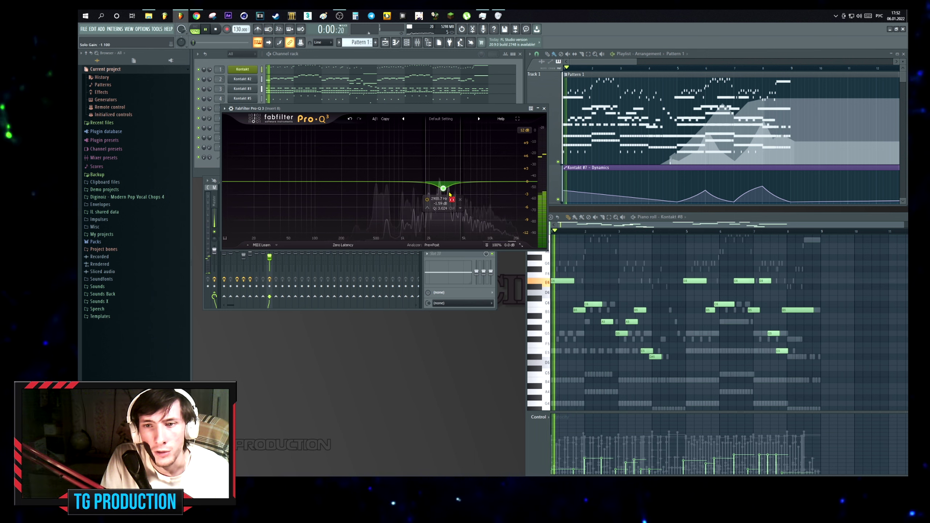
pyautogui.scroll(-3, 444, 189)
pyautogui.moveTo(444, 188); pyautogui.dragTo(440, 192)
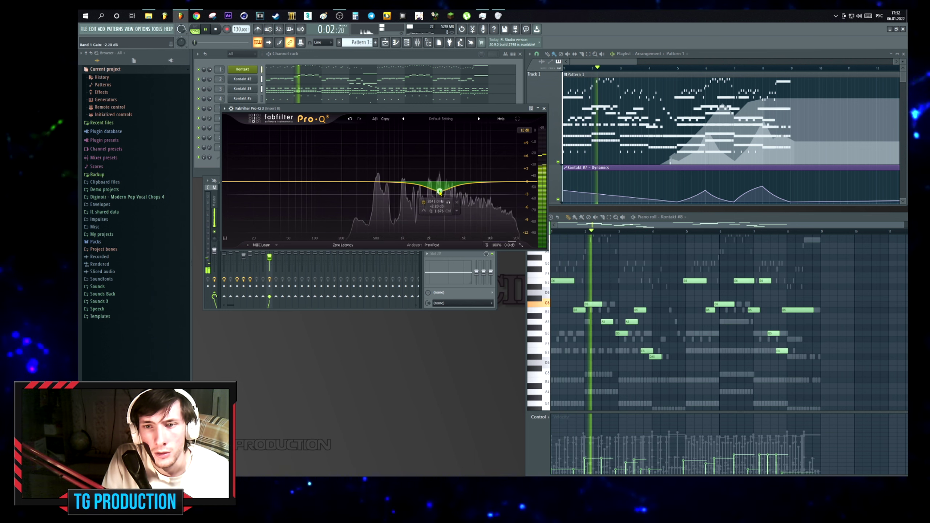
# Fine-tune the volume of mixer insert 8, play from bar 5, and pan insert 7 20% right.
pyautogui.click(270, 253)
pyautogui.moveTo(271, 246); pyautogui.dragTo(272, 243)
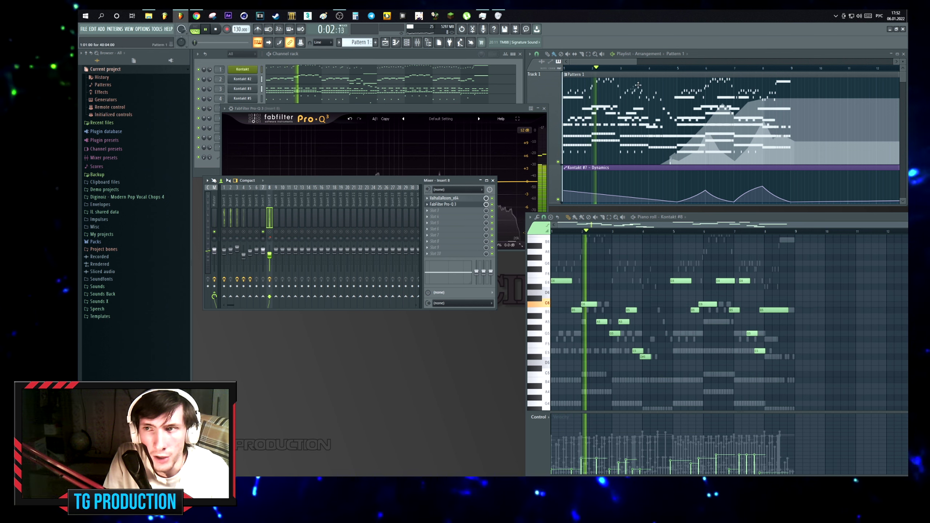
pyautogui.click(678, 71)
pyautogui.click(258, 233)
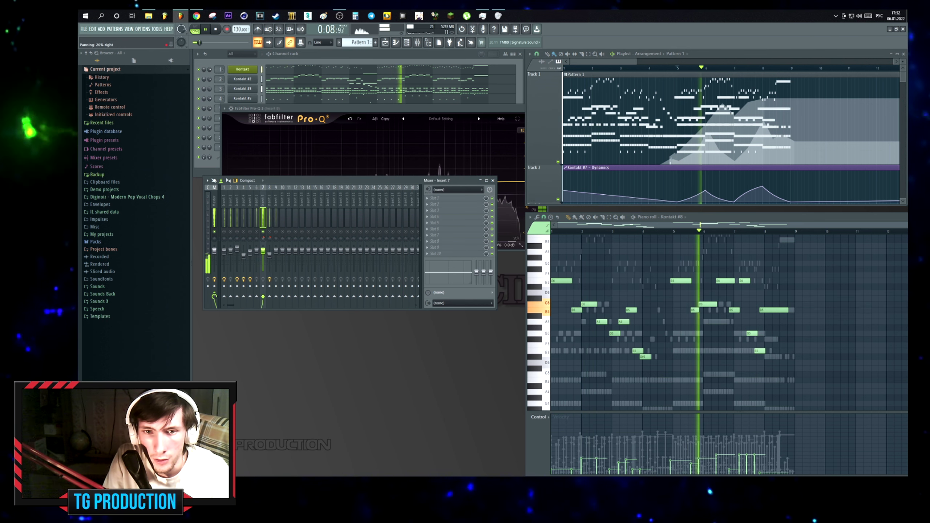
# Pan mixer insert 6 10% left and add a ValhallaRoom reverb to it.
pyautogui.click(255, 233)
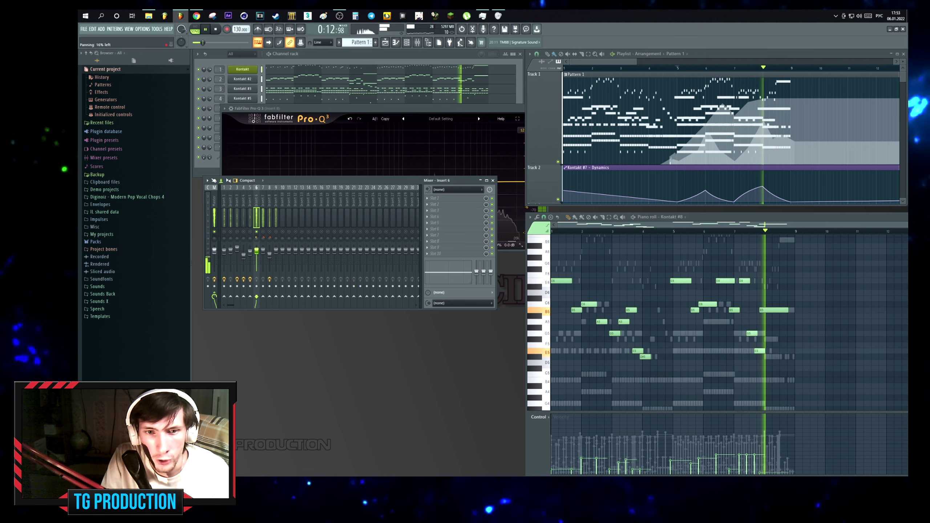
pyautogui.click(435, 199)
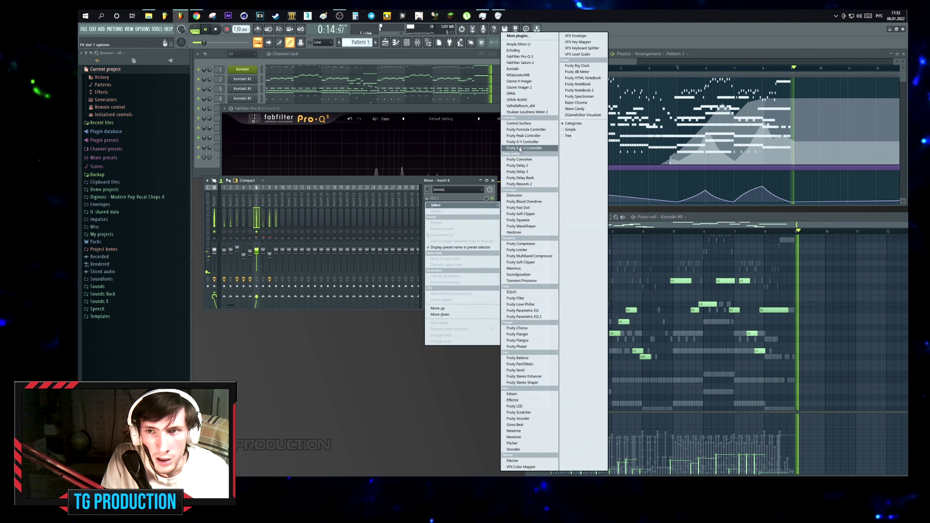
pyautogui.click(520, 106)
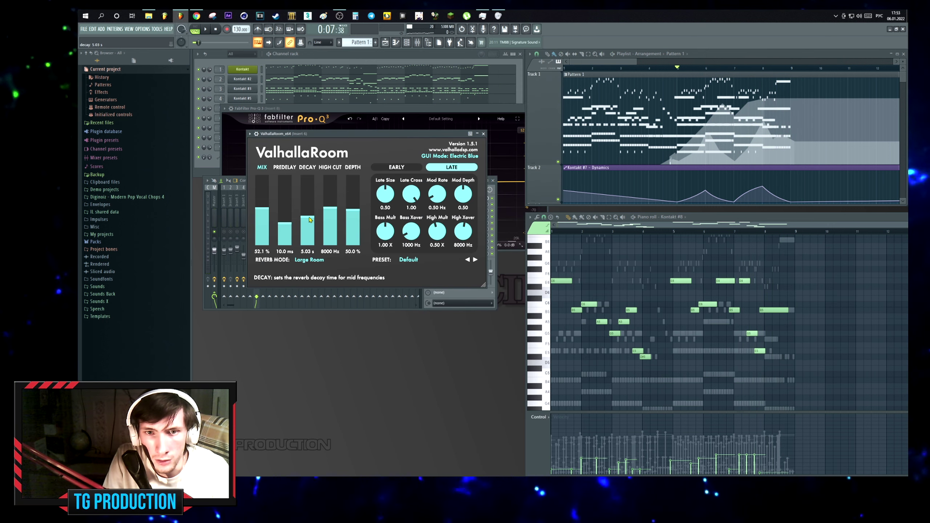
# Set the ValhallaRoom on insert 6 to 52.1% mix, 5.03 s decay, 10470 Hz high cut and 41% depth during playback.
pyautogui.press('space')
pyautogui.moveTo(337, 202); pyautogui.dragTo(352, 217)
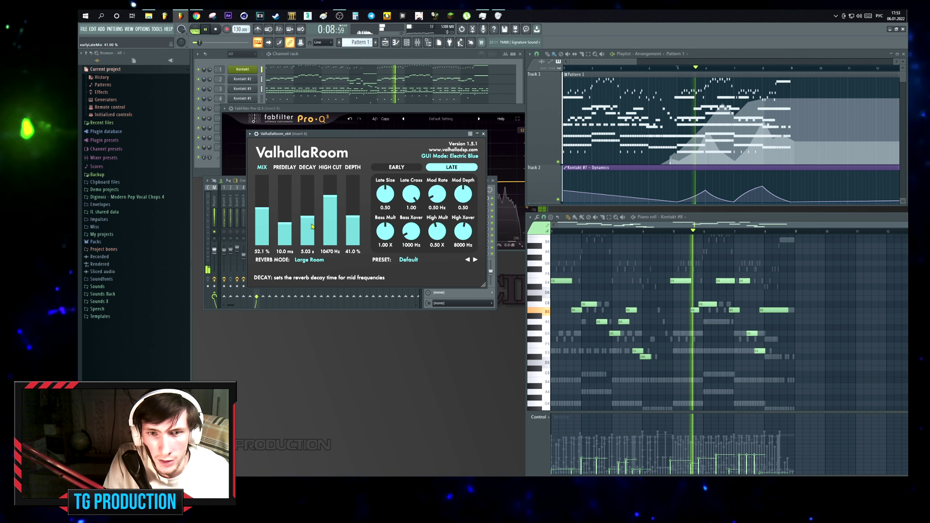
pyautogui.moveTo(259, 210); pyautogui.dragTo(259, 206)
pyautogui.moveTo(330, 205); pyautogui.dragTo(330, 192)
pyautogui.moveTo(353, 223); pyautogui.dragTo(352, 220)
pyautogui.moveTo(463, 194); pyautogui.dragTo(463, 199)
pyautogui.click(483, 134)
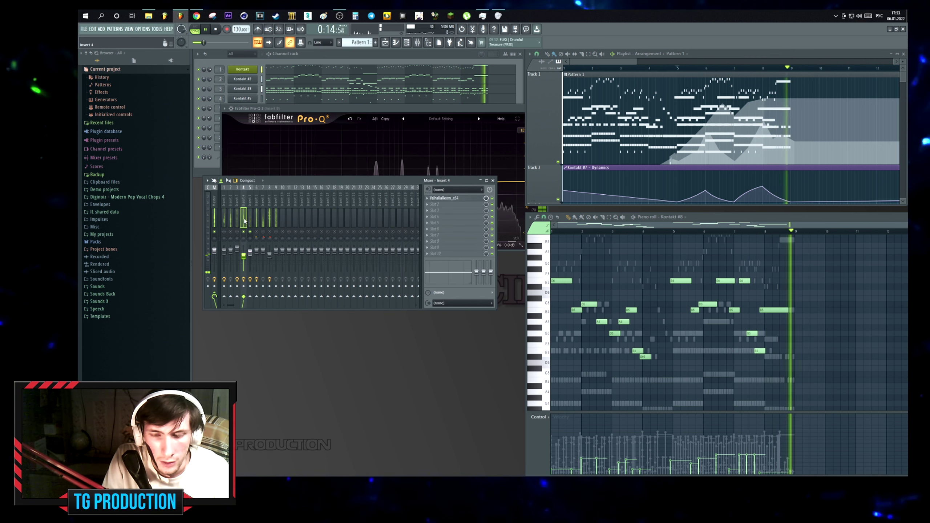
# Review mixer inserts 3, 1 and 9 during playback, then stop and close the Pro-Q 3 window of insert 8.
pyautogui.click(237, 235)
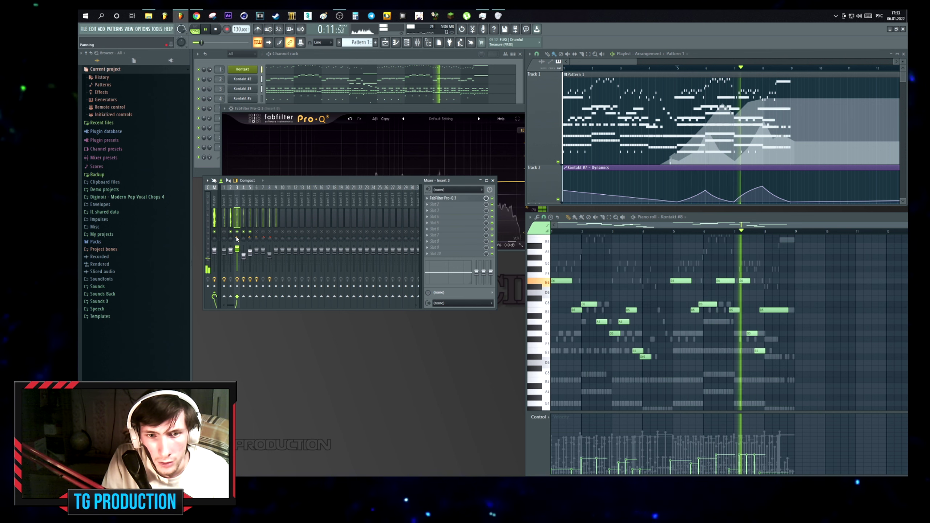
pyautogui.press('Left')
pyautogui.press('Left')
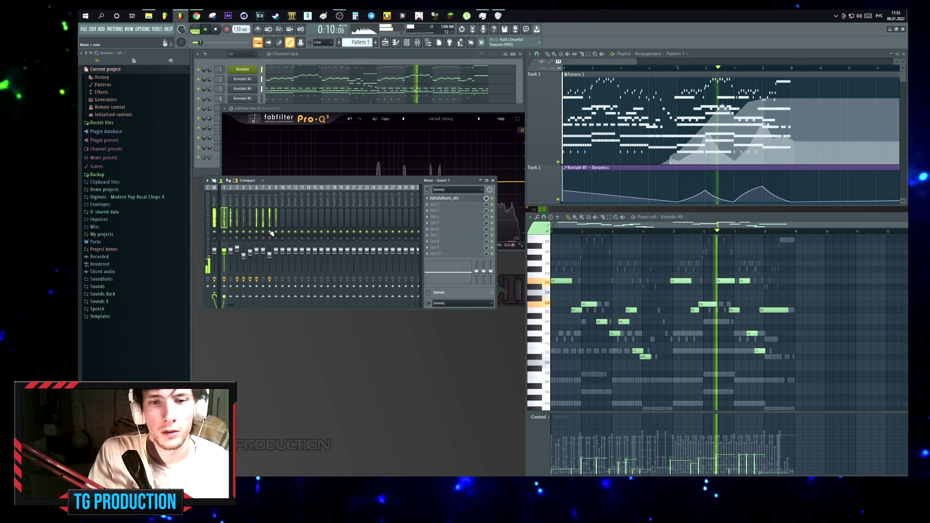
pyautogui.click(278, 222)
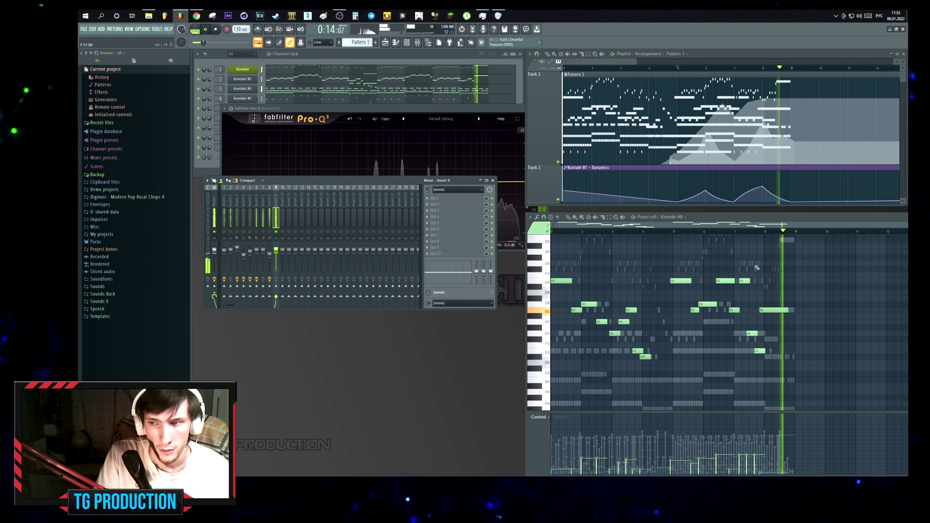
pyautogui.click(499, 129)
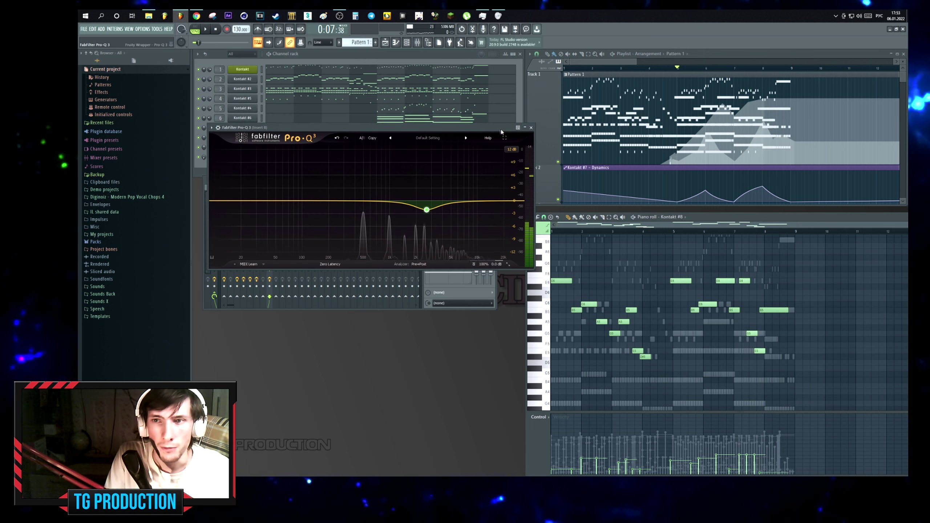
pyautogui.press('Escape')
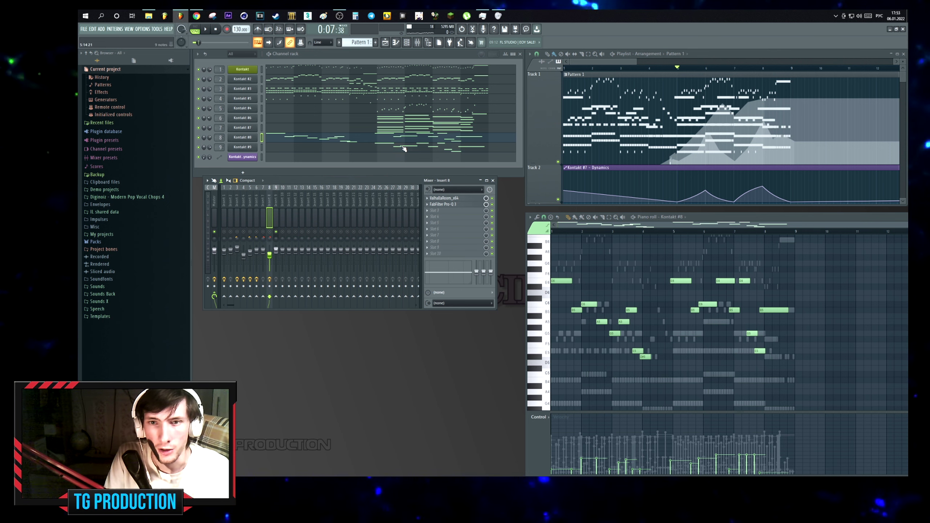
# Transpose all Kontakt #9 notes from bar 5 up one octave and play the result while checking the level of insert 9.
pyautogui.moveTo(643, 260); pyautogui.dragTo(786, 369)
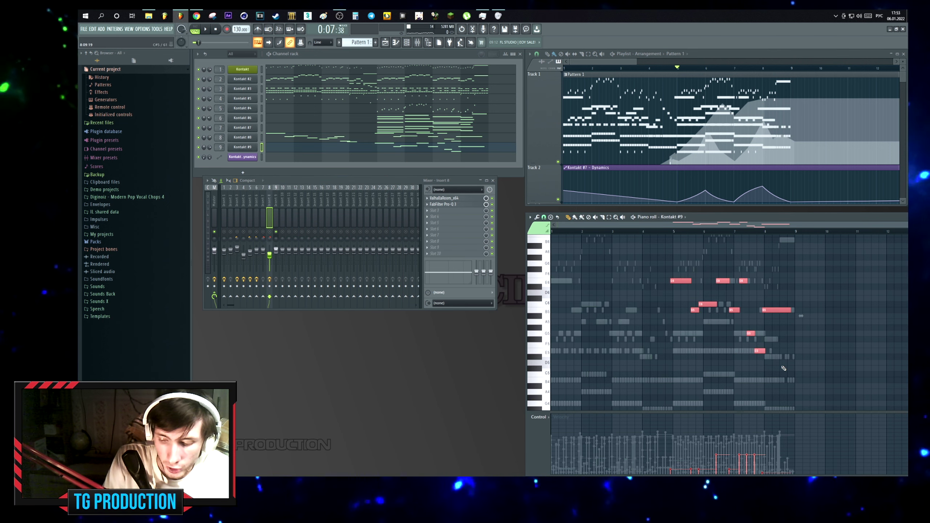
pyautogui.hotkey('ctrl', 'Up')
pyautogui.press('space')
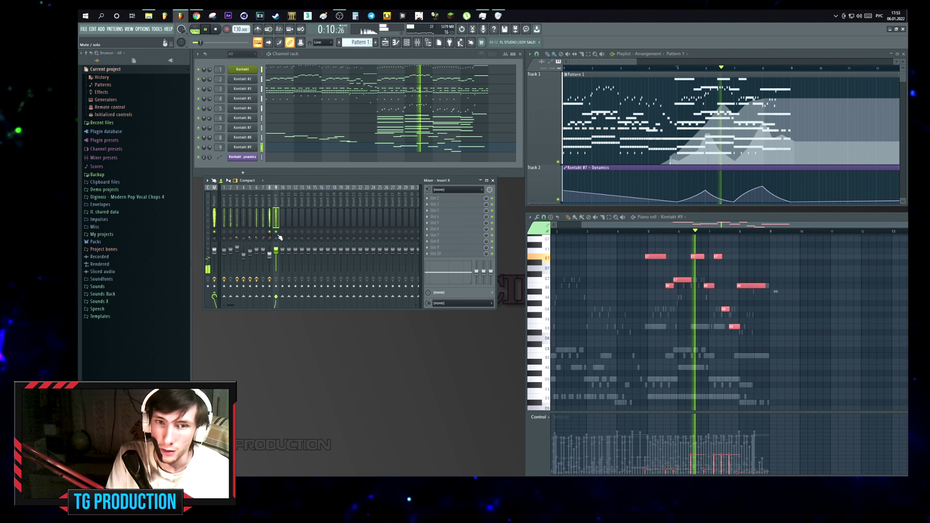
pyautogui.click(276, 250)
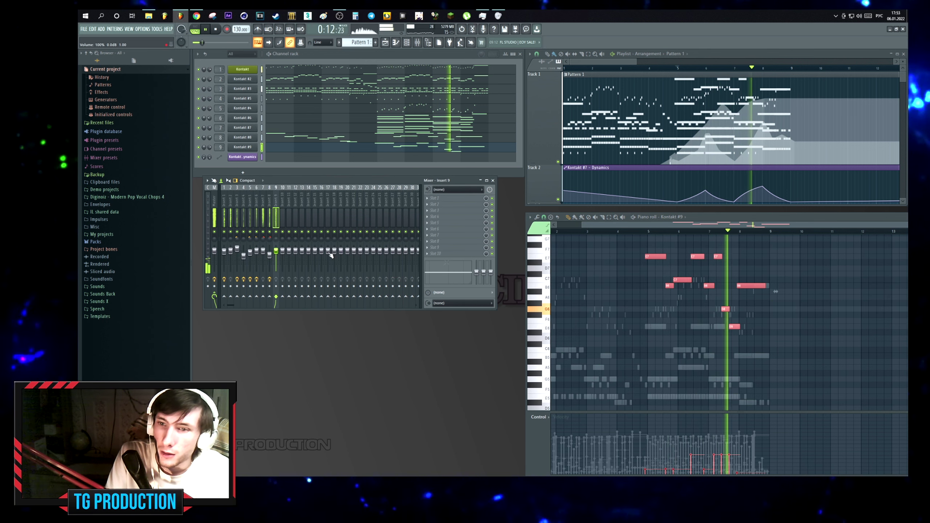
pyautogui.click(755, 257)
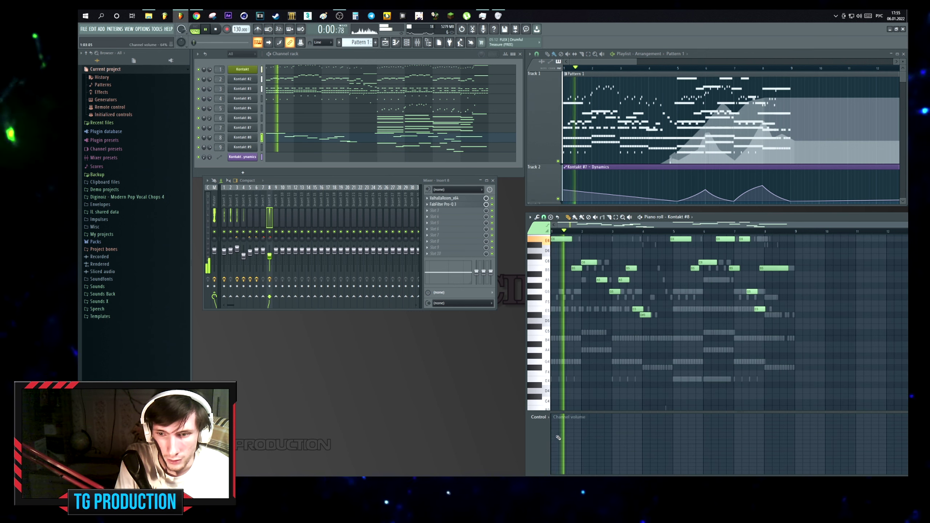
# Draw a Channel volume curve for Kontakt #8 that swells over bars 1 to 4, dips near bar 5, swells again and falls after bar 8.
pyautogui.click(557, 436)
pyautogui.moveTo(557, 436)
pyautogui.mouseDown()
pyautogui.moveTo(541, 460)
pyautogui.moveTo(561, 459)
pyautogui.moveTo(583, 438)
pyautogui.moveTo(558, 450)
pyautogui.moveTo(589, 422)
pyautogui.moveTo(560, 447)
pyautogui.moveTo(639, 418)
pyautogui.moveTo(676, 431)
pyautogui.moveTo(683, 446)
pyautogui.moveTo(709, 429)
pyautogui.moveTo(759, 422)
pyautogui.moveTo(804, 458)
pyautogui.mouseUp()
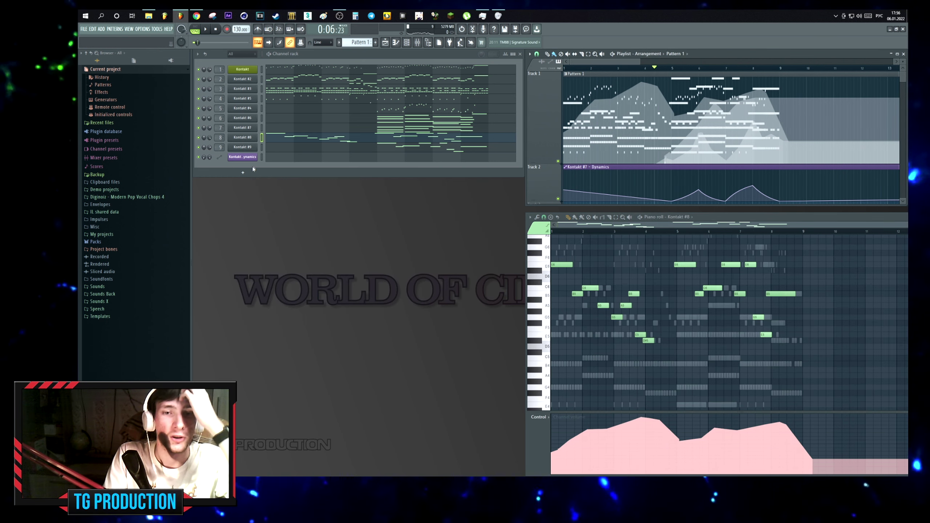
# Add a new Kontakt instrument channel to the channel rack.
pyautogui.click(243, 172)
pyautogui.click(280, 73)
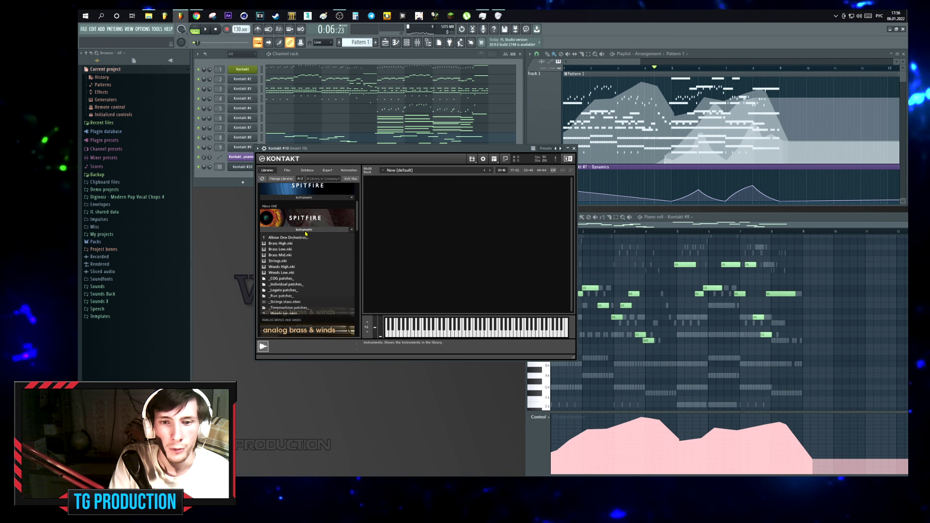
# Try the Cymbals and Gongs - Cymbals 1 patch from Albion ONE's Darwin Percussion Ensemble legacy patches, then remove it.
pyautogui.click(304, 237)
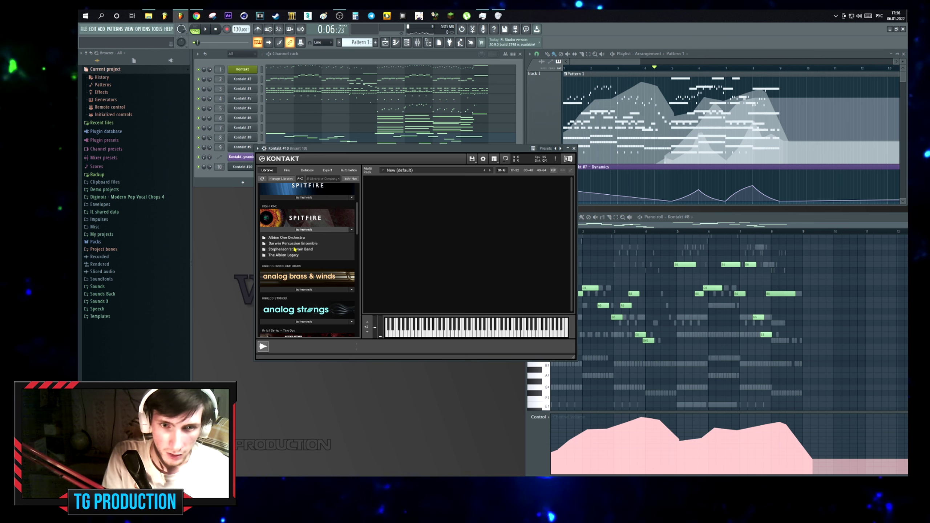
pyautogui.click(298, 244)
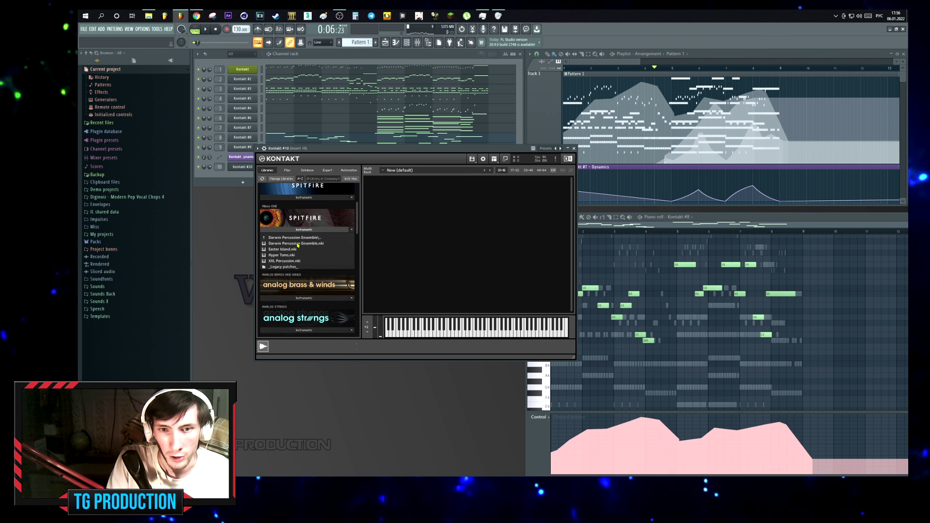
pyautogui.click(295, 267)
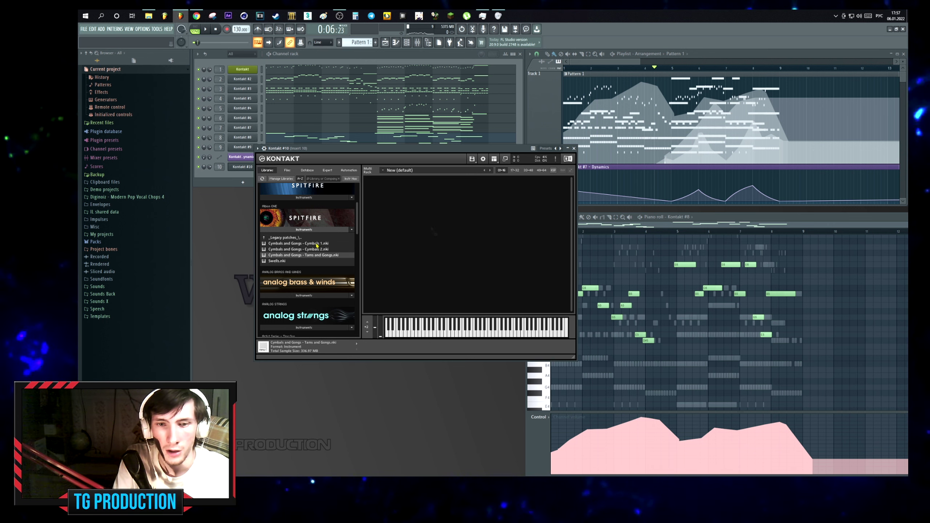
pyautogui.doubleClick(317, 244)
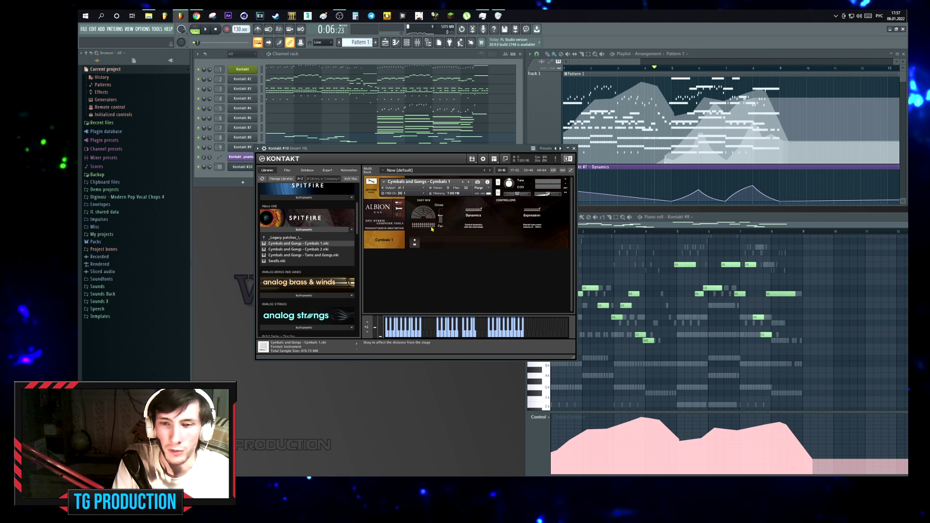
pyautogui.click(565, 181)
# Load the 8DIO Majestica Percussion 04 Master patch from the Kontakt file browser and choose its Master Rolls articulation.
pyautogui.scroll(3, 289, 195)
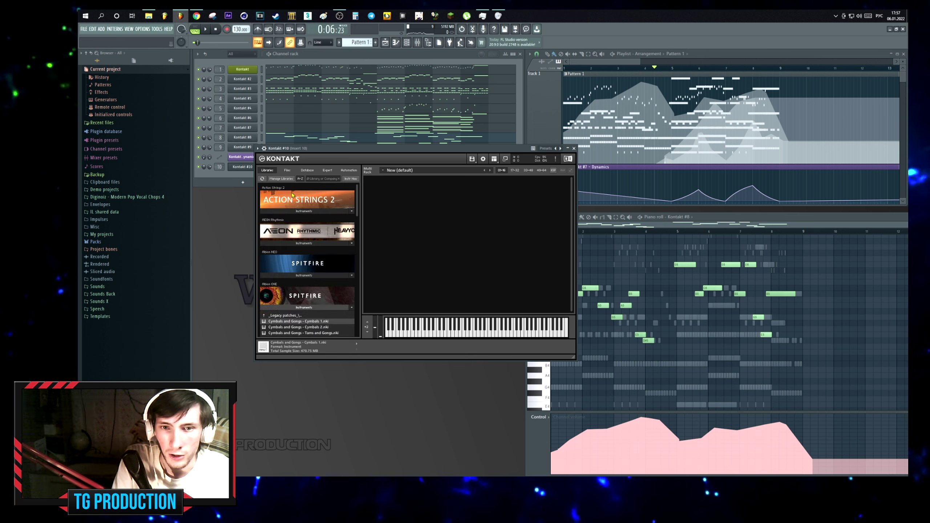
pyautogui.moveTo(355, 208); pyautogui.dragTo(323, 279)
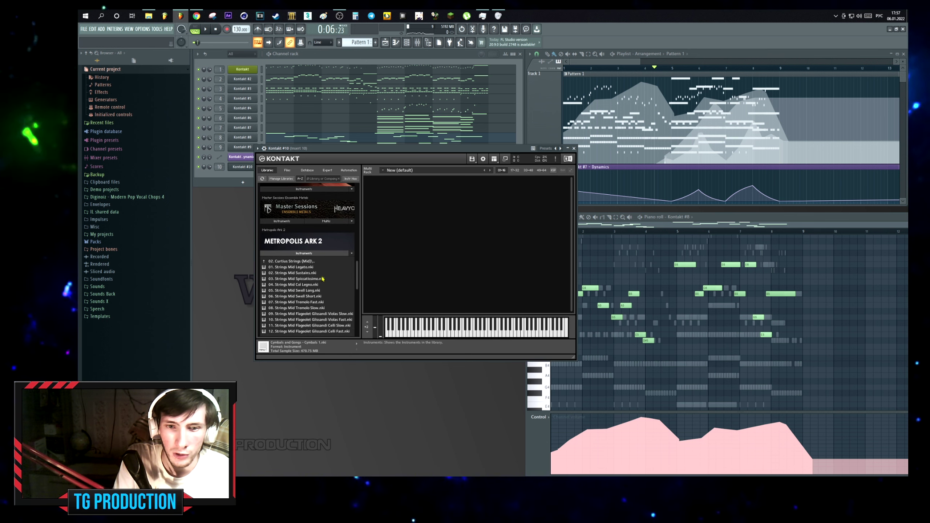
pyautogui.click(322, 254)
pyautogui.scroll(-2, 359, 285)
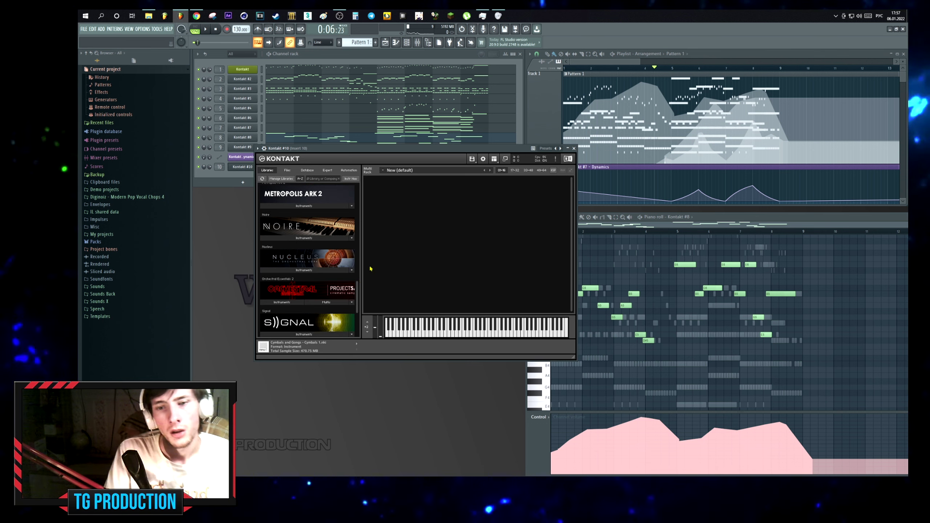
pyautogui.moveTo(359, 285); pyautogui.dragTo(358, 175)
pyautogui.click(287, 170)
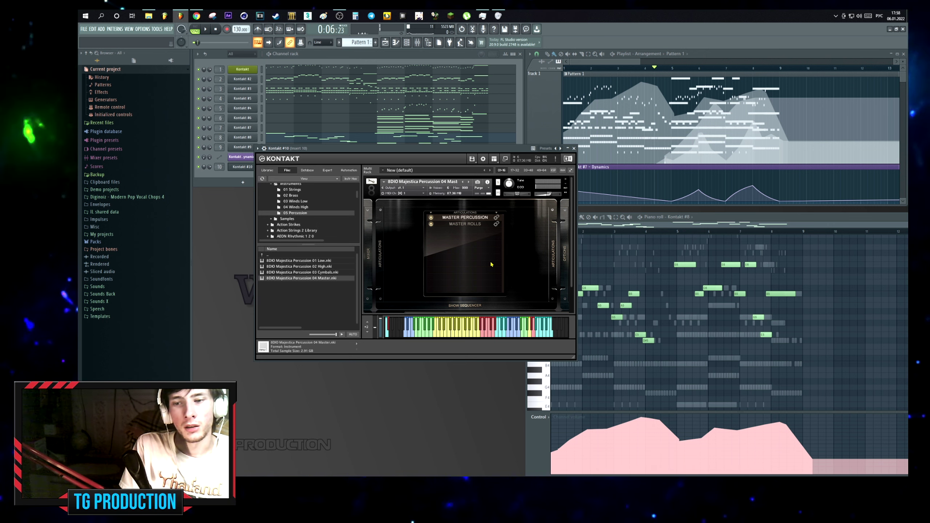
pyautogui.click(471, 225)
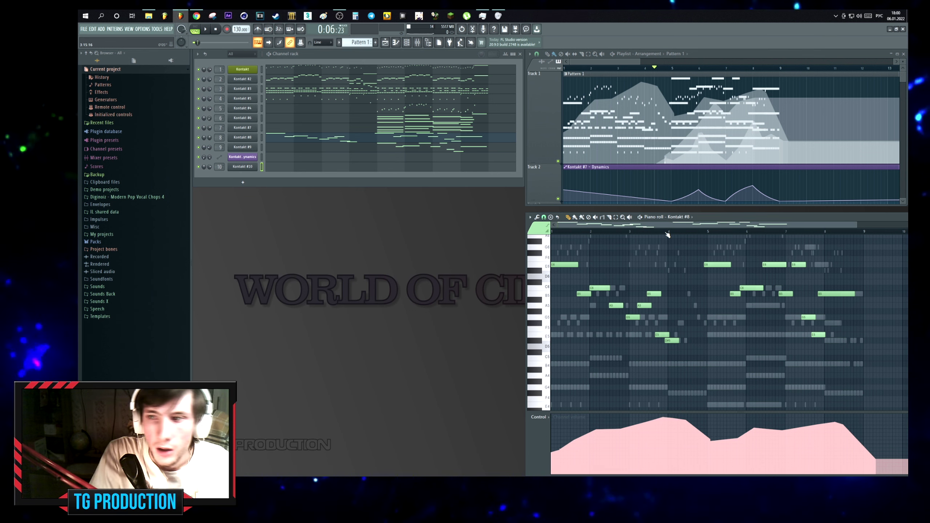
# Place two Kontakt #10 percussion notes, one in the middle of bar 4 and a higher, louder one at the start of bar 5.
pyautogui.click(305, 171)
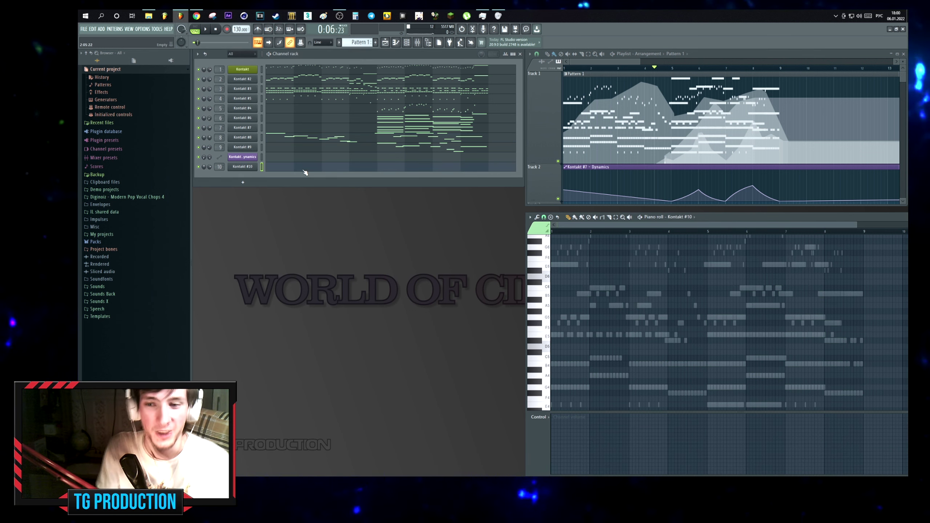
pyautogui.scroll(-2, 643, 291)
pyautogui.scroll(2, 677, 232)
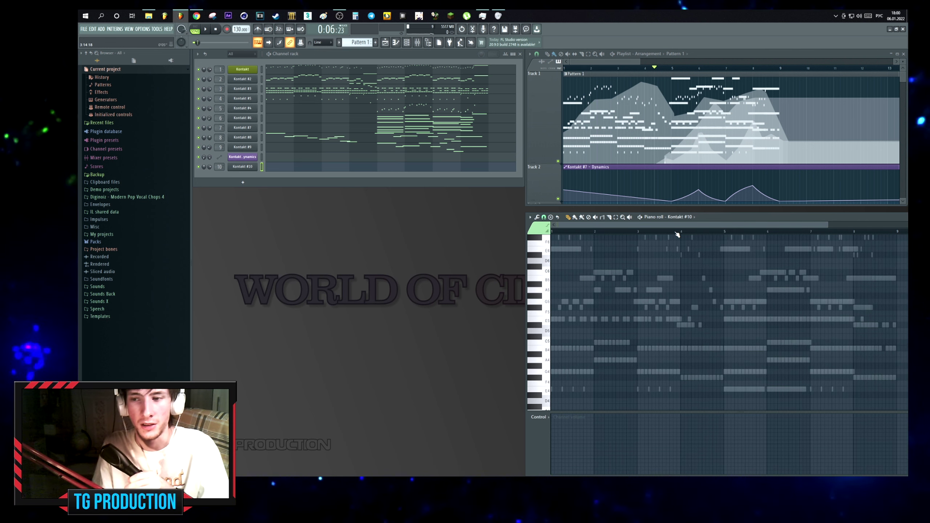
pyautogui.scroll(-1, 614, 272)
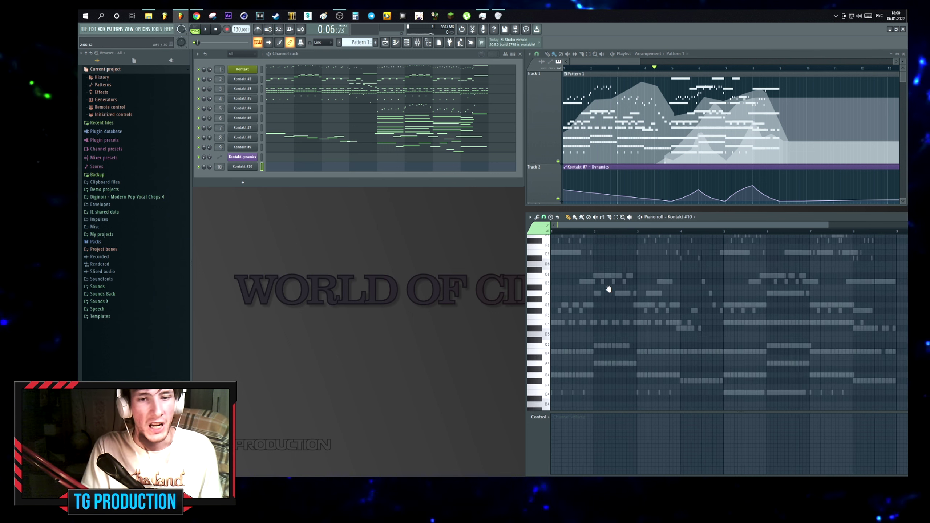
pyautogui.scroll(3, 677, 275)
pyautogui.click(664, 258)
pyautogui.click(665, 287)
pyautogui.scroll(3, 664, 290)
pyautogui.moveTo(664, 287)
pyautogui.mouseDown()
pyautogui.moveTo(666, 265)
pyautogui.moveTo(647, 291)
pyautogui.mouseUp()
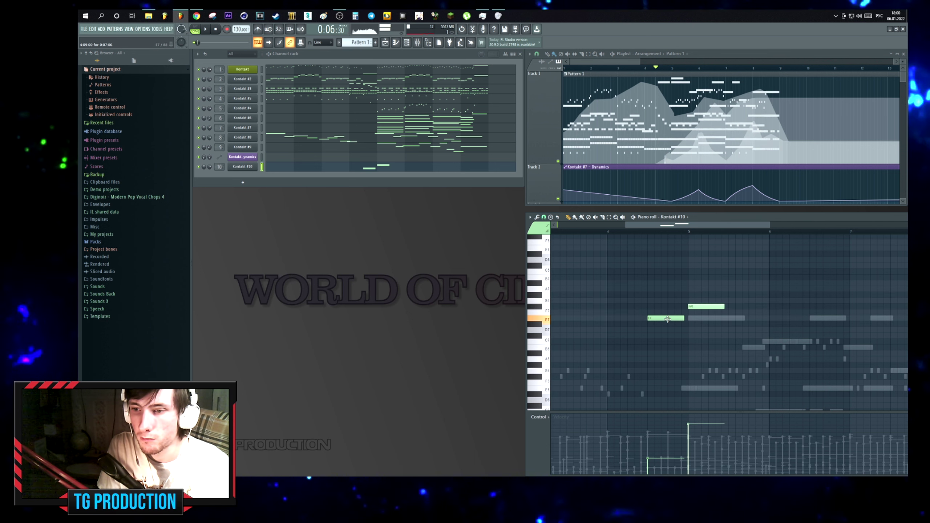
# Add ValhallaRoom to insert 10 in Medium Room mode with 74.7% mix, 0.40 s decay, 5870 Hz high cut and 56.7% depth.
pyautogui.press('F9')
pyautogui.click(448, 198)
pyautogui.click(519, 106)
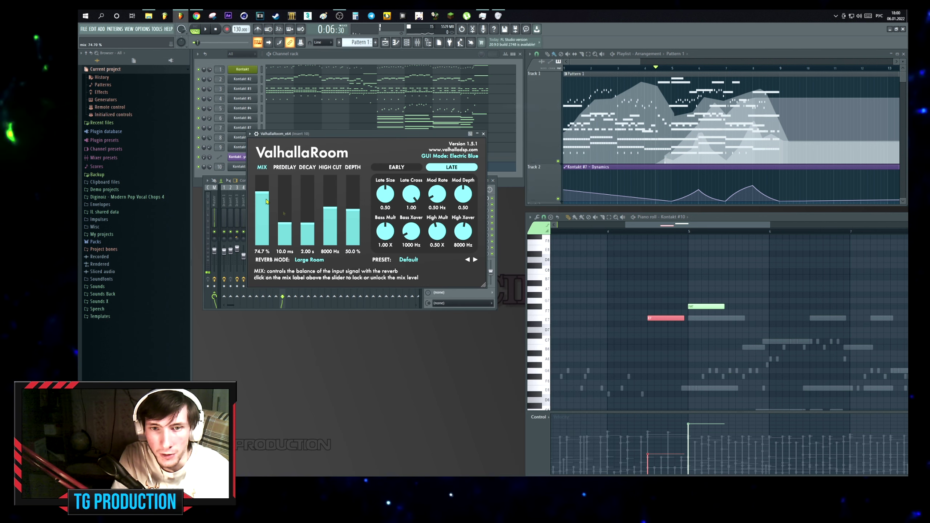
pyautogui.click(309, 261)
pyautogui.click(312, 276)
pyautogui.moveTo(329, 227); pyautogui.dragTo(353, 215)
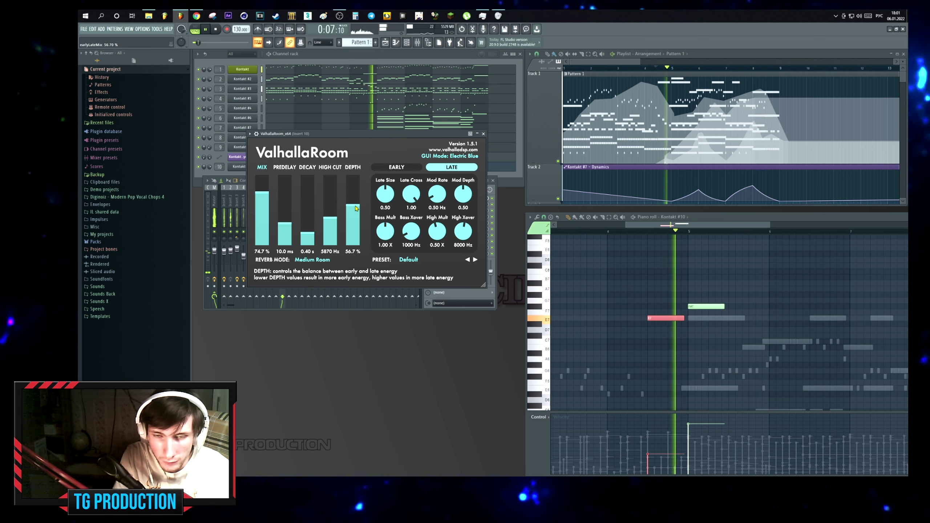
pyautogui.click(483, 133)
# Shorten the bar 4 percussion note in Kontakt #10 and repeat it before bar 5.
pyautogui.scroll(2, 672, 399)
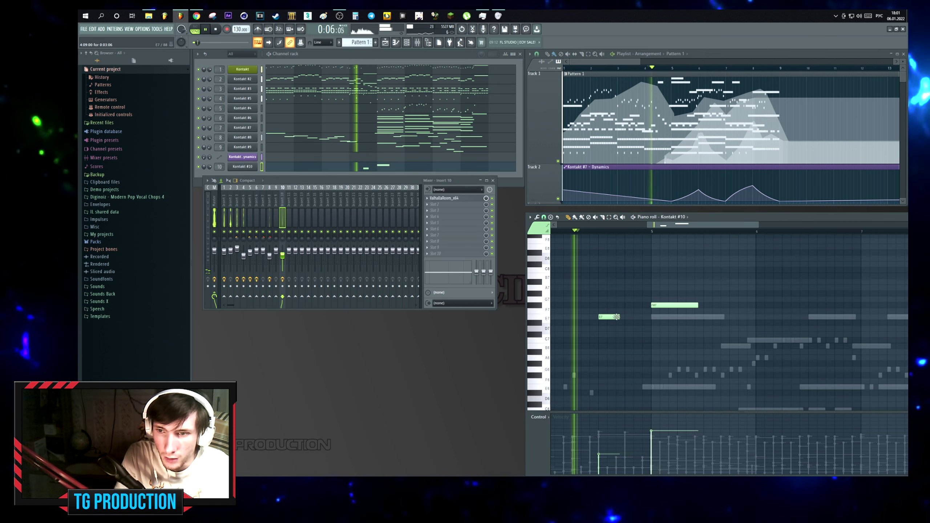
pyautogui.scroll(-4, 661, 290)
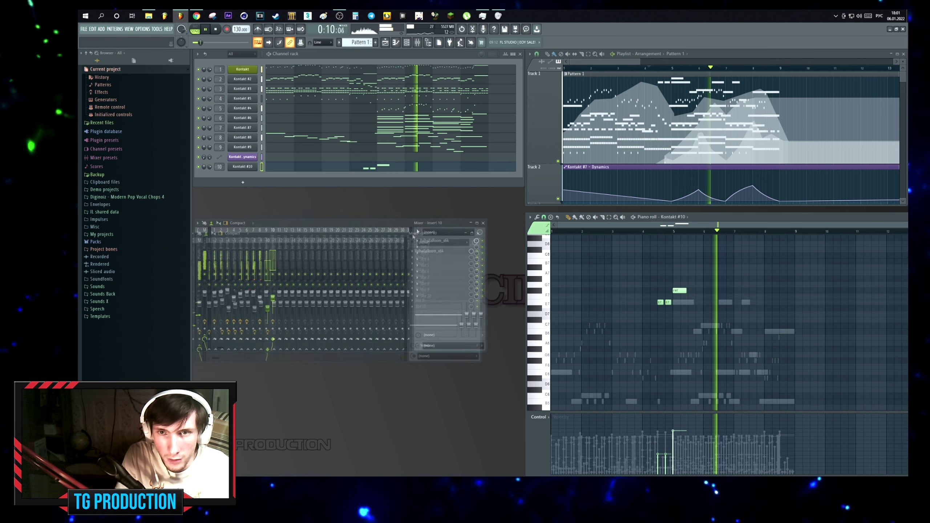
# Try a much lower Kontakt #10 percussion note at the start of bar 5 with 50% velocity during playback.
pyautogui.press('space')
pyautogui.click(658, 374)
pyautogui.press('space')
pyautogui.scroll(2, 658, 374)
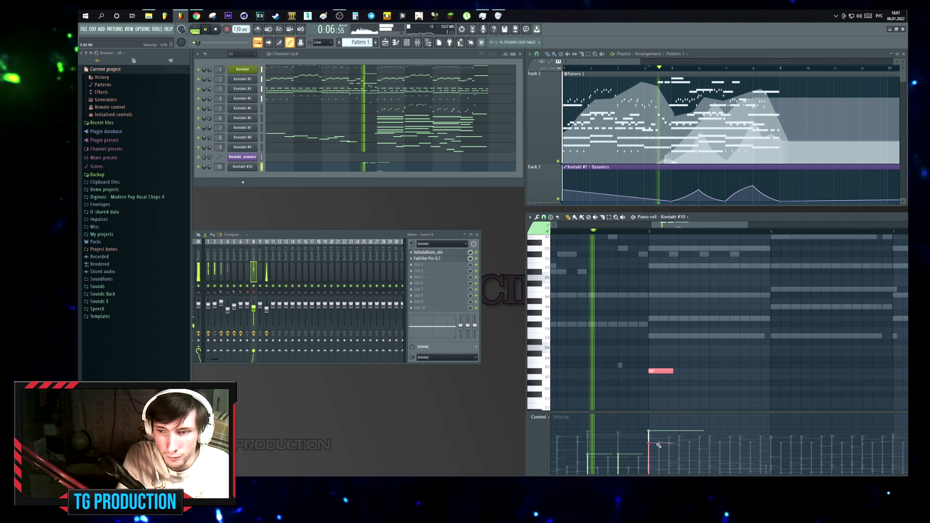
pyautogui.press('space')
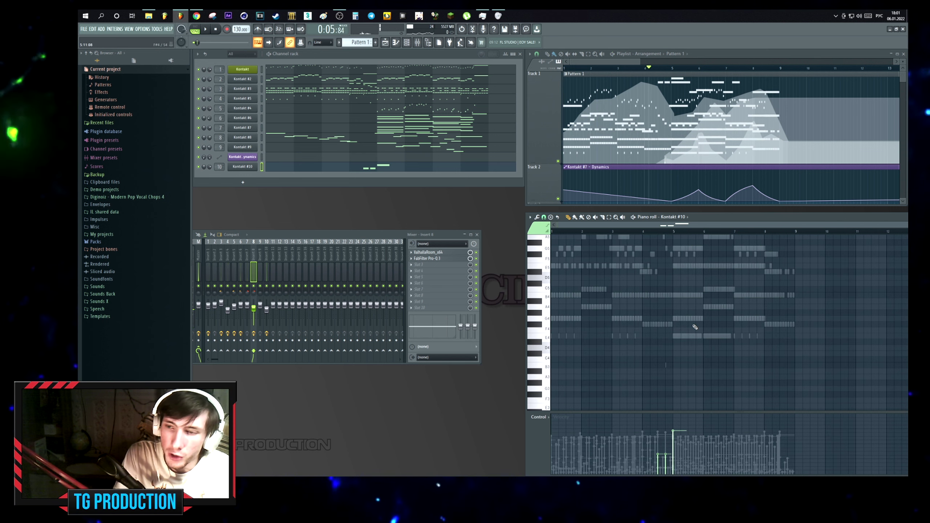
# Place a rhythm of short percussion notes on a single pitch through bar 5 of Kontakt #10 during playback.
pyautogui.scroll(10, 679, 332)
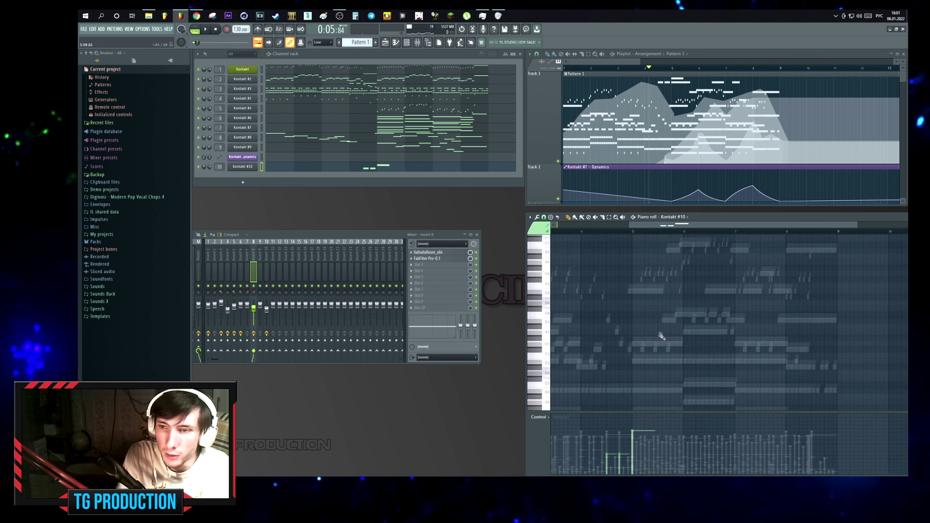
pyautogui.keyDown('ctrl'); pyautogui.scroll(-8, 643, 330); pyautogui.keyUp('ctrl')
pyautogui.scroll(-10, 643, 331)
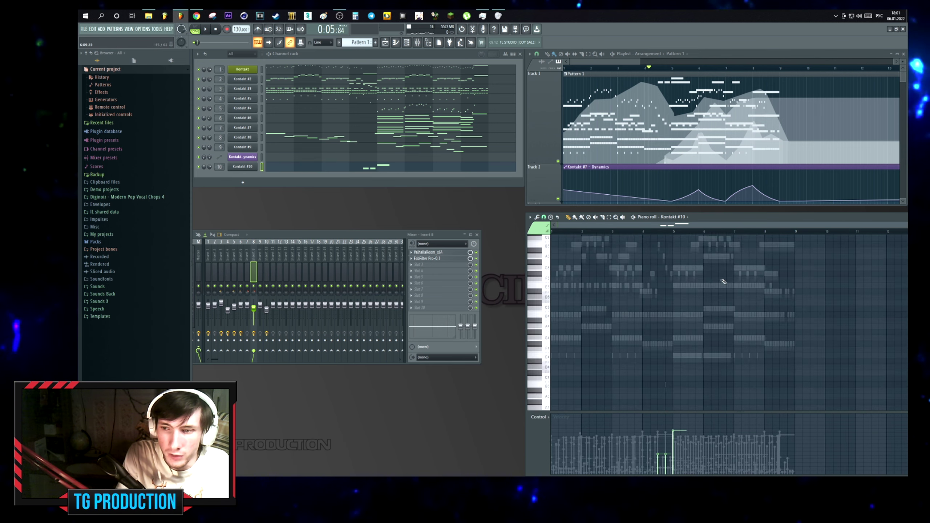
pyautogui.keyDown('ctrl'); pyautogui.scroll(4, 626, 338); pyautogui.keyUp('ctrl')
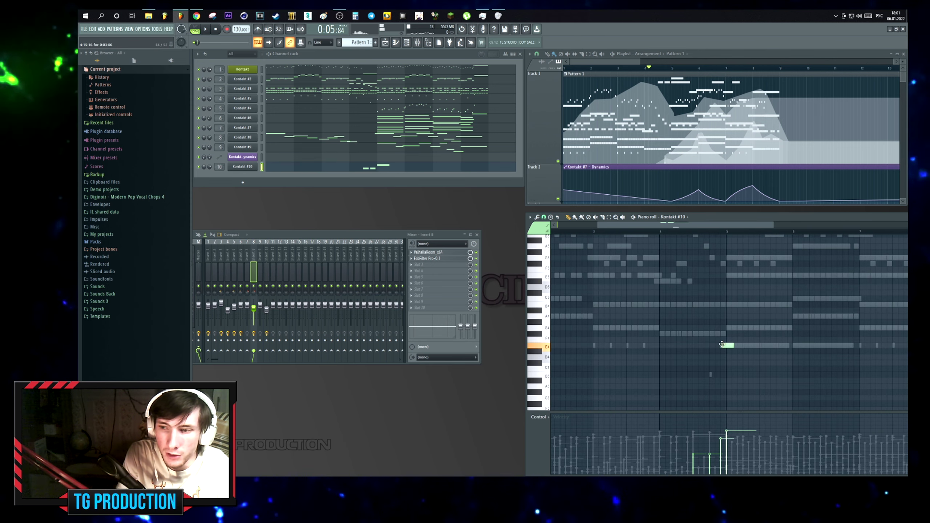
pyautogui.keyDown('ctrl'); pyautogui.scroll(2, 722, 344); pyautogui.keyUp('ctrl')
pyautogui.scroll(6, 677, 346)
pyautogui.press('space')
pyautogui.click(611, 349)
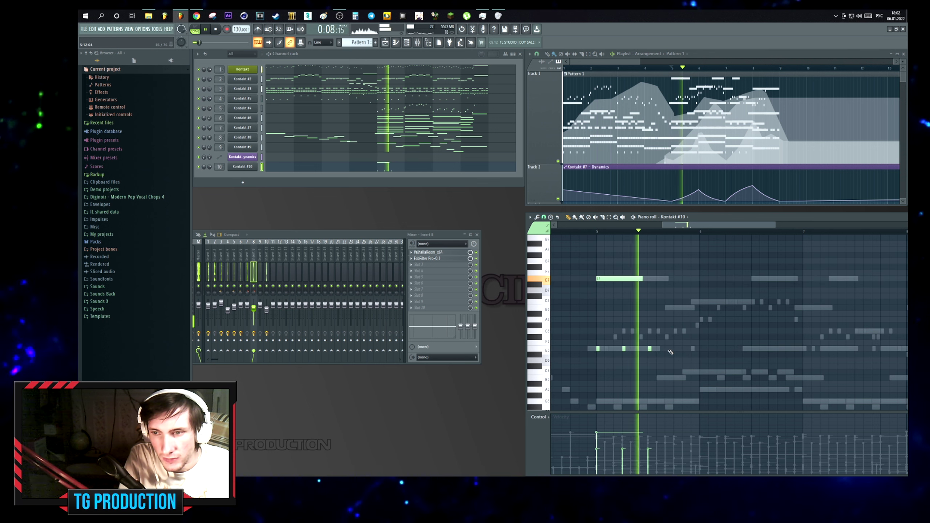
pyautogui.click(676, 349)
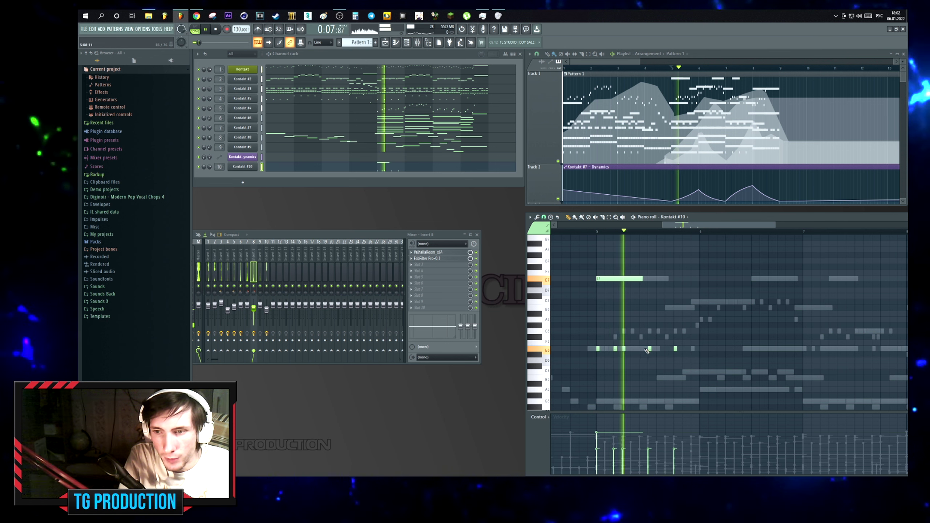
# Lower the velocities of the short bar 5 notes in Kontakt #10 and duplicate the rhythm through bar 8.
pyautogui.keyDown('ctrl'); pyautogui.moveTo(586, 345); pyautogui.dragTo(680, 352); pyautogui.keyUp('ctrl')
pyautogui.press('space')
pyautogui.moveTo(596, 459); pyautogui.dragTo(675, 455)
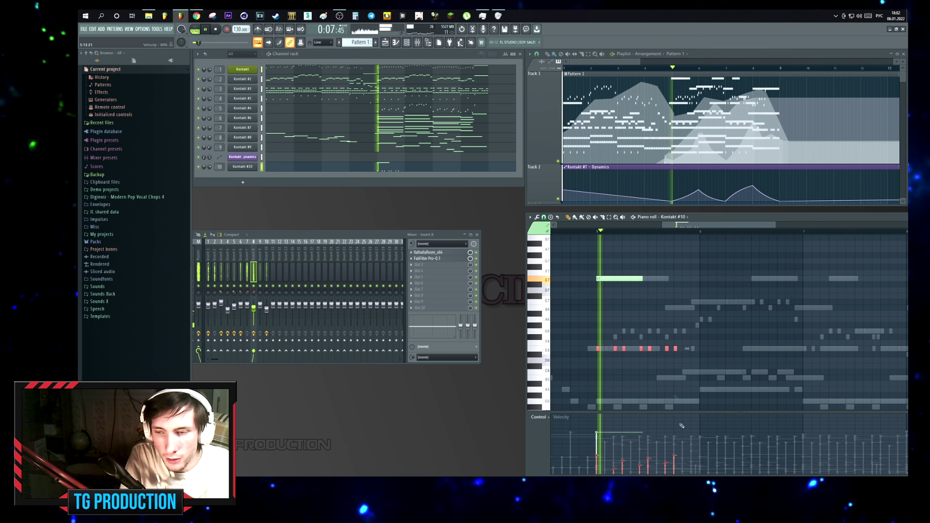
pyautogui.hotkey('ctrl', 'b')
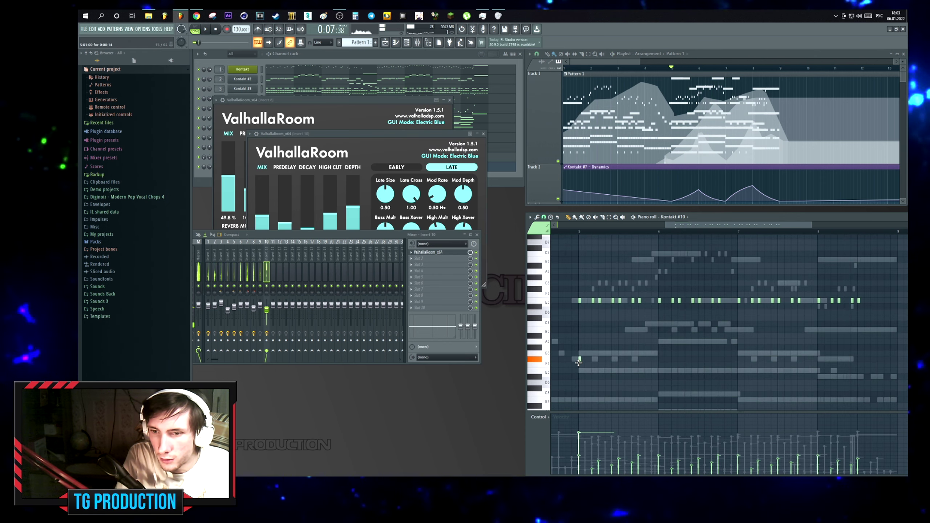
# Add low Kontakt #10 percussion notes every half bar from bar 5 to bar 8, shifting their pitches to follow the chords.
pyautogui.press('space')
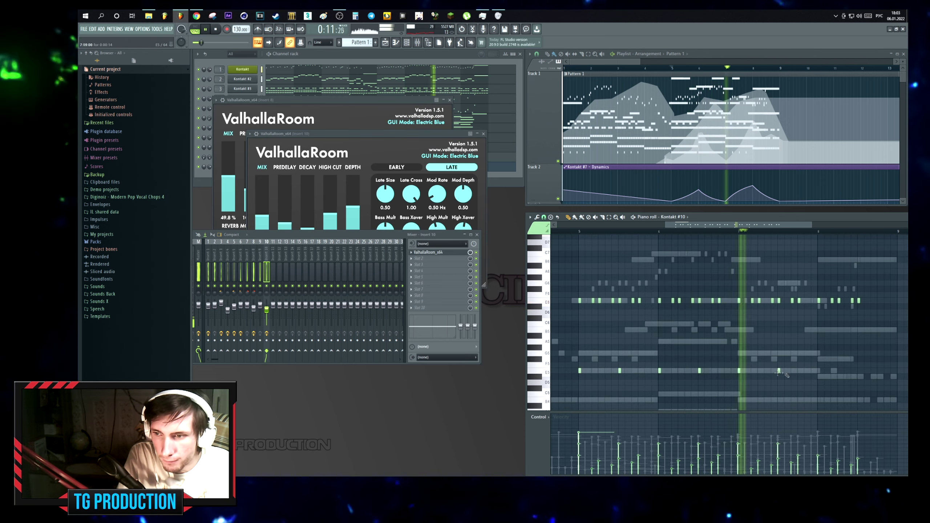
pyautogui.press('space')
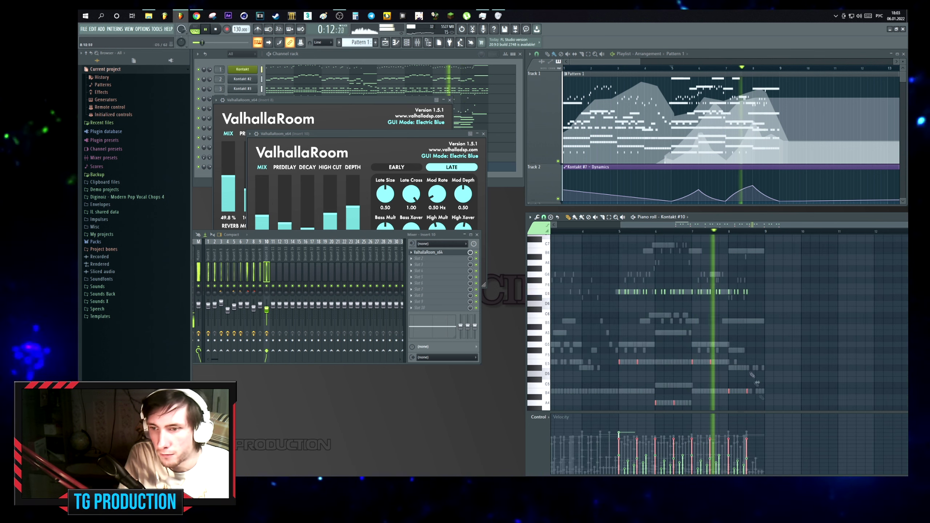
pyautogui.press('space')
pyautogui.press('space')
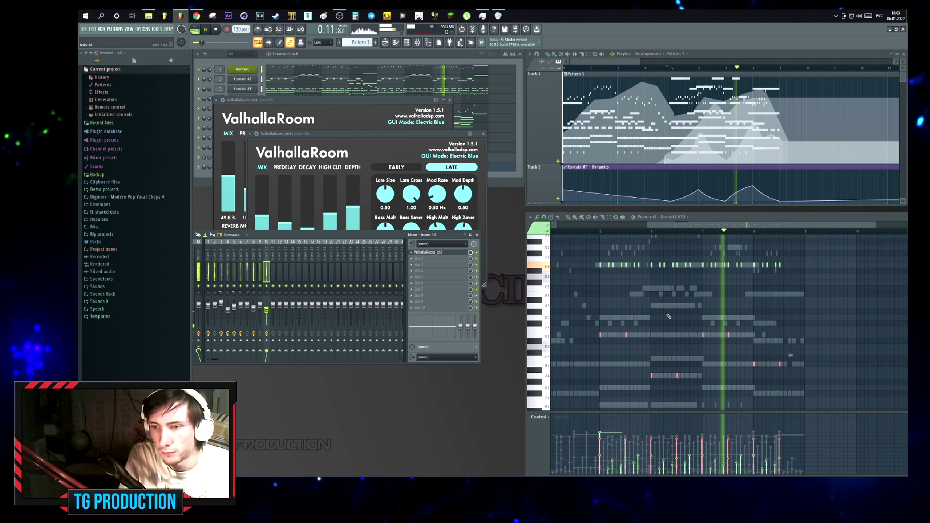
pyautogui.scroll(-2, 732, 328)
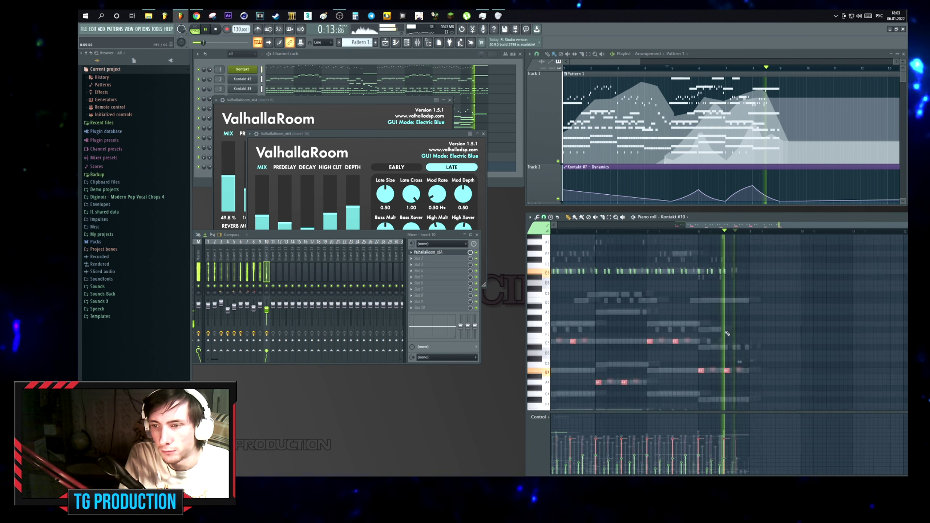
pyautogui.press('space')
pyautogui.scroll(3, 738, 325)
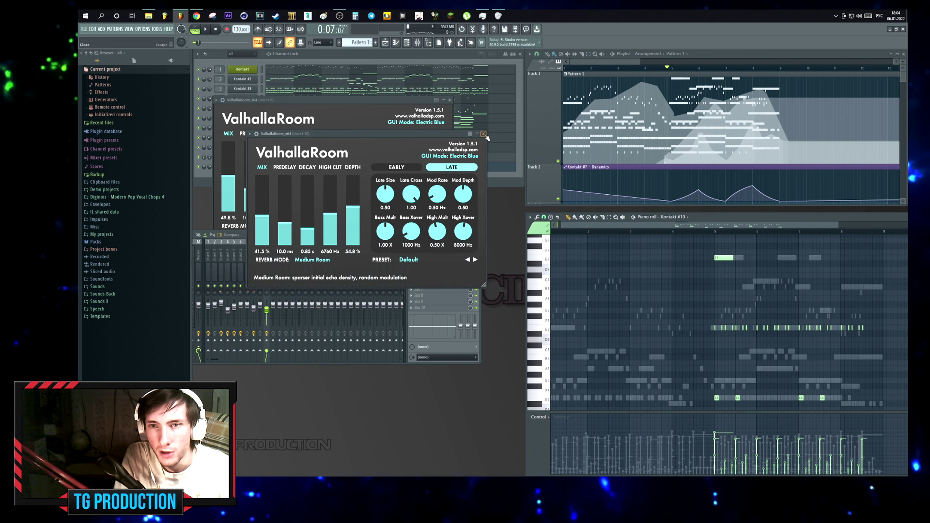
# Close both ValhallaRoom windows and clone the Kontakt #10 percussion channel, routing the copy to mixer insert 11.
pyautogui.click(483, 134)
pyautogui.click(451, 100)
pyautogui.click(248, 167)
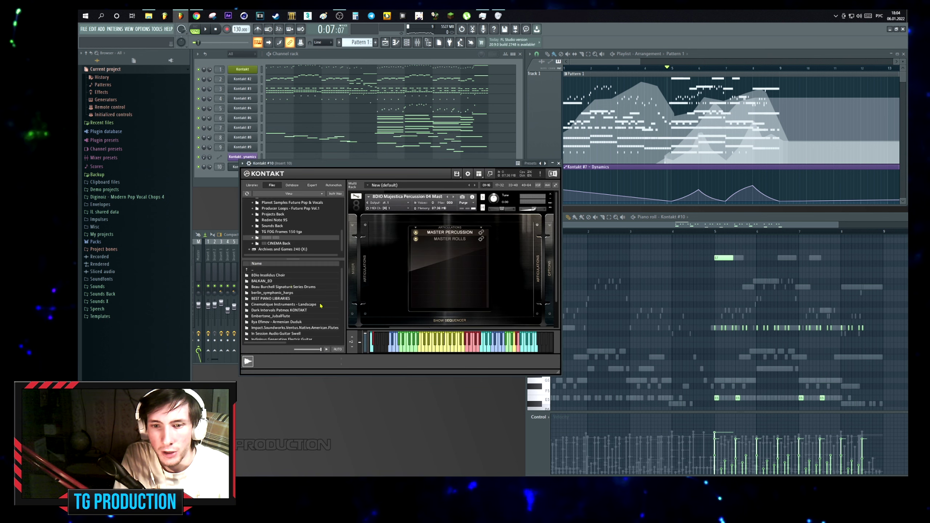
pyautogui.moveTo(413, 164); pyautogui.dragTo(438, 233)
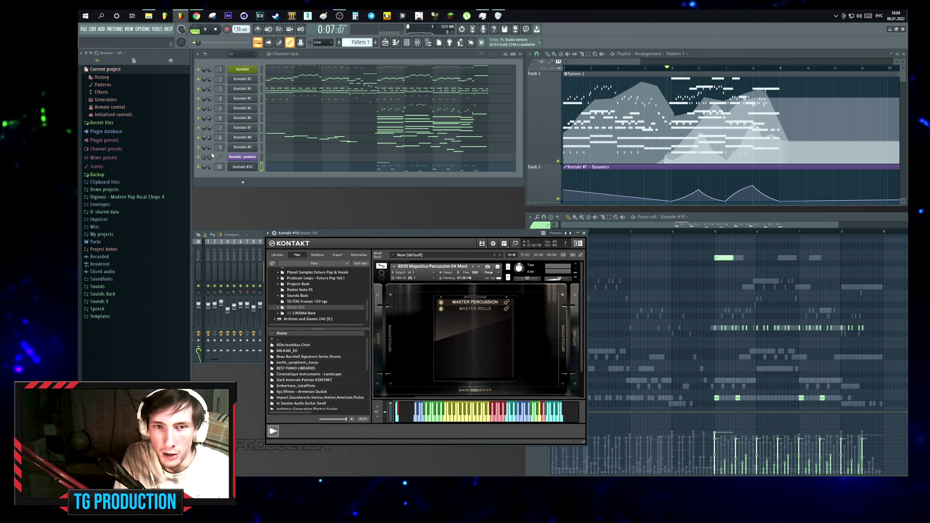
pyautogui.rightClick(232, 167)
pyautogui.click(271, 223)
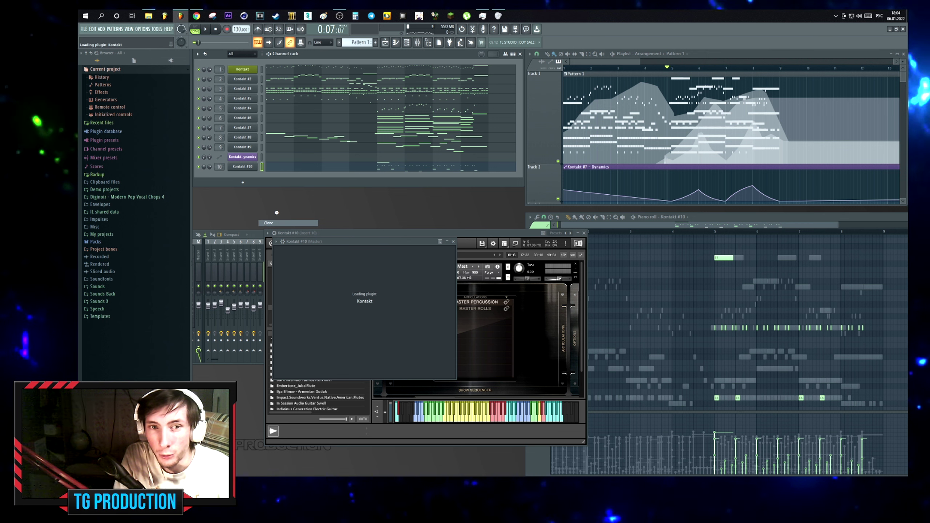
pyautogui.click(592, 241)
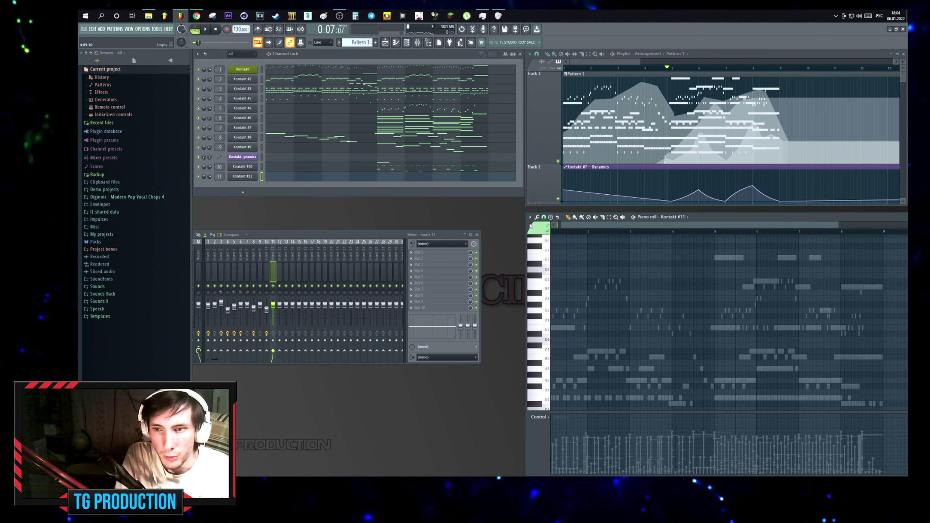
# Place one sustained high note in Kontakt #11 running from early bar 4 to just past the start of bar 5.
pyautogui.click(376, 177)
pyautogui.click(662, 270)
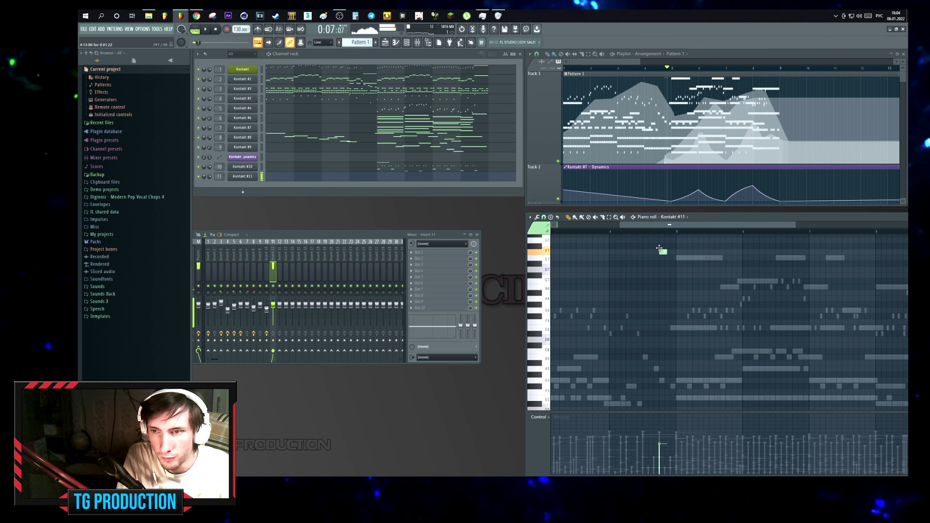
pyautogui.click(662, 252)
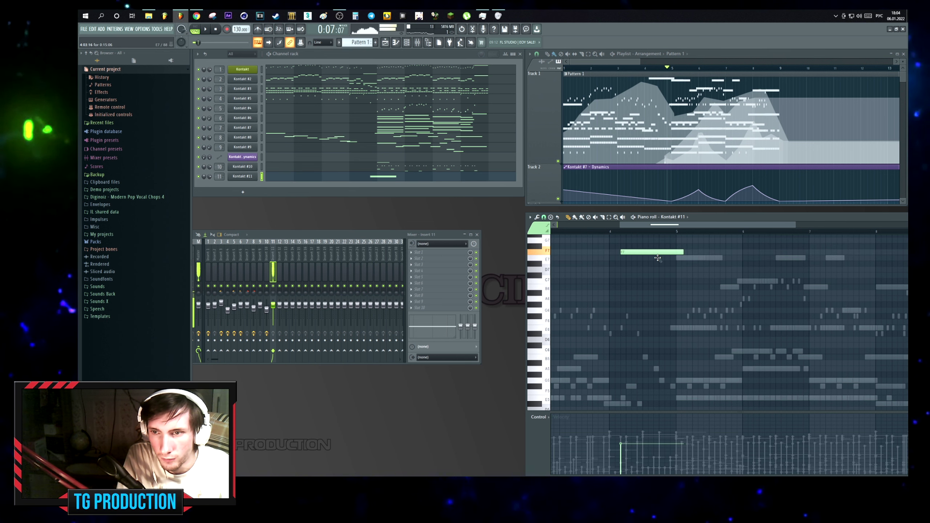
# Lengthen the Kontakt #11 note just past bar 6 and automate its channel volume to swell to about 52% at bar 5, then fade.
pyautogui.click(547, 413)
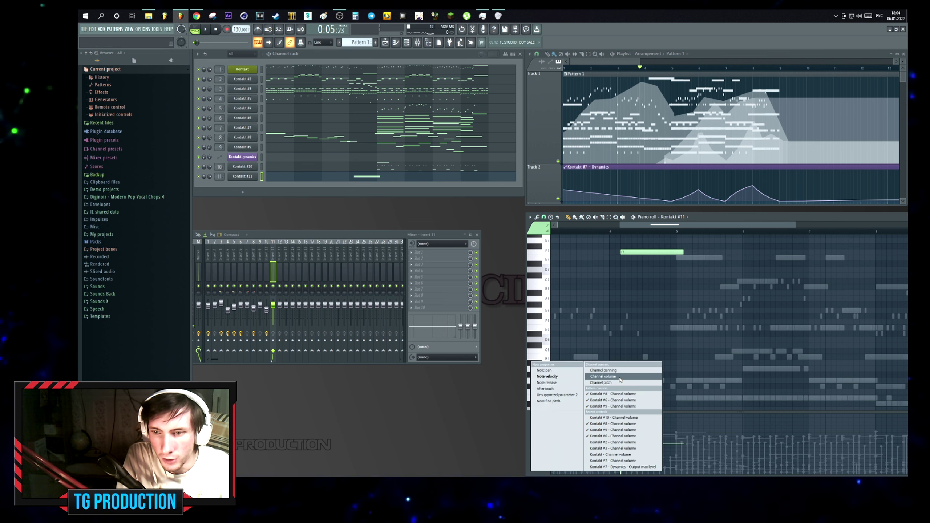
pyautogui.click(620, 377)
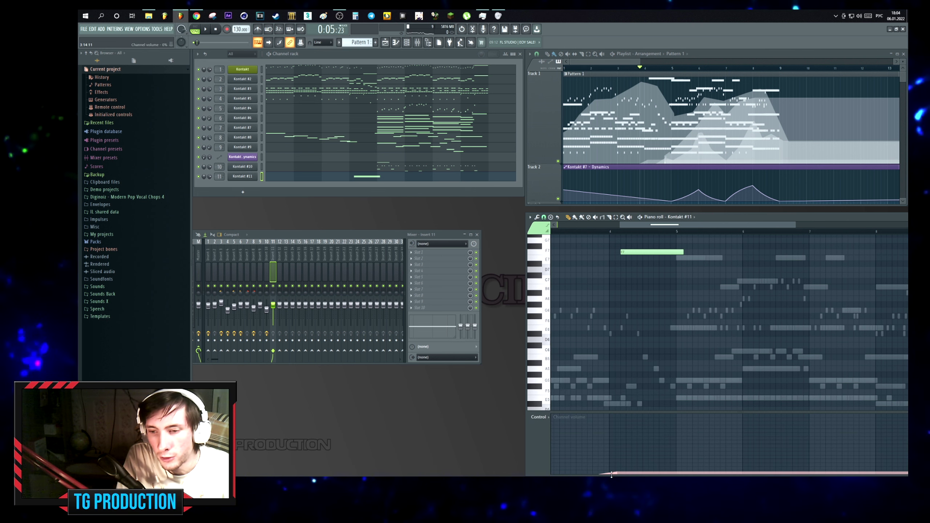
pyautogui.moveTo(629, 468); pyautogui.dragTo(676, 444)
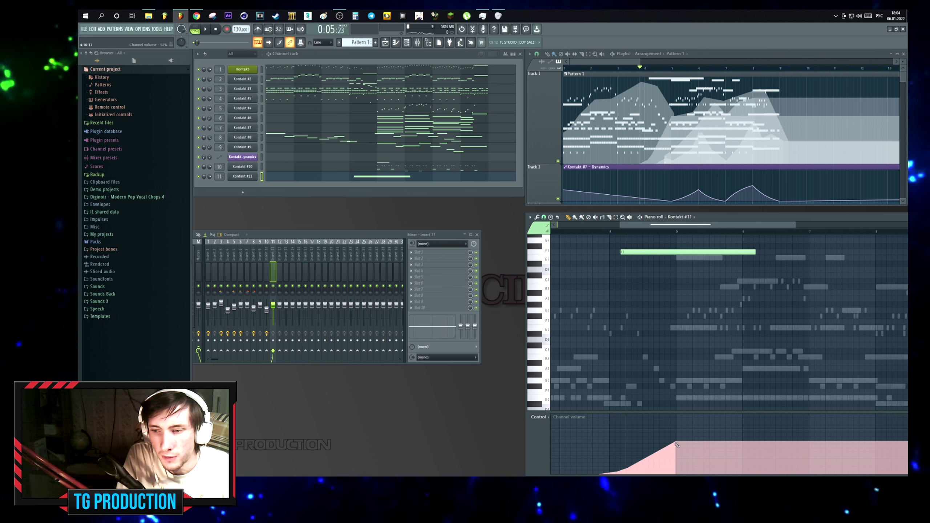
pyautogui.press('space')
pyautogui.moveTo(677, 444)
pyautogui.mouseDown()
pyautogui.moveTo(705, 450)
pyautogui.moveTo(694, 449)
pyautogui.moveTo(731, 468)
pyautogui.mouseUp()
pyautogui.press('space')
# Show the Kontakt #10 notes and check the ValhallaRoom reverb on insert 10 while listening to the percussion.
pyautogui.doubleClick(688, 258)
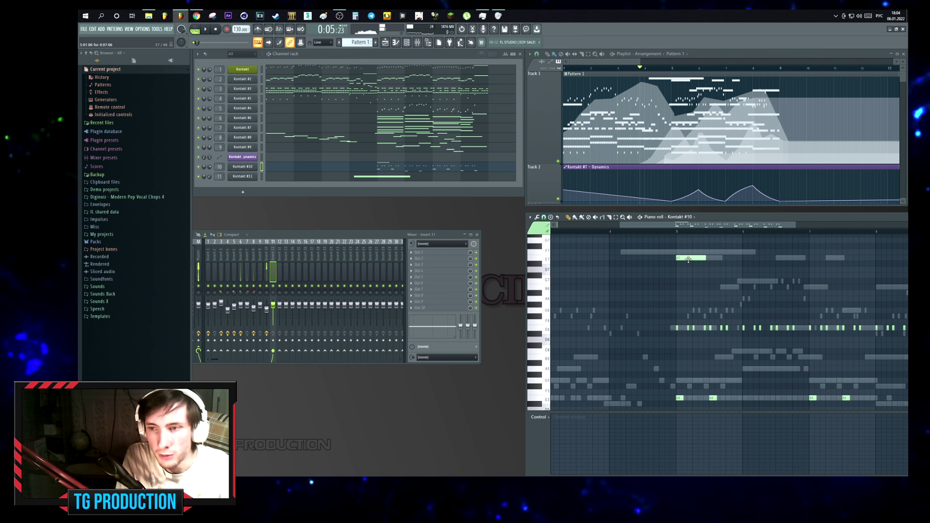
pyautogui.press('space')
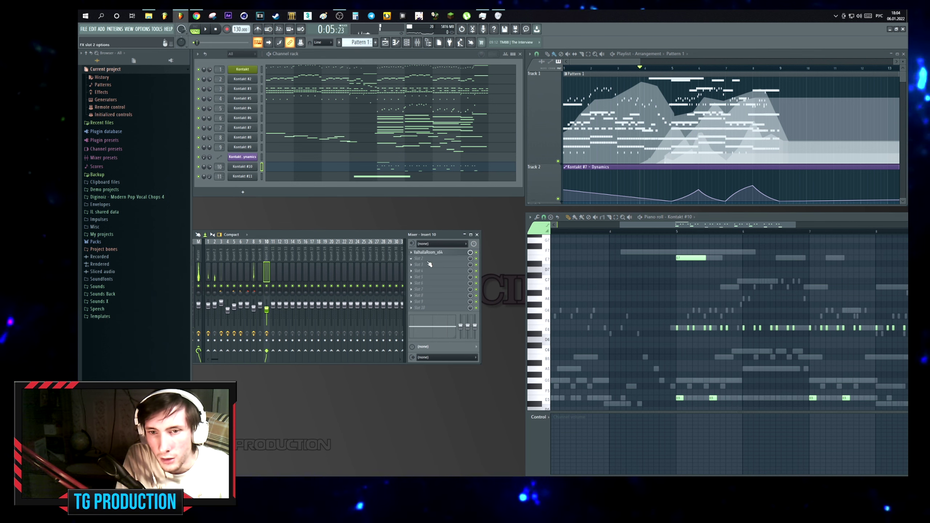
pyautogui.click(428, 252)
pyautogui.press('space')
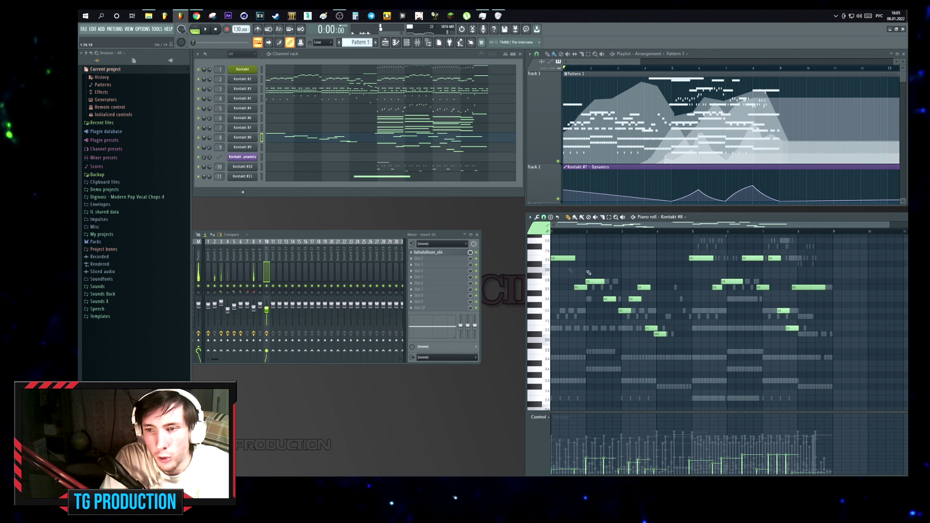
# Delete the Kontakt #8 melody notes in bars 1 to 4 and play the arrangement with the Kontakt #5 notes shown.
pyautogui.moveTo(552, 255); pyautogui.dragTo(664, 337)
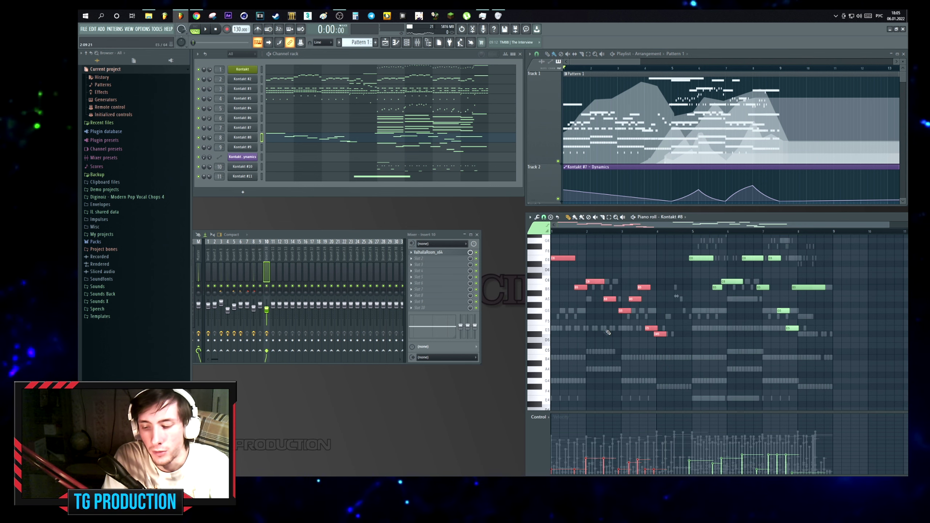
pyautogui.scroll(-4, 635, 281)
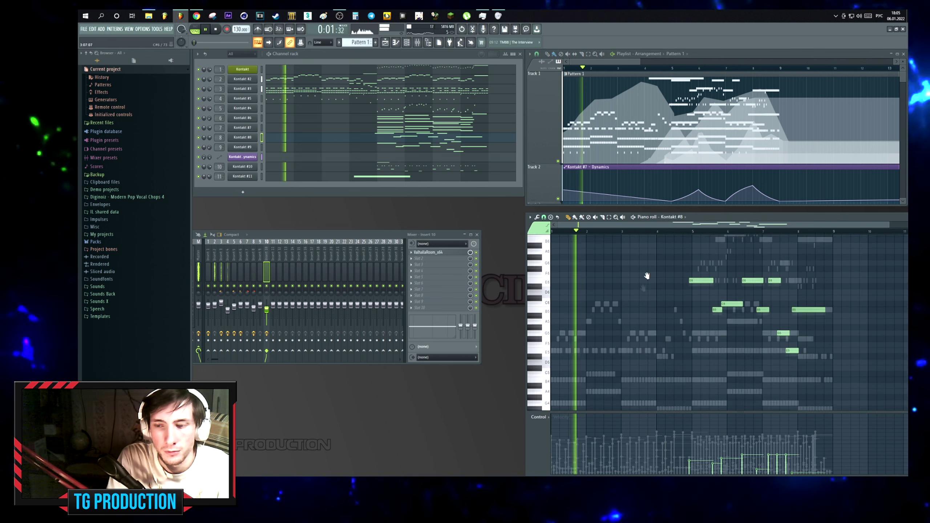
pyautogui.doubleClick(634, 277)
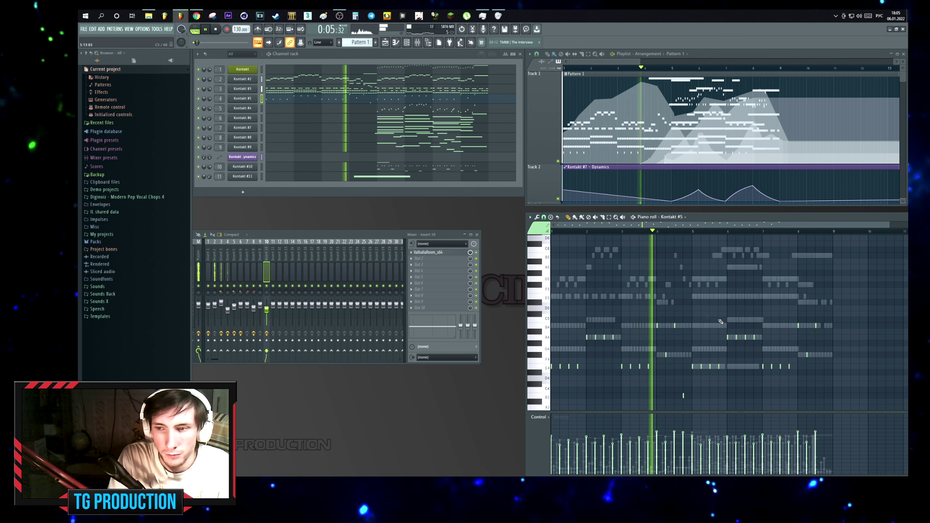
pyautogui.hscroll(2, 683, 309)
pyautogui.press('space')
pyautogui.scroll(4, 671, 264)
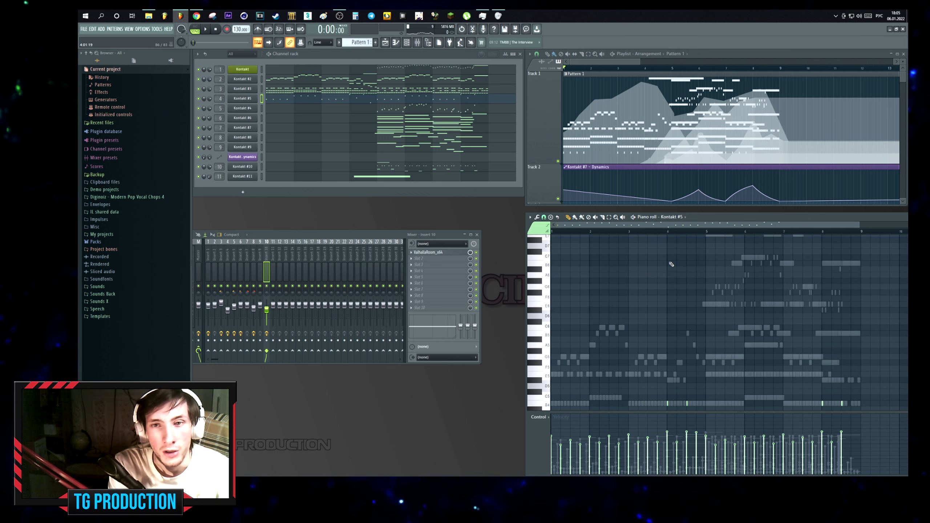
# Add notes to the Kontakt #2 melody in bars 3 and 4, ending bar 4 with a run of short notes into bar 5.
pyautogui.press('space')
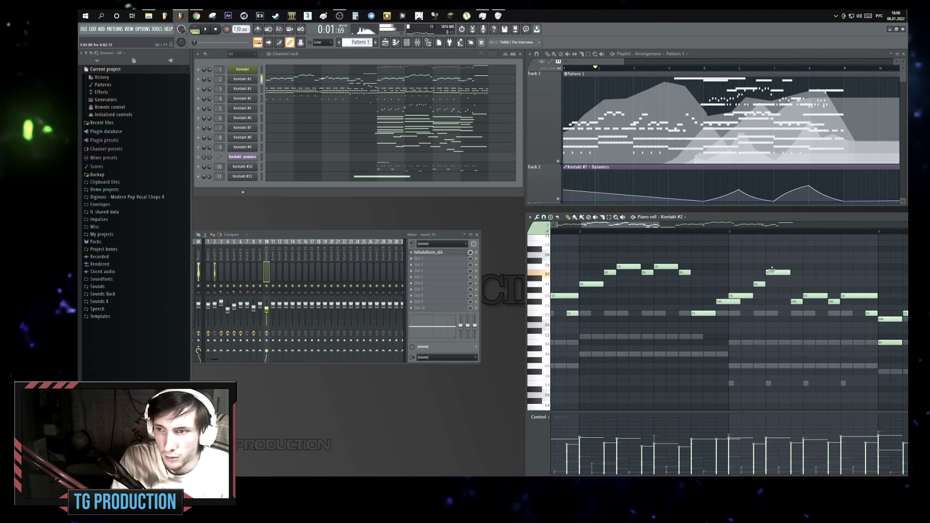
pyautogui.press('space')
pyautogui.moveTo(798, 306); pyautogui.dragTo(801, 322)
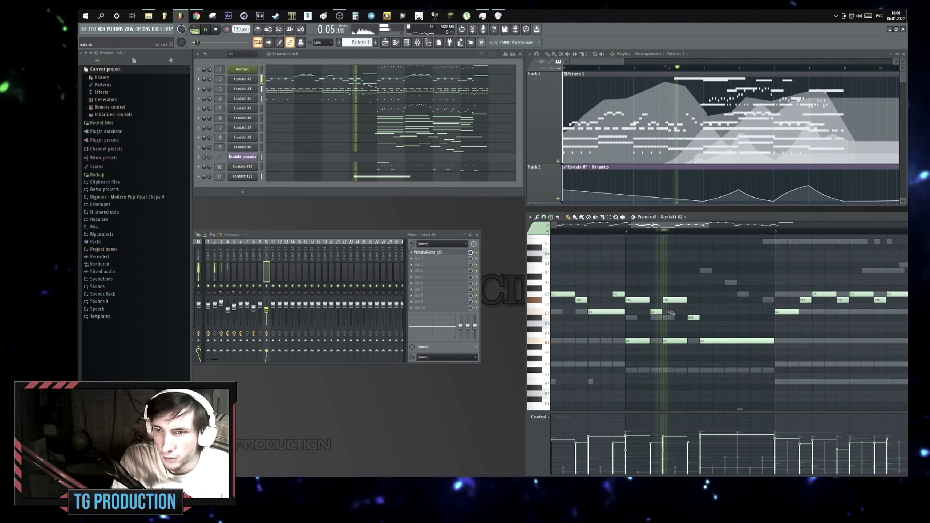
pyautogui.press('space')
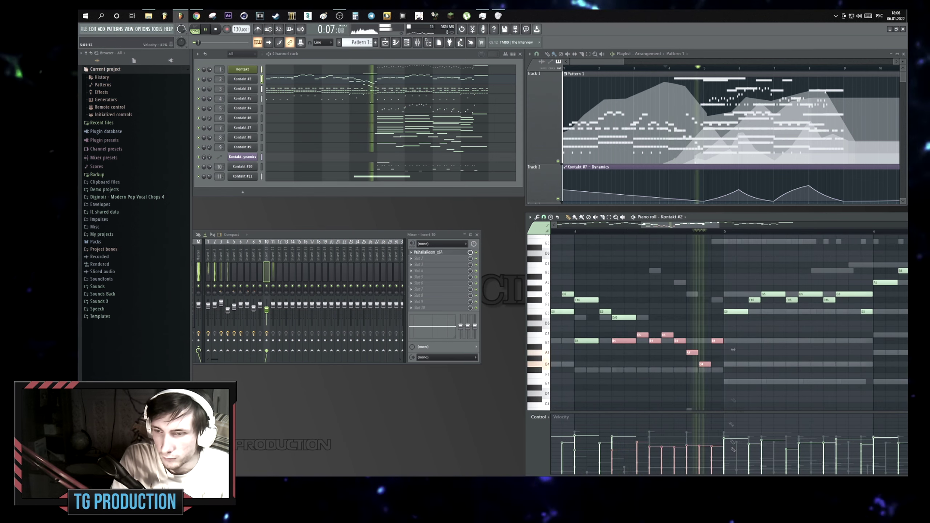
pyautogui.click(686, 360)
pyautogui.press('space')
# Check the Kontakt #3 notes around bar 5 and add long bass notes, one per bar, to the first Kontakt channel from bar 5.
pyautogui.click(278, 88)
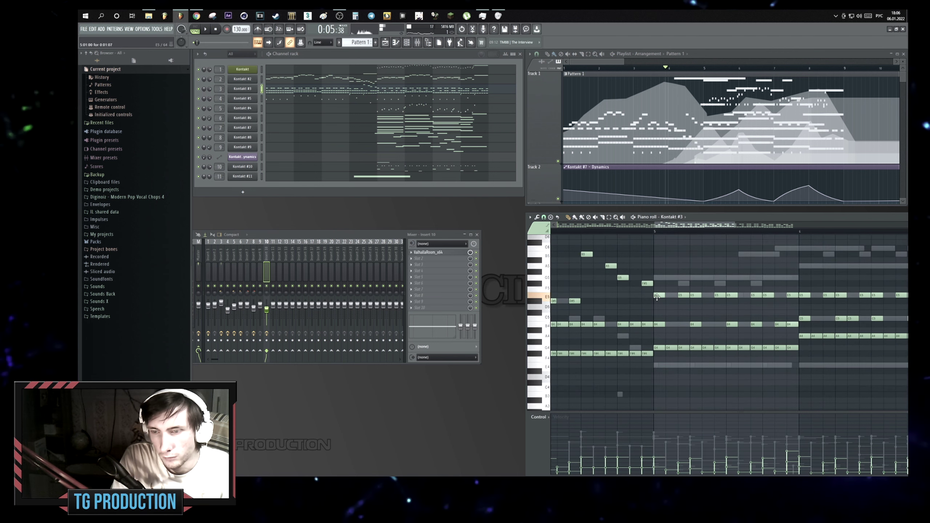
pyautogui.click(261, 70)
pyautogui.press('space')
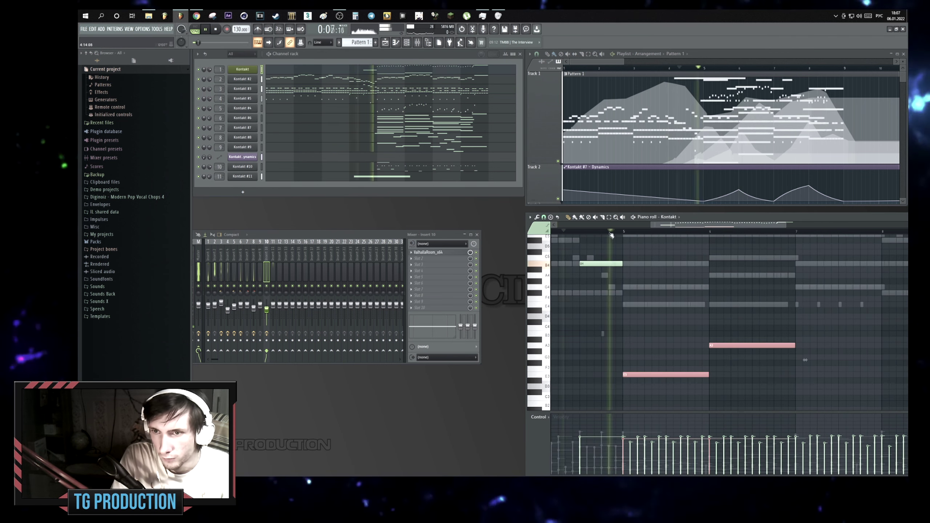
# Delete the remaining Kontakt #8 melody notes from bar 5 onward during playback.
pyautogui.click(372, 139)
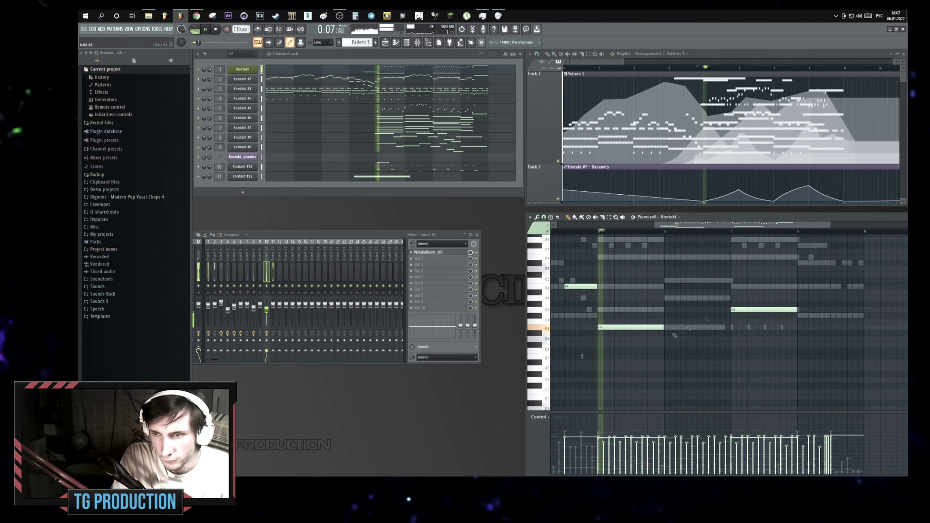
pyautogui.click(373, 148)
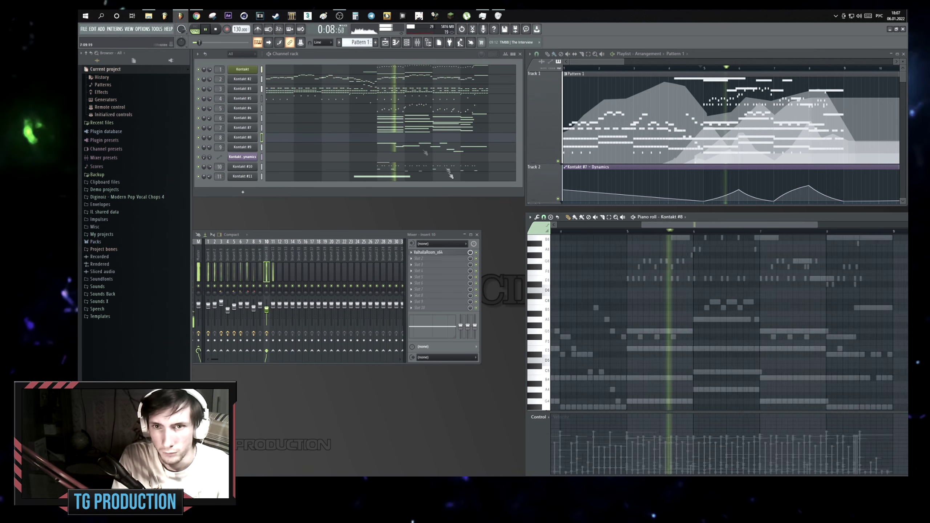
# Draw a descending melody for Kontakt #4 across bars 1 to 4.
pyautogui.doubleClick(711, 316)
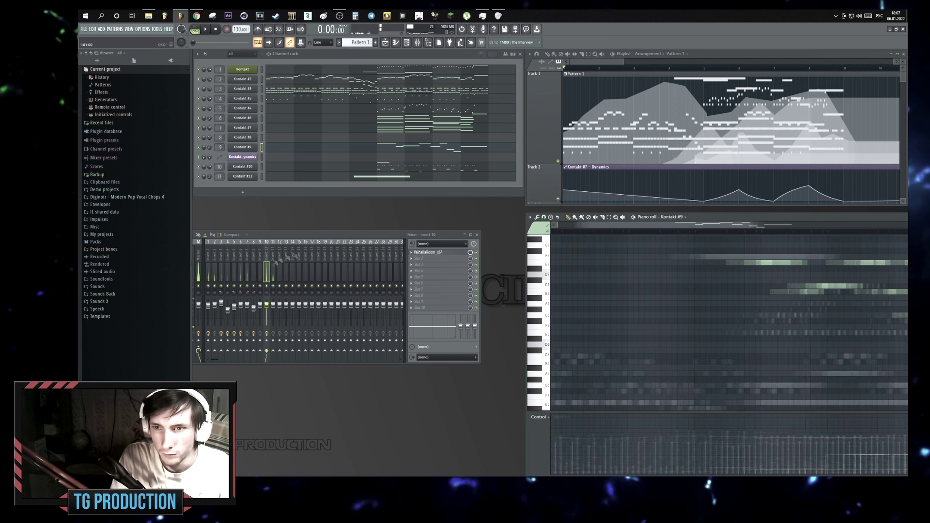
pyautogui.press('space')
pyautogui.scroll(2, 531, 333)
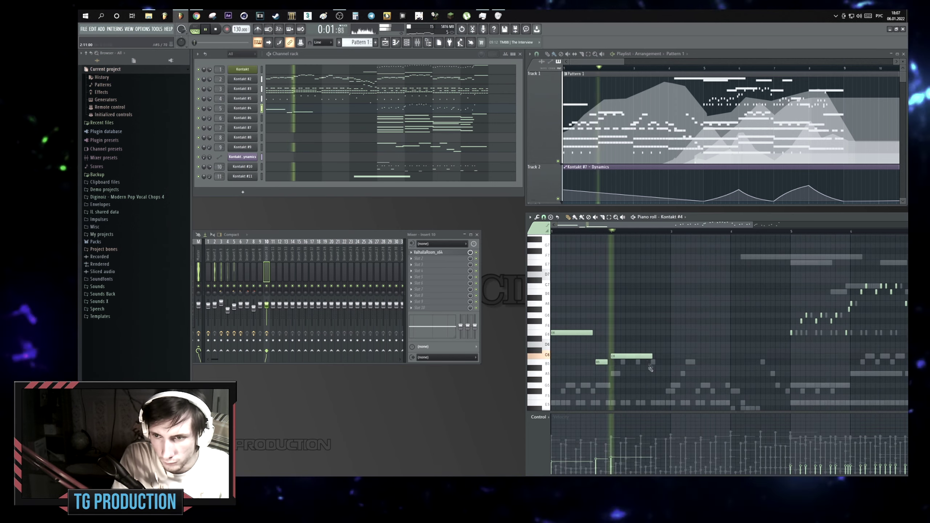
pyautogui.scroll(-3, 675, 366)
pyautogui.click(642, 340)
pyautogui.click(657, 329)
pyautogui.click(689, 357)
pyautogui.click(702, 346)
pyautogui.click(672, 316)
pyautogui.scroll(2, 696, 315)
# Duplicate the Kontakt #4 melody into the second half of the pattern and adjust the copied notes around bar 7.
pyautogui.hotkey('ctrl', 'a')
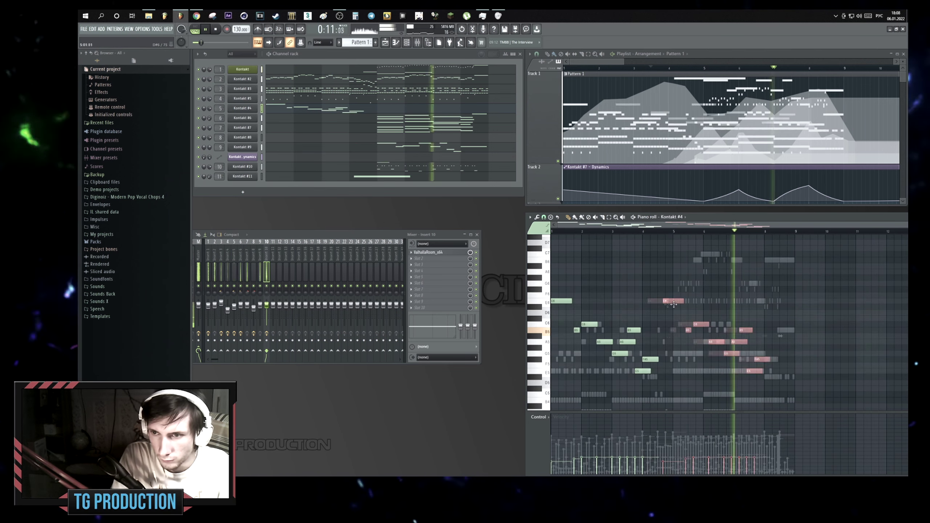
pyautogui.scroll(-2, 687, 302)
pyautogui.hotkey('ctrl', 'd')
pyautogui.scroll(2, 707, 293)
pyautogui.moveTo(697, 354); pyautogui.dragTo(697, 339)
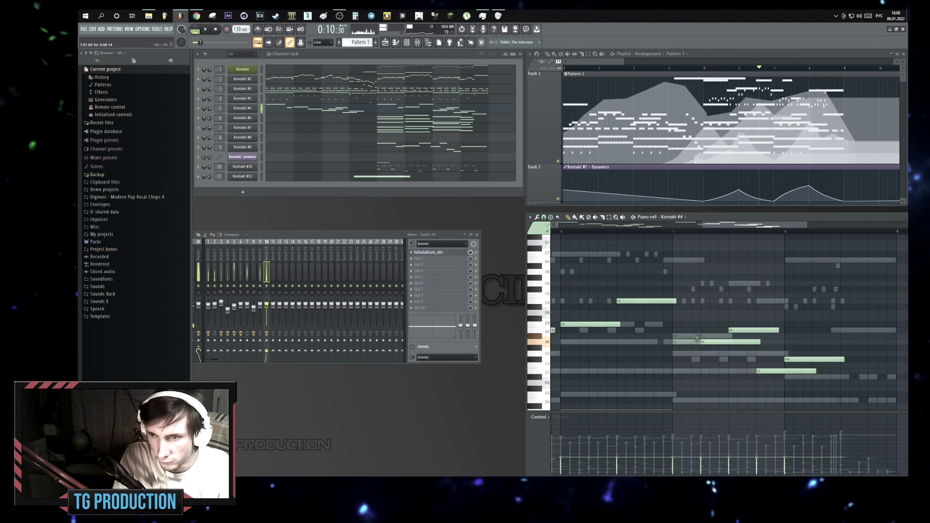
# Copy the melody of bars 1 to 4 into the first Kontakt channel and play the arrangement.
pyautogui.press('space')
pyautogui.scroll(-2, 791, 330)
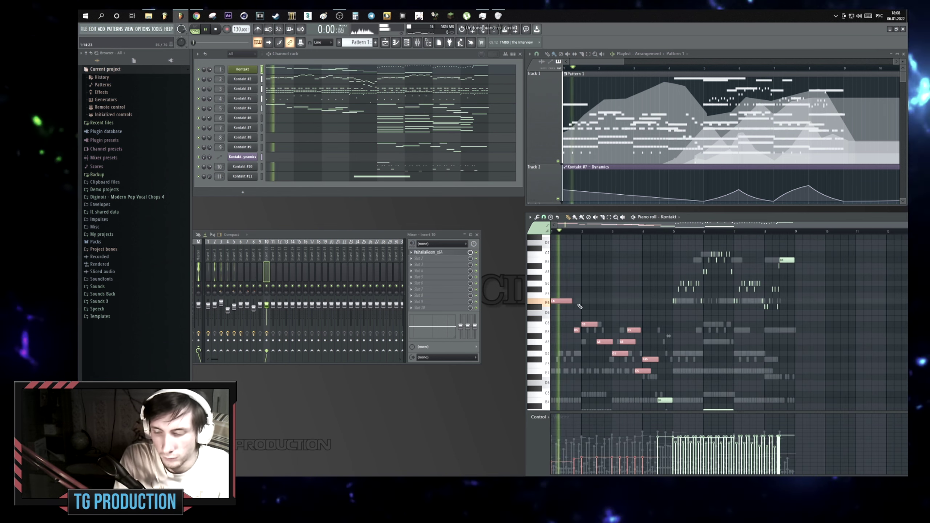
pyautogui.scroll(2, 668, 293)
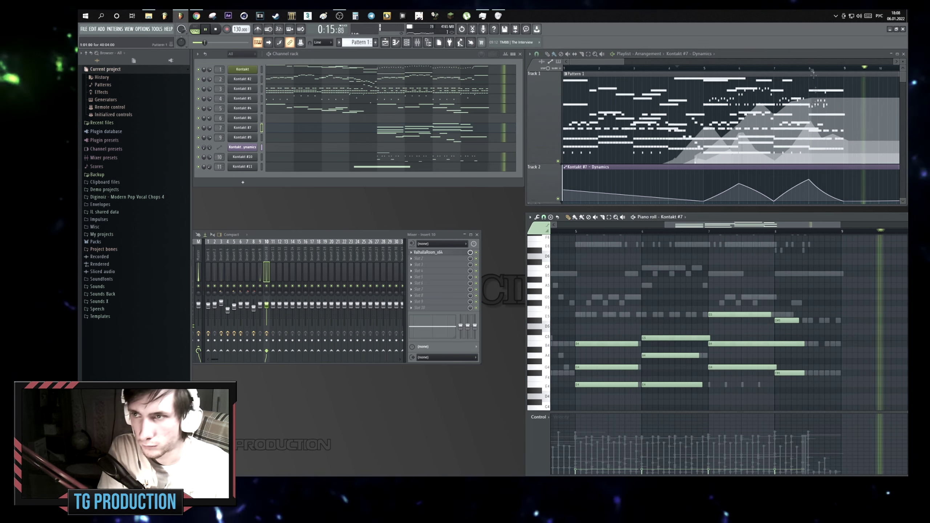
# Try repeating the long Kontakt #10 notes of bar 5 across the following bars, and undo the duplications.
pyautogui.scroll(2, 729, 299)
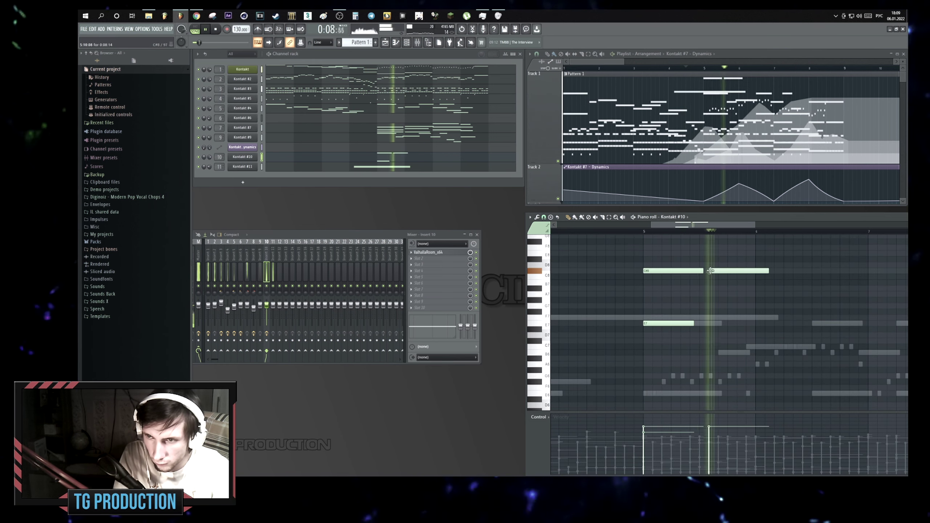
pyautogui.hotkey('ctrl', 'b')
pyautogui.hotkey('ctrl', 'b')
pyautogui.hotkey('ctrl', 'b')
pyautogui.press('space')
pyautogui.hotkey('ctrl', 'alt', 'z')
pyautogui.hotkey('ctrl', 'alt', 'z')
pyautogui.hotkey('ctrl', 'alt', 'z')
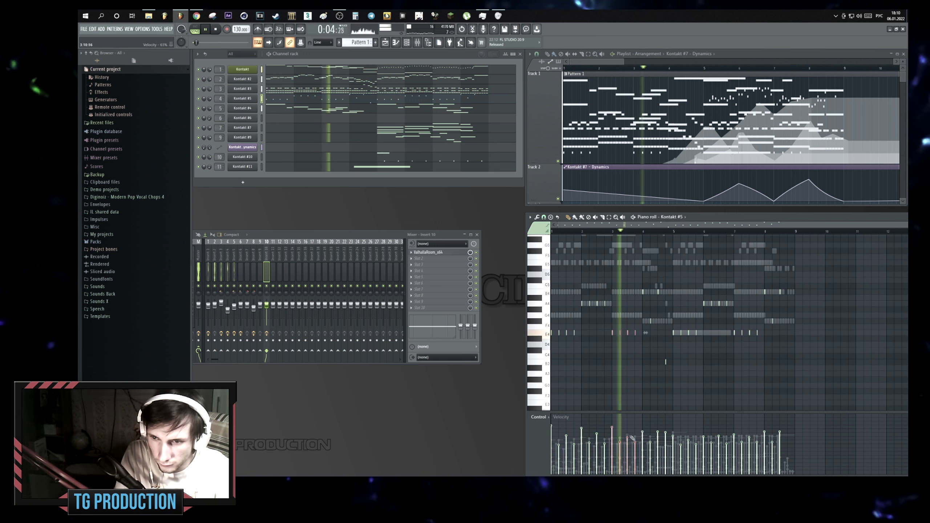
# Reshape the velocities of the Kontakt #5 notes during playback and adjust the panning of mixer insert 5.
pyautogui.moveTo(633, 437)
pyautogui.mouseDown()
pyautogui.moveTo(651, 421)
pyautogui.moveTo(692, 427)
pyautogui.mouseUp()
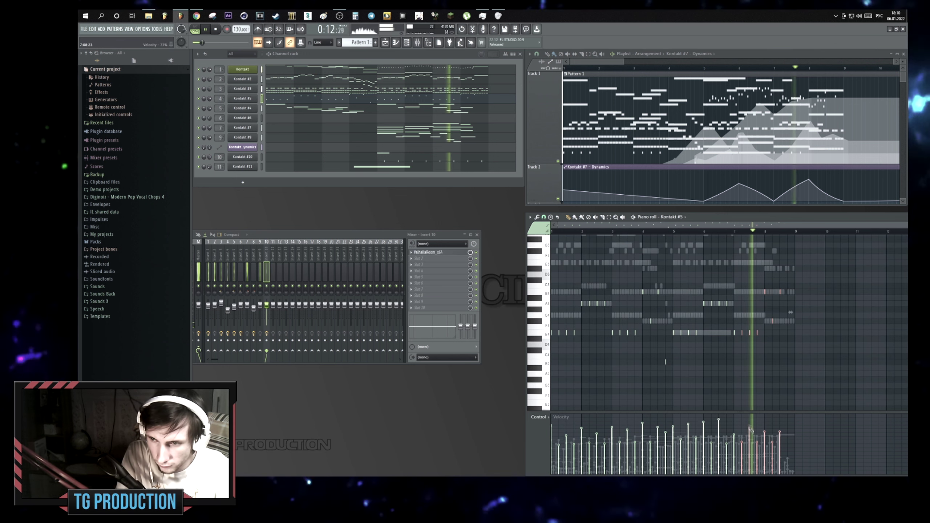
pyautogui.click(228, 290)
pyautogui.click(233, 290)
pyautogui.click(262, 108)
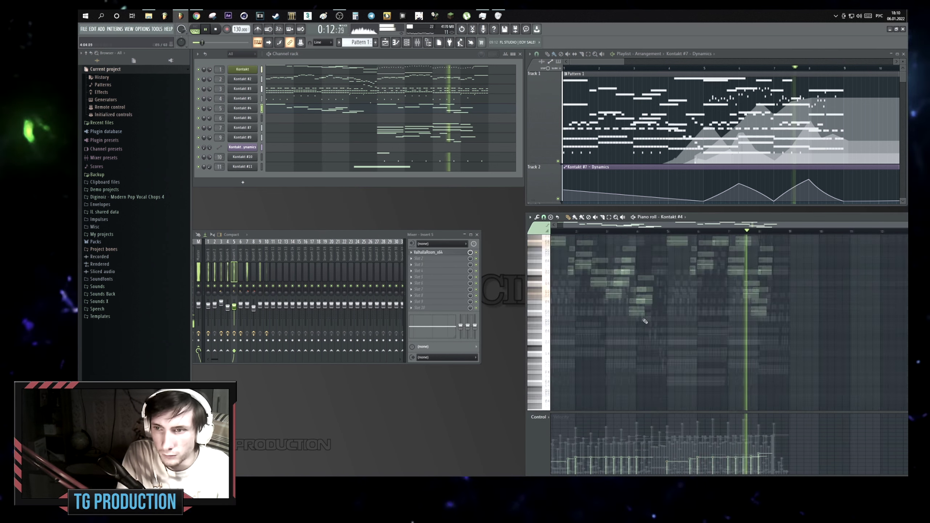
# Replace the Strings patch in Kontakt #6 with the Nucleus instrument "6 French Horns - Staccatissimo".
pyautogui.press('space')
pyautogui.click(242, 118)
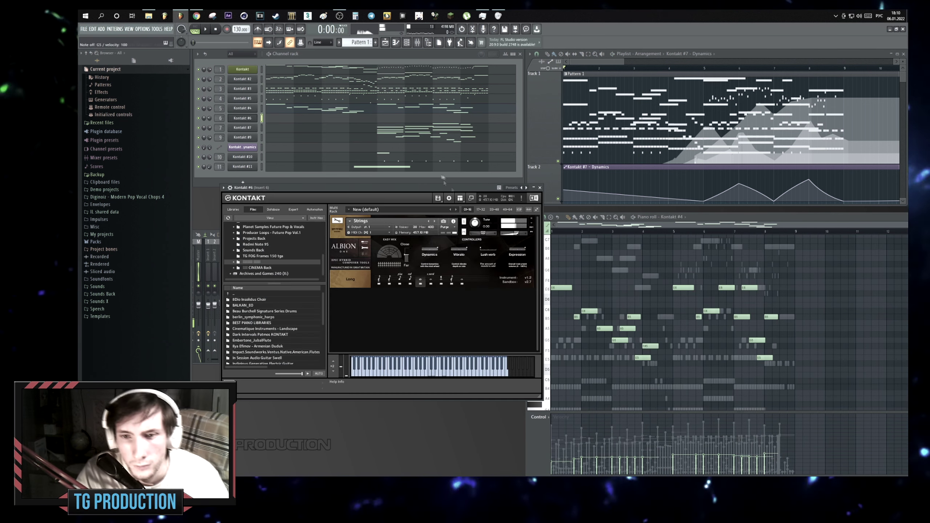
pyautogui.scroll(-6, 264, 301)
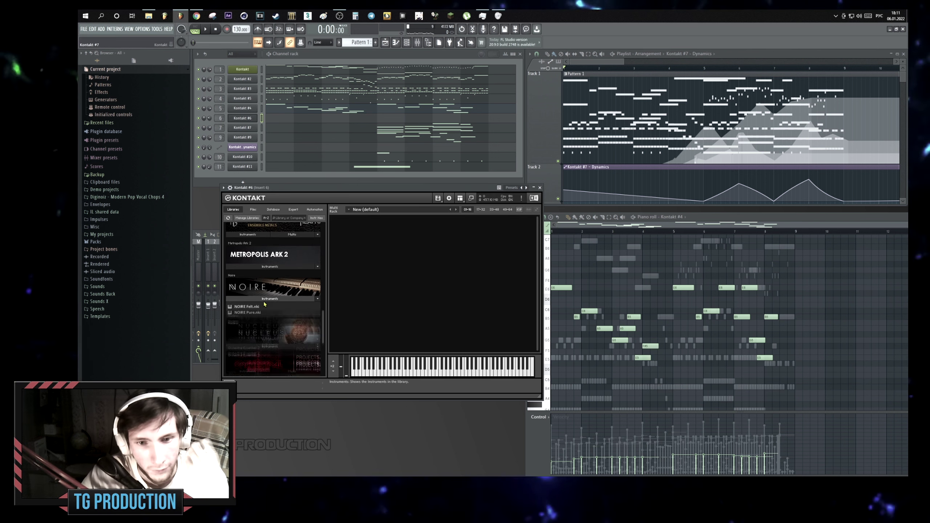
pyautogui.moveTo(274, 336); pyautogui.dragTo(548, 244)
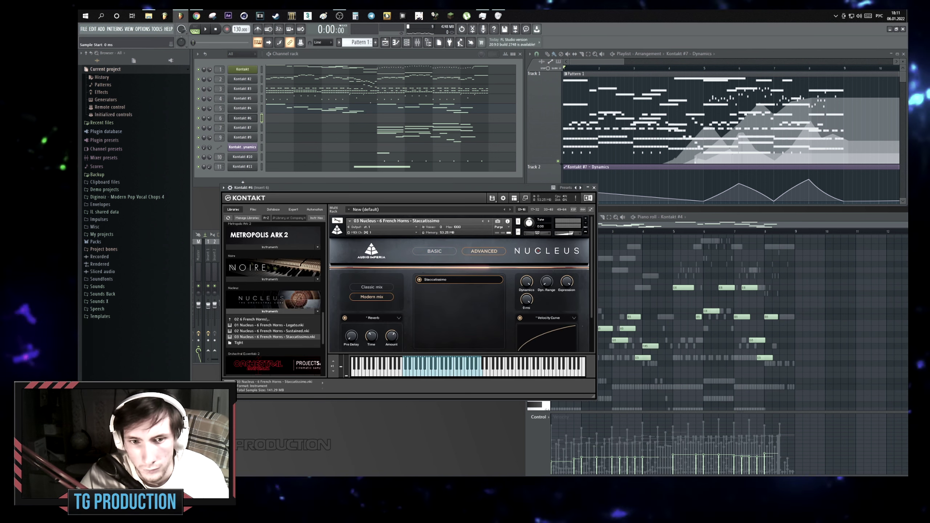
# Add a ValhallaRoom reverb in Medium Room mode to mixer insert 6 and adjust its mix and depth for the horns.
pyautogui.press('F9')
pyautogui.click(441, 256)
pyautogui.click(312, 259)
pyautogui.click(312, 271)
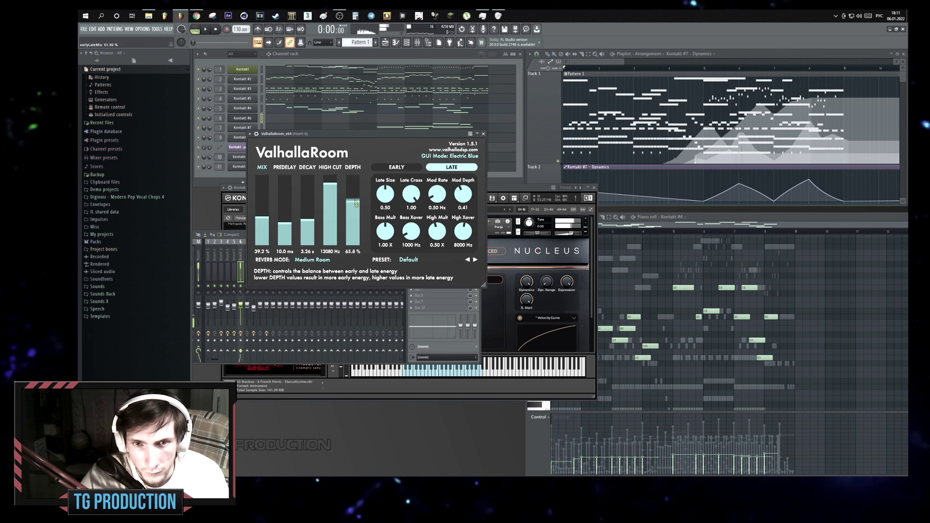
pyautogui.click(483, 134)
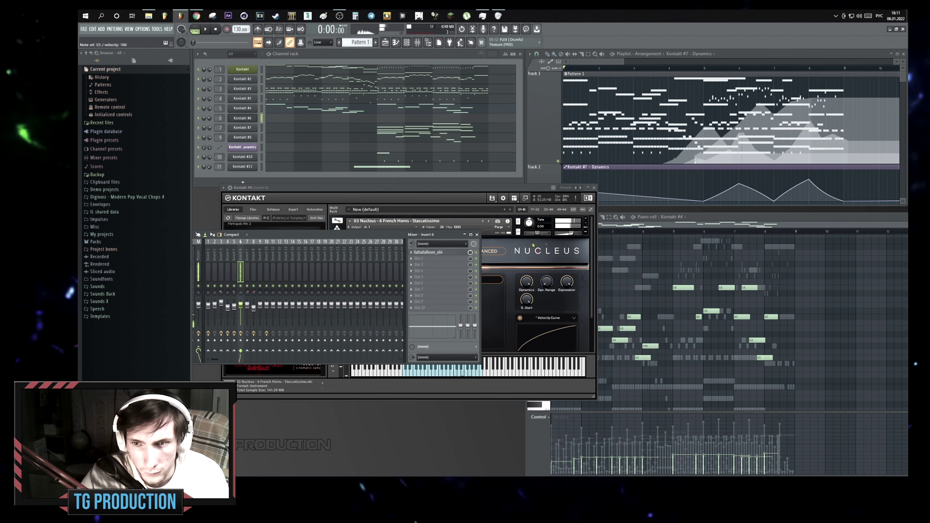
pyautogui.press('F9')
pyautogui.click(593, 188)
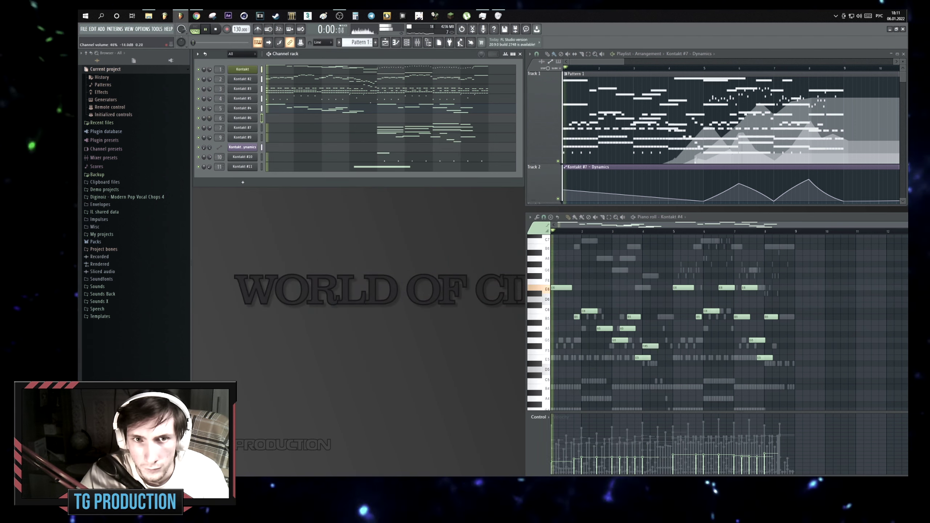
# Add a pickup of short repeated notes with rising velocities to the Kontakt #6 horns in bar 4.
pyautogui.press('space')
pyautogui.press('space')
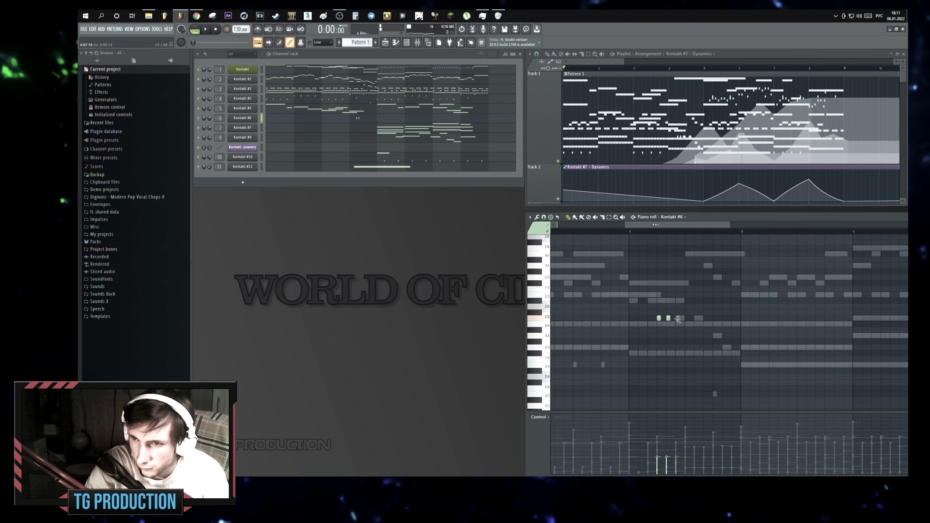
pyautogui.scroll(3, 645, 311)
pyautogui.click(606, 296)
pyautogui.click(615, 296)
pyautogui.click(626, 297)
pyautogui.click(634, 302)
pyautogui.click(633, 372)
pyautogui.scroll(-3, 670, 295)
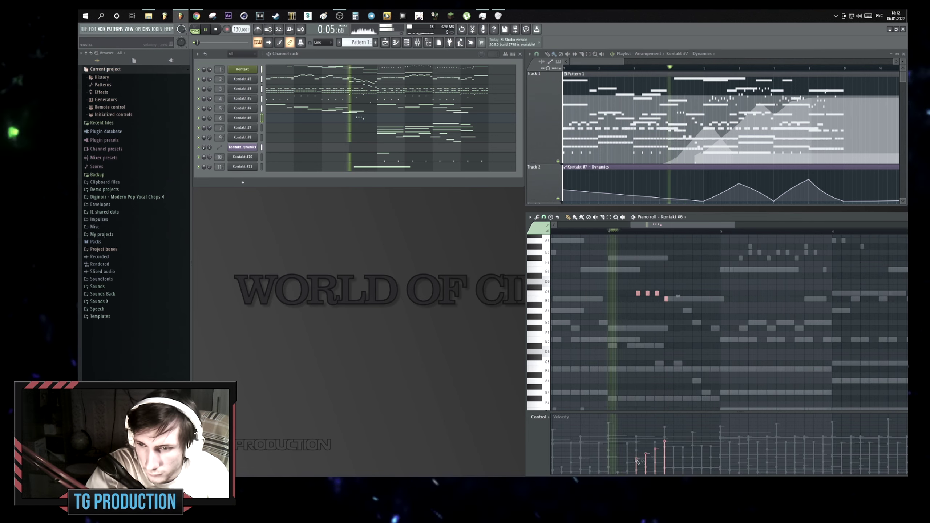
# Place short three-note chords in bar 5 of the Kontakt #6 horns and adjust their velocities.
pyautogui.press('space')
pyautogui.scroll(3, 670, 385)
pyautogui.scroll(-3, 628, 379)
pyautogui.moveTo(628, 379); pyautogui.dragTo(684, 314)
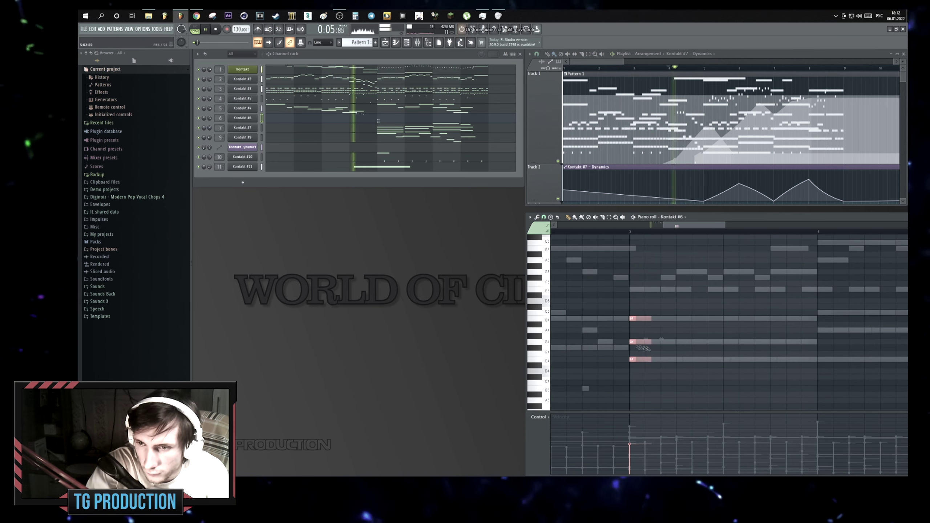
pyautogui.moveTo(630, 444); pyautogui.dragTo(630, 448)
pyautogui.scroll(-3, 670, 329)
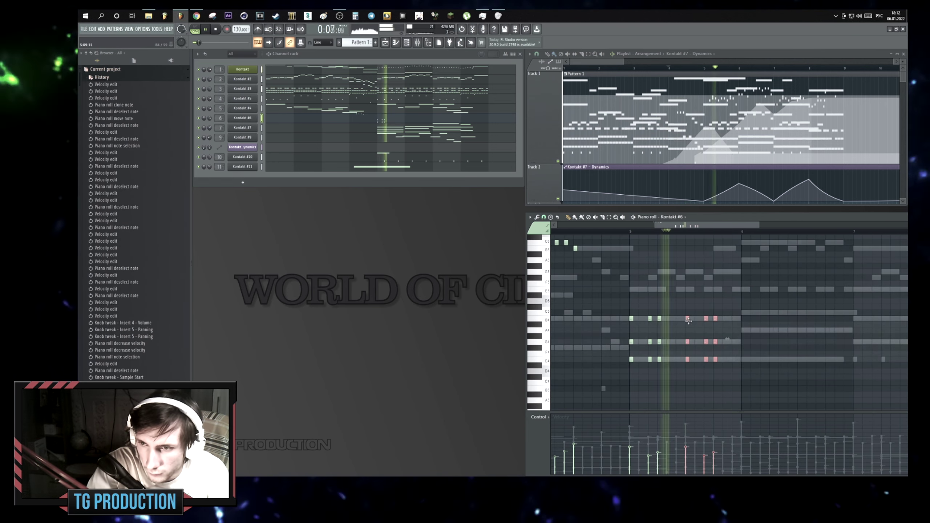
# Repeat the short Kontakt #6 horn chords through bars 6 and 7, moving the bar 6 pitches to fit the harmony.
pyautogui.click(709, 318)
pyautogui.scroll(-2, 709, 317)
pyautogui.moveTo(681, 308); pyautogui.dragTo(726, 360)
pyautogui.scroll(-2, 606, 294)
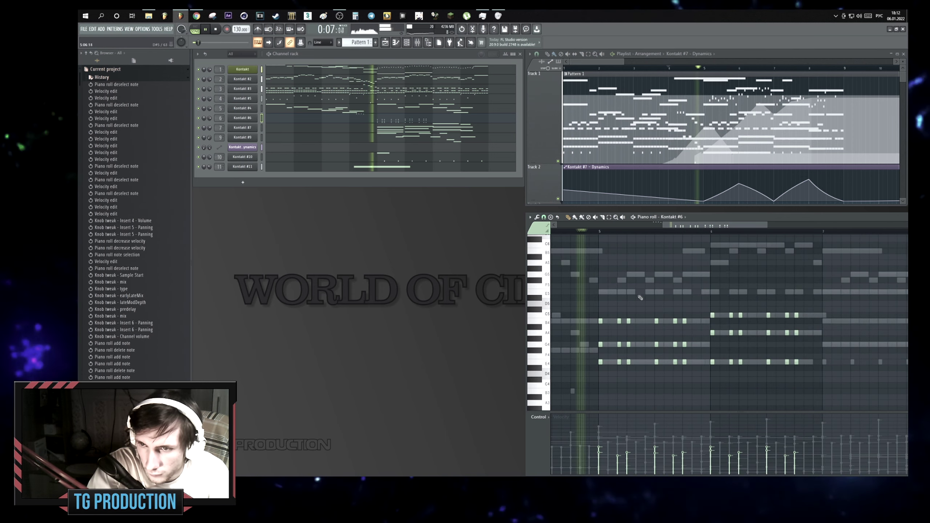
pyautogui.moveTo(567, 354); pyautogui.dragTo(699, 355)
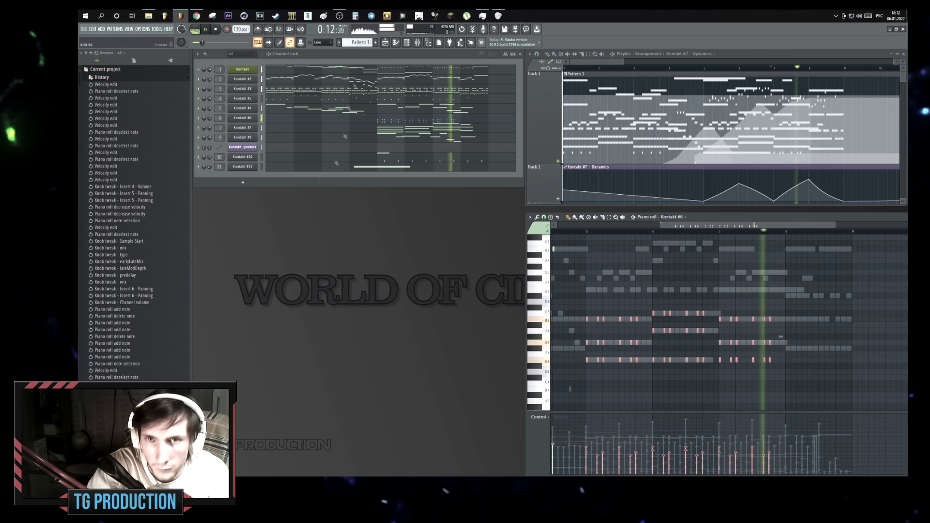
# Extend the Kontakt #6 horn part into bar 8 with short closing notes of rising velocity.
pyautogui.press('F9')
pyautogui.scroll(2, 733, 309)
pyautogui.click(732, 310)
pyautogui.scroll(2, 732, 309)
pyautogui.moveTo(578, 301); pyautogui.dragTo(578, 297)
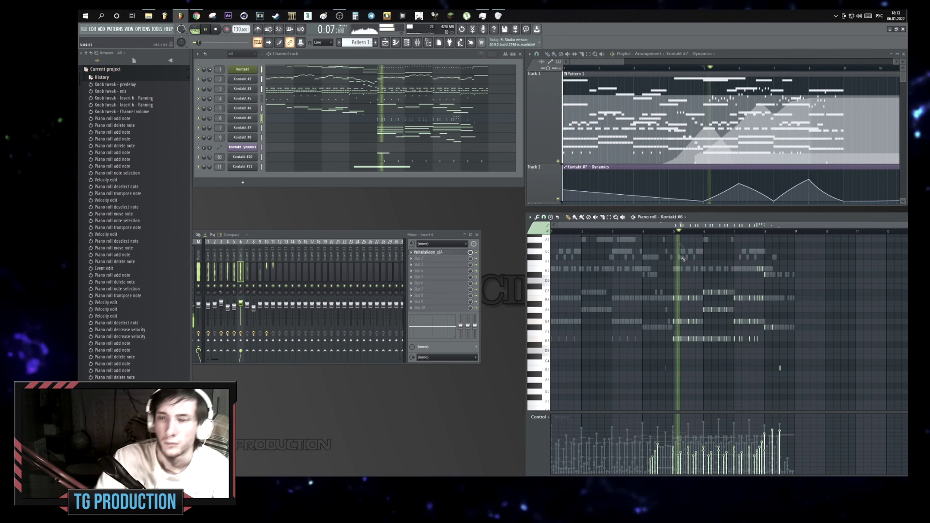
pyautogui.press('F9')
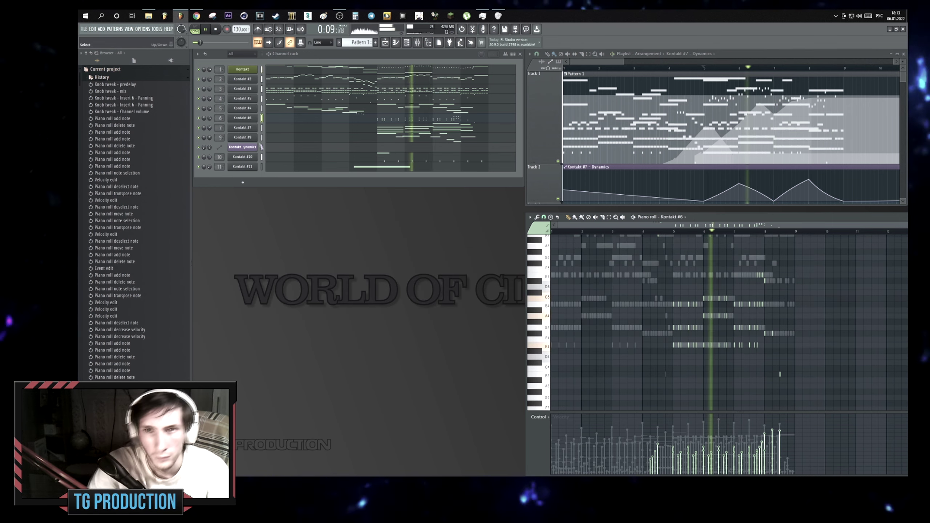
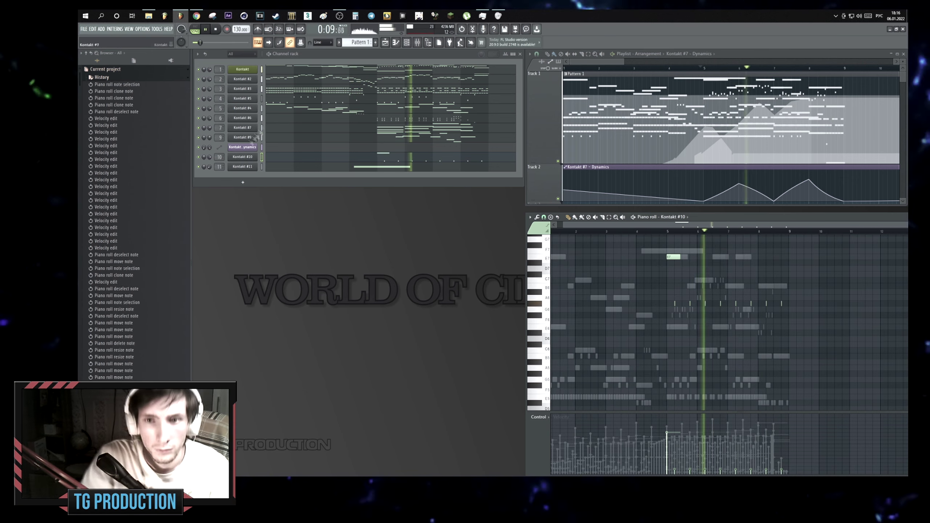
# Shape the Kontakt #9 channel volume curve into two swells from bar 5 to bar 9, dipping at bar 7.
pyautogui.click(538, 417)
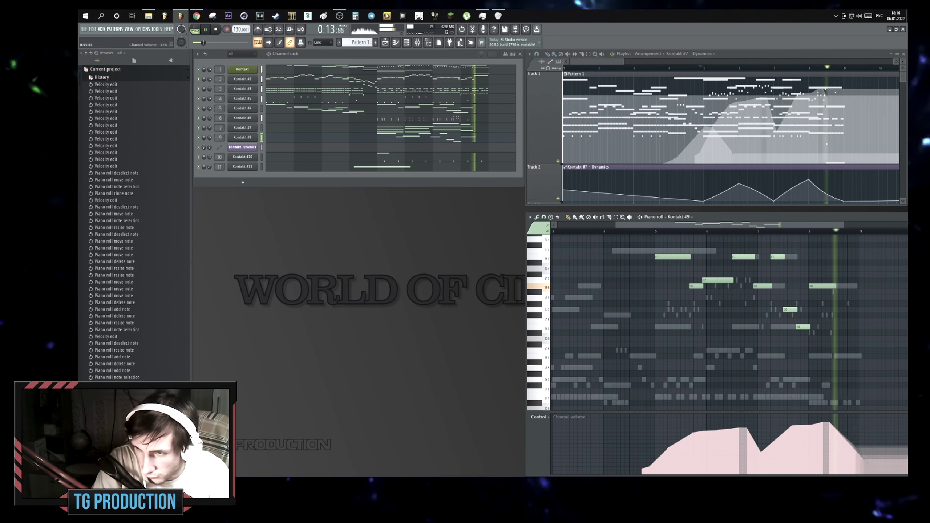
pyautogui.press('F9')
pyautogui.click(455, 237)
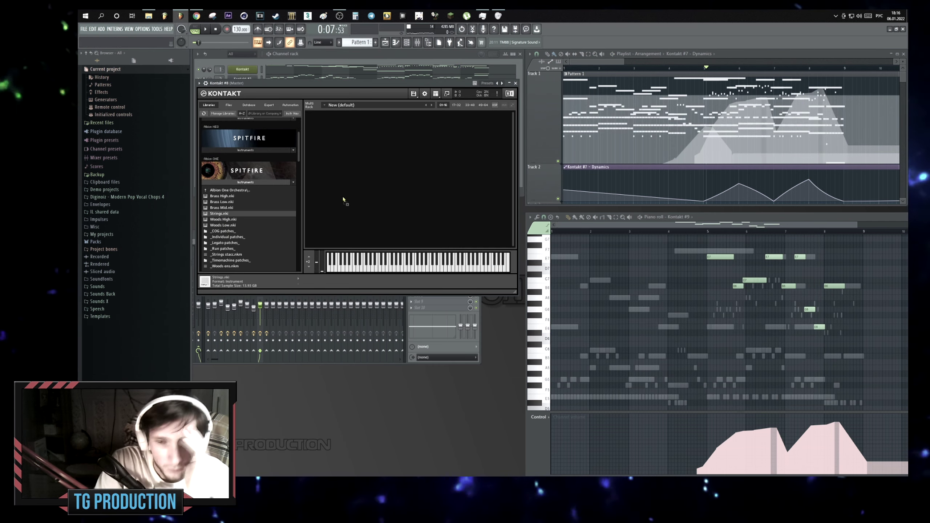
# Load the Albion One Strings patch into Kontakt #8 for repeated short chords from bar 5, and add another Kontakt channel.
pyautogui.moveTo(343, 199); pyautogui.dragTo(344, 201)
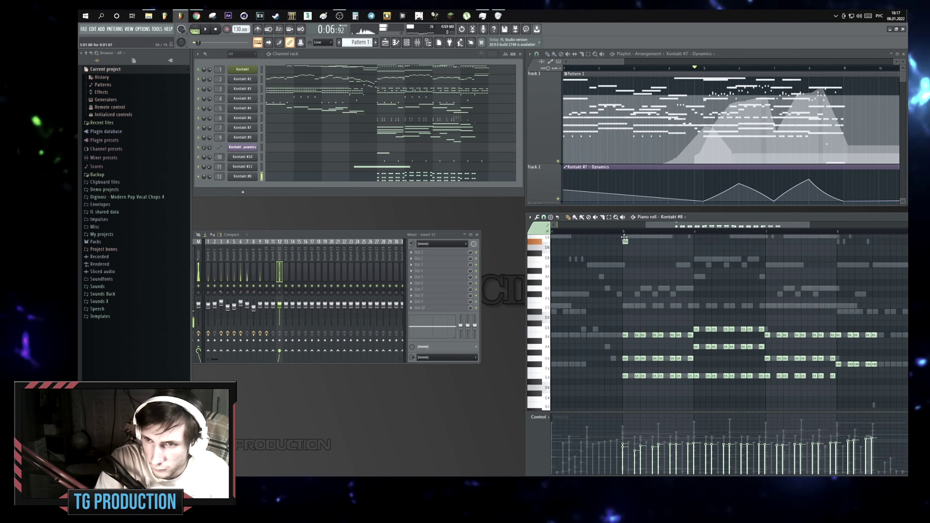
pyautogui.click(243, 192)
pyautogui.click(289, 198)
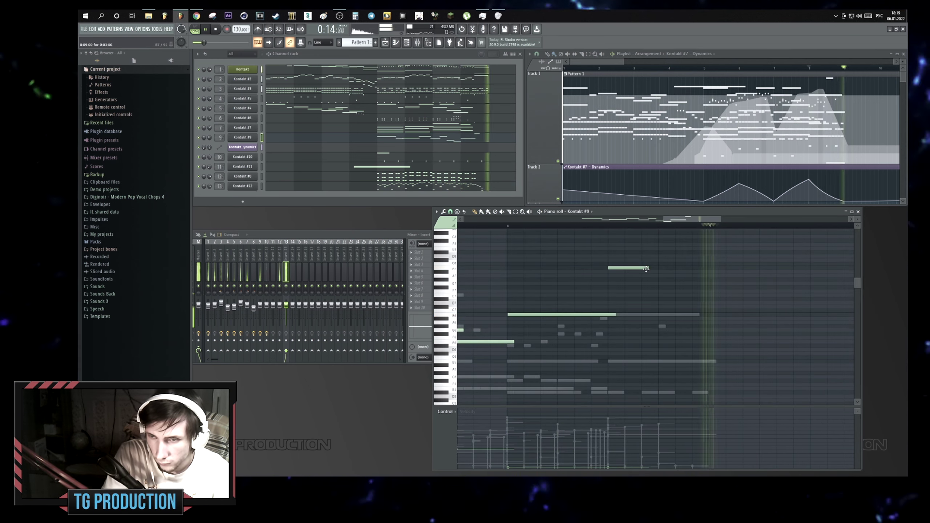
# Break the upper Kontakt #3 chord notes into a gapped rhythm and add a descending run of notes in bar 4.
pyautogui.press('space')
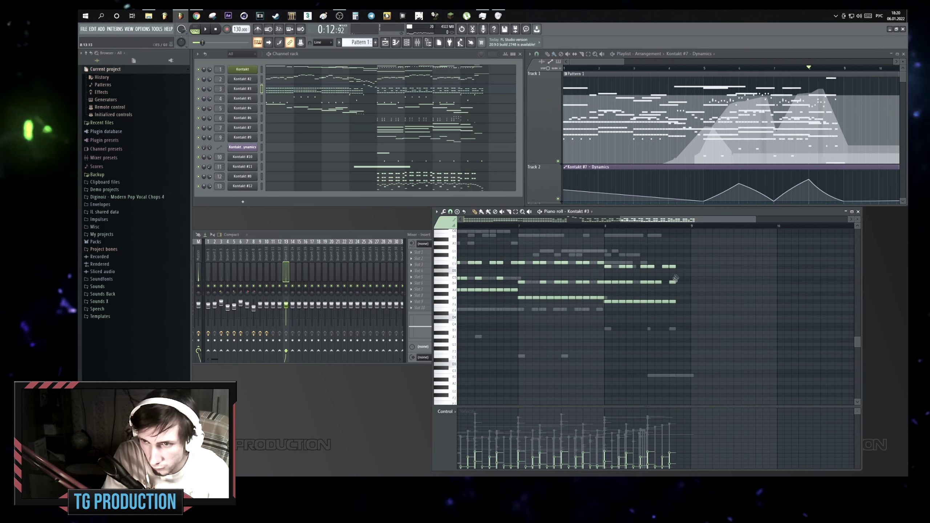
pyautogui.press('space')
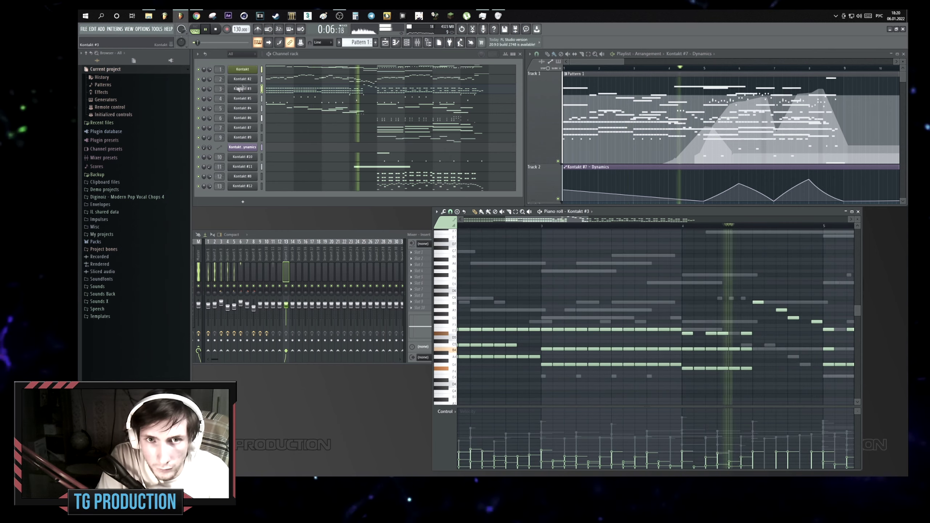
pyautogui.press('space')
pyautogui.scroll(-2, 578, 316)
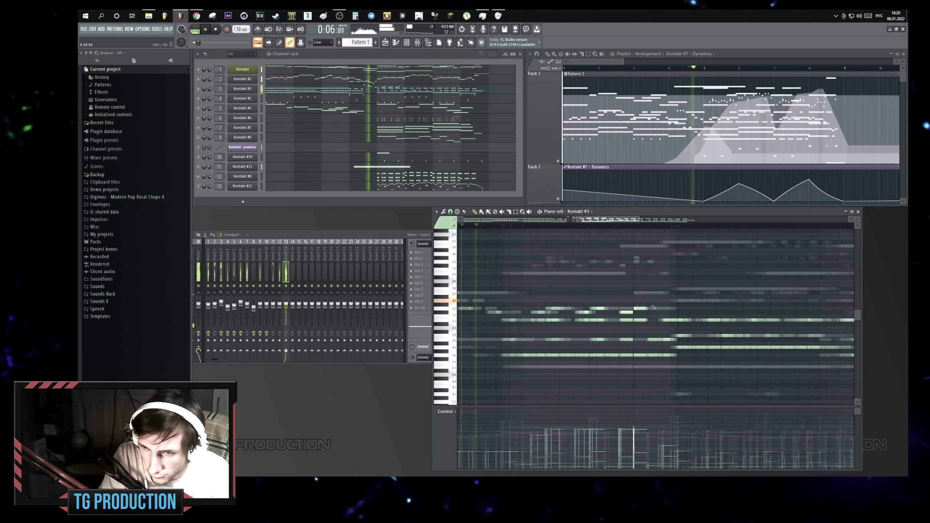
# Add a moving upper line above the Kontakt #3 chords in bars 5 to 7, checking it by playback.
pyautogui.scroll(2, 633, 304)
pyautogui.press('space')
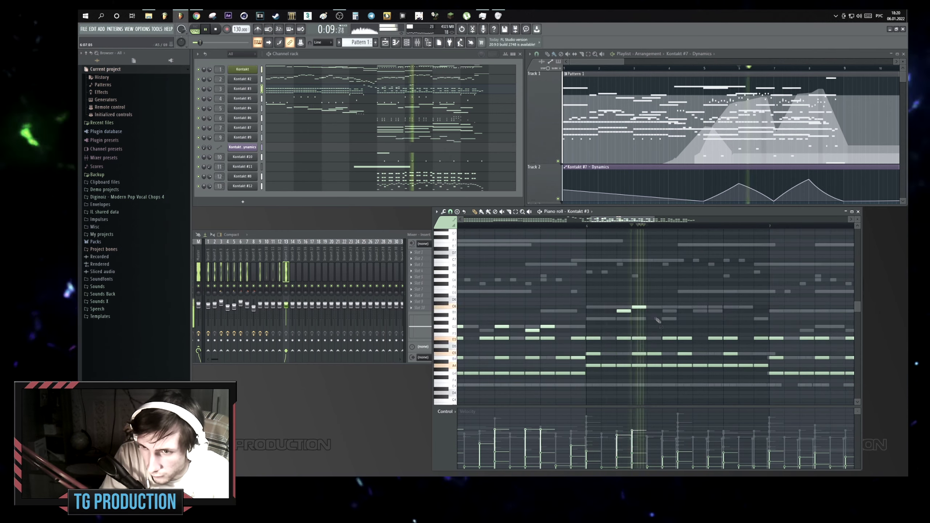
pyautogui.press('space')
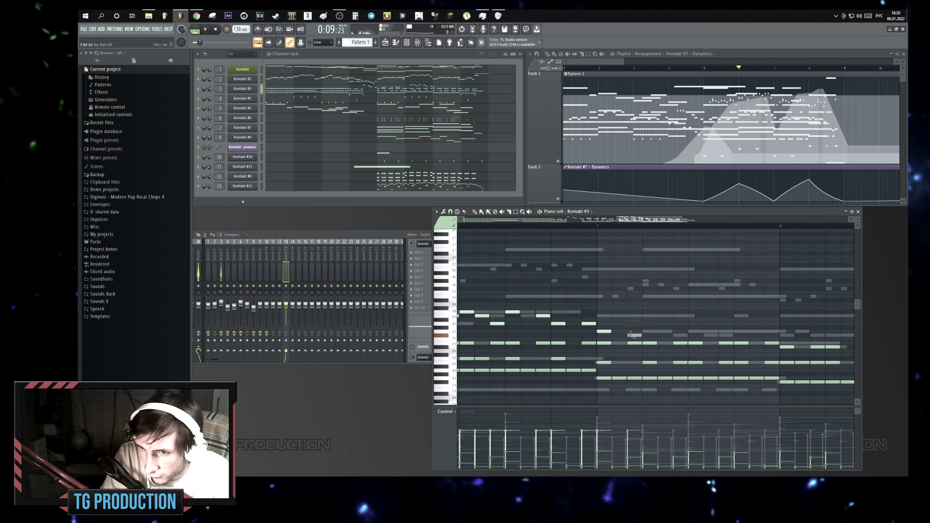
pyautogui.press('space')
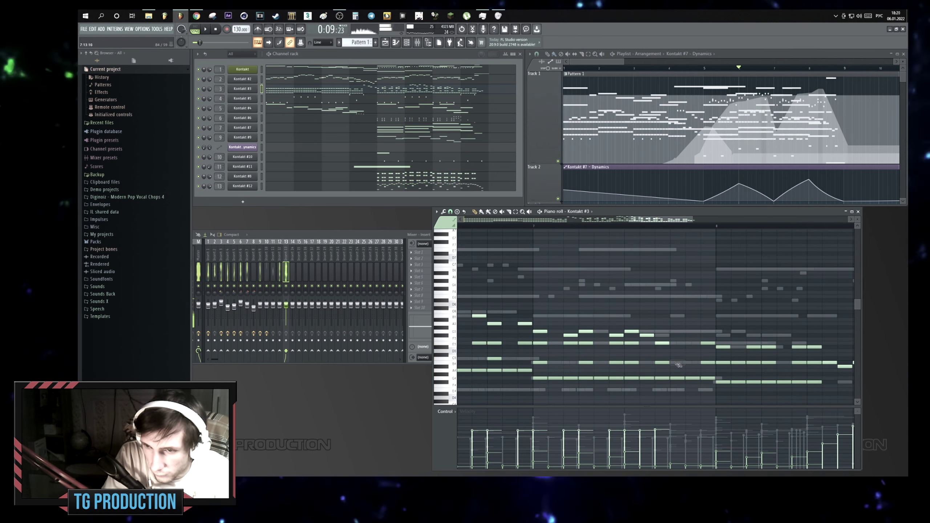
# Continue the upper Kontakt #3 line through bar 8 with short note pairs, placing the mid-bar pair higher, and check it by playback.
pyautogui.press('space')
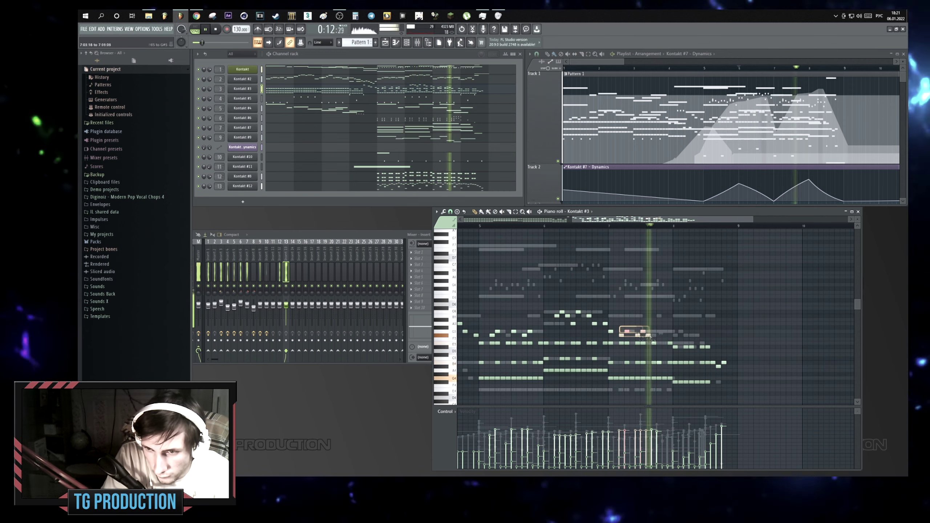
pyautogui.scroll(3, 683, 329)
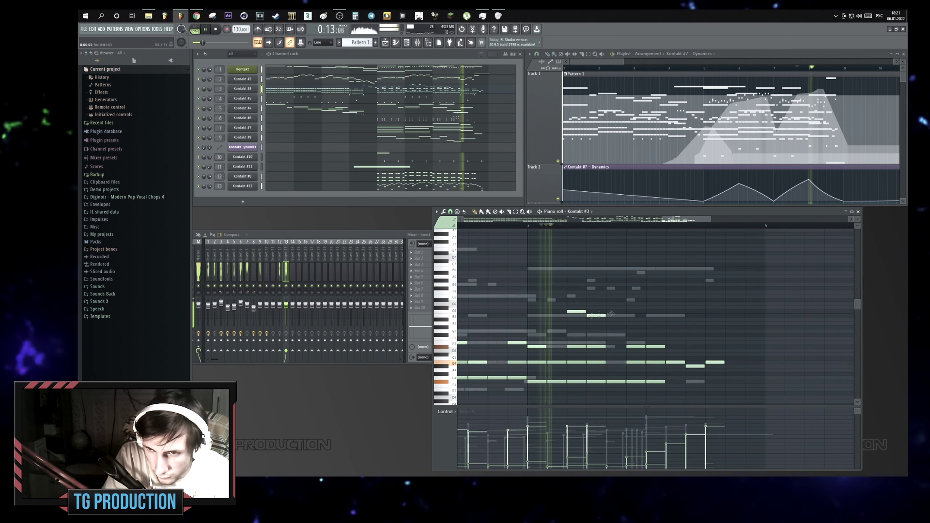
pyautogui.moveTo(646, 317); pyautogui.dragTo(647, 270)
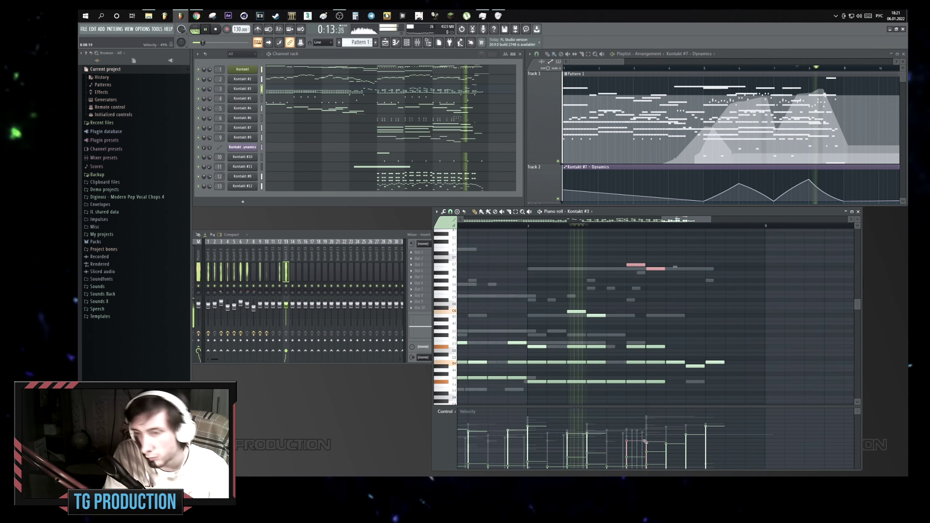
pyautogui.moveTo(738, 291); pyautogui.dragTo(672, 319)
pyautogui.scroll(-5, 730, 270)
pyautogui.scroll(2, 695, 232)
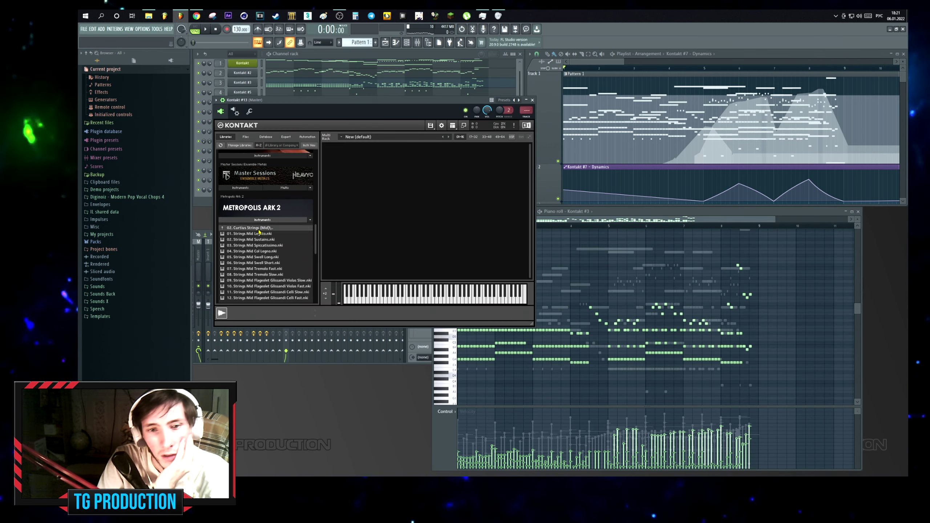
# Load the Metropolis Ark 2 patch 01. Harps a6 Sustains into Kontakt #13 and assign the channel to mixer insert 14.
pyautogui.scroll(1, 260, 231)
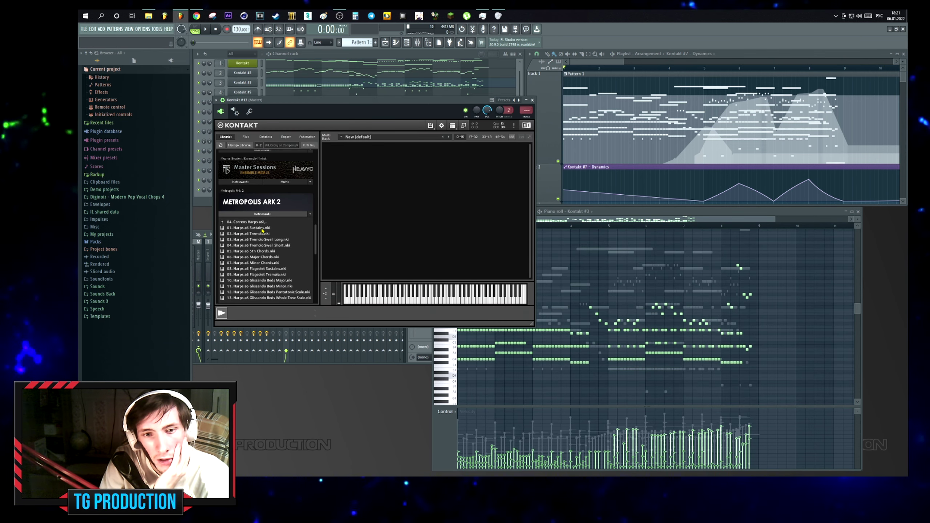
pyautogui.moveTo(388, 224); pyautogui.dragTo(390, 225)
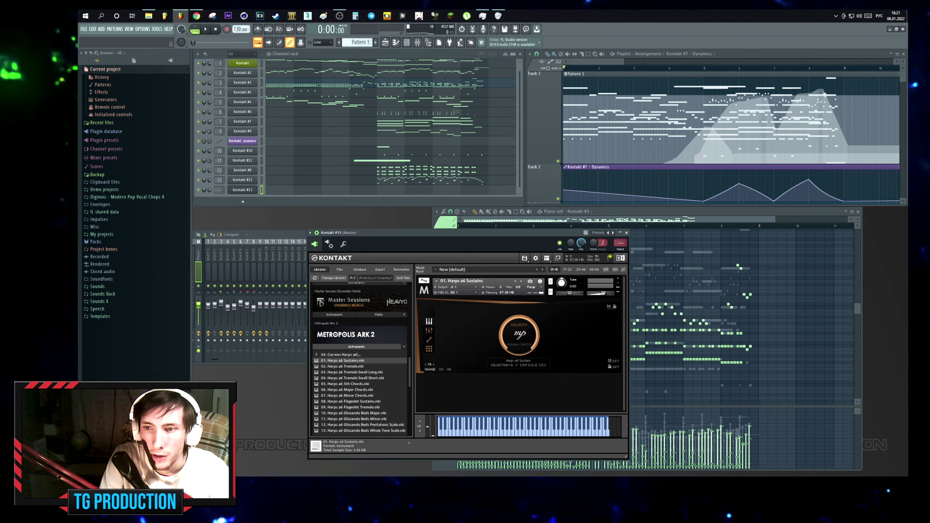
pyautogui.scroll(3, 621, 242)
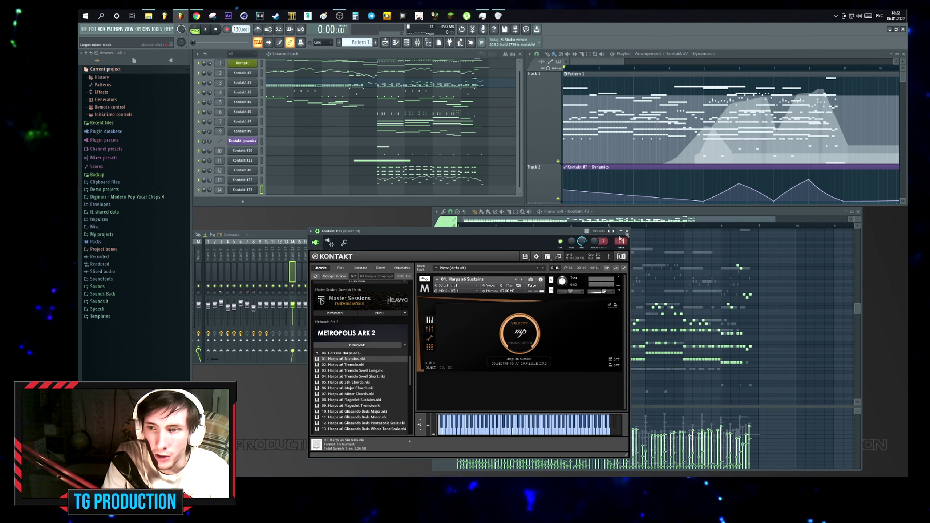
pyautogui.click(626, 231)
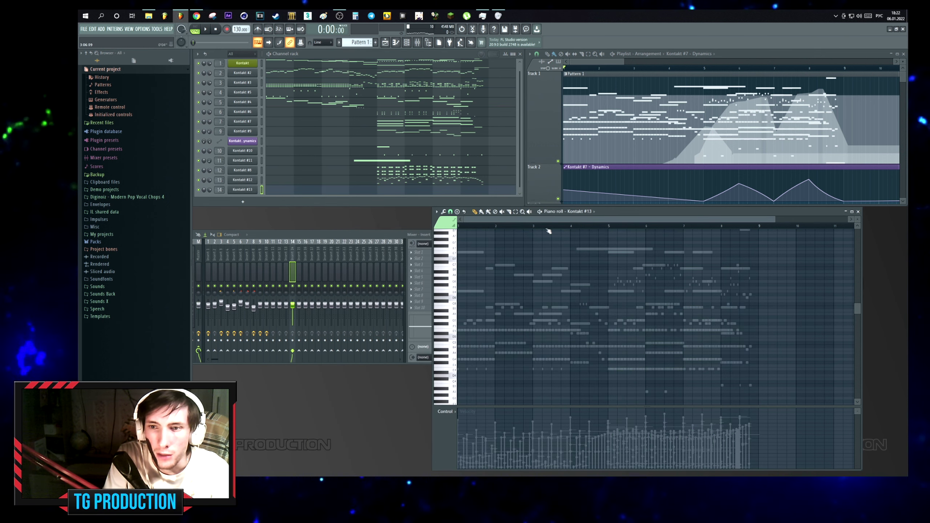
# Open the empty Kontakt #13 piano roll and move its window clear of the mixer's effect slots.
pyautogui.click(286, 186)
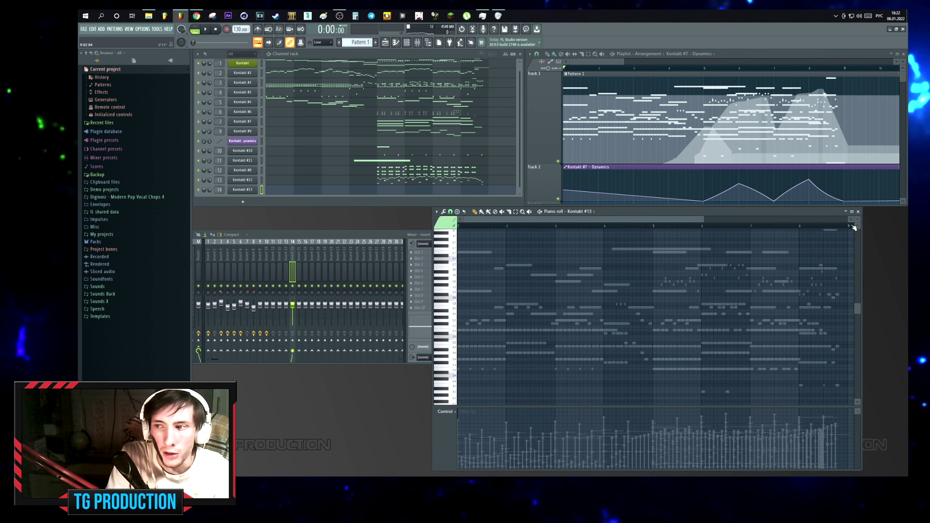
pyautogui.moveTo(855, 227); pyautogui.dragTo(854, 220)
pyautogui.moveTo(675, 213); pyautogui.dragTo(702, 213)
pyautogui.scroll(3, 583, 231)
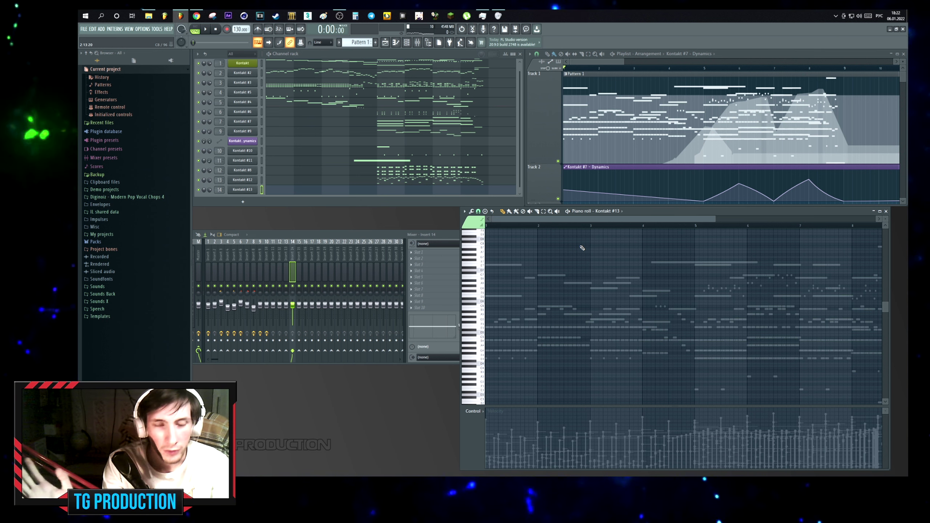
pyautogui.scroll(1, 553, 230)
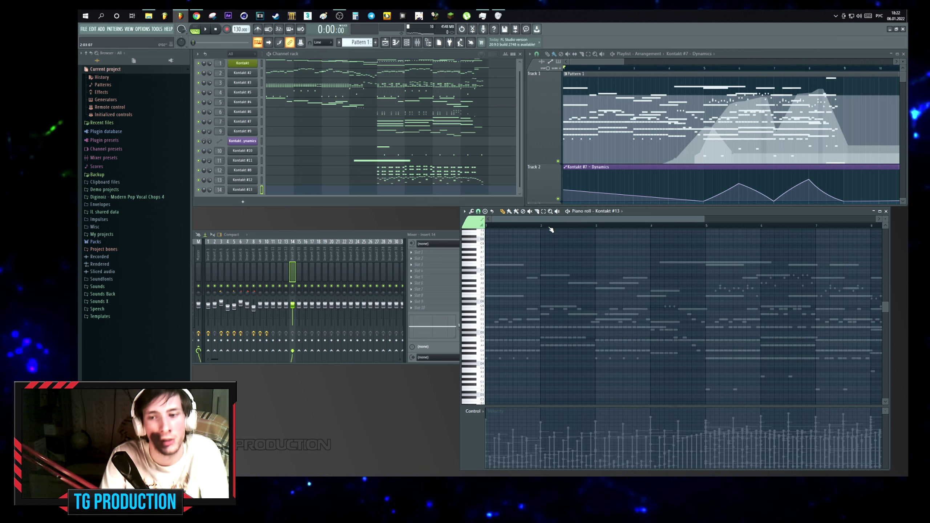
pyautogui.scroll(1, 551, 230)
pyautogui.click(561, 228)
pyautogui.scroll(-2, 522, 229)
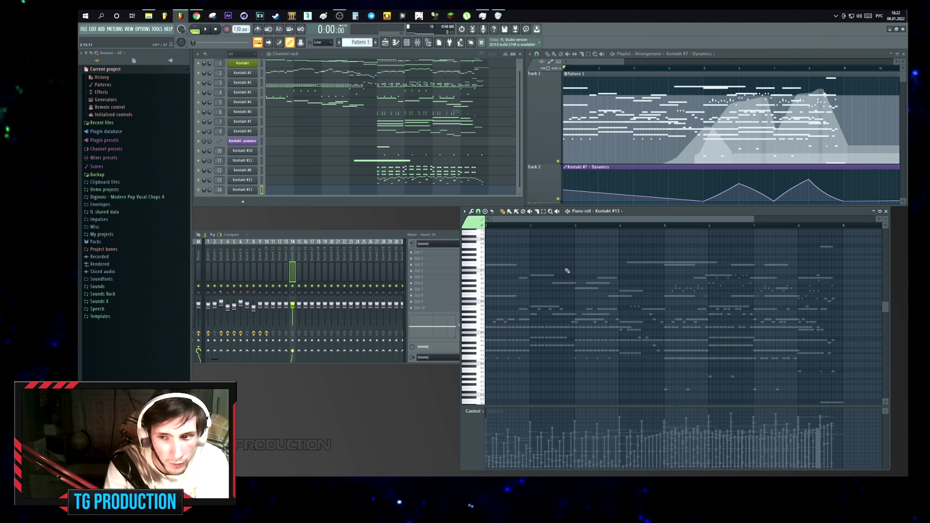
pyautogui.scroll(3, 571, 220)
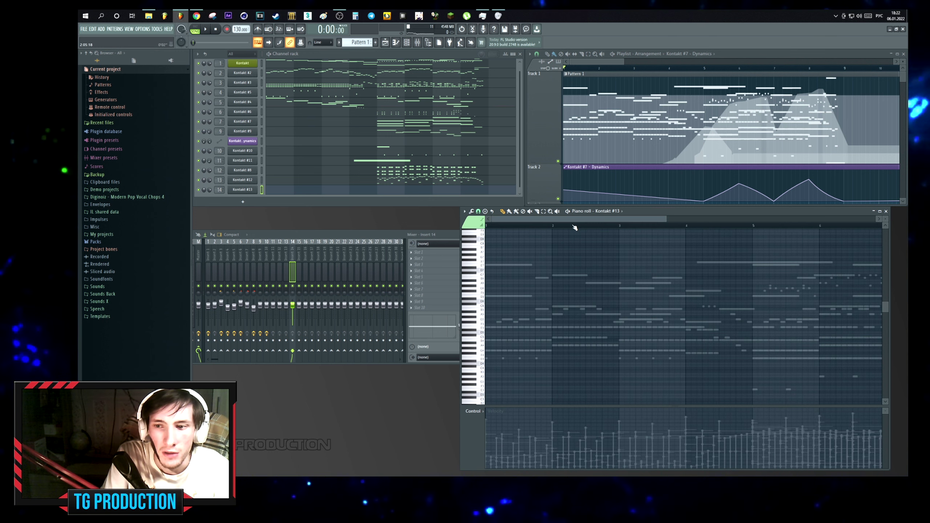
pyautogui.scroll(1, 571, 220)
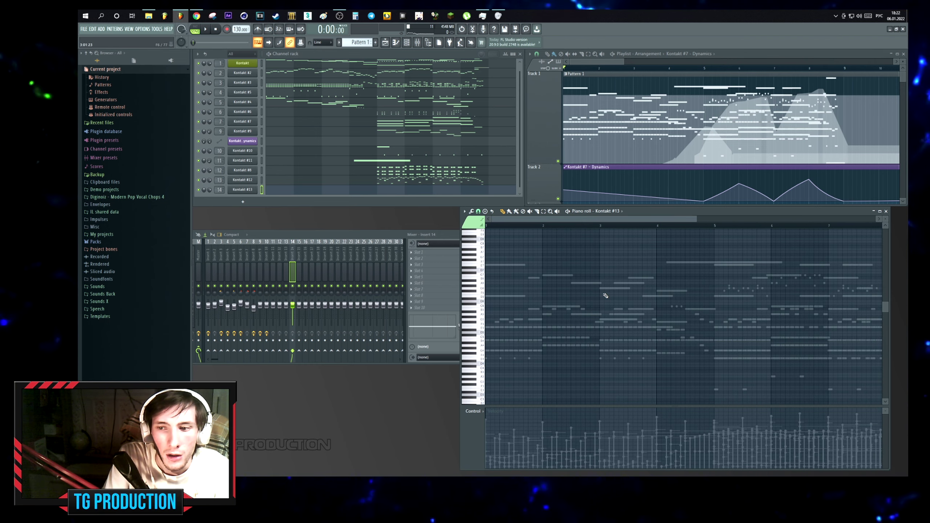
pyautogui.scroll(1, 596, 229)
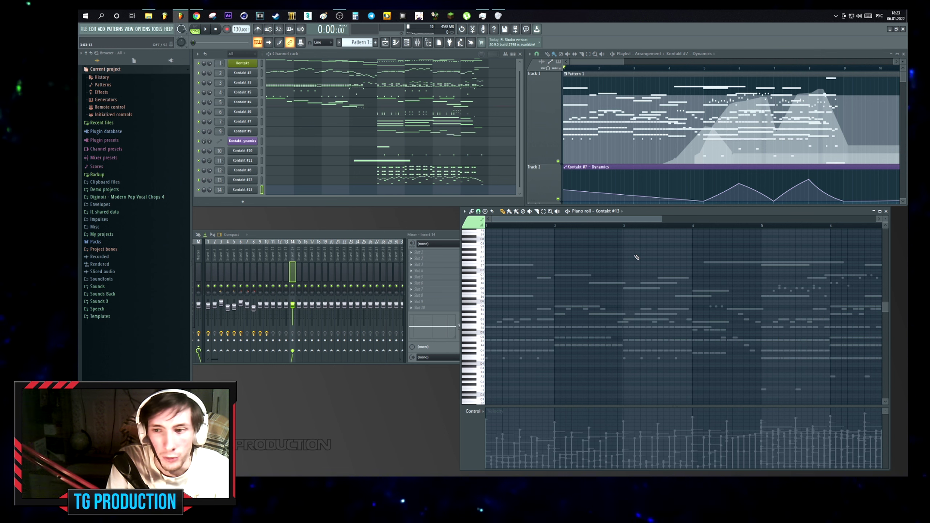
# Draw low Kontakt #13 harp notes, two per bar in bars 1 to 3 and one from bar 4, following the bass roots during playback.
pyautogui.scroll(-2, 636, 257)
pyautogui.press('space')
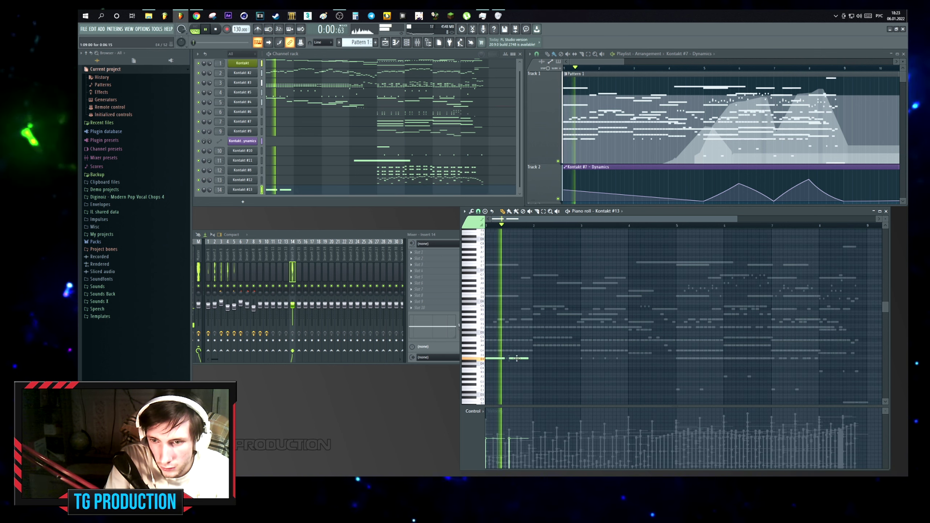
pyautogui.scroll(3, 556, 348)
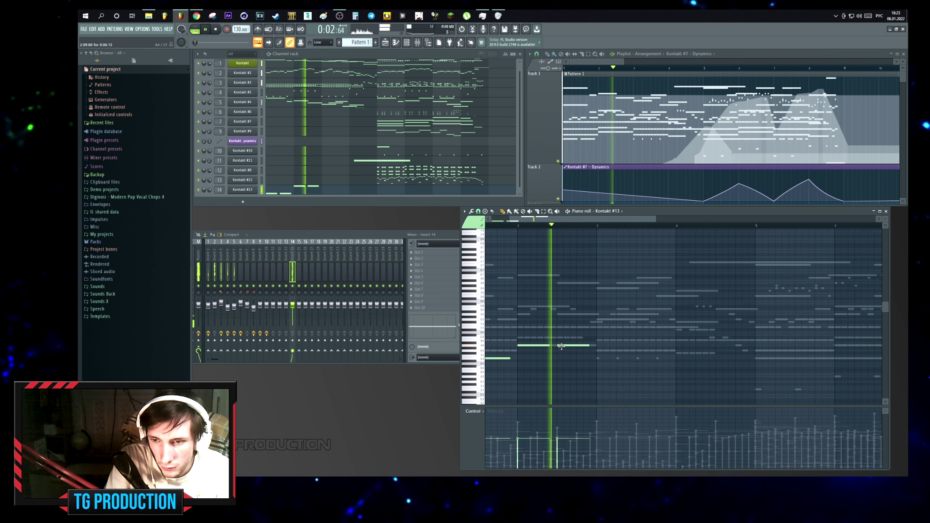
pyautogui.scroll(-2, 619, 358)
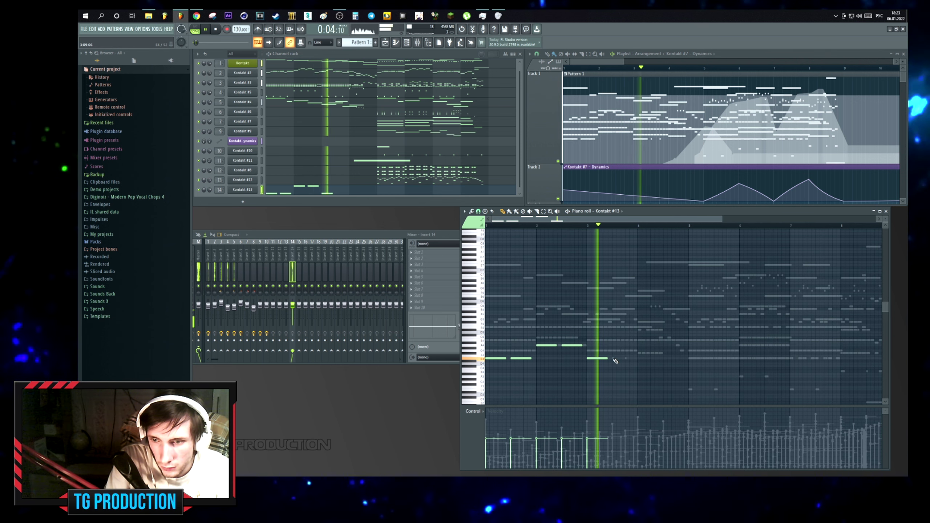
pyautogui.click(639, 372)
pyautogui.press('space')
# Join the harp notes in bars 1 to 3 end to end and lower the velocities of the weaker repeats.
pyautogui.moveTo(639, 374); pyautogui.dragTo(505, 358)
pyautogui.scroll(2, 505, 358)
pyautogui.scroll(-2, 509, 361)
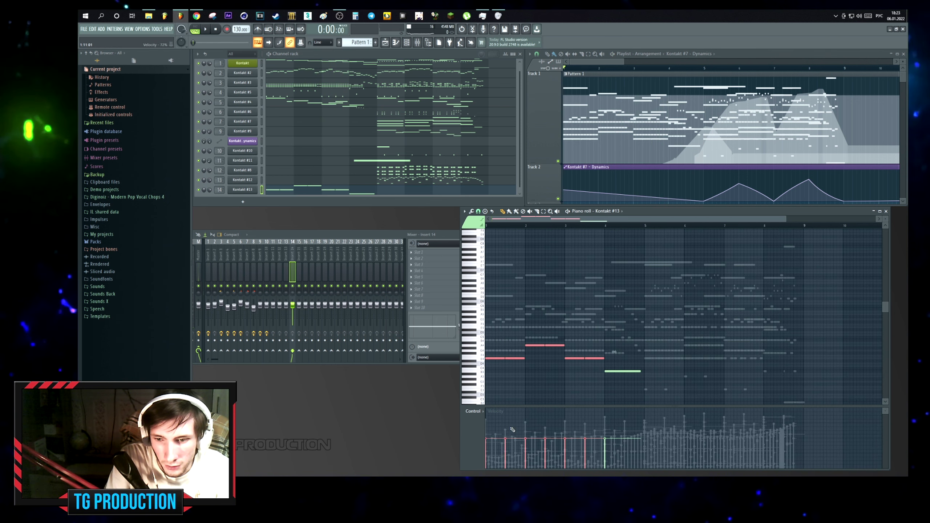
pyautogui.moveTo(508, 446); pyautogui.dragTo(545, 448)
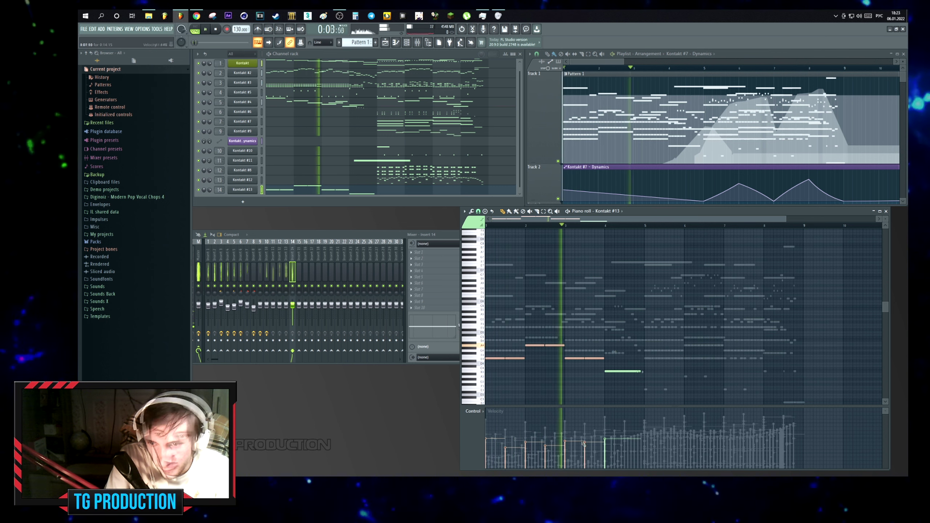
# Draw a rising run of long overlapping harp notes from the middle of bar 4 through bar 5.
pyautogui.press('space')
pyautogui.scroll(1, 628, 374)
pyautogui.scroll(2, 628, 374)
pyautogui.click(622, 386)
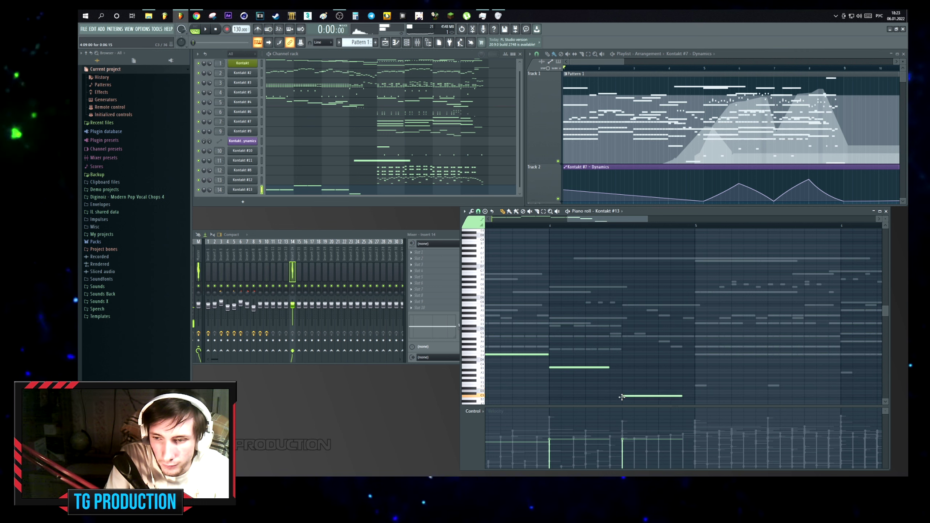
pyautogui.scroll(1, 627, 396)
pyautogui.click(629, 367)
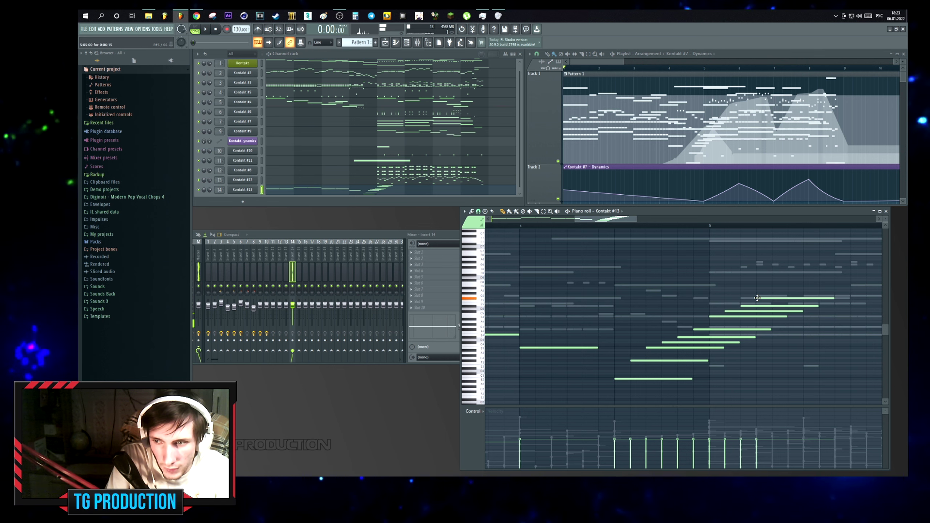
pyautogui.hscroll(3, 586, 308)
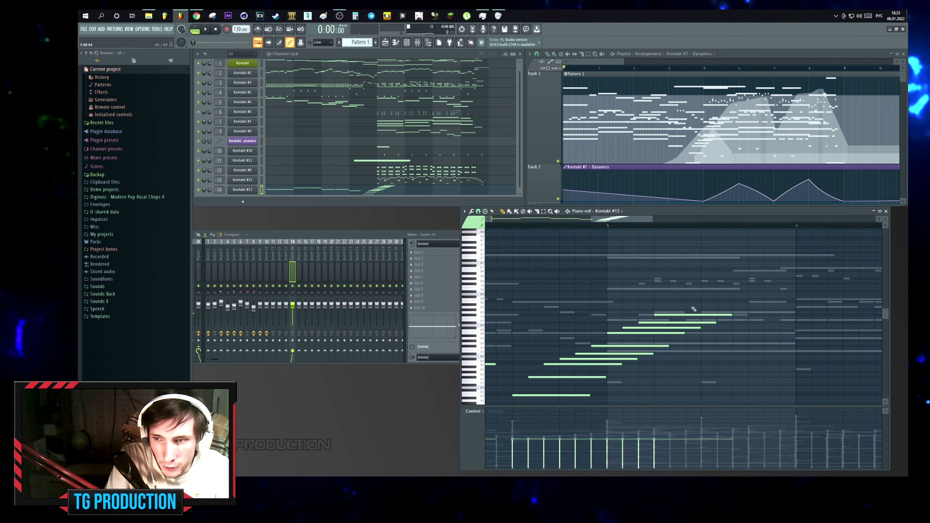
pyautogui.moveTo(687, 302)
pyautogui.mouseDown()
pyautogui.moveTo(678, 302)
pyautogui.moveTo(700, 297)
pyautogui.mouseUp()
pyautogui.click(702, 292)
pyautogui.click(714, 281)
# Select the whole harp run and compress its timing so that it finishes around the start of bar 5, checking it by playback.
pyautogui.moveTo(746, 266); pyautogui.dragTo(626, 404)
pyautogui.scroll(-3, 629, 235)
pyautogui.scroll(1, 628, 231)
pyautogui.hscroll(3, 628, 231)
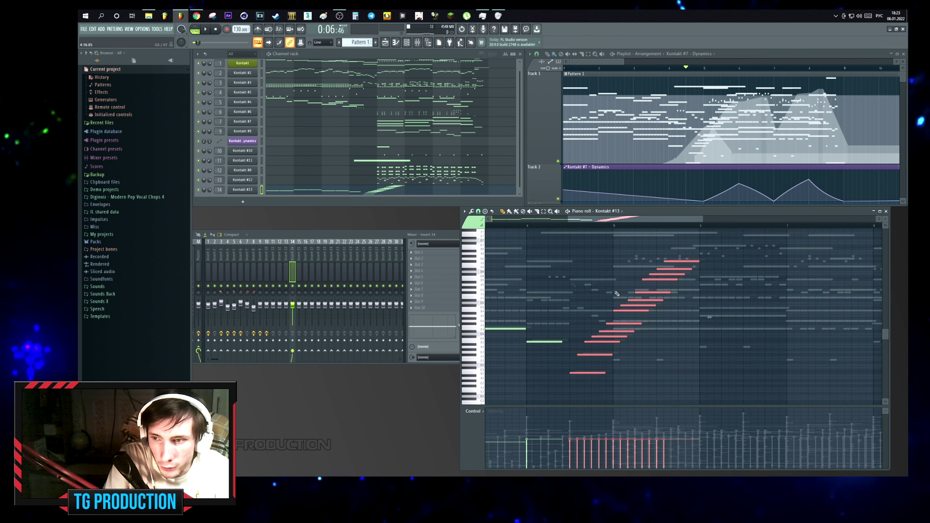
pyautogui.moveTo(704, 331); pyautogui.dragTo(633, 319)
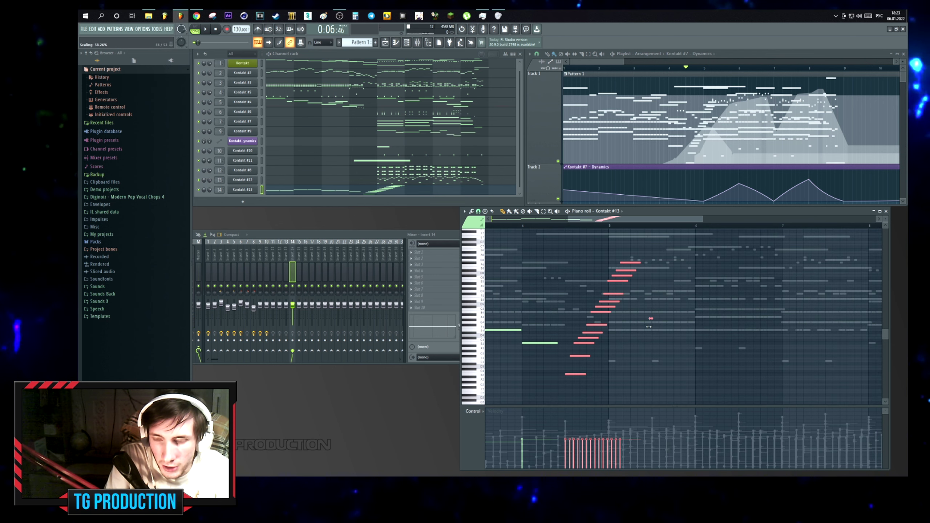
pyautogui.press('space')
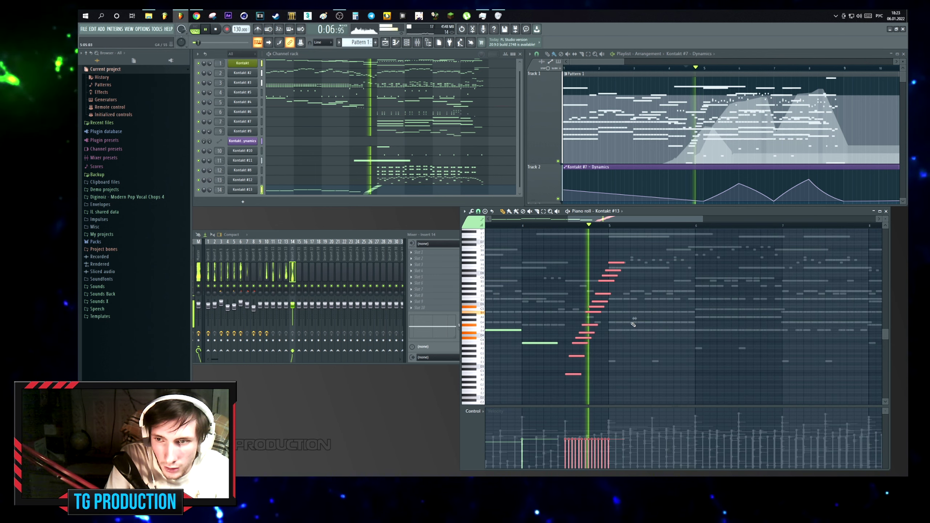
pyautogui.scroll(2, 615, 270)
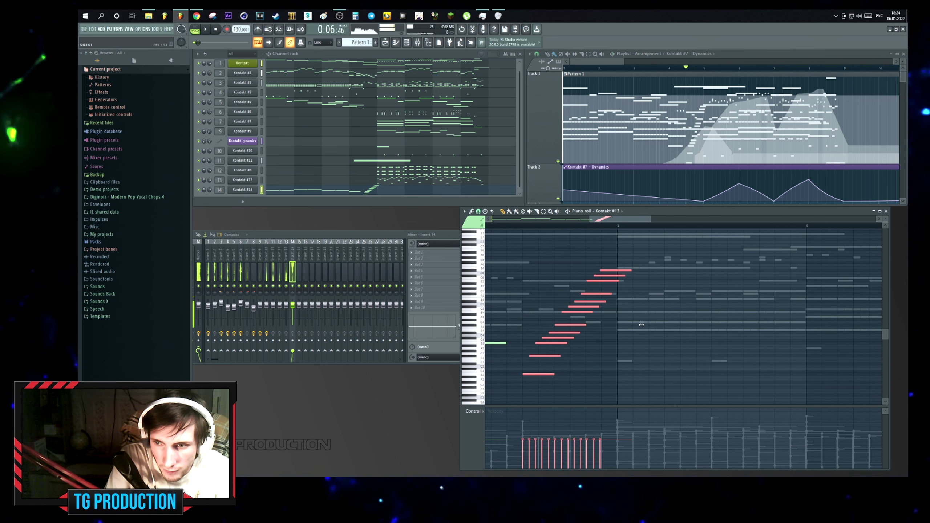
# Thin out the upper harp run notes, widen the spacing of the rest, and check the run's ending by playback.
pyautogui.moveTo(620, 285); pyautogui.dragTo(633, 282)
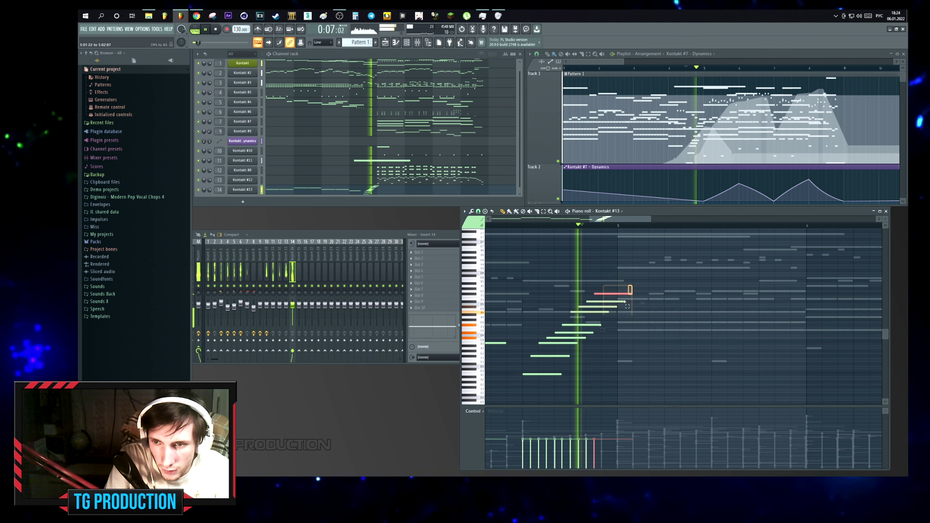
pyautogui.hotkey('ctrl', 'z')
pyautogui.click(643, 335)
pyautogui.press('space')
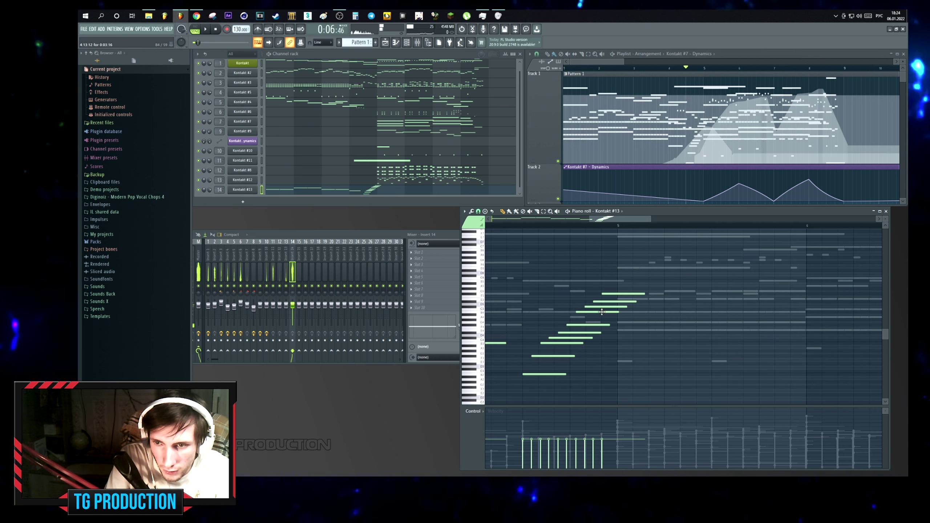
pyautogui.moveTo(602, 304); pyautogui.dragTo(590, 303)
pyautogui.press('space')
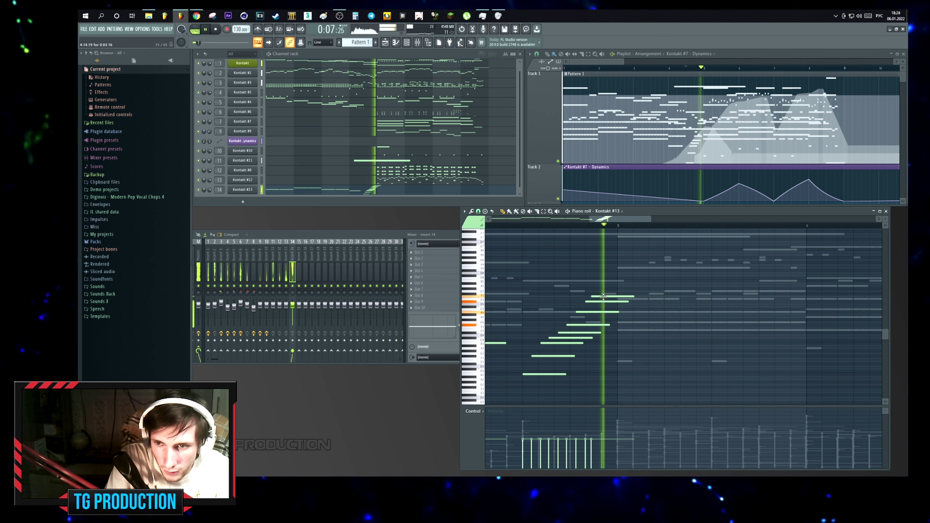
# Complete the top of the harp run with a short note before bar 5 and a high note on bar 5's downbeat.
pyautogui.moveTo(614, 294); pyautogui.dragTo(604, 293)
pyautogui.click(606, 280)
pyautogui.click(624, 264)
pyautogui.press('space')
pyautogui.moveTo(626, 267); pyautogui.dragTo(619, 294)
pyautogui.scroll(-3, 622, 304)
pyautogui.press('space')
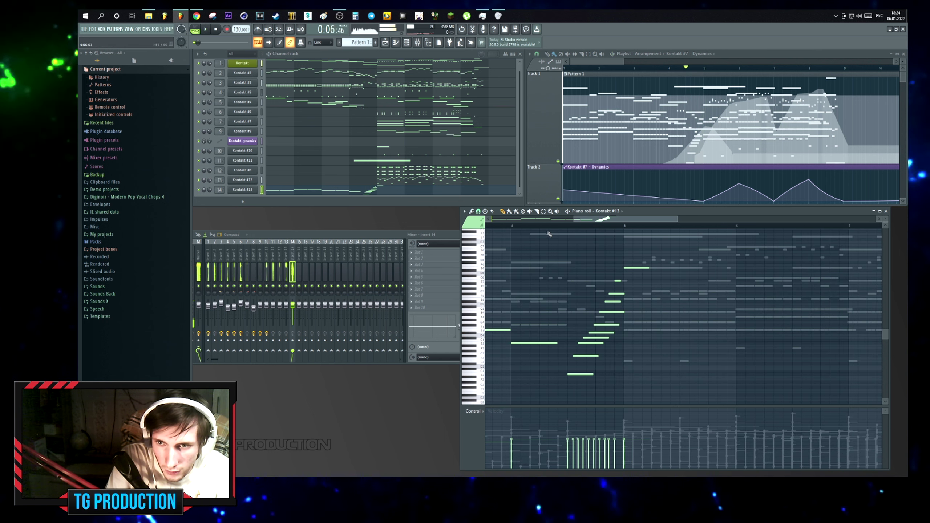
# Lengthen the lower and middle harp run notes so that they ring until about the start of bar 5.
pyautogui.moveTo(590, 395); pyautogui.dragTo(598, 297)
pyautogui.scroll(3, 597, 297)
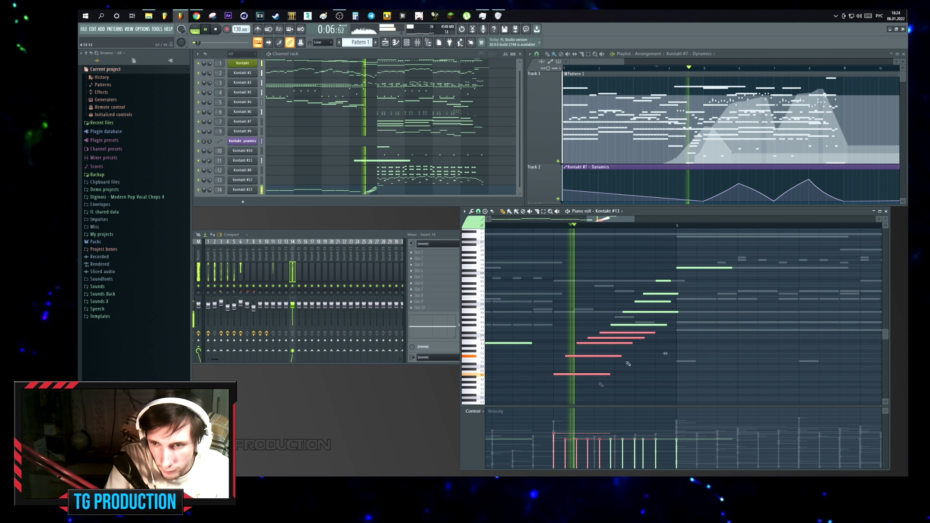
pyautogui.click(608, 378)
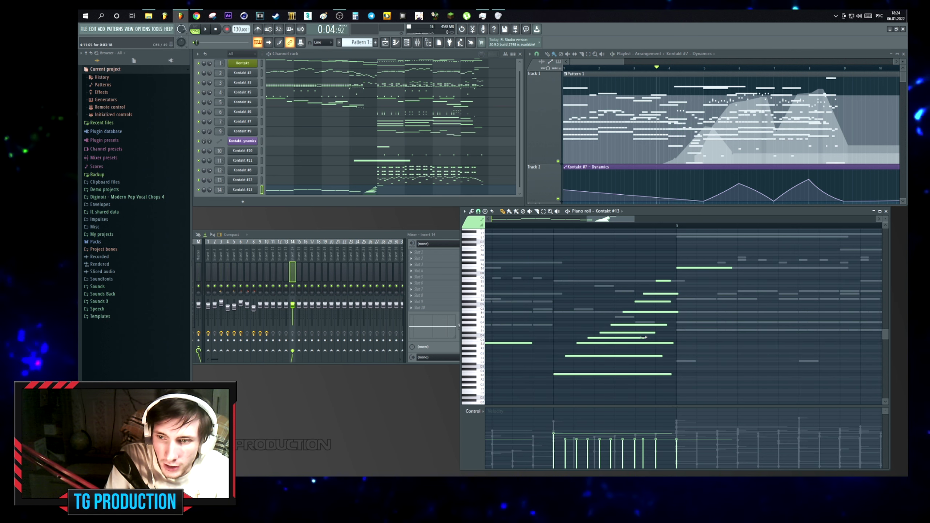
pyautogui.moveTo(644, 337); pyautogui.dragTo(664, 340)
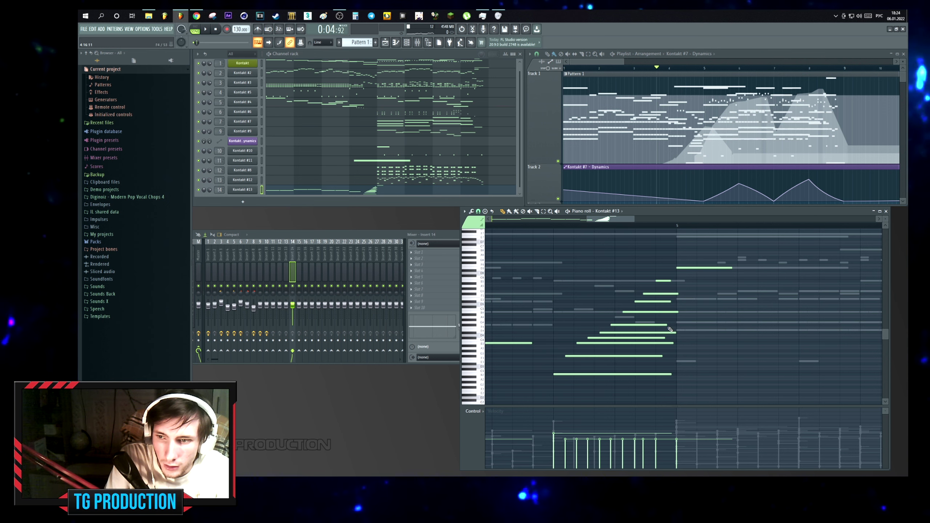
pyautogui.scroll(-3, 669, 329)
# Select the harp run's notes and play the passage into bar 5 several times to check how it leads into the downbeat.
pyautogui.moveTo(679, 288); pyautogui.dragTo(644, 377)
pyautogui.click(608, 226)
pyautogui.press('space')
pyautogui.scroll(3, 622, 264)
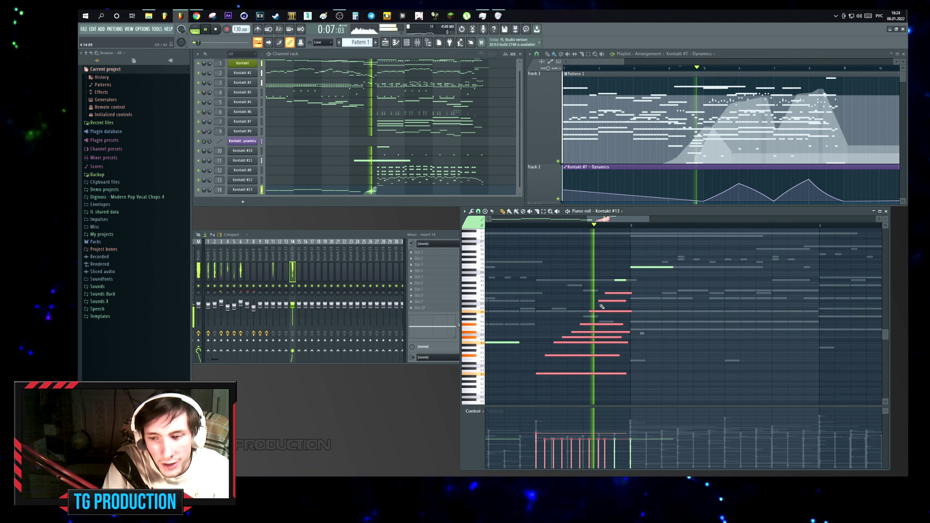
pyautogui.click(652, 301)
pyautogui.press('space')
pyautogui.press('space')
pyautogui.scroll(-2, 622, 293)
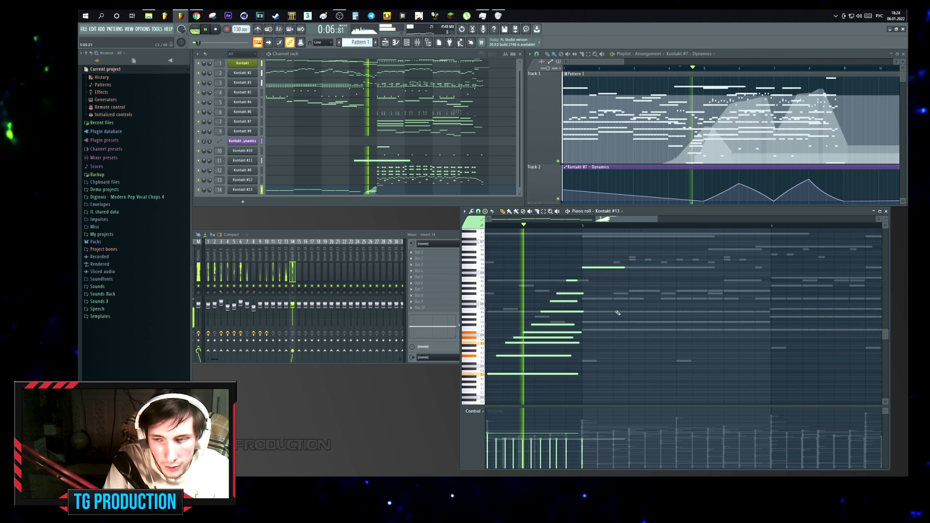
pyautogui.press('space')
pyautogui.press('space')
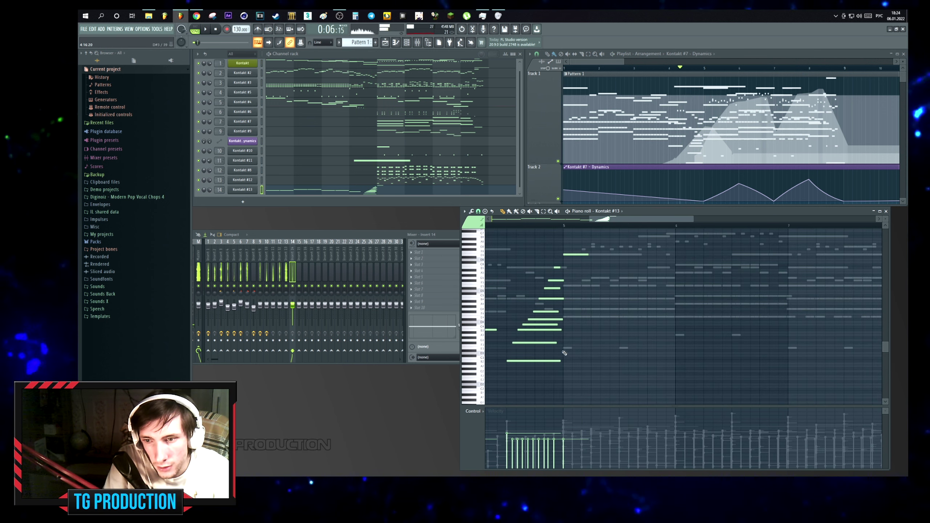
# Add low harp notes on the downbeat and middle of bar 5, and a slightly higher one on bar 6's downbeat, during playback.
pyautogui.scroll(-2, 647, 347)
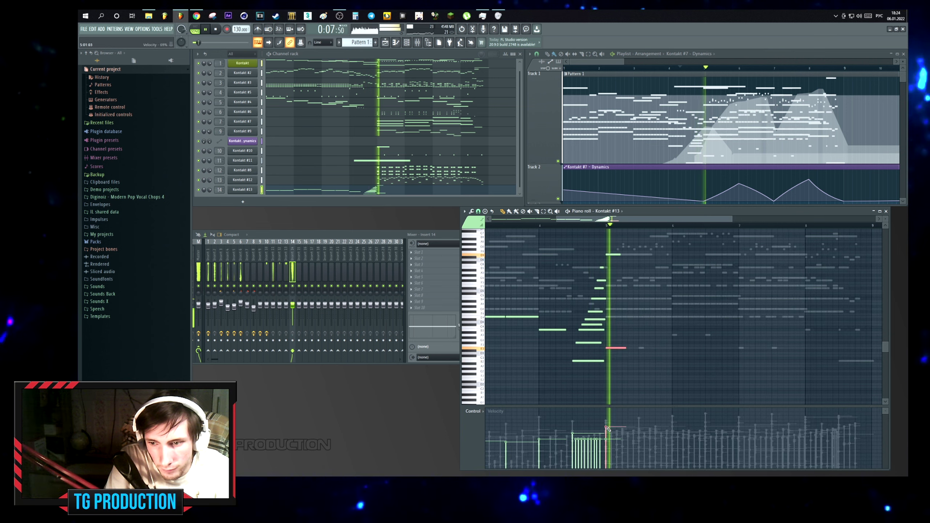
pyautogui.scroll(2, 658, 344)
pyautogui.click(655, 348)
pyautogui.hscroll(2, 713, 352)
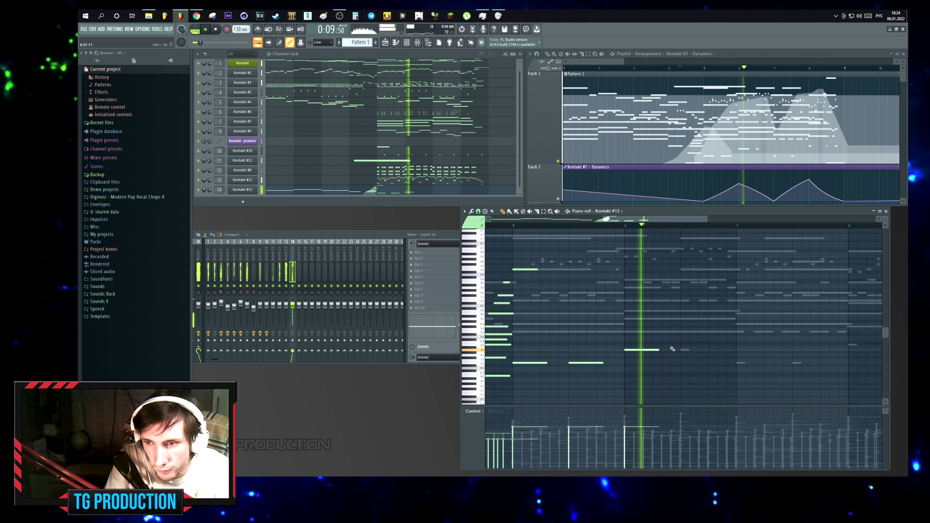
pyautogui.press('space')
pyautogui.scroll(-3, 740, 365)
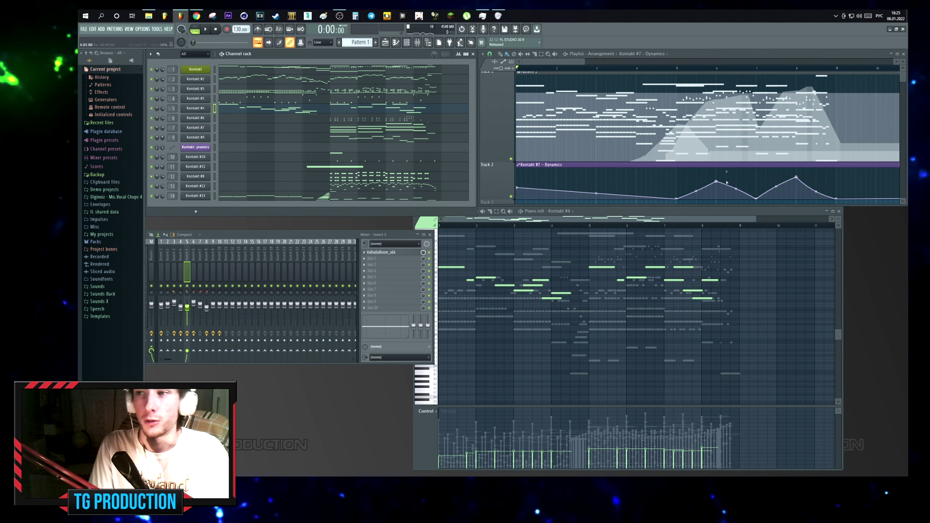
# Look over the Dynamics automation in the playlist and play the full arrangement from the start to review all the layers together.
pyautogui.scroll(-2, 727, 182)
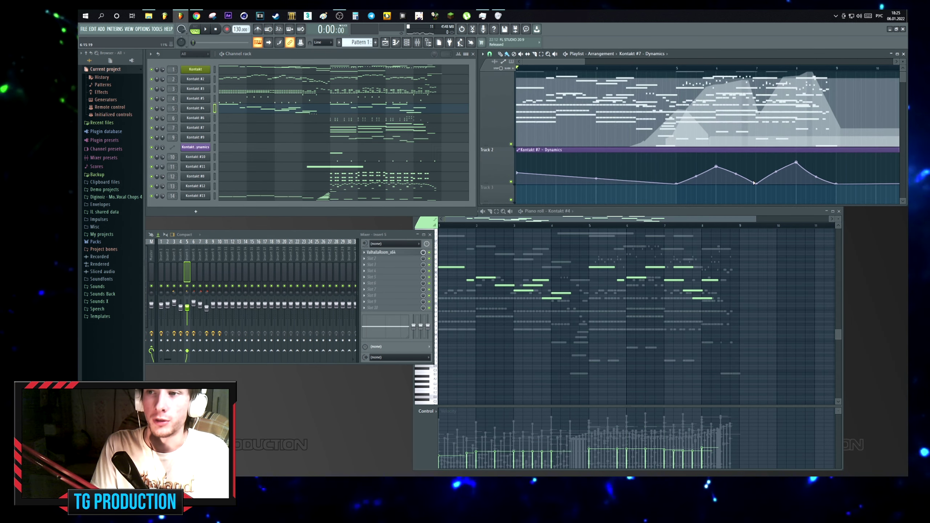
pyautogui.scroll(2, 752, 180)
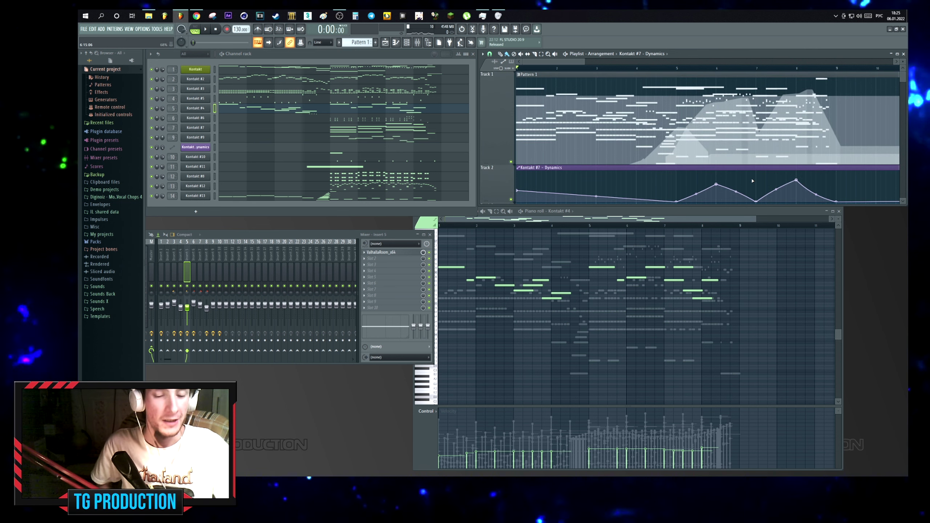
pyautogui.press('space')
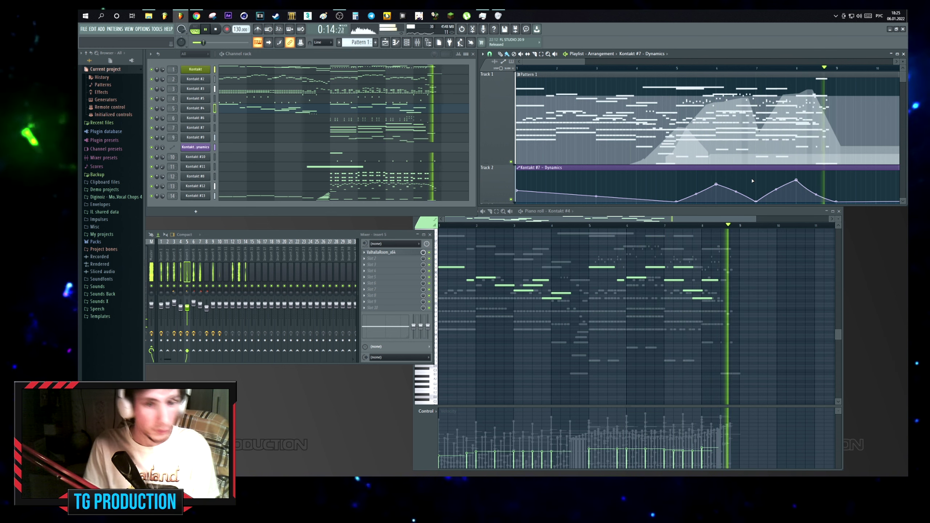
pyautogui.press('space')
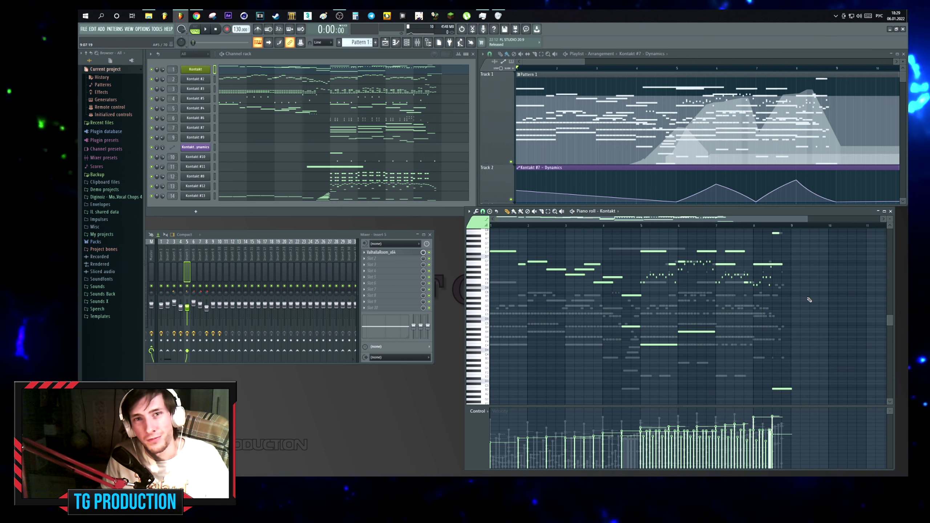
pyautogui.press('space')
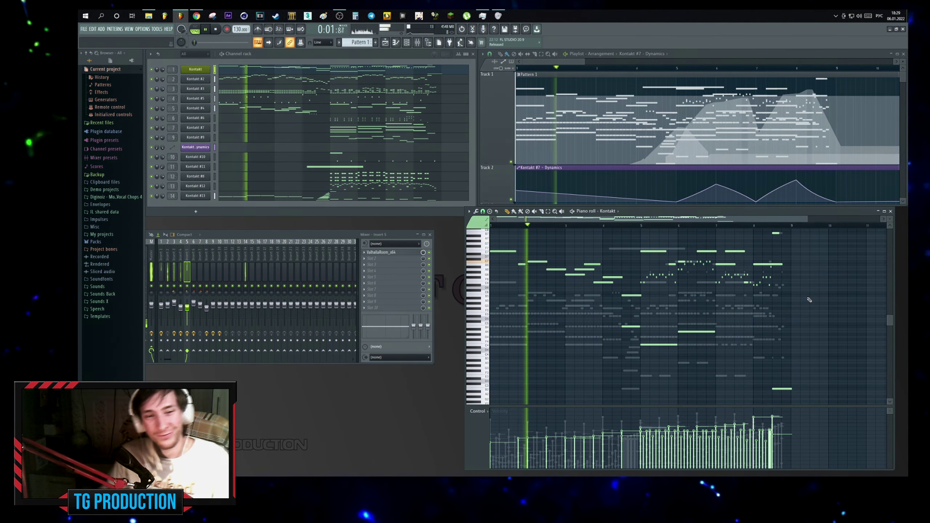